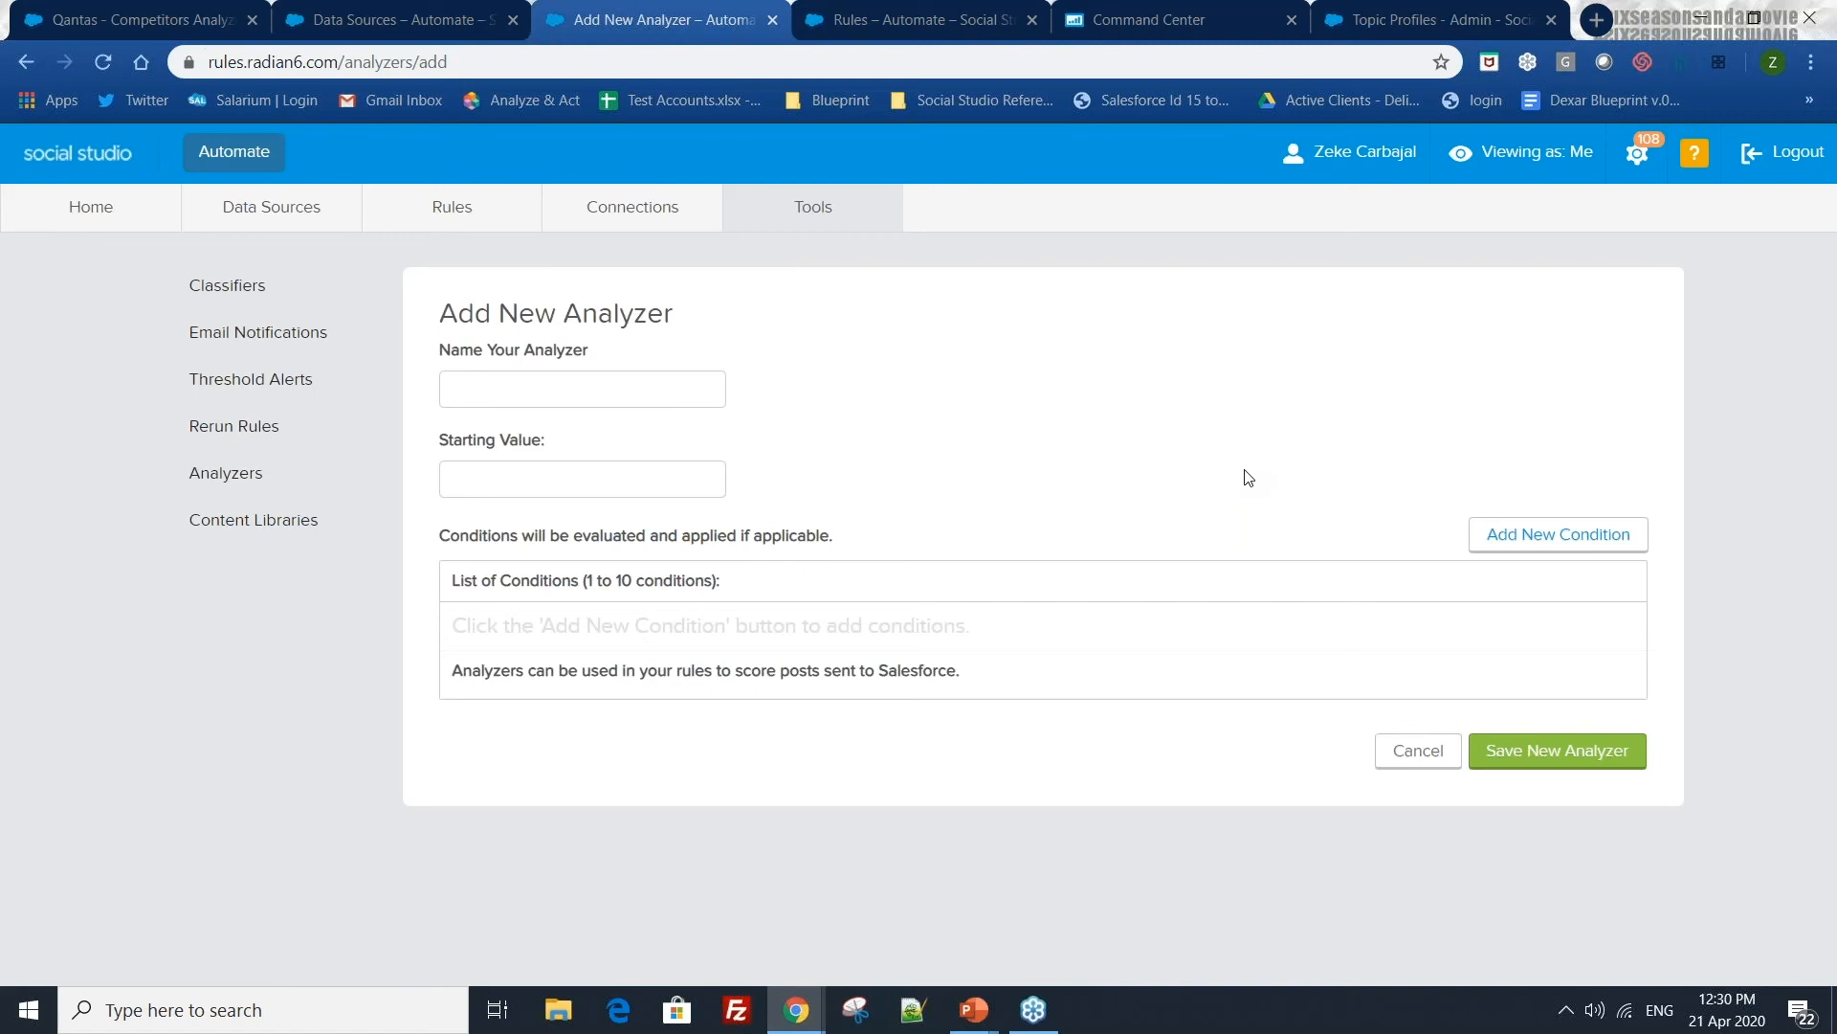
- Add a condition to the new analyzer and set its type to Content Library
click(1581, 534)
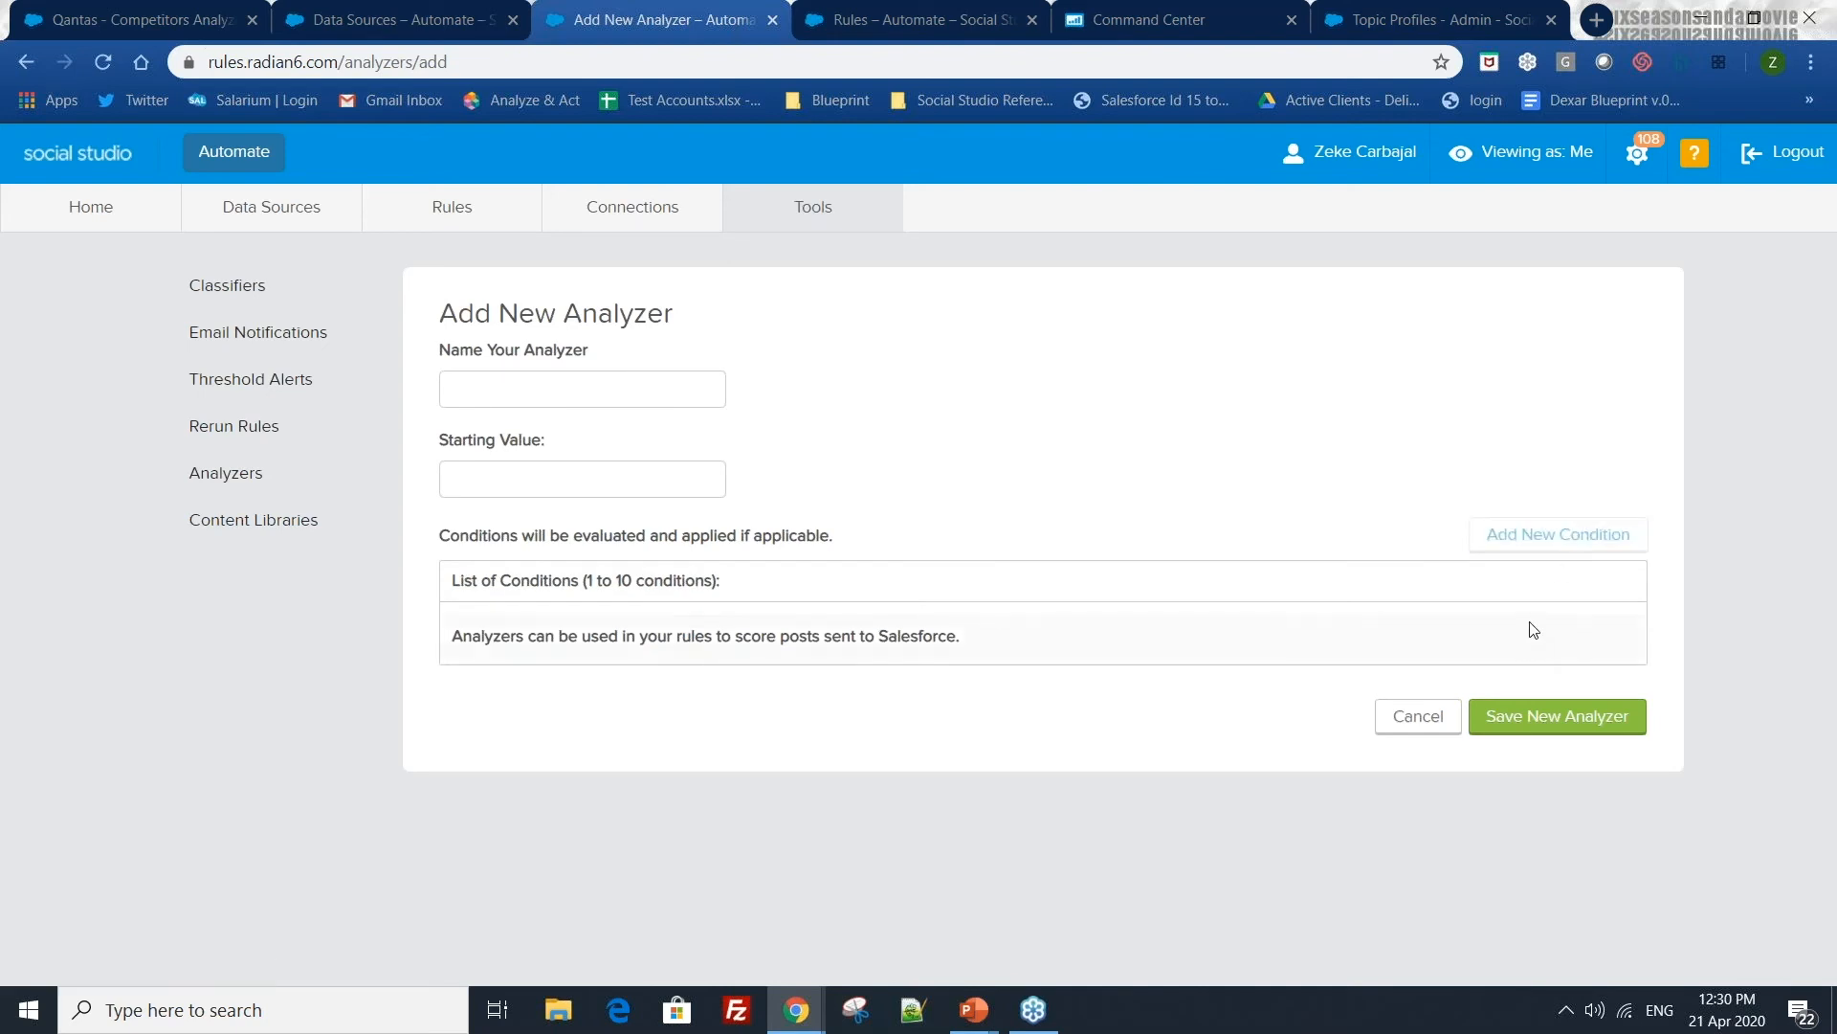
click(1472, 627)
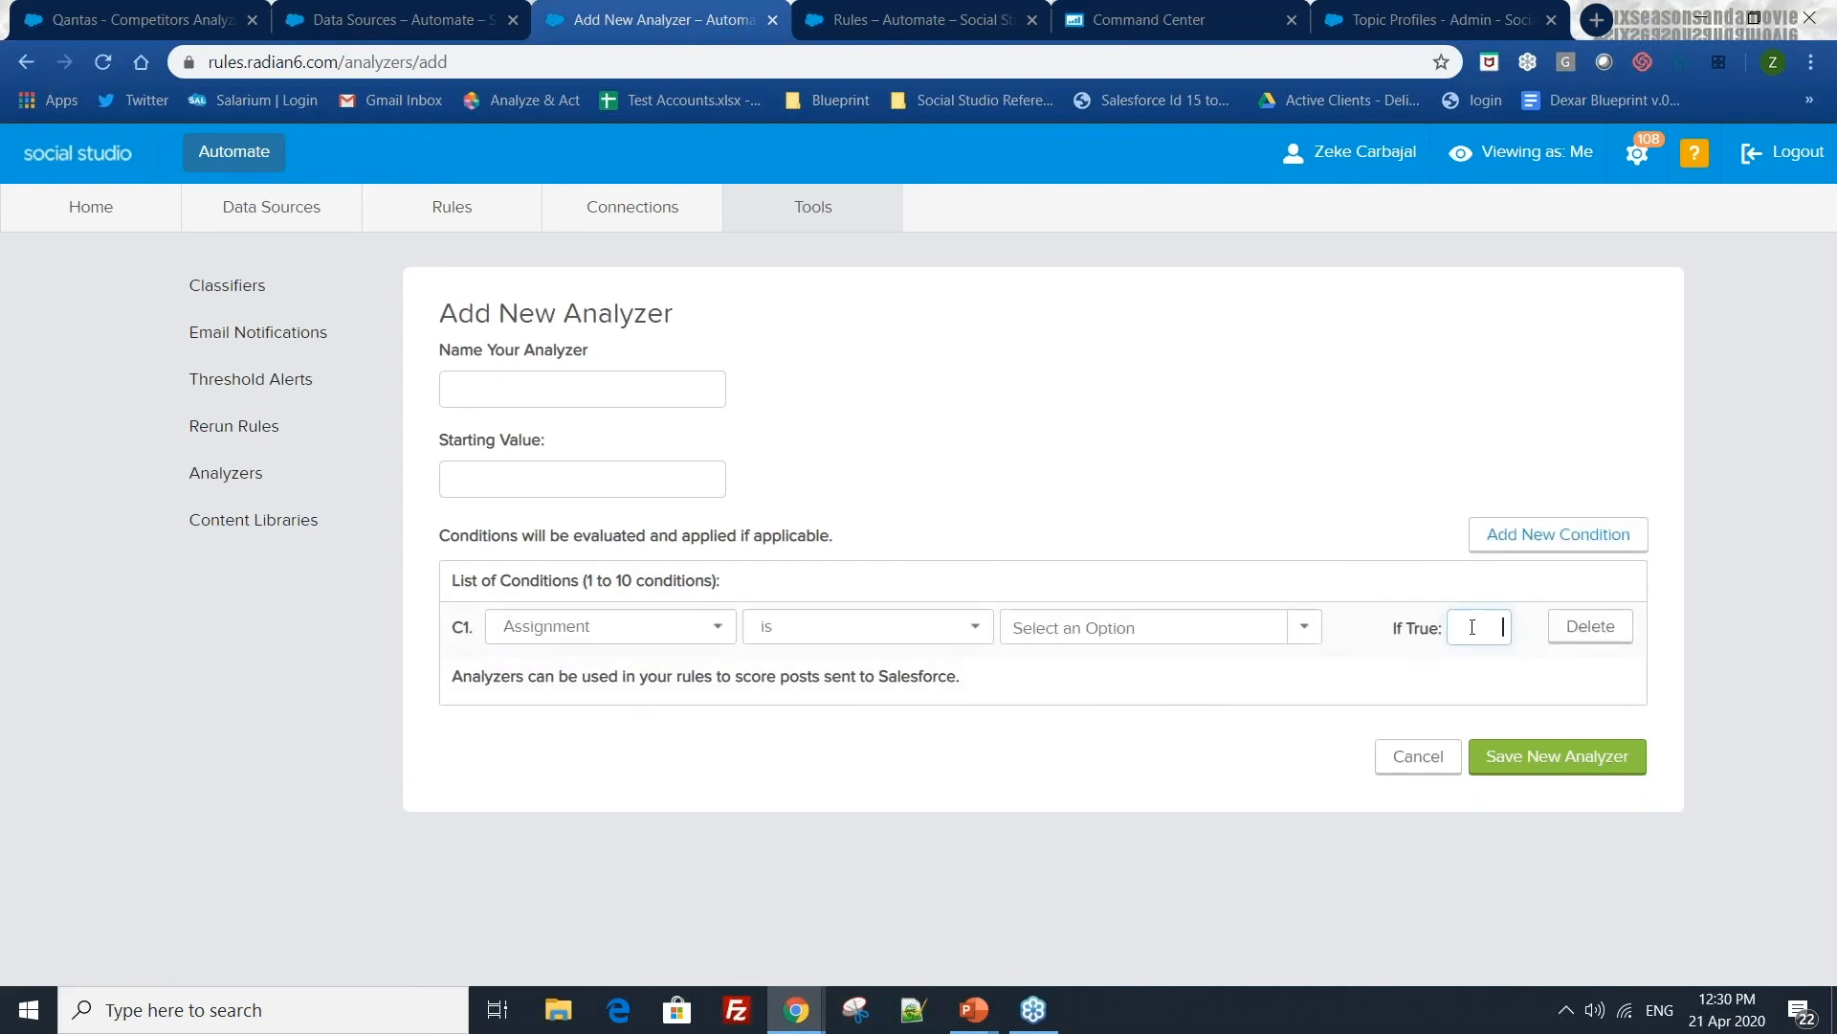
click(718, 627)
scroll(647, 708, down, 2)
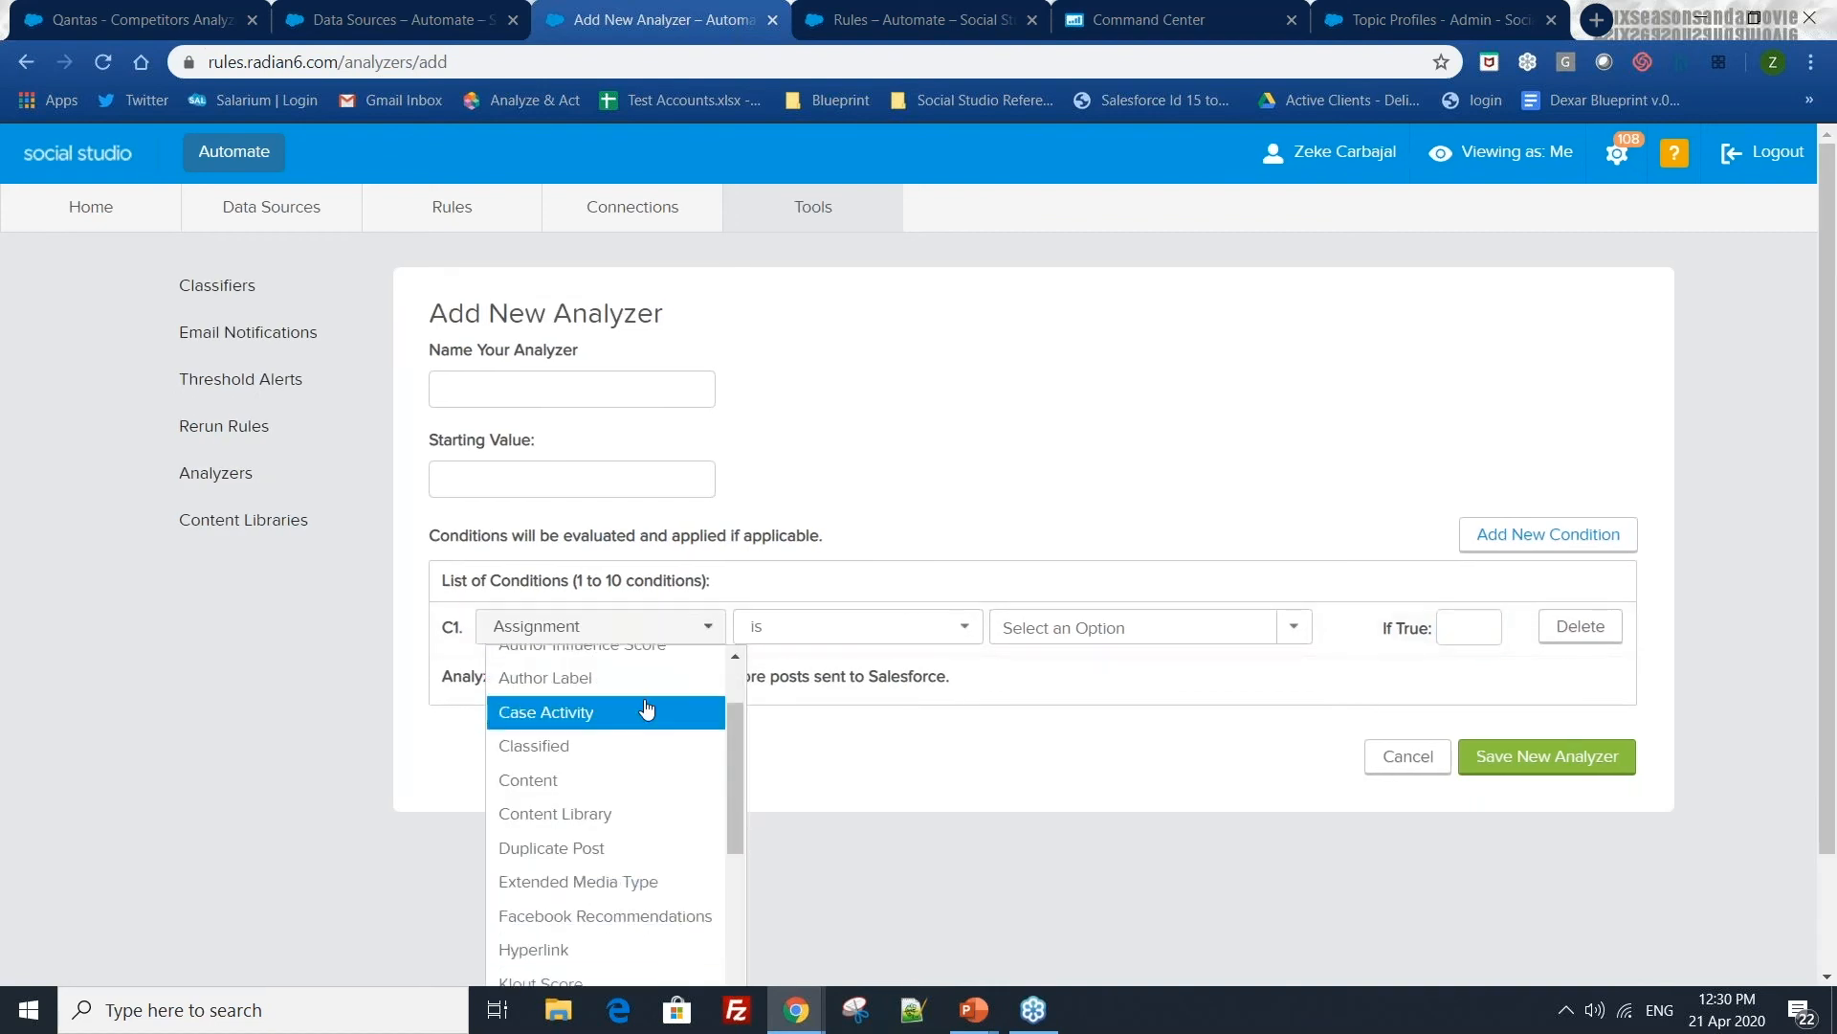
scroll(639, 756, up, 1)
scroll(635, 763, down, 2)
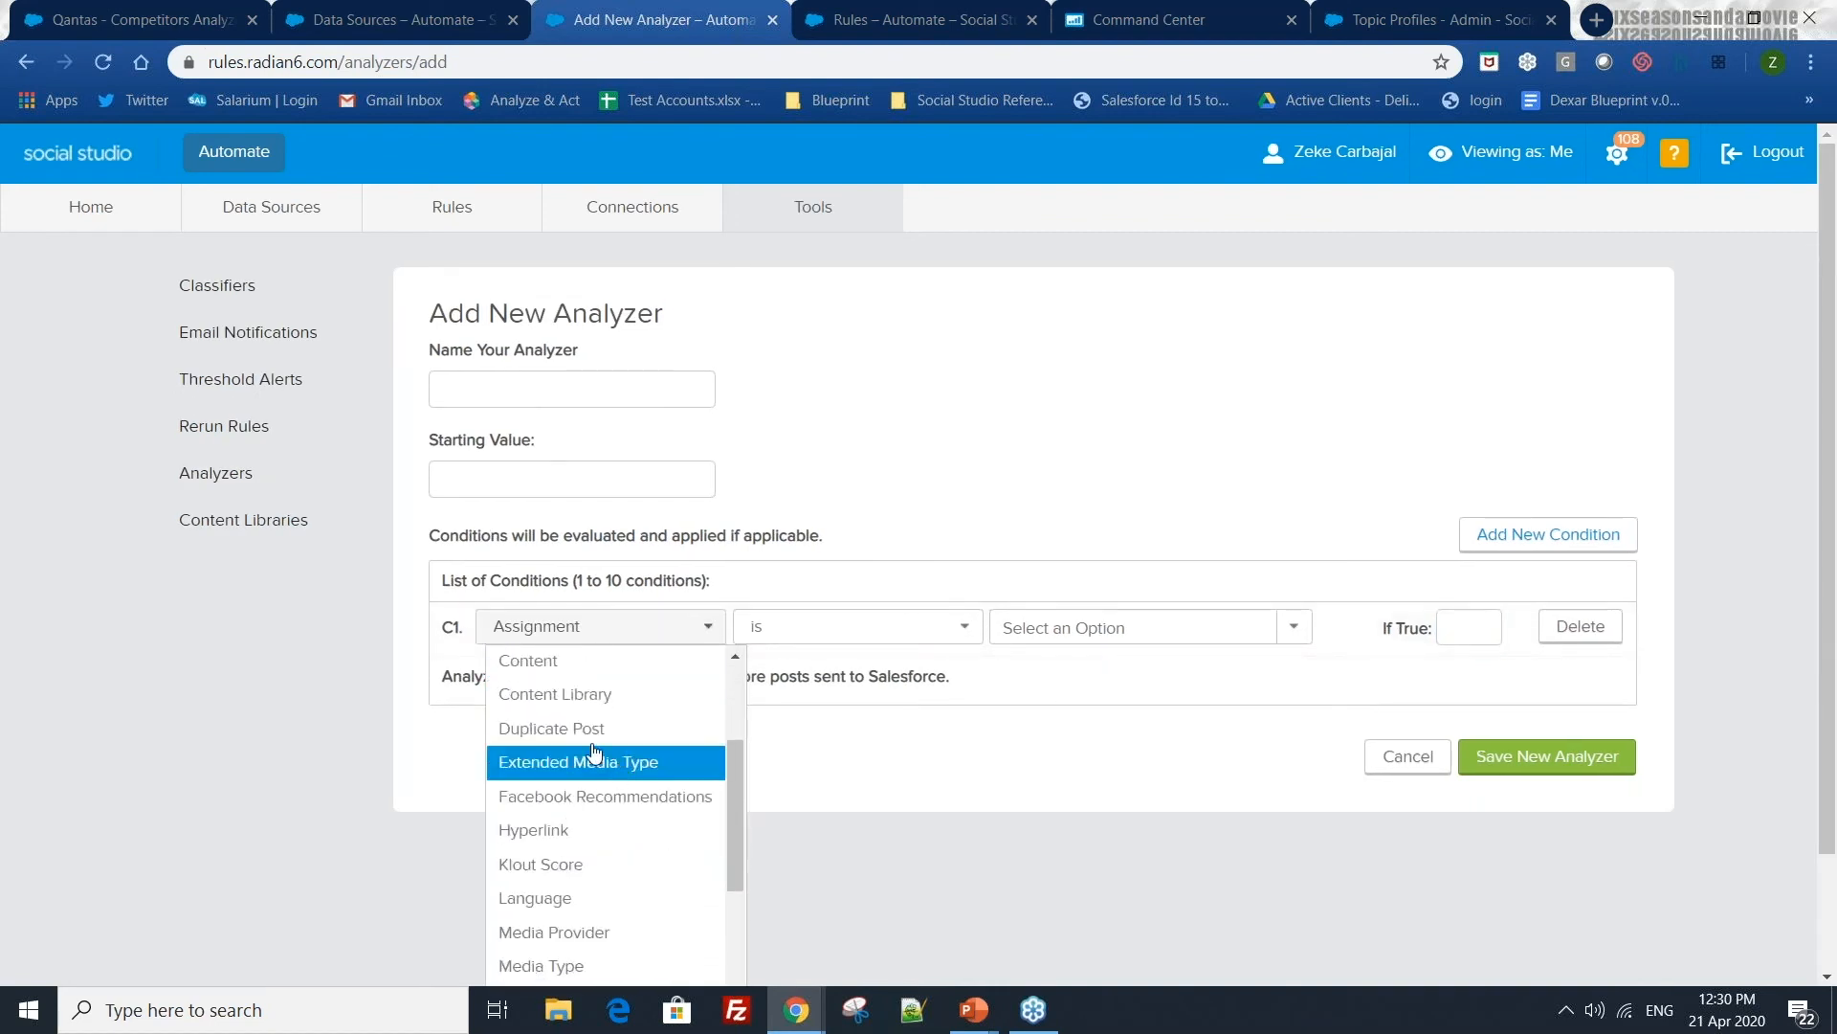
click(574, 694)
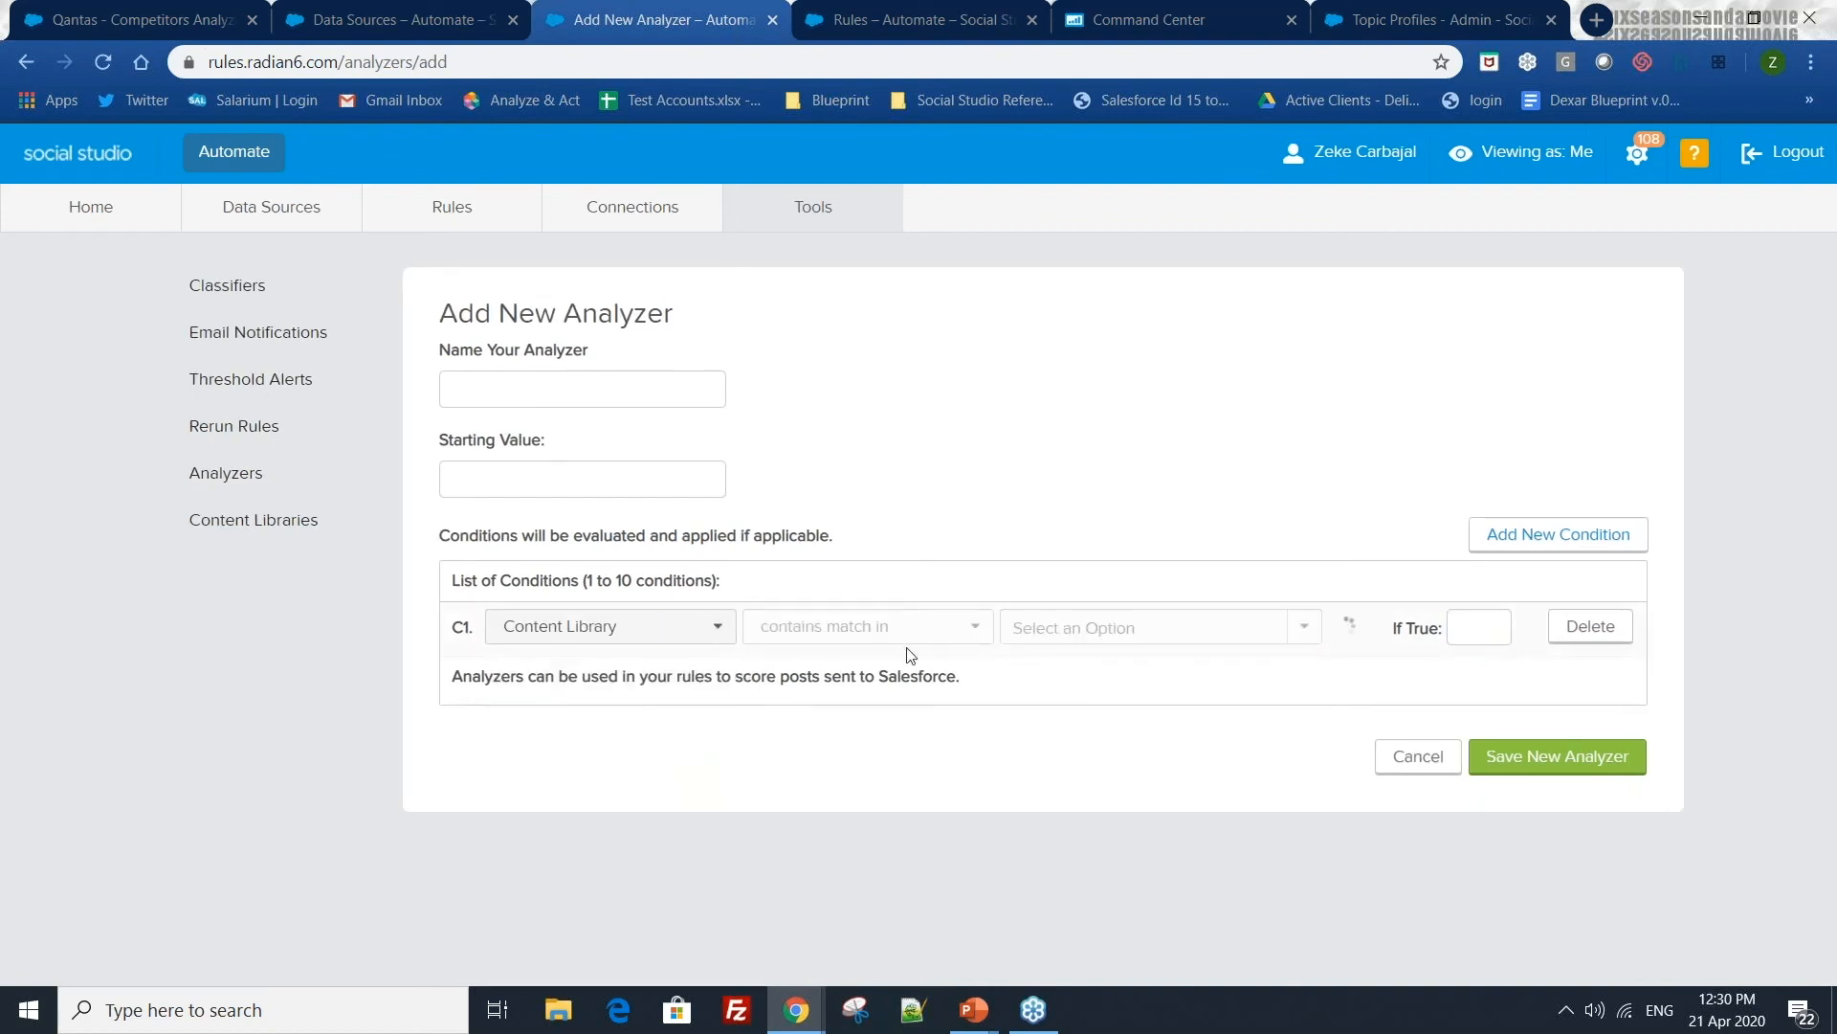
- Match the analyzer condition against the Home Loan content library and set its If True score to 20
click(1302, 627)
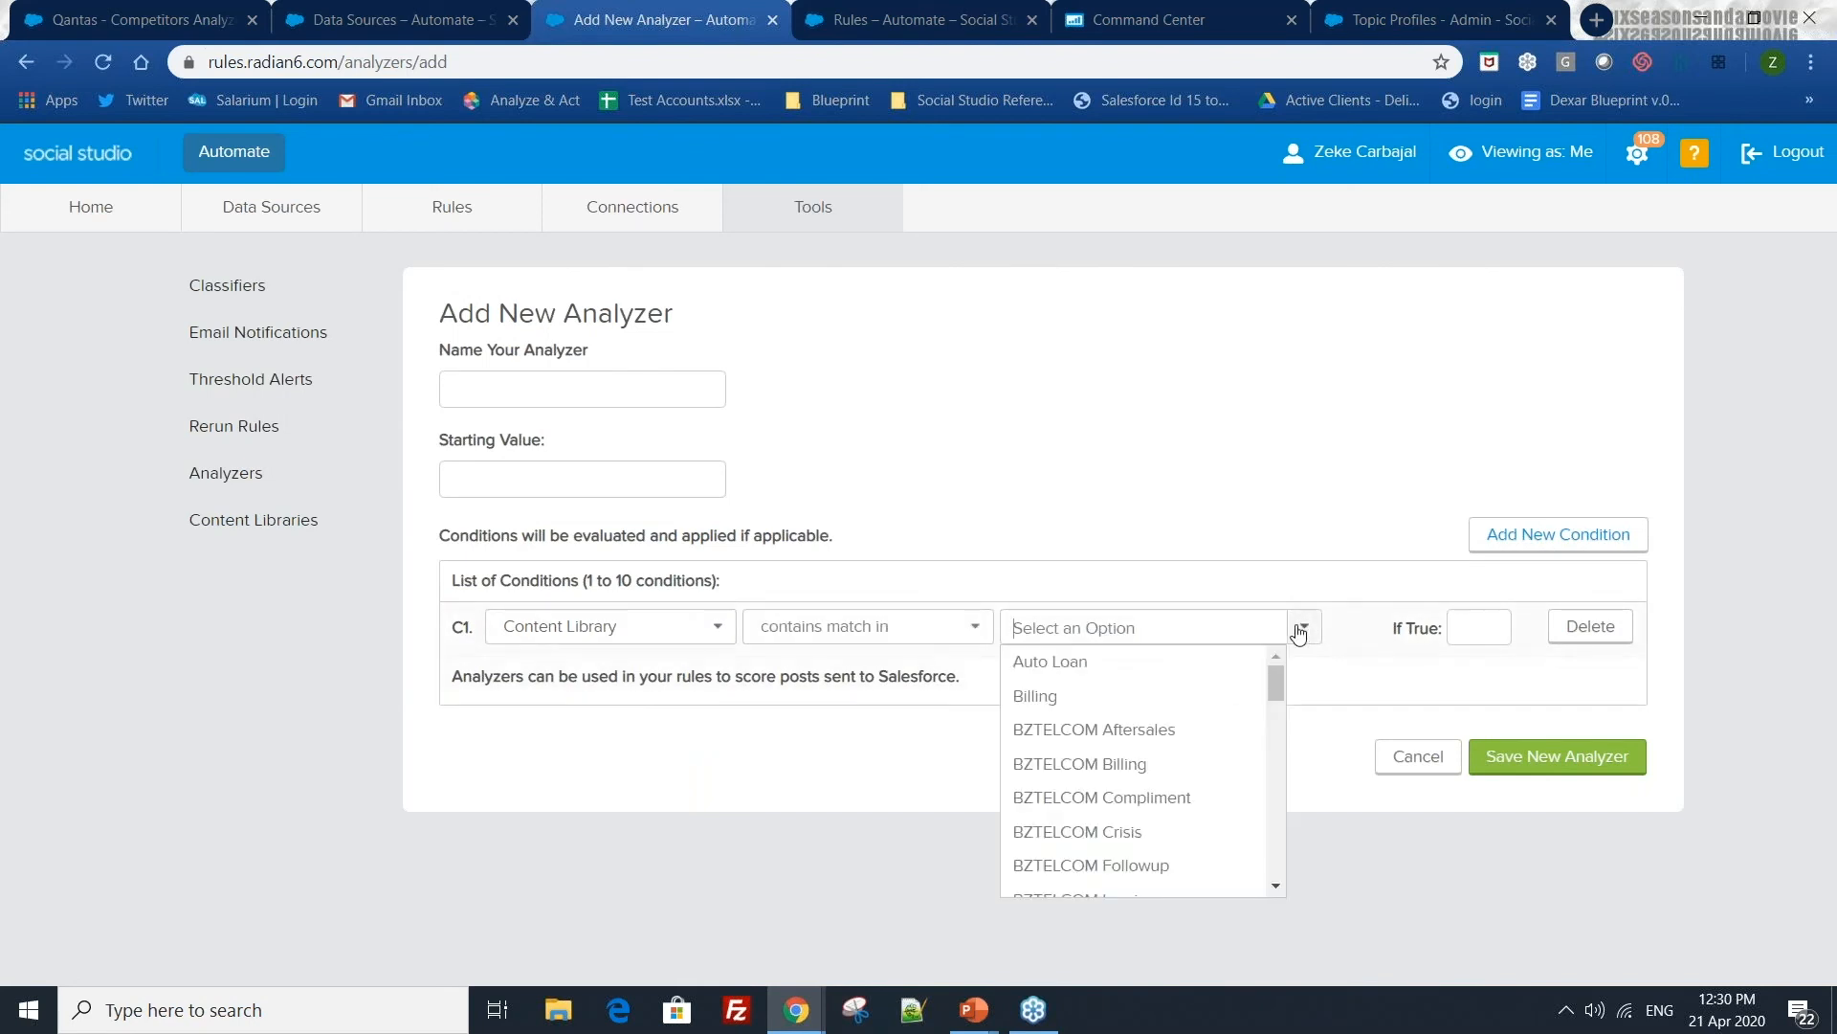
scroll(1081, 708, down, 7)
click(1084, 722)
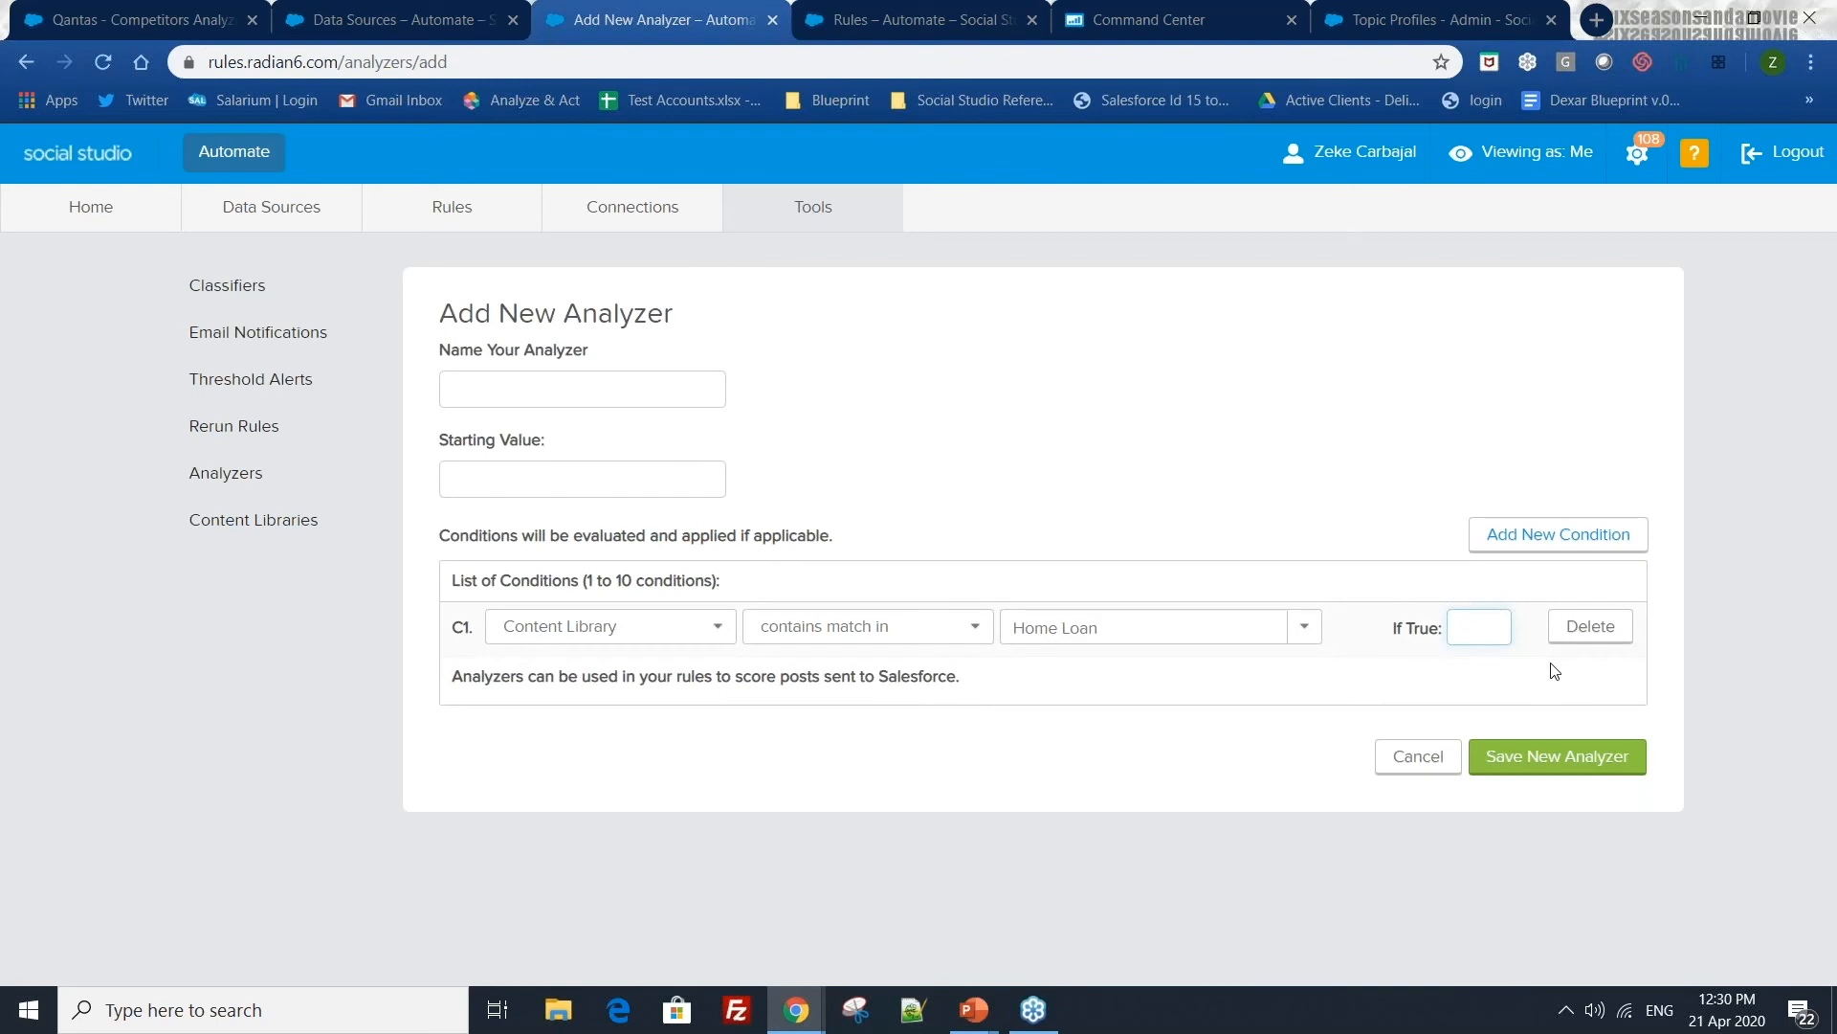
text(20)
click(1560, 672)
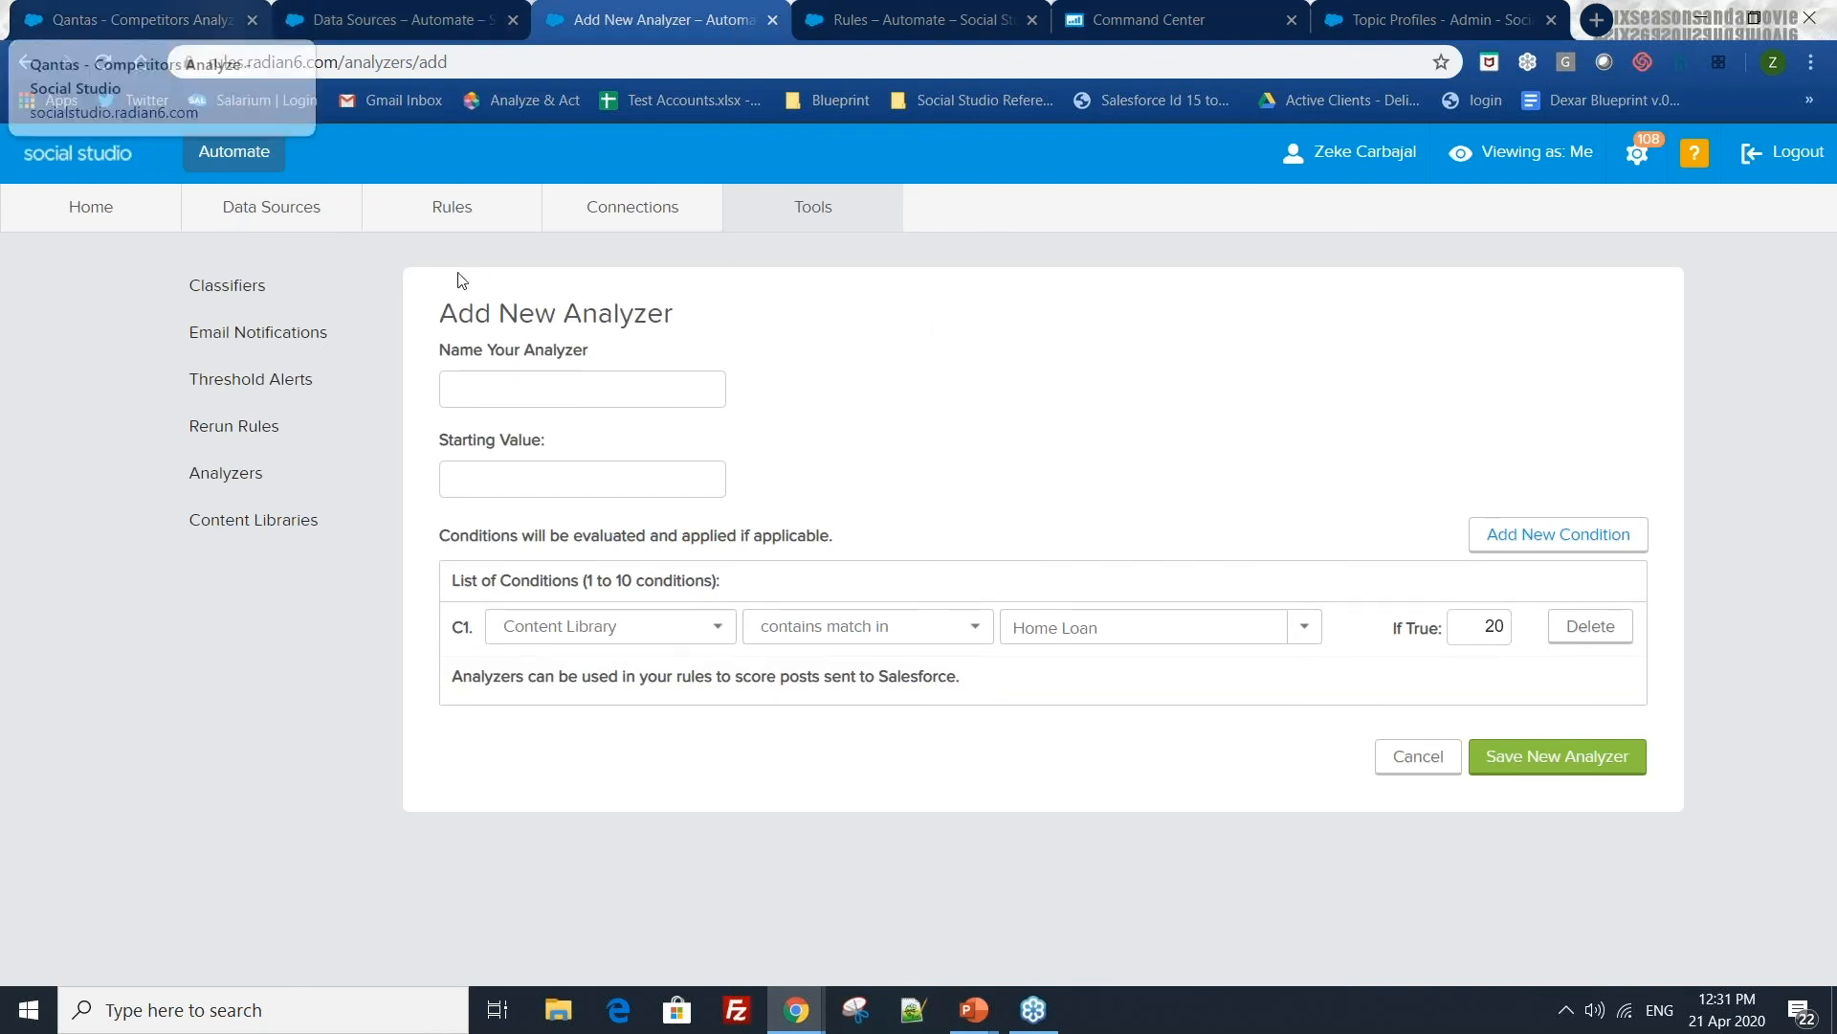
- Switch to the PowerPoint presentation and change the "Rule" label on the Rule Composition slide to "Condition"
key(alt+Tab)
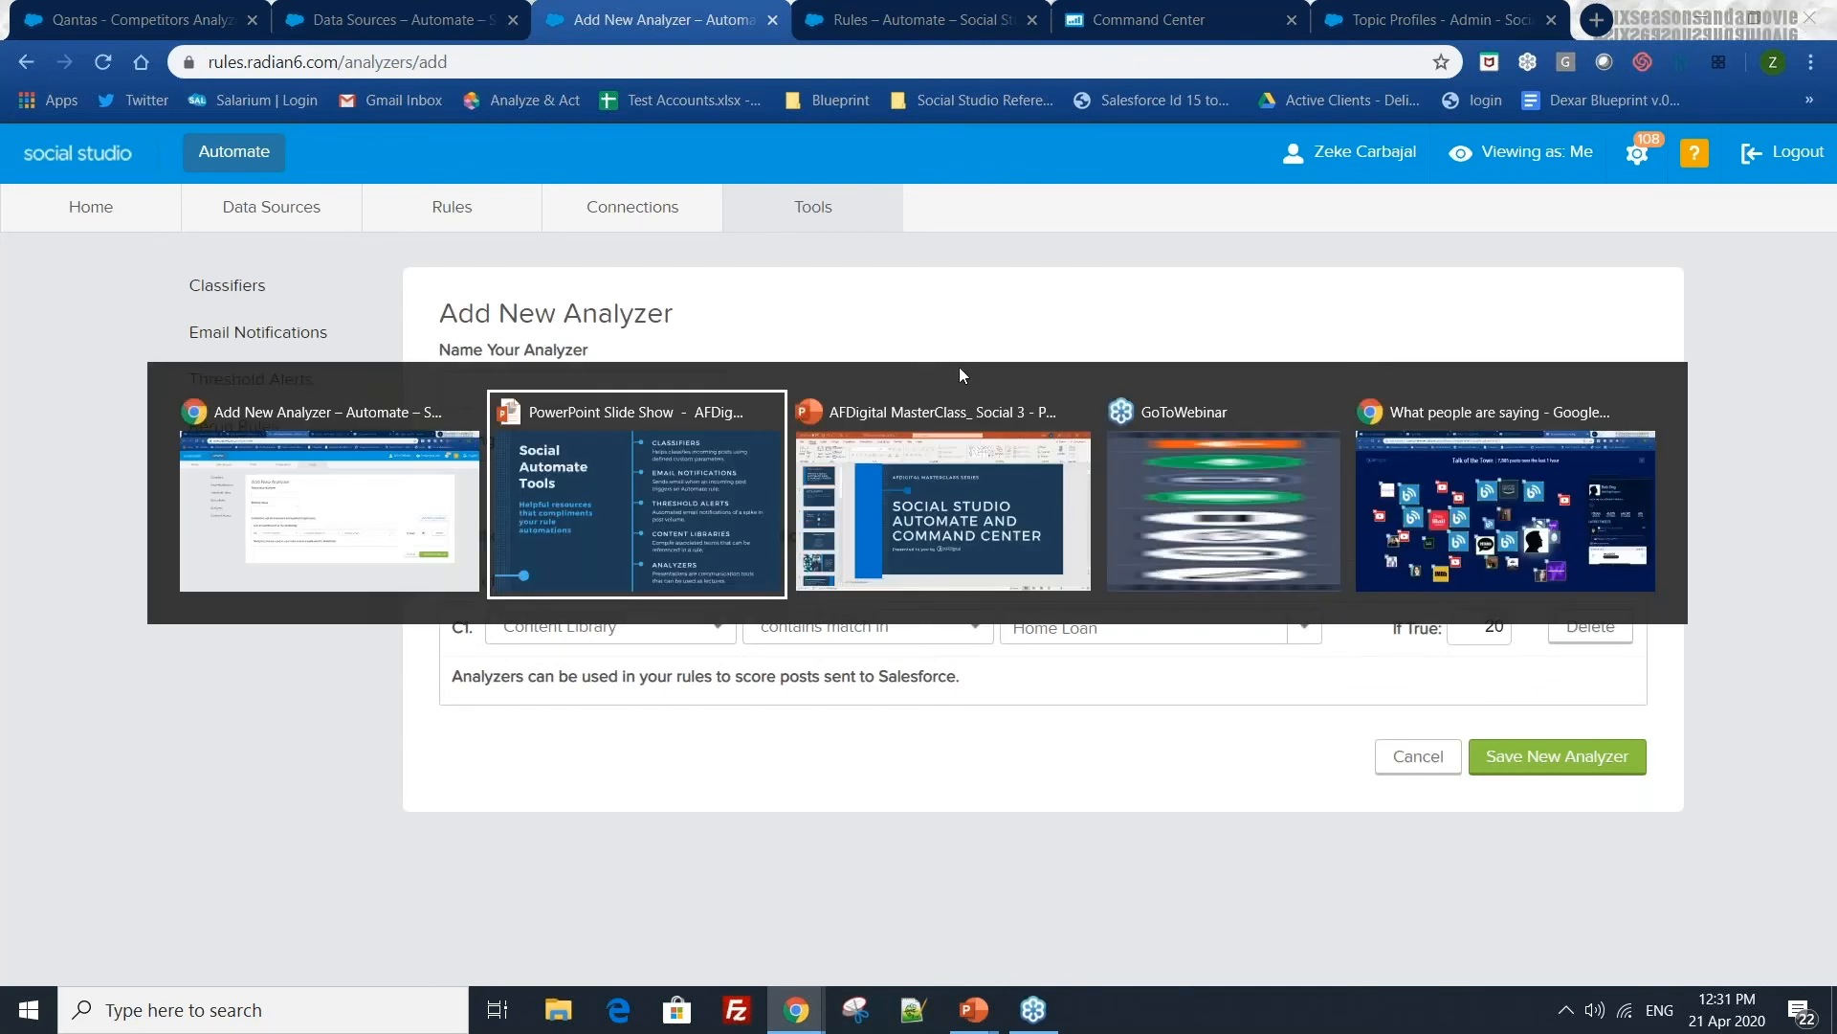
key(Right)
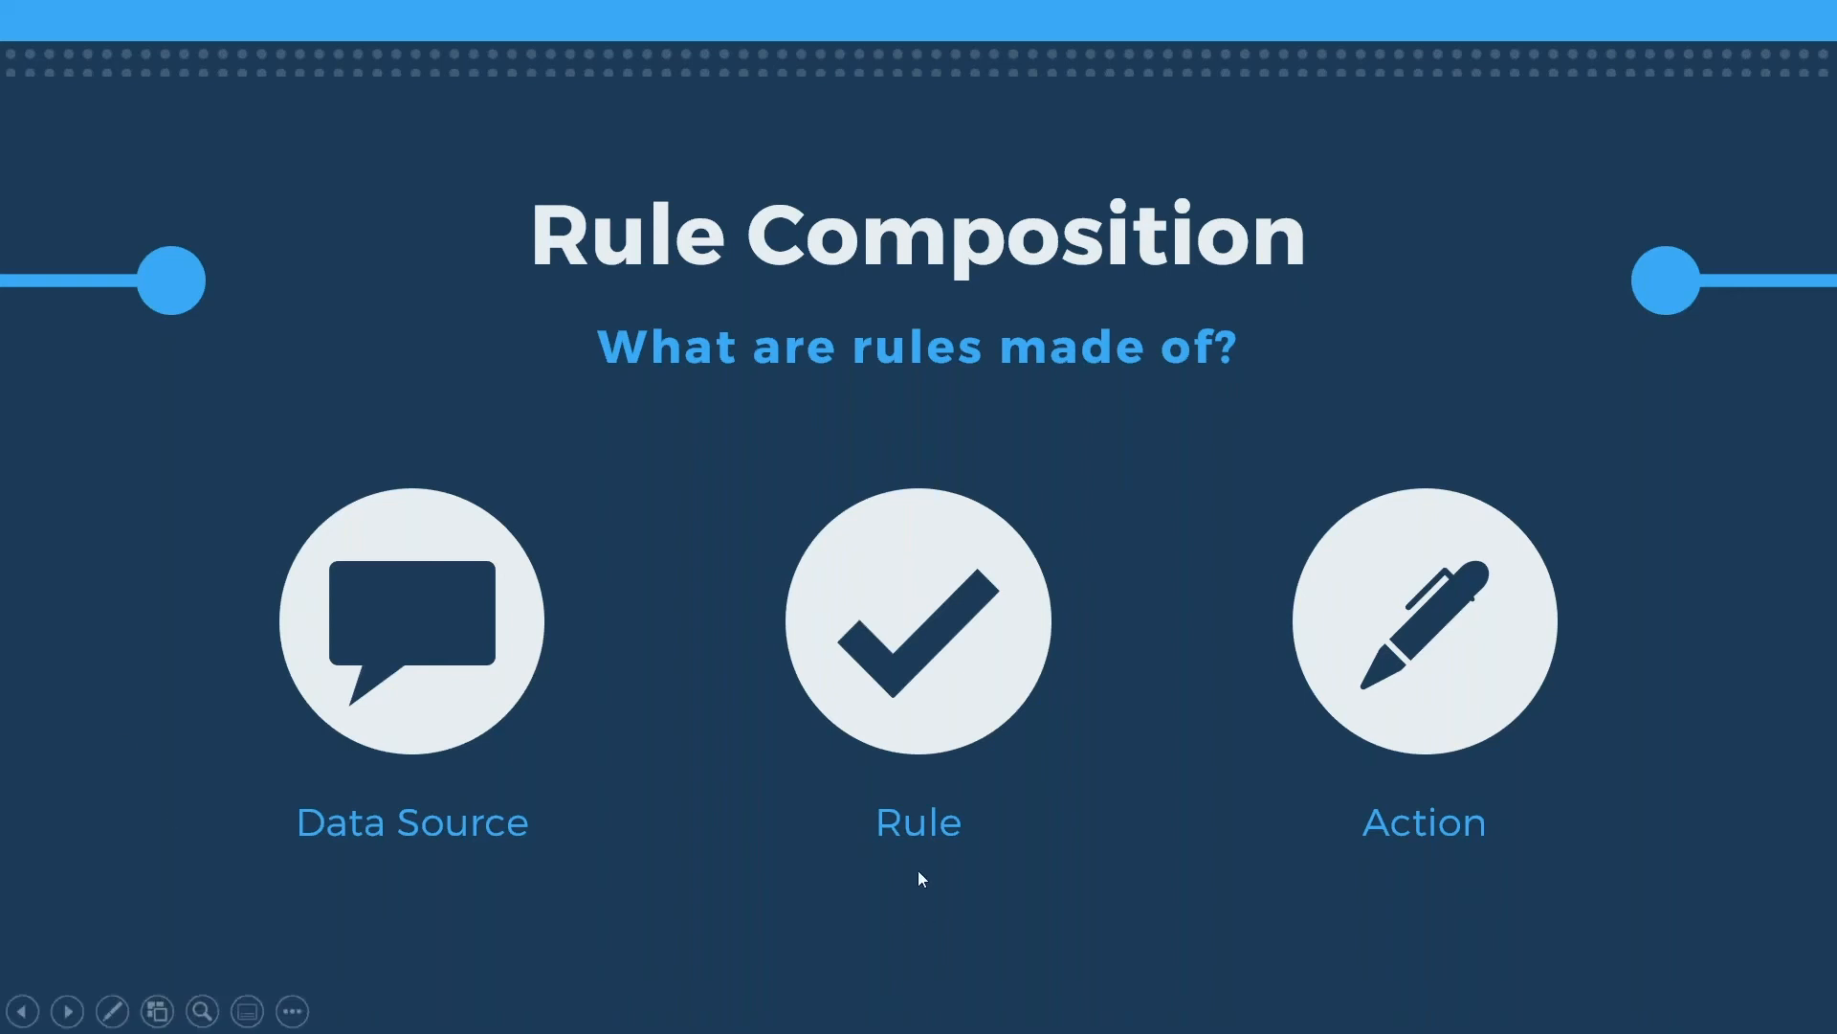
key(Escape)
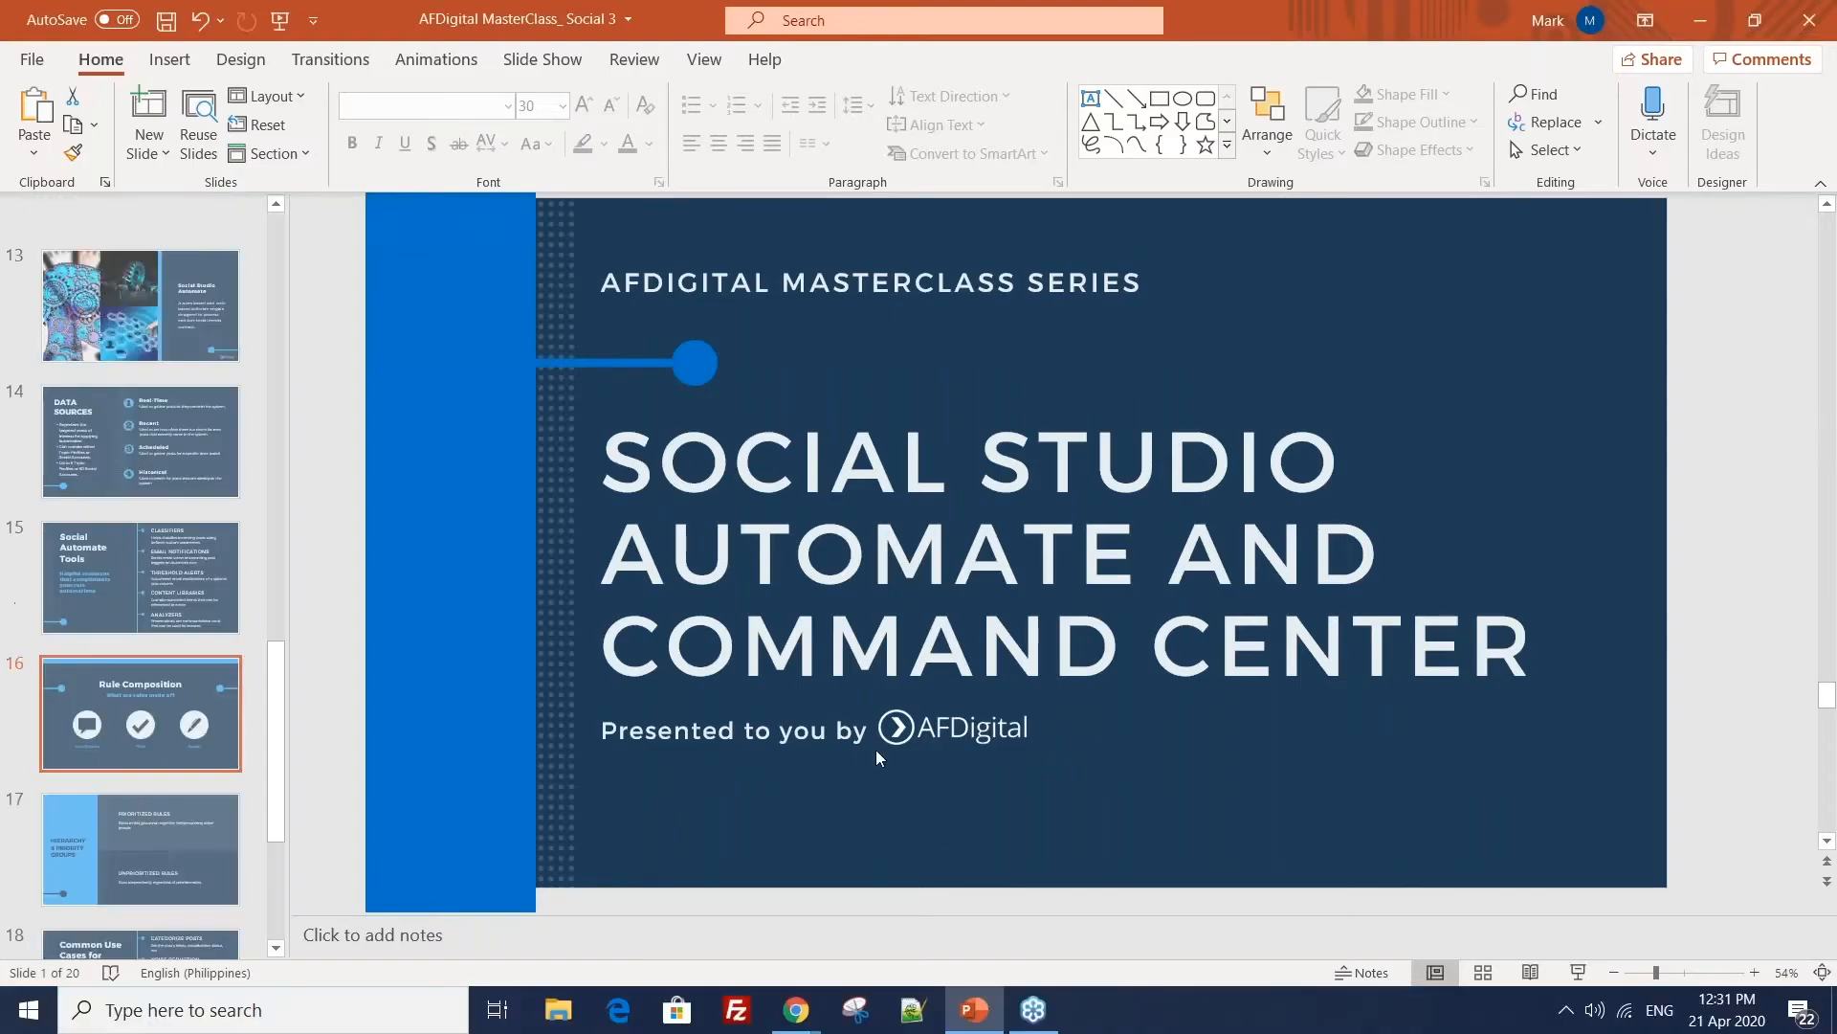
double_click(1055, 765)
text(Condition)
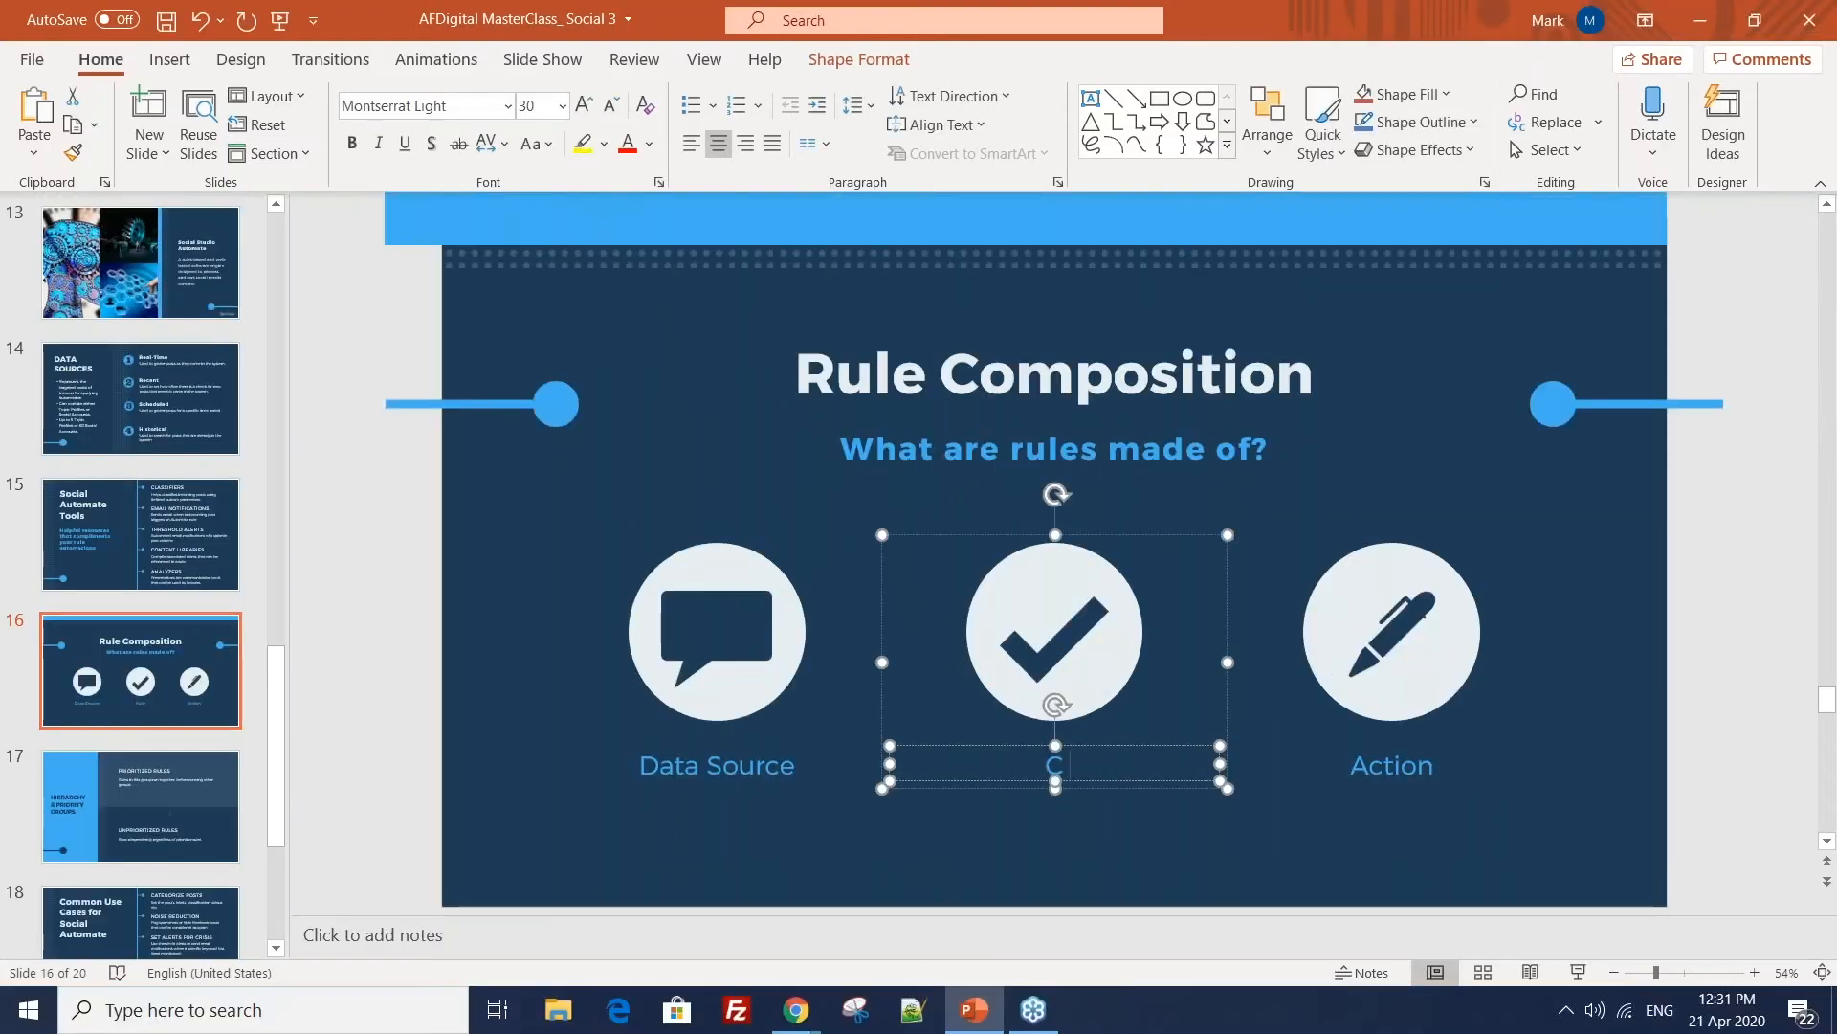
click(1095, 847)
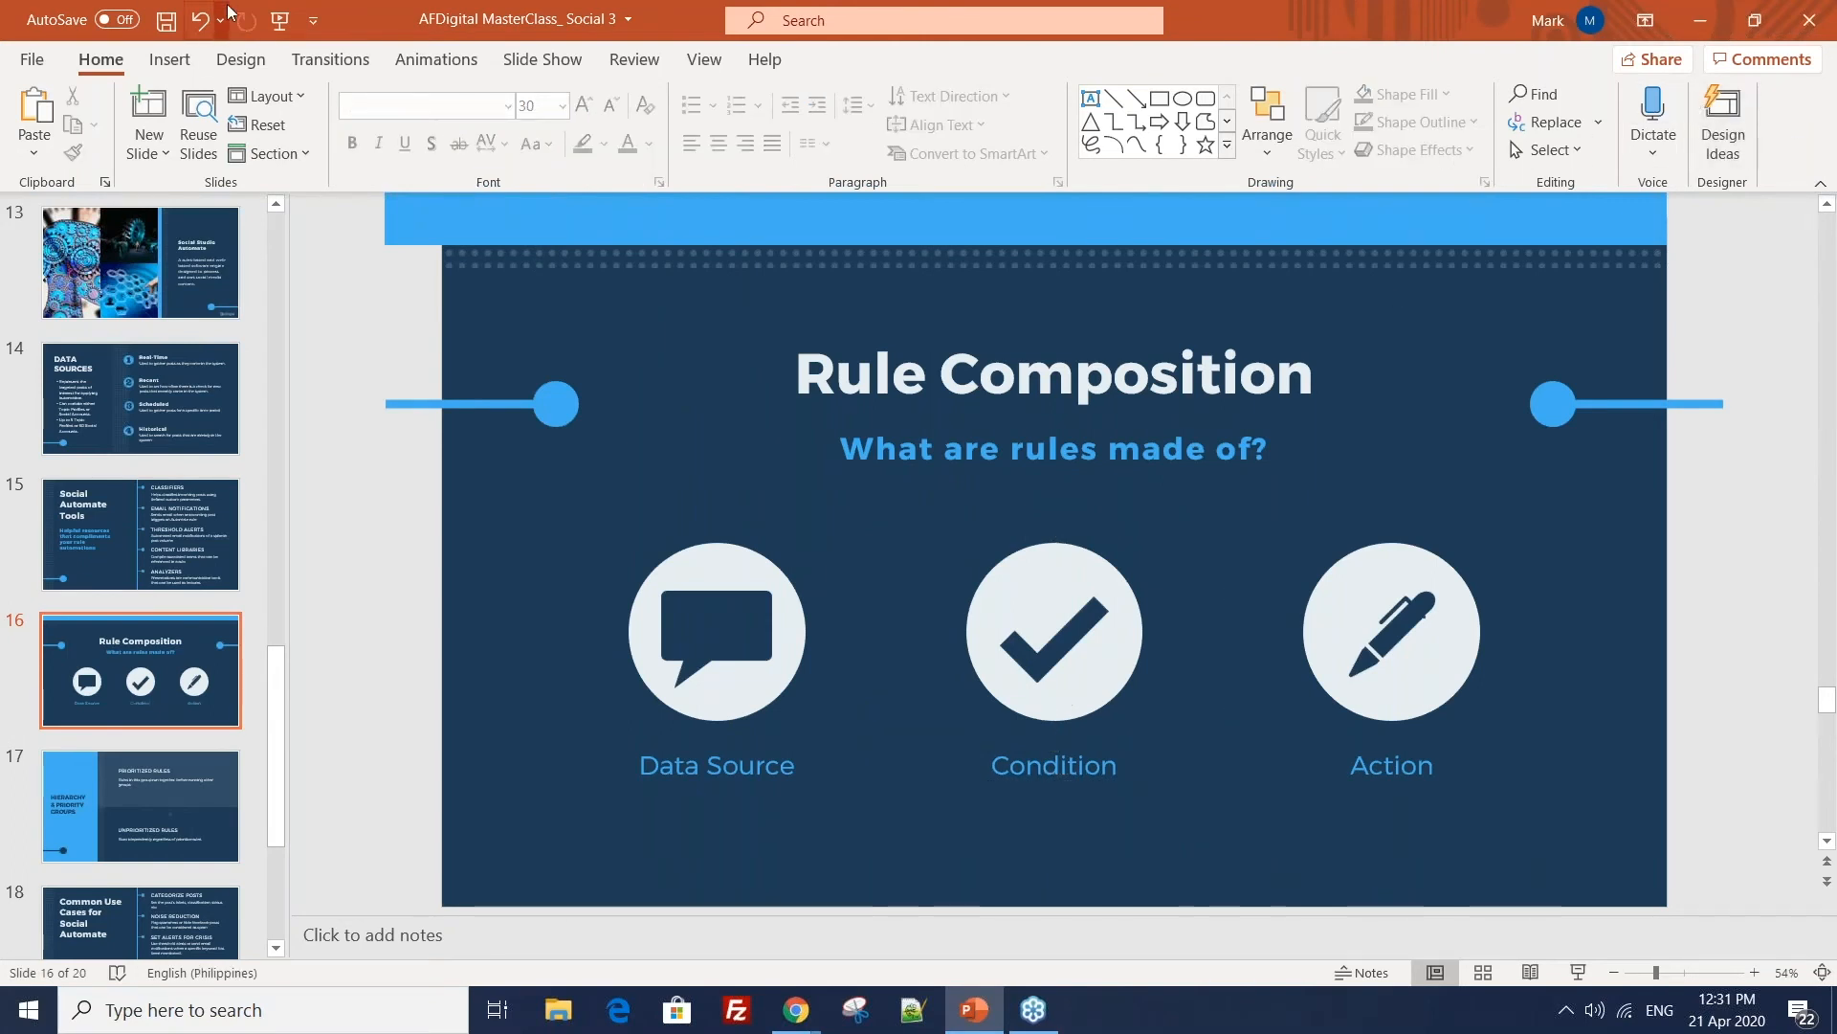
- Restart the slide show from the beginning and advance to the Rule Composition slide
click(279, 21)
click(134, 471)
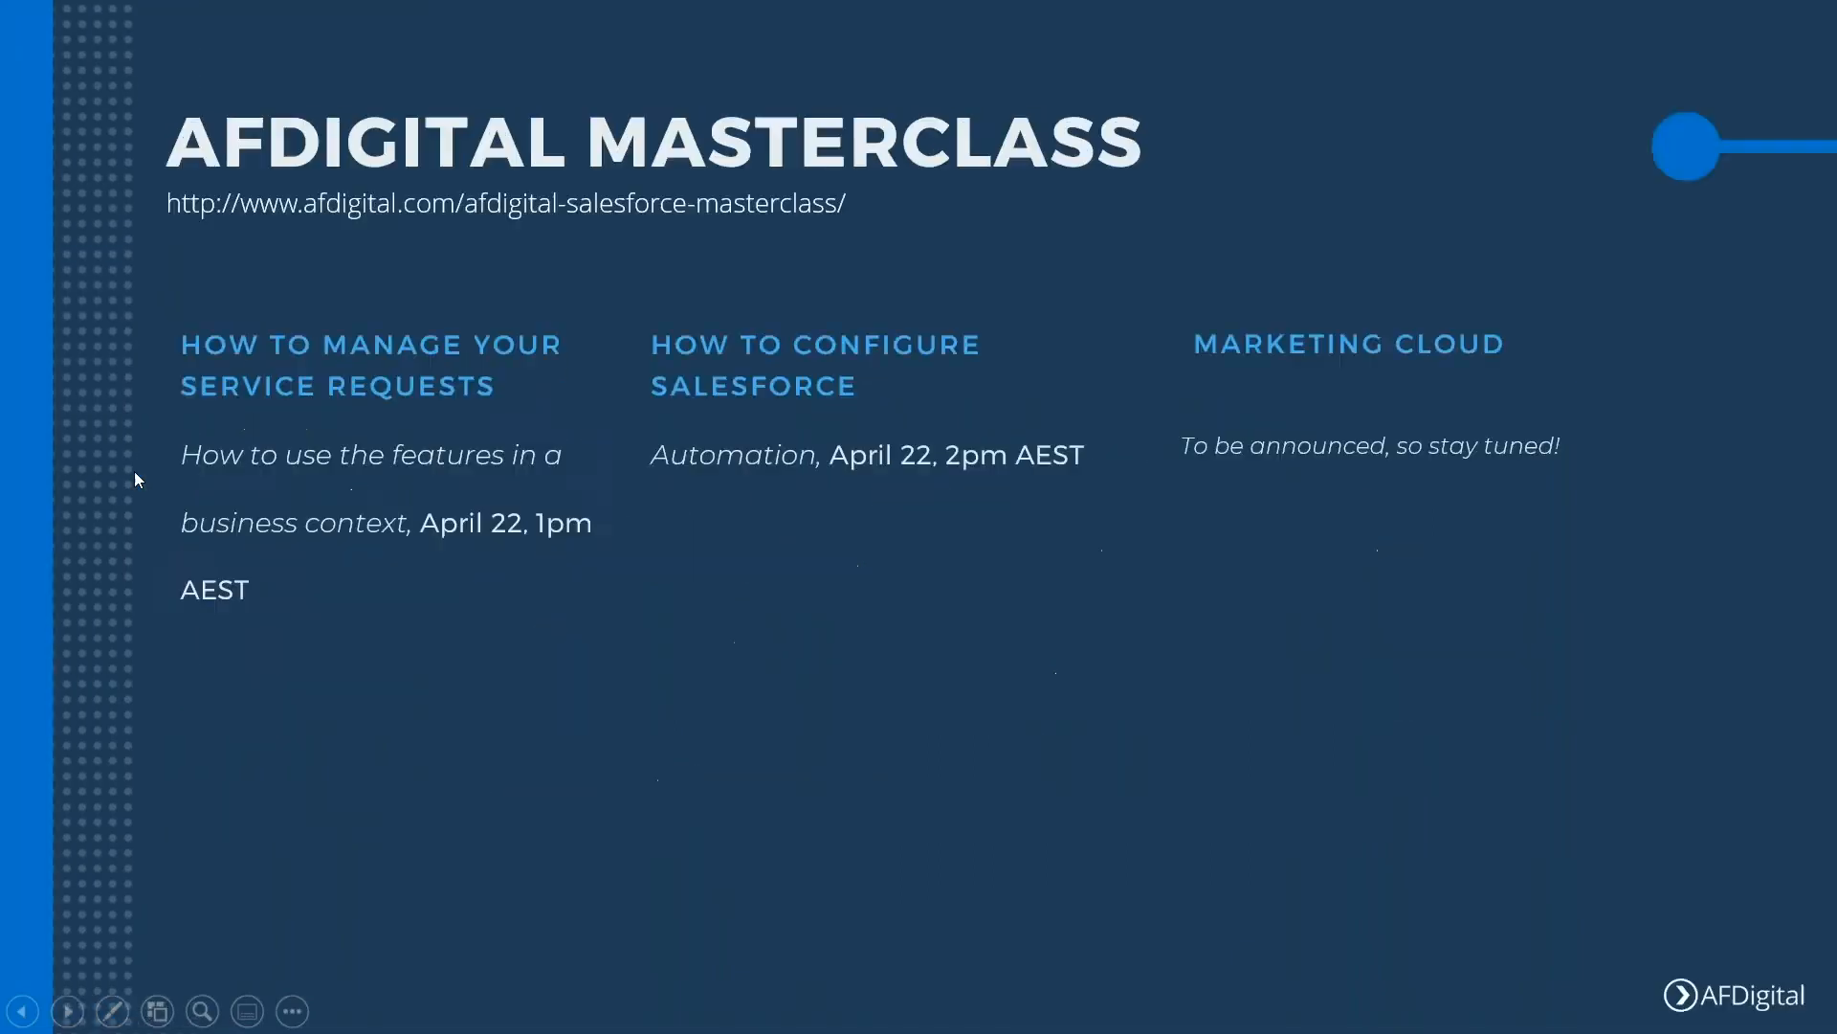
click(135, 477)
click(135, 477)
click(135, 476)
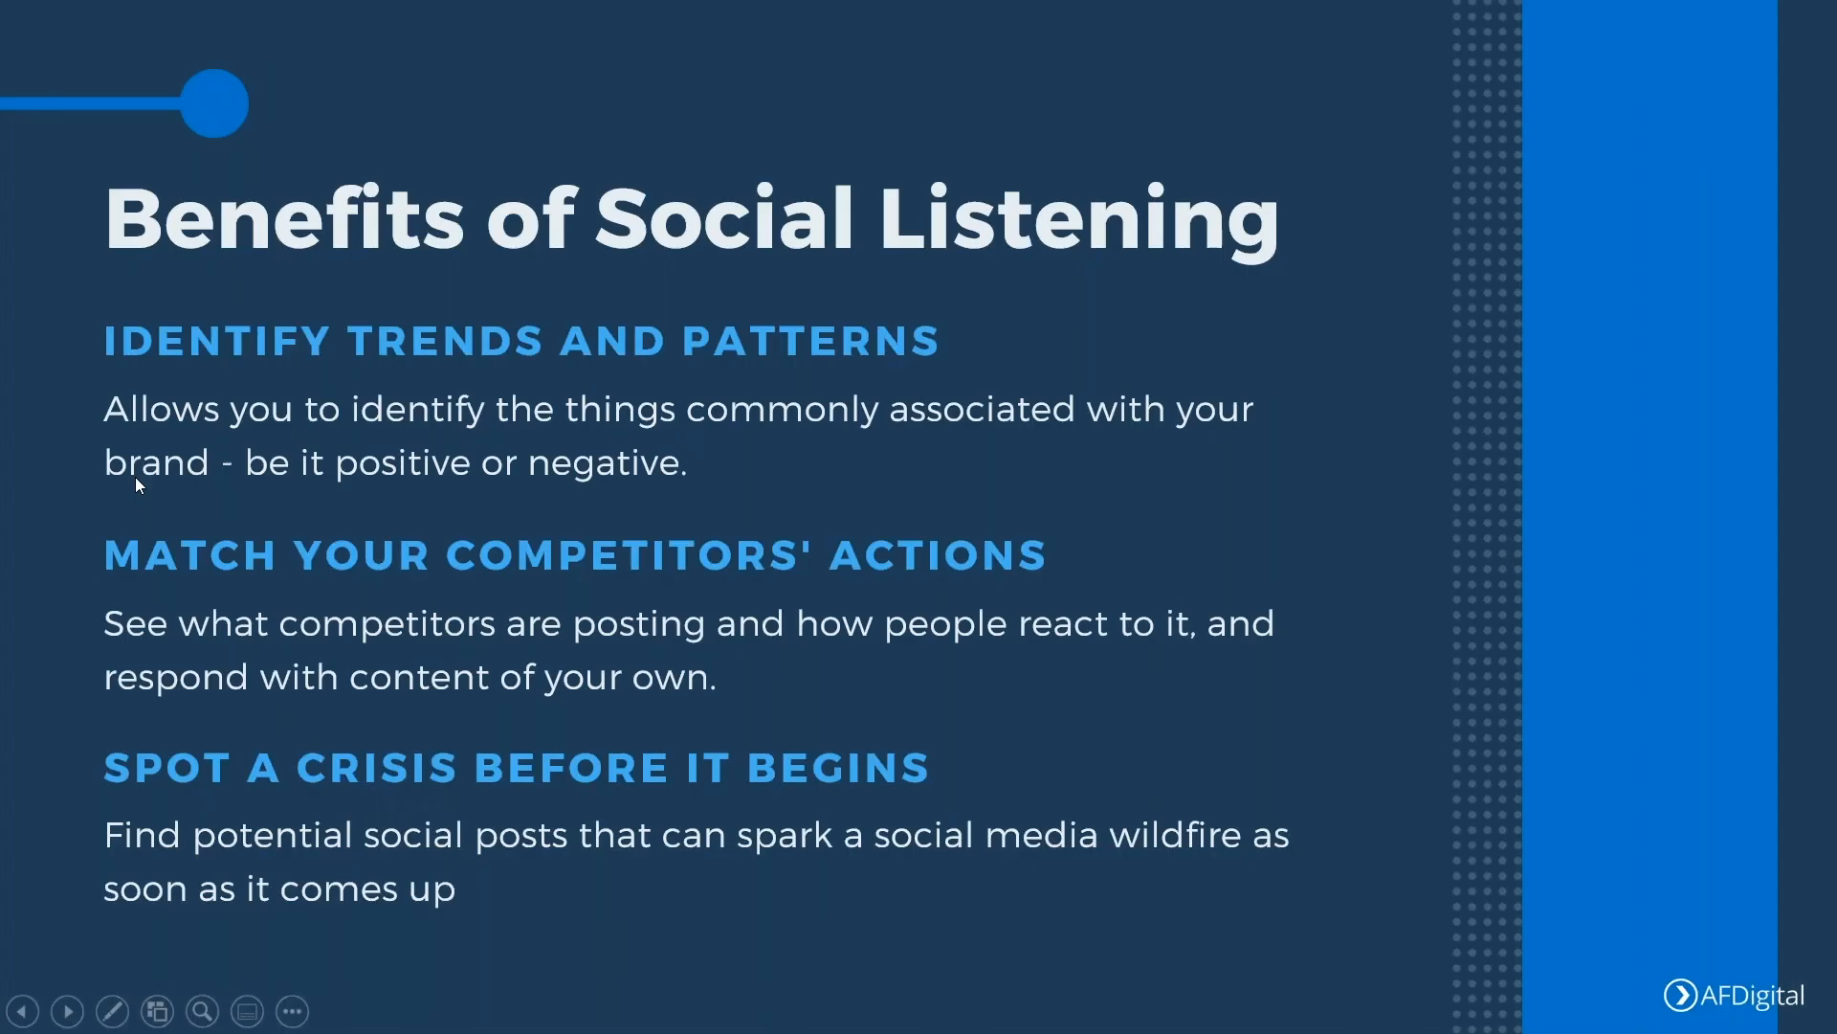
click(135, 476)
click(135, 477)
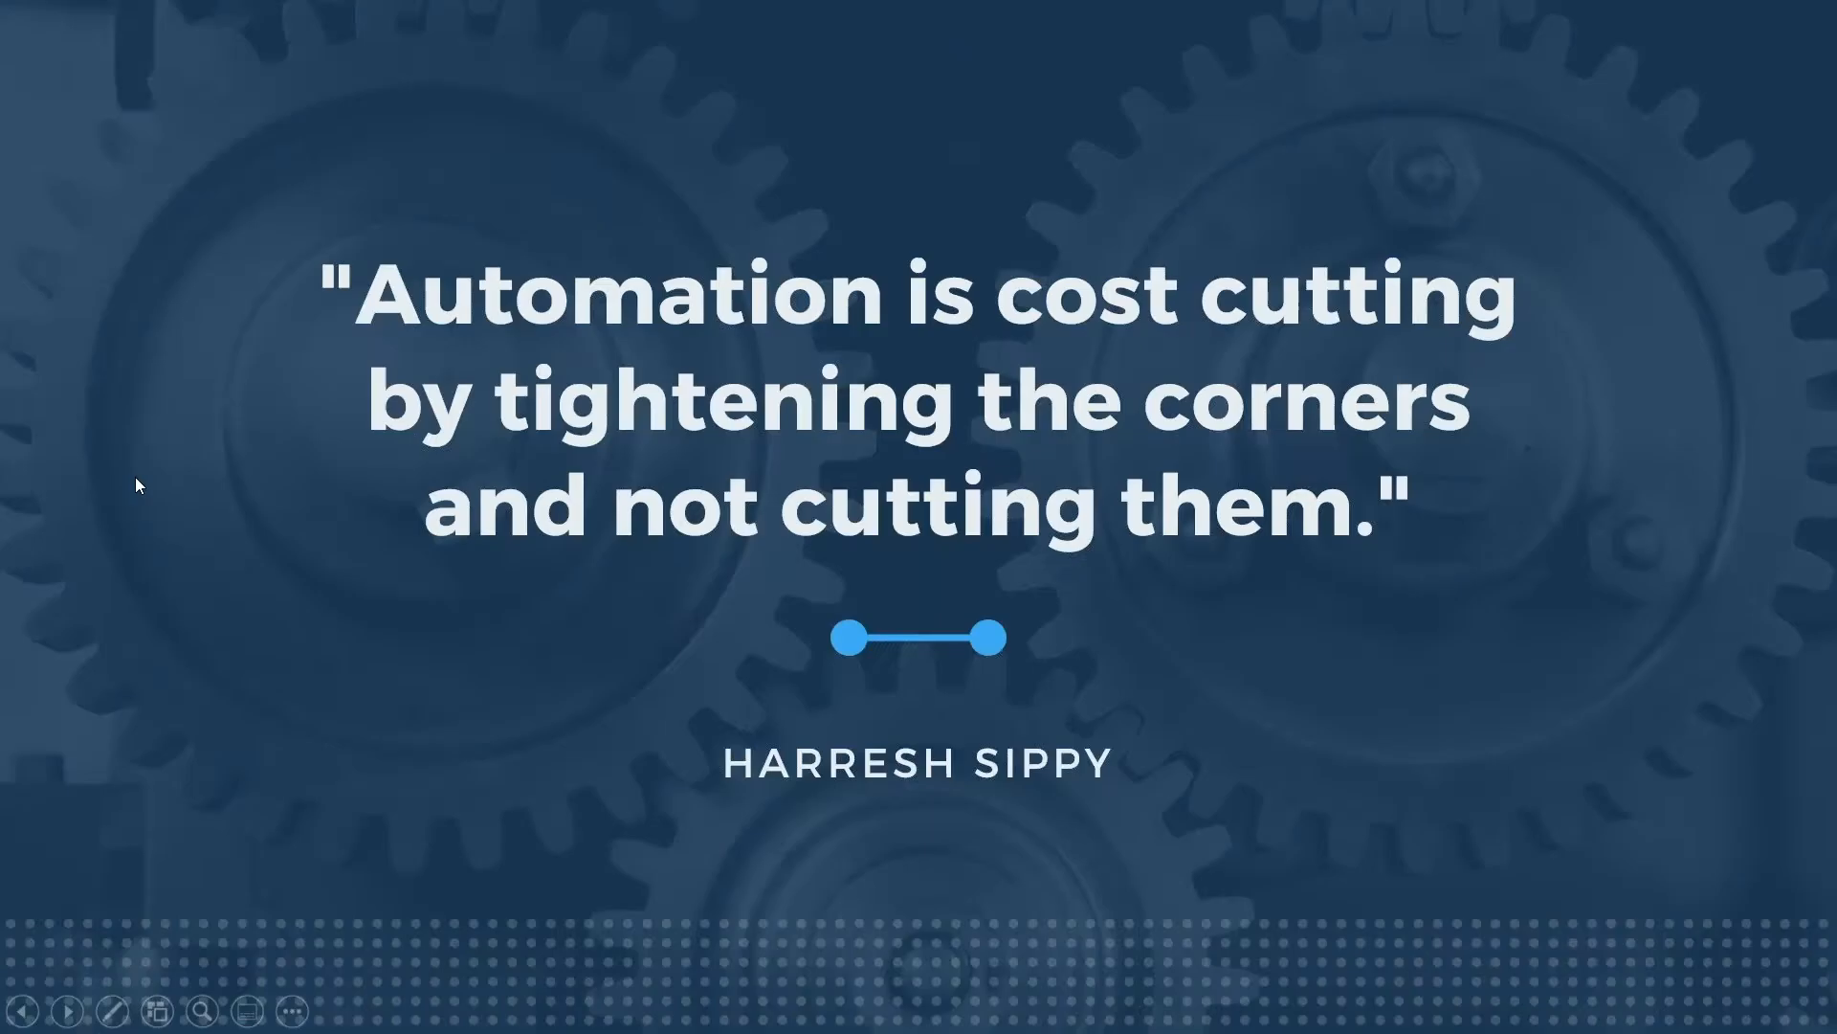
click(135, 477)
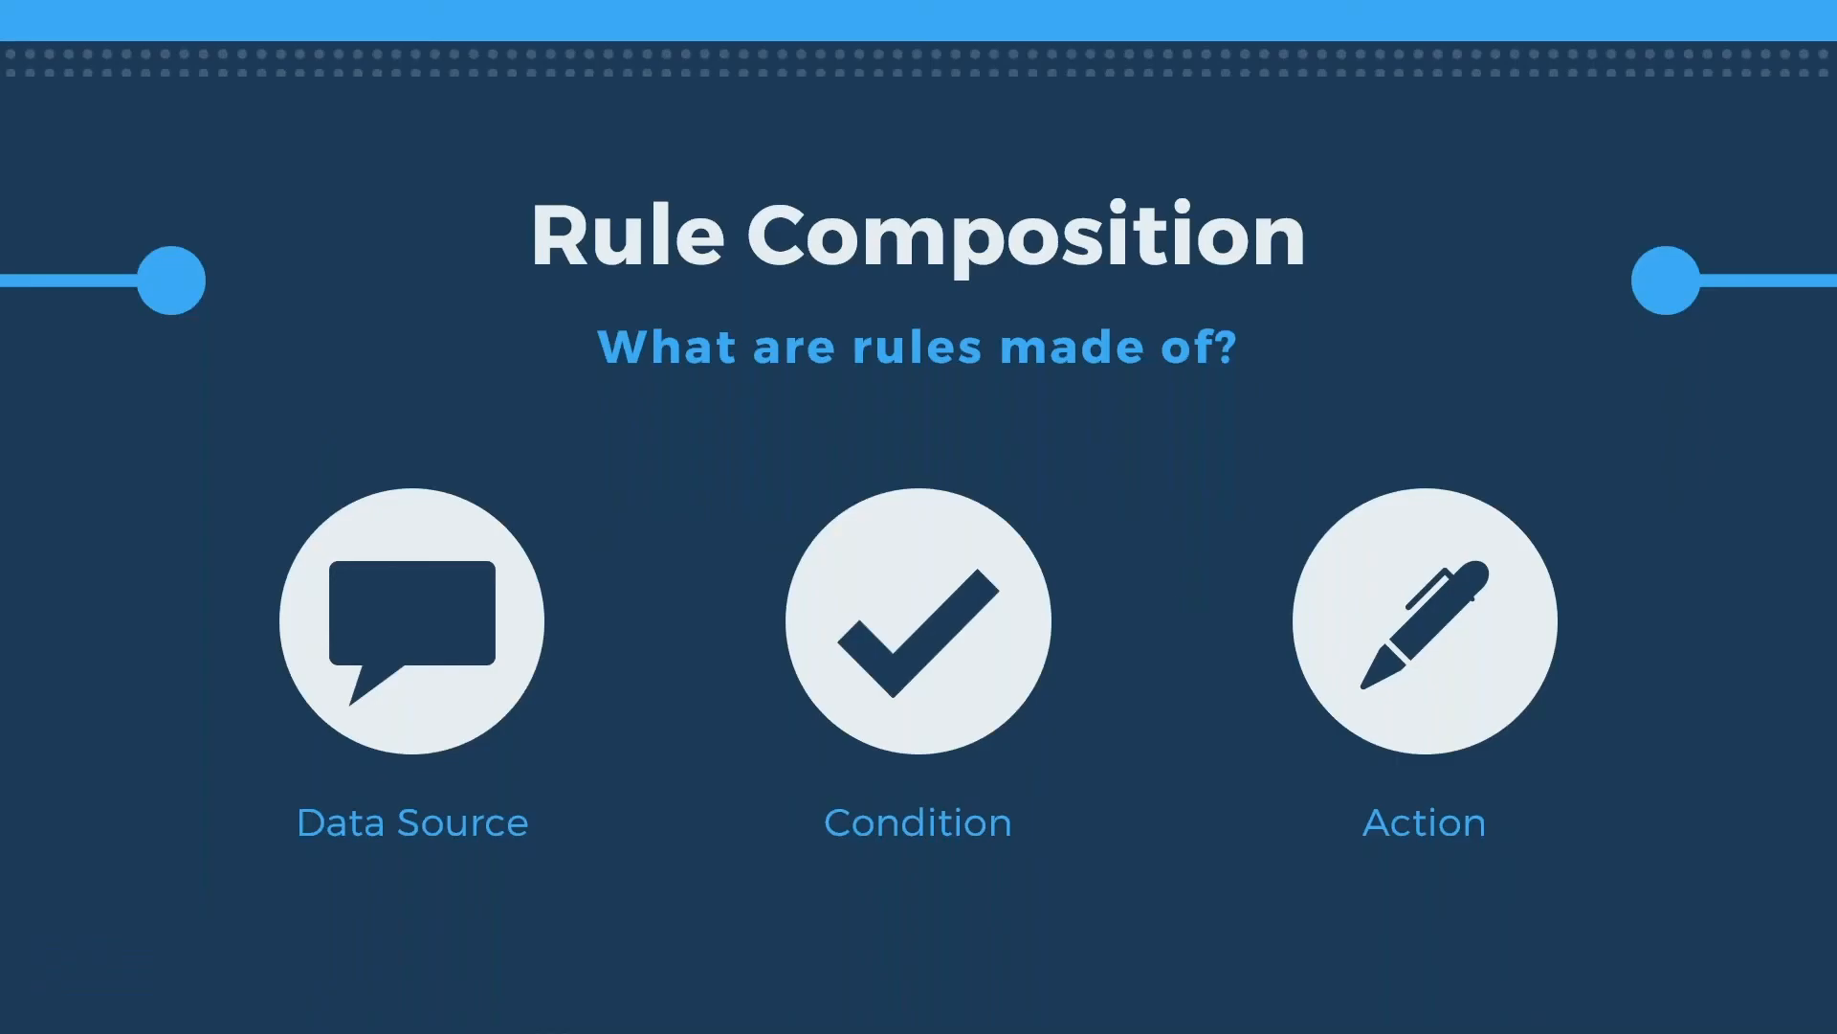
- Switch back to Social Studio Automate in Chrome, leave the unsaved analyzer and open the form for adding a new rule
key(alt+Tab)
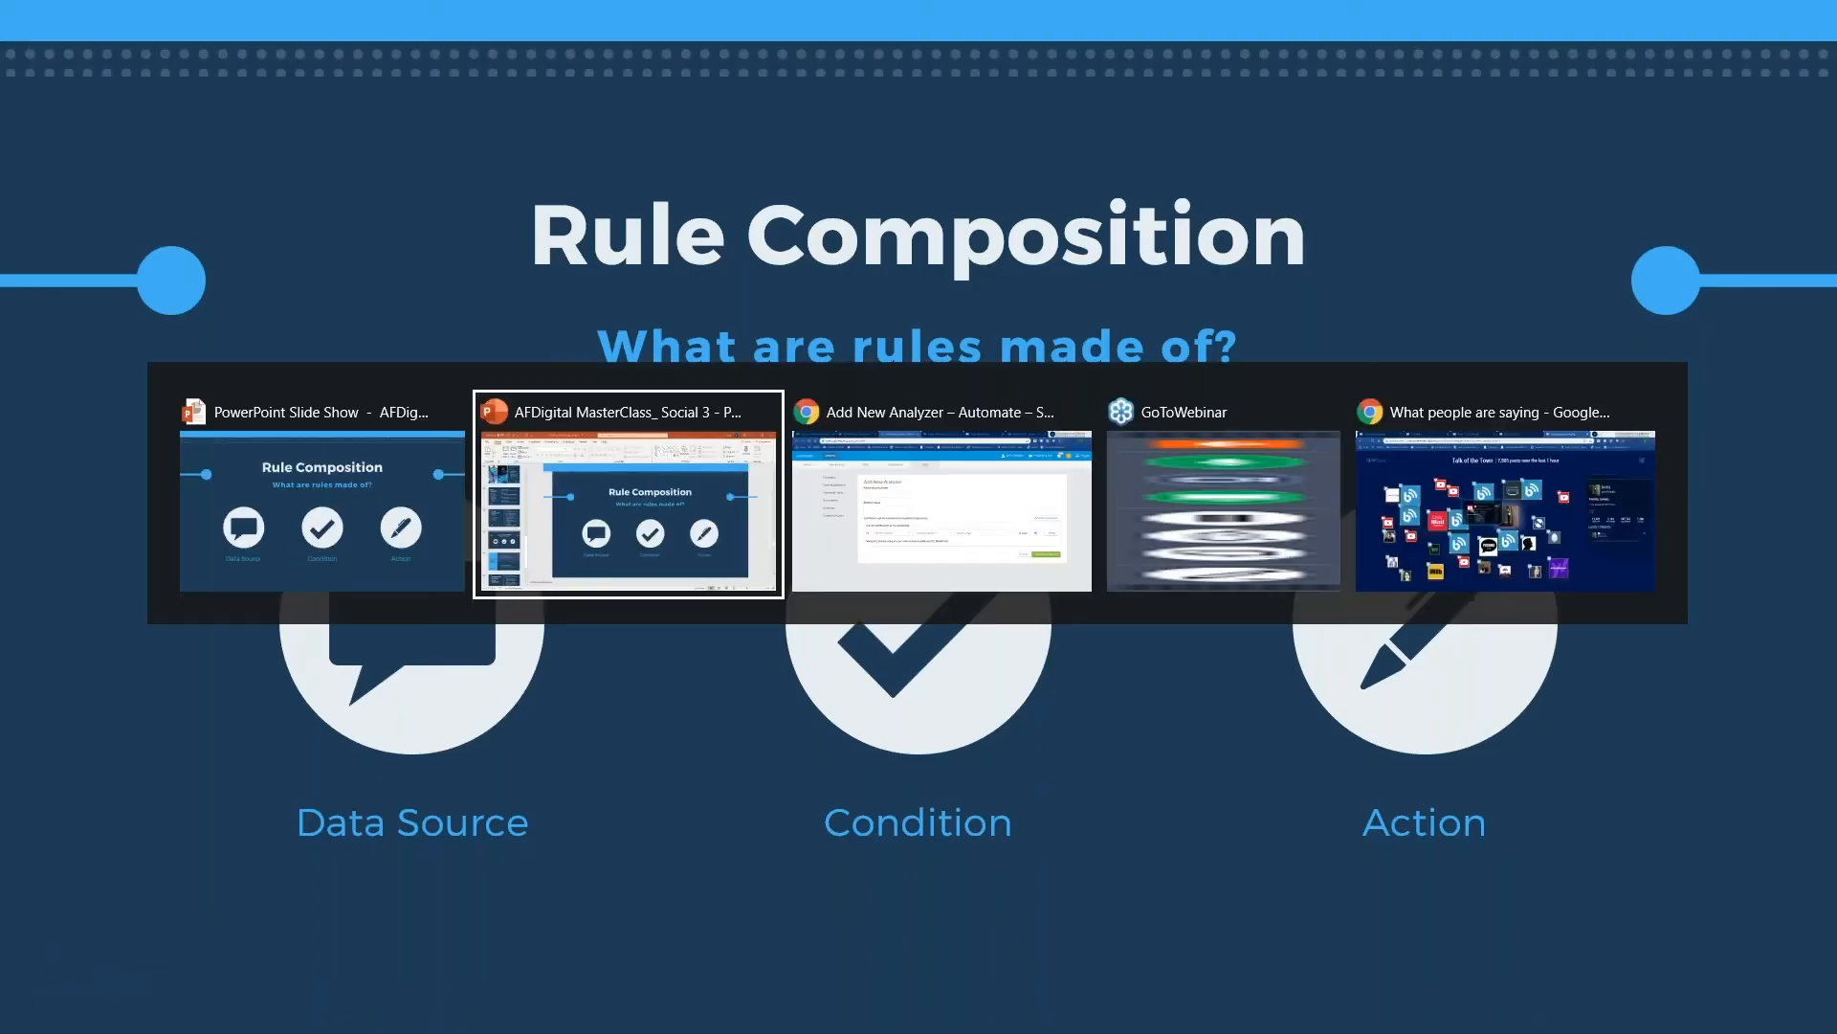
key(alt+Tab)
key(Tab)
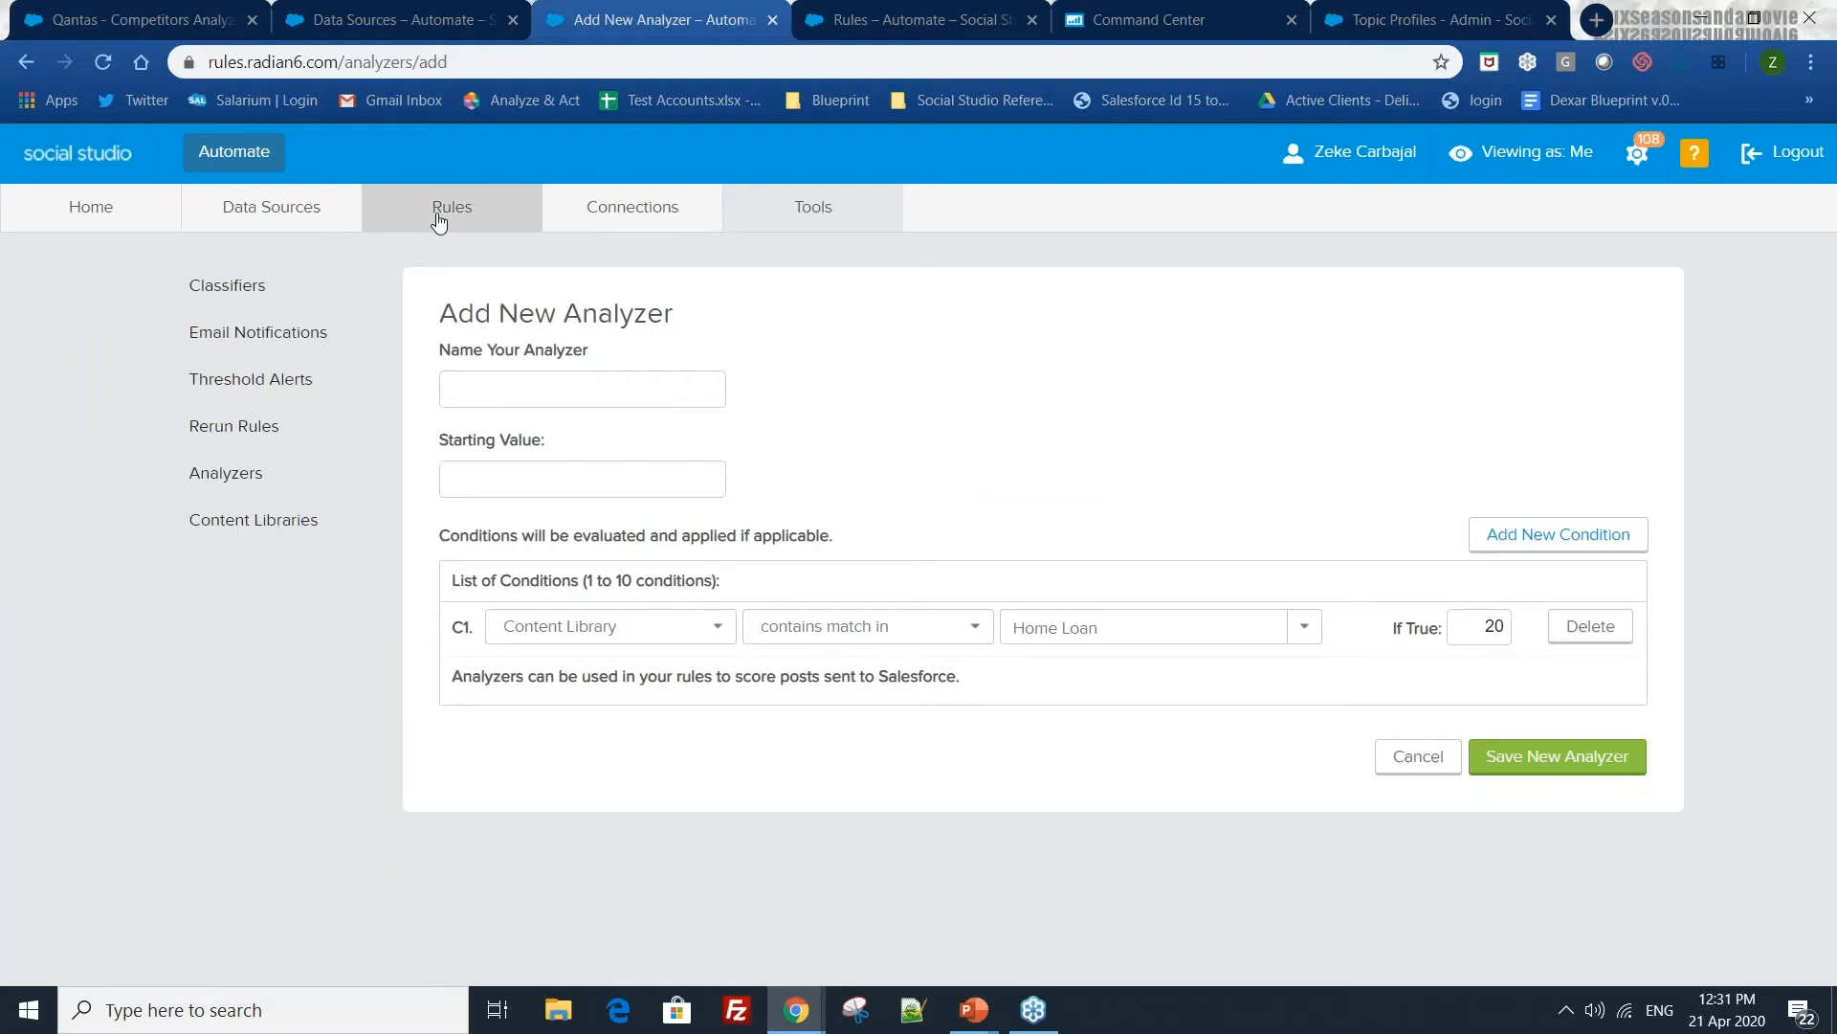
click(442, 212)
click(1019, 199)
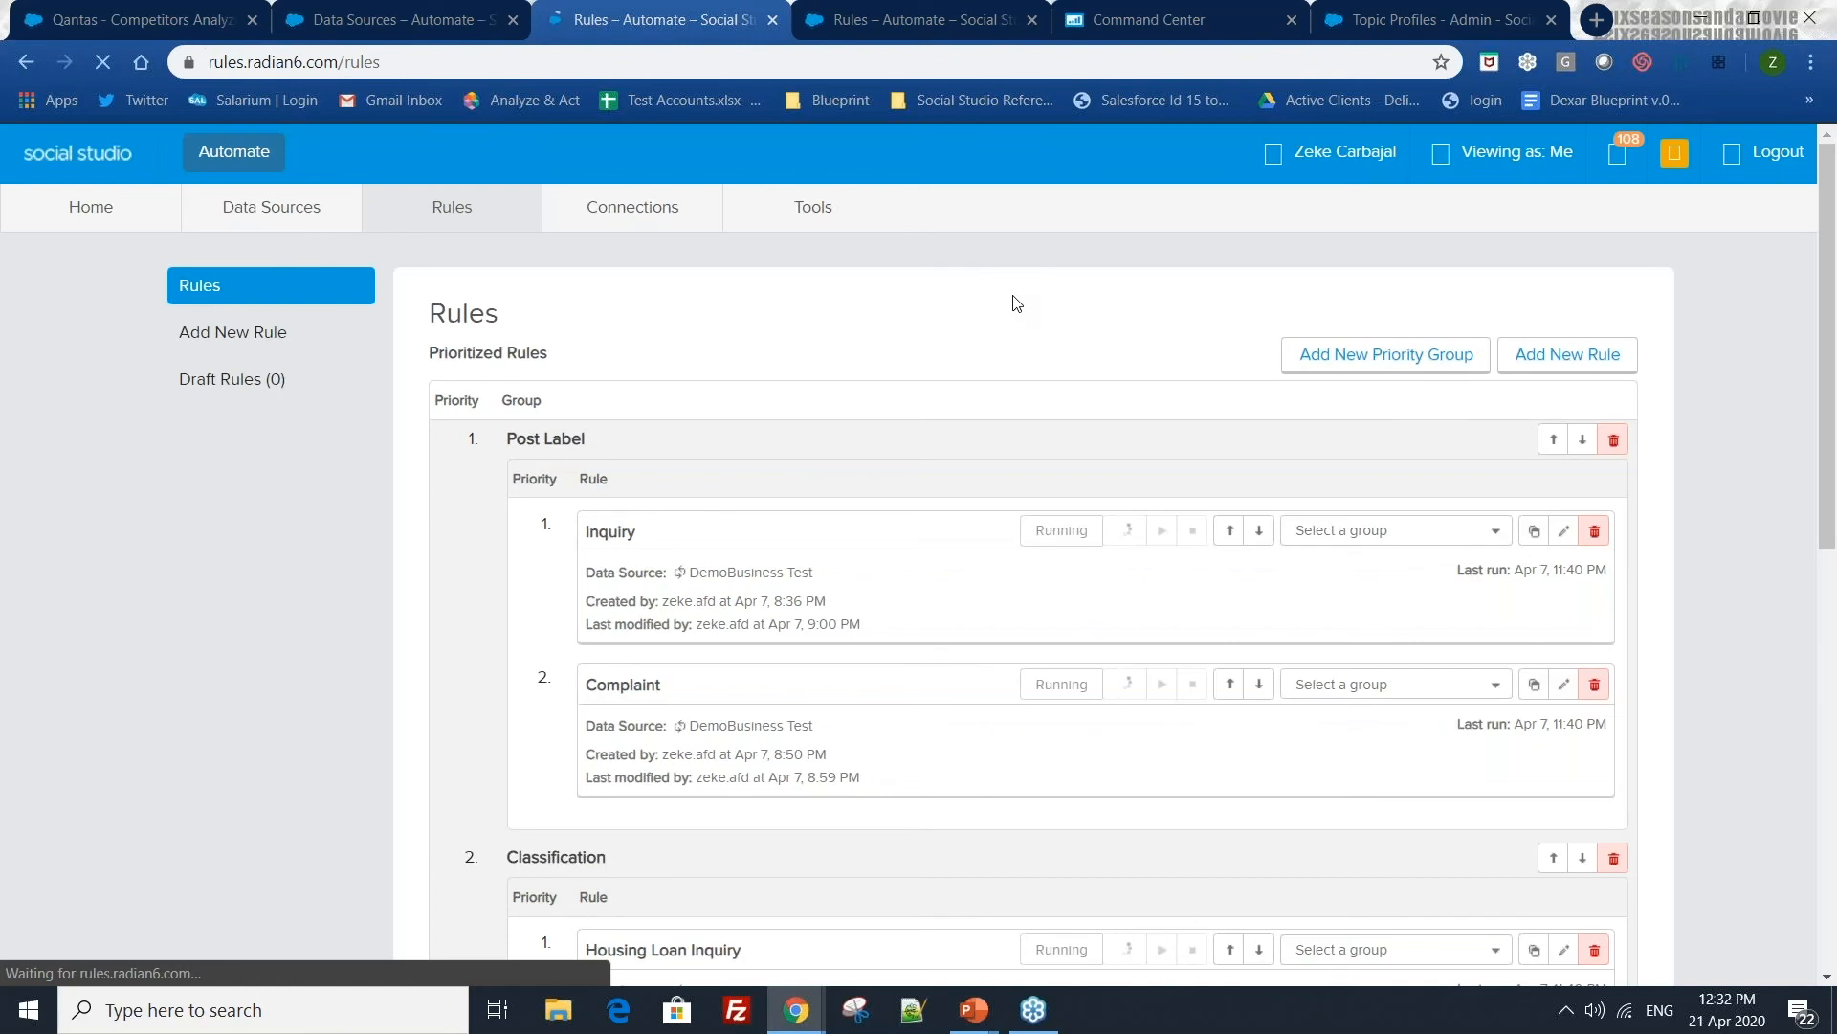
click(1593, 369)
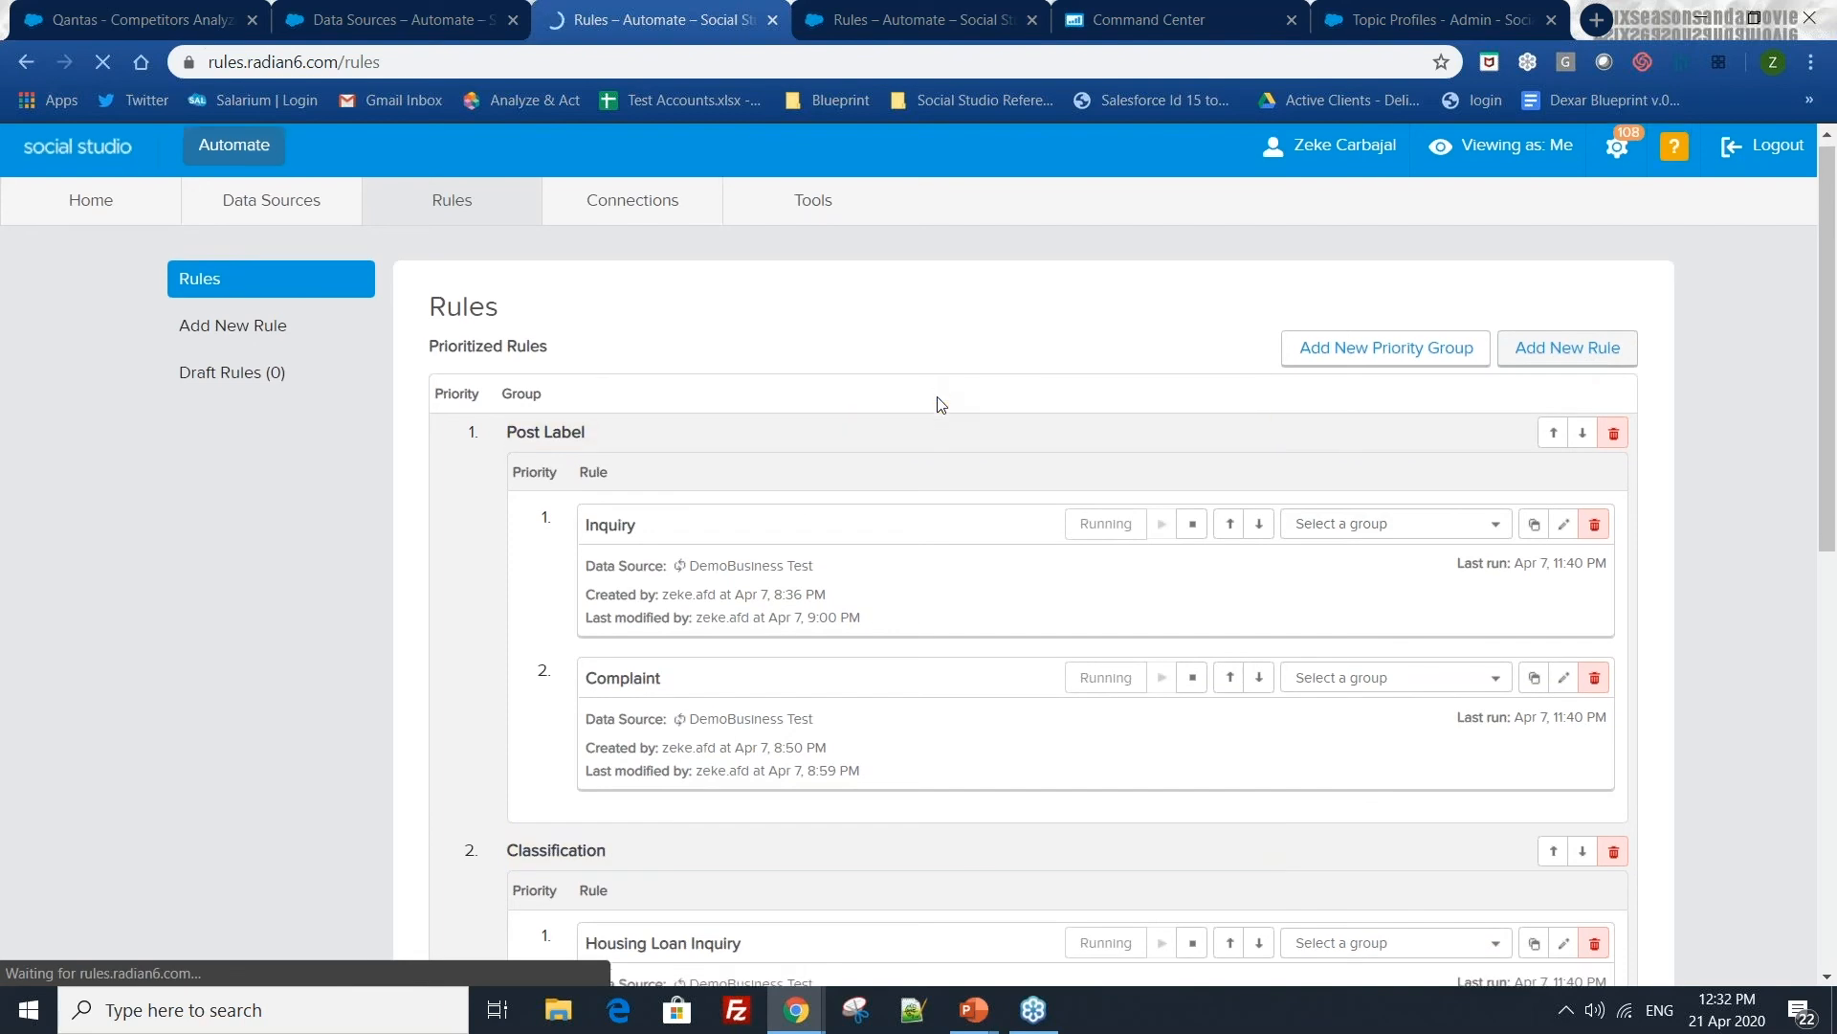
scroll(916, 463, down, 2)
scroll(917, 470, down, 5)
scroll(898, 498, up, 7)
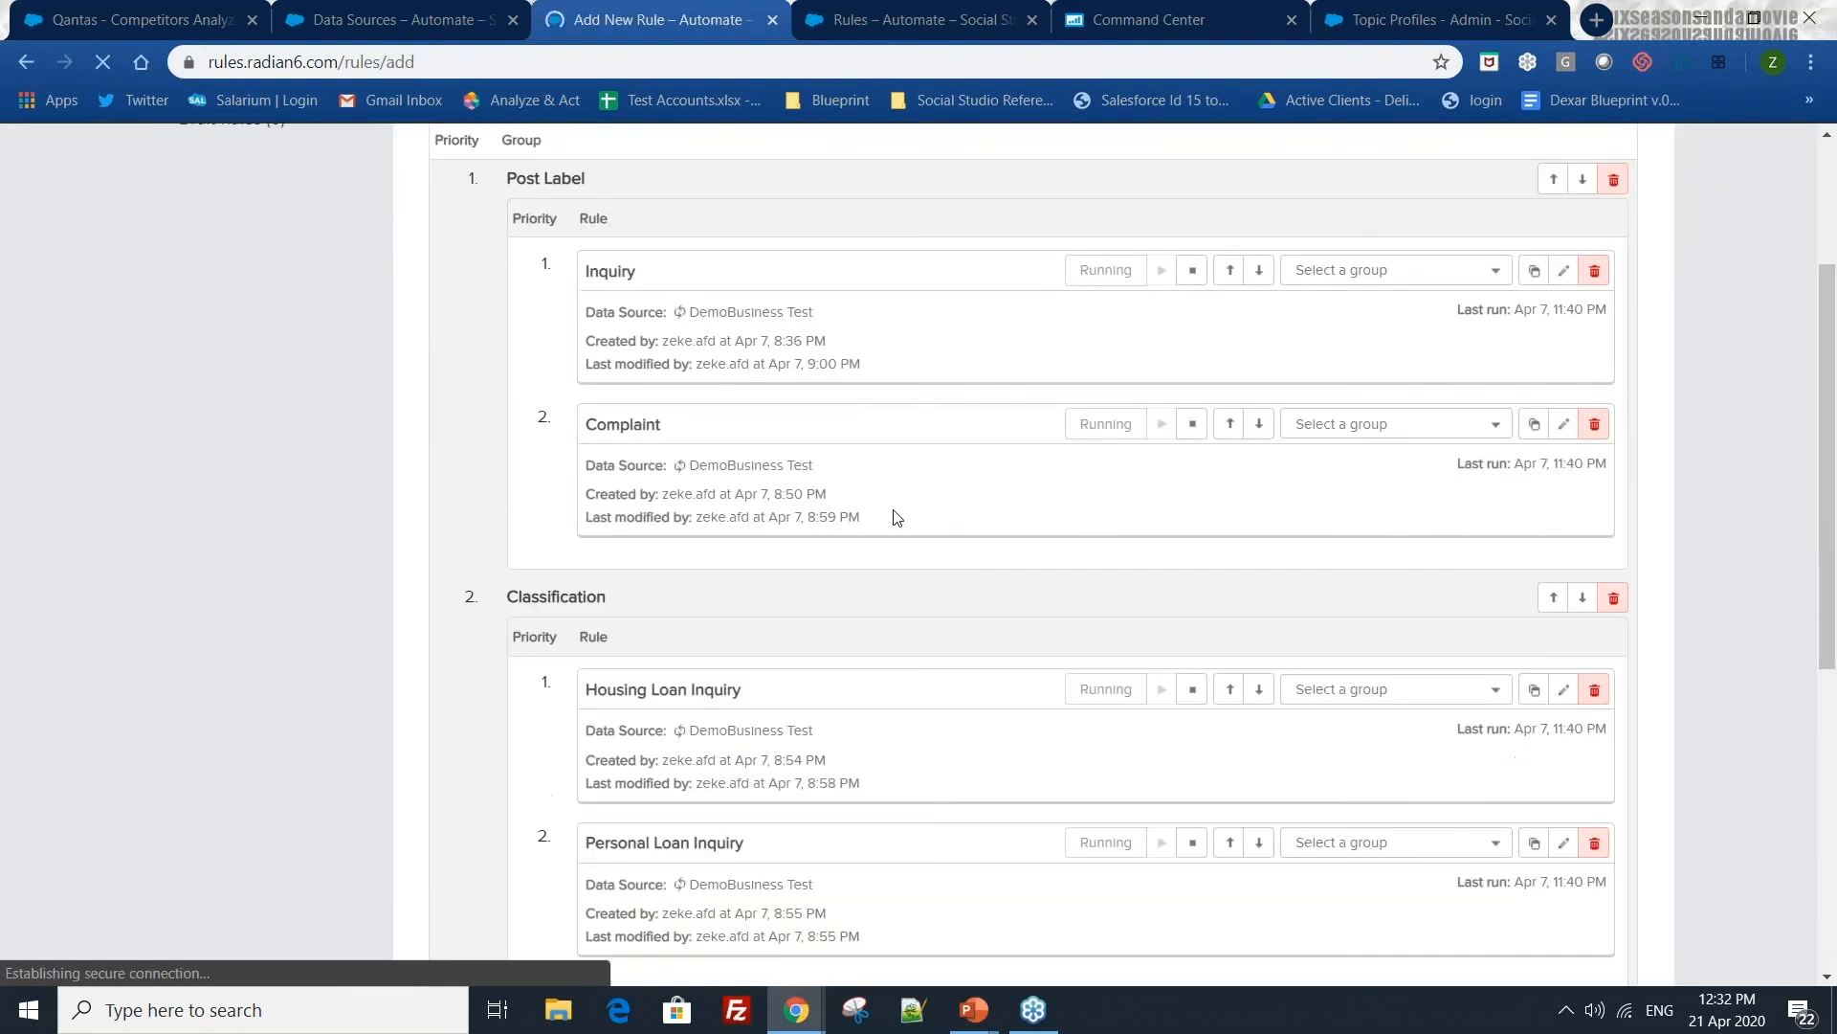
scroll(609, 732, down, 2)
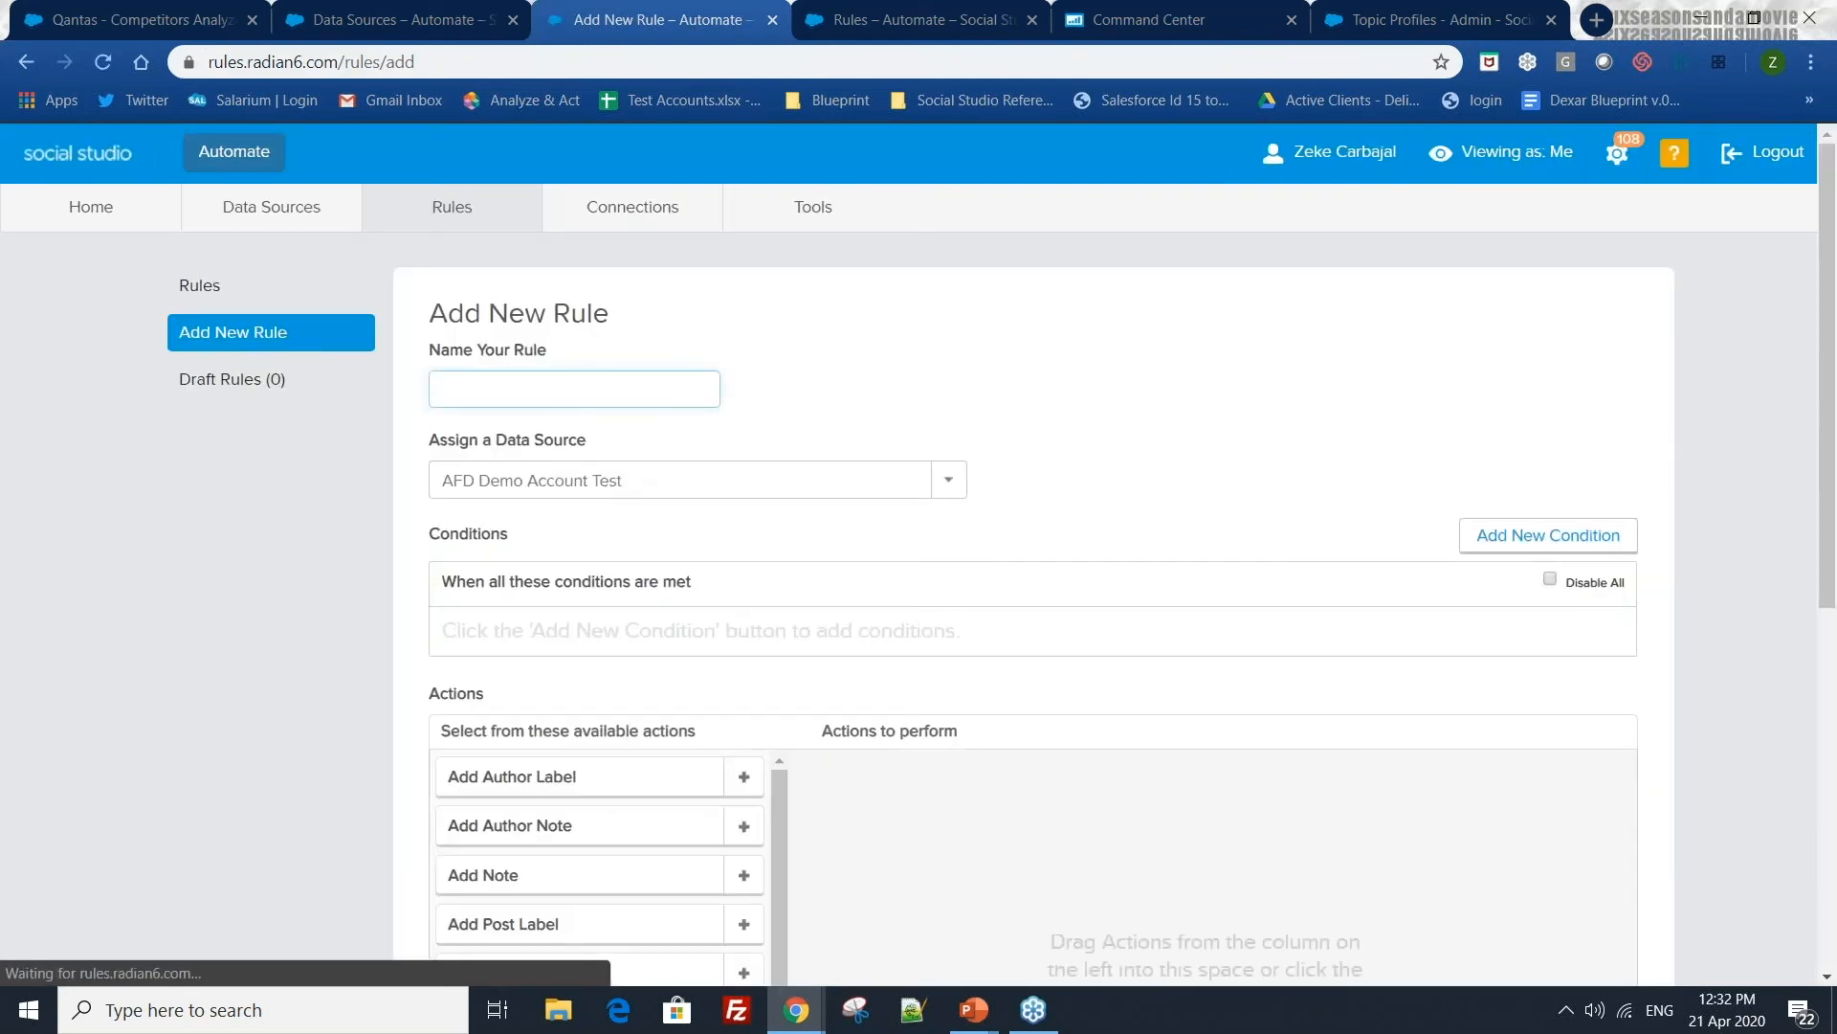
- Assign DemoBusiness Test as the new rule's data source
click(941, 494)
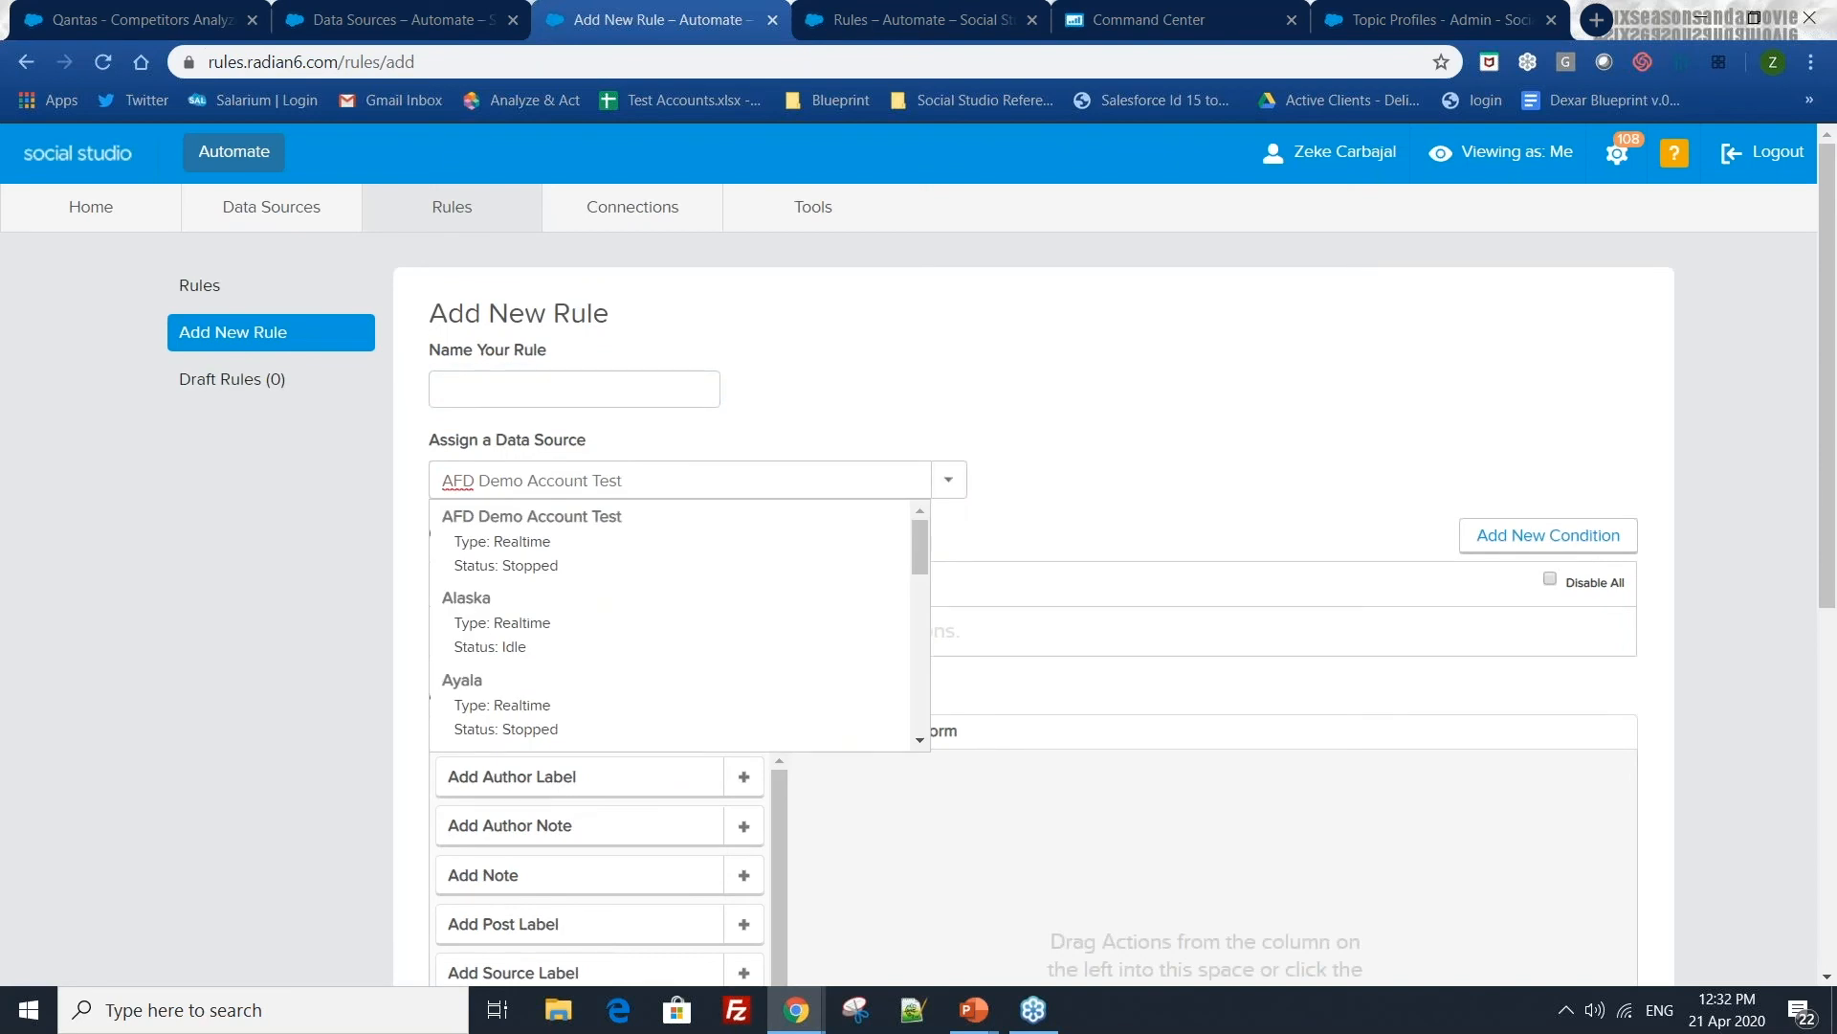
scroll(866, 588, down, 5)
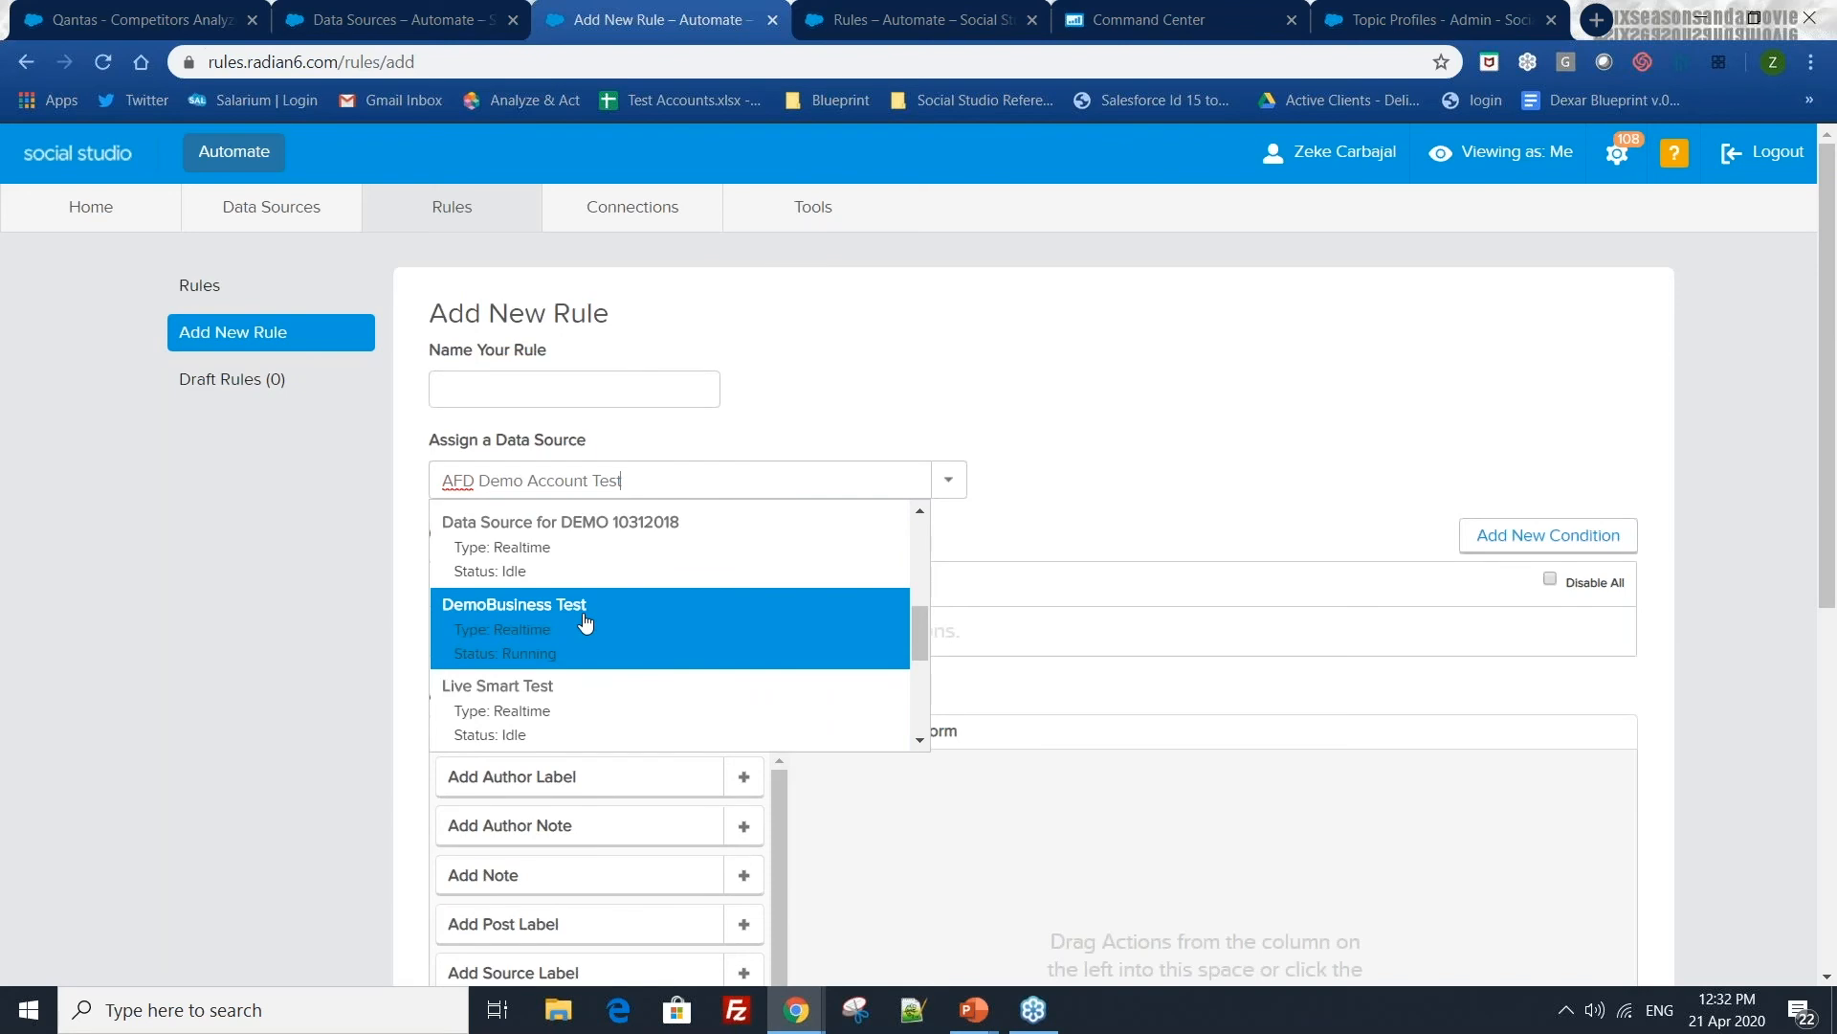
click(584, 617)
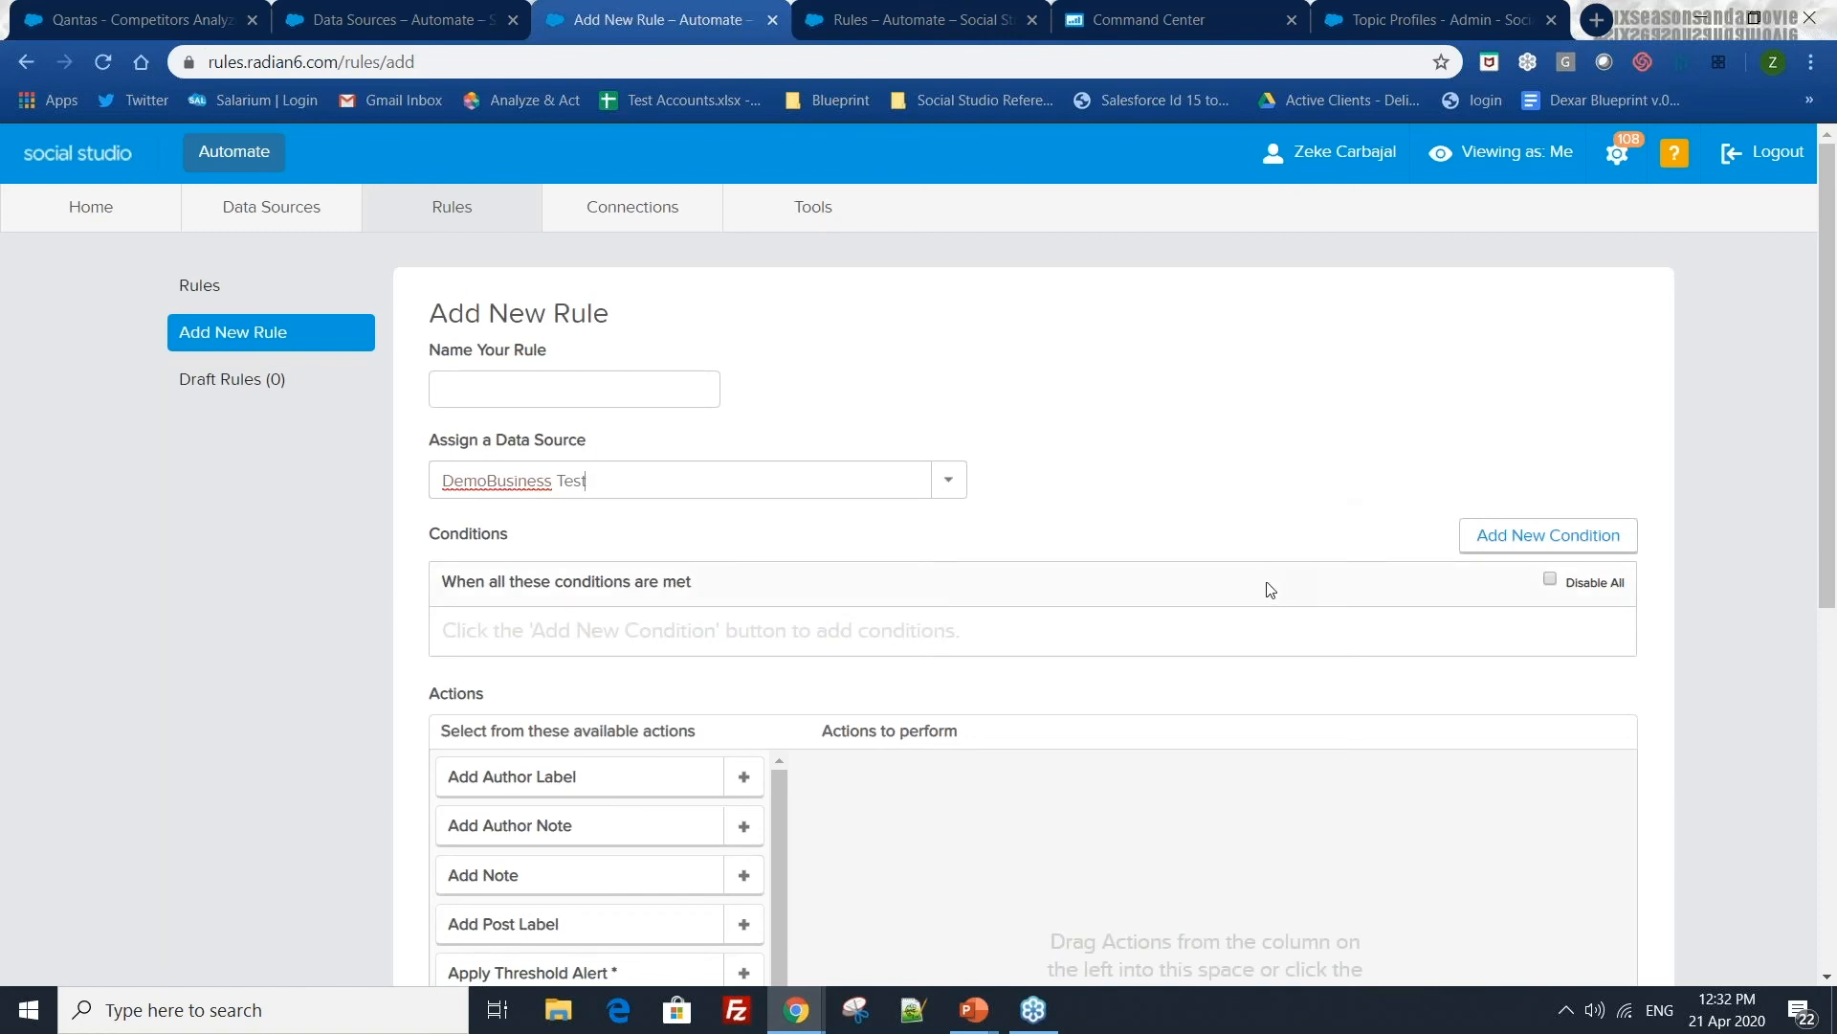
- Add a condition to the rule using Author with the operator "contains term in"
click(1546, 536)
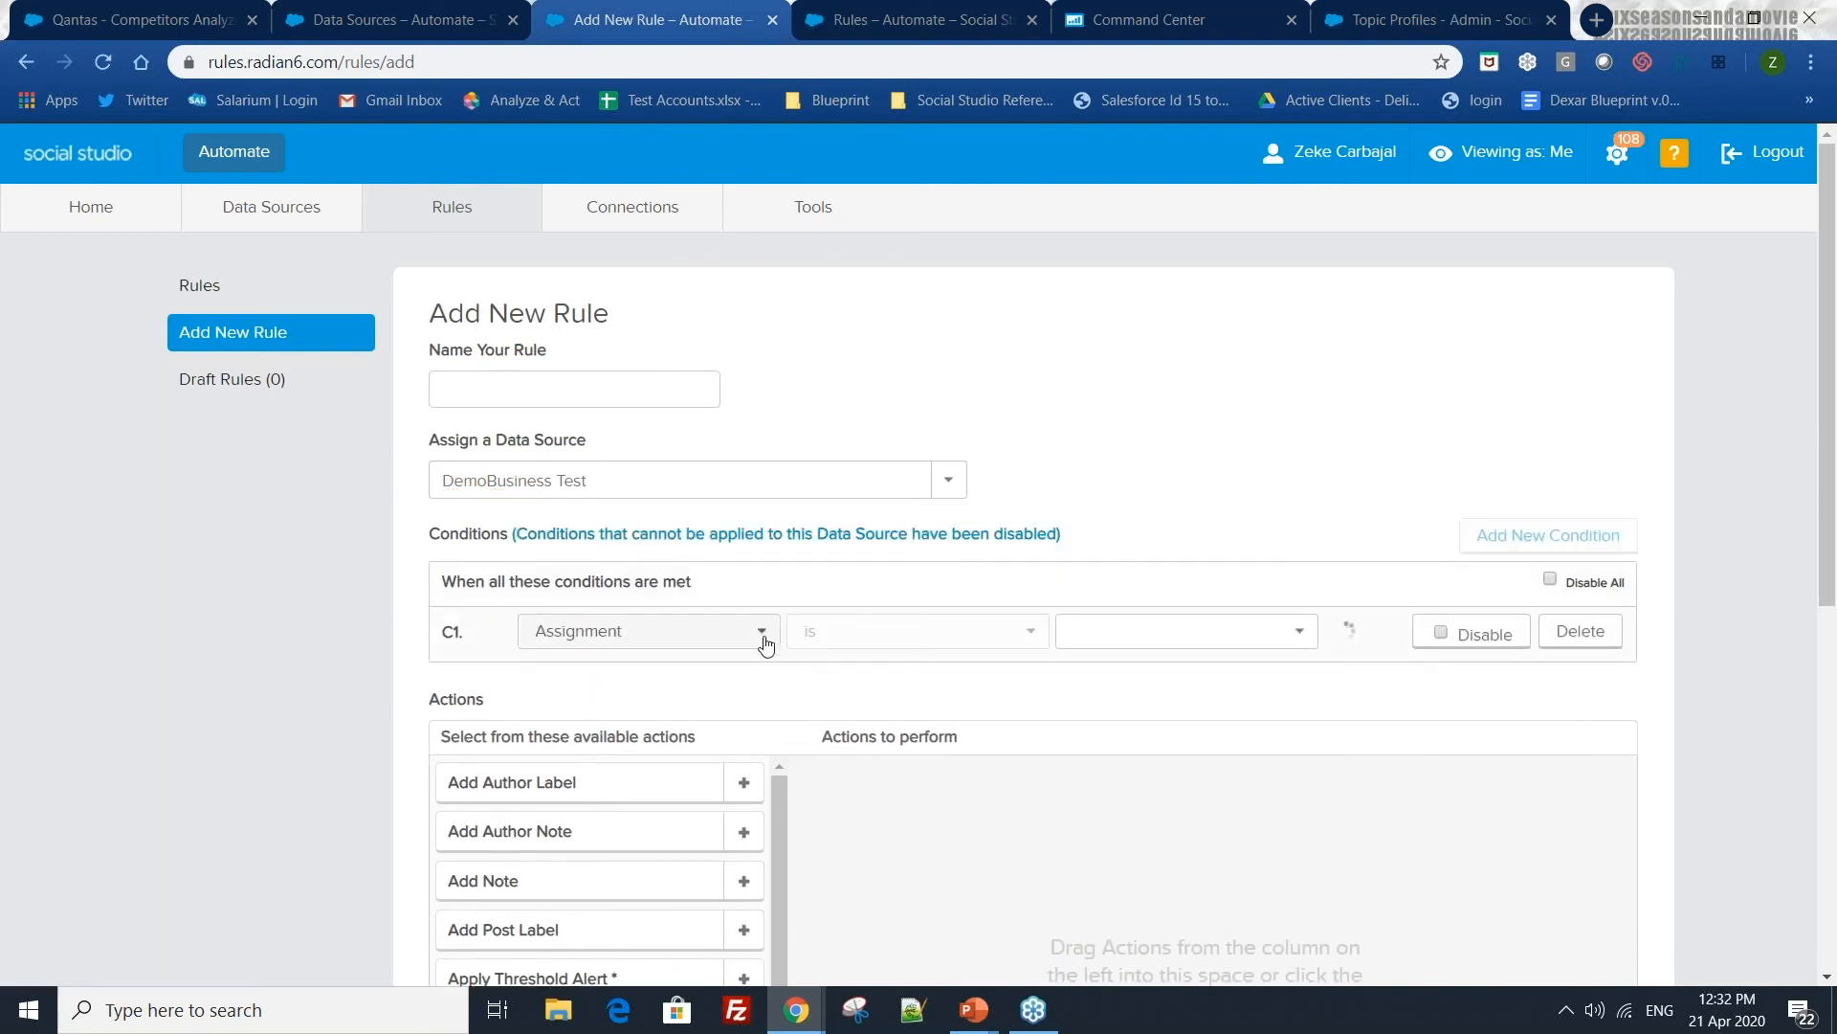
click(735, 632)
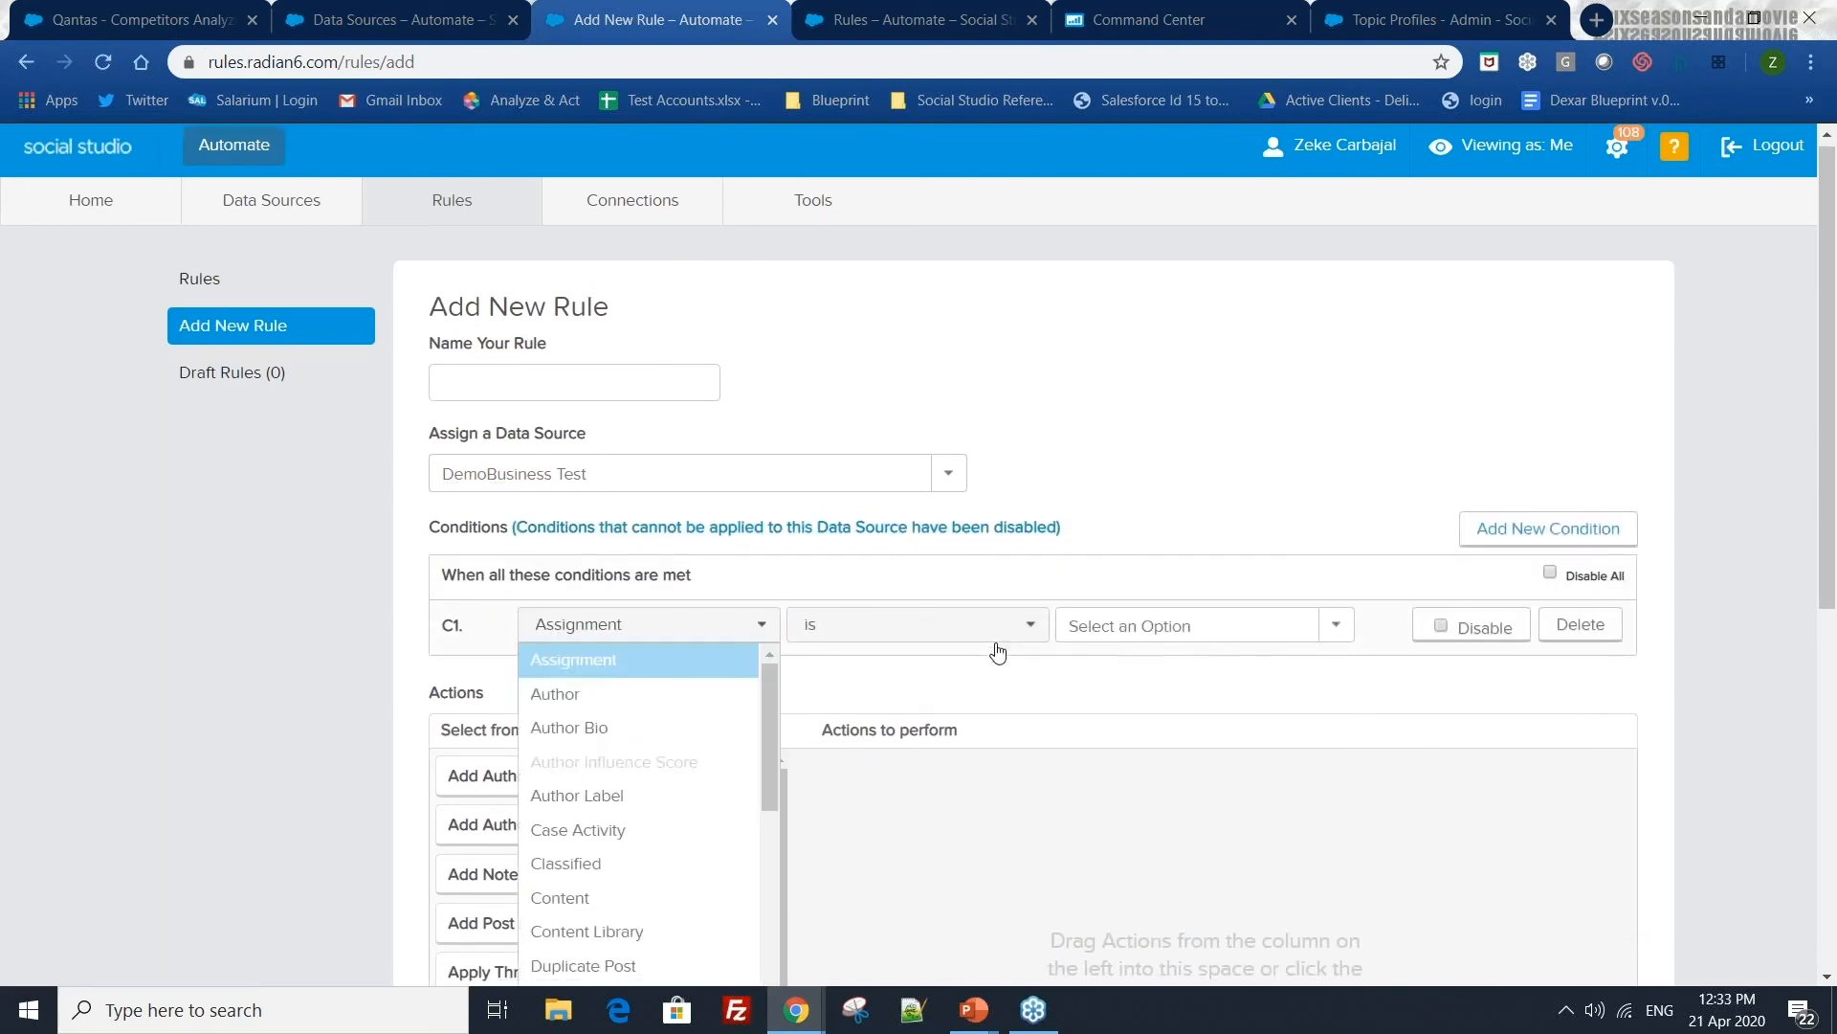
scroll(996, 648, down, 1)
scroll(998, 652, down, 2)
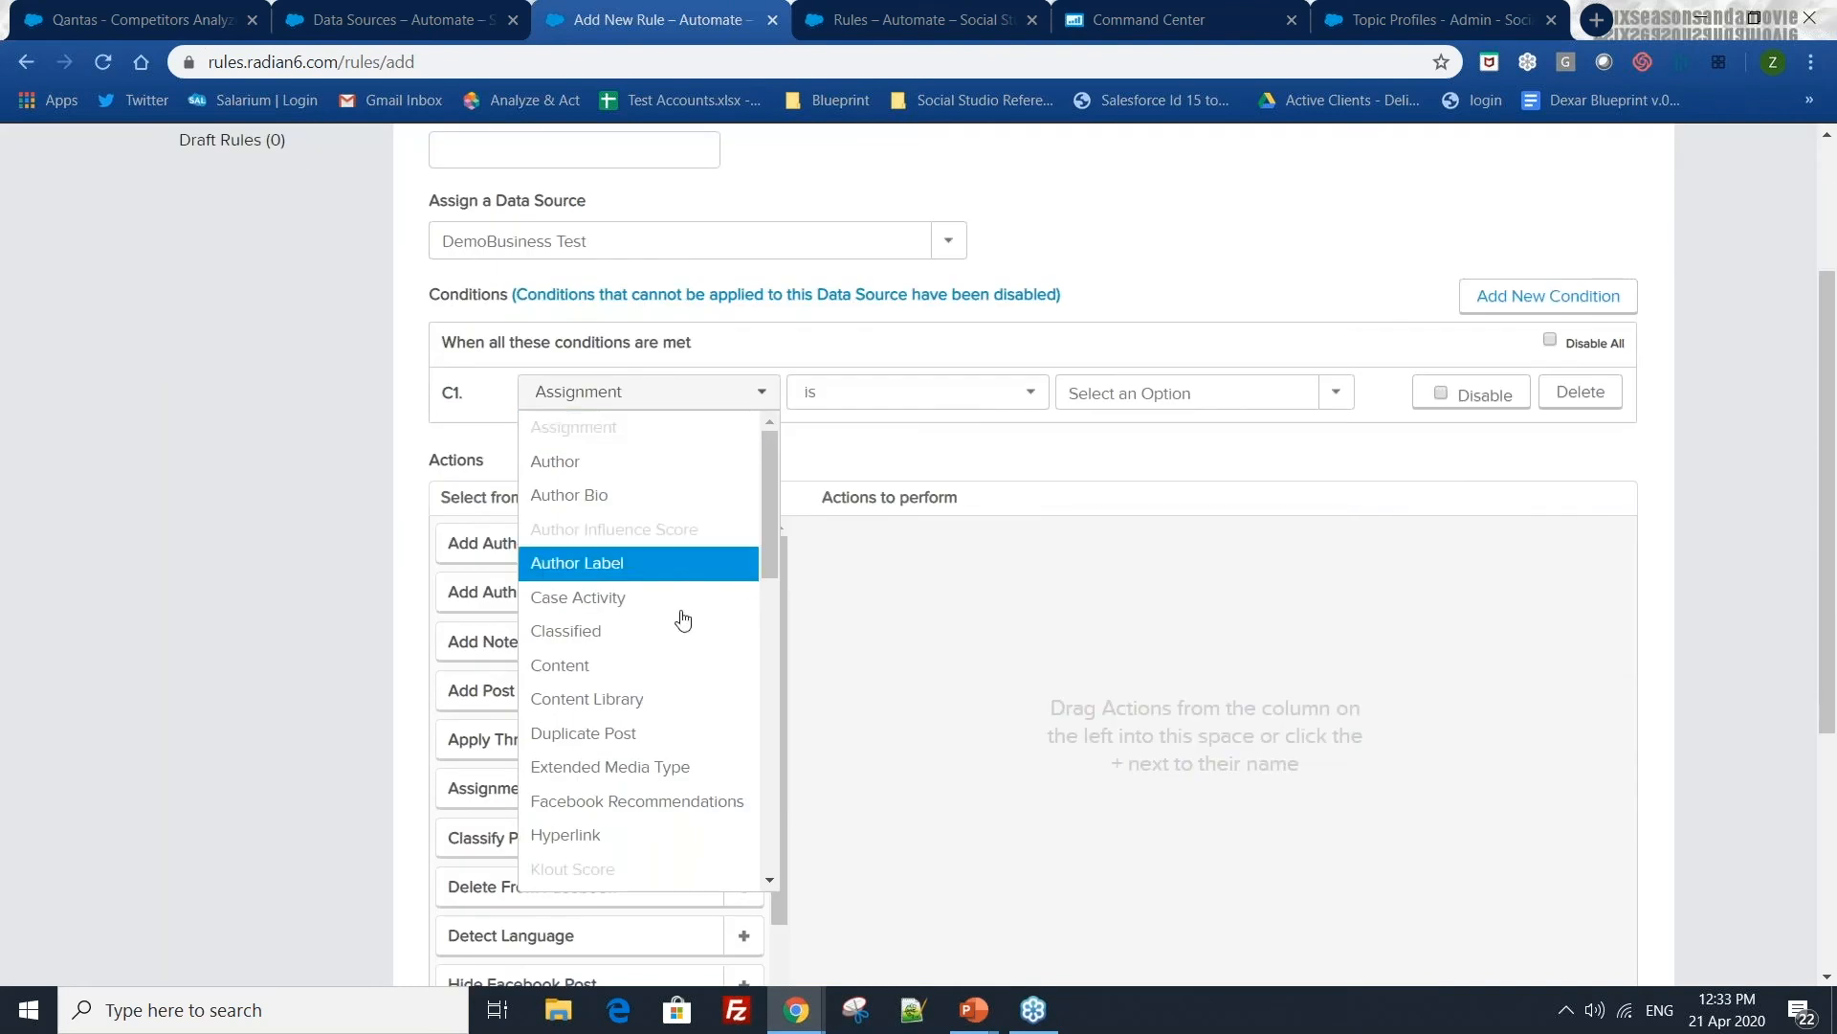
click(586, 464)
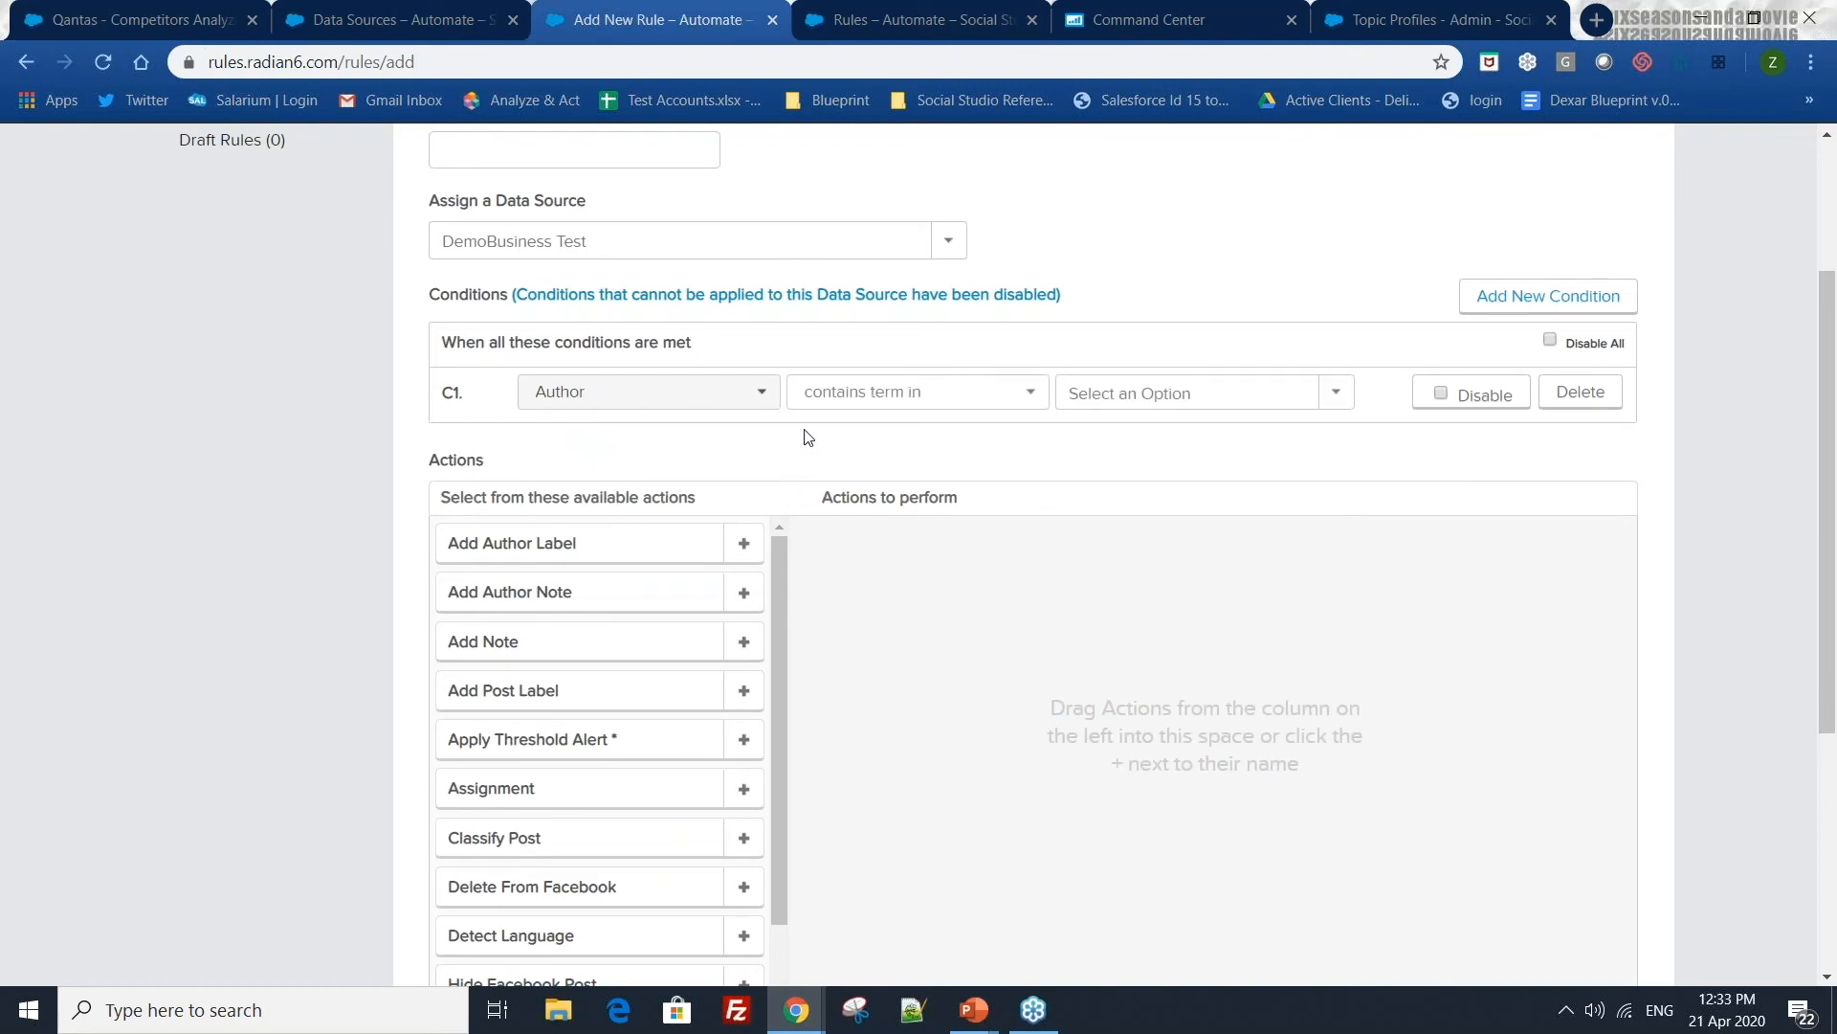
click(1028, 408)
click(904, 426)
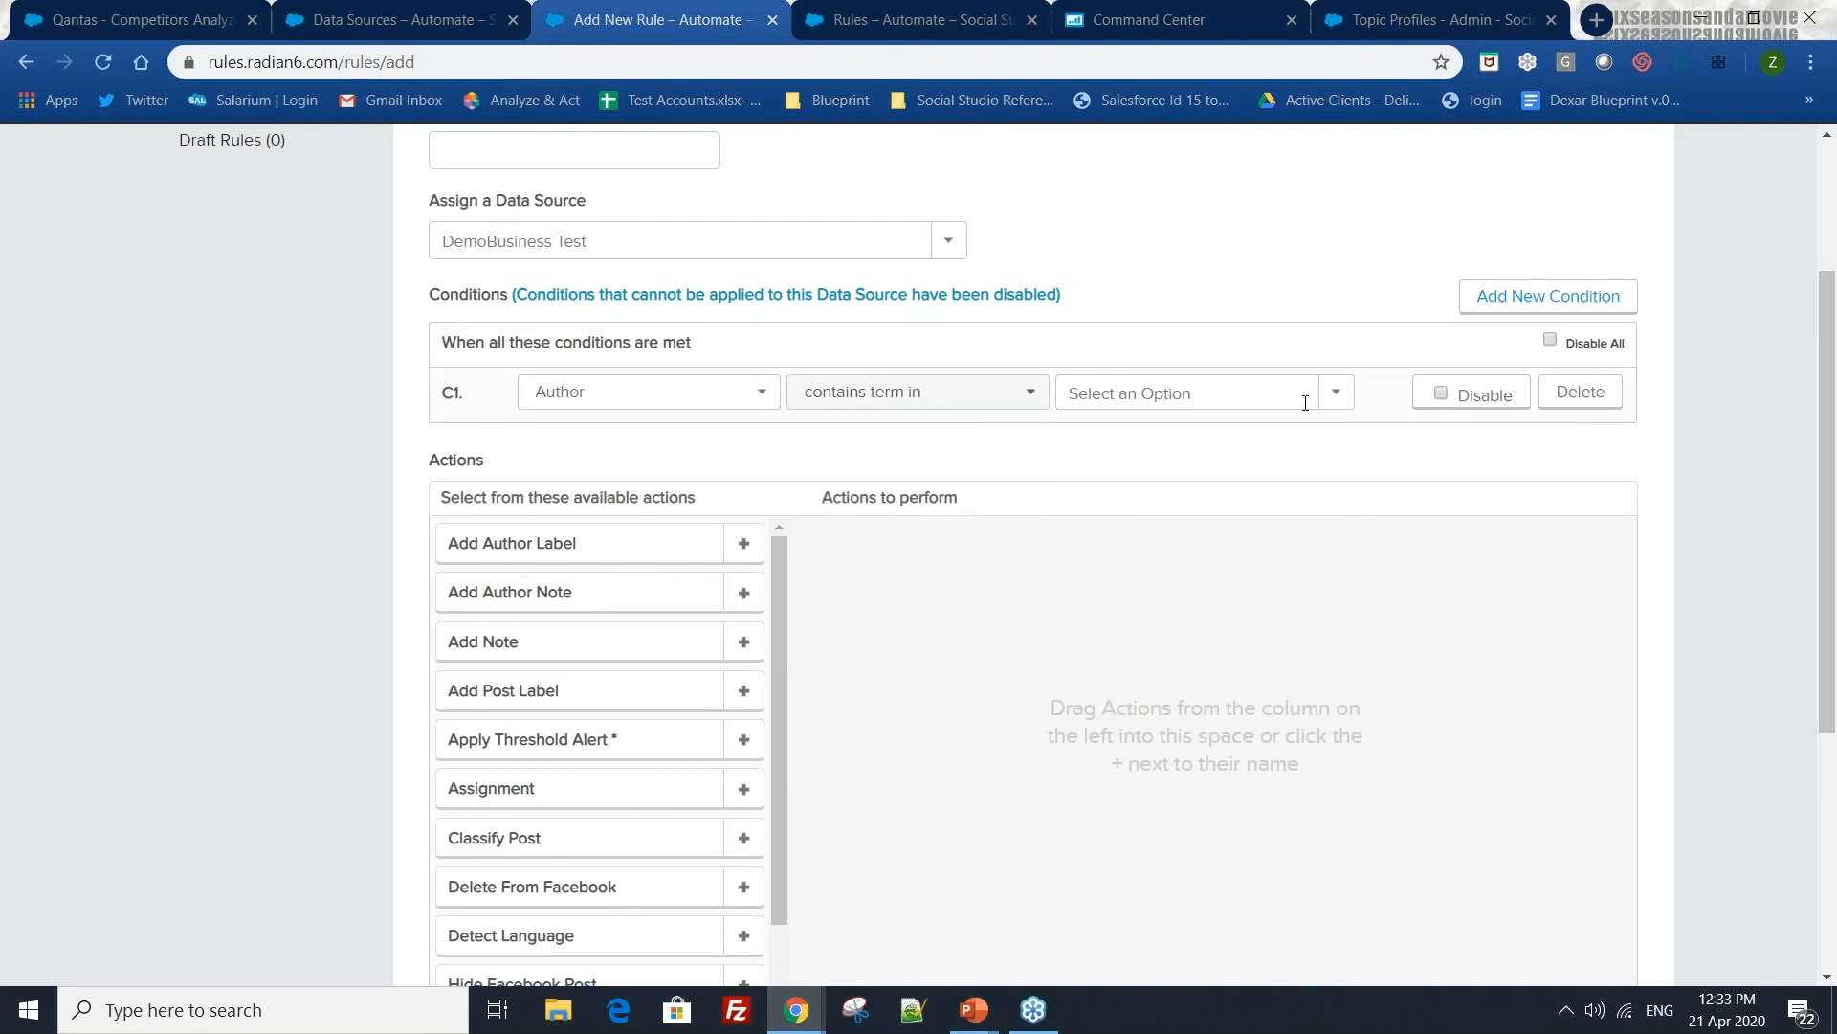
- Browse the content libraries available as the match value for the Author condition without choosing one
click(1328, 414)
scroll(1149, 564, down, 8)
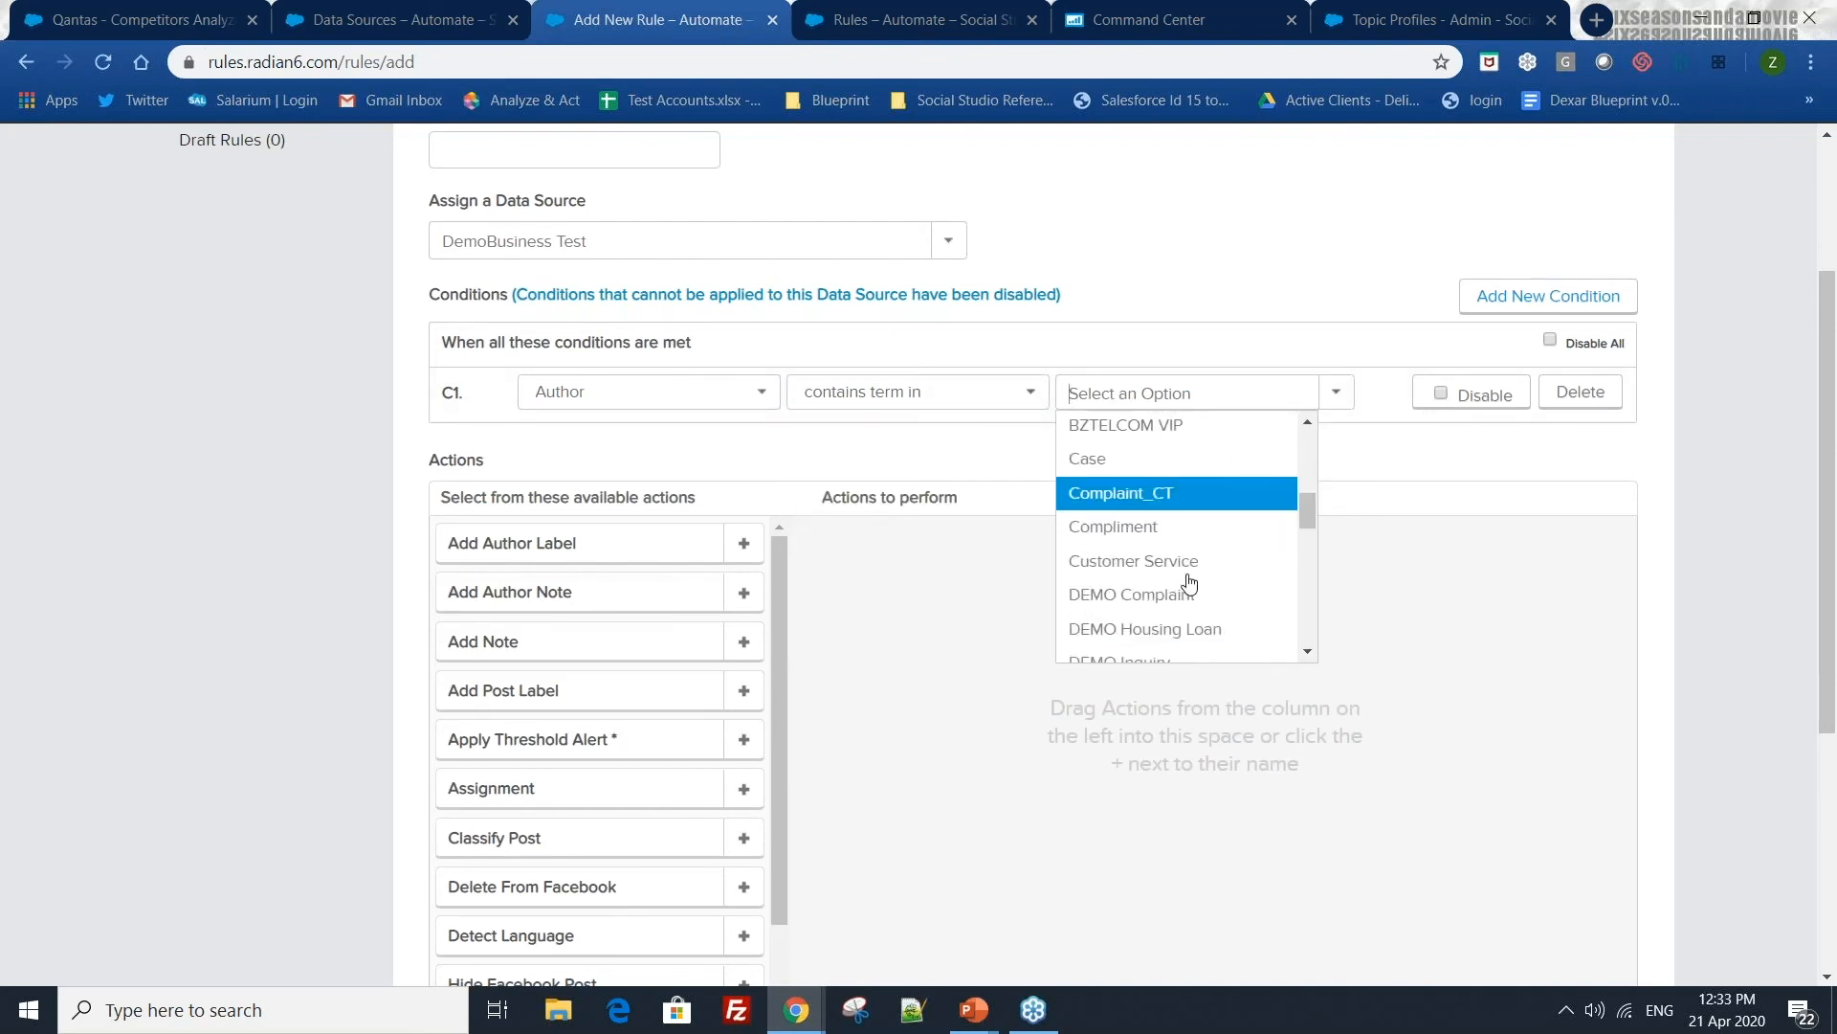
scroll(1254, 589, up, 7)
click(1376, 484)
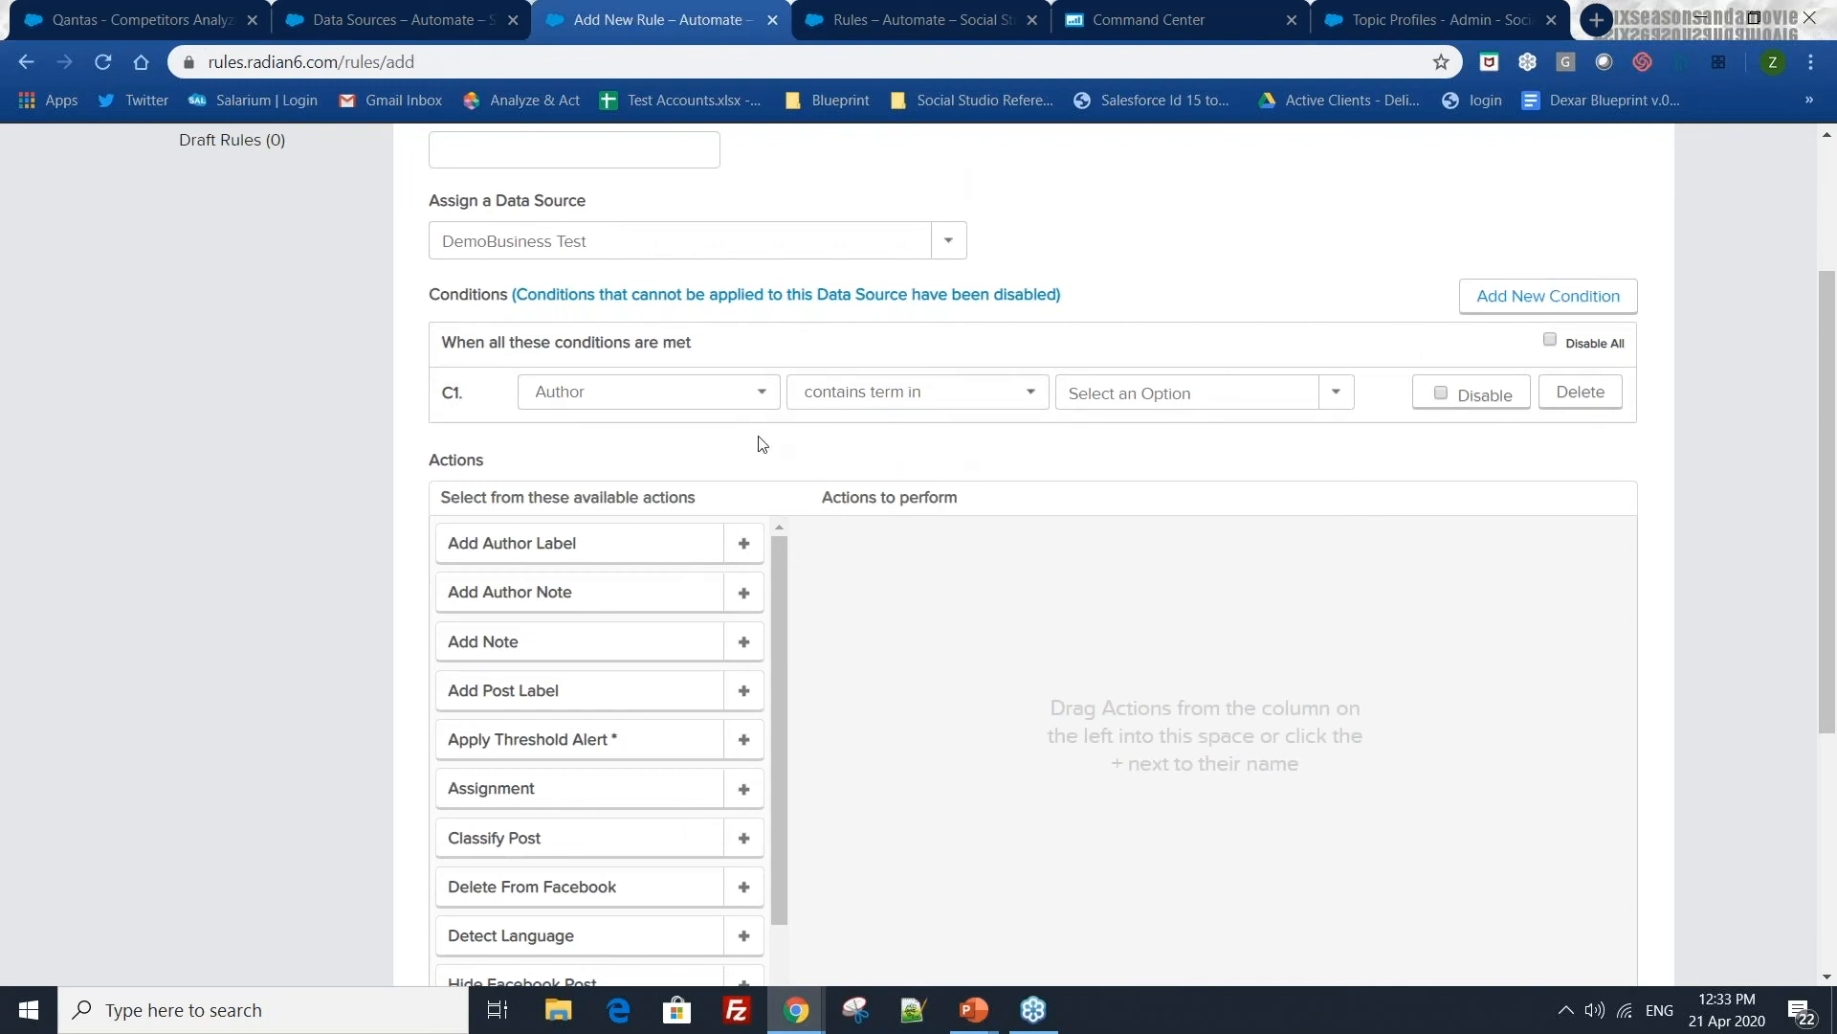
click(1319, 391)
scroll(1110, 479, down, 3)
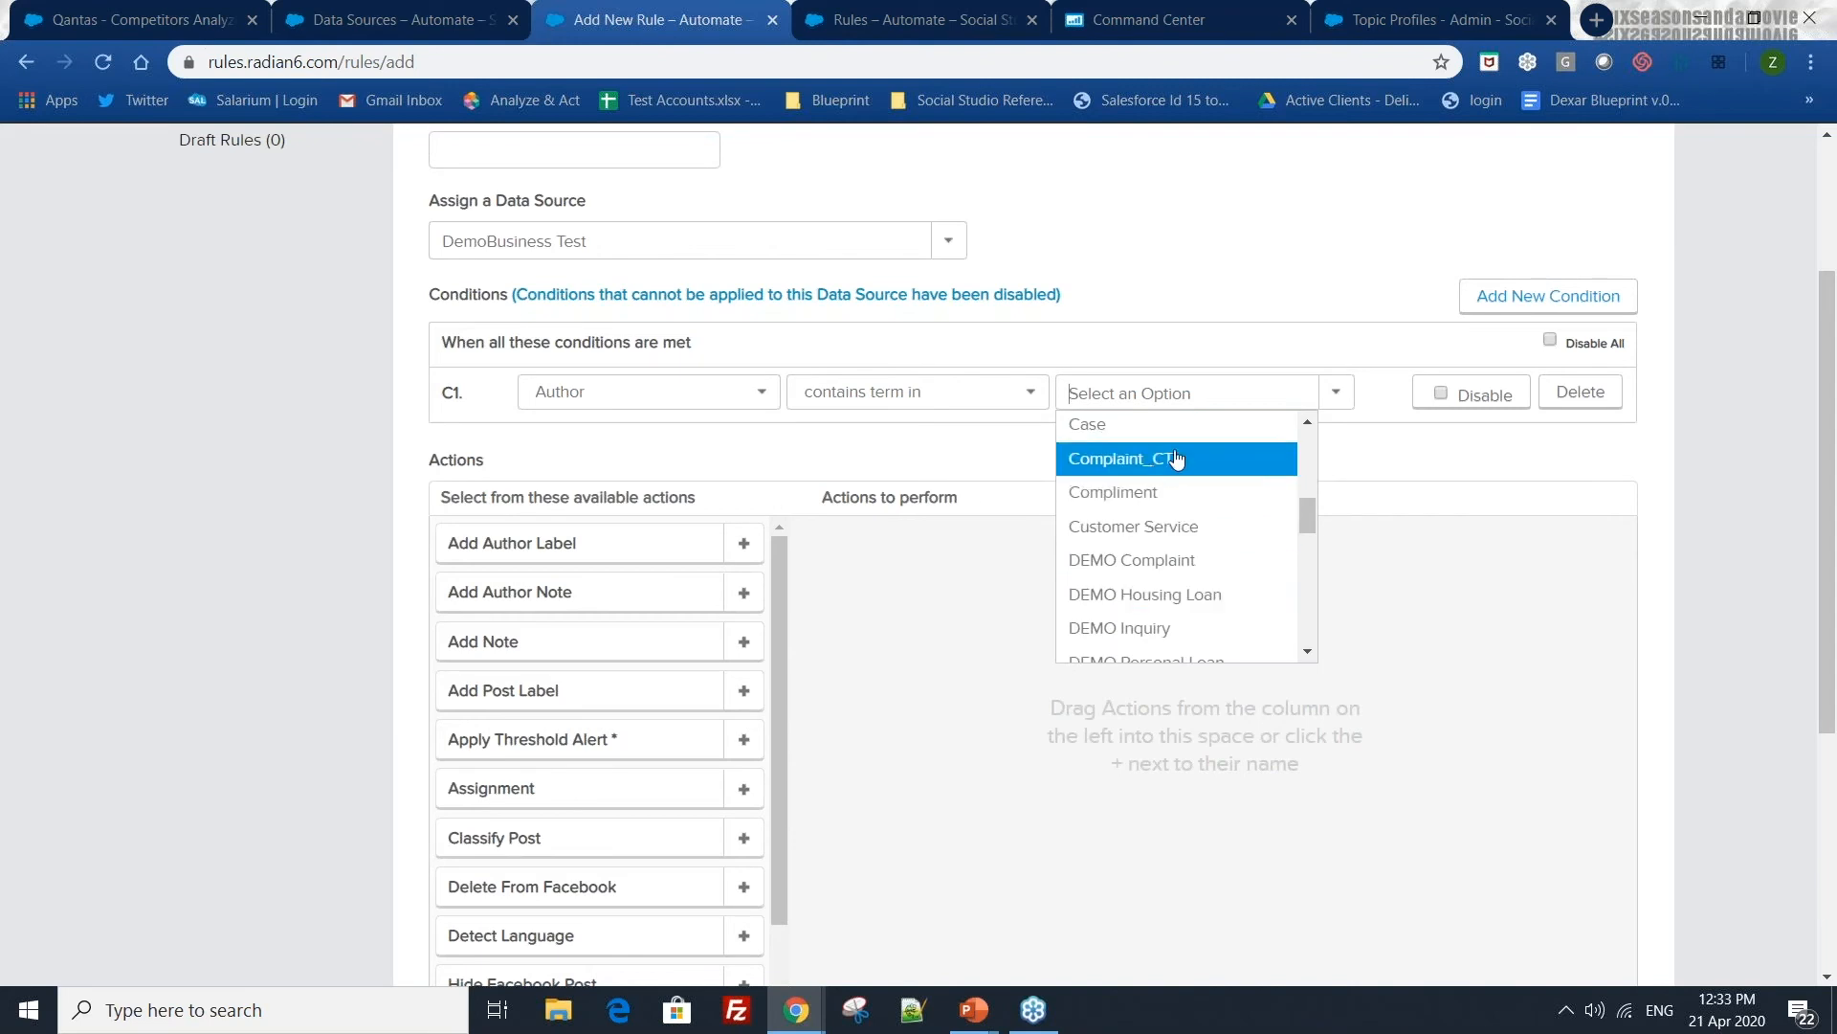
click(933, 435)
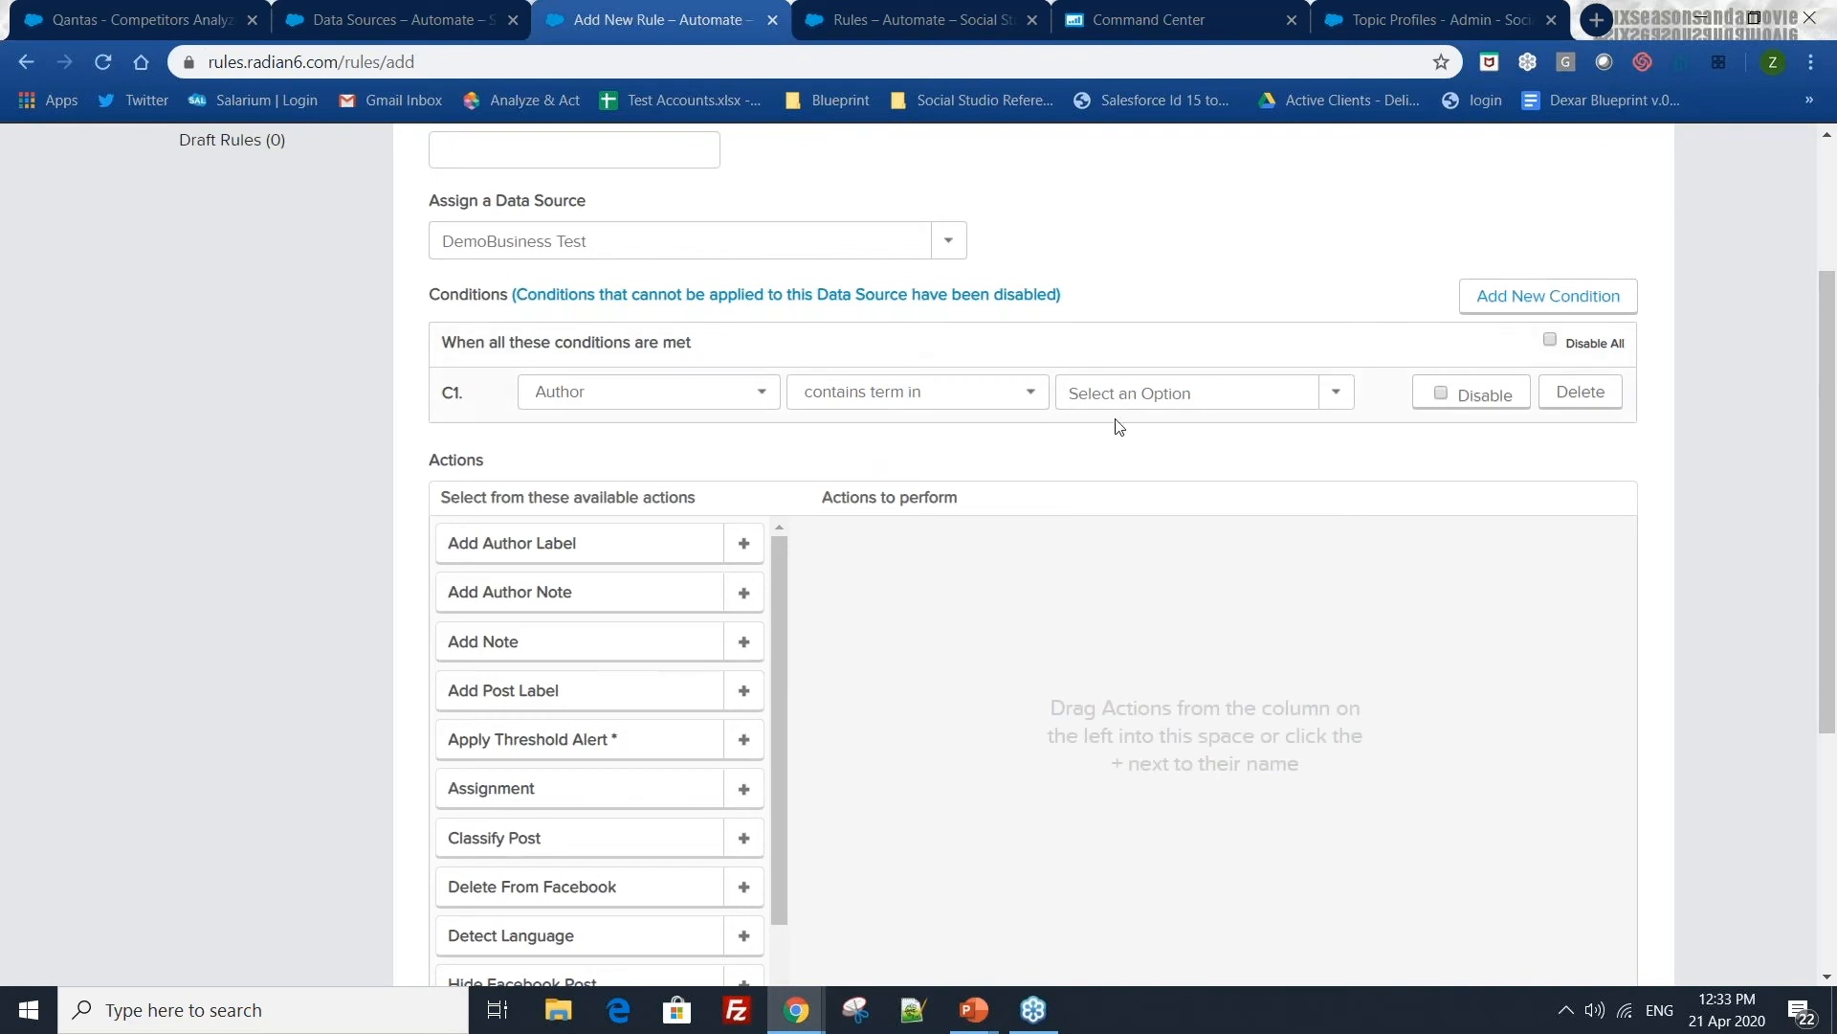
- Change the first condition's type from Author to Case Activity and check its operator choices
click(763, 390)
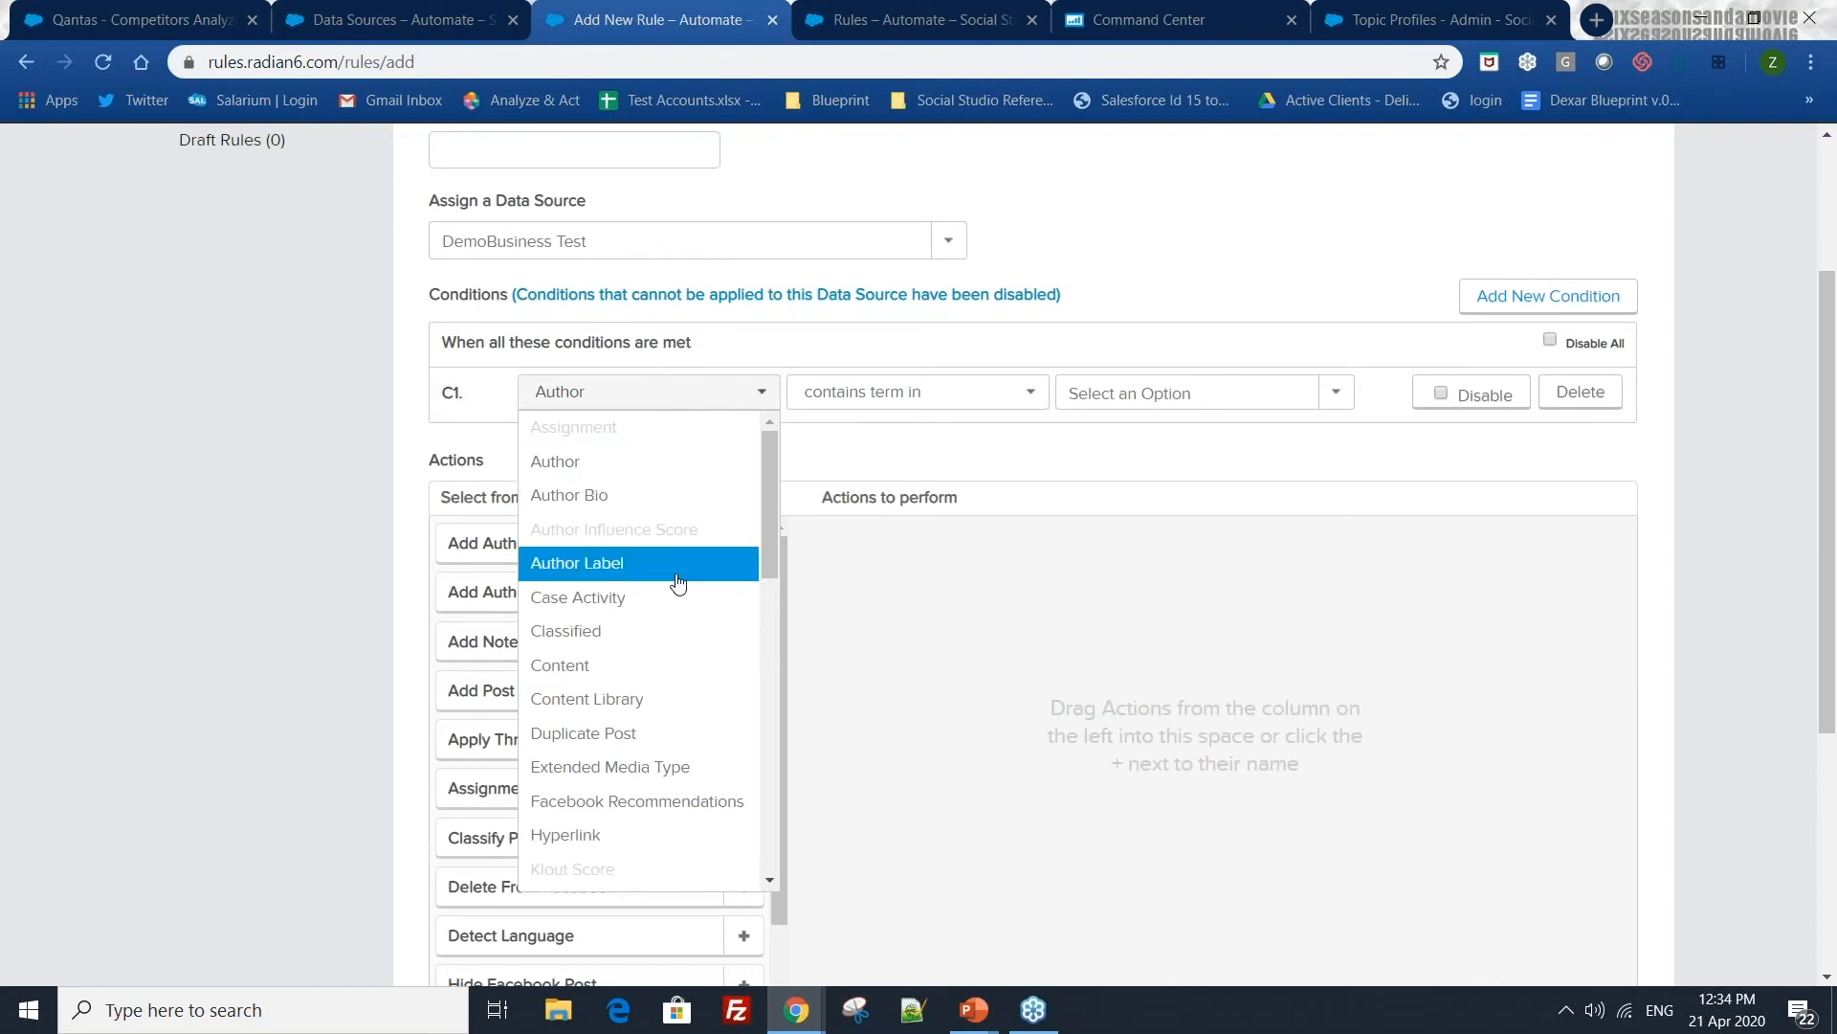
scroll(679, 583, down, 1)
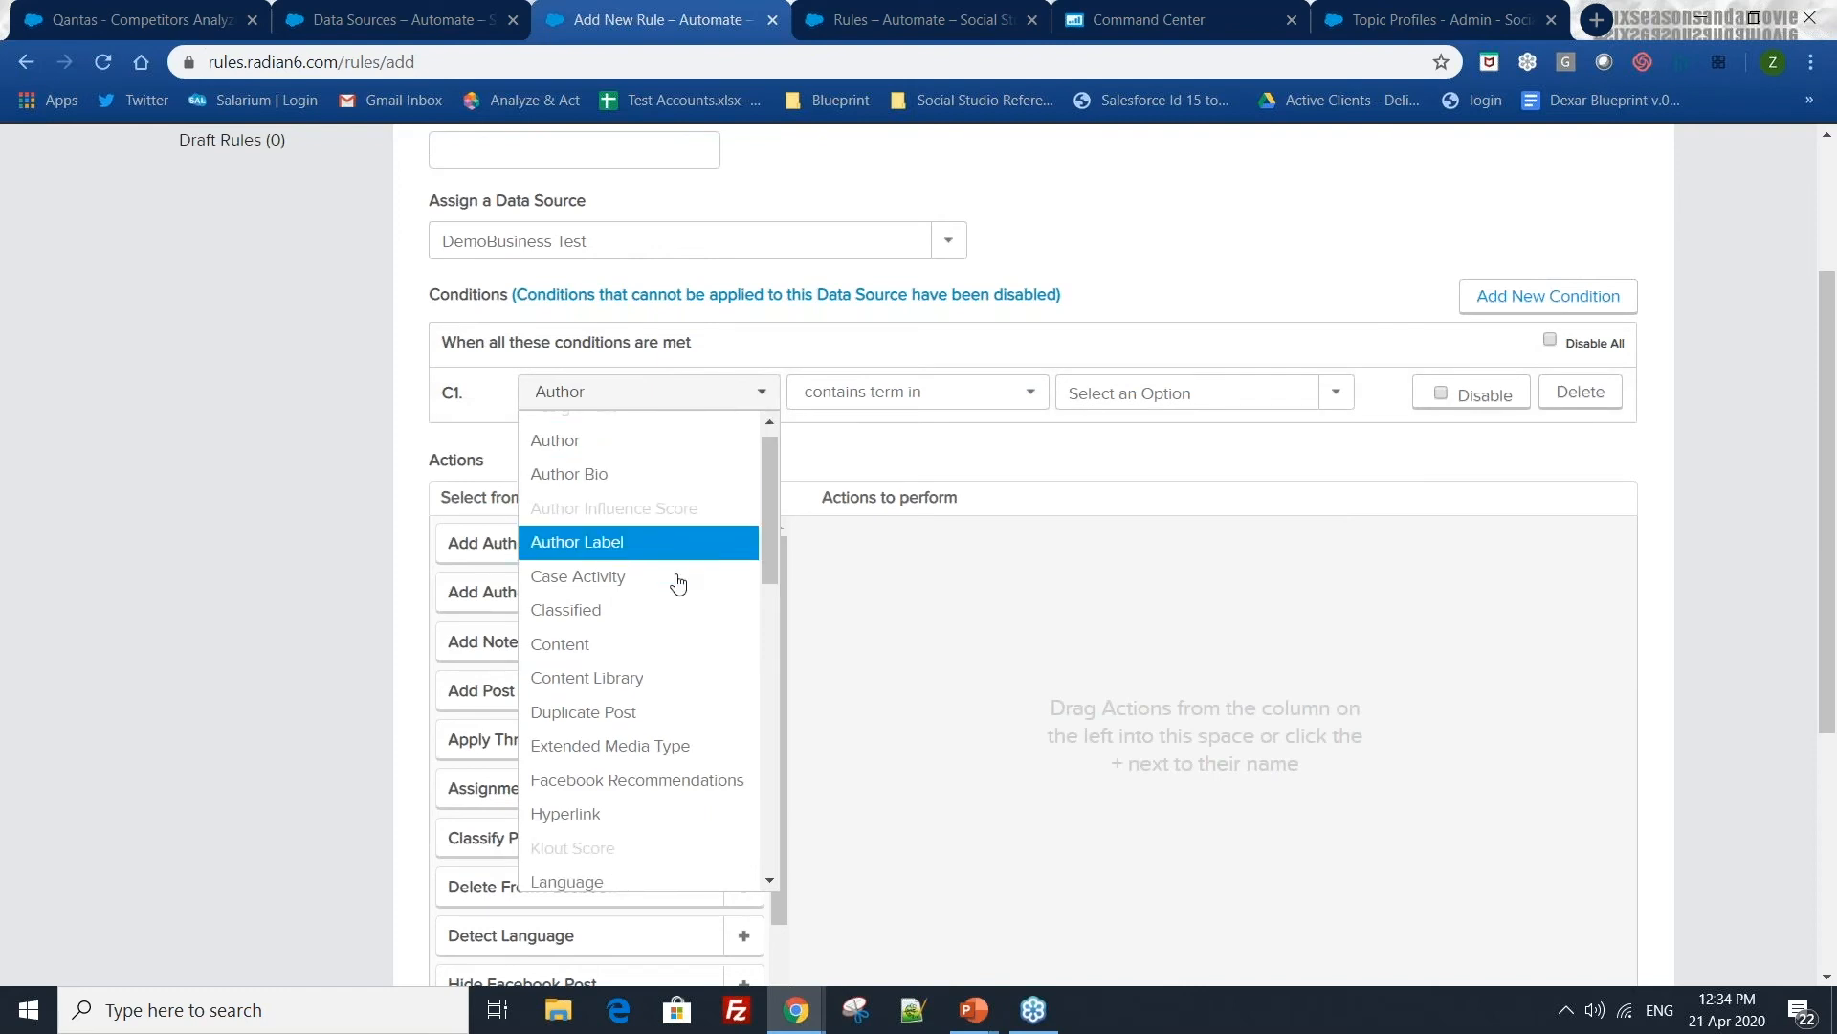
scroll(677, 580, down, 1)
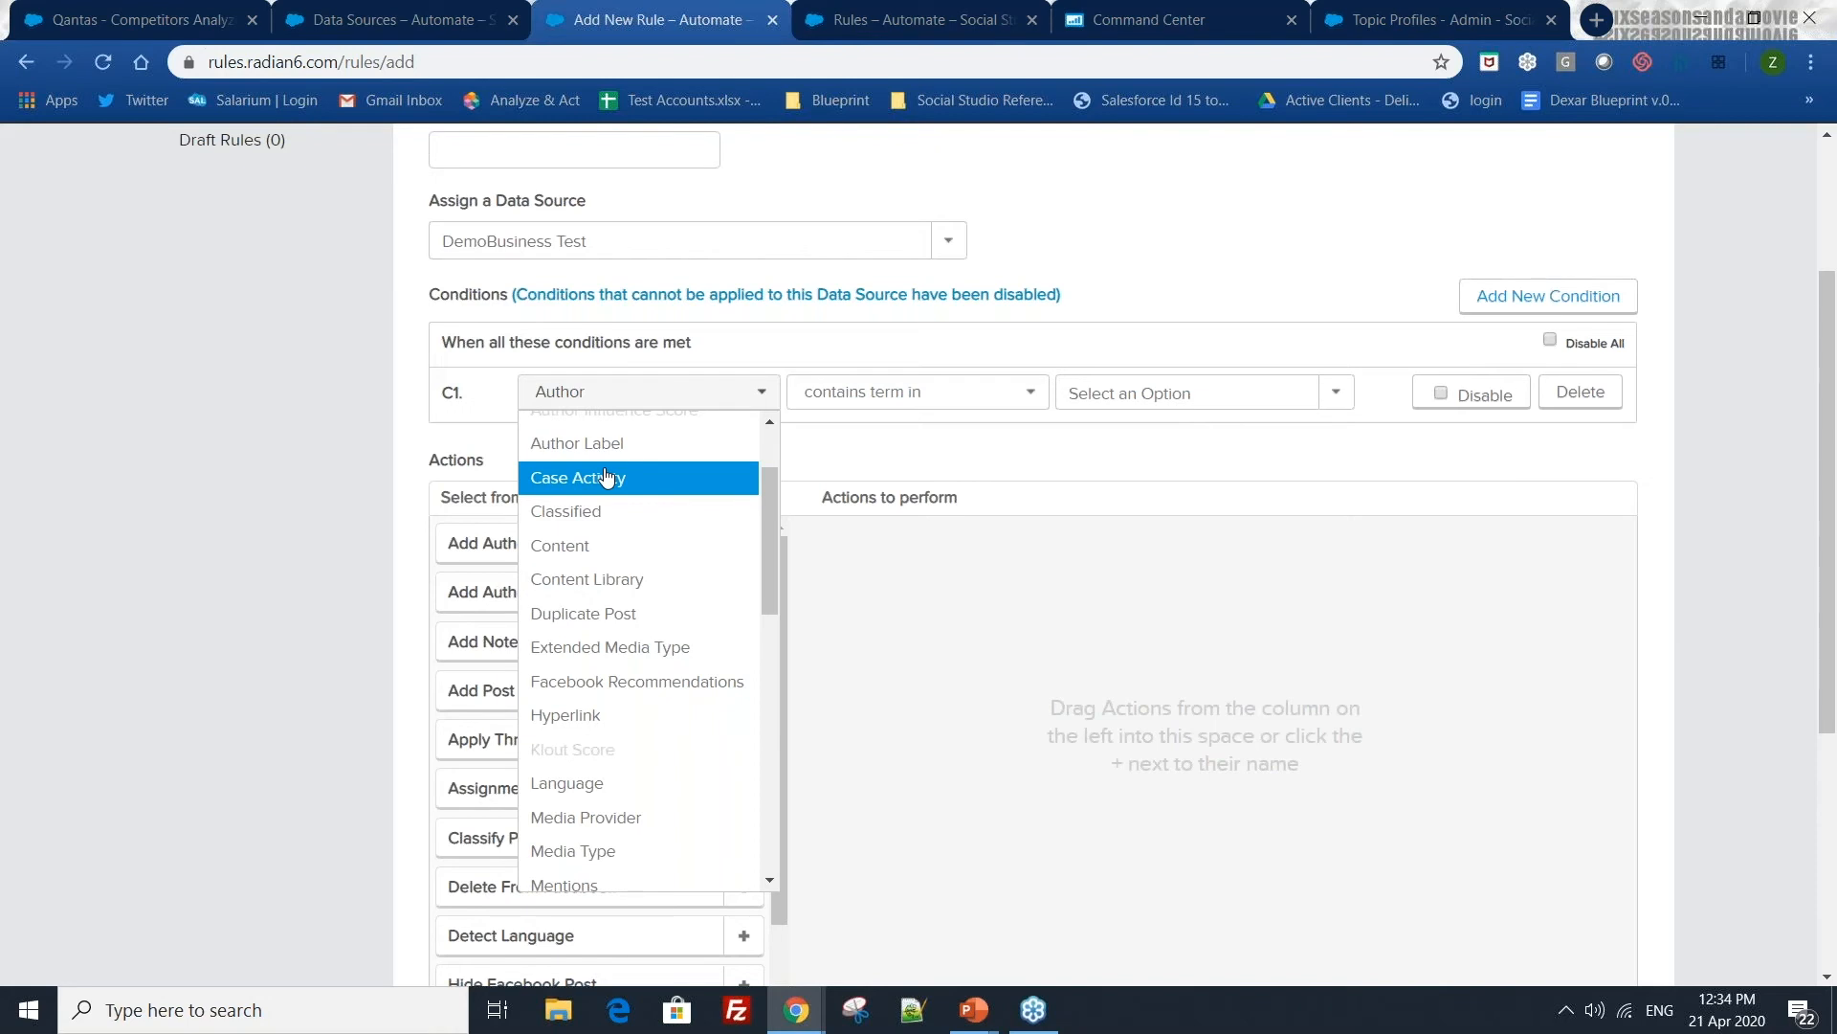
click(606, 475)
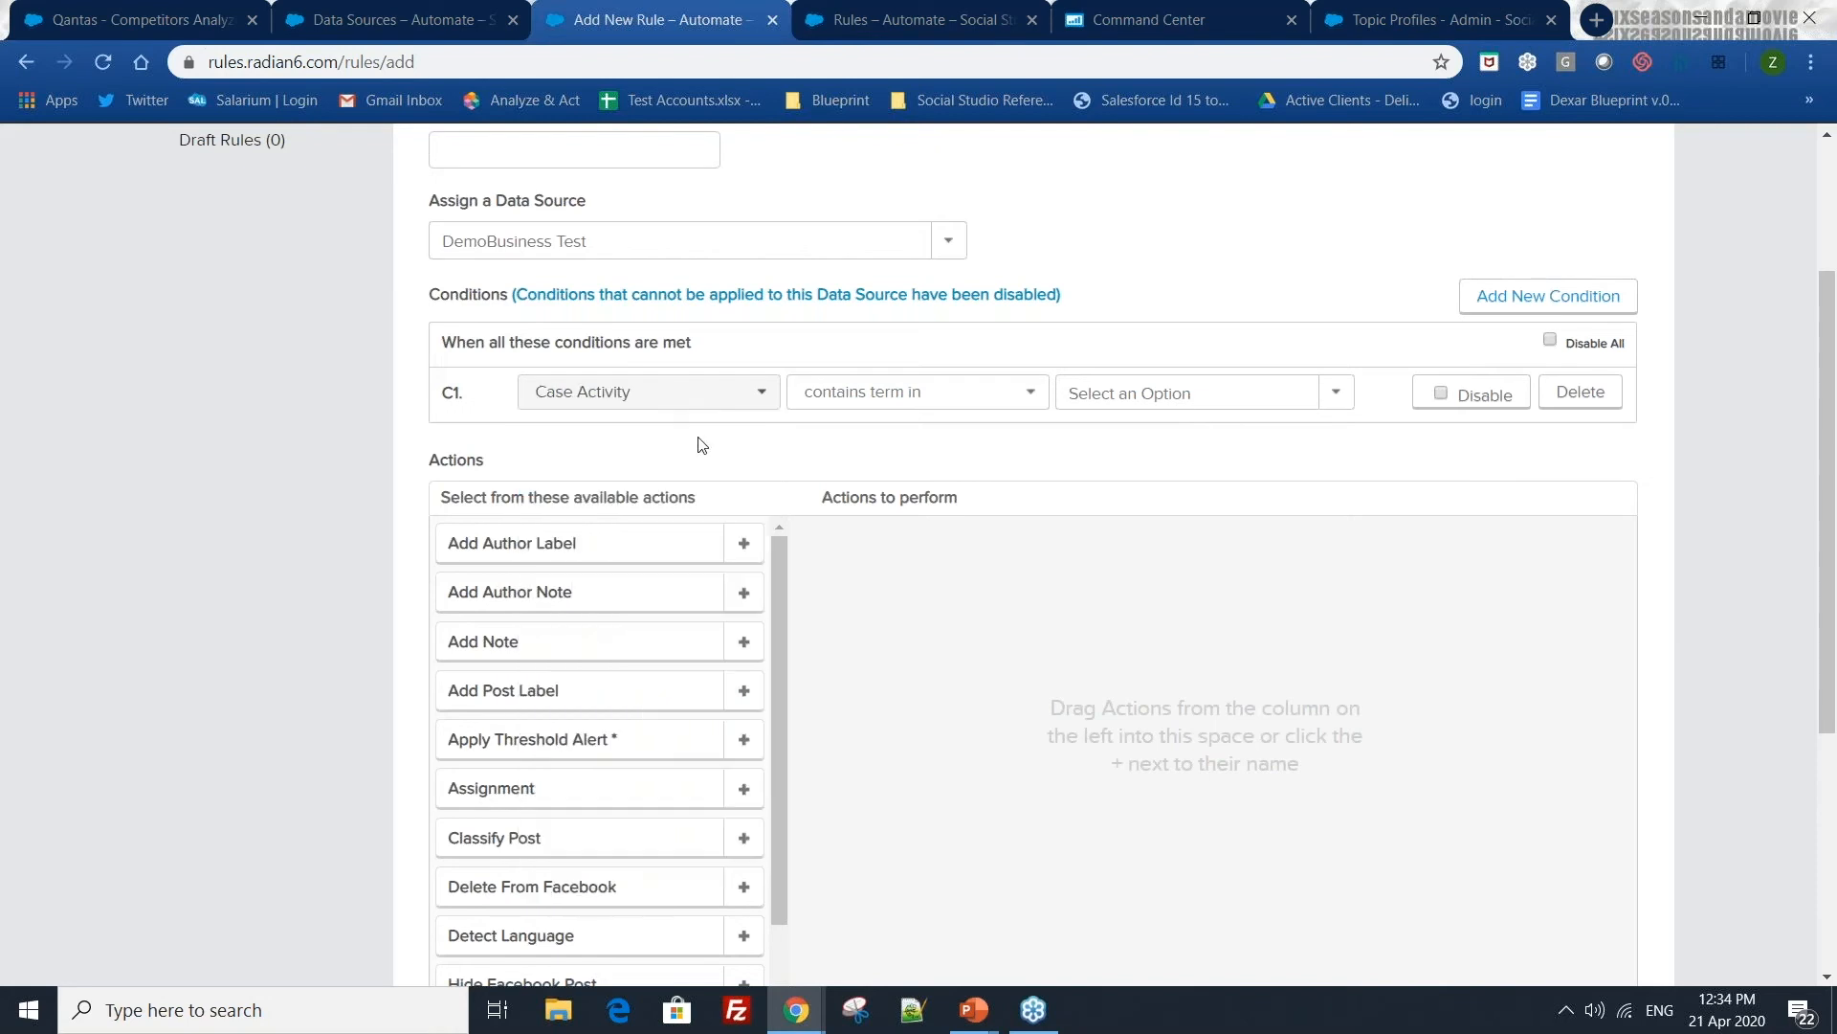
click(1001, 398)
click(1012, 400)
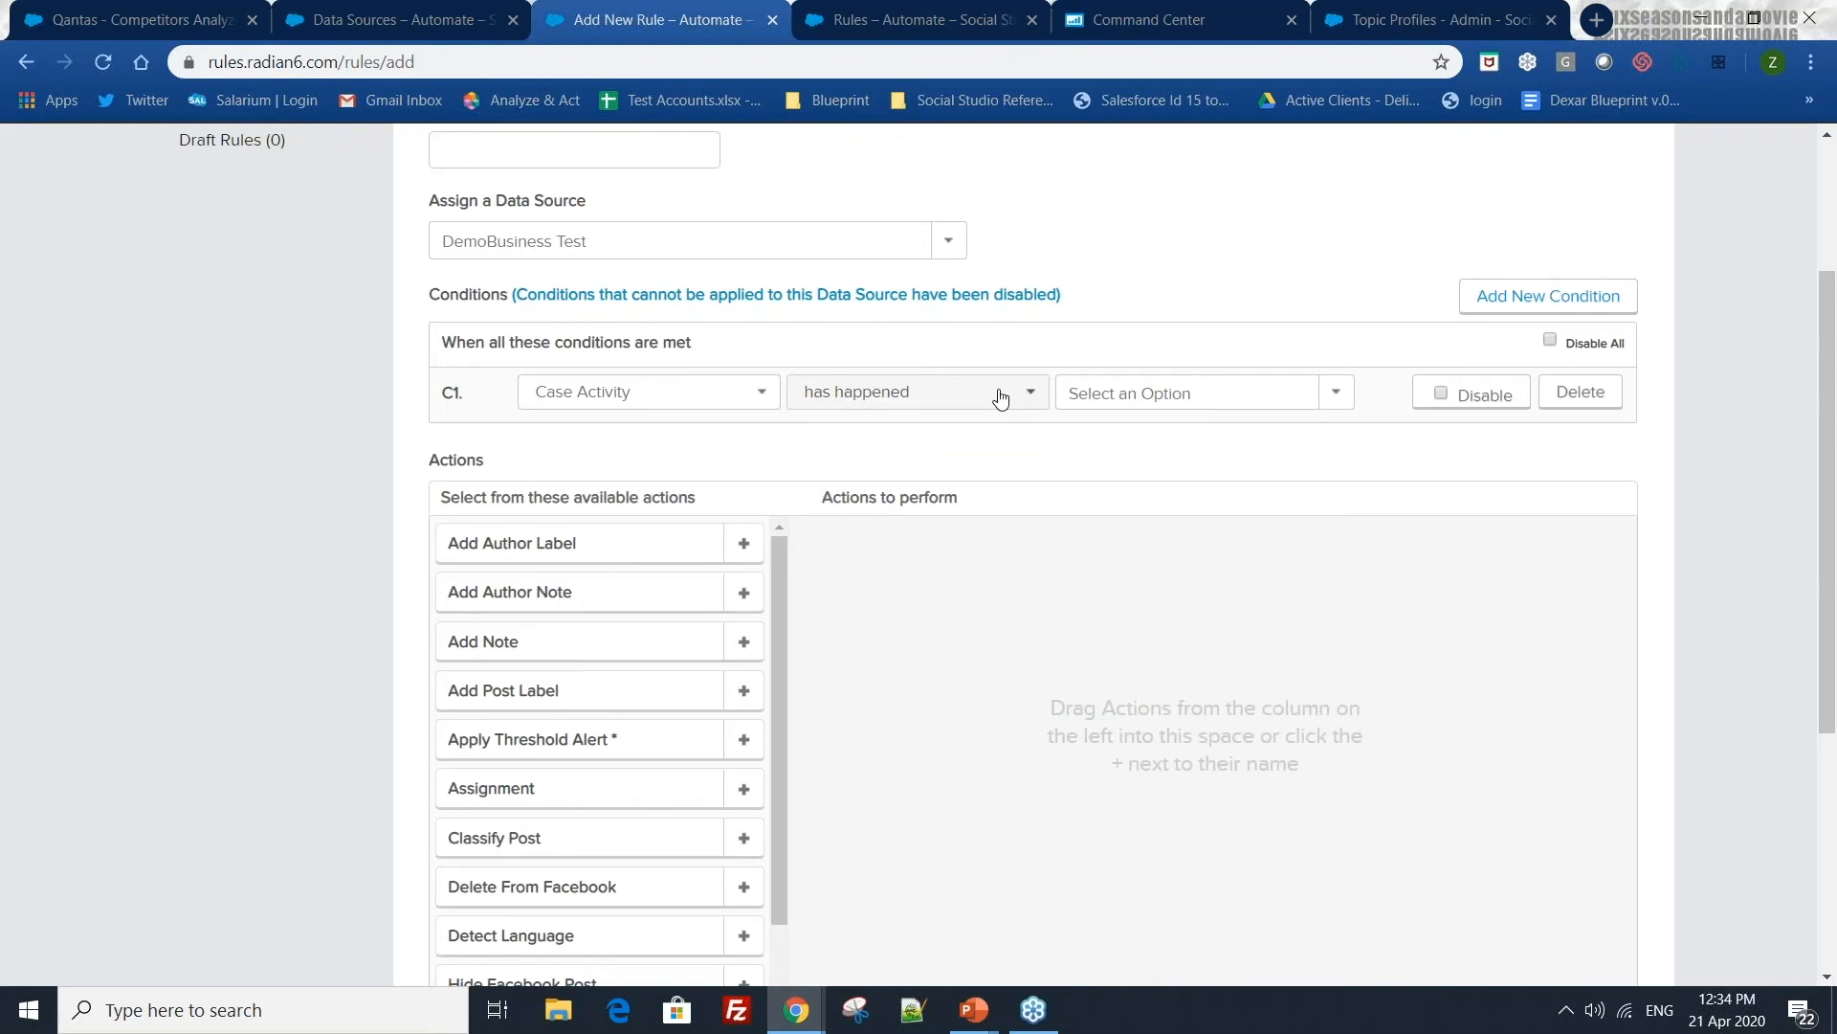
- Change the first condition to Duplicate Post and show the operators available for it
click(722, 378)
scroll(705, 498, down, 2)
scroll(705, 492, up, 2)
click(599, 620)
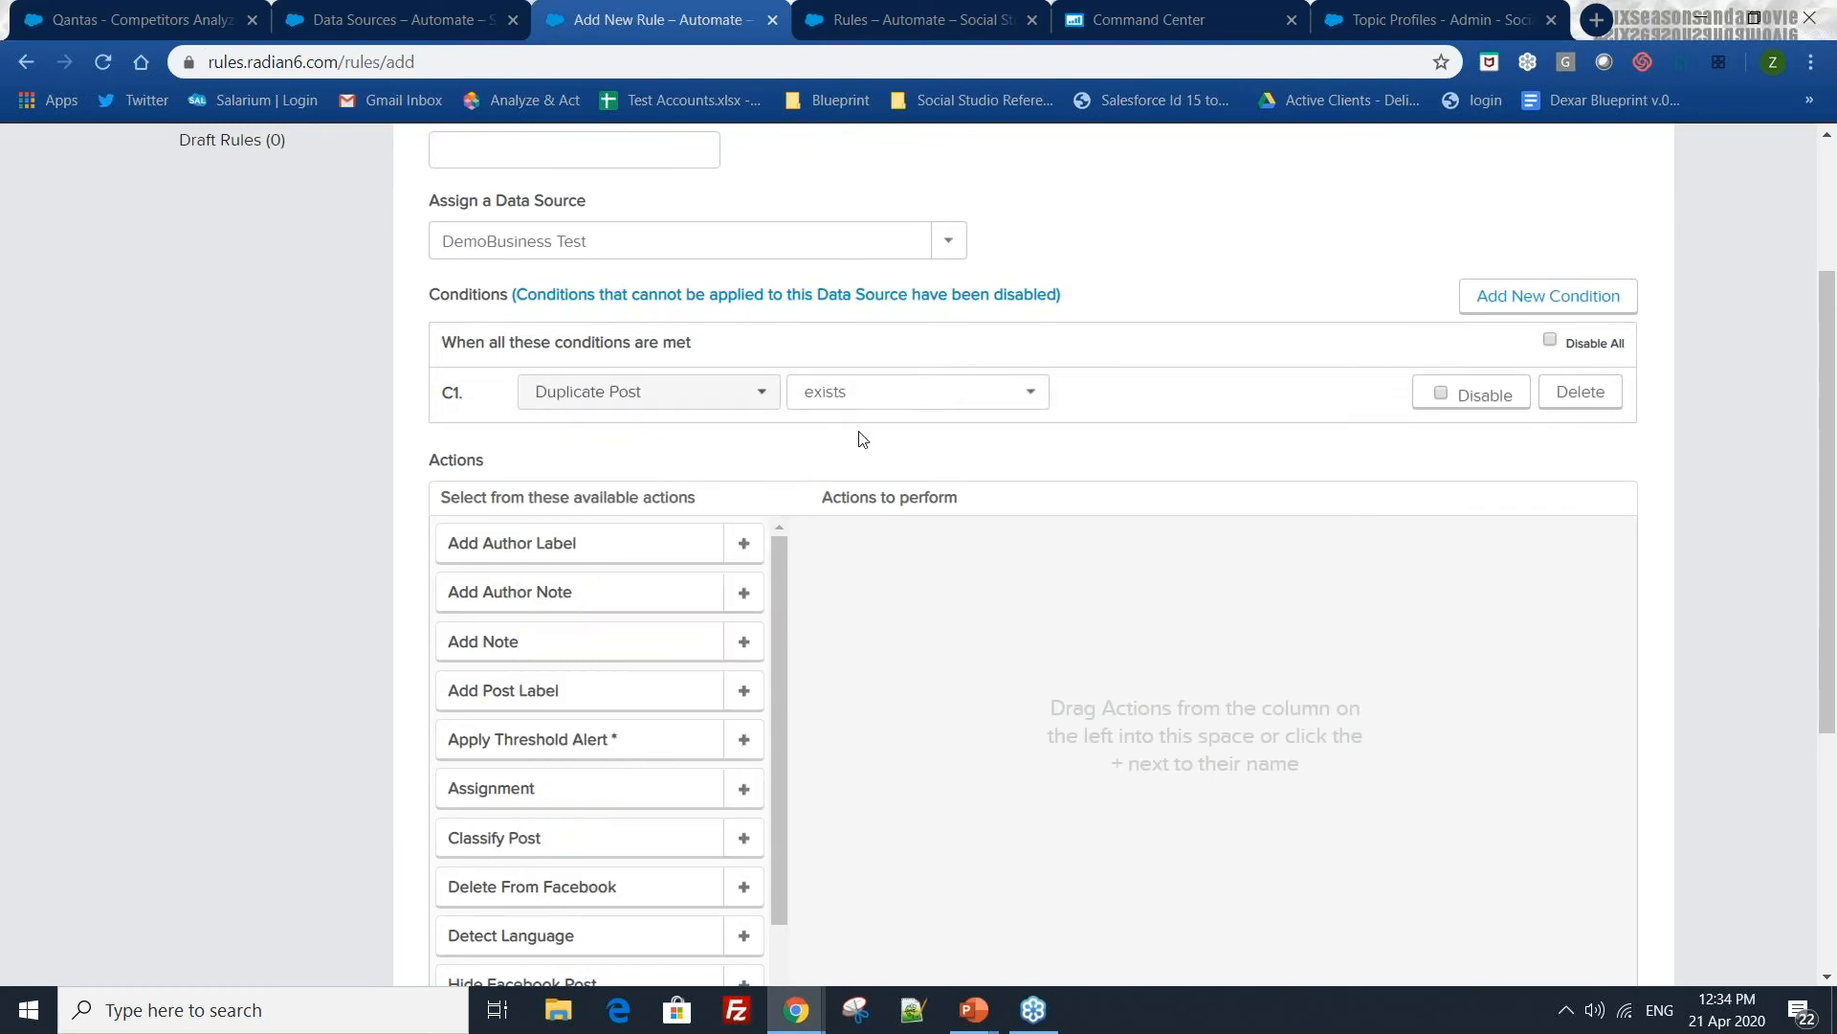
scroll(861, 438, up, 1)
scroll(864, 440, up, 2)
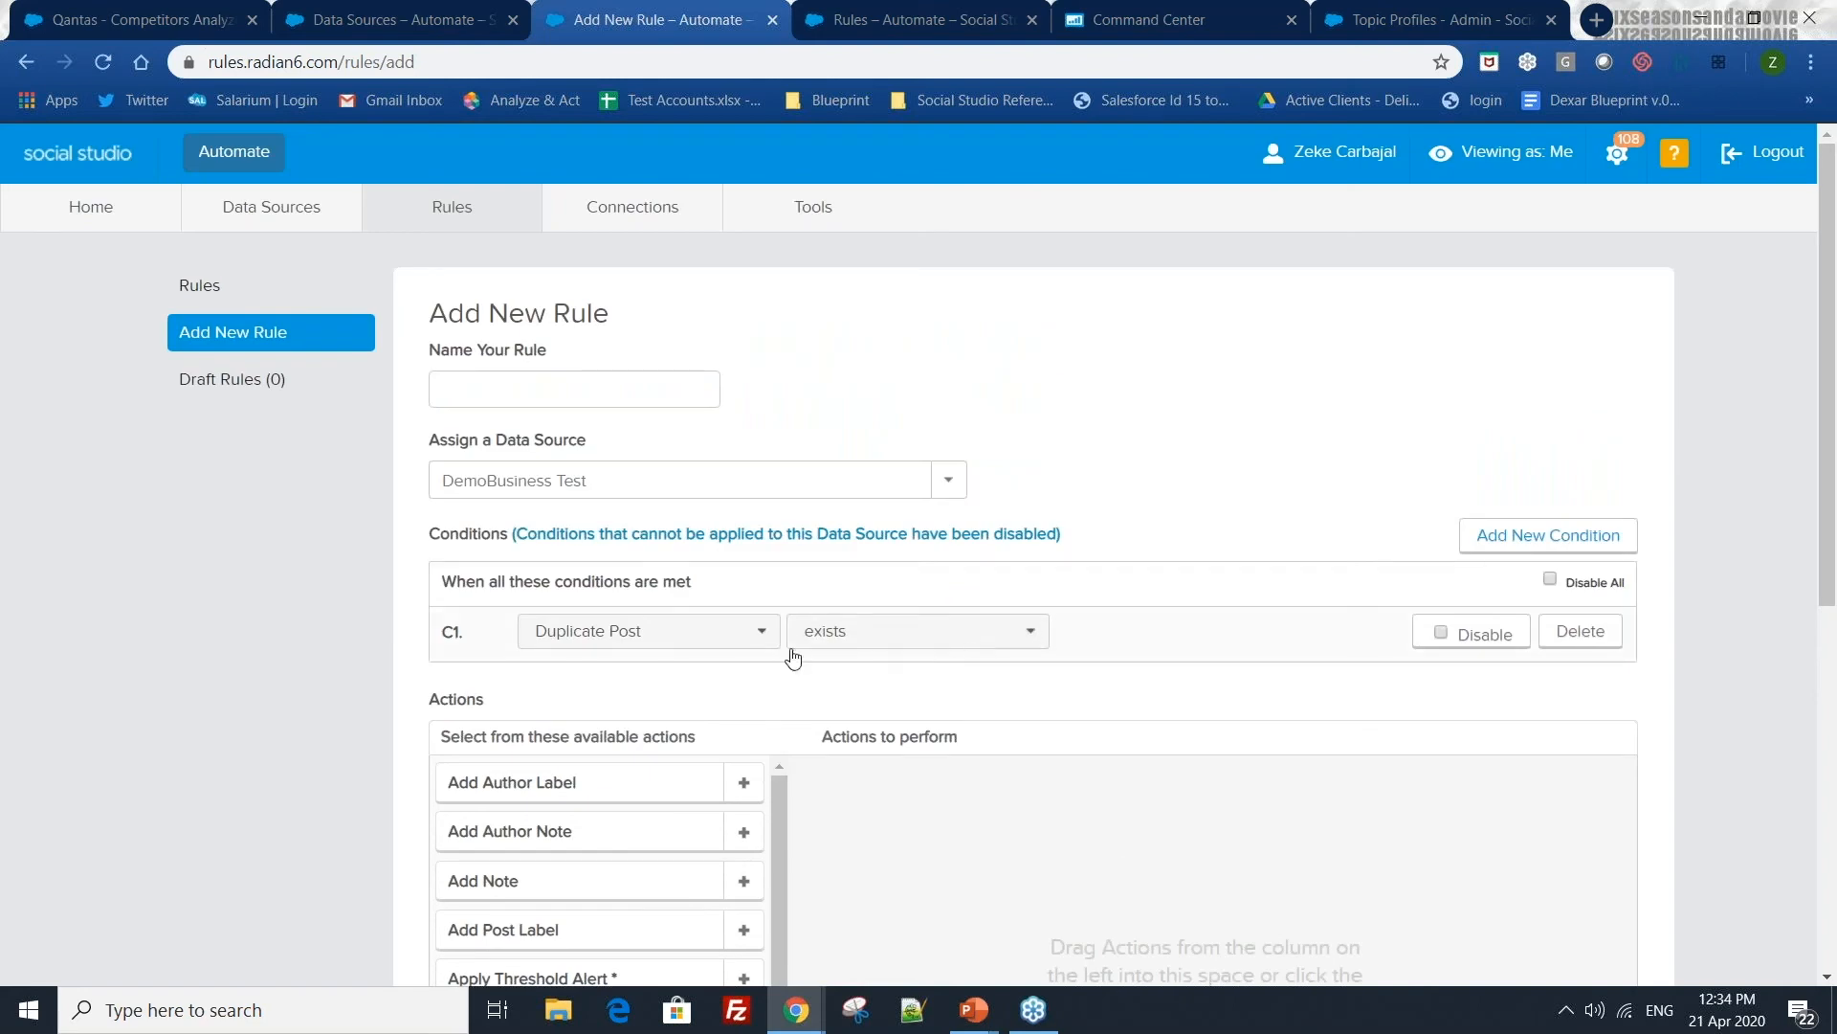
click(904, 639)
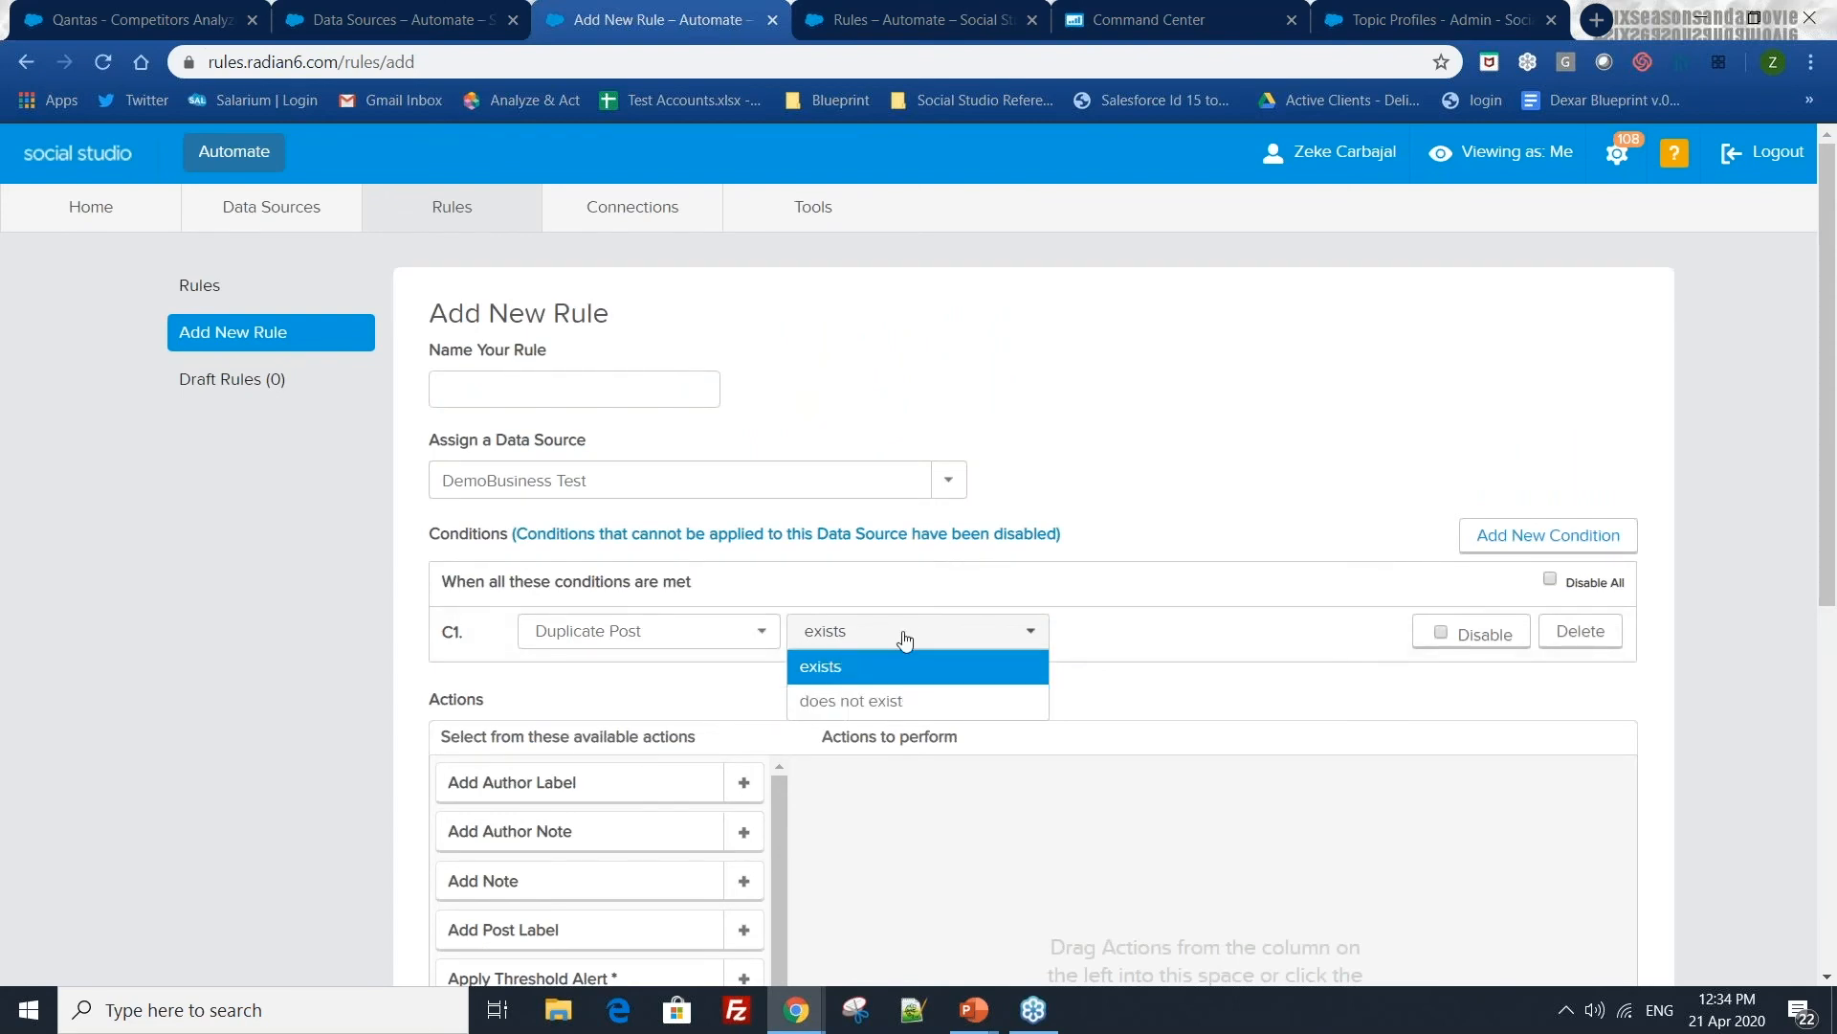
- Change the first condition's type to Language
click(669, 636)
scroll(738, 731, down, 1)
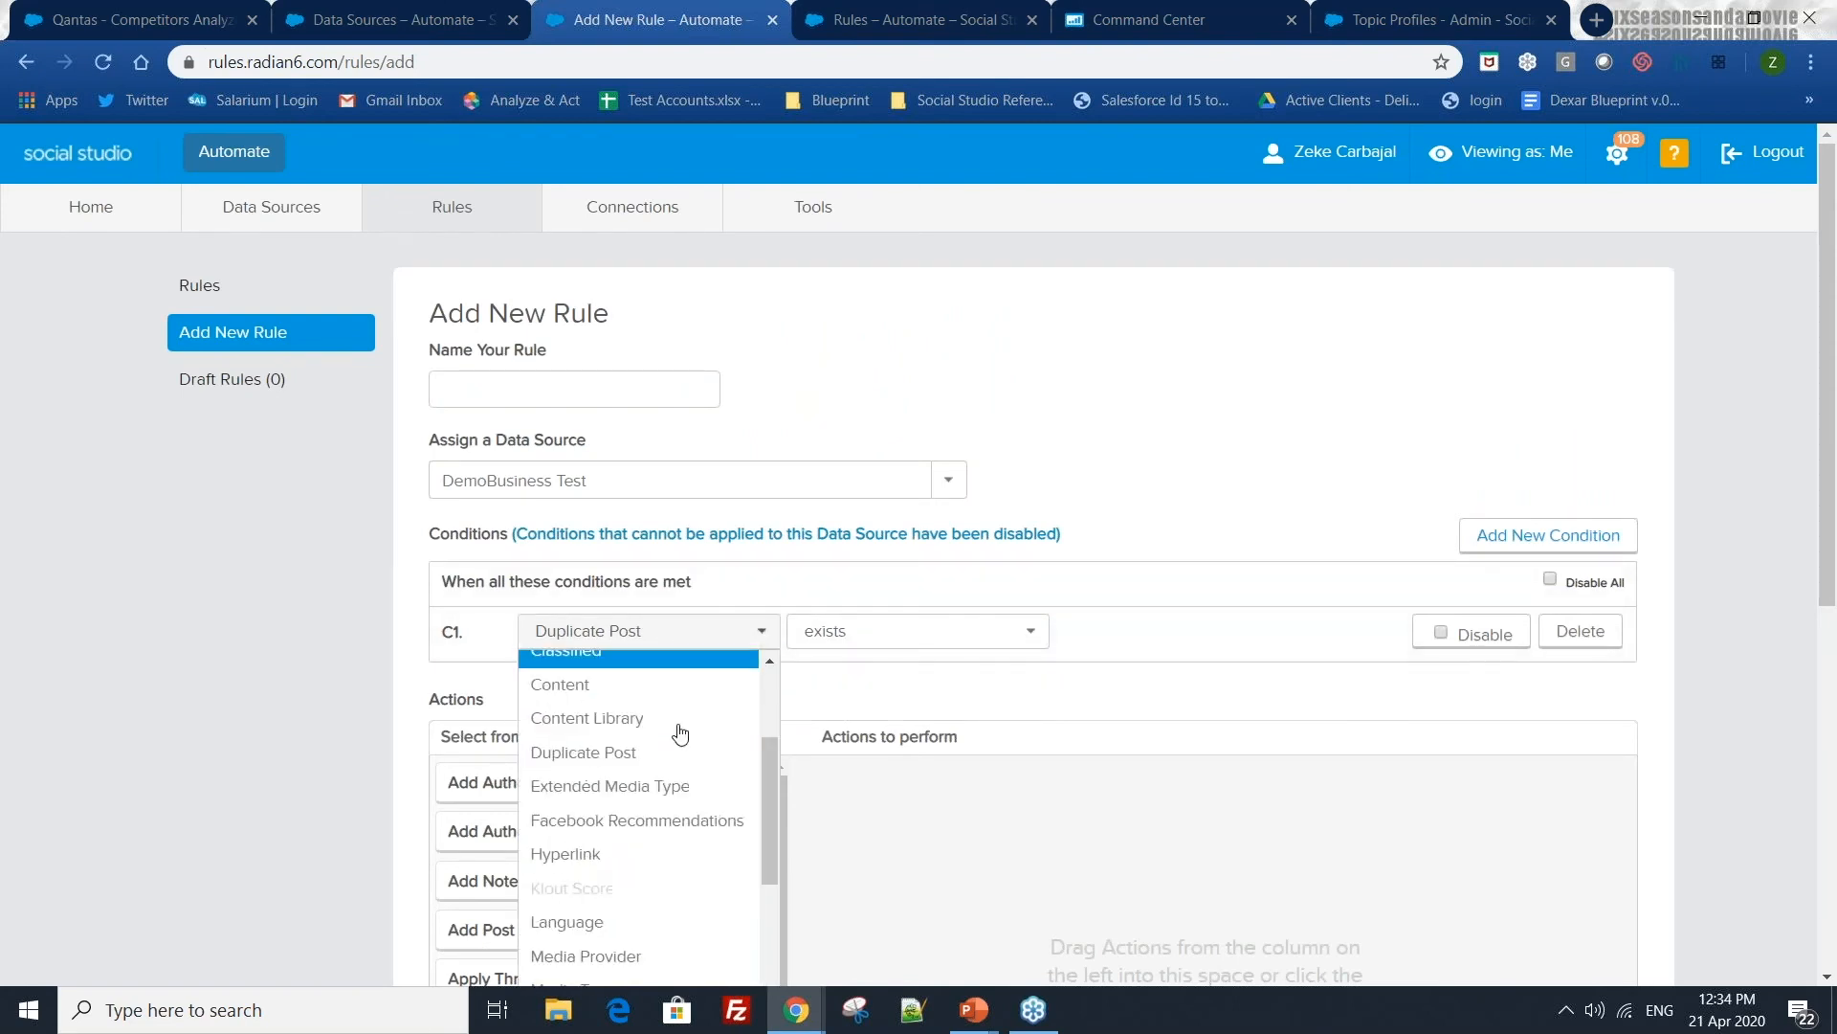
scroll(679, 855, down, 2)
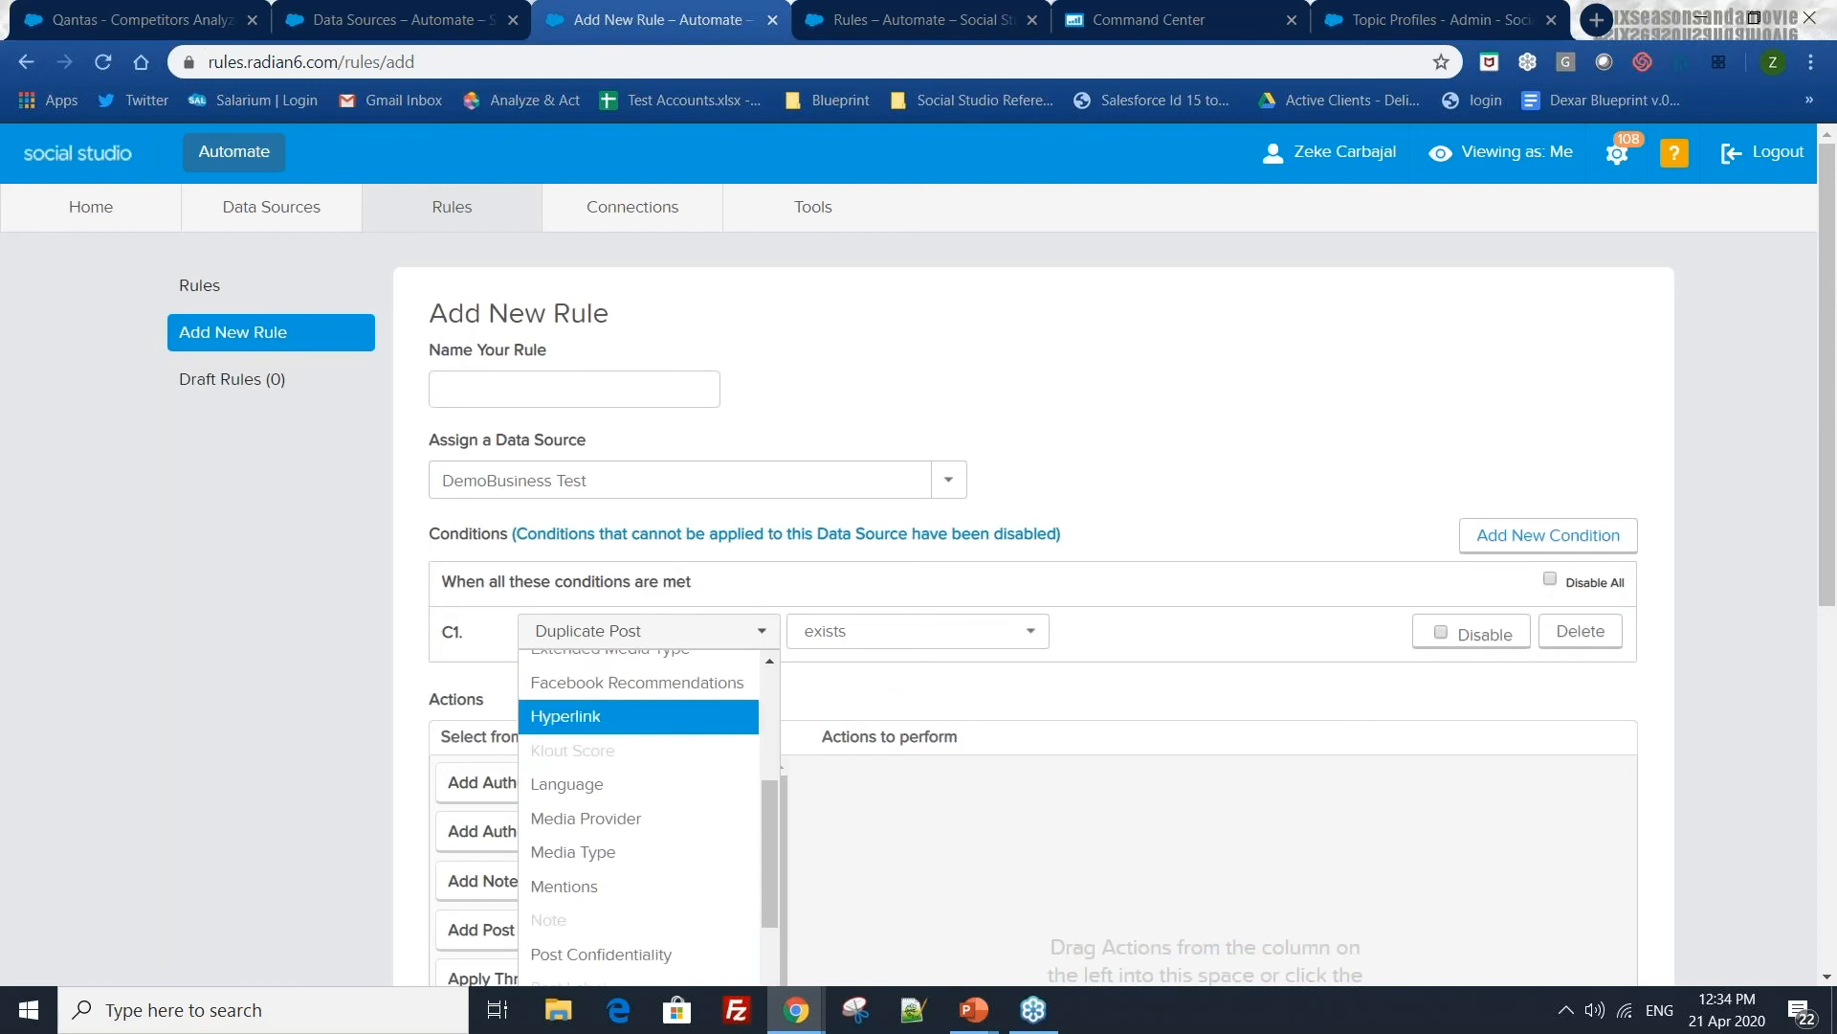
scroll(618, 802, up, 1)
scroll(618, 802, down, 1)
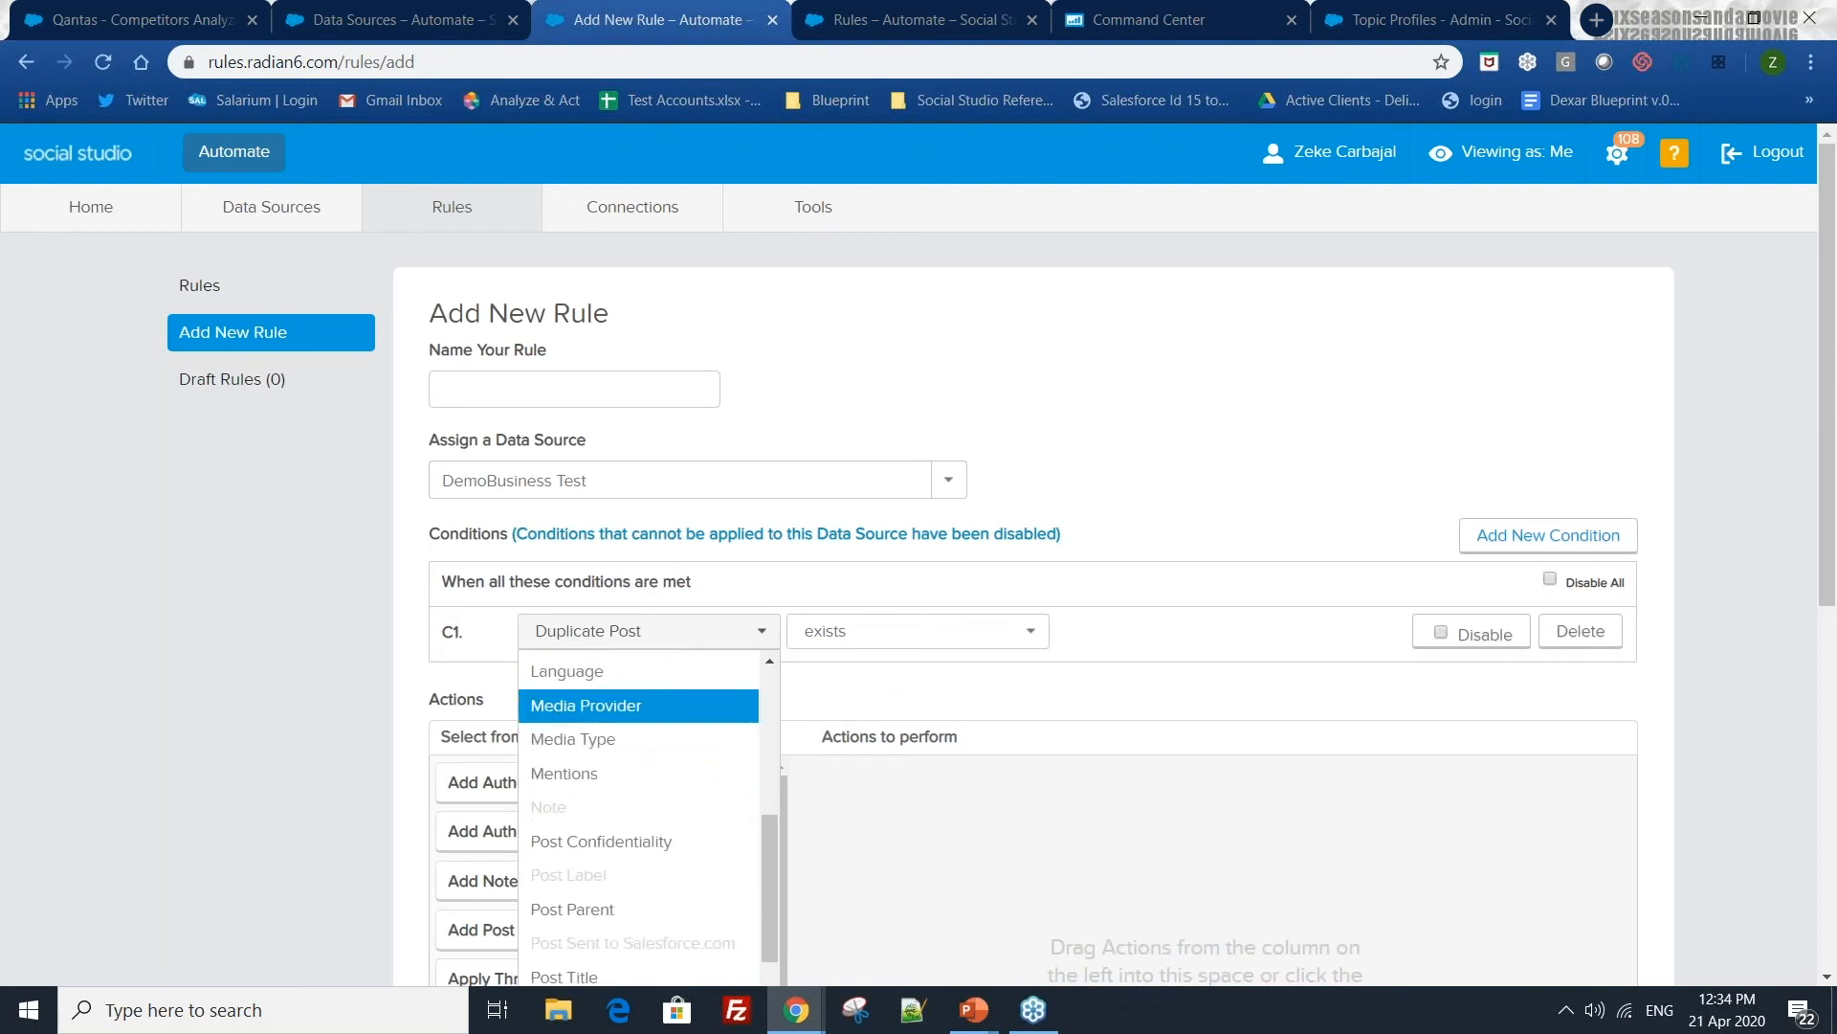
click(579, 671)
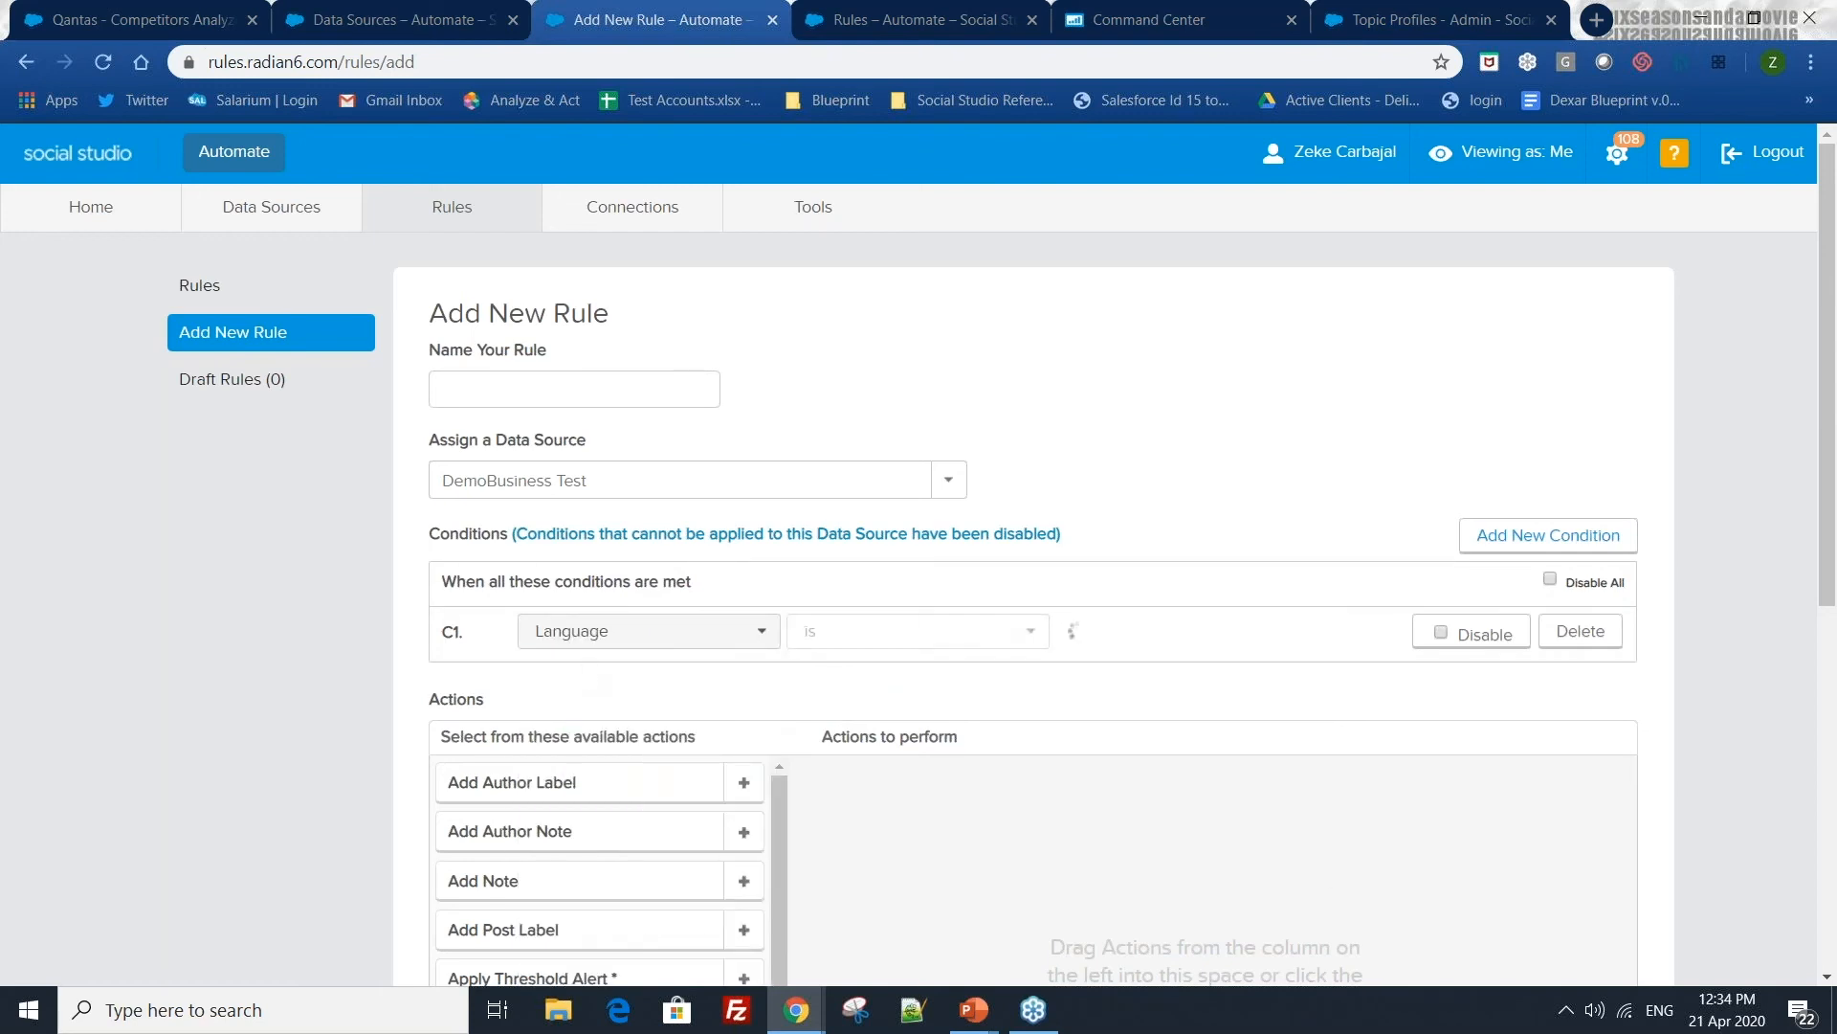
- Browse the languages available as the match value for the Language condition without choosing one
click(1335, 632)
scroll(1164, 772, down, 2)
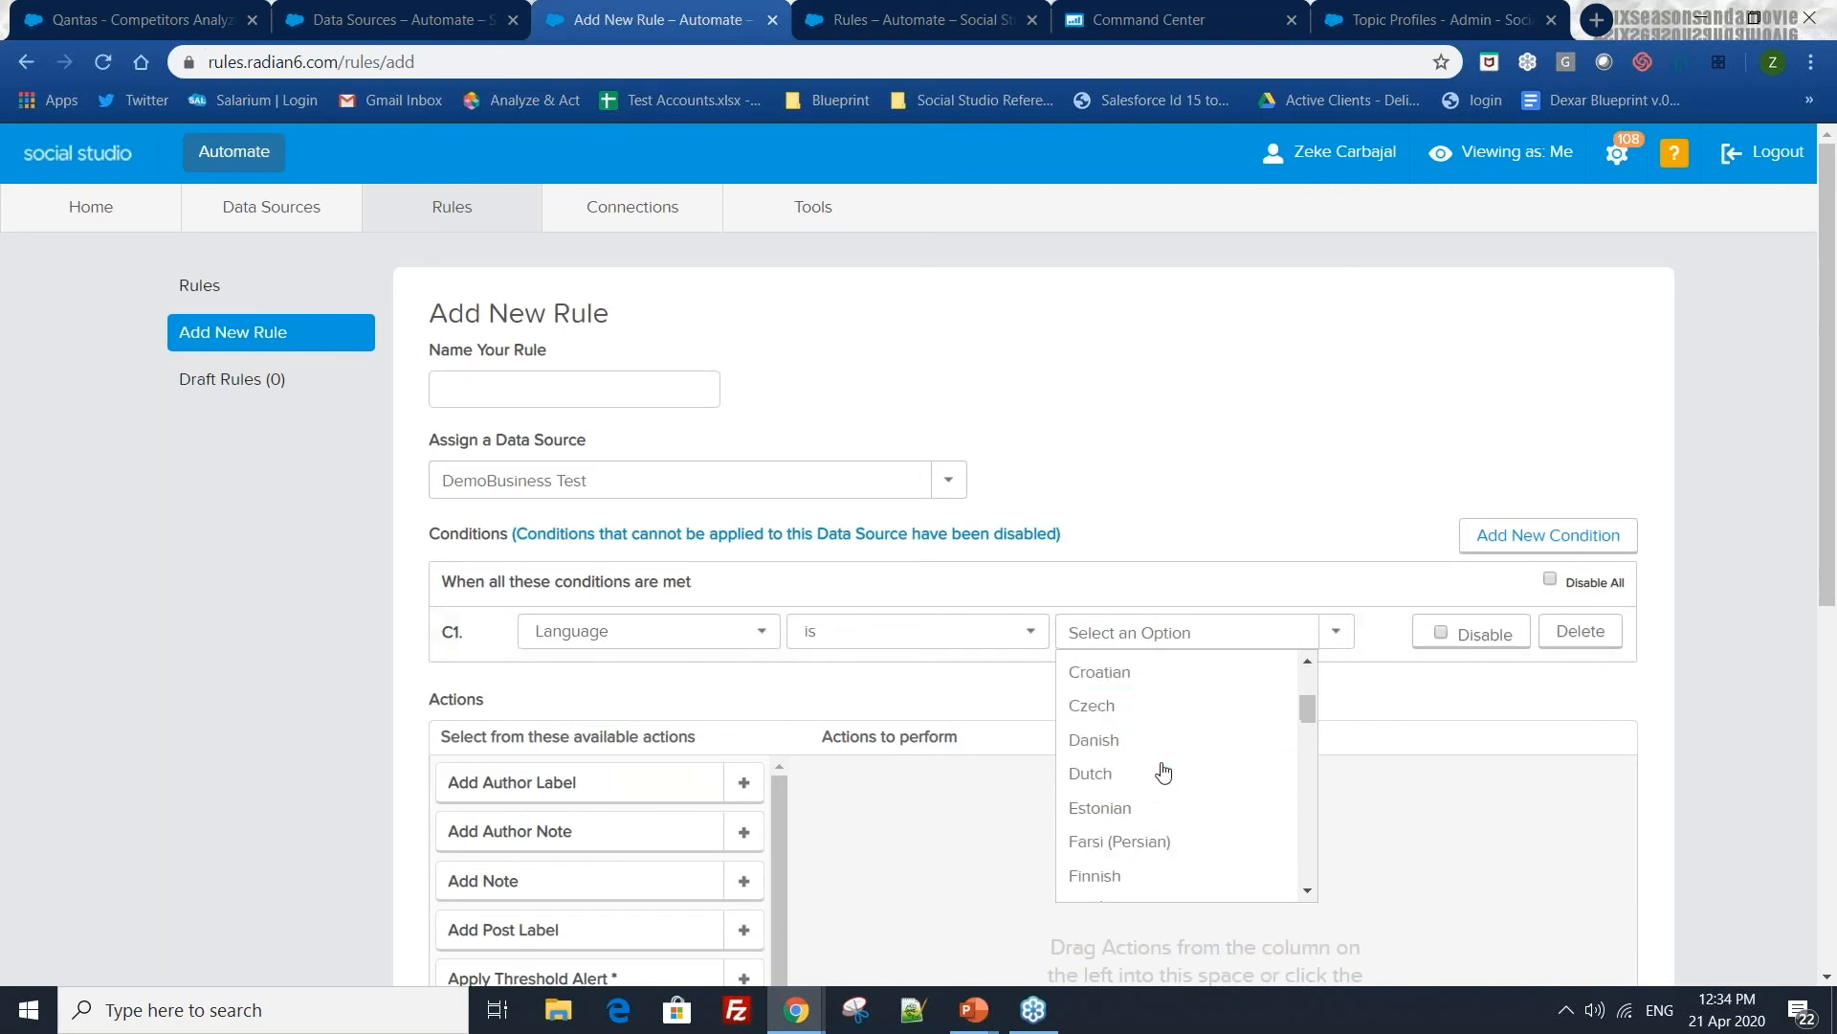
click(649, 631)
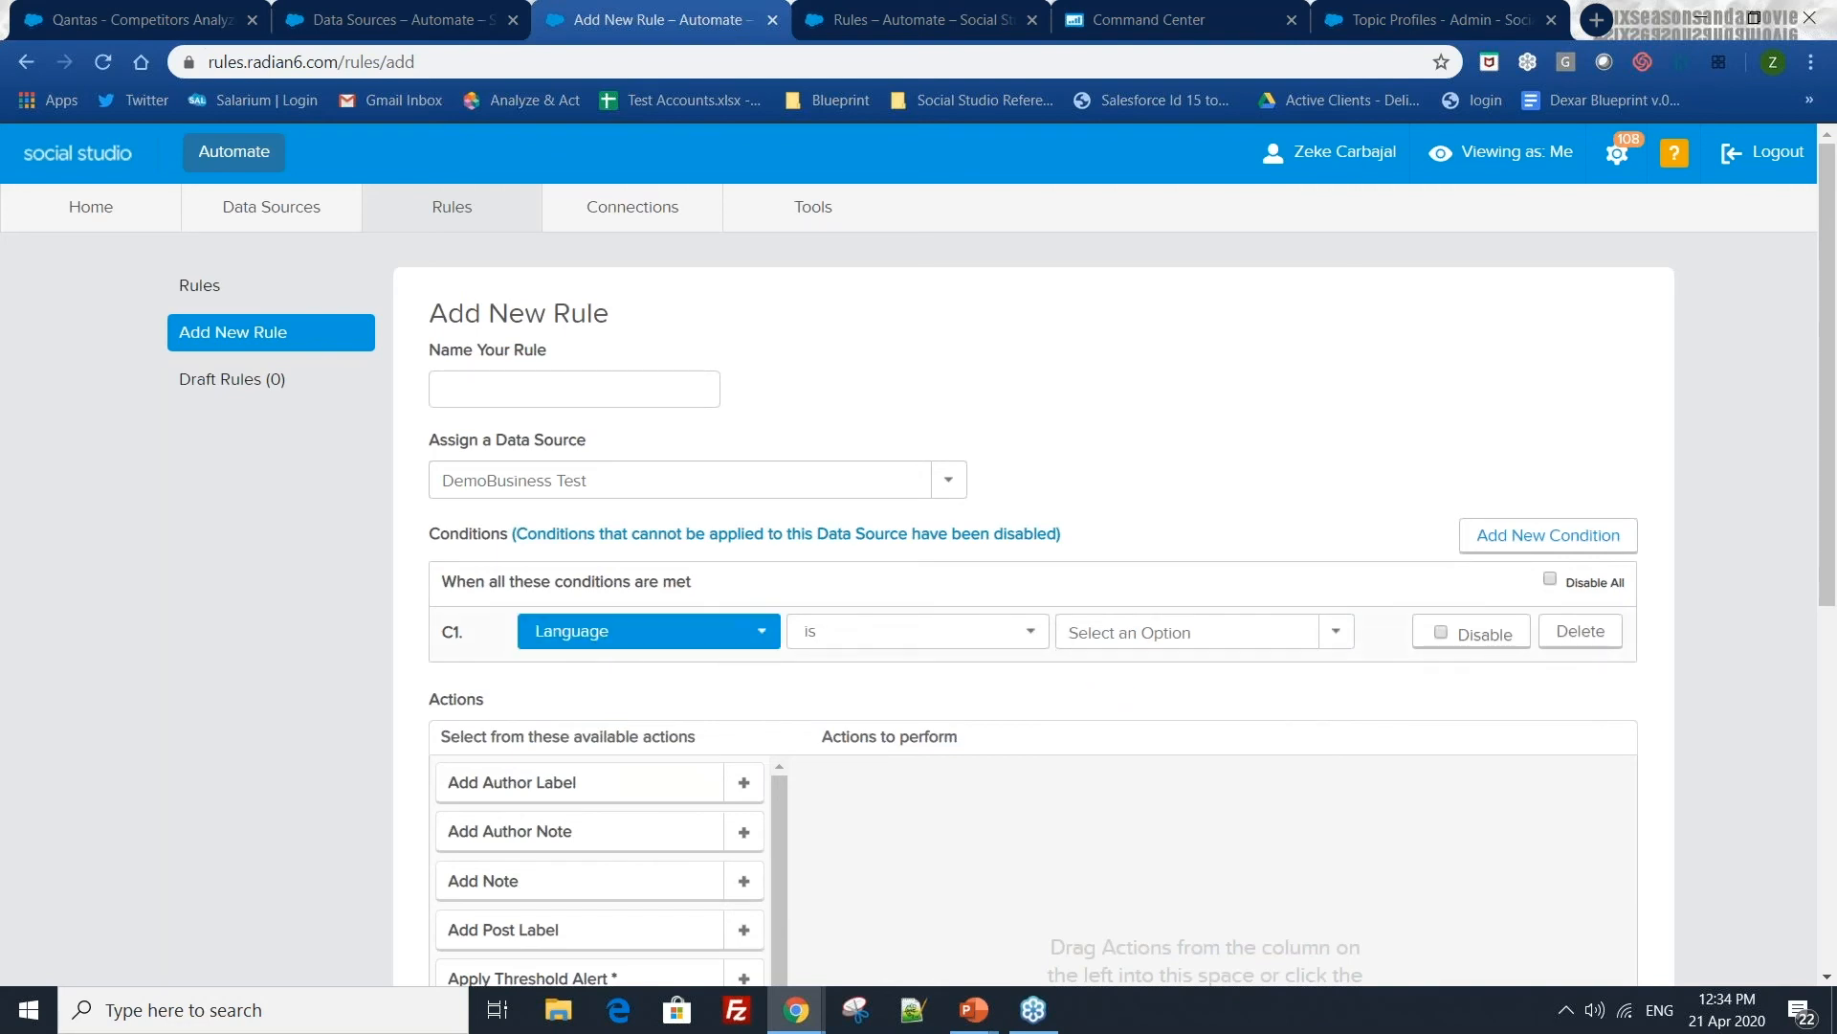
click(896, 691)
scroll(896, 691, down, 4)
scroll(599, 670, down, 3)
scroll(702, 743, down, 3)
scroll(701, 743, up, 5)
scroll(873, 678, up, 5)
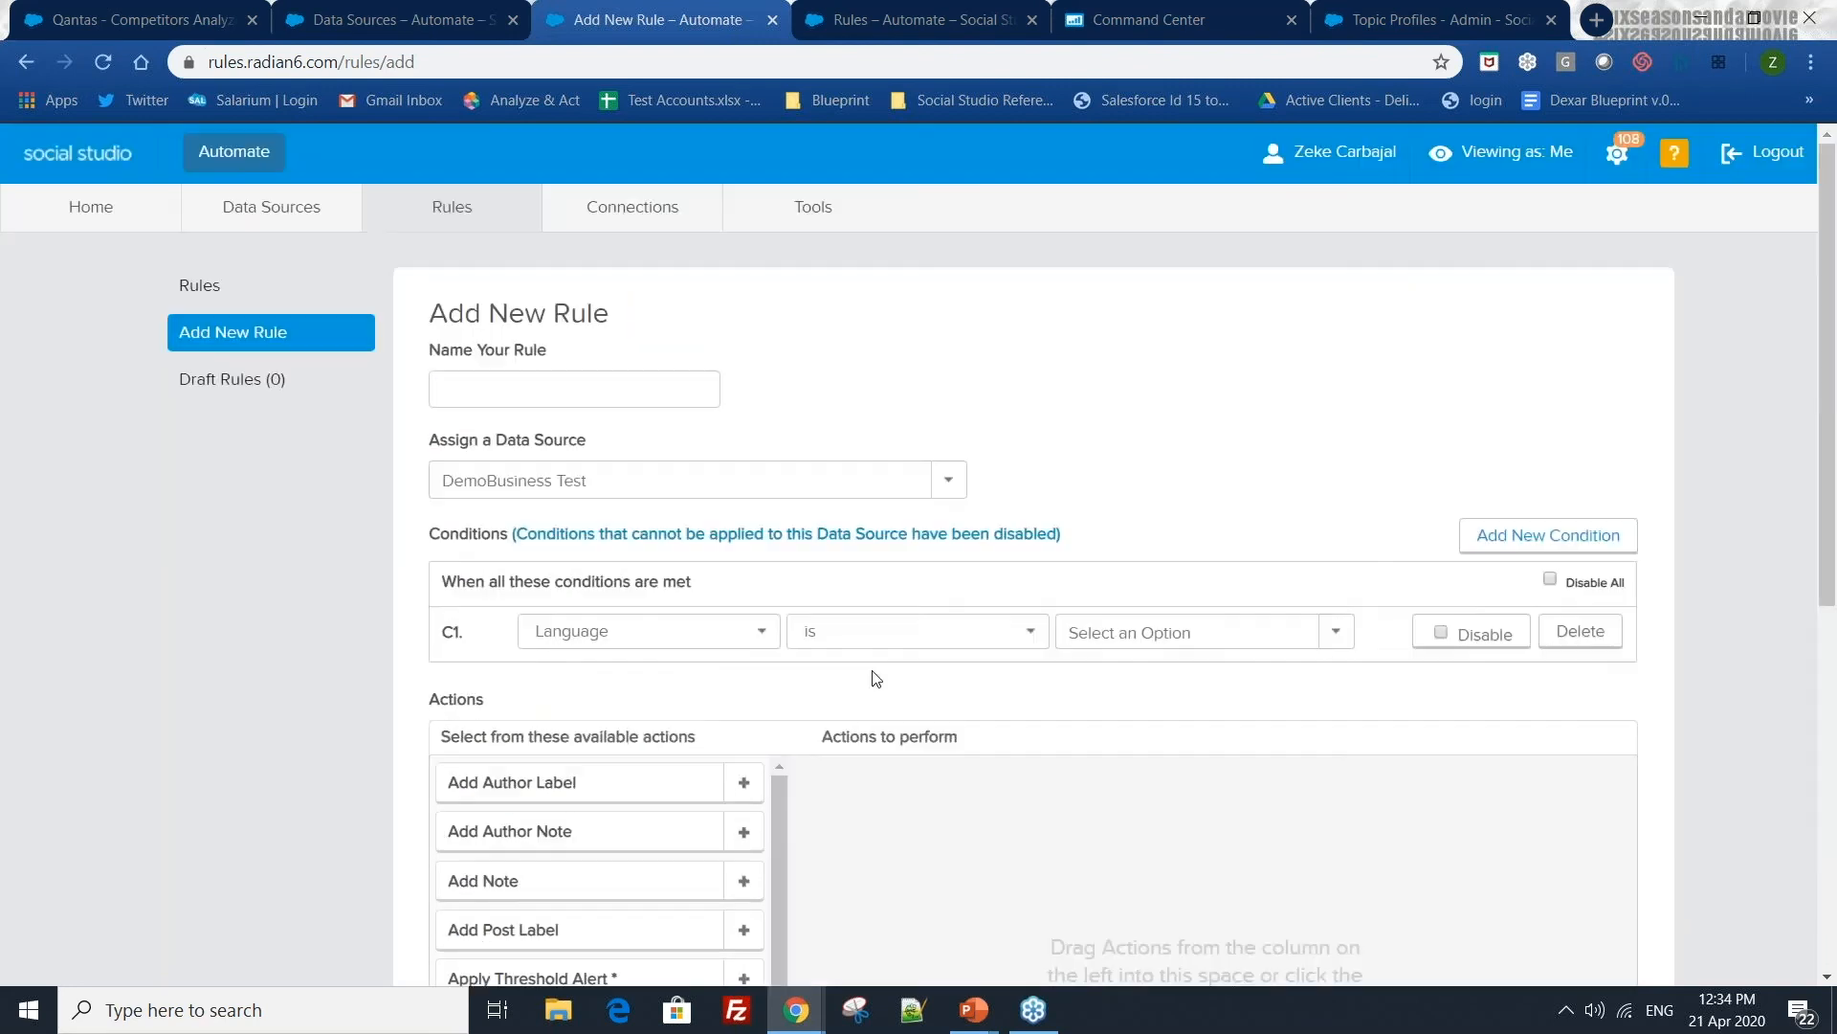
click(1332, 635)
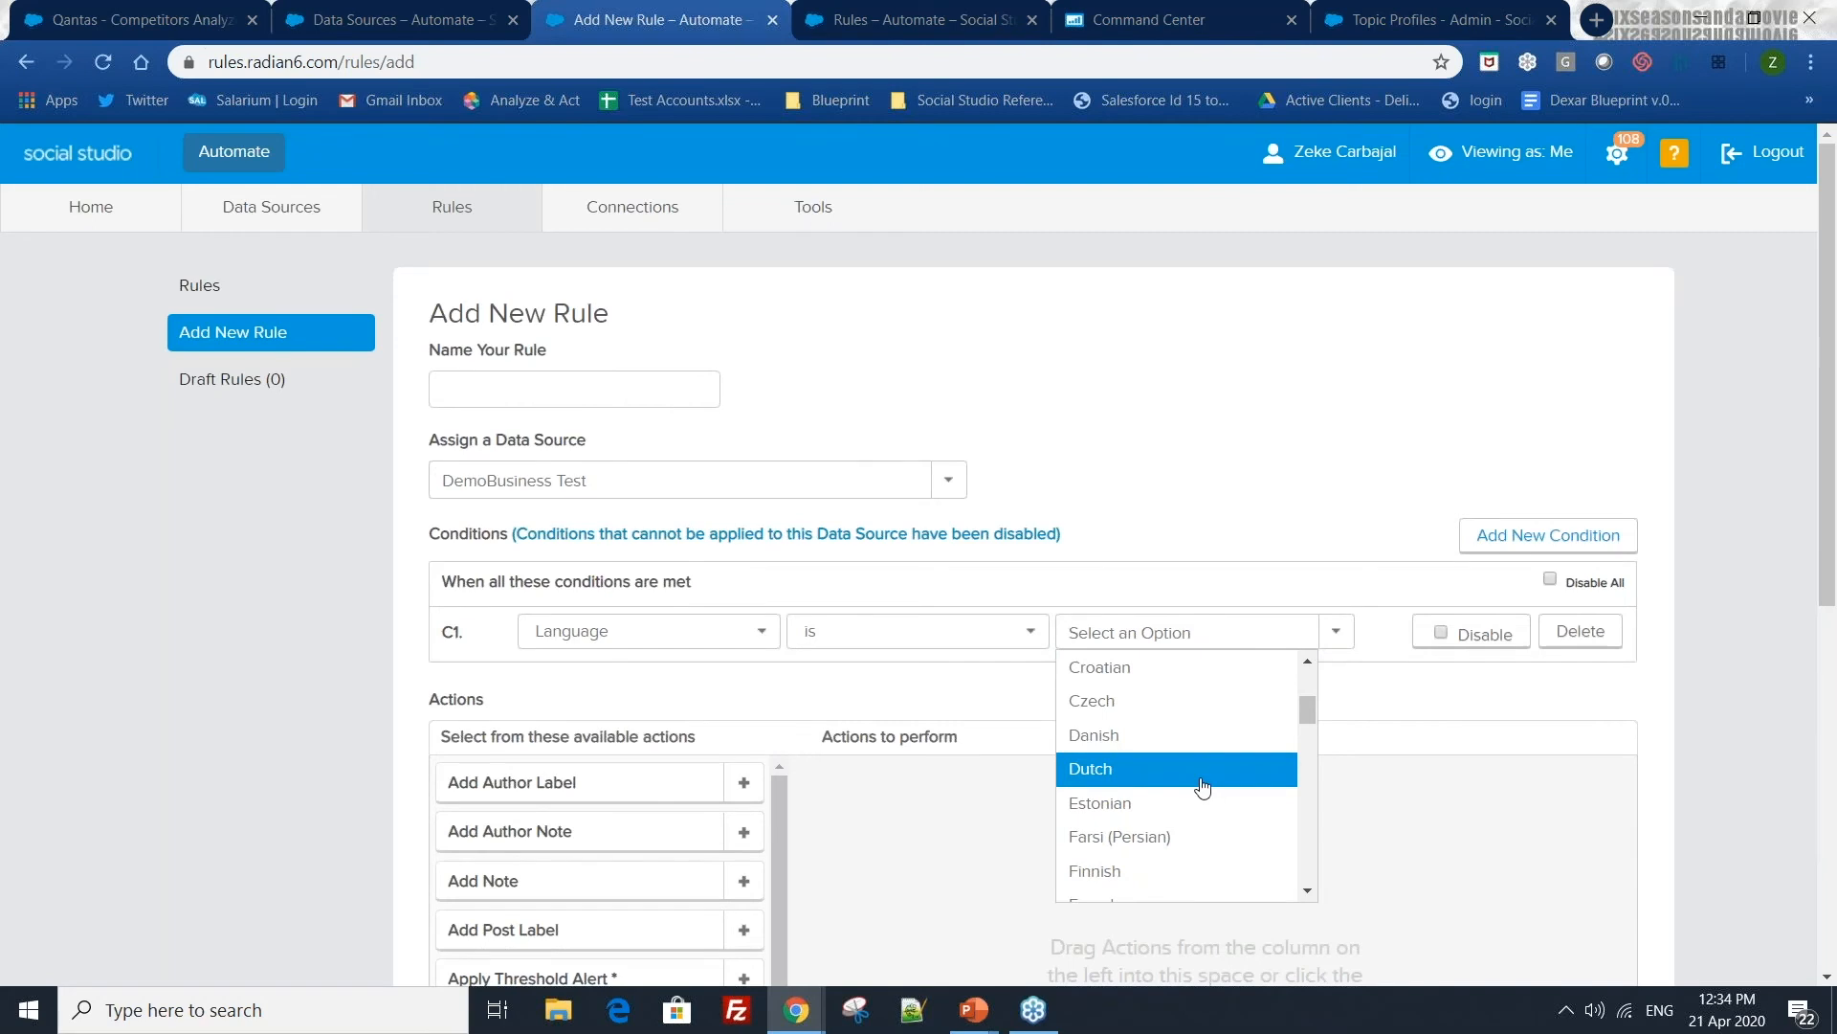
click(947, 718)
- Add the Translate To action to the rule and view its target languages without selecting one
scroll(945, 713, down, 4)
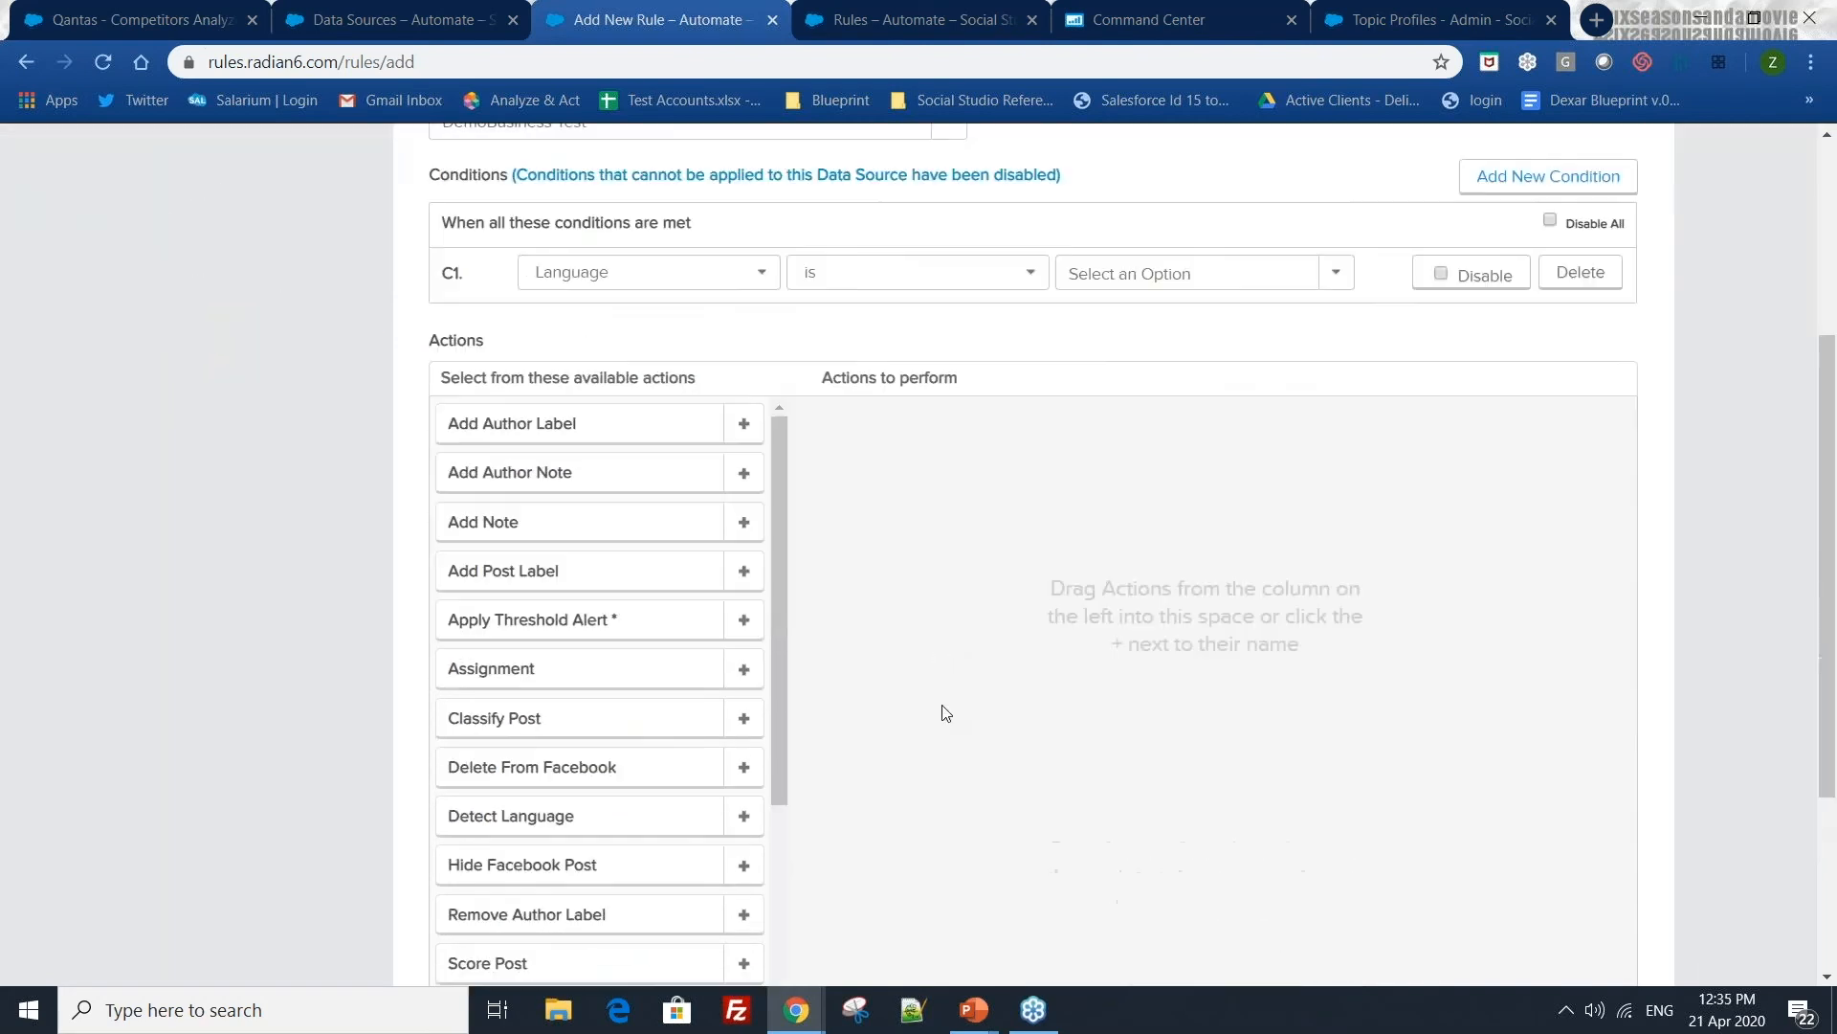
scroll(945, 713, down, 3)
scroll(736, 706, down, 4)
click(744, 705)
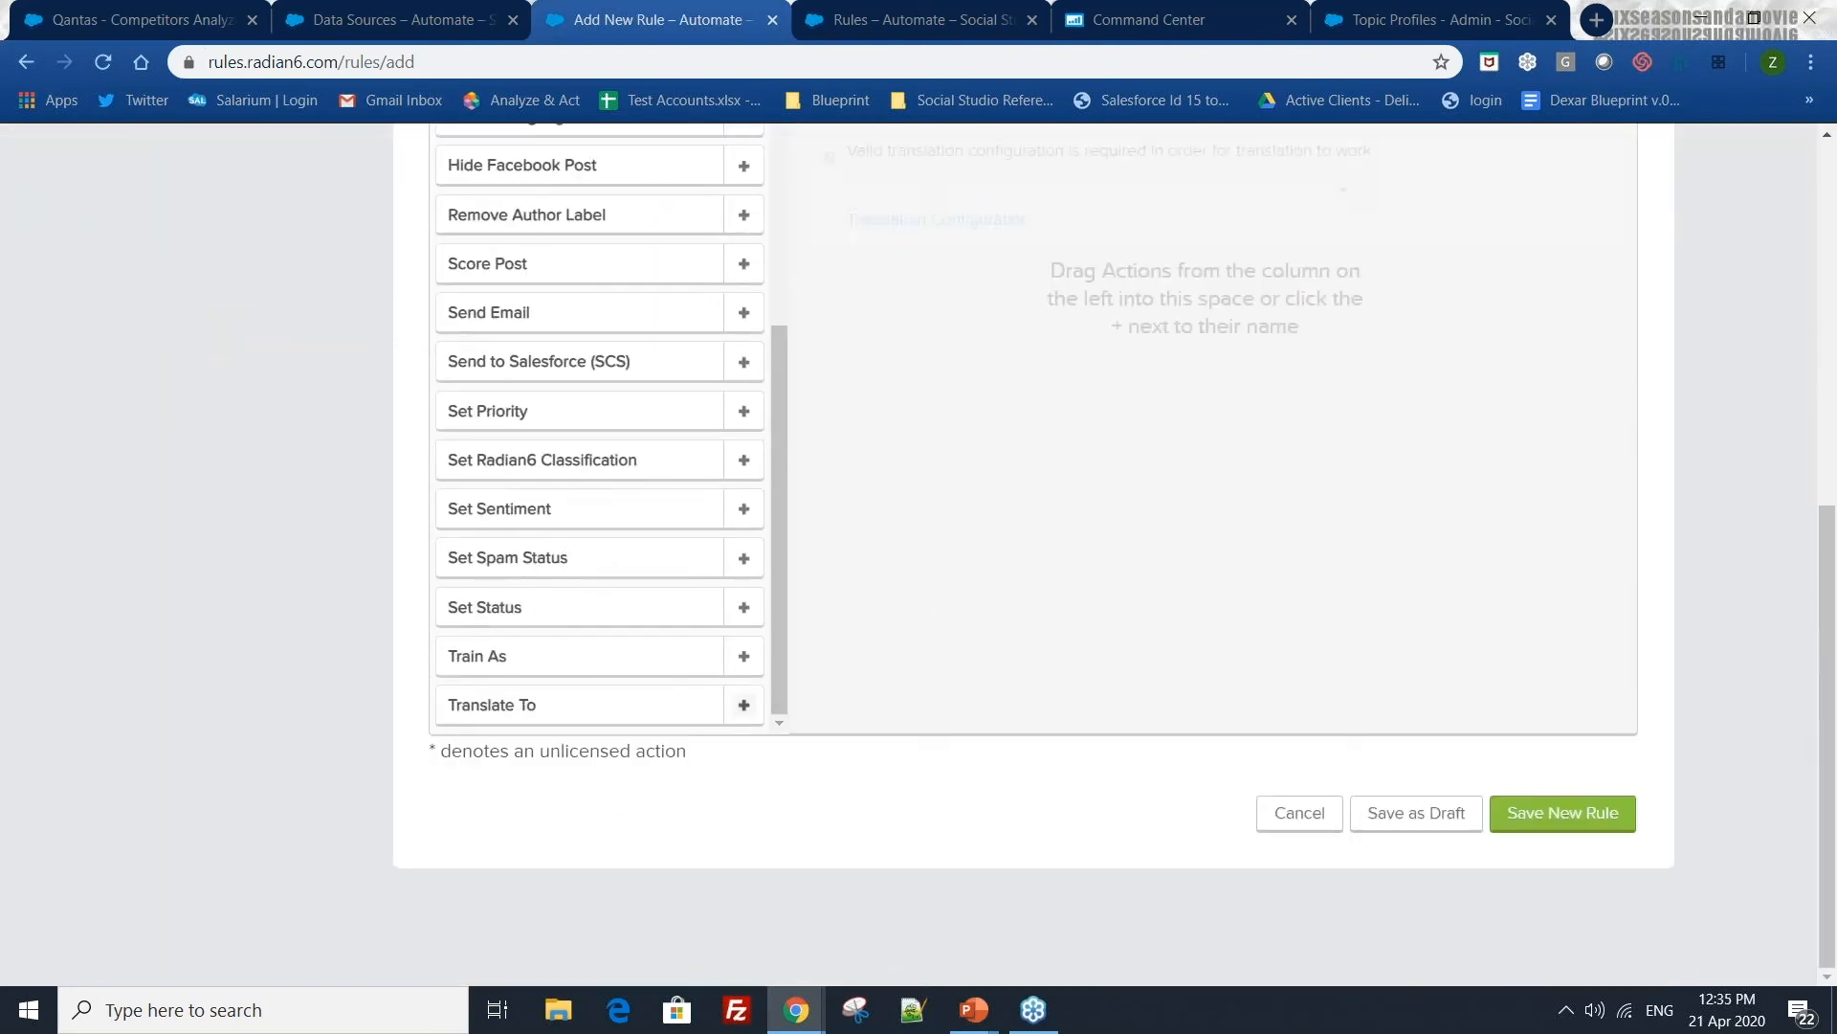
scroll(1005, 669, up, 5)
click(1116, 669)
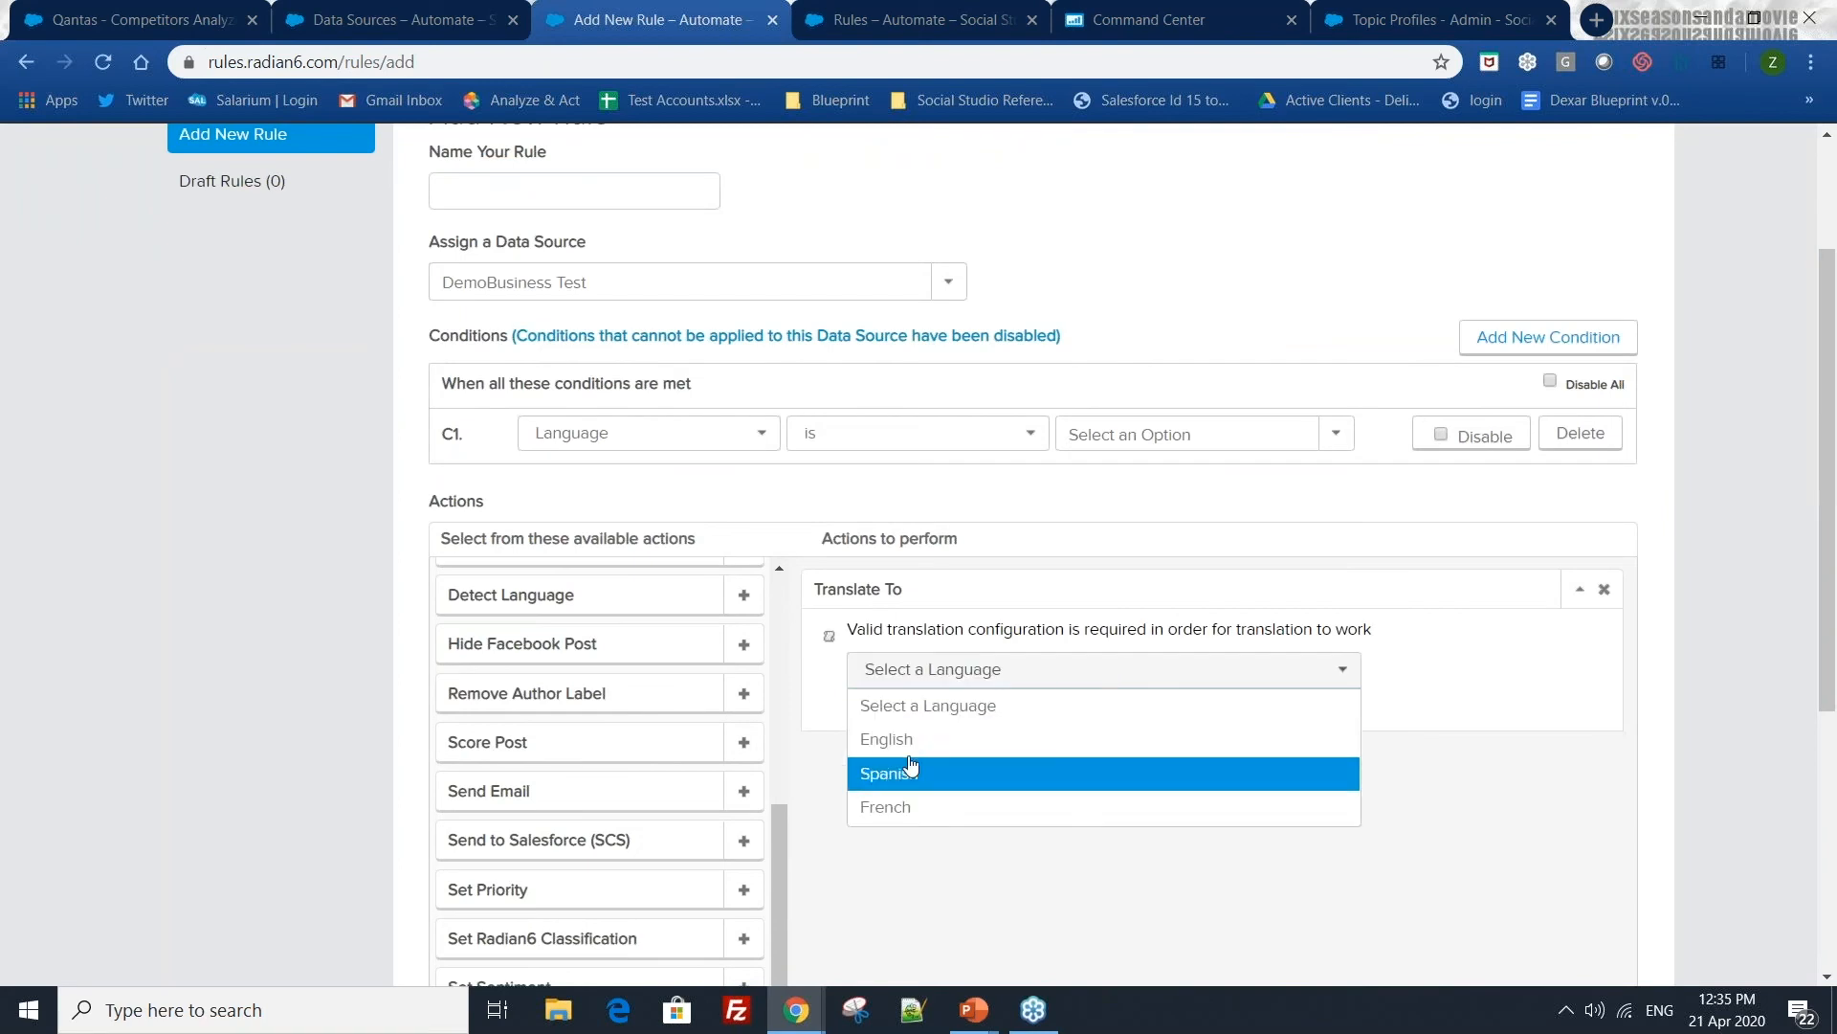
click(1037, 520)
scroll(1037, 519, up, 1)
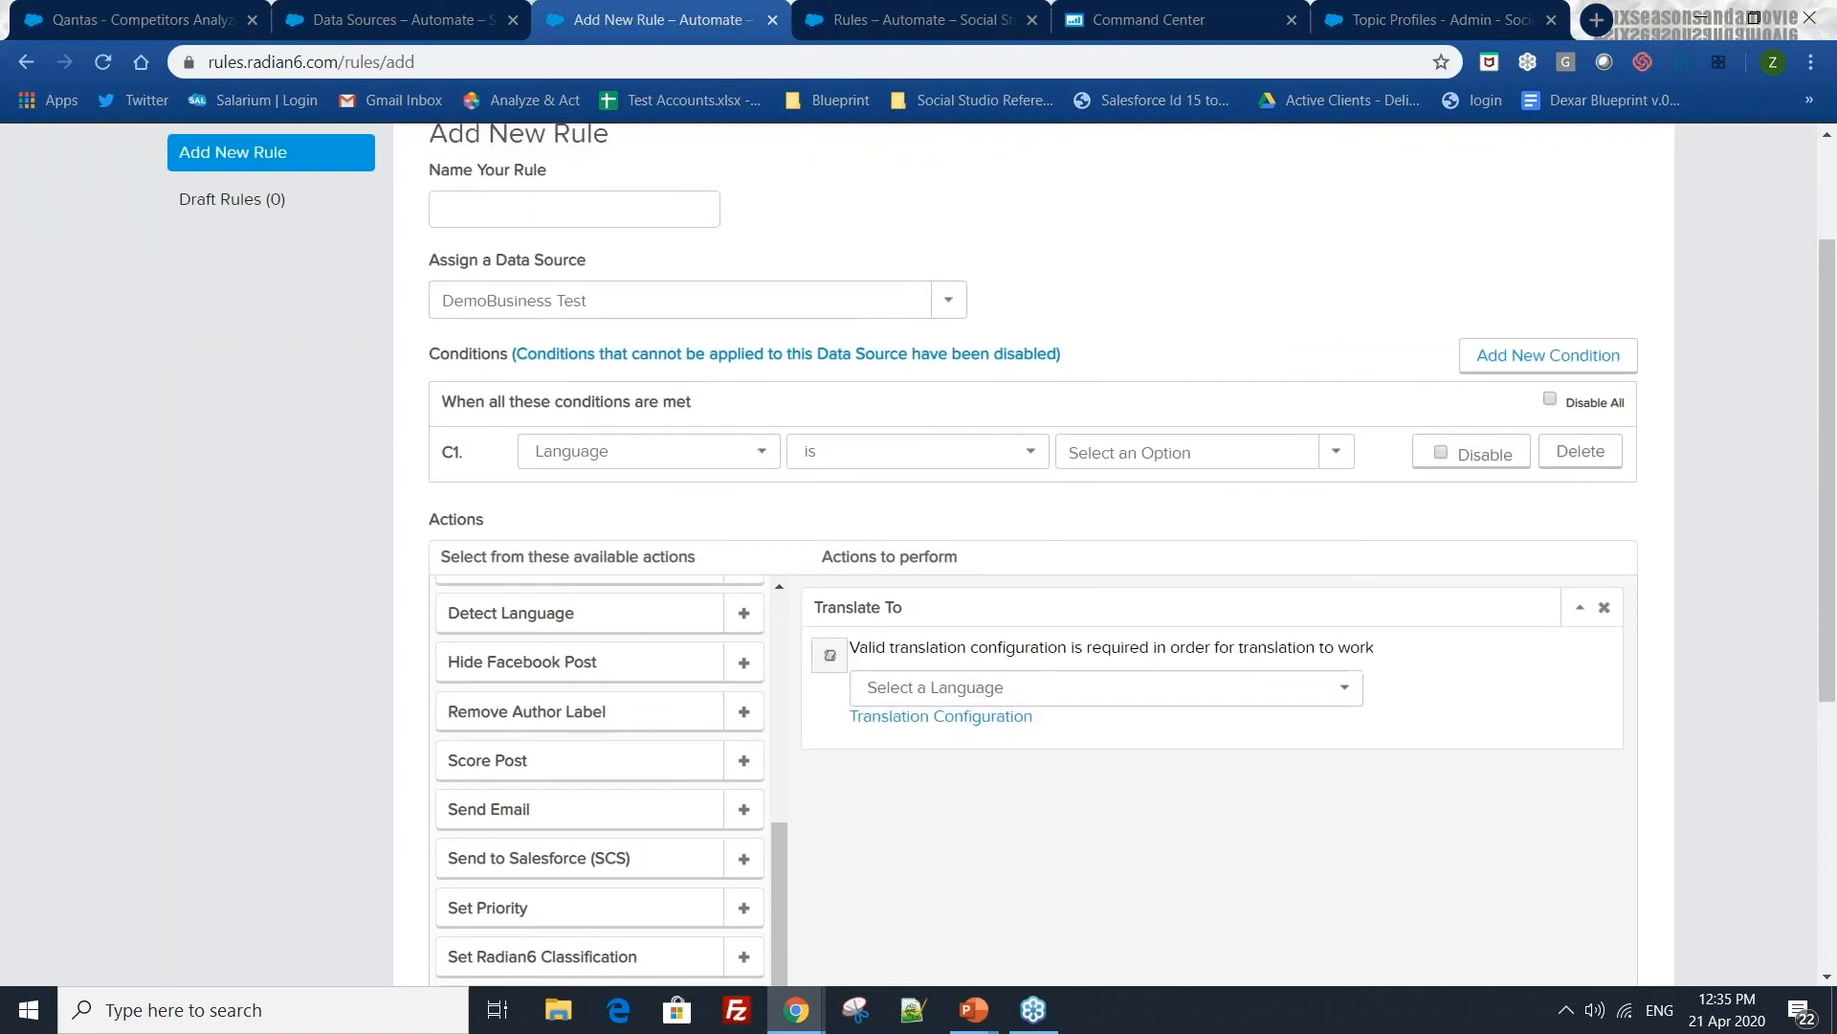
- Set the first condition to Retweet Status "is not a retweet" and add a second condition to the rule
scroll(751, 628, up, 2)
click(750, 627)
scroll(722, 759, down, 1)
scroll(723, 759, down, 3)
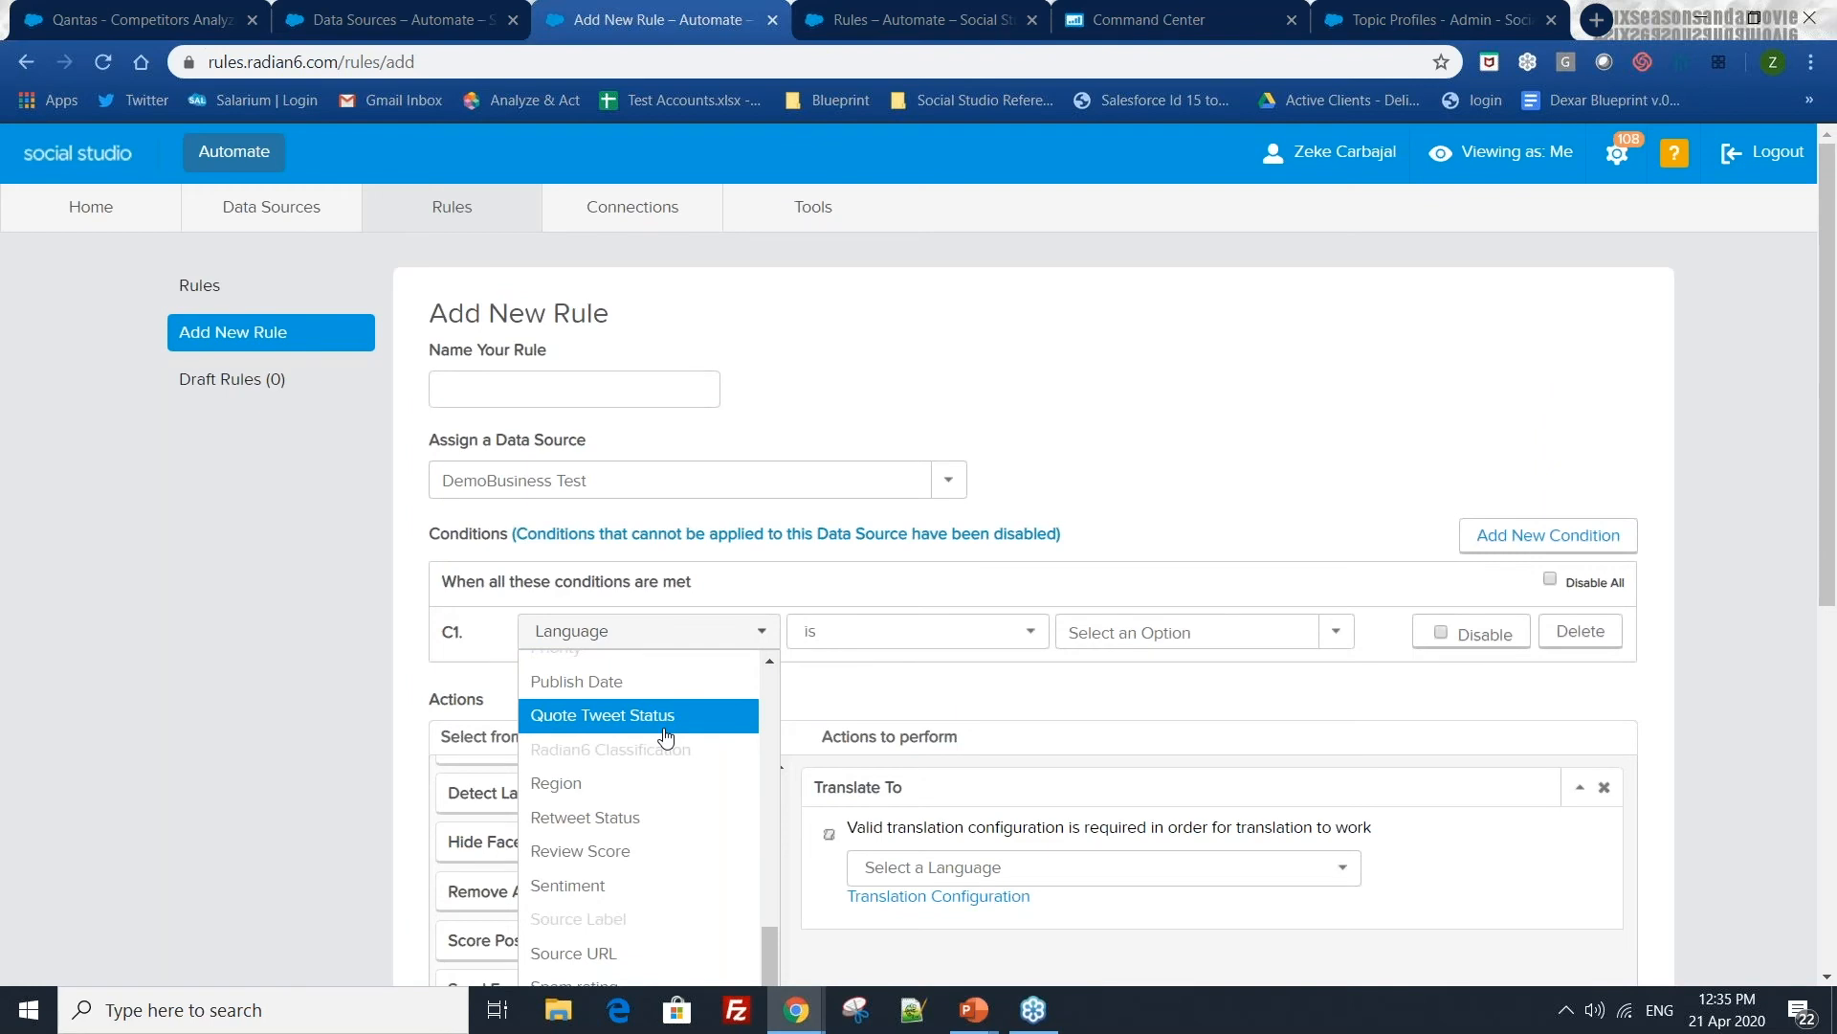
click(633, 829)
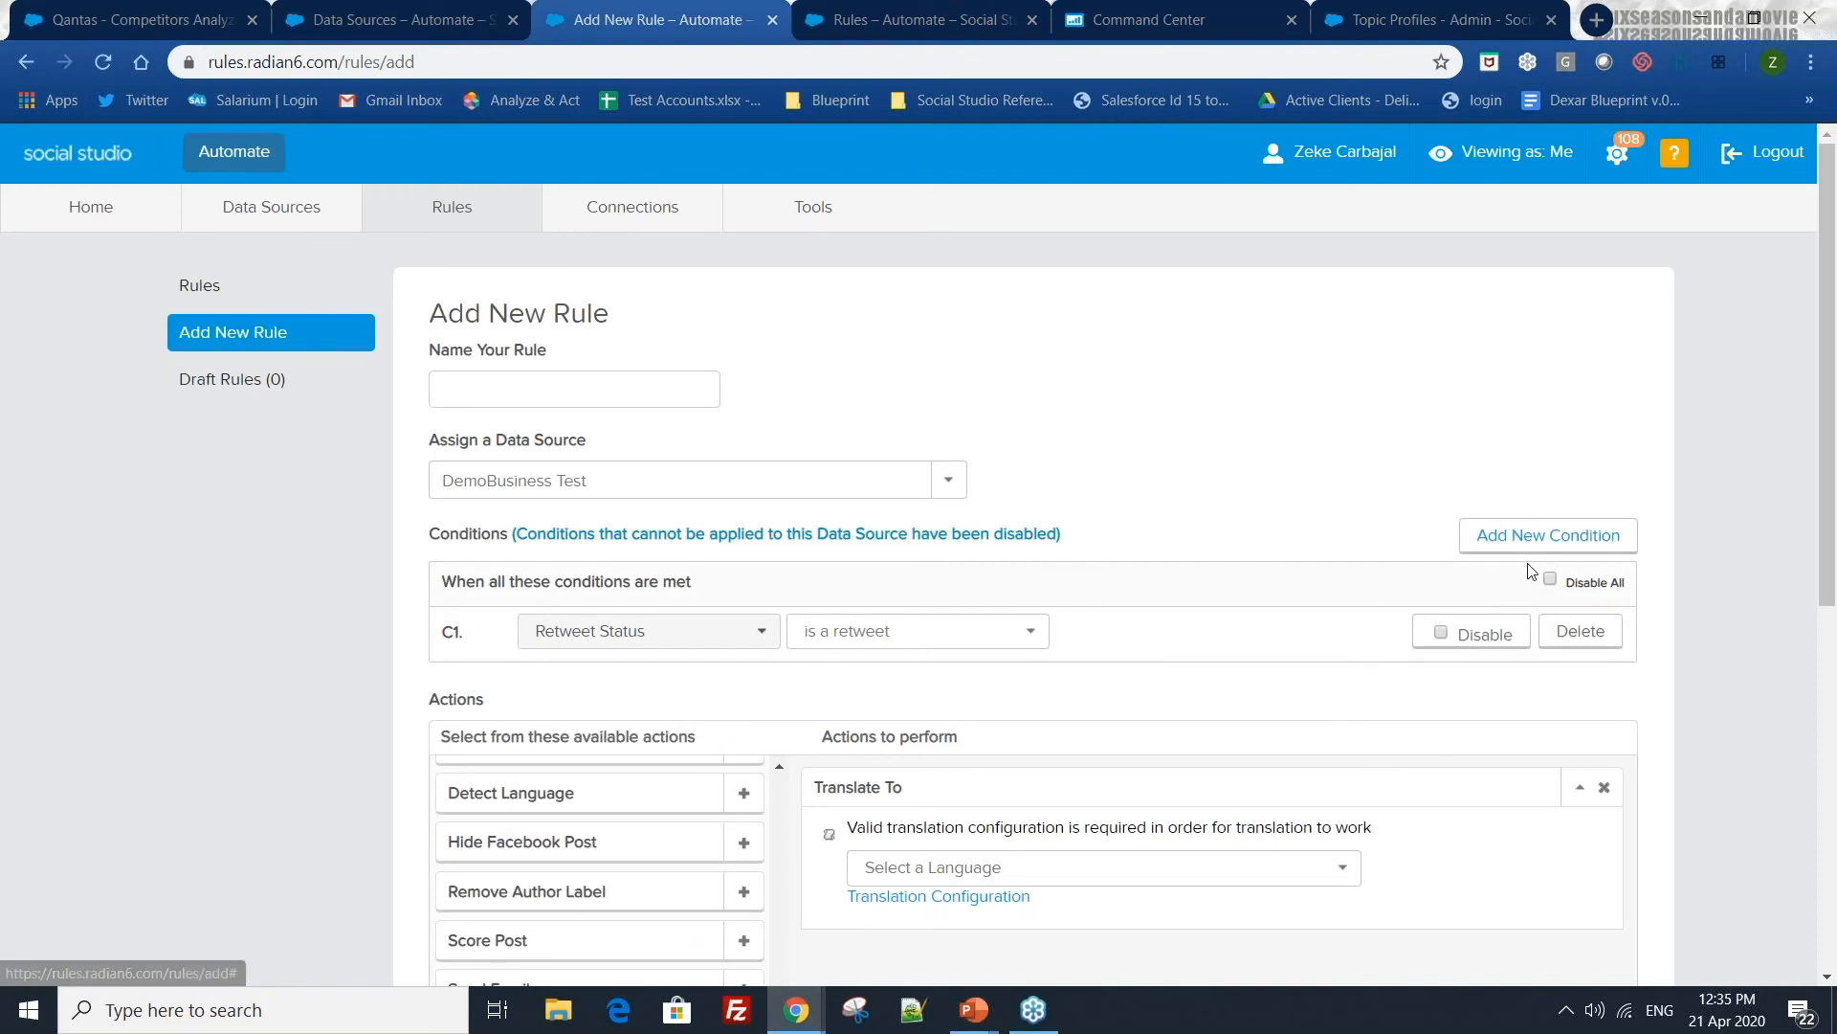
click(1532, 537)
click(948, 632)
click(926, 698)
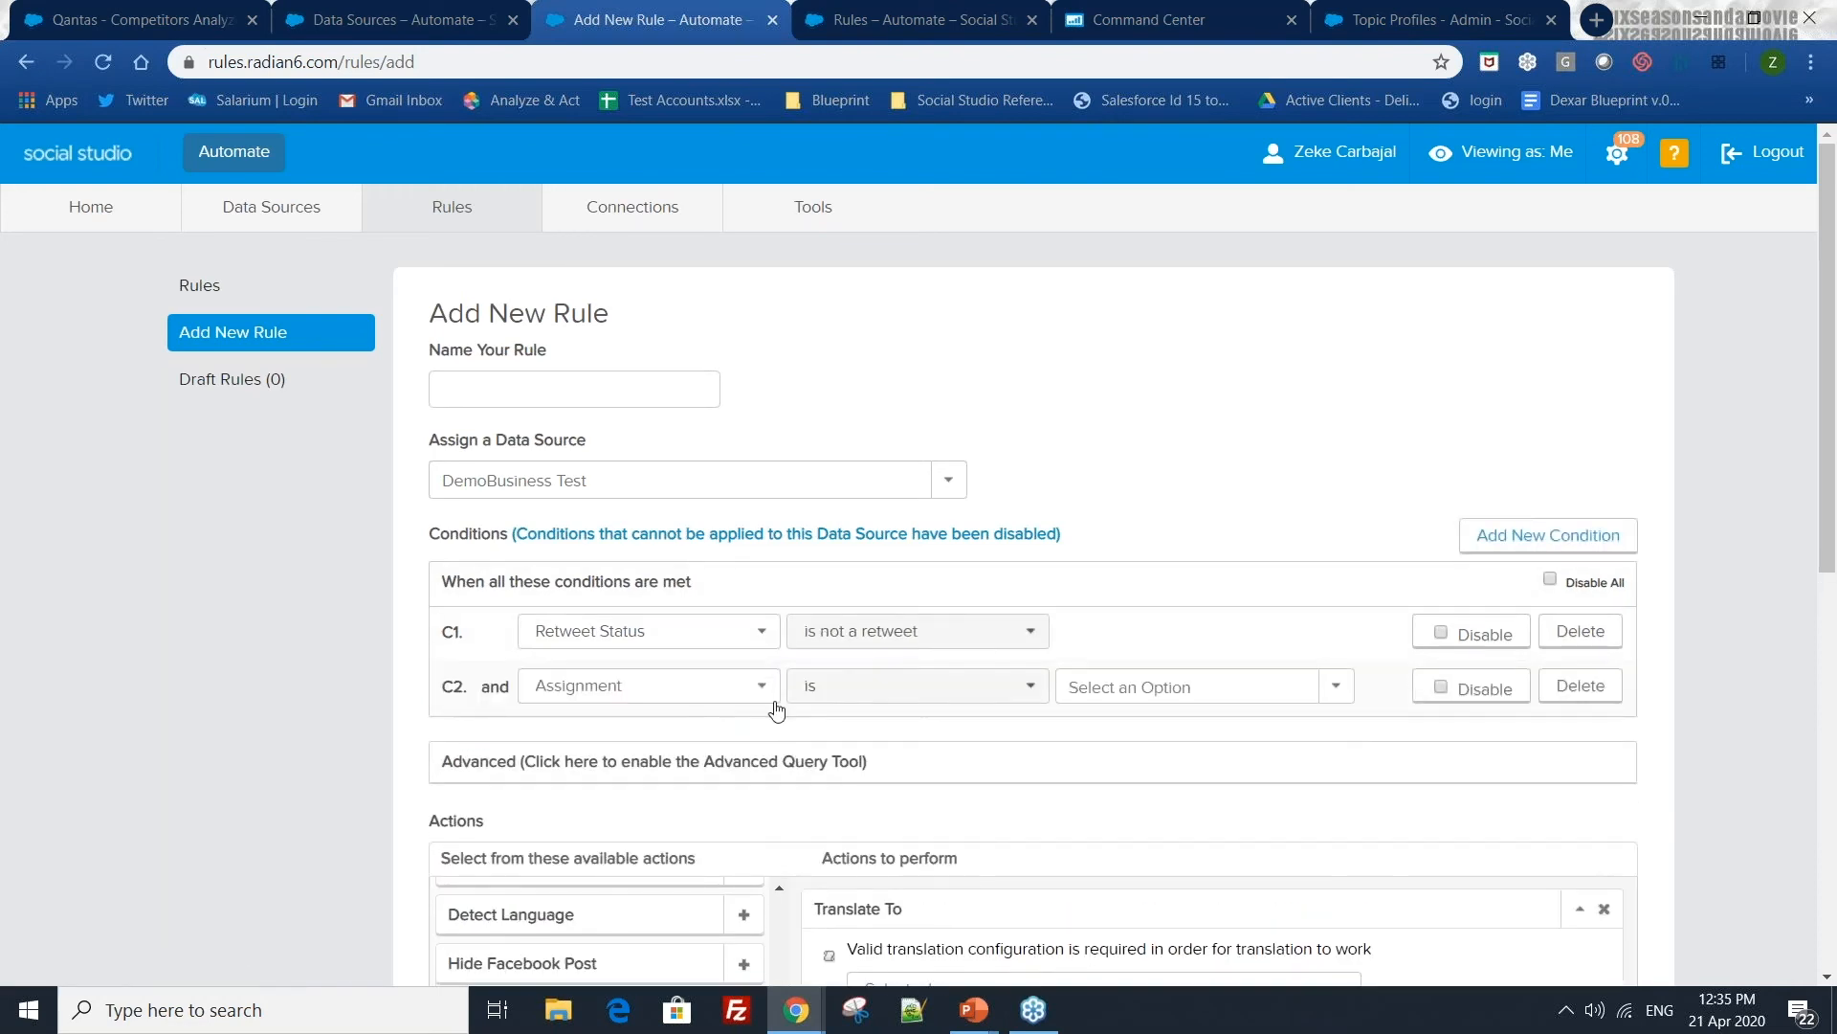
- Set the second condition to Sentiment "is equal to" Negative
click(720, 699)
scroll(728, 790, down, 1)
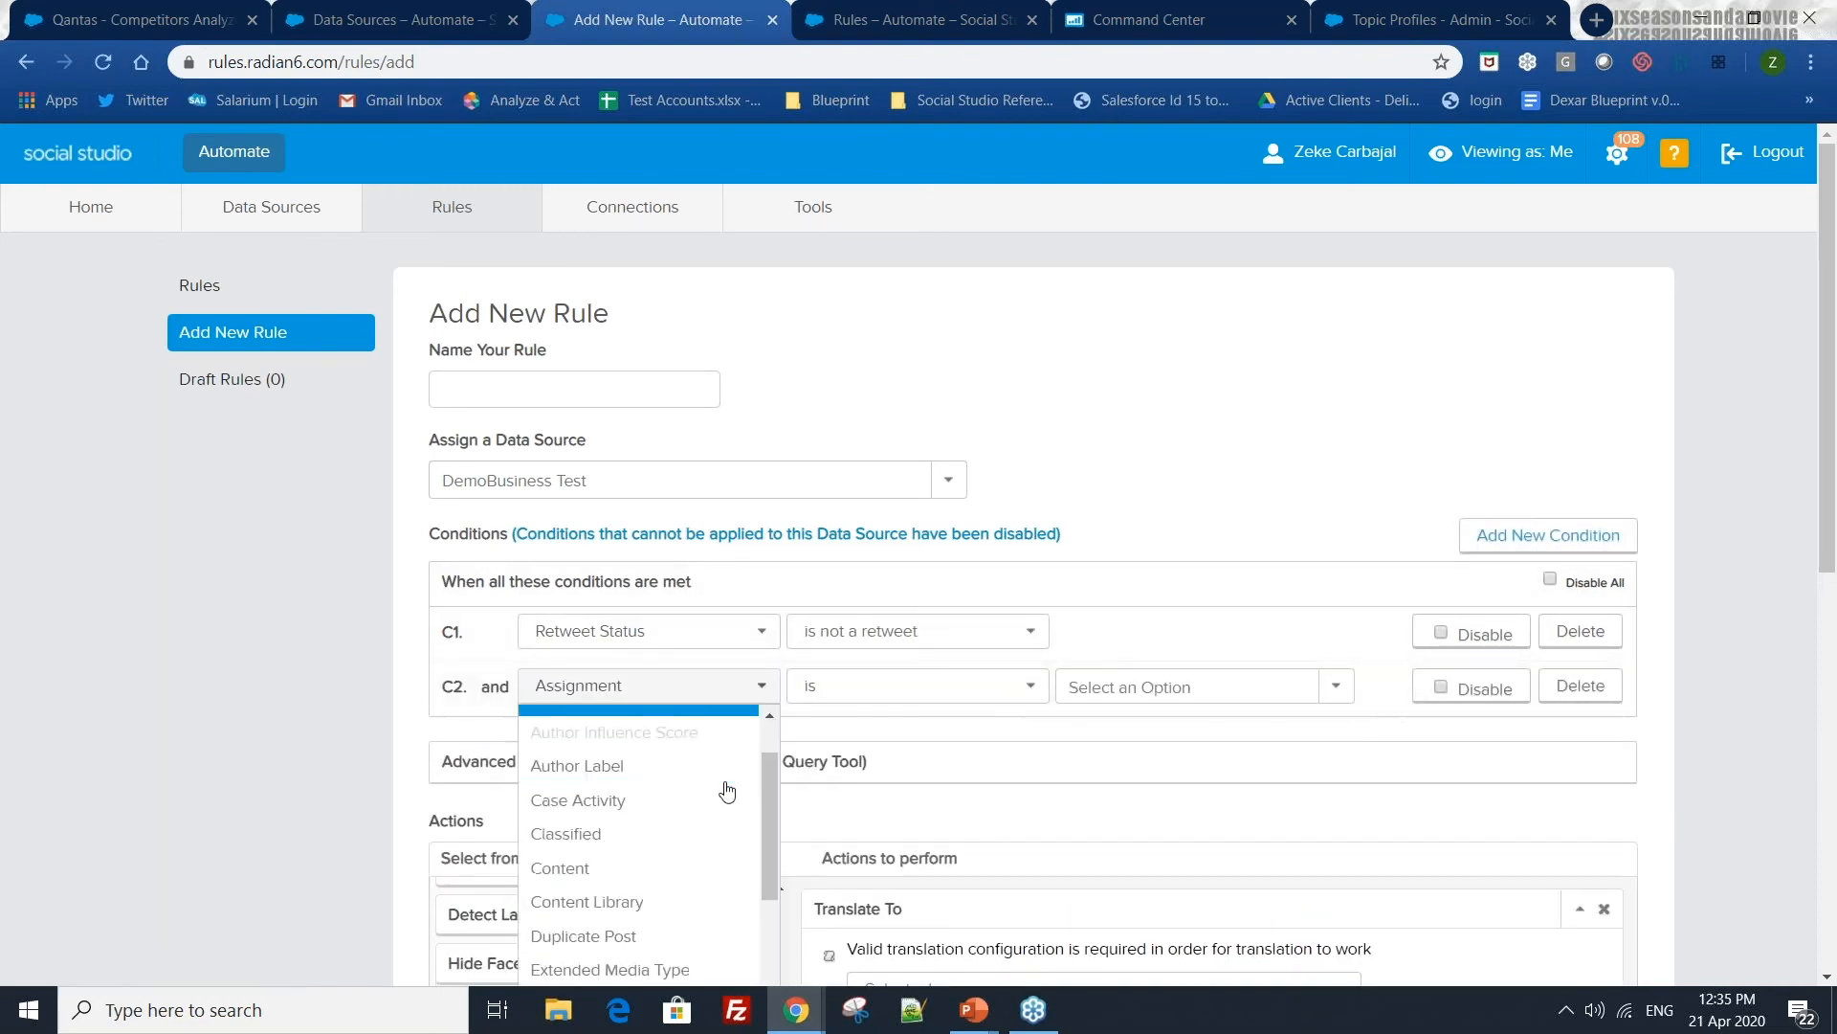
scroll(727, 790, down, 5)
scroll(938, 795, down, 3)
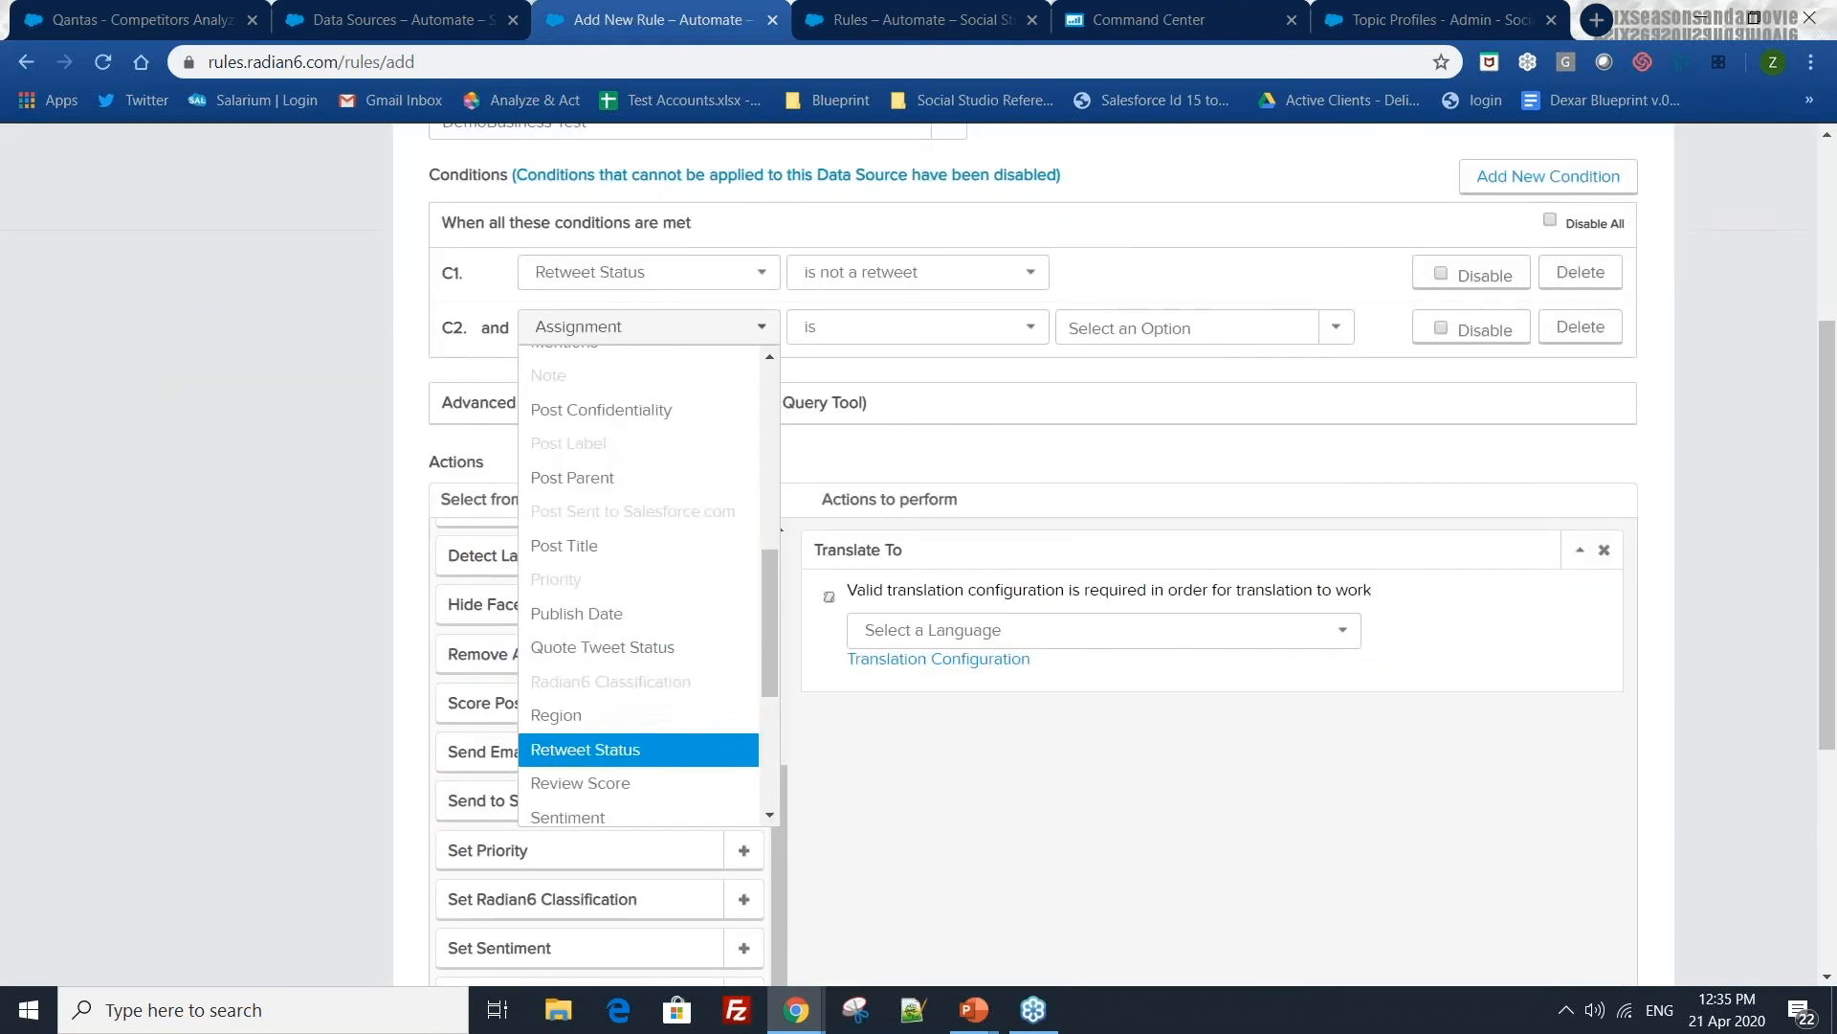
scroll(708, 680, down, 3)
click(665, 580)
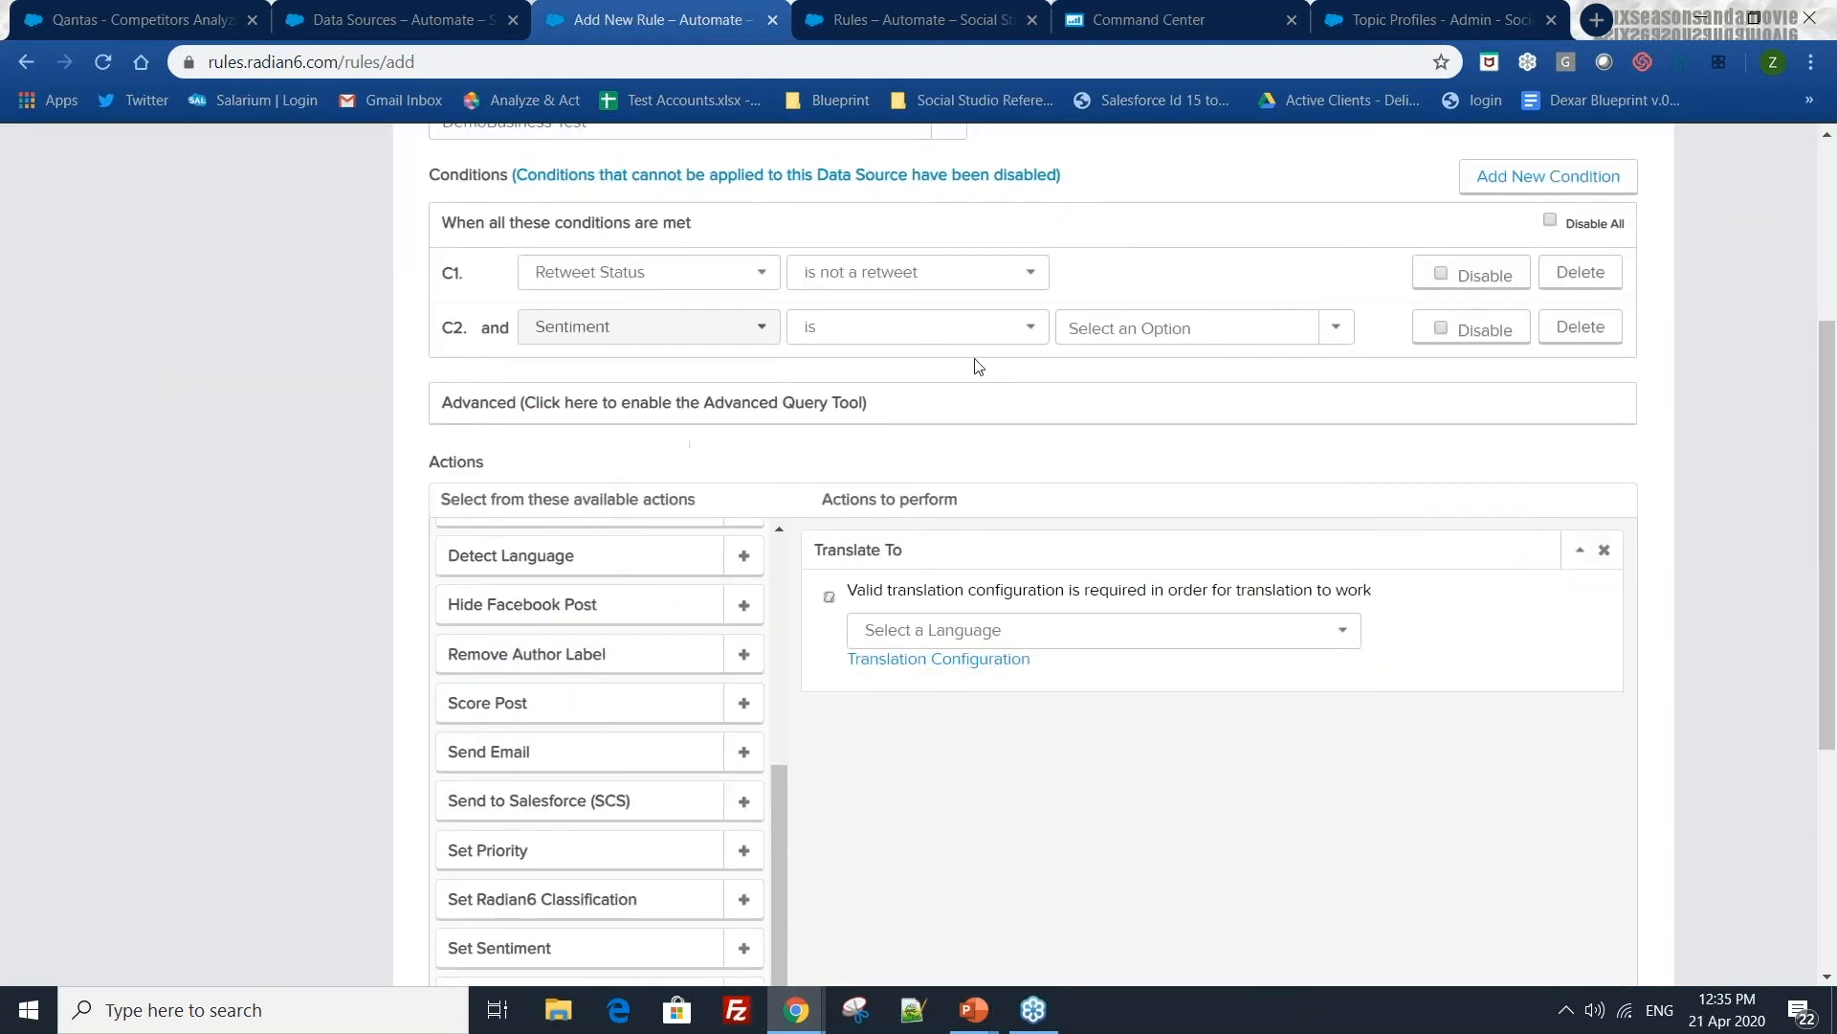
click(1029, 326)
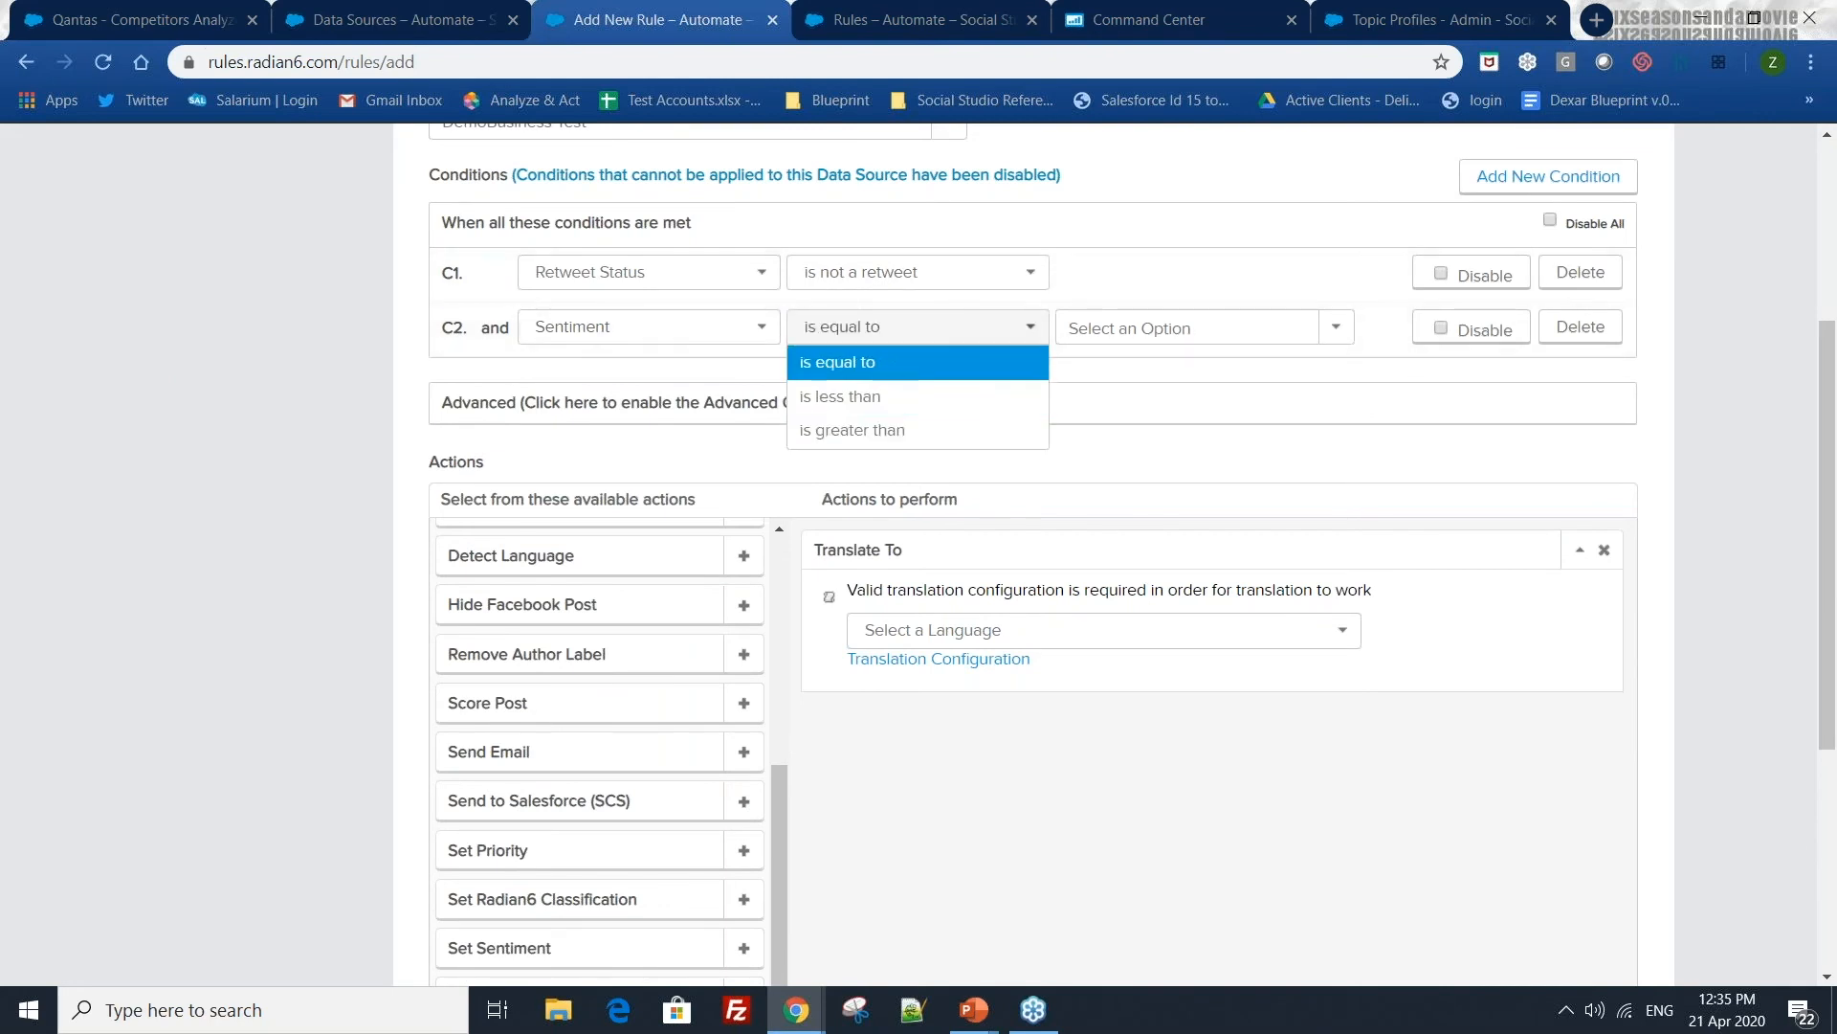
click(1069, 365)
click(1357, 332)
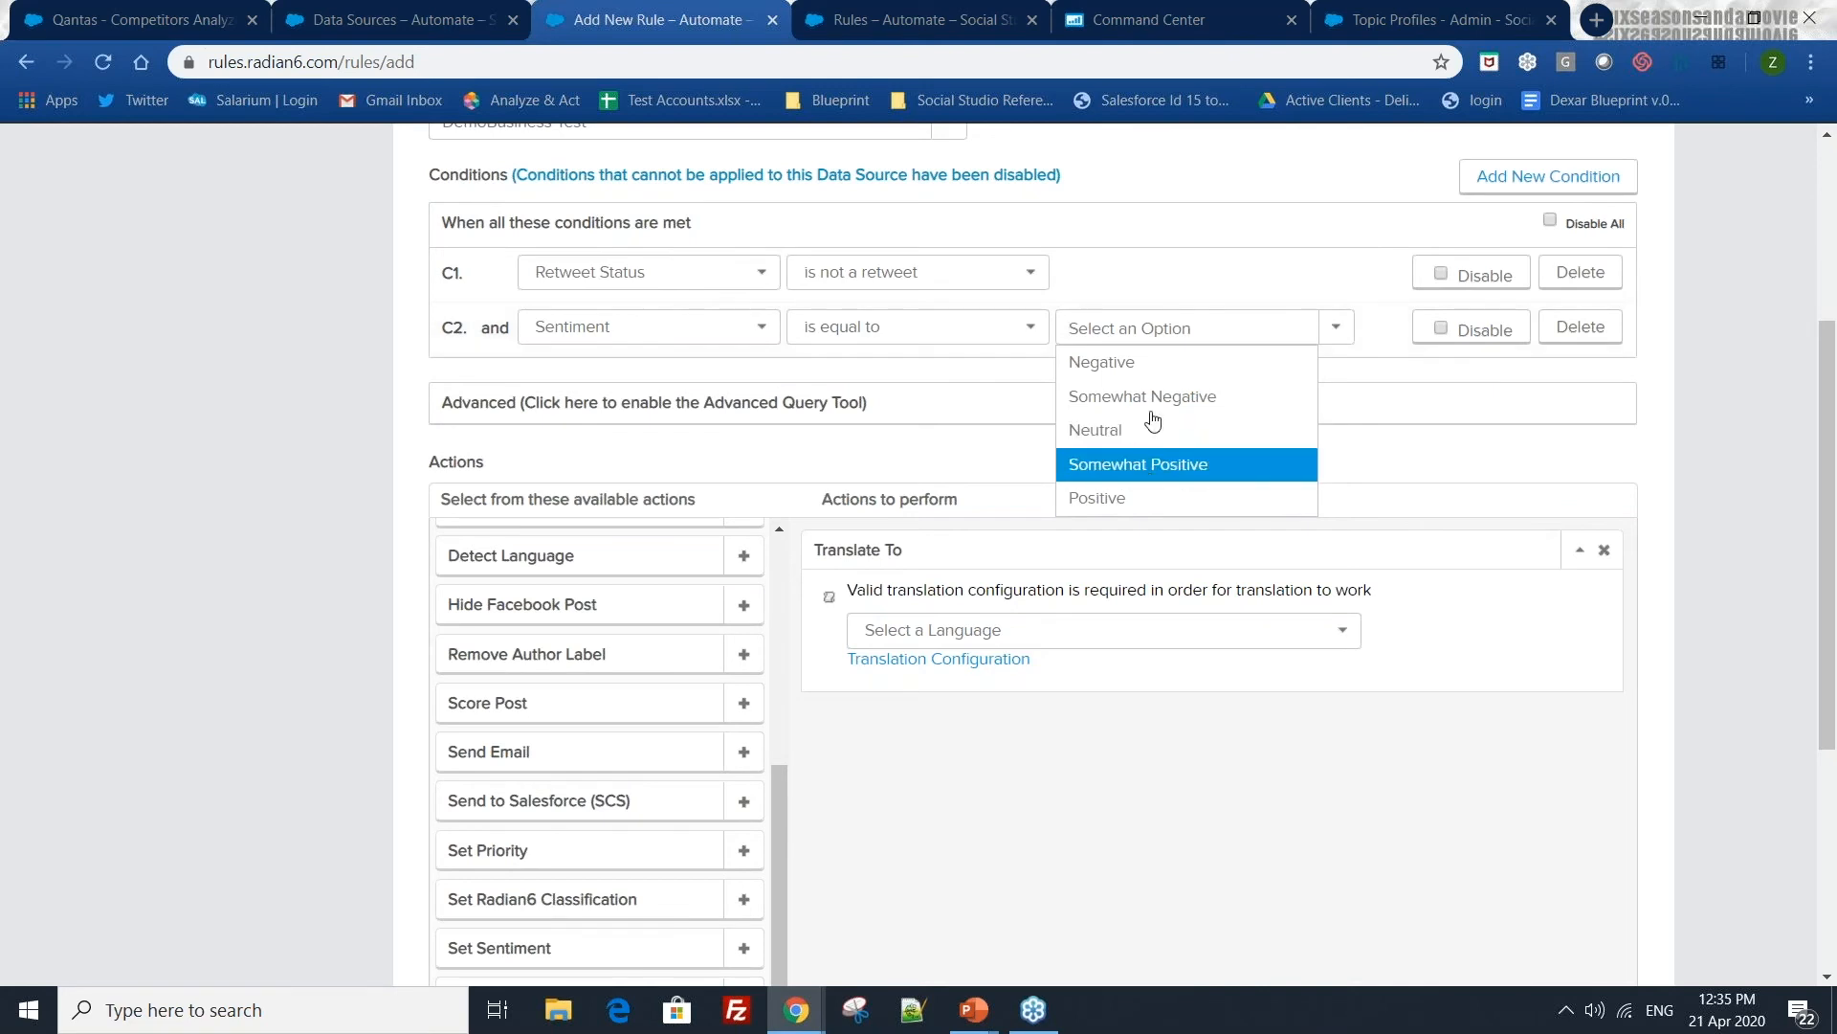
click(1158, 363)
- Name the rule "Crisis Posts"
scroll(1349, 400, up, 1)
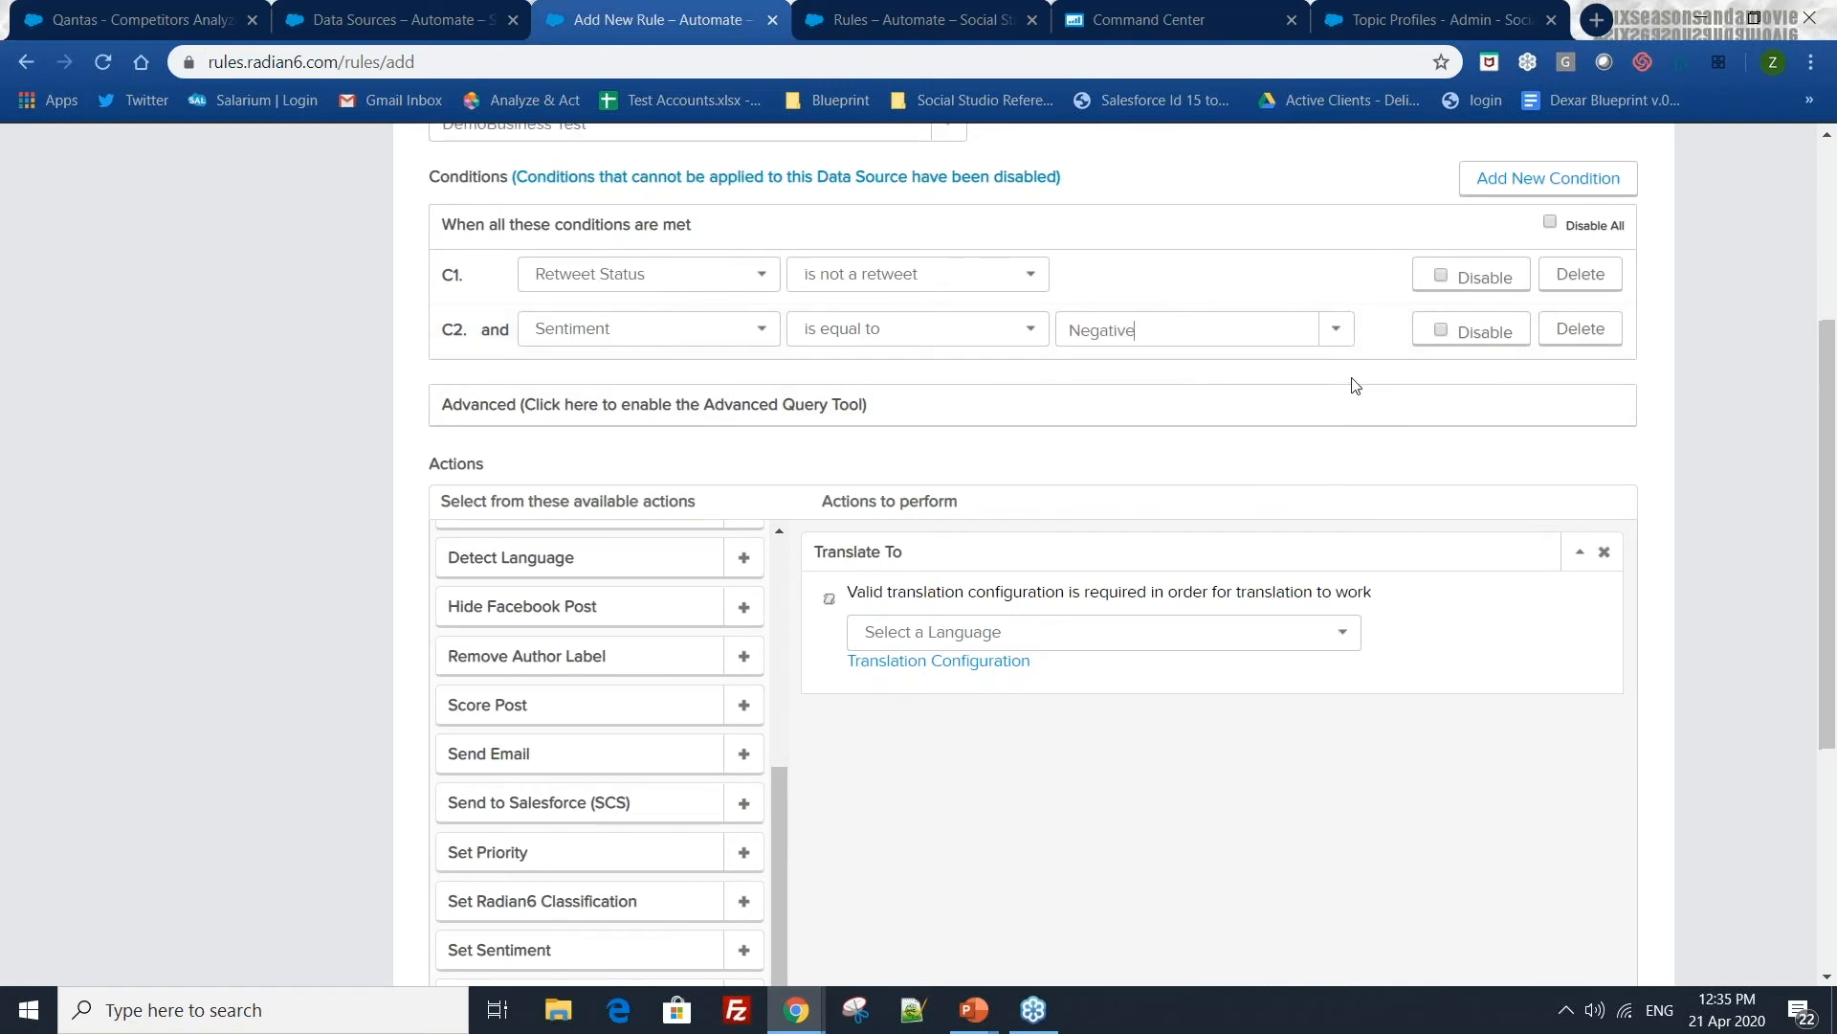
scroll(1350, 400, up, 2)
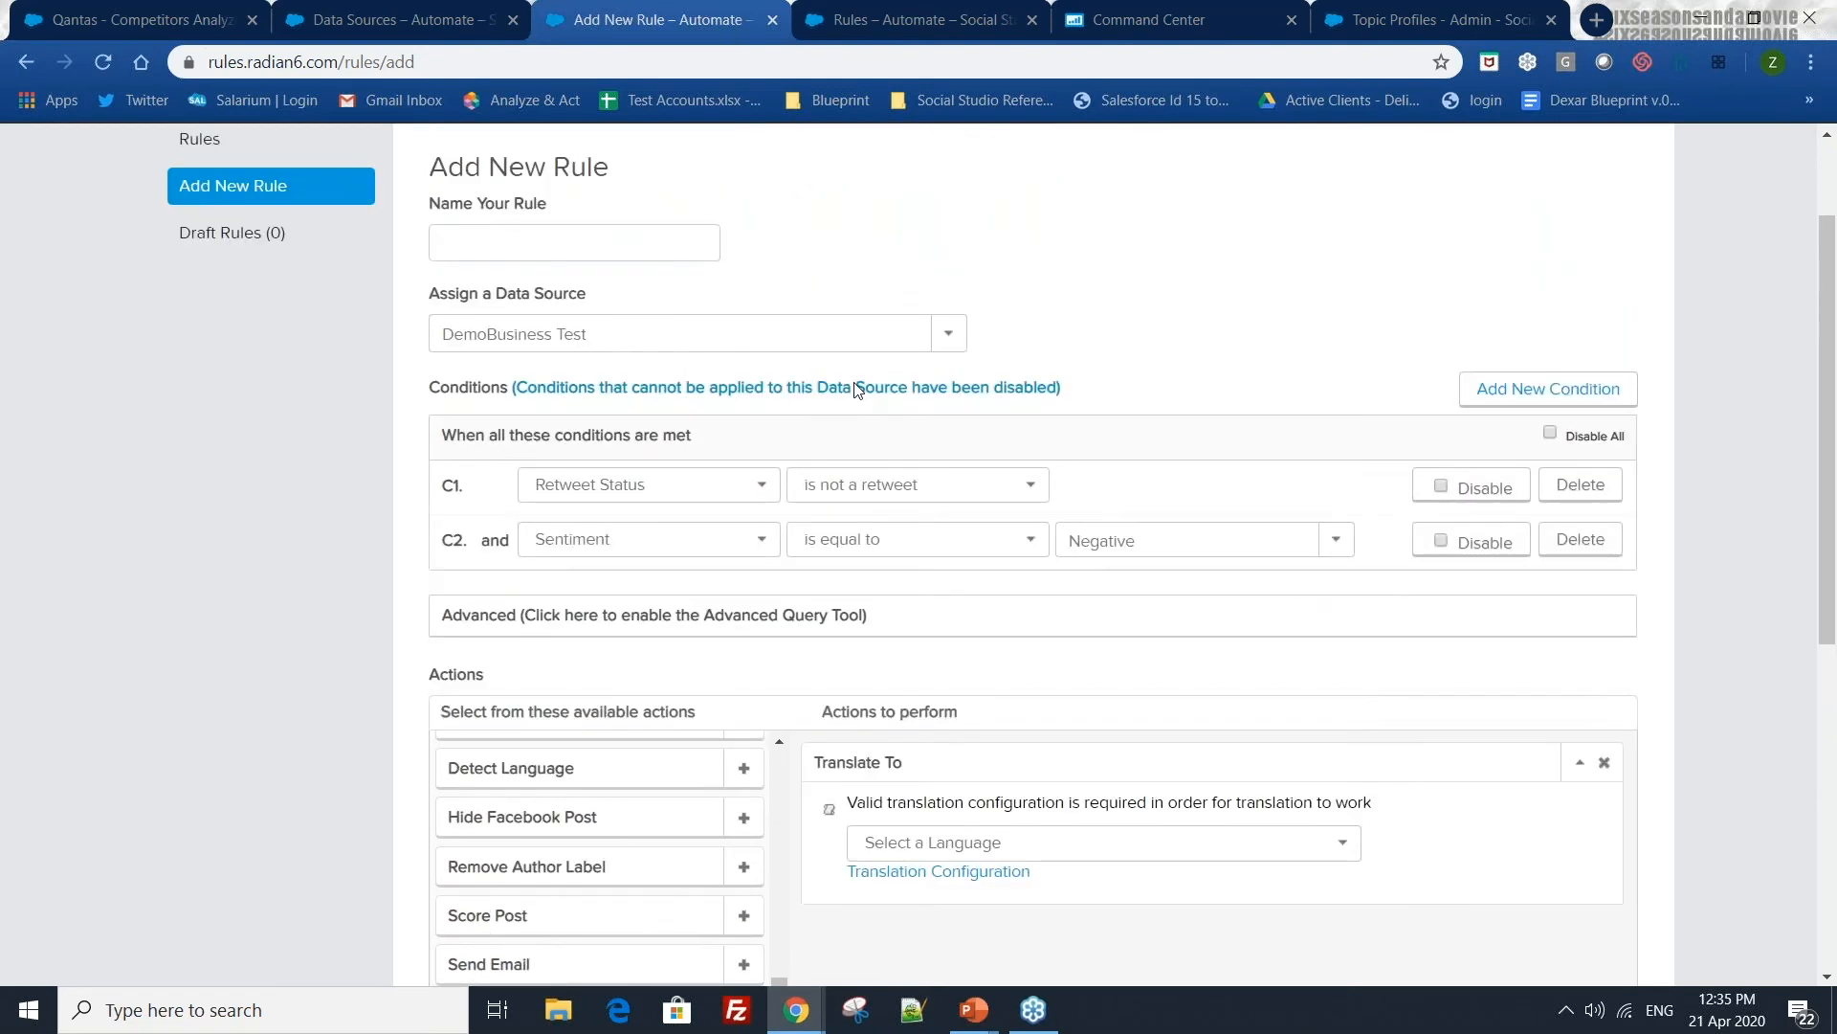
click(623, 387)
text(Crisis)
click(766, 413)
- Add a third condition where Author Label "is" Celebrity
click(1548, 535)
scroll(826, 765, down, 1)
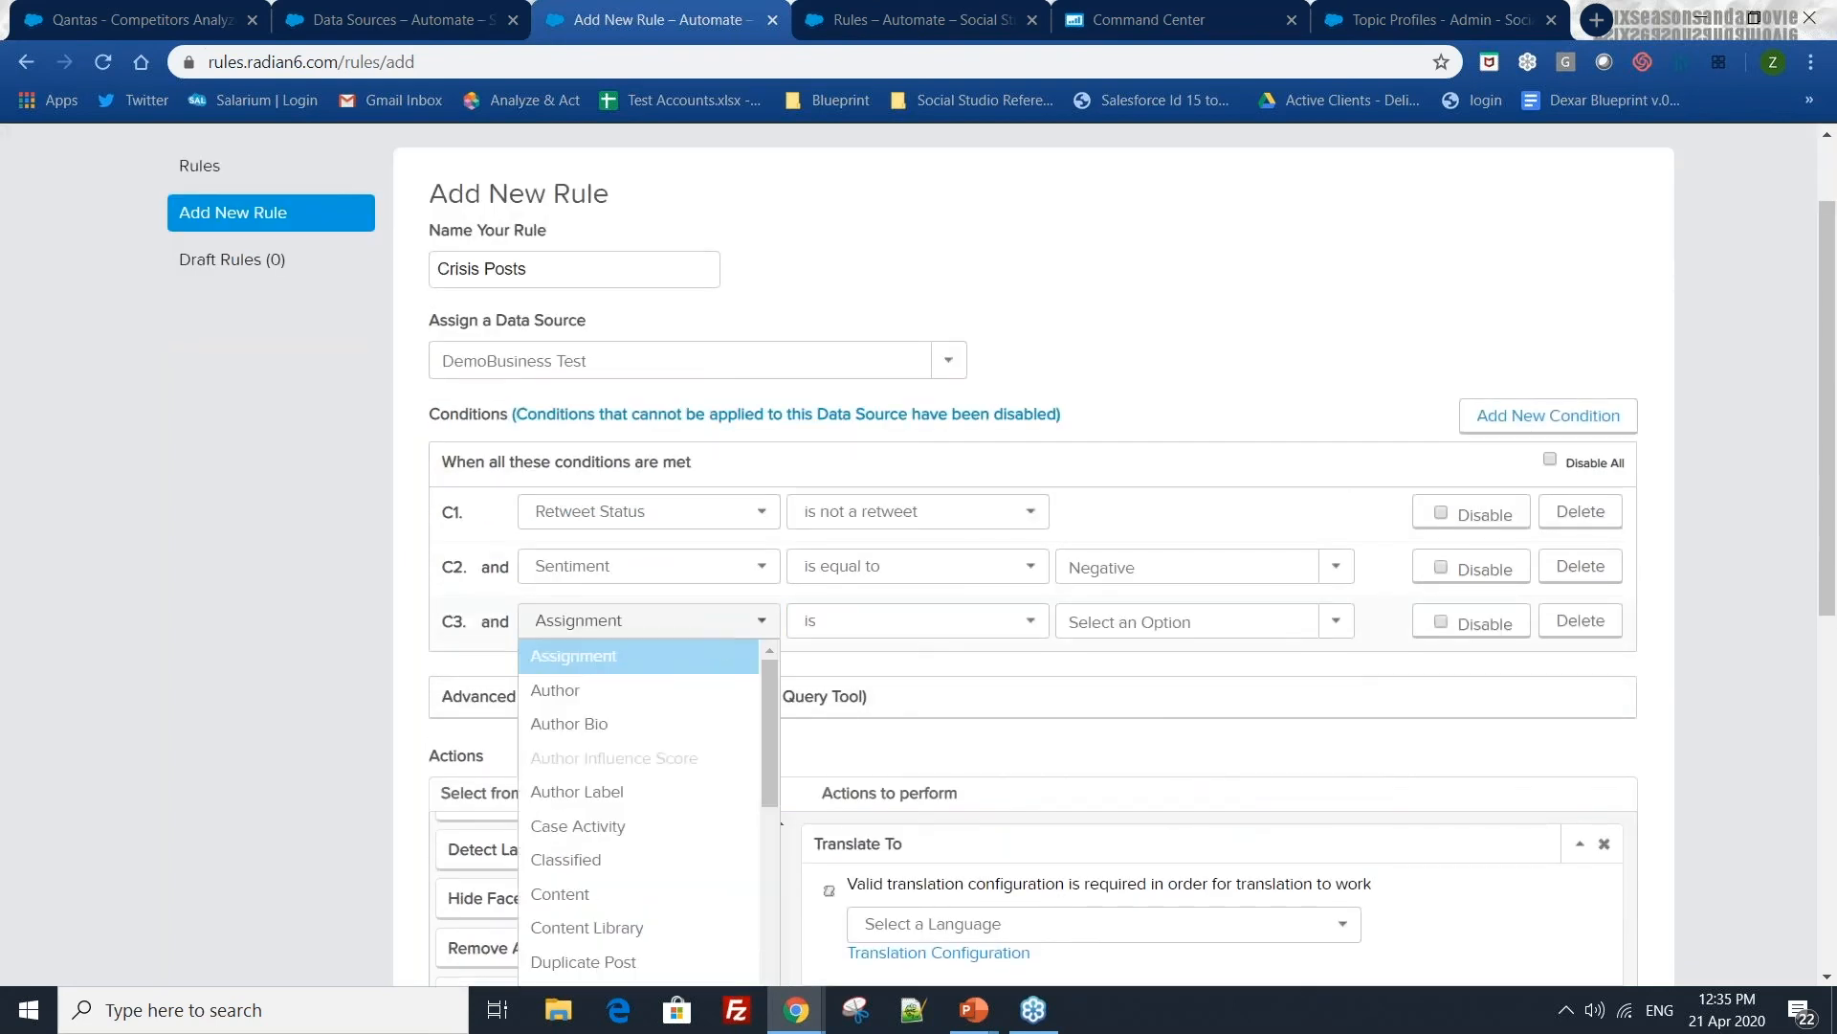
click(660, 791)
click(1016, 631)
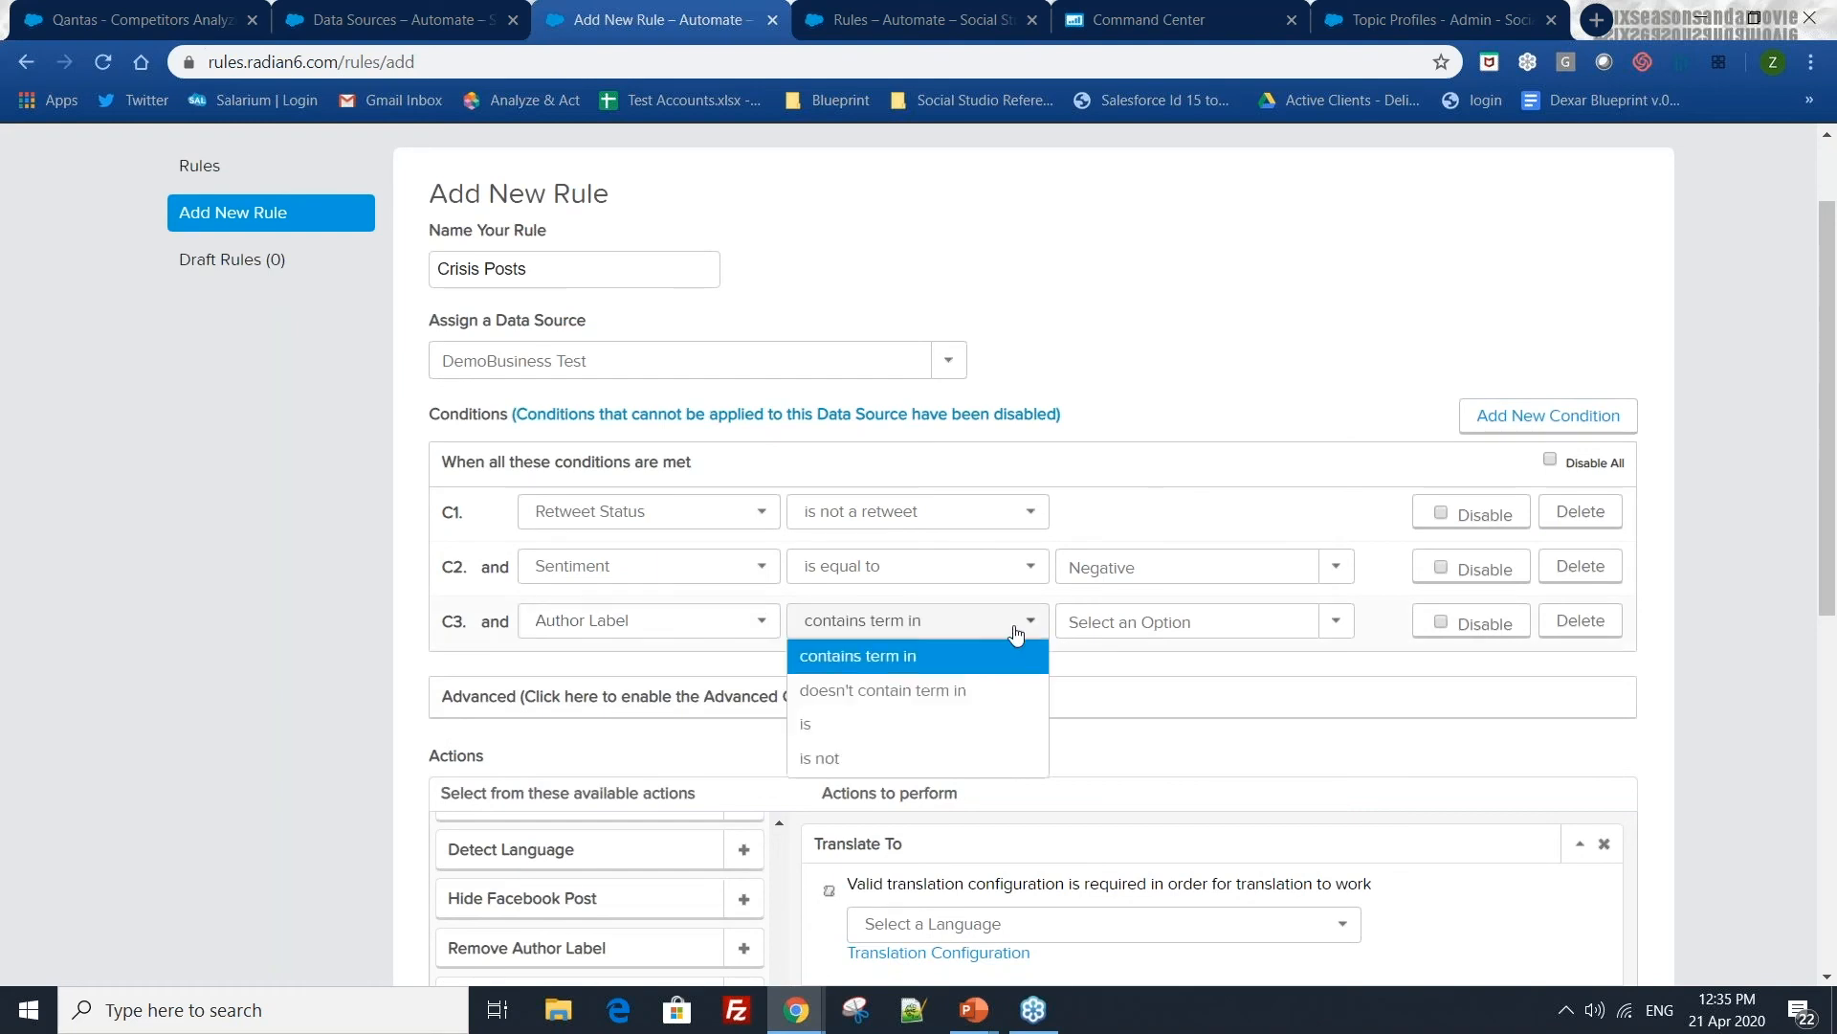
click(890, 737)
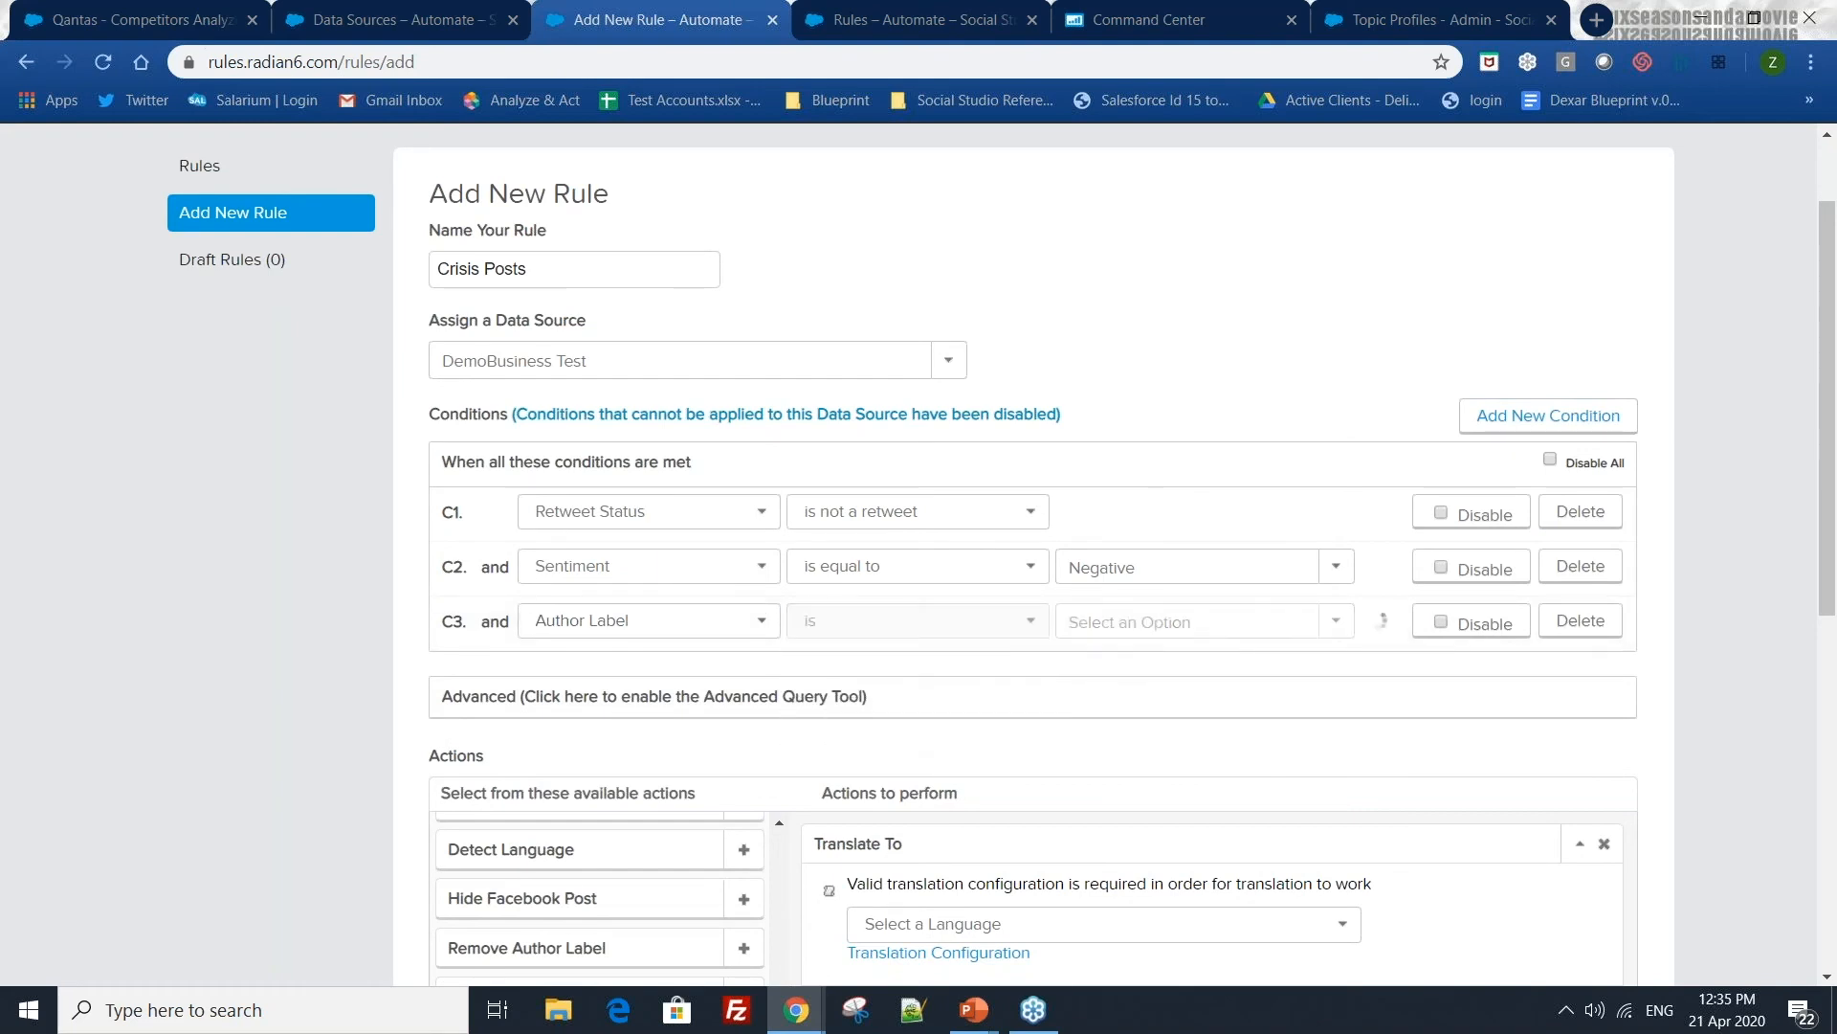
click(1180, 615)
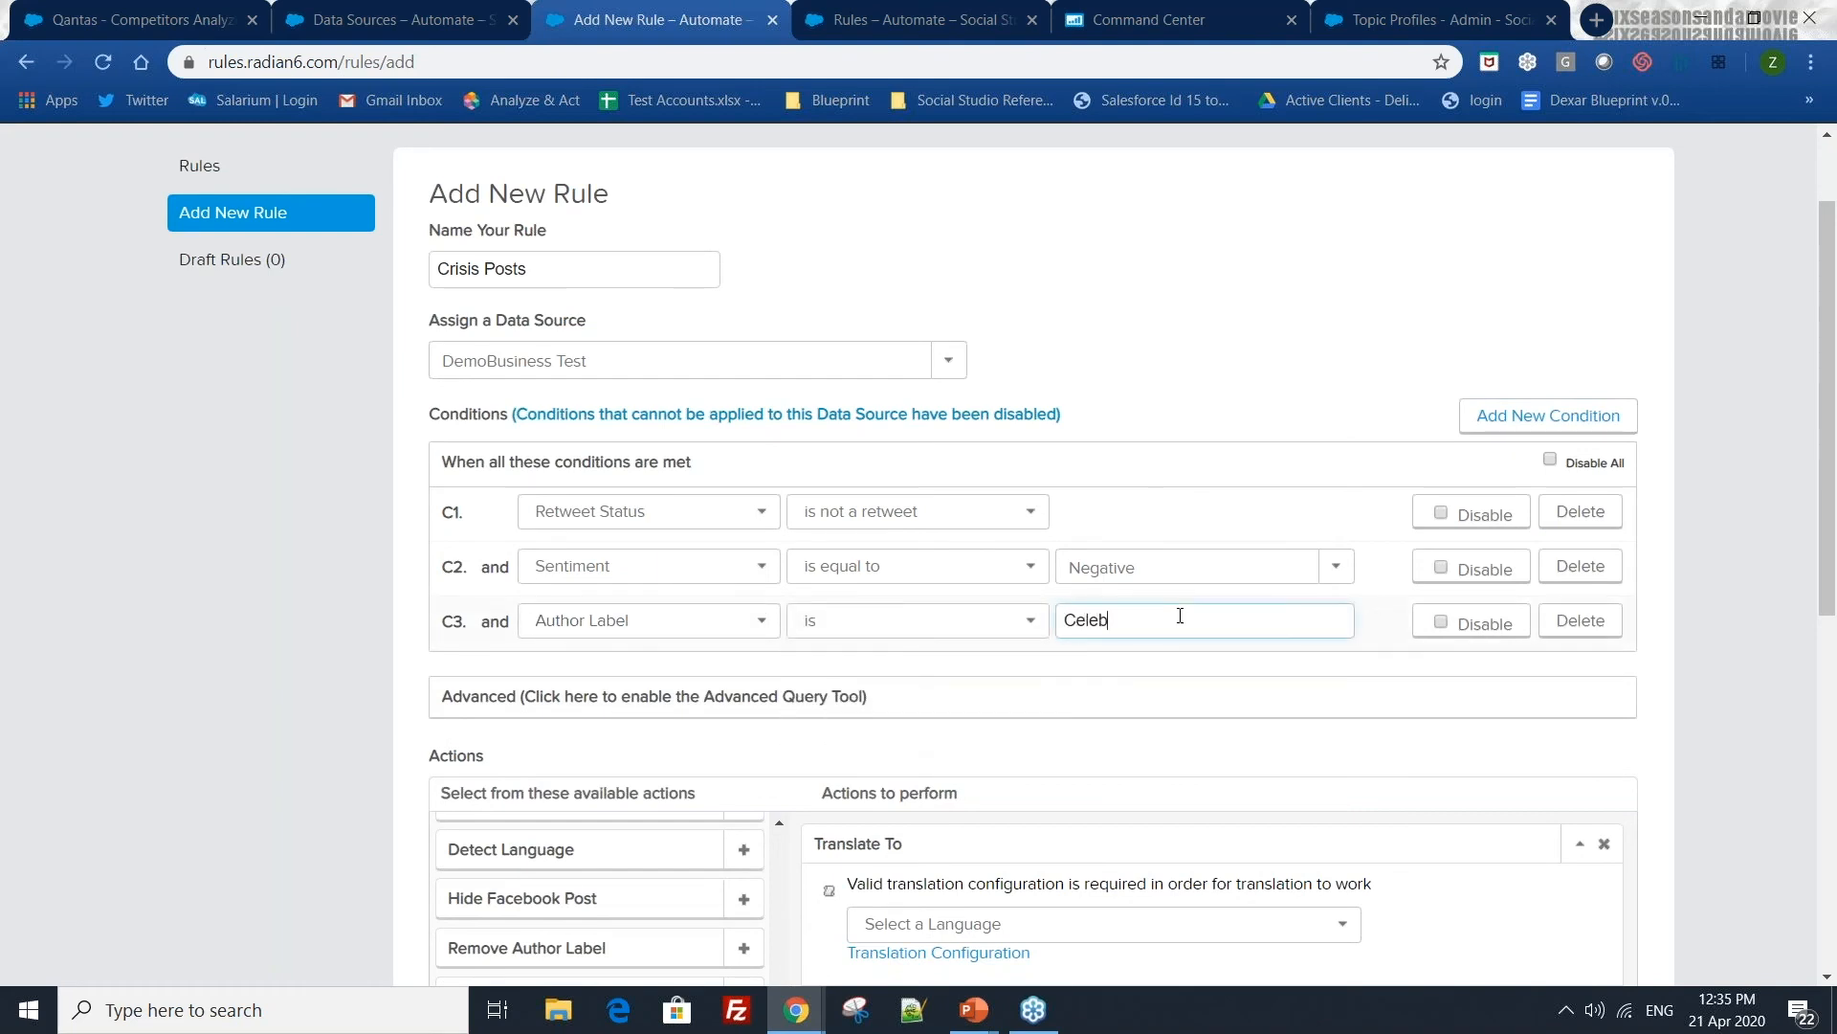
click(1183, 640)
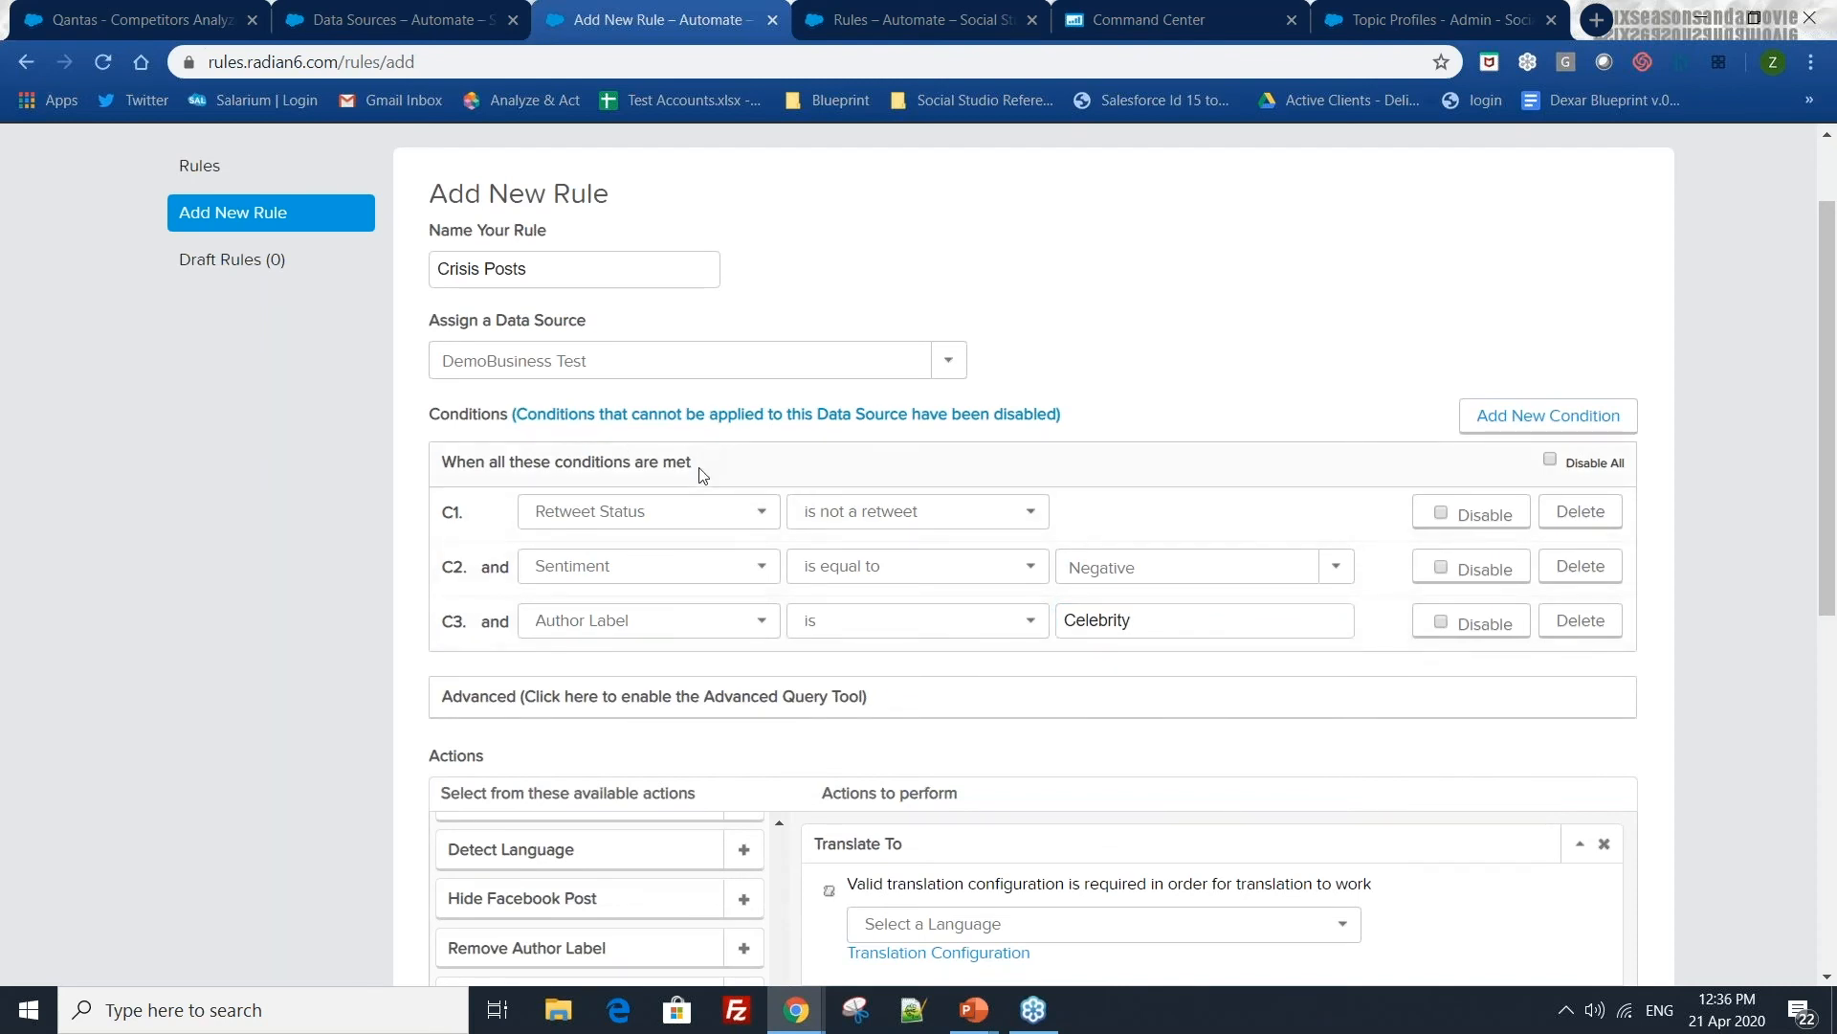
- Enable the Advanced Query Tool and add a fourth condition where Author Label "is" Stakeholder
click(657, 706)
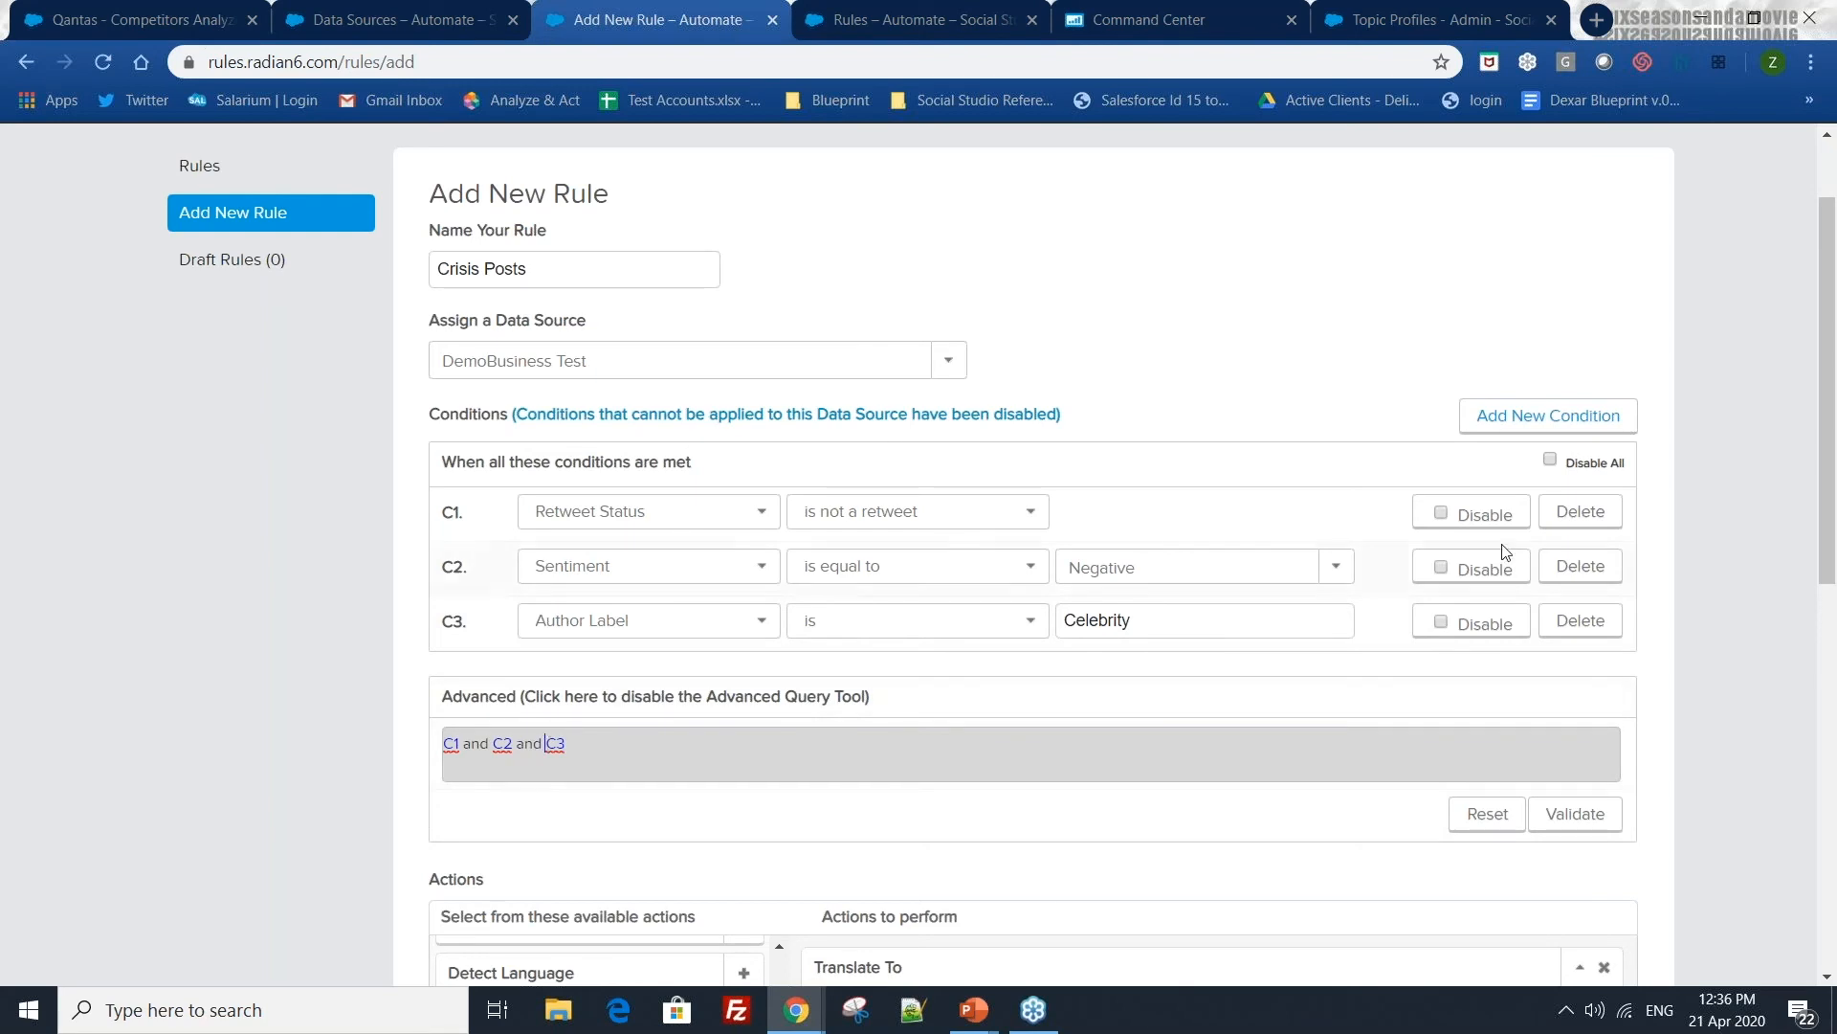
click(1548, 417)
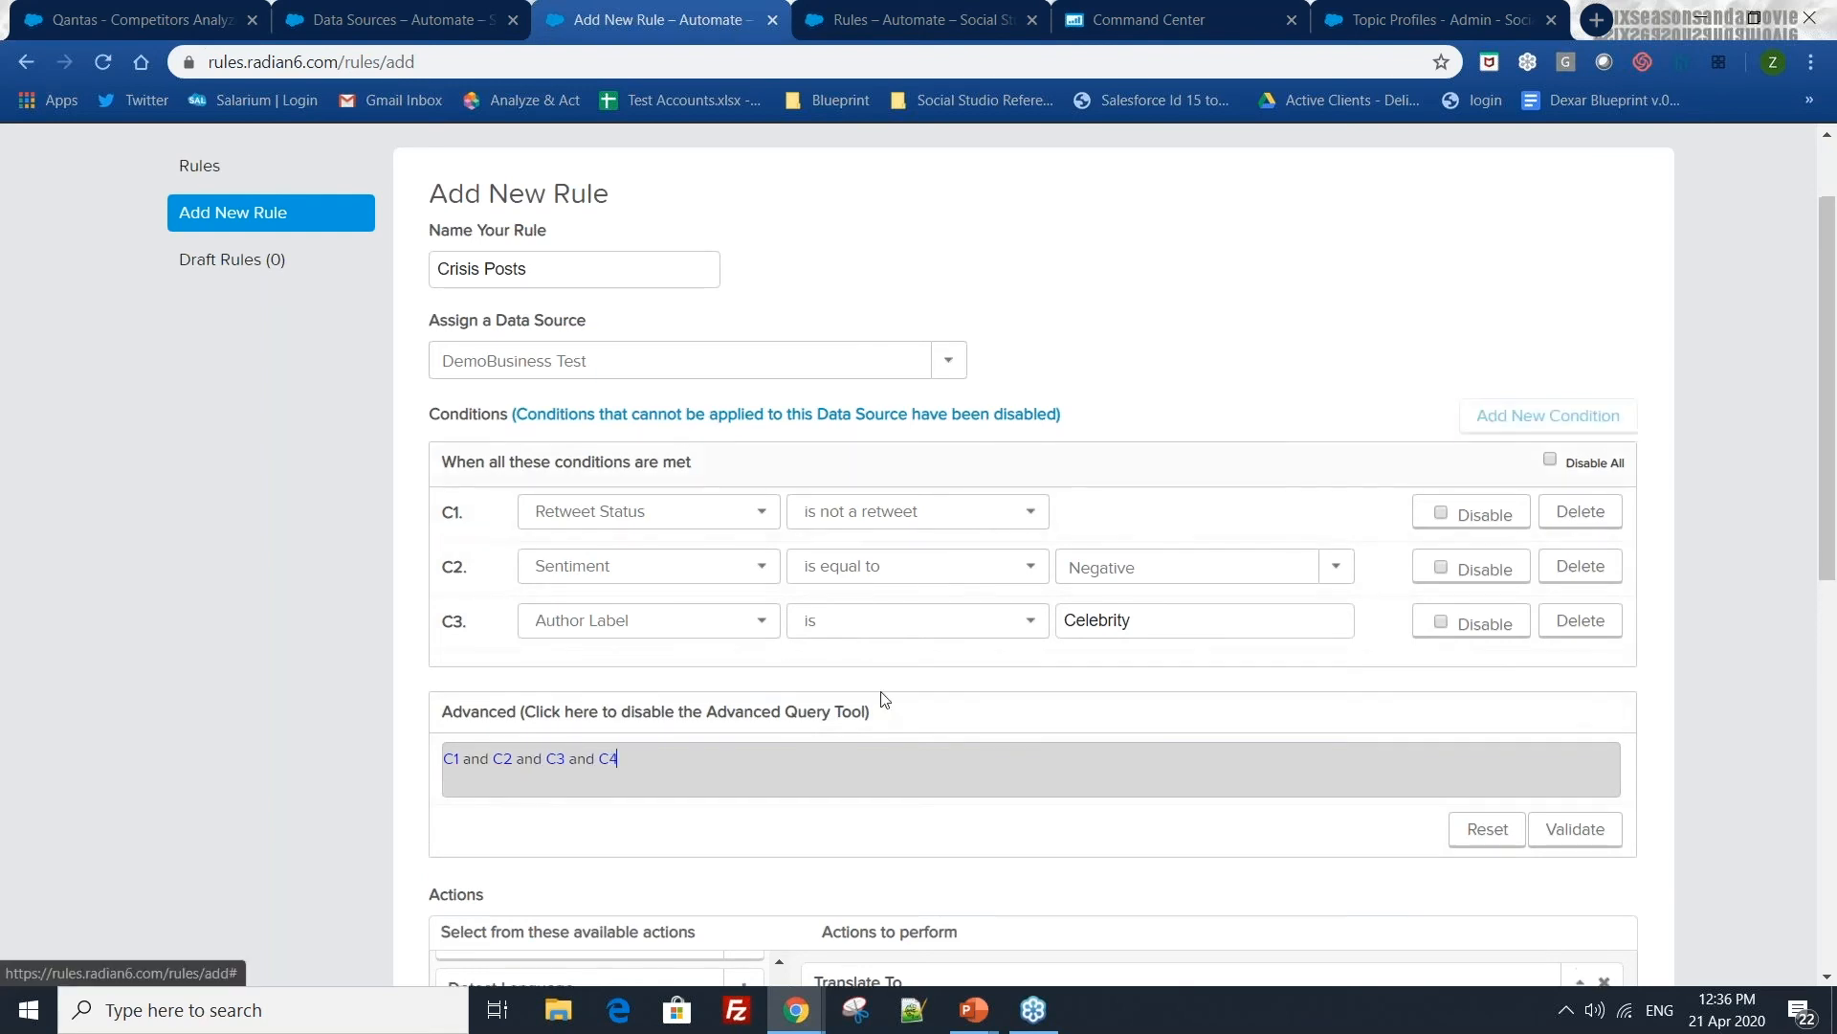
click(682, 673)
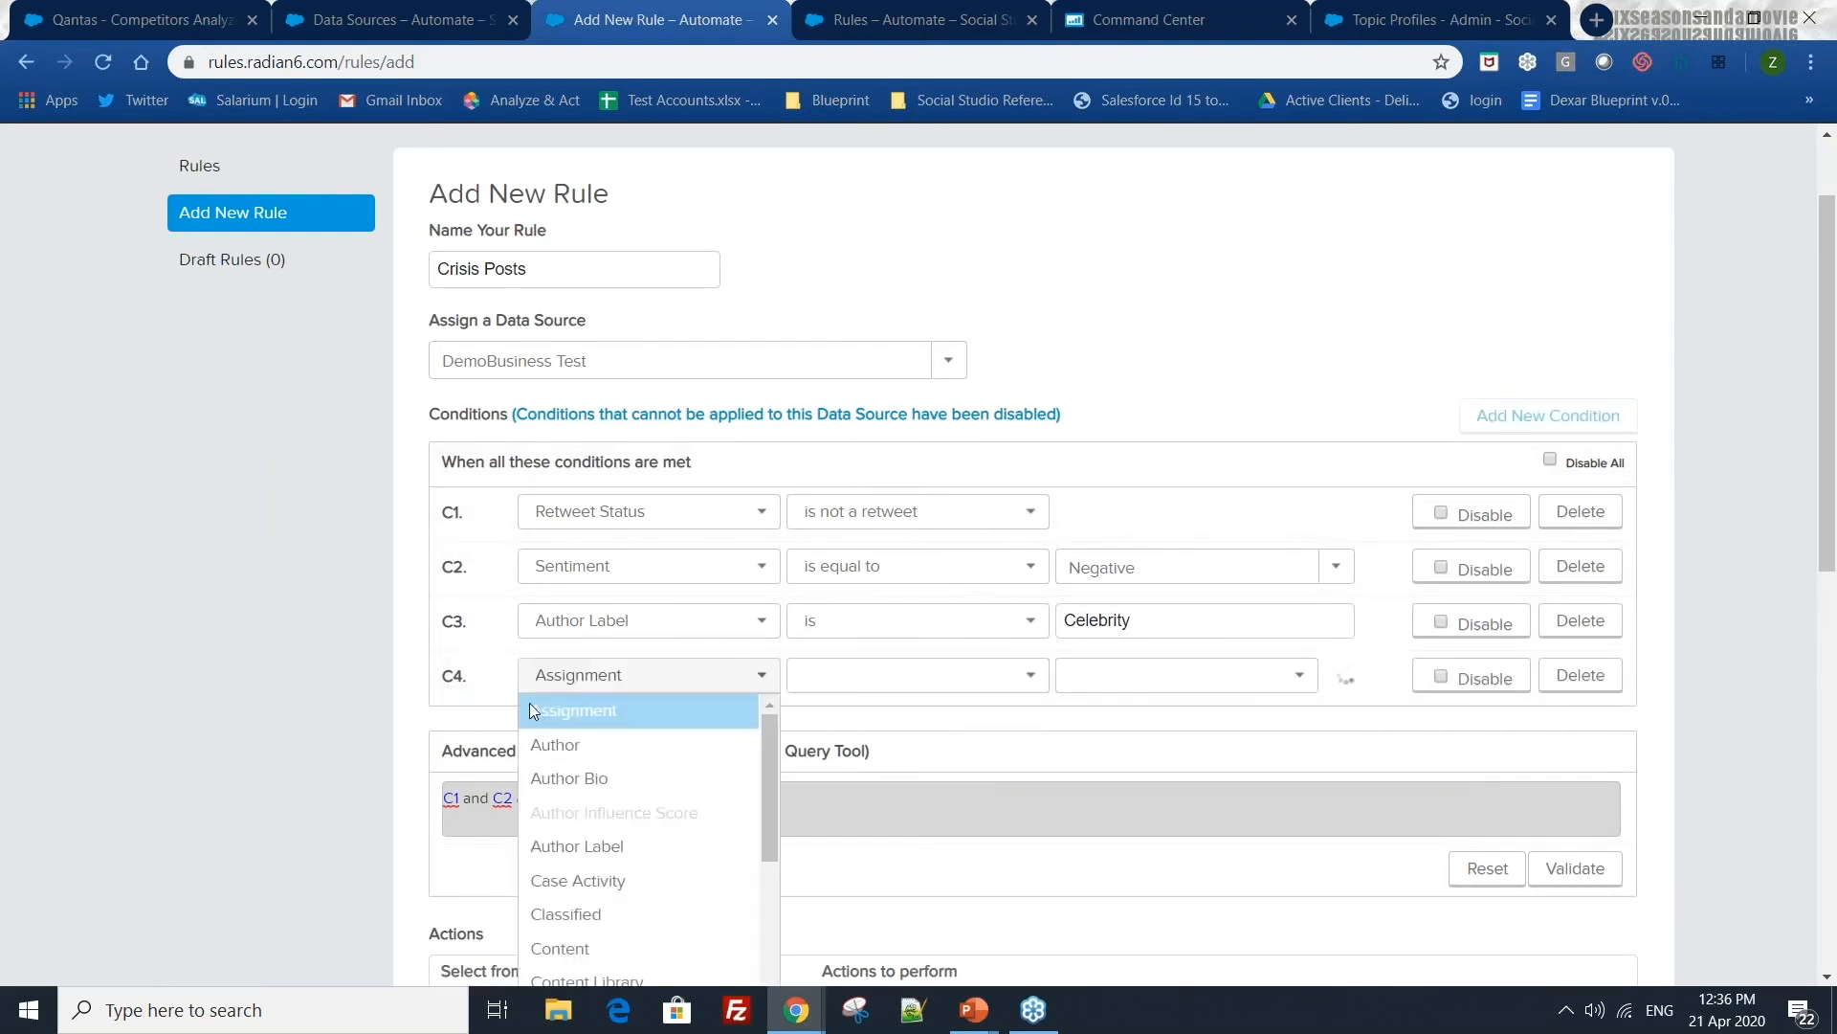
click(627, 846)
click(933, 681)
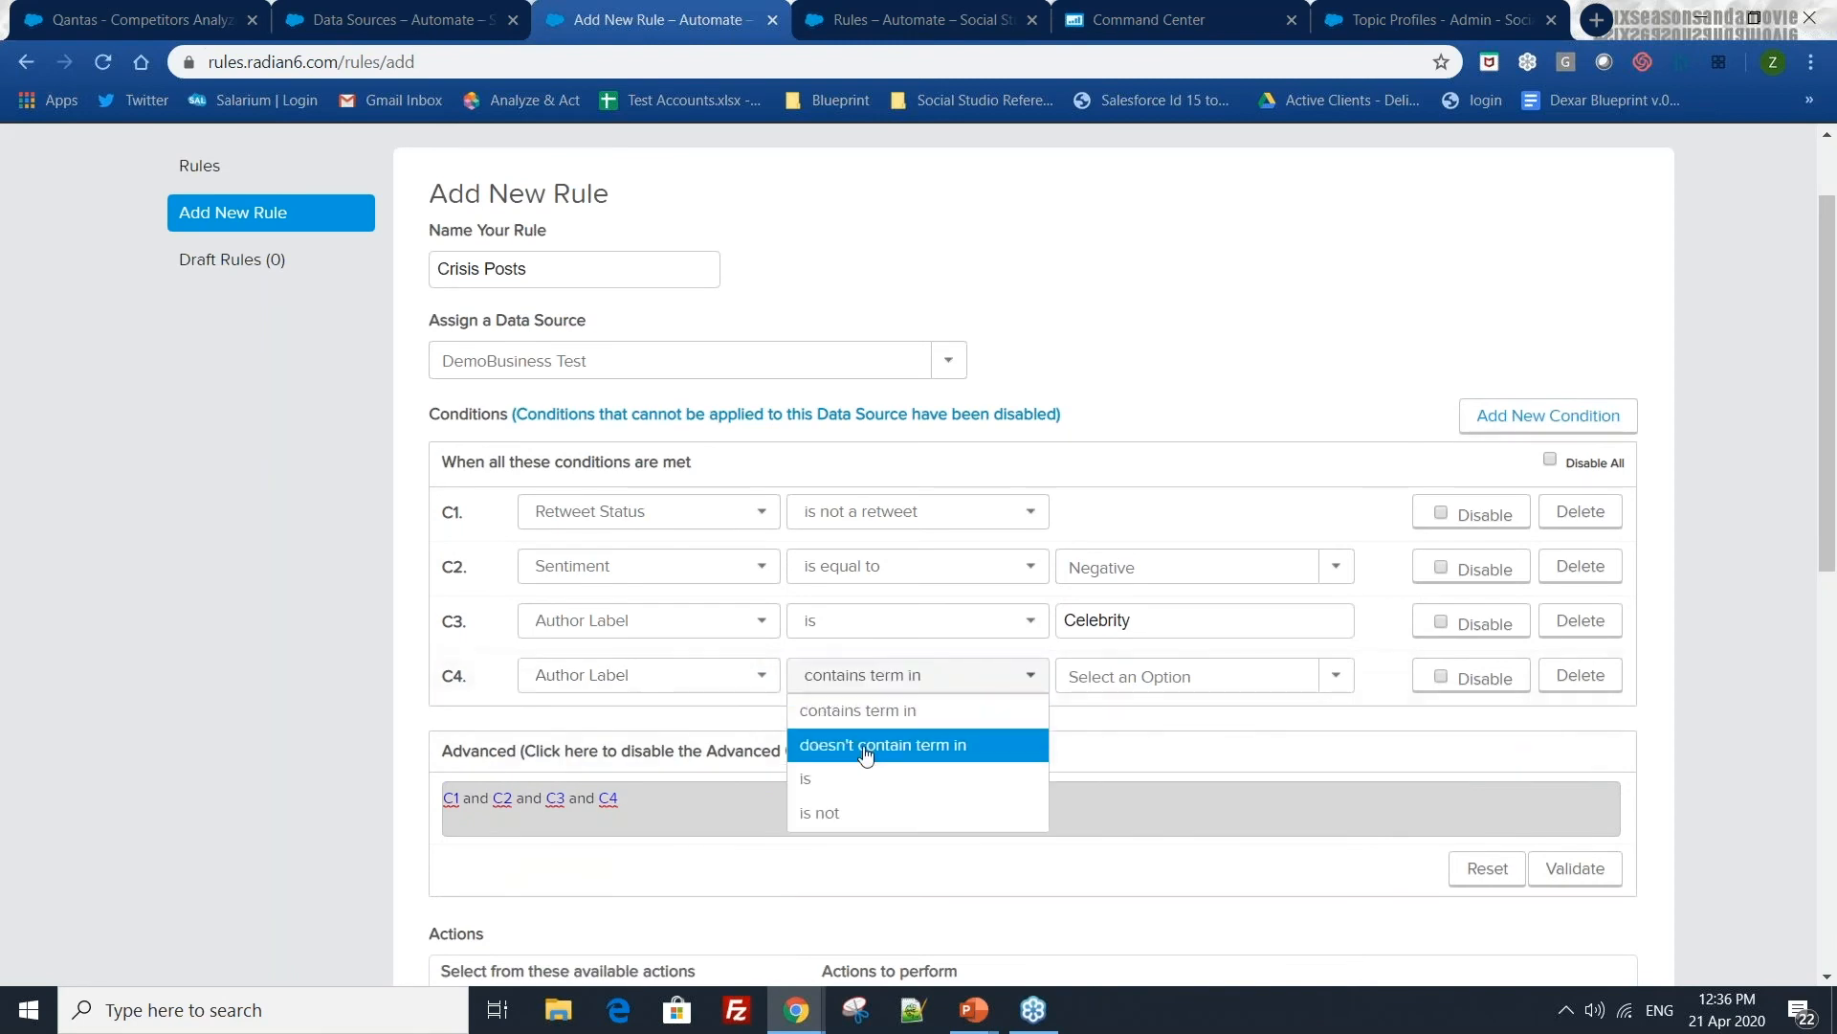
click(820, 778)
click(1093, 672)
text(Stakeholder)
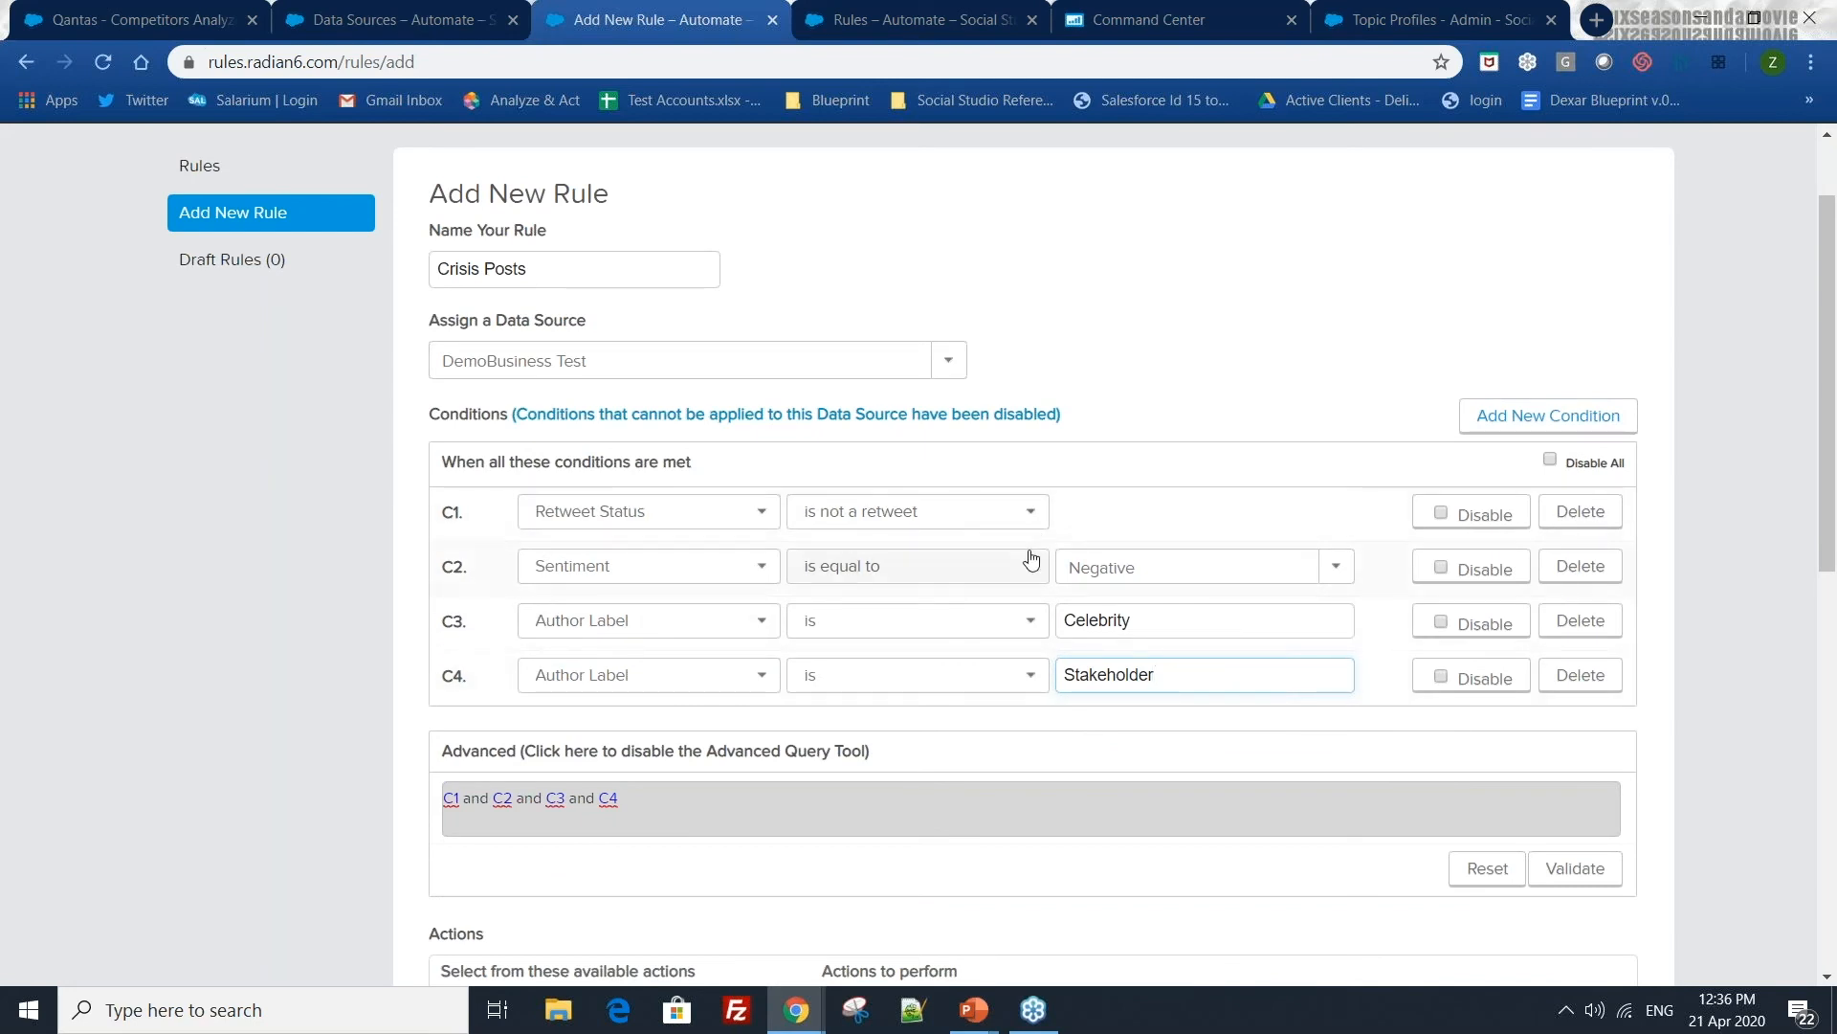
- Edit the advanced query to "C1 and C2 and (C3 or C4)" and validate it
click(549, 798)
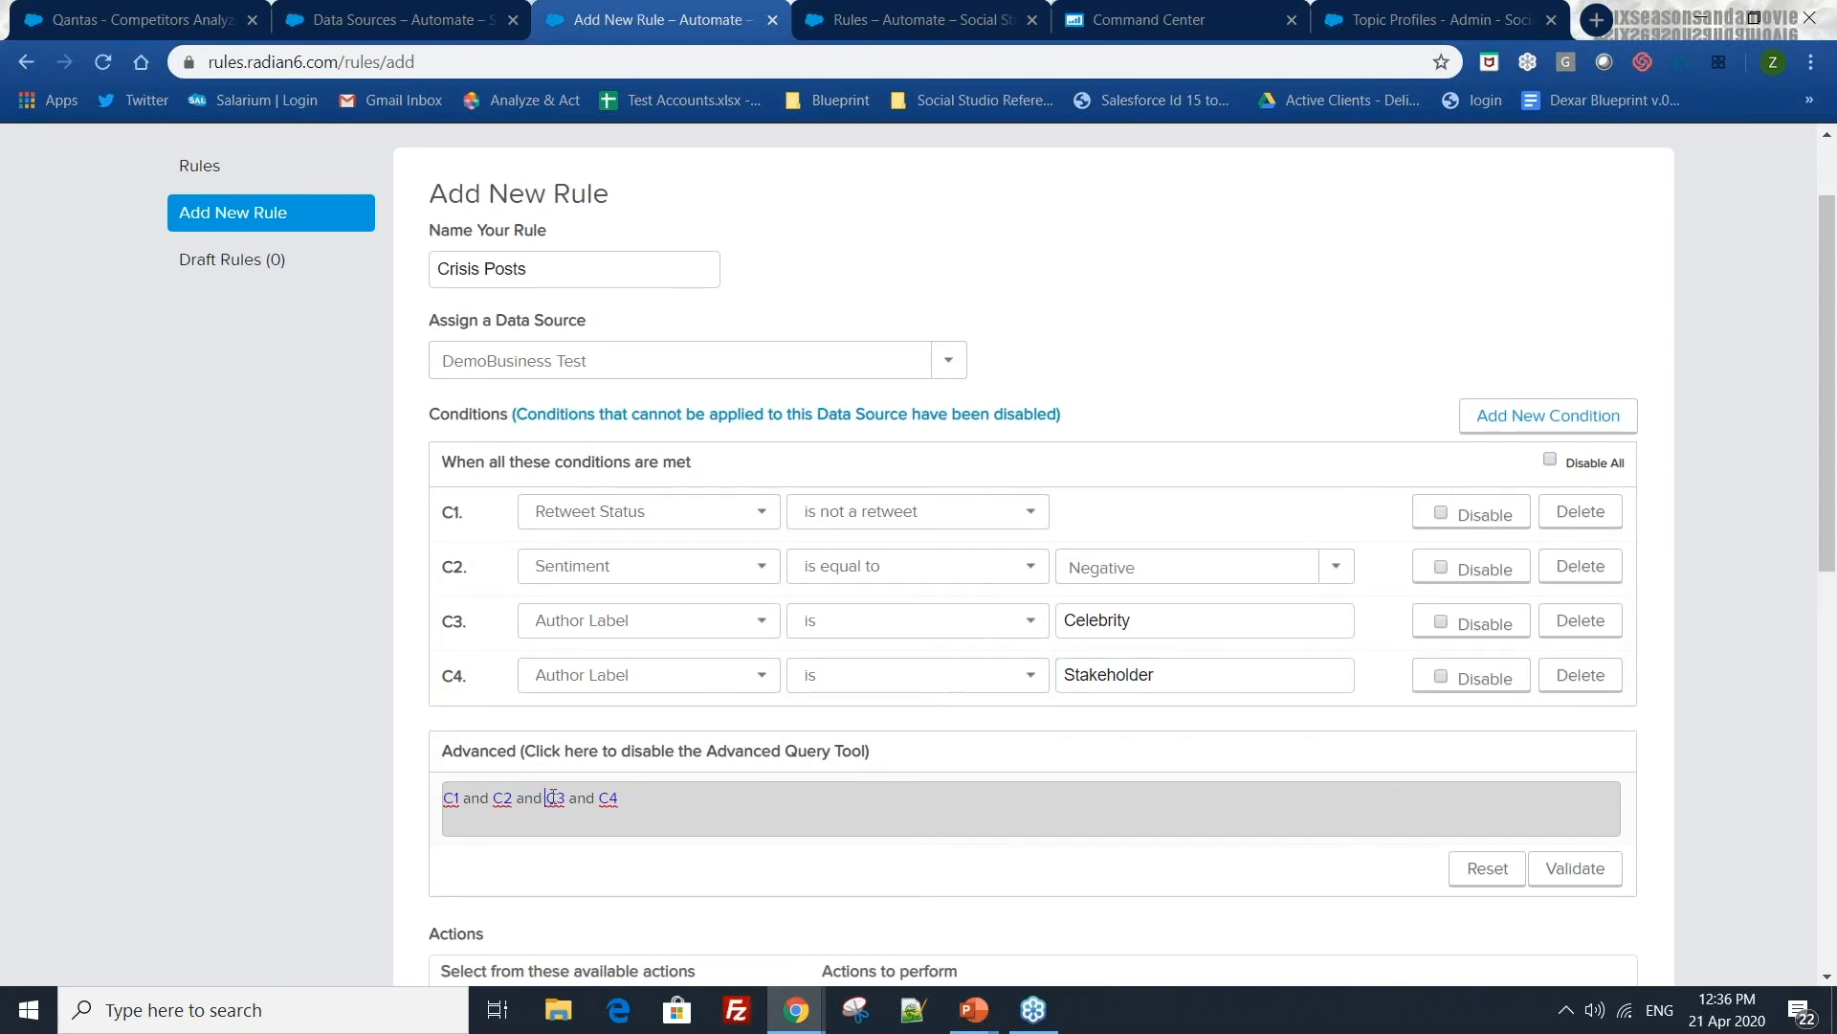
text(()
double_click(587, 800)
text(or)
click(1575, 868)
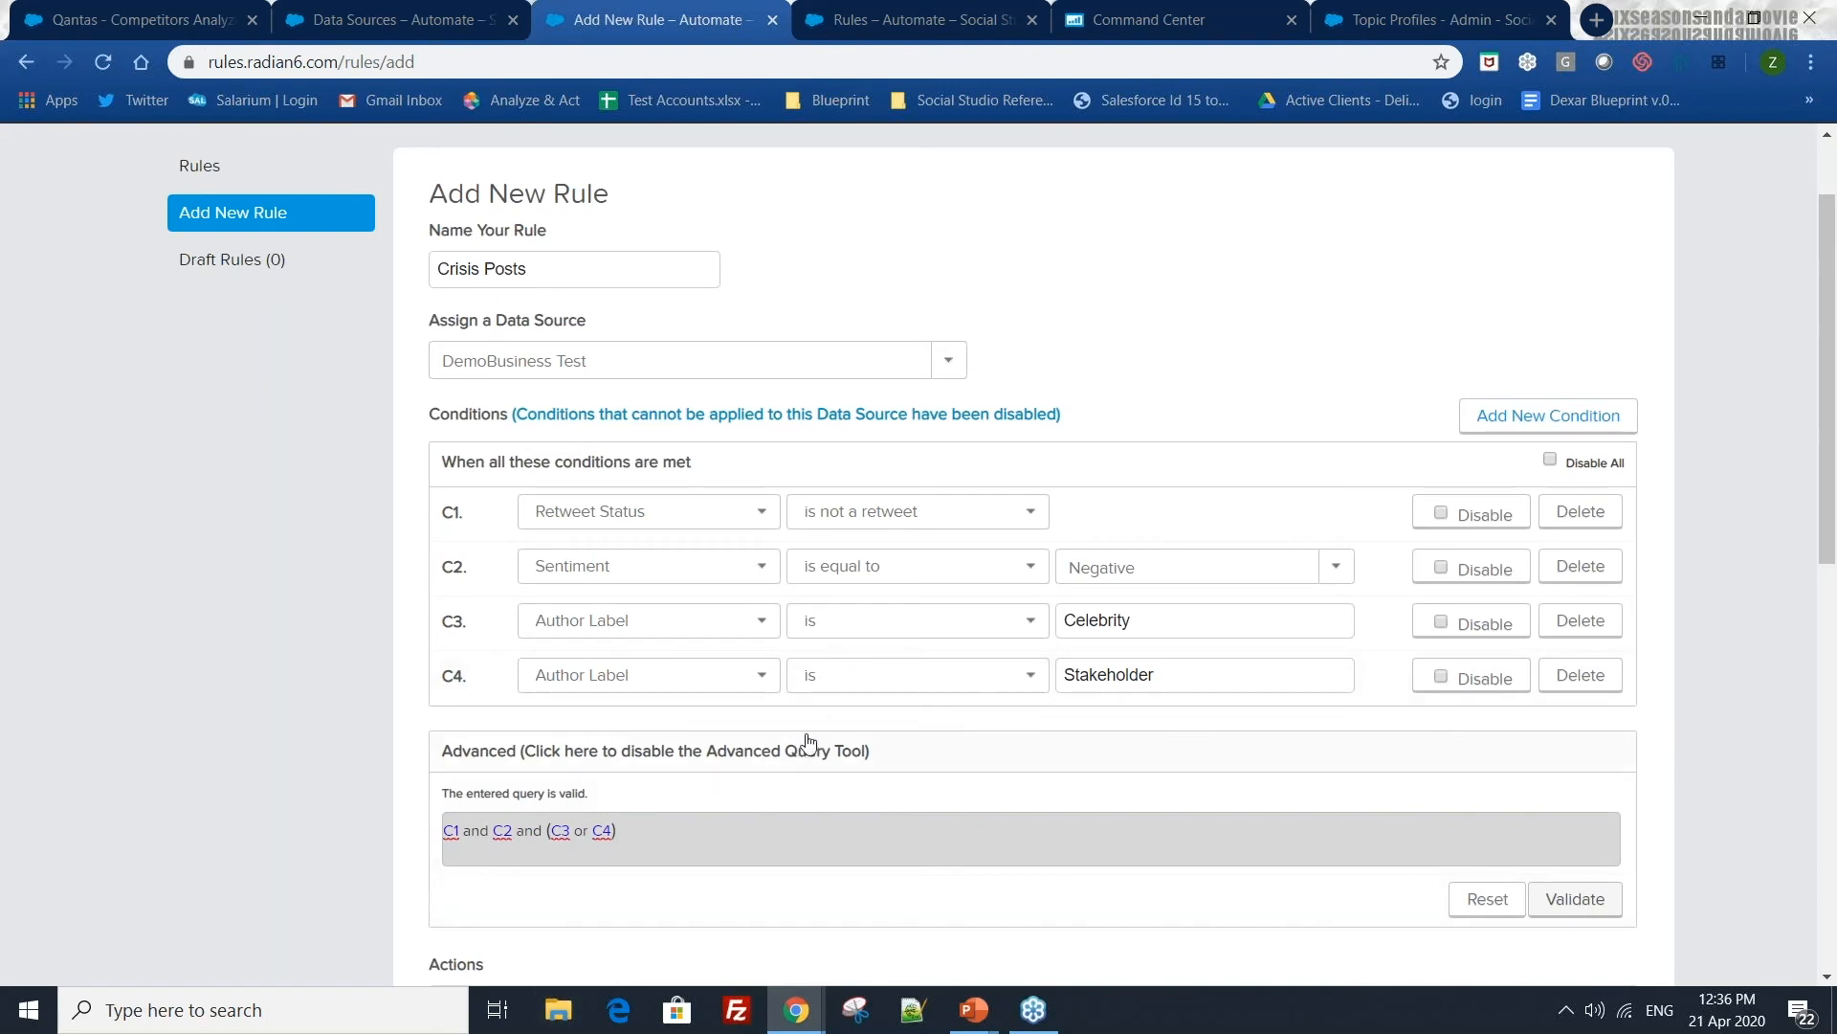
- Change the third condition from Author Label to Spam rating "is spam"
scroll(810, 744, down, 1)
scroll(810, 744, down, 2)
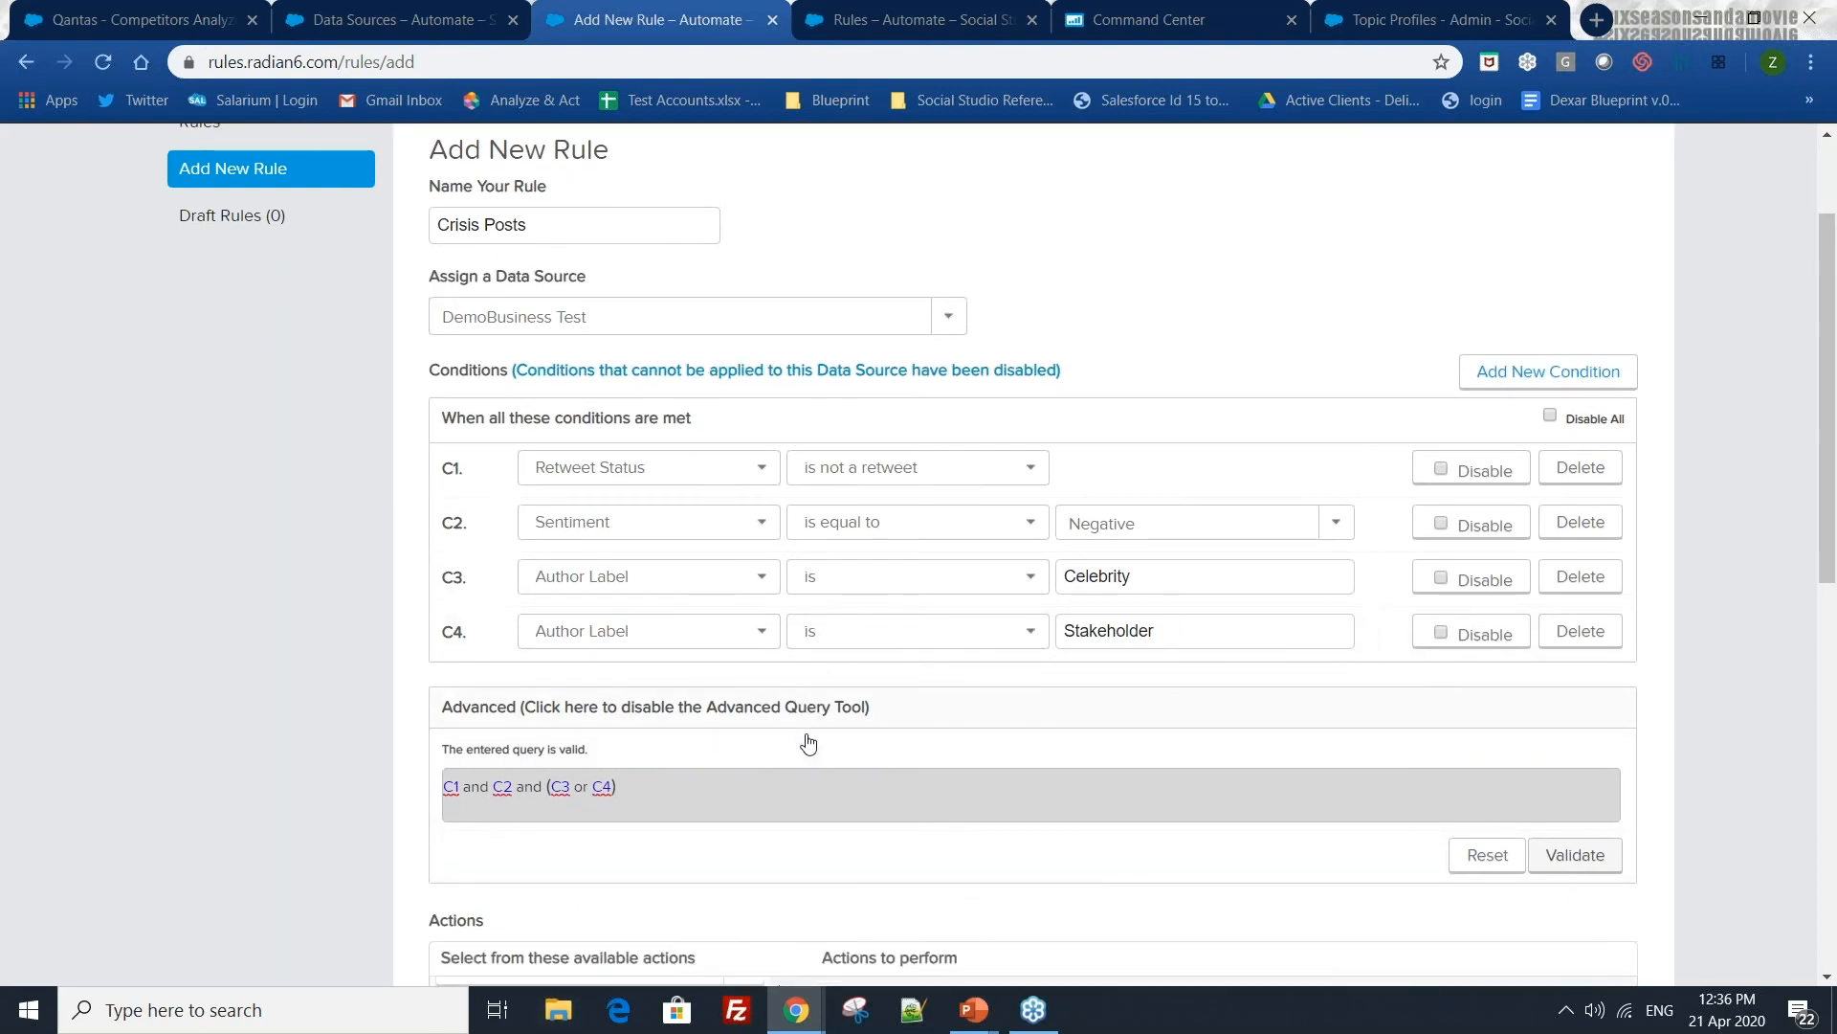
scroll(809, 744, up, 2)
click(635, 621)
scroll(629, 704, down, 3)
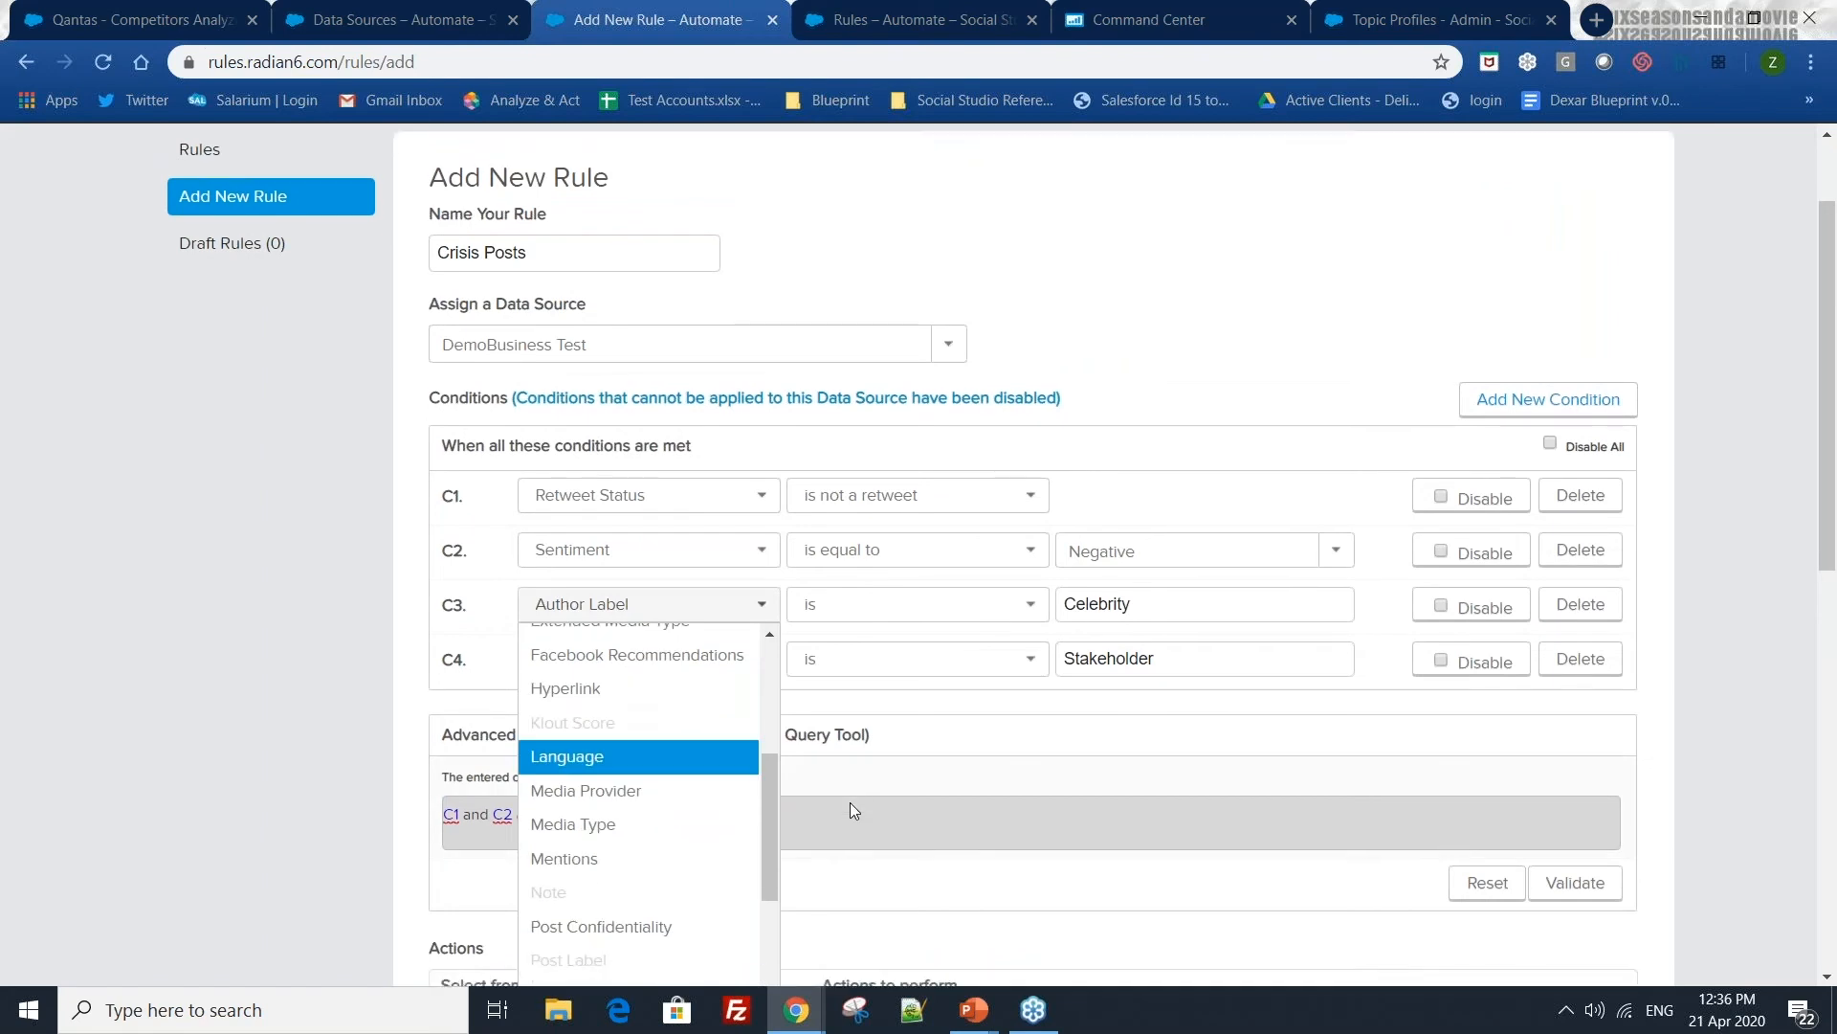
scroll(850, 802, down, 3)
scroll(643, 498, down, 1)
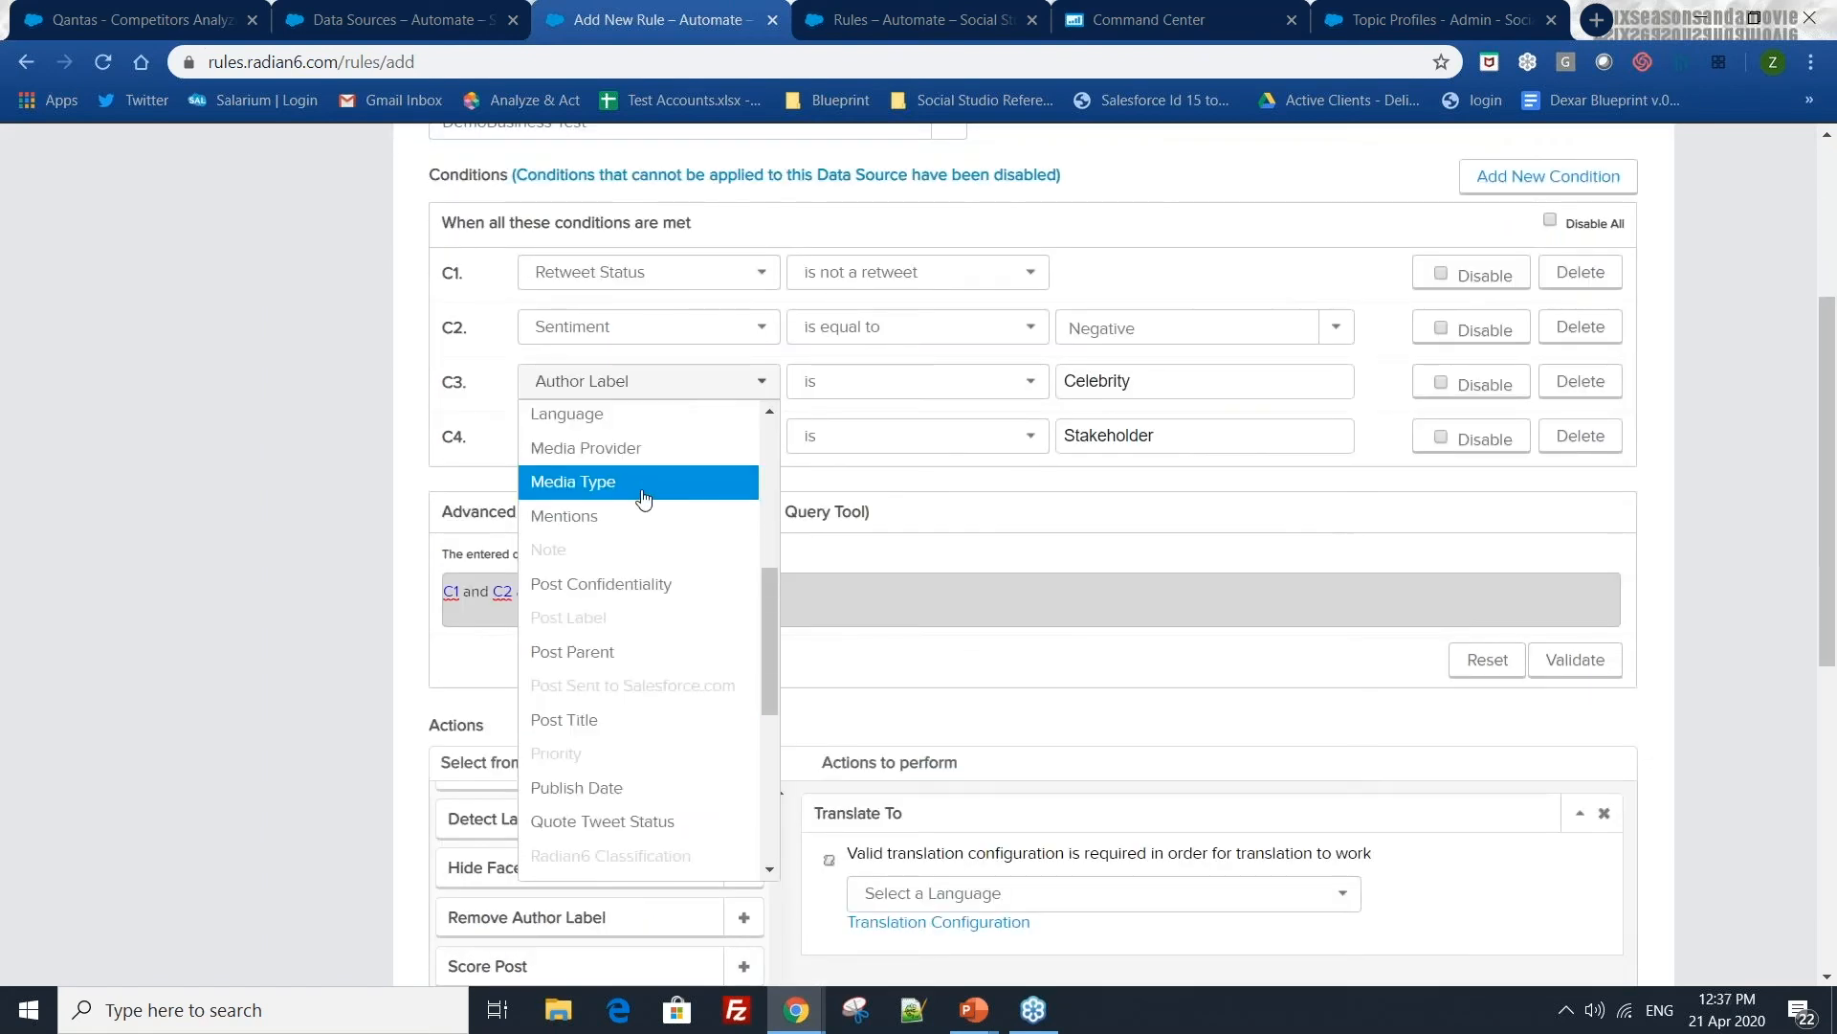
scroll(644, 496, down, 5)
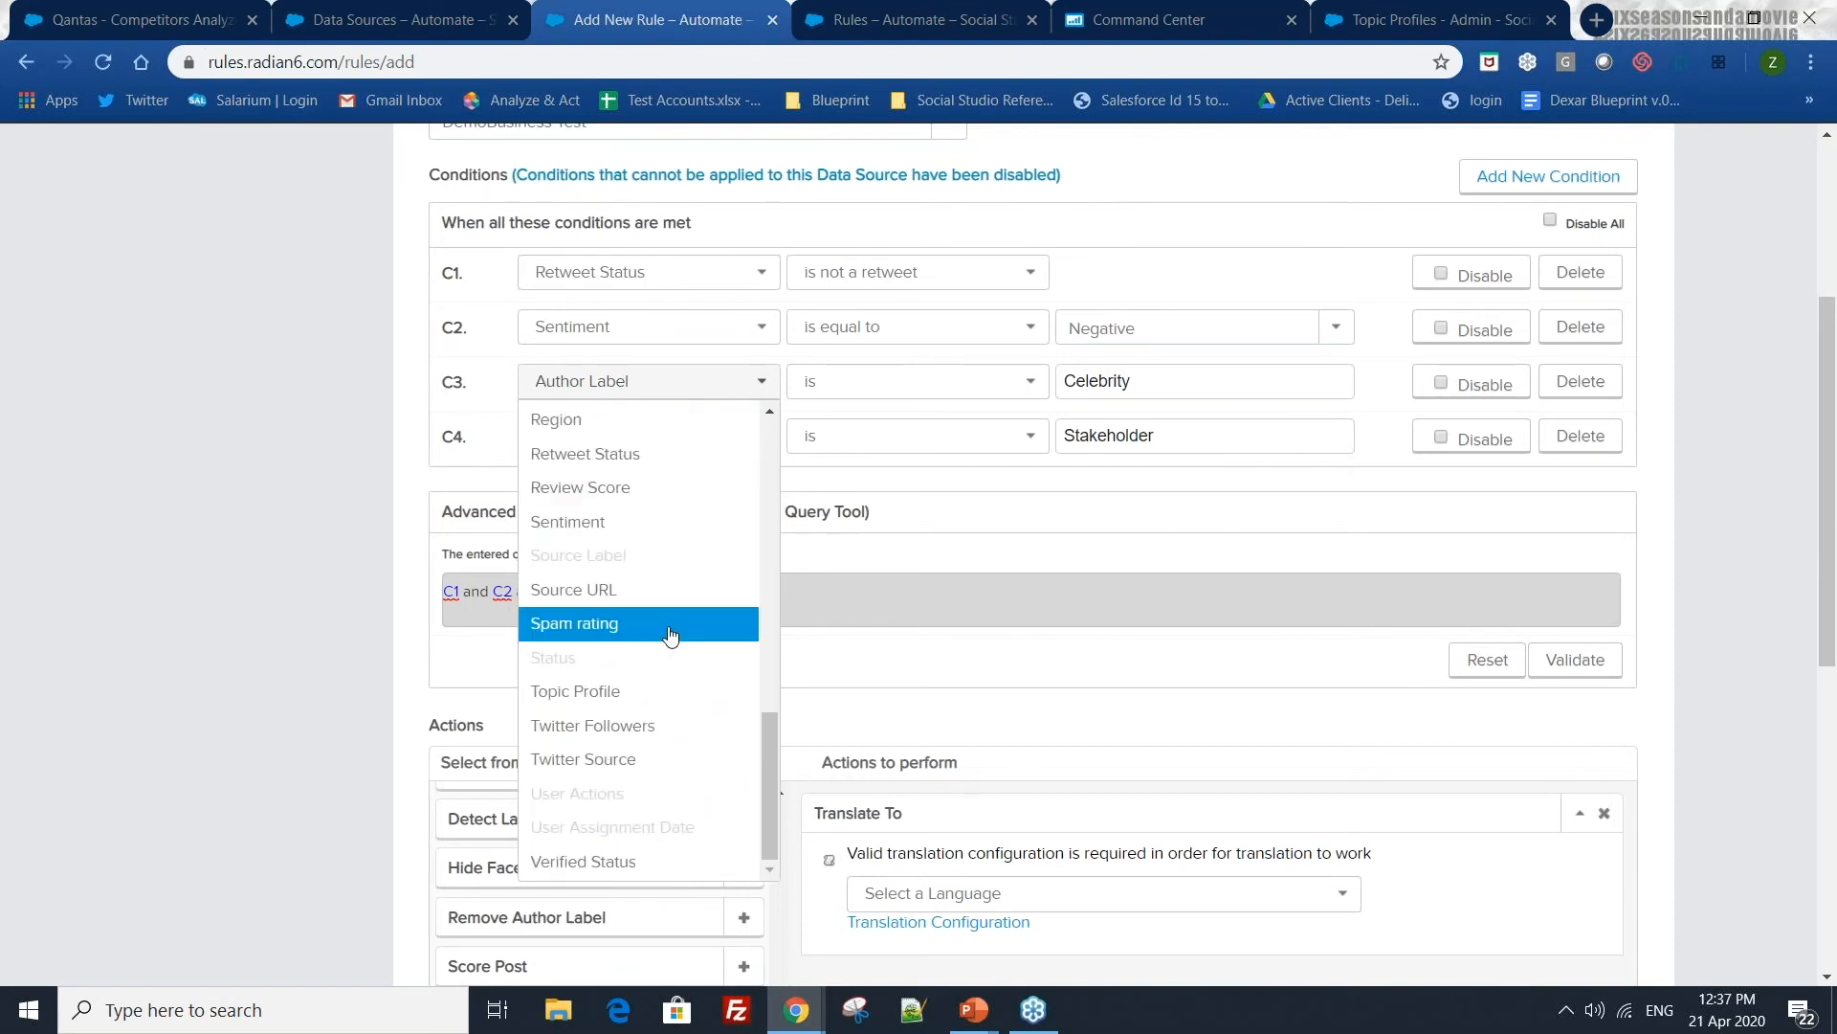
click(620, 634)
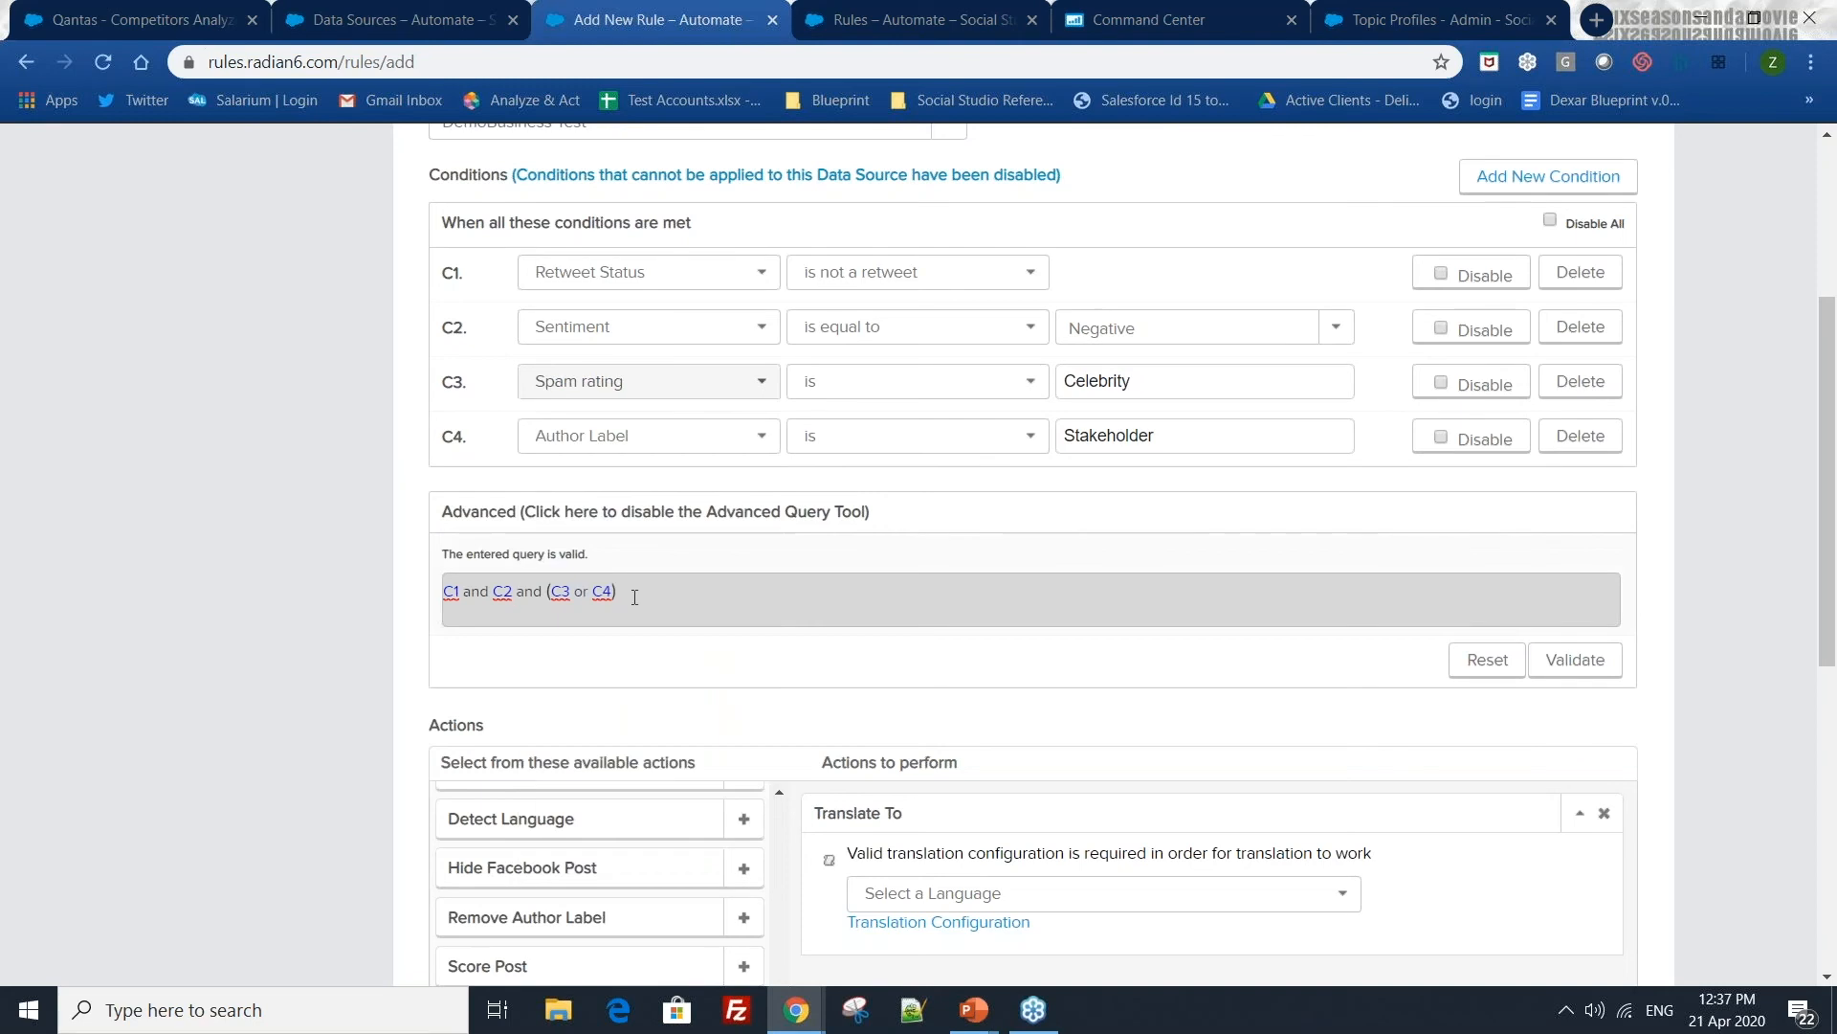
click(1025, 380)
click(1027, 383)
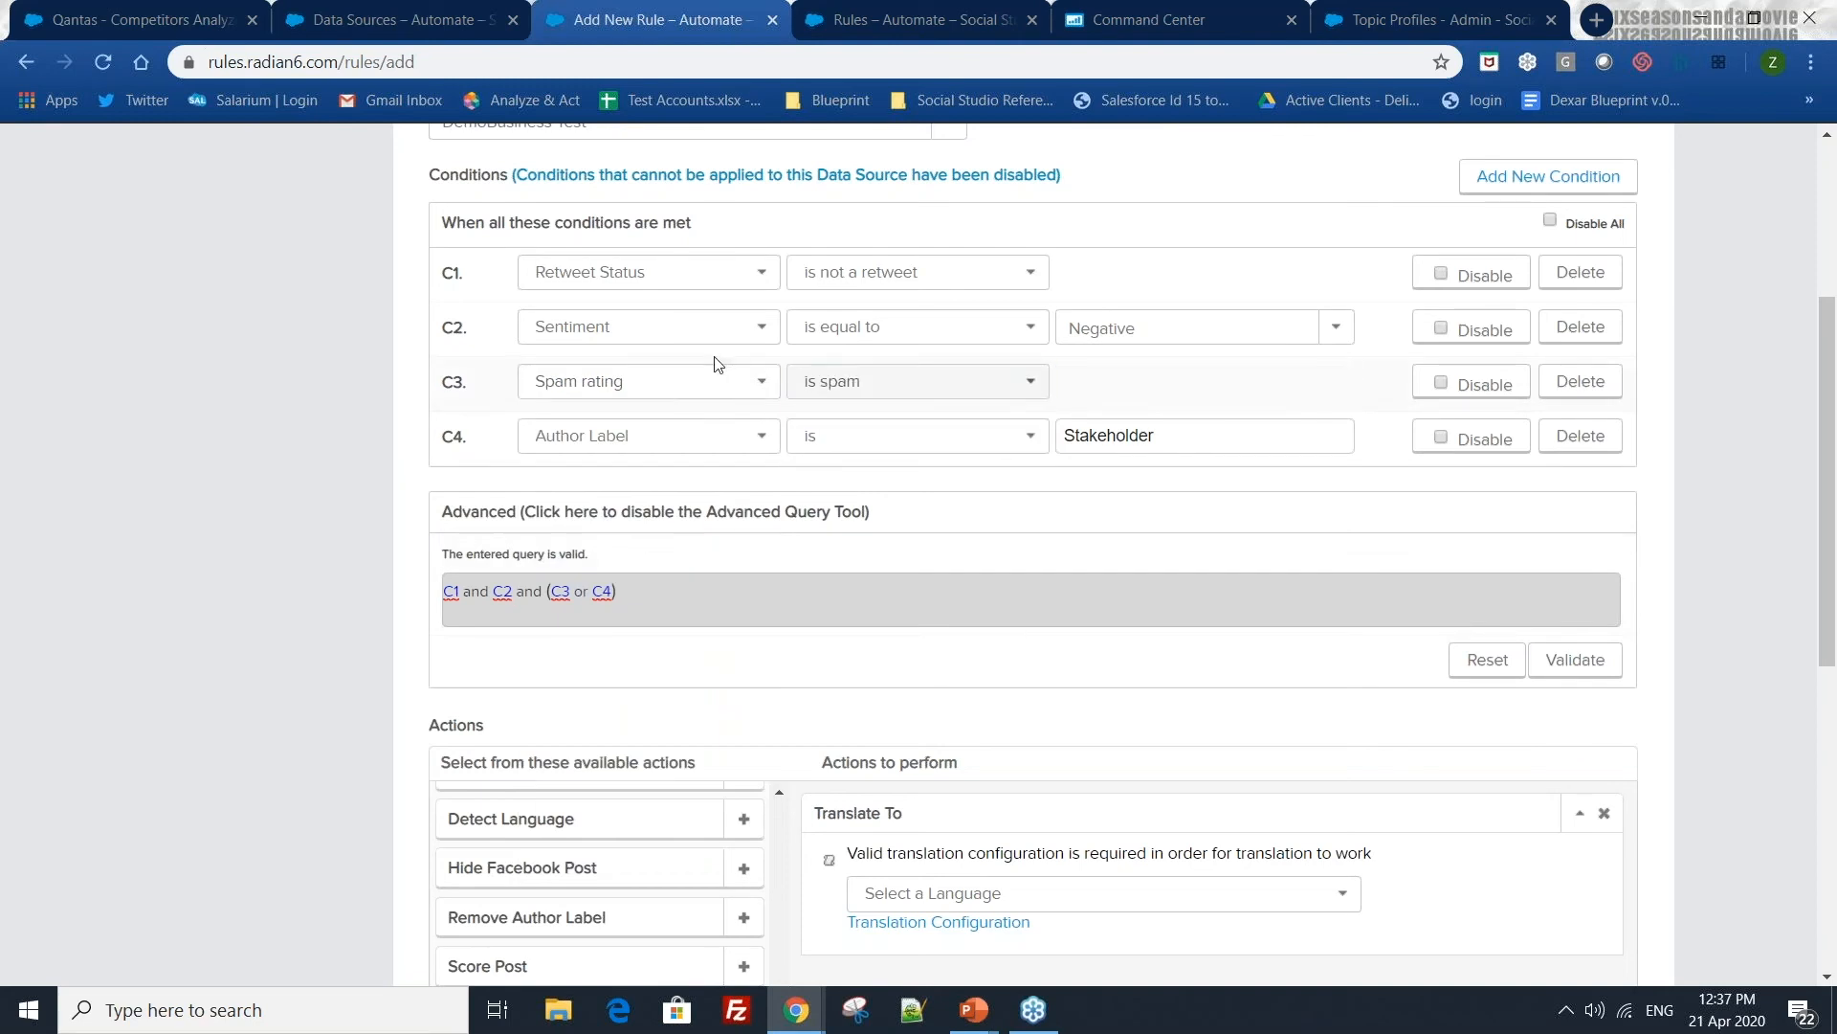
click(997, 387)
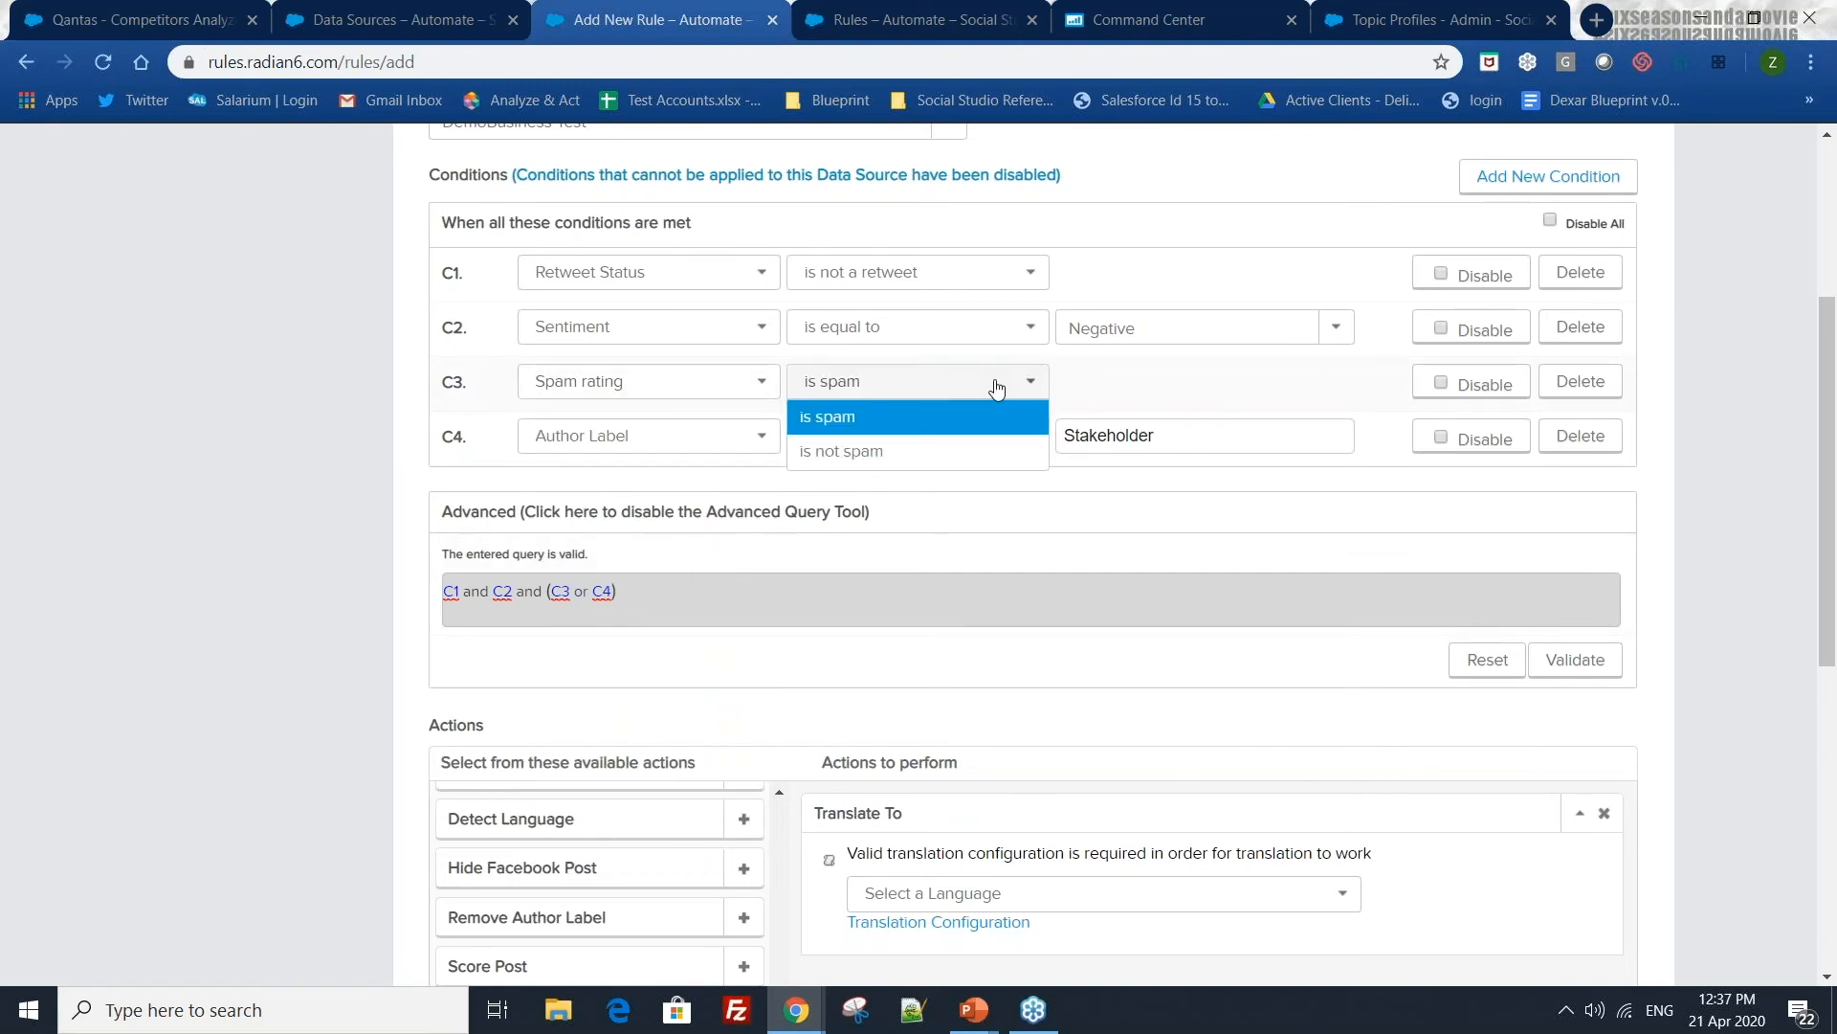
click(996, 387)
- Review the available fields for the third condition and delete that condition from the rule
click(747, 385)
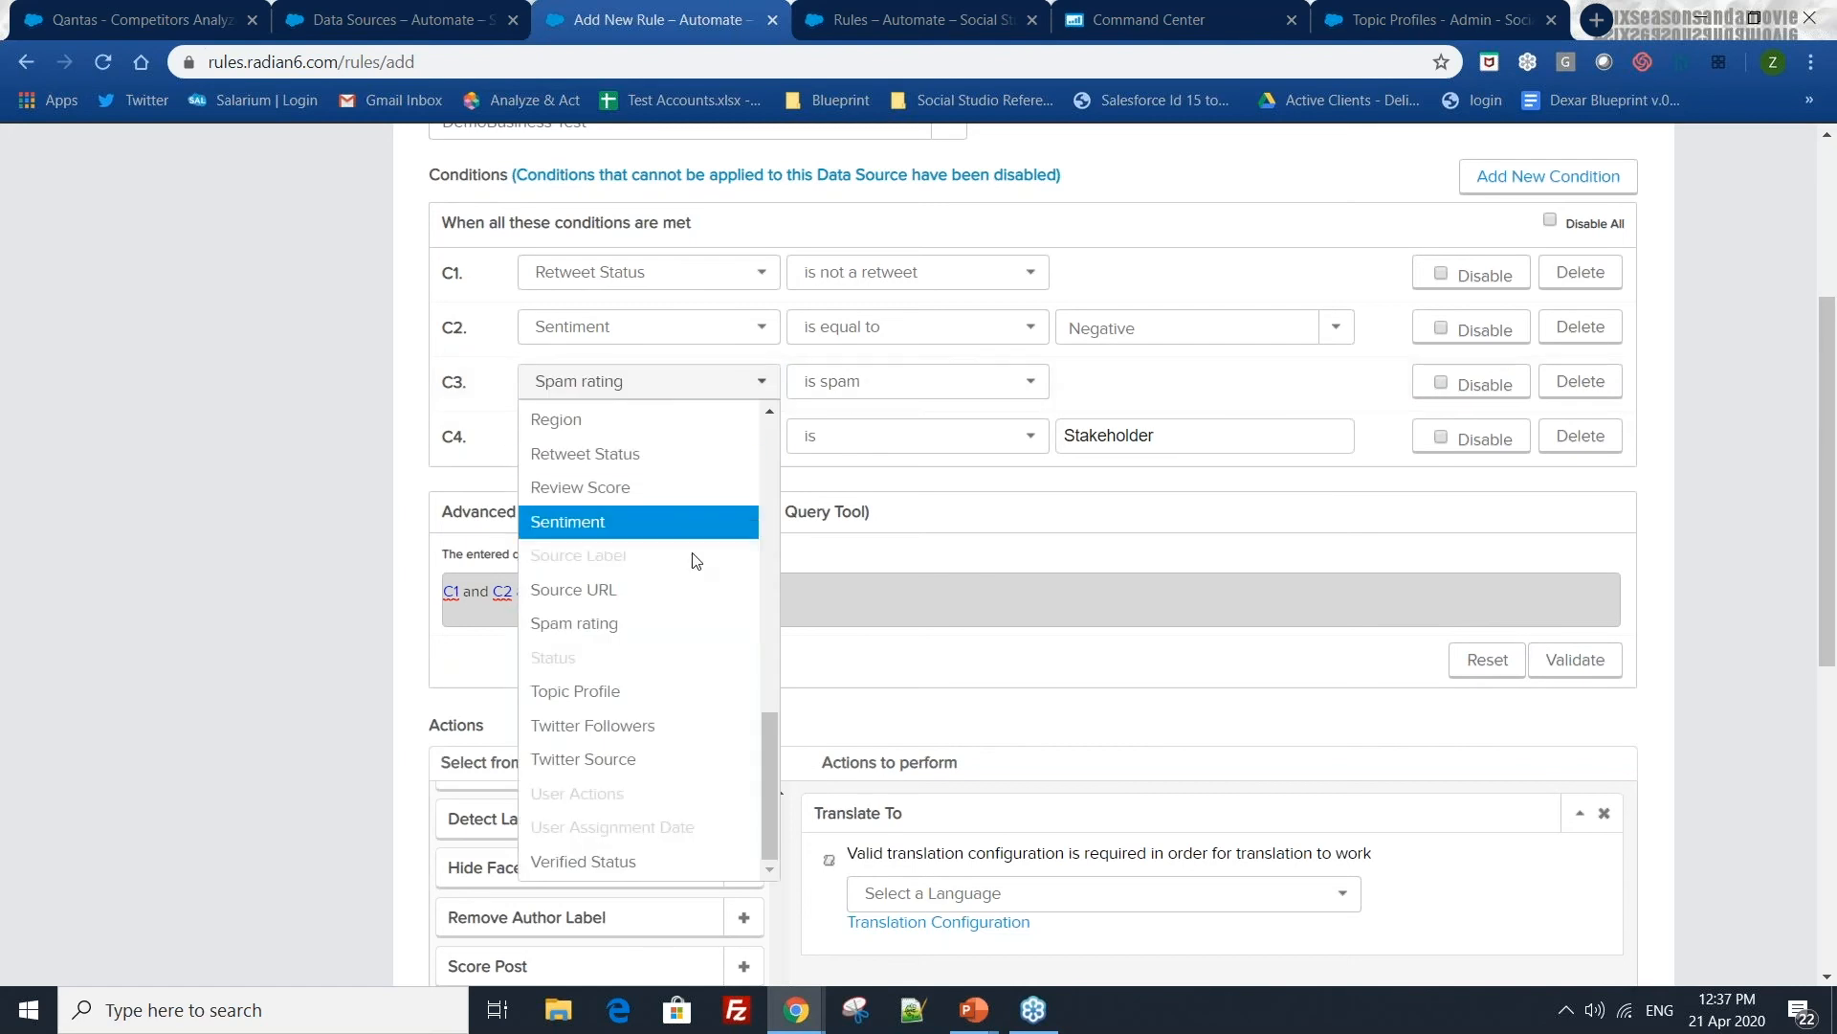
scroll(691, 559, down, 4)
scroll(935, 456, up, 3)
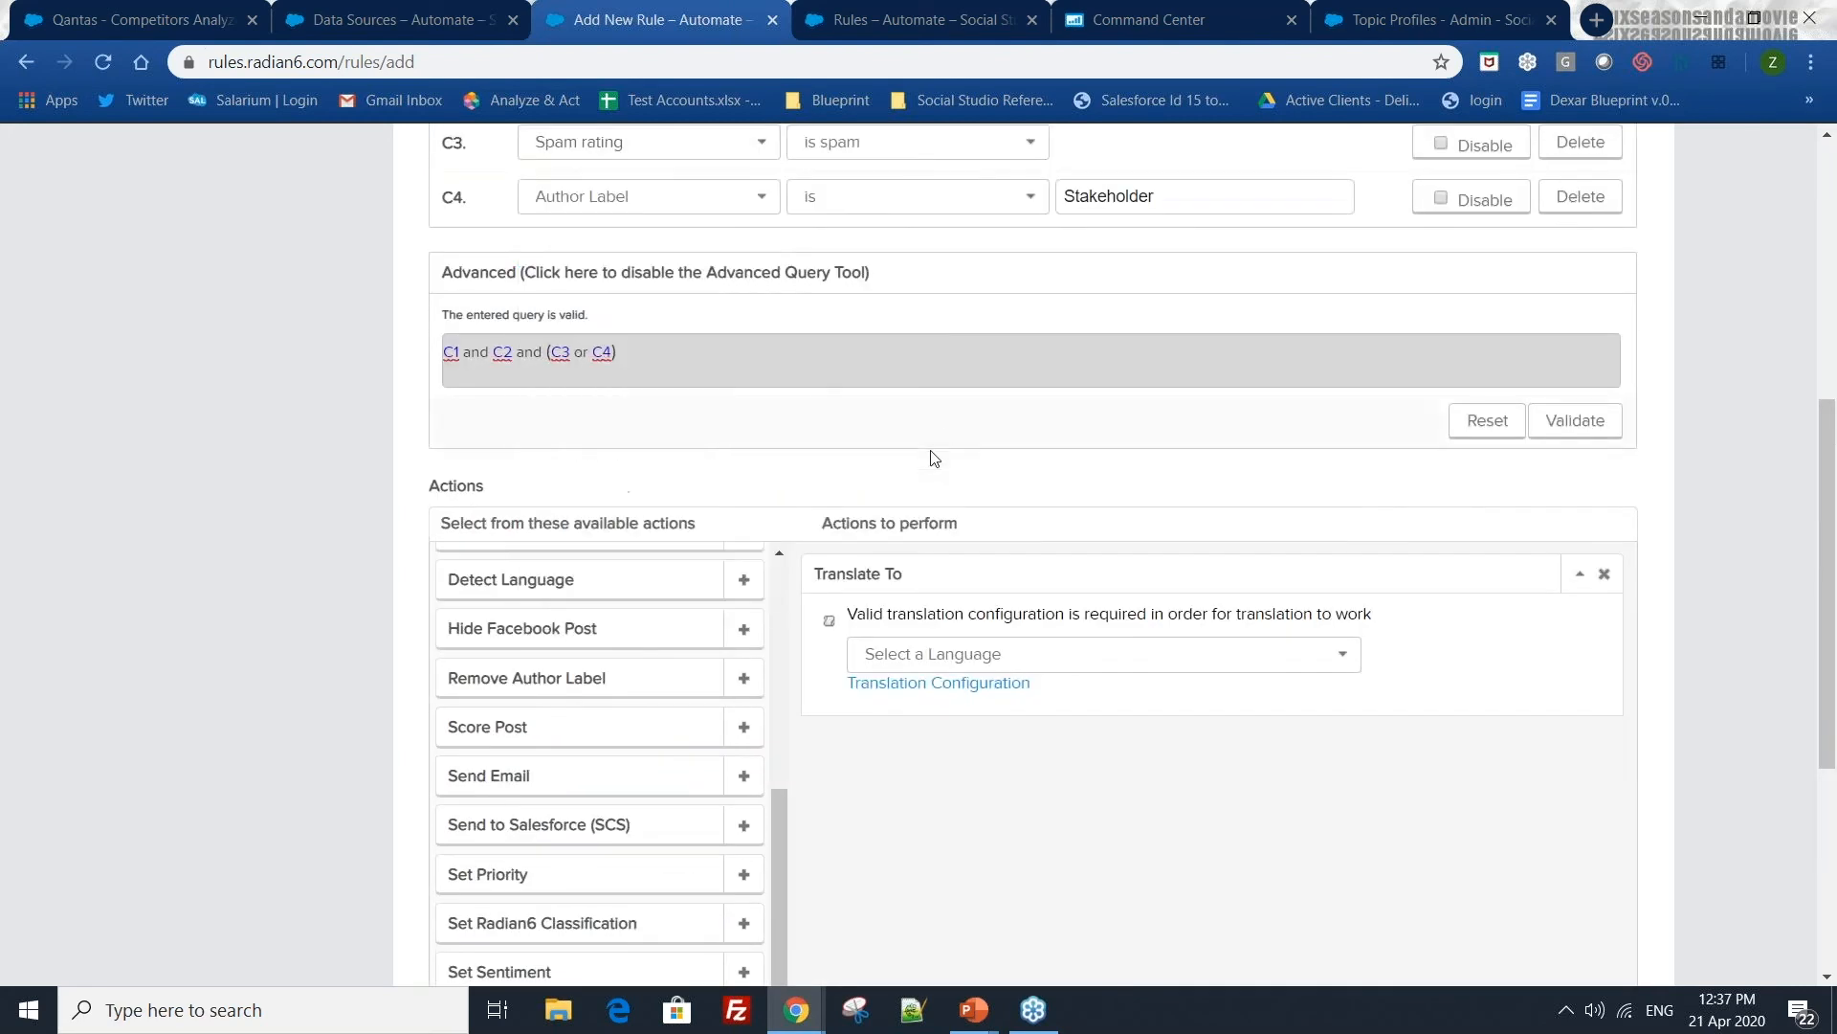
scroll(1063, 386, up, 3)
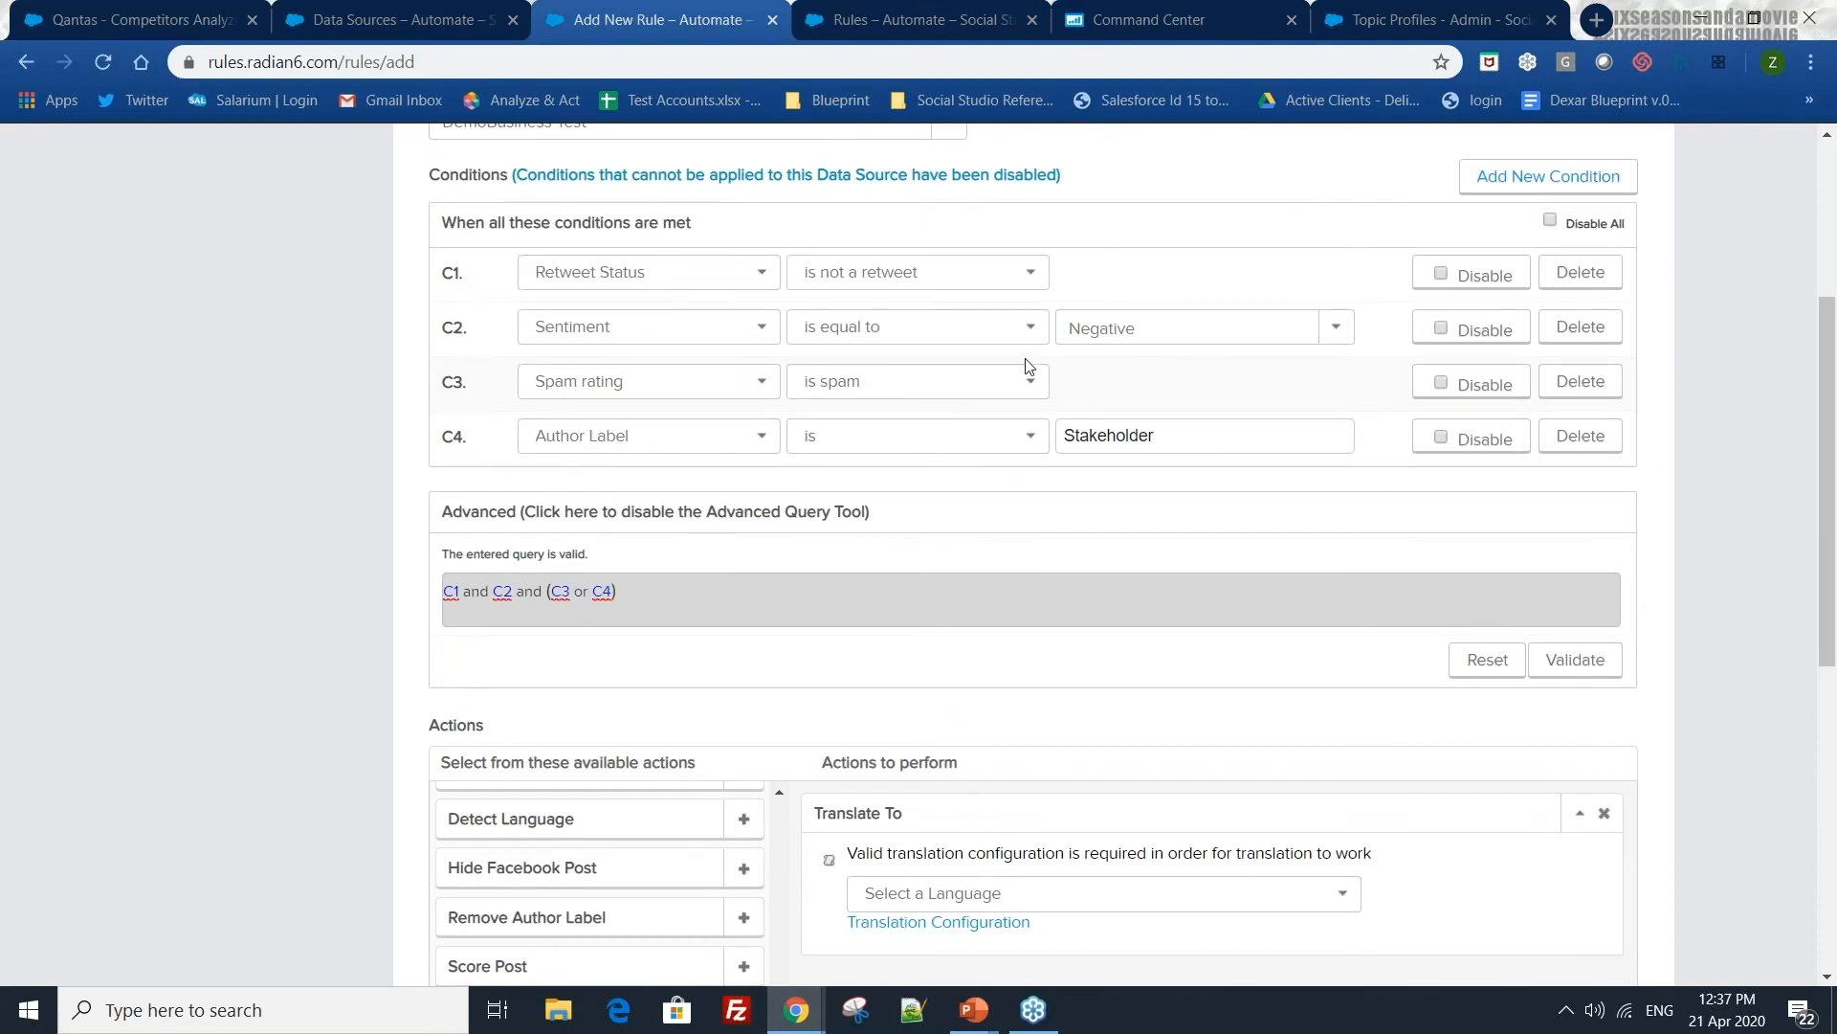
click(1553, 387)
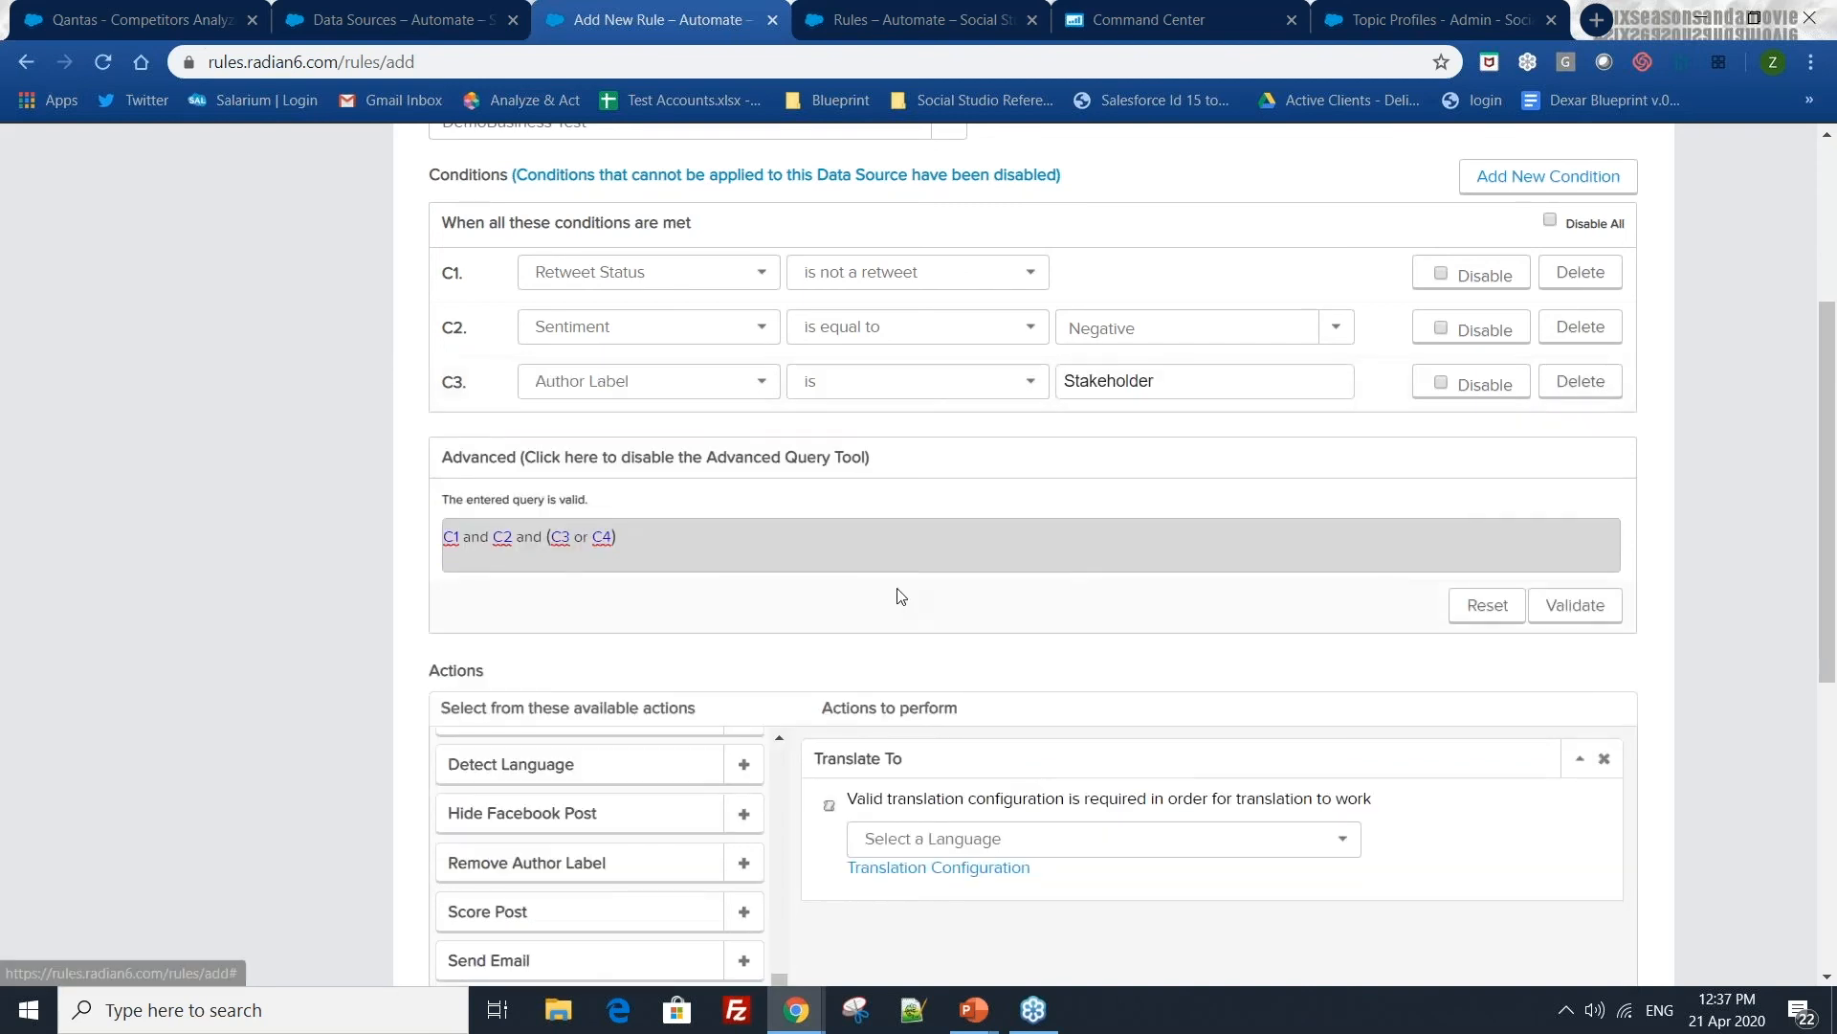
- Remove the Translate To action from the actions to perform
scroll(599, 611, down, 4)
scroll(599, 611, up, 4)
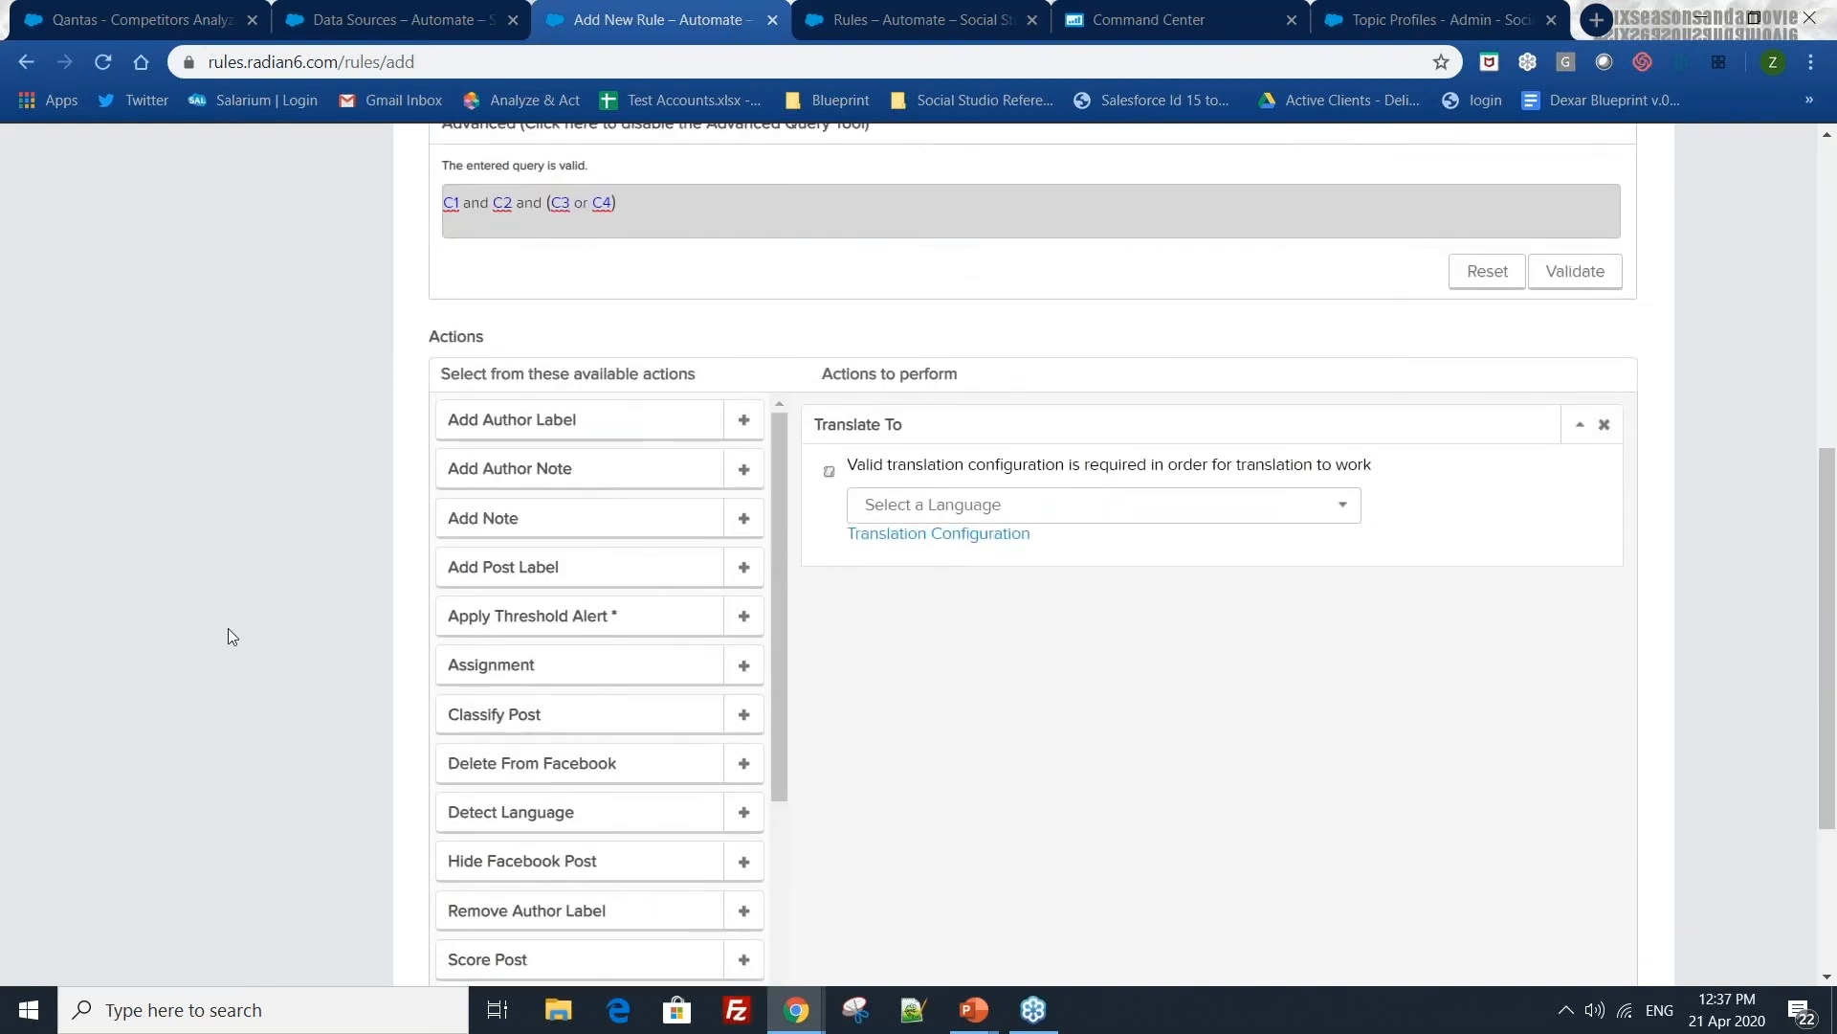
scroll(228, 627, down, 3)
scroll(163, 522, up, 3)
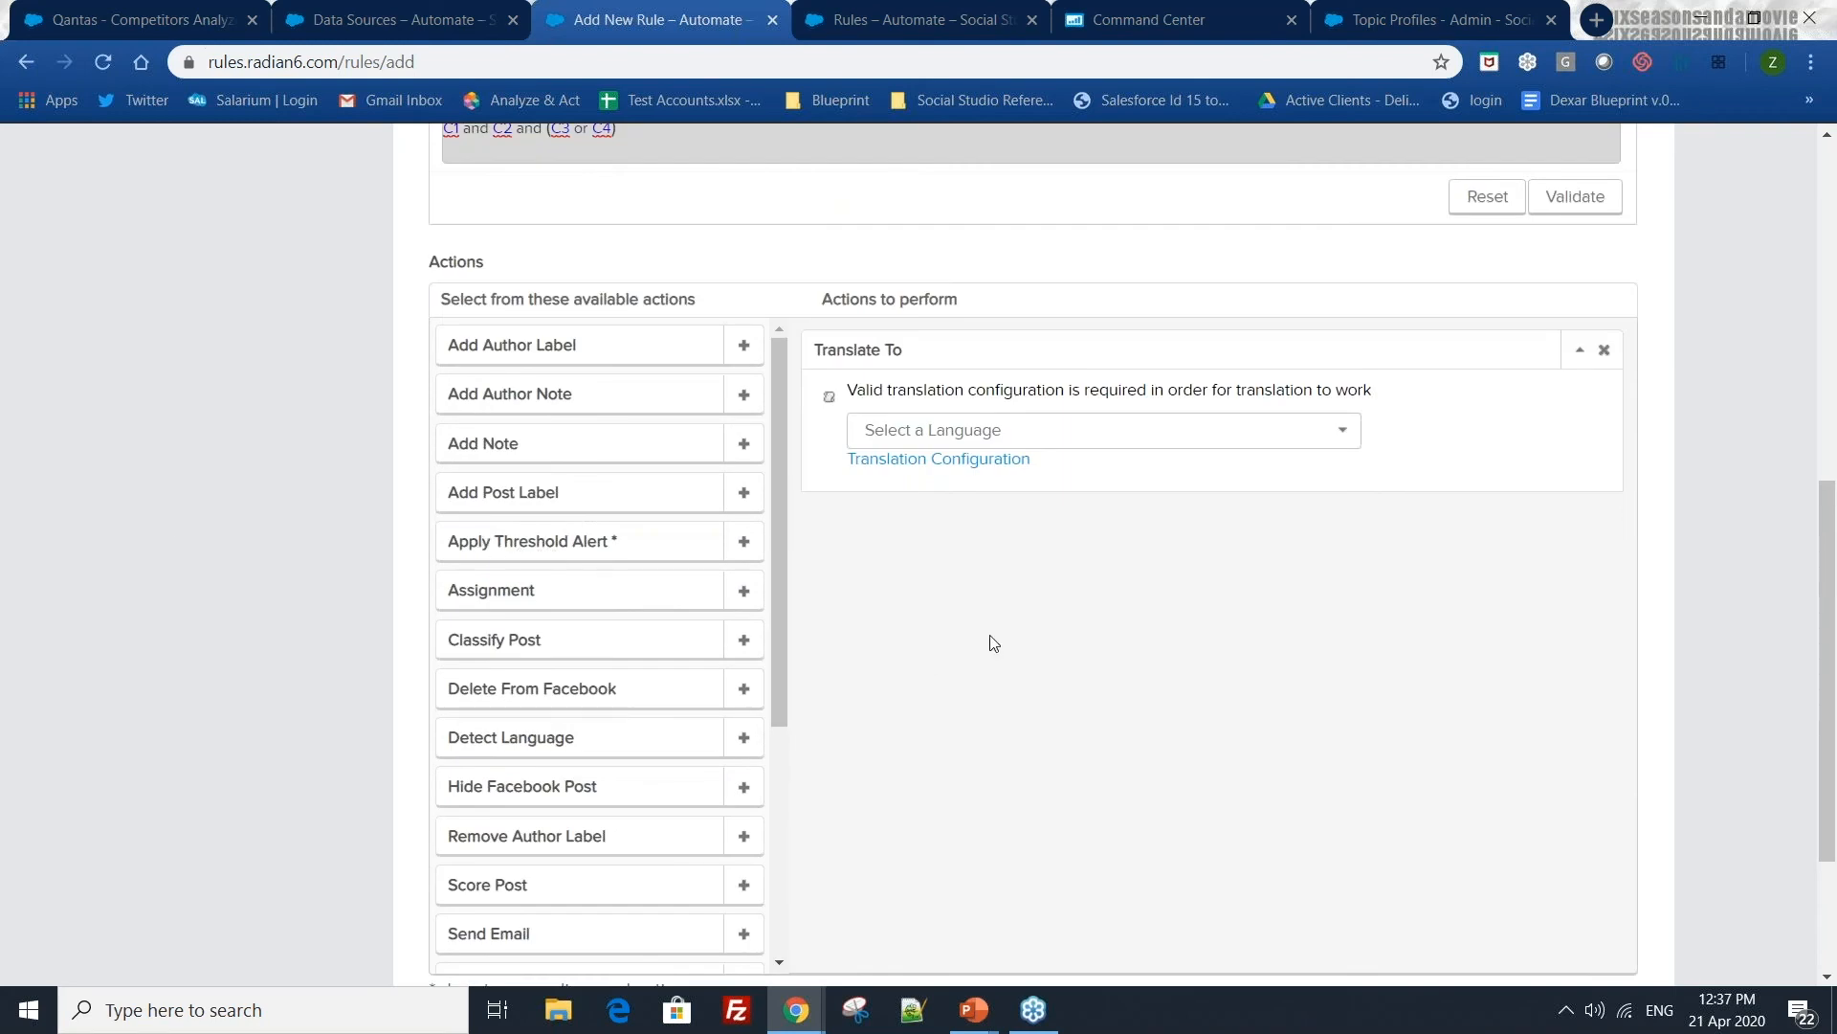
scroll(1008, 590, down, 1)
scroll(956, 460, up, 1)
click(1605, 350)
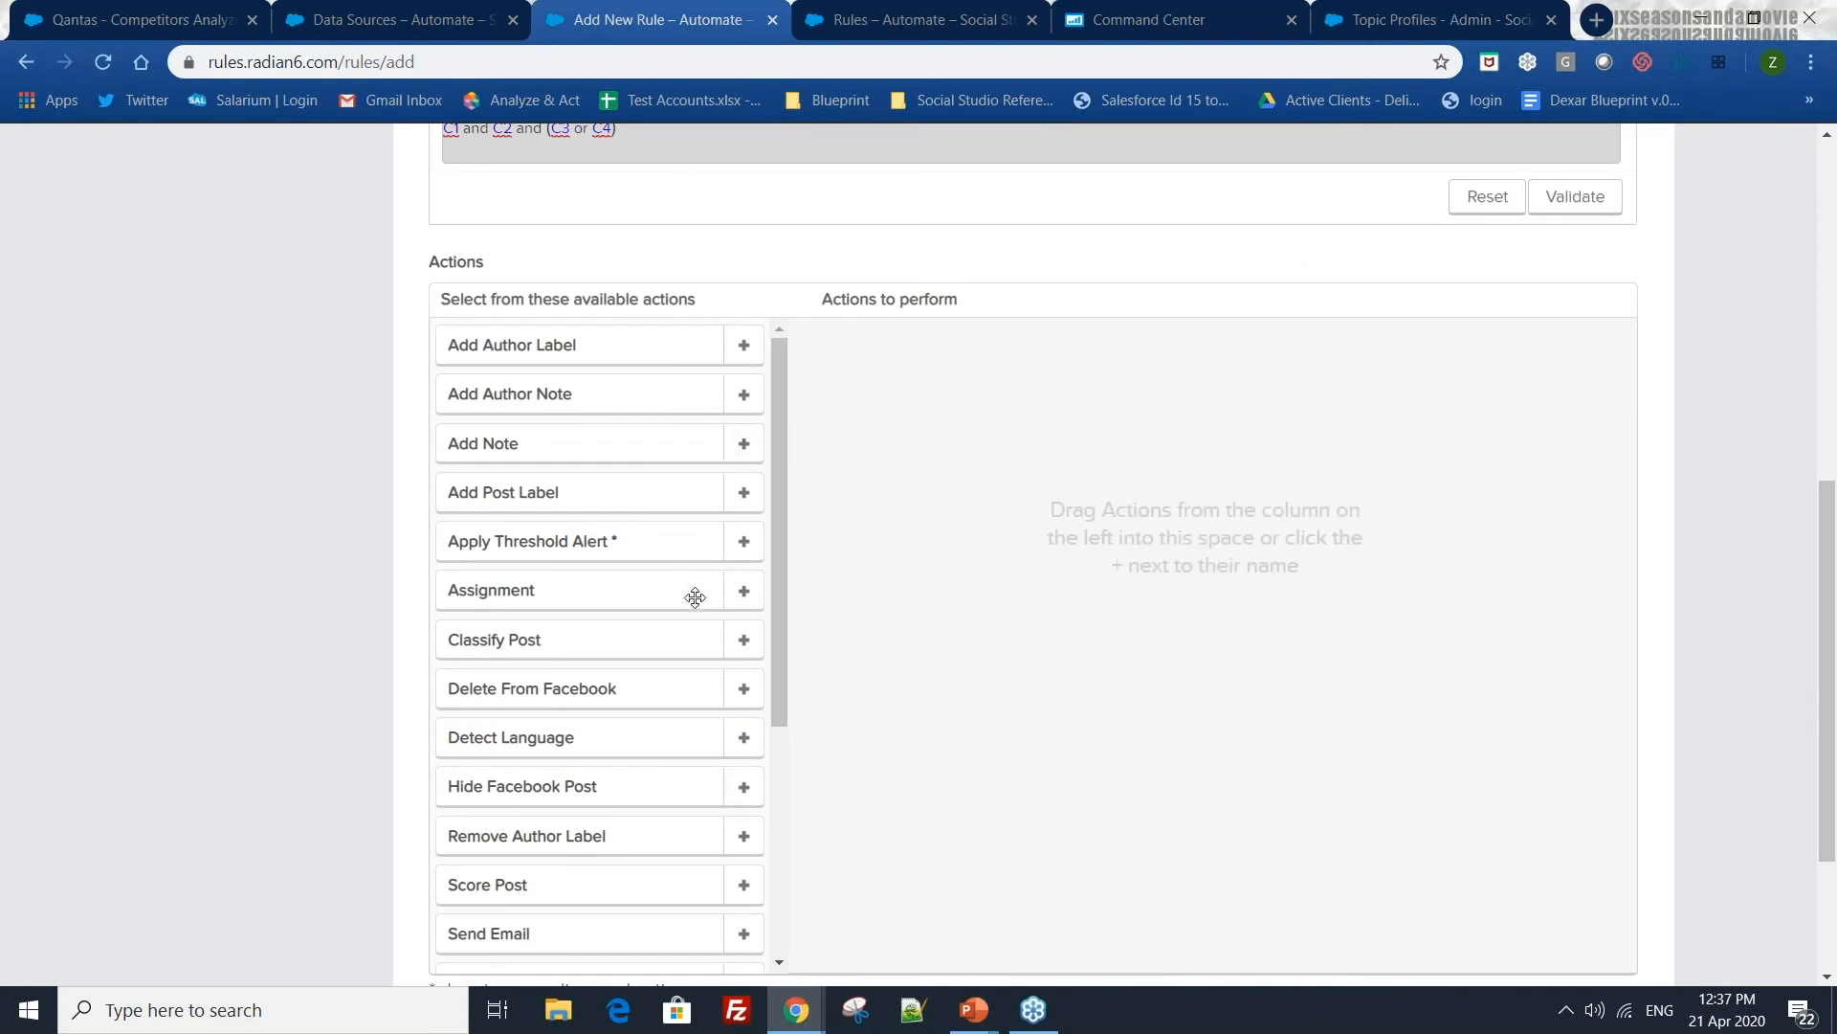
- Add an Add Post Label action to the rule with the label "Crisis"
scroll(704, 603, up, 3)
scroll(748, 595, up, 3)
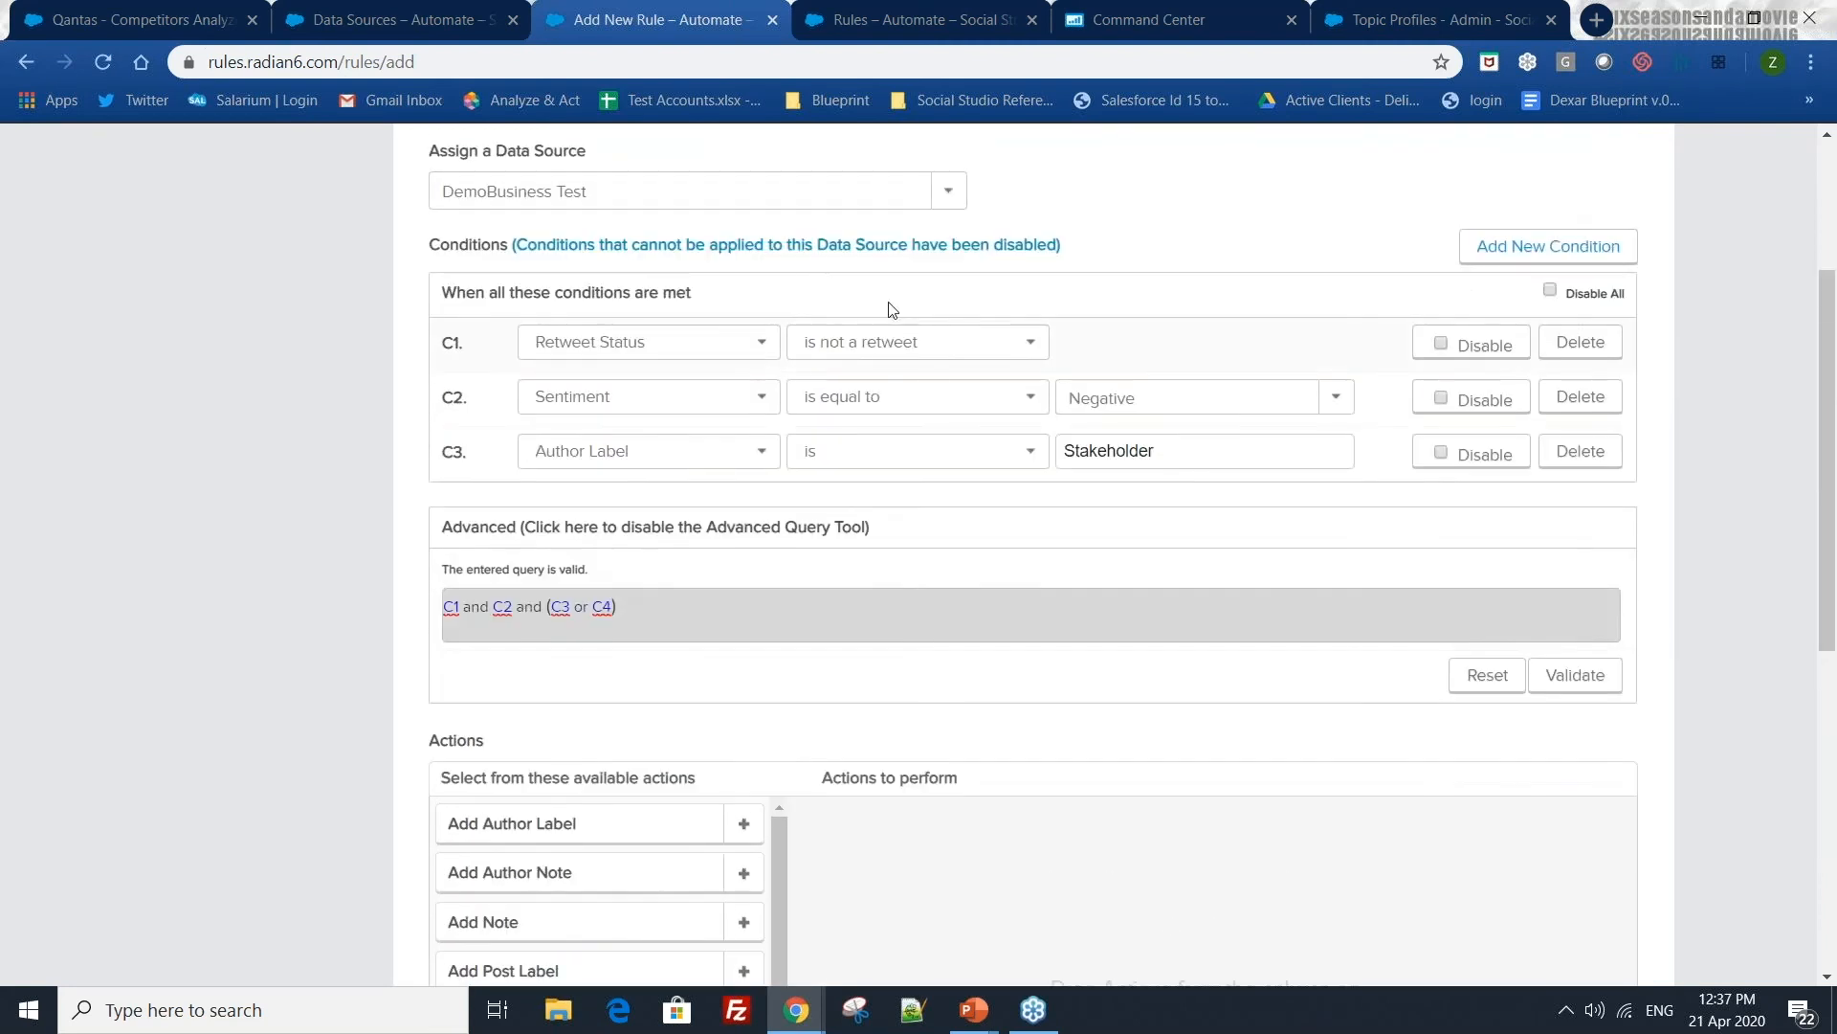
scroll(1156, 695, down, 6)
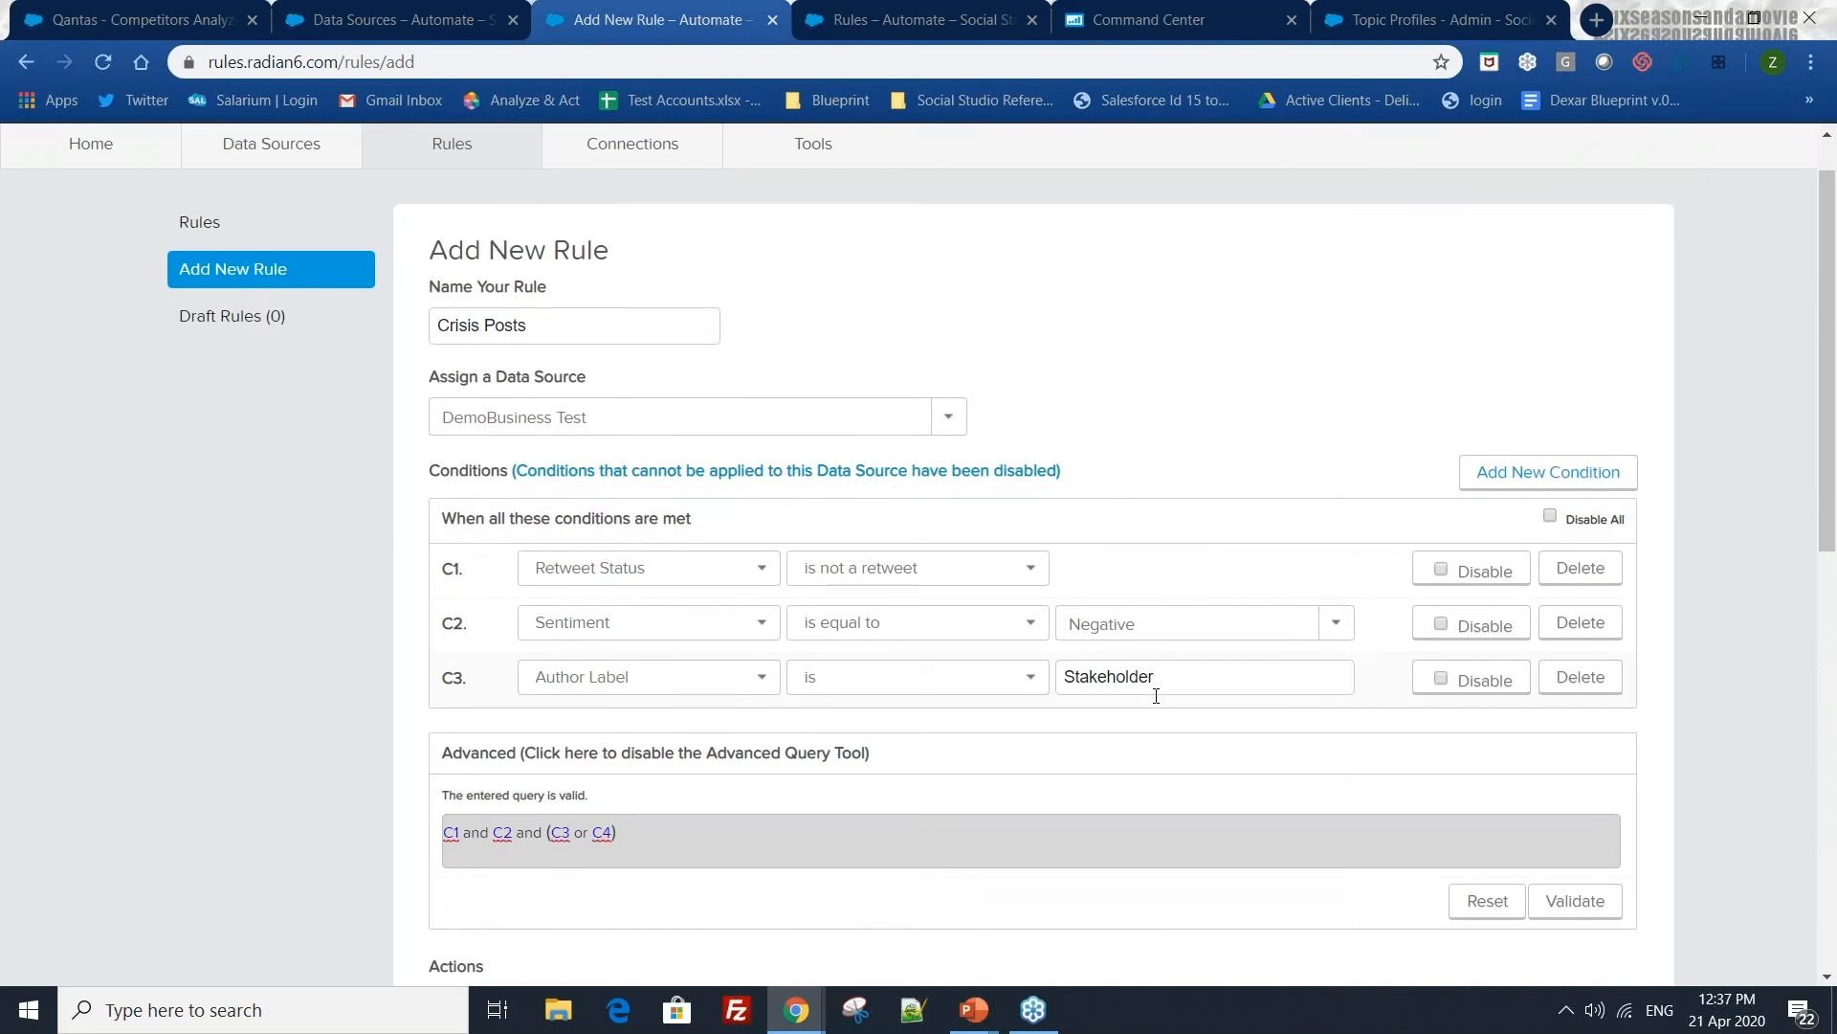
scroll(584, 694, down, 3)
scroll(593, 675, up, 5)
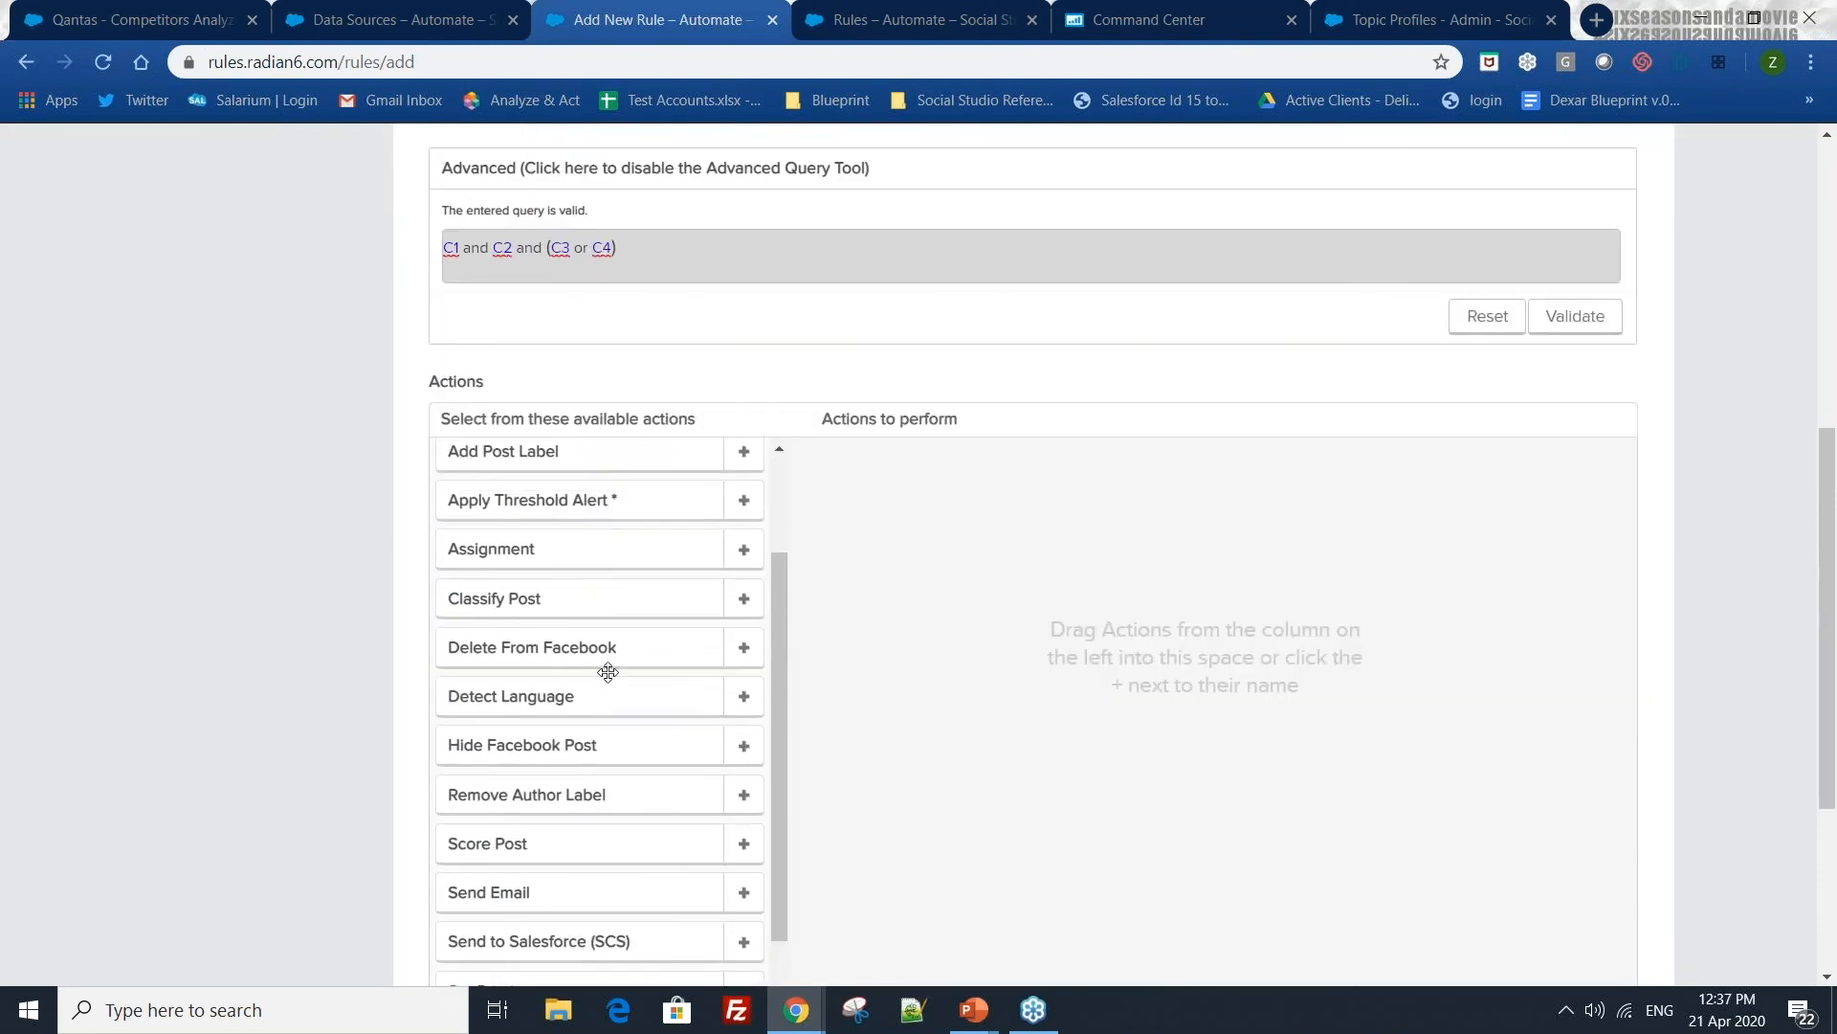
scroll(1025, 738, down, 2)
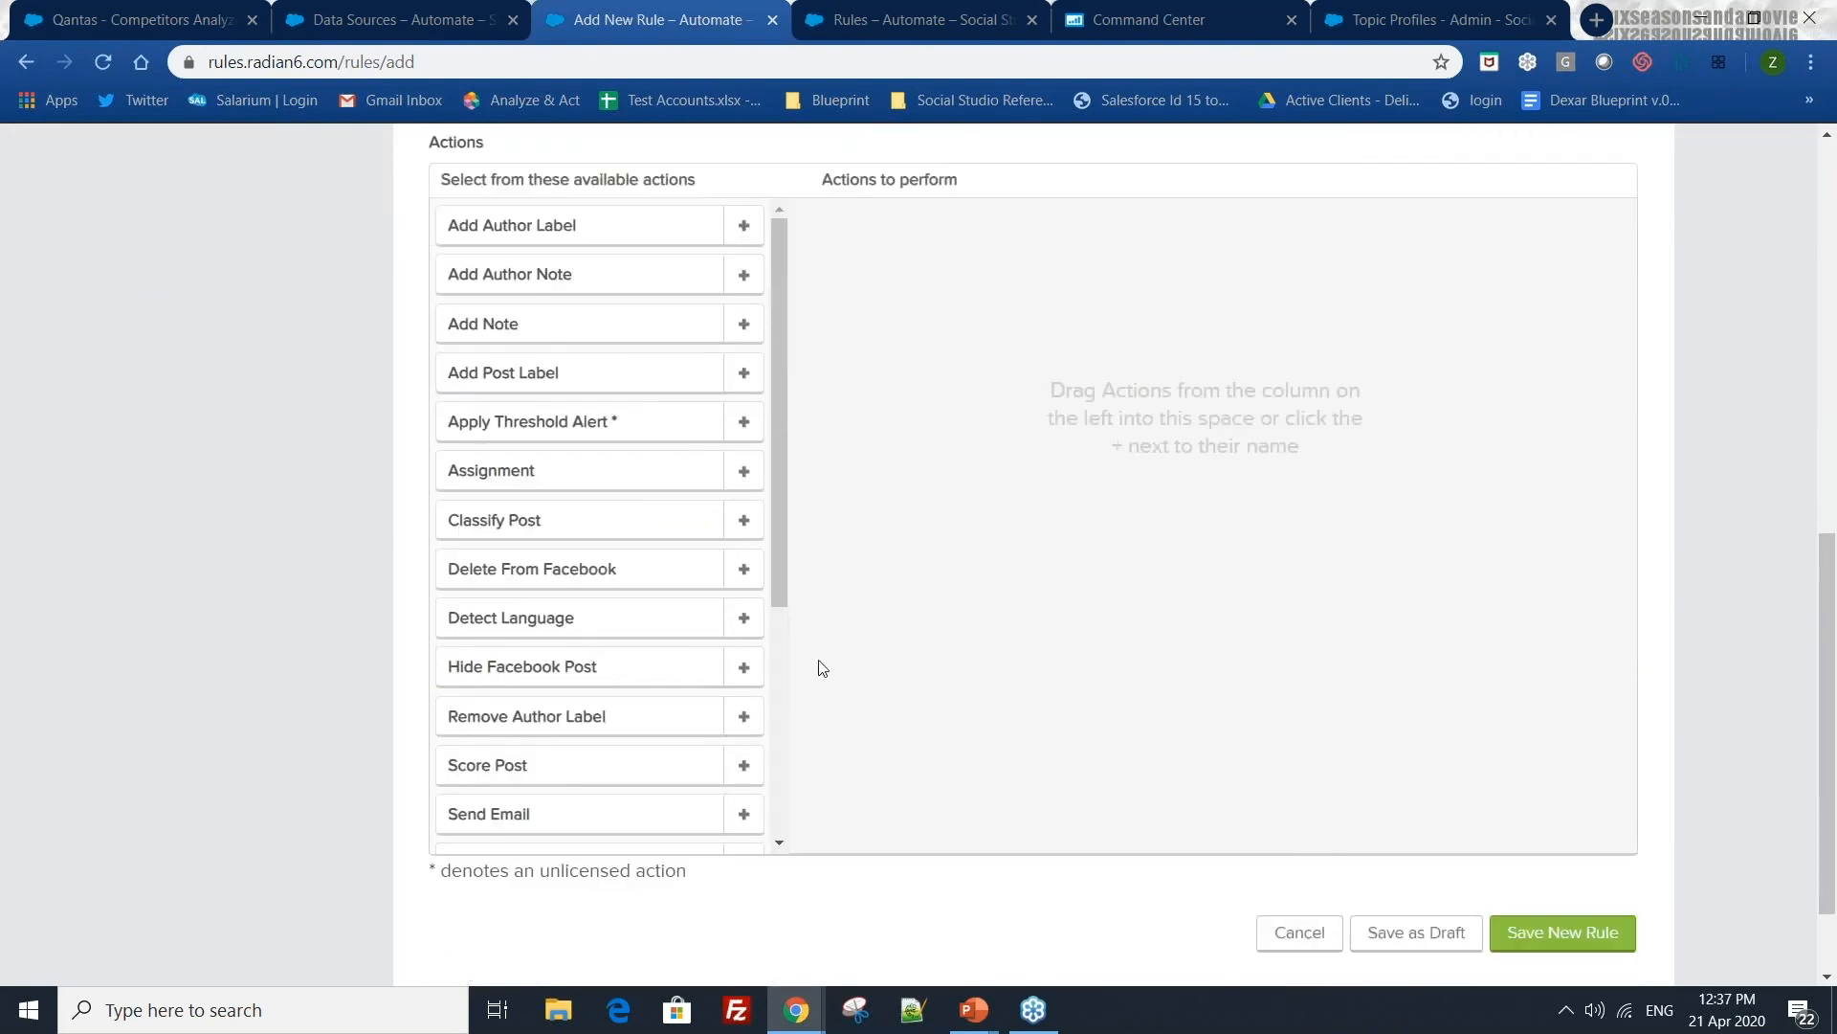
click(745, 372)
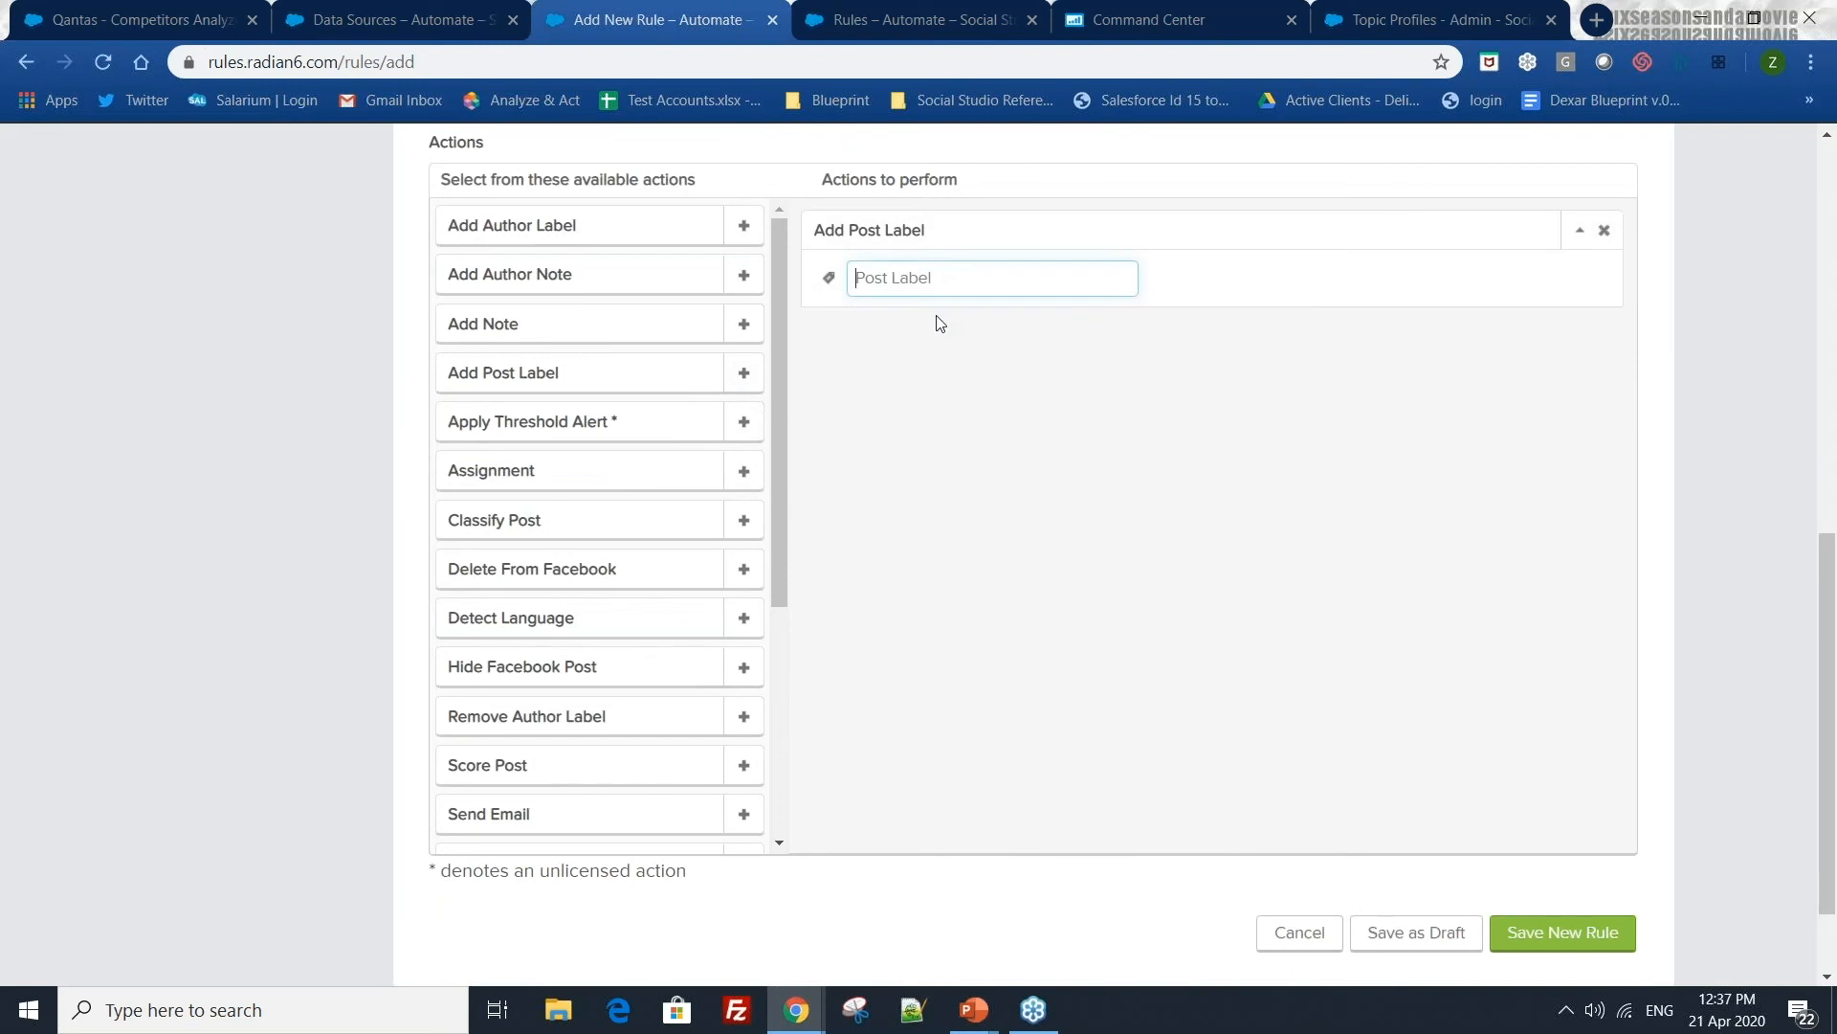
text(Crisis)
click(909, 321)
click(915, 395)
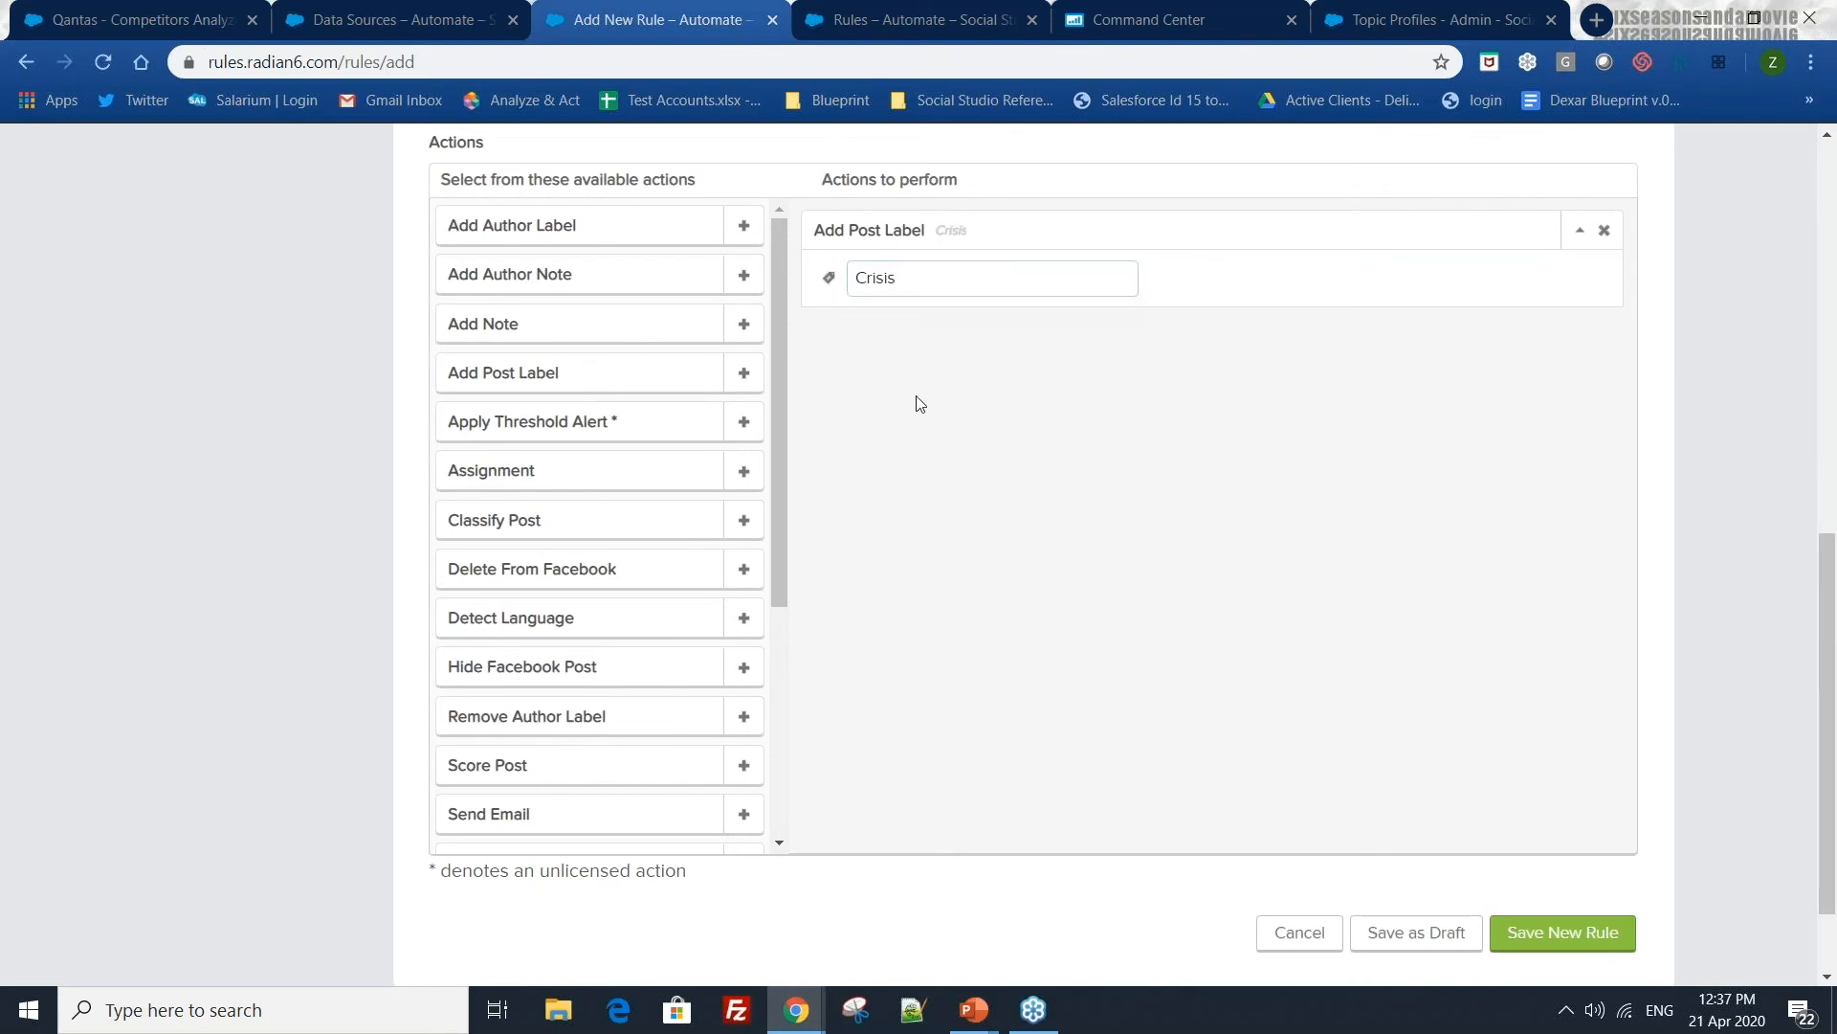
- Add a Set Priority action to the rule and set the priority to High
scroll(617, 502, down, 3)
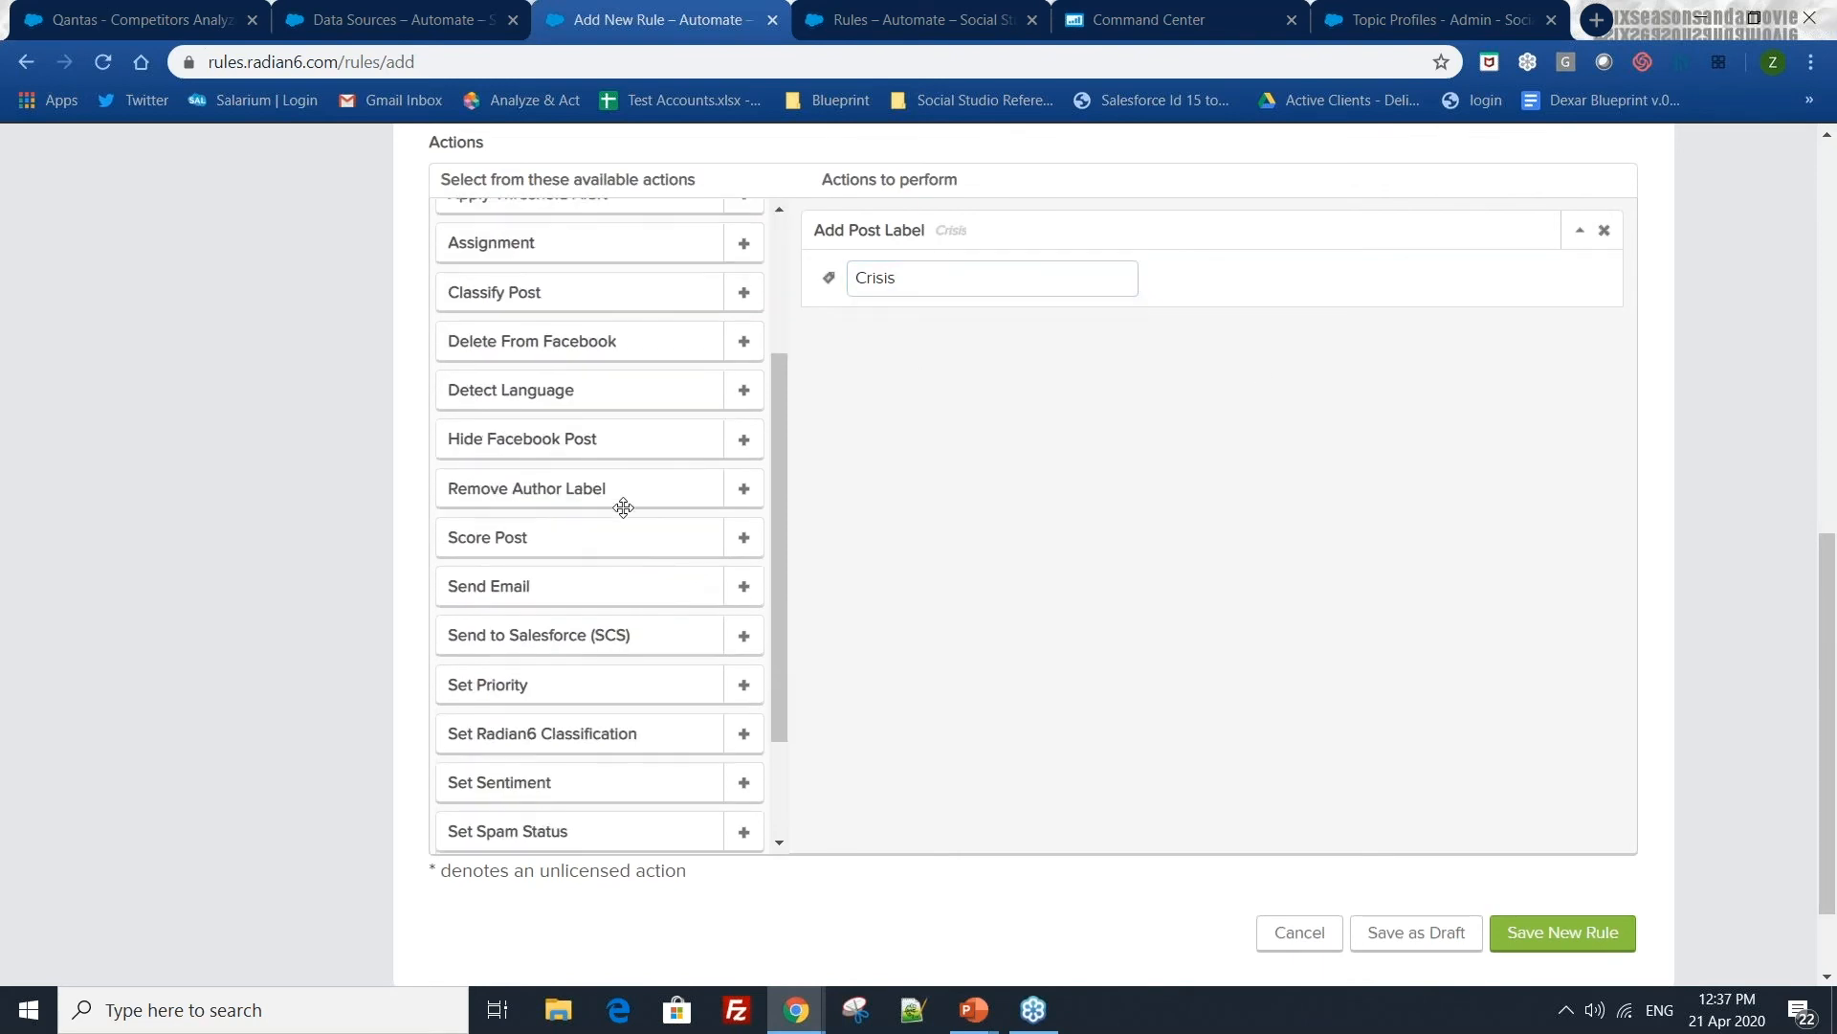
scroll(727, 555, down, 1)
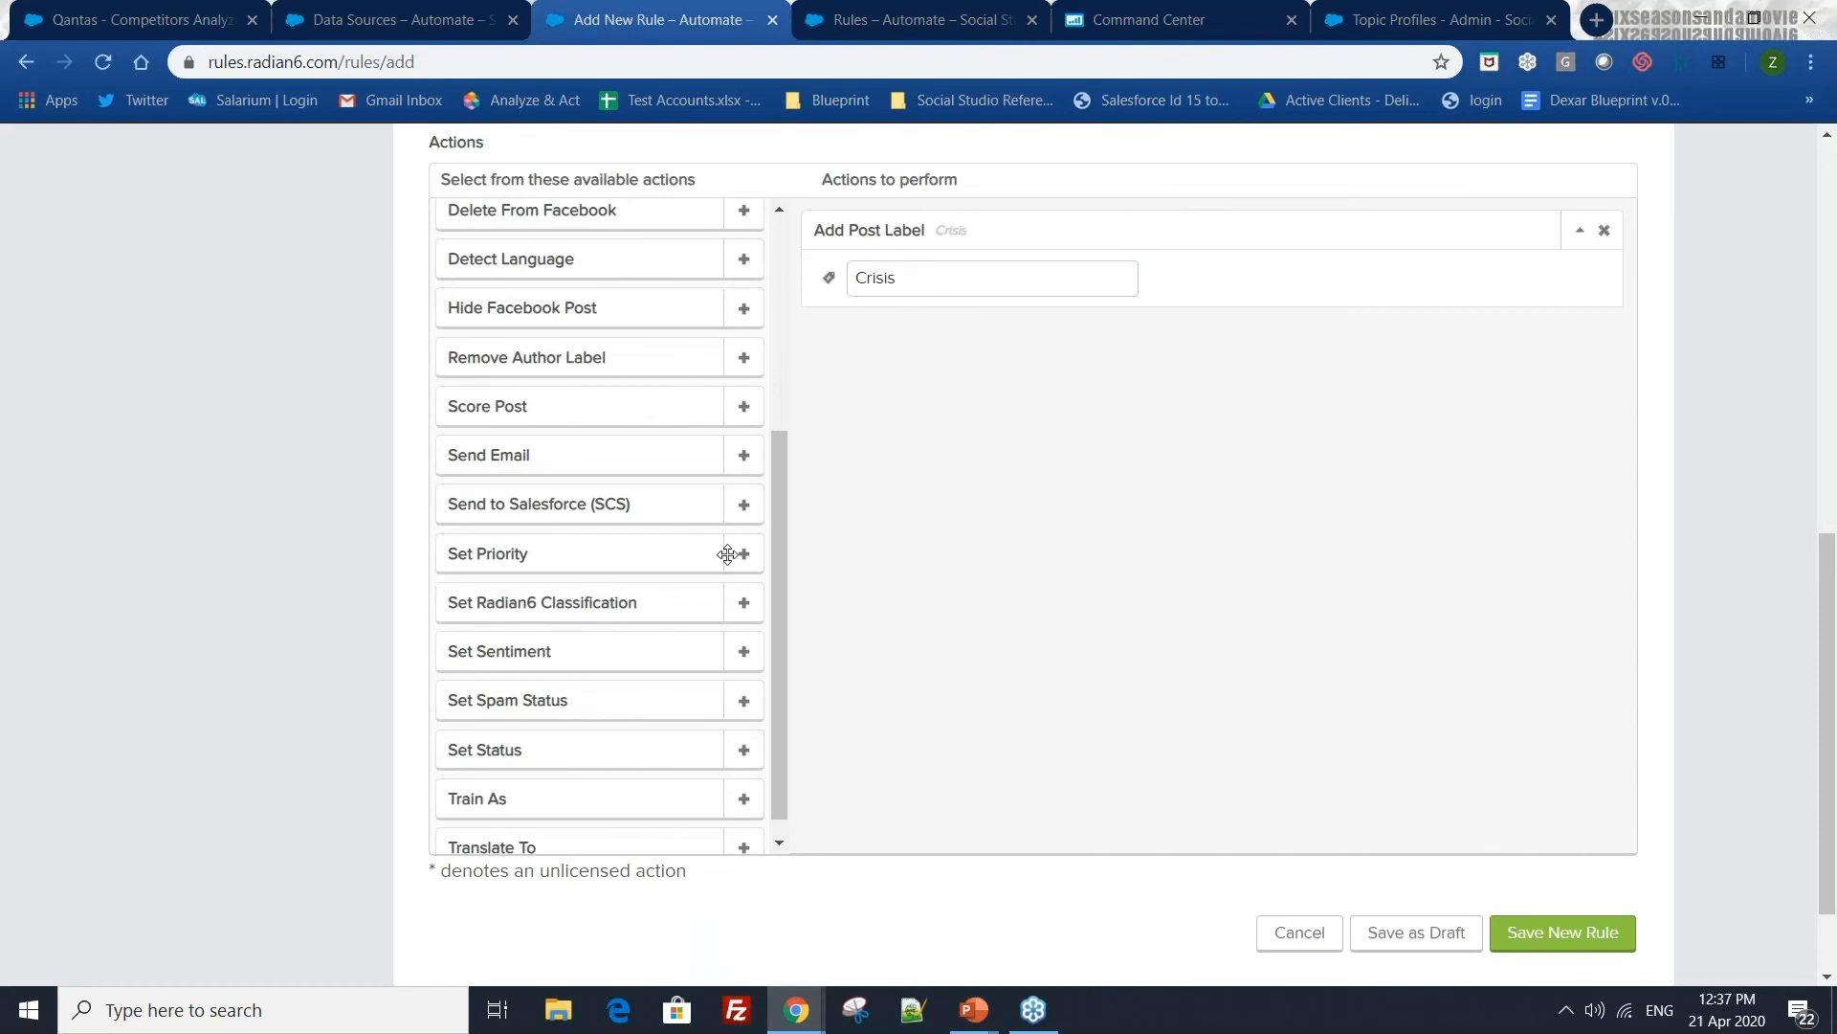
click(734, 555)
click(936, 390)
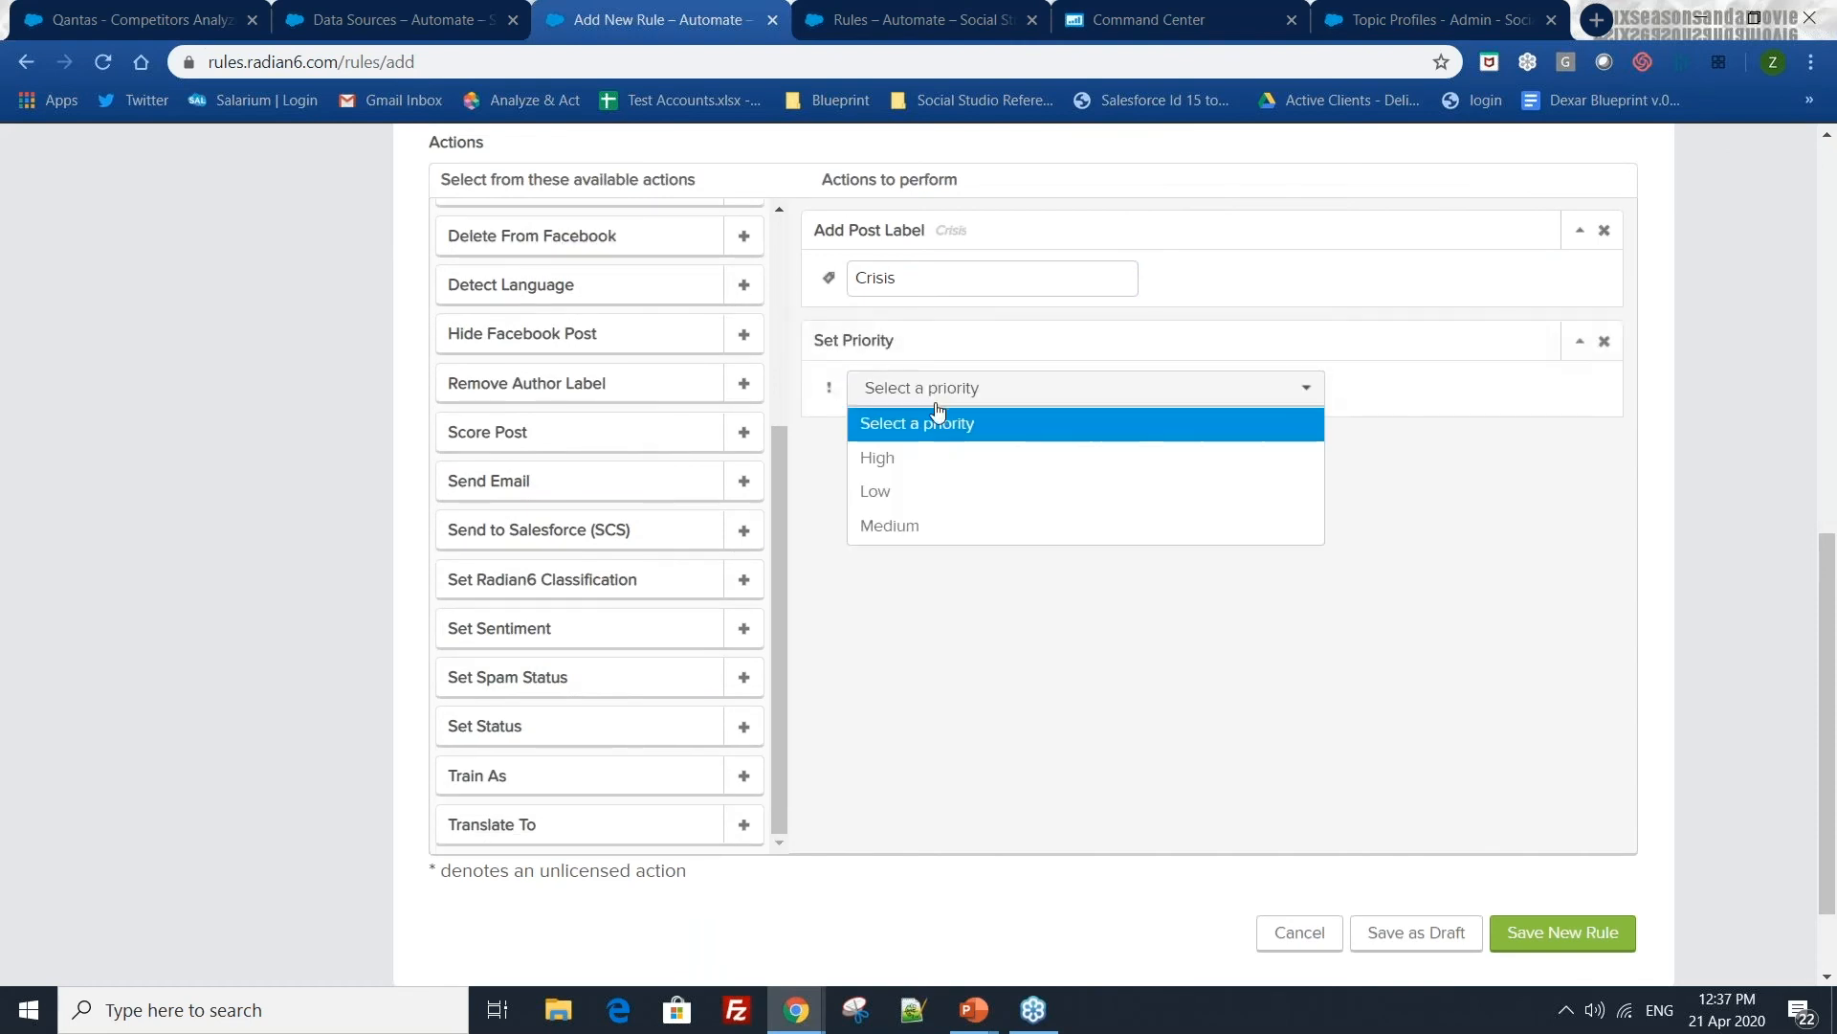
click(878, 457)
- Add a Send Email action to the rule with the Changi Test Email notification template
scroll(574, 578, down, 2)
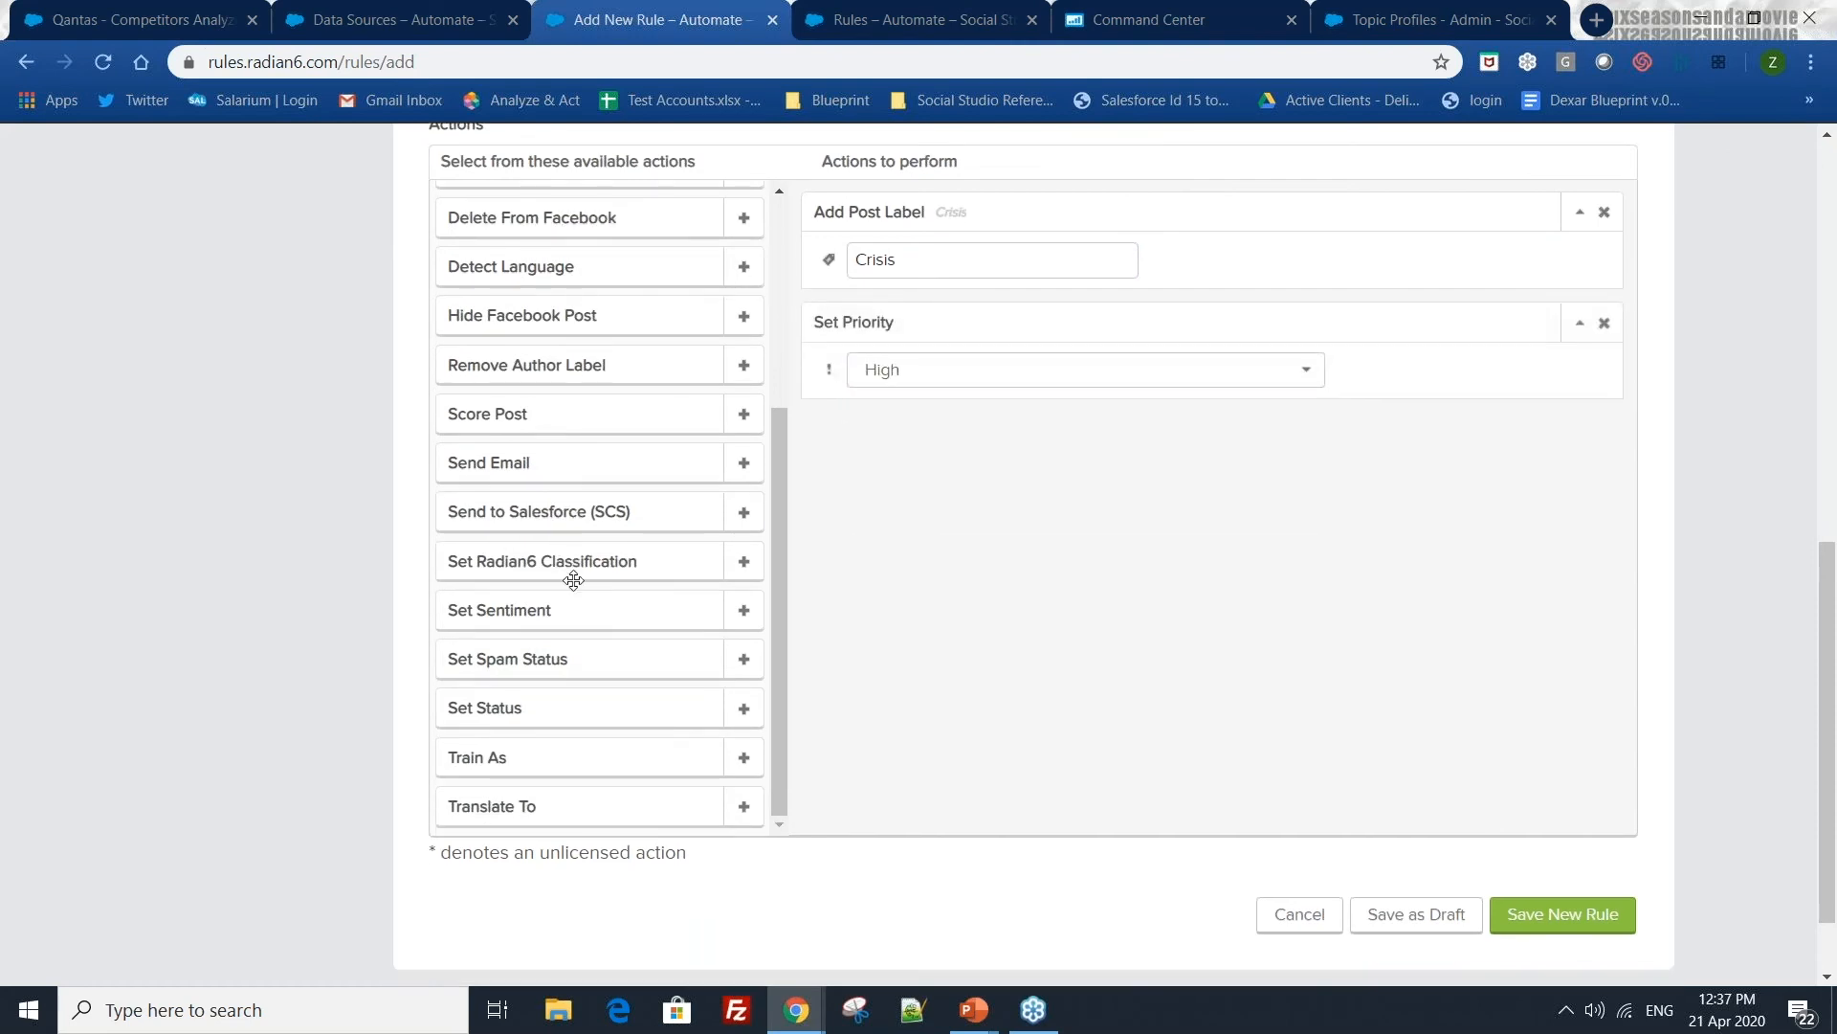
scroll(588, 558, up, 2)
scroll(654, 556, up, 2)
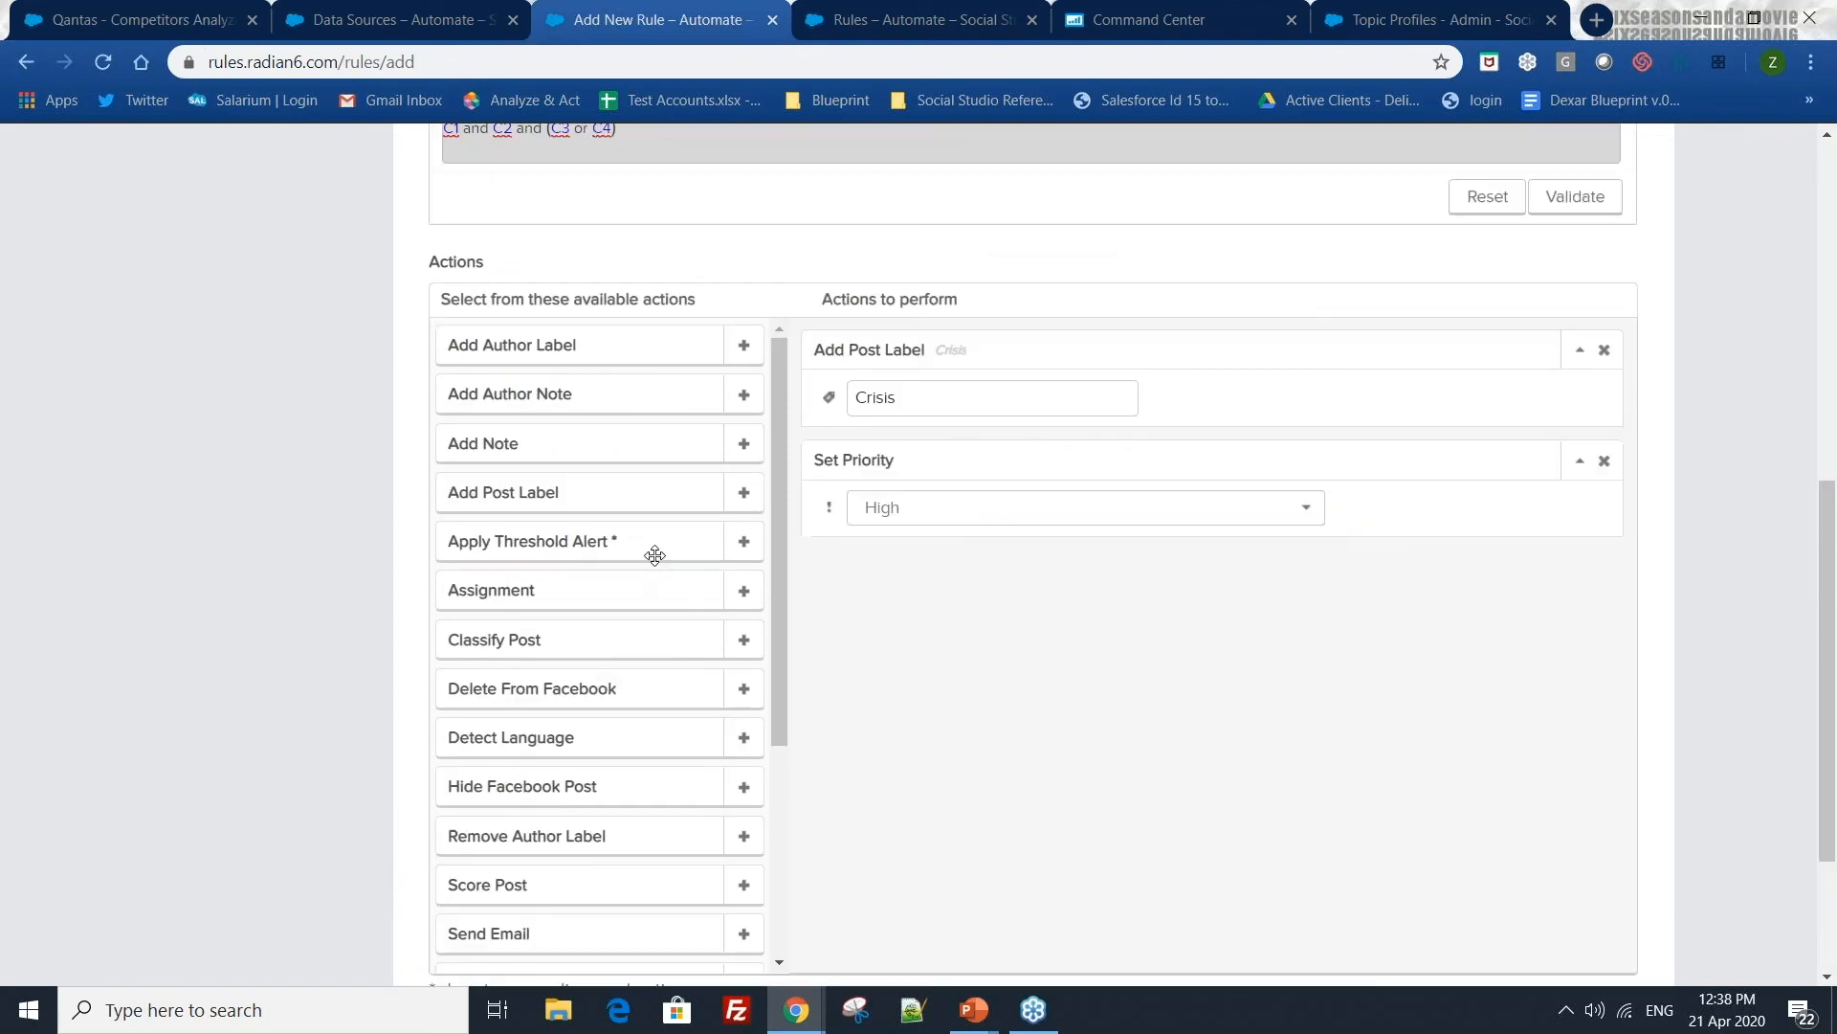
scroll(655, 556, down, 4)
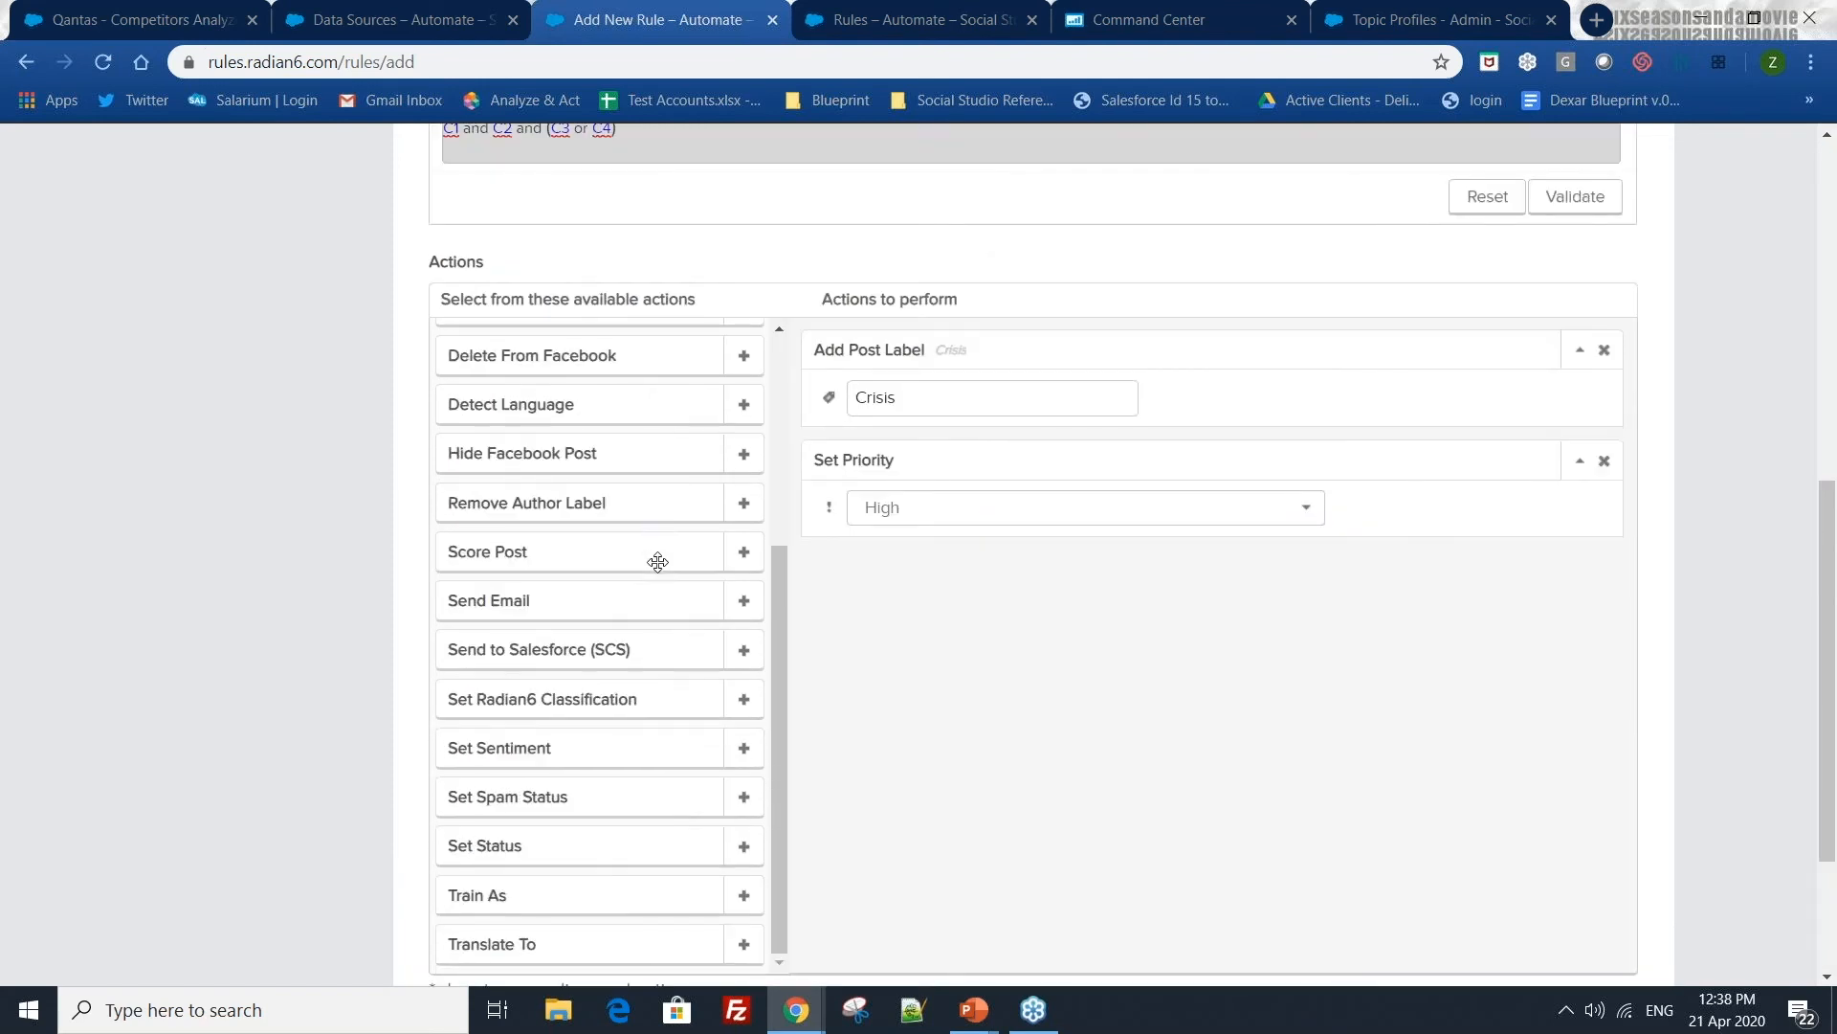
click(745, 602)
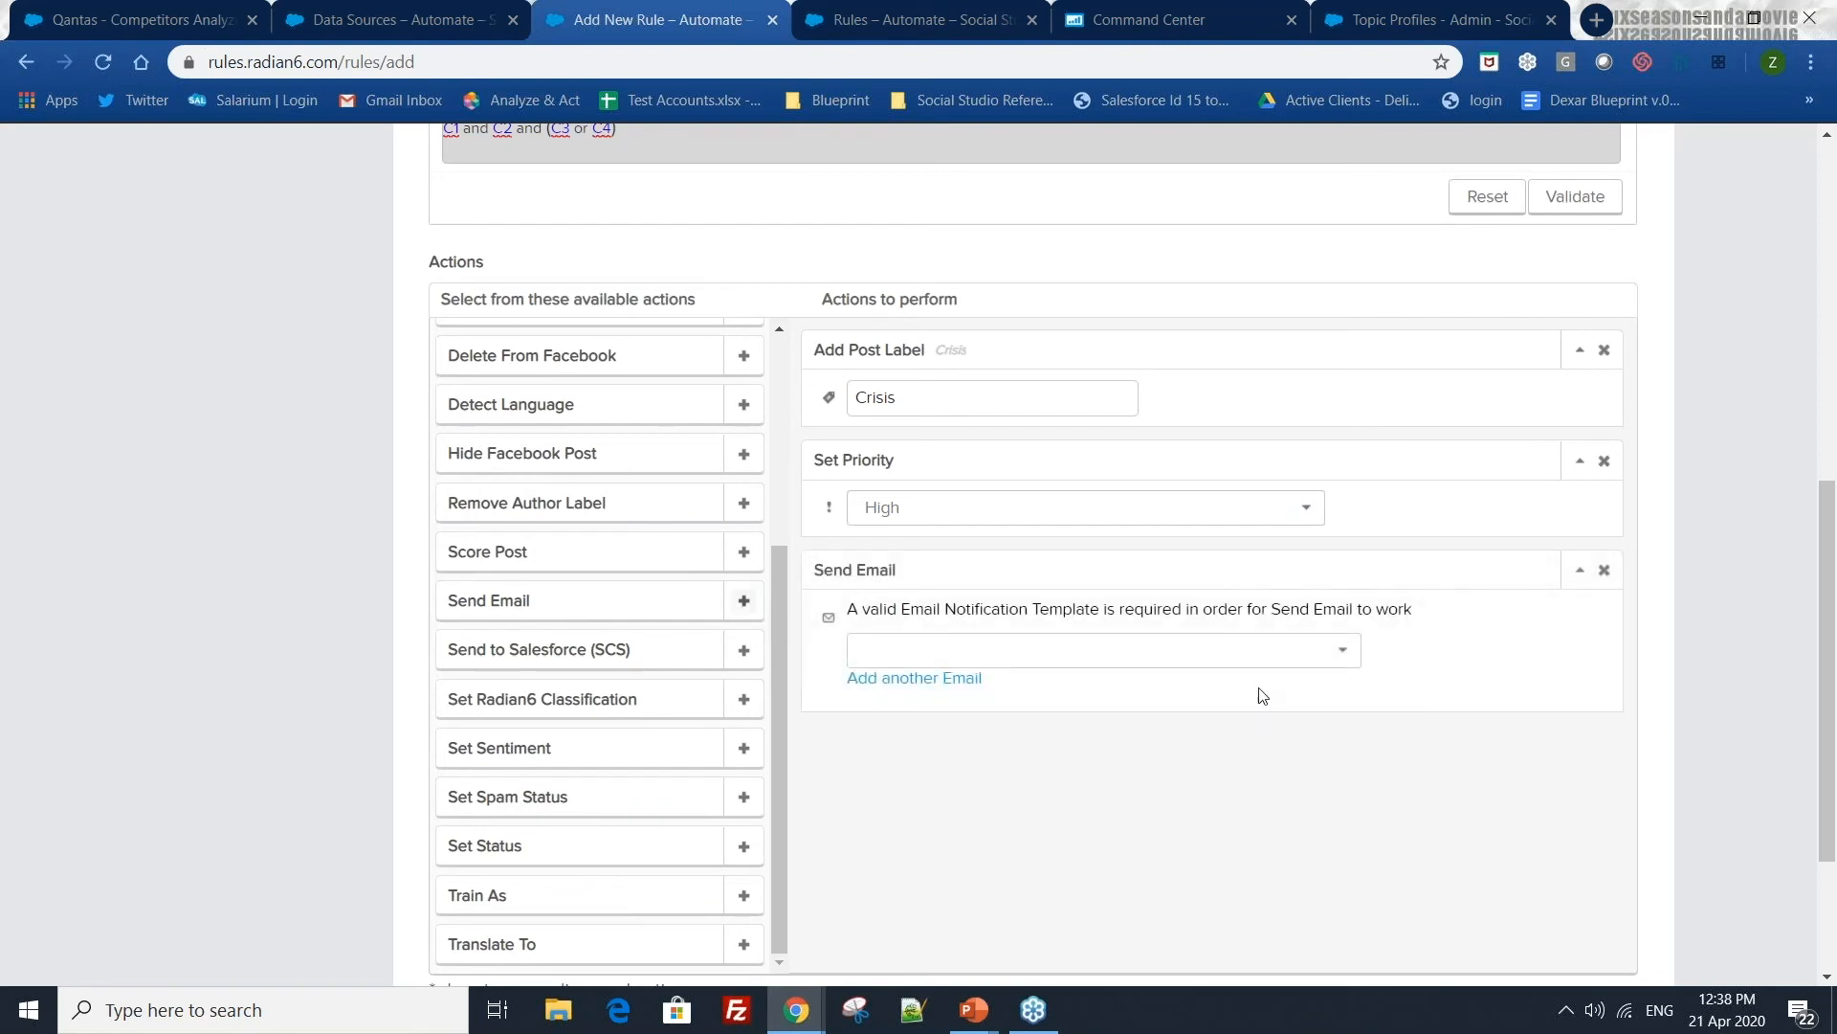
click(1291, 666)
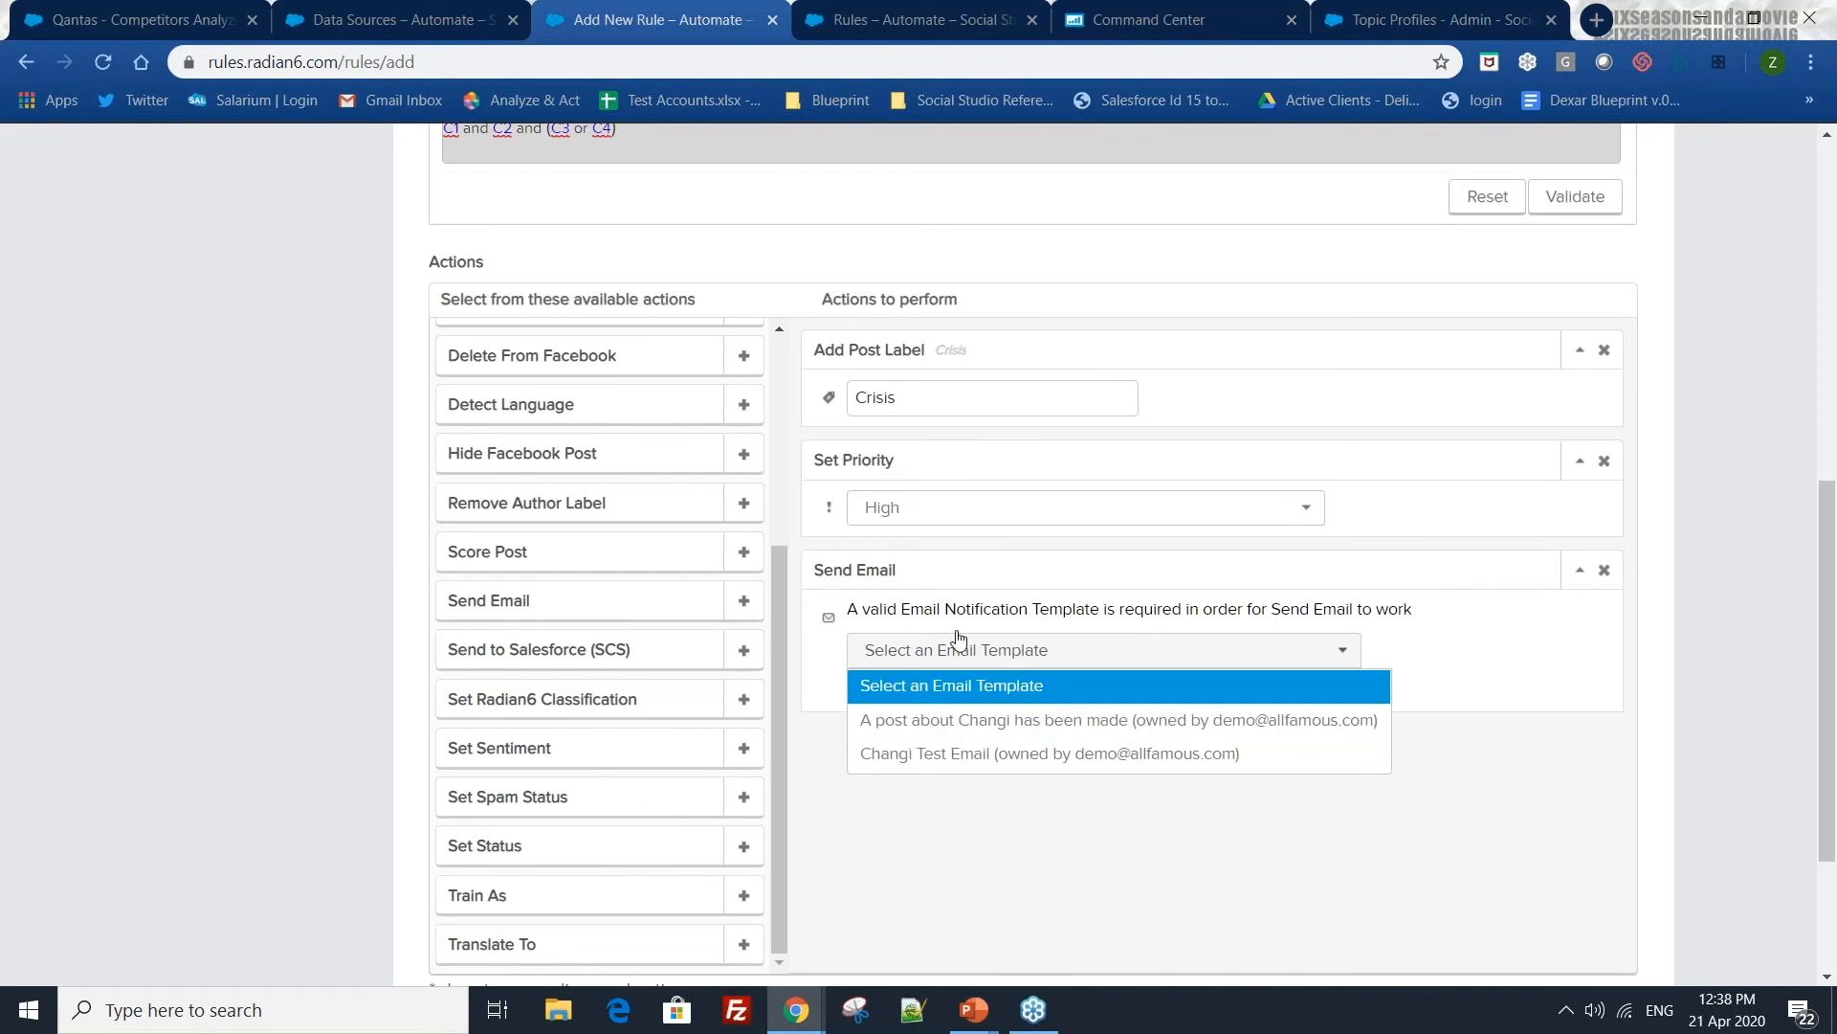
click(1136, 638)
click(1136, 638)
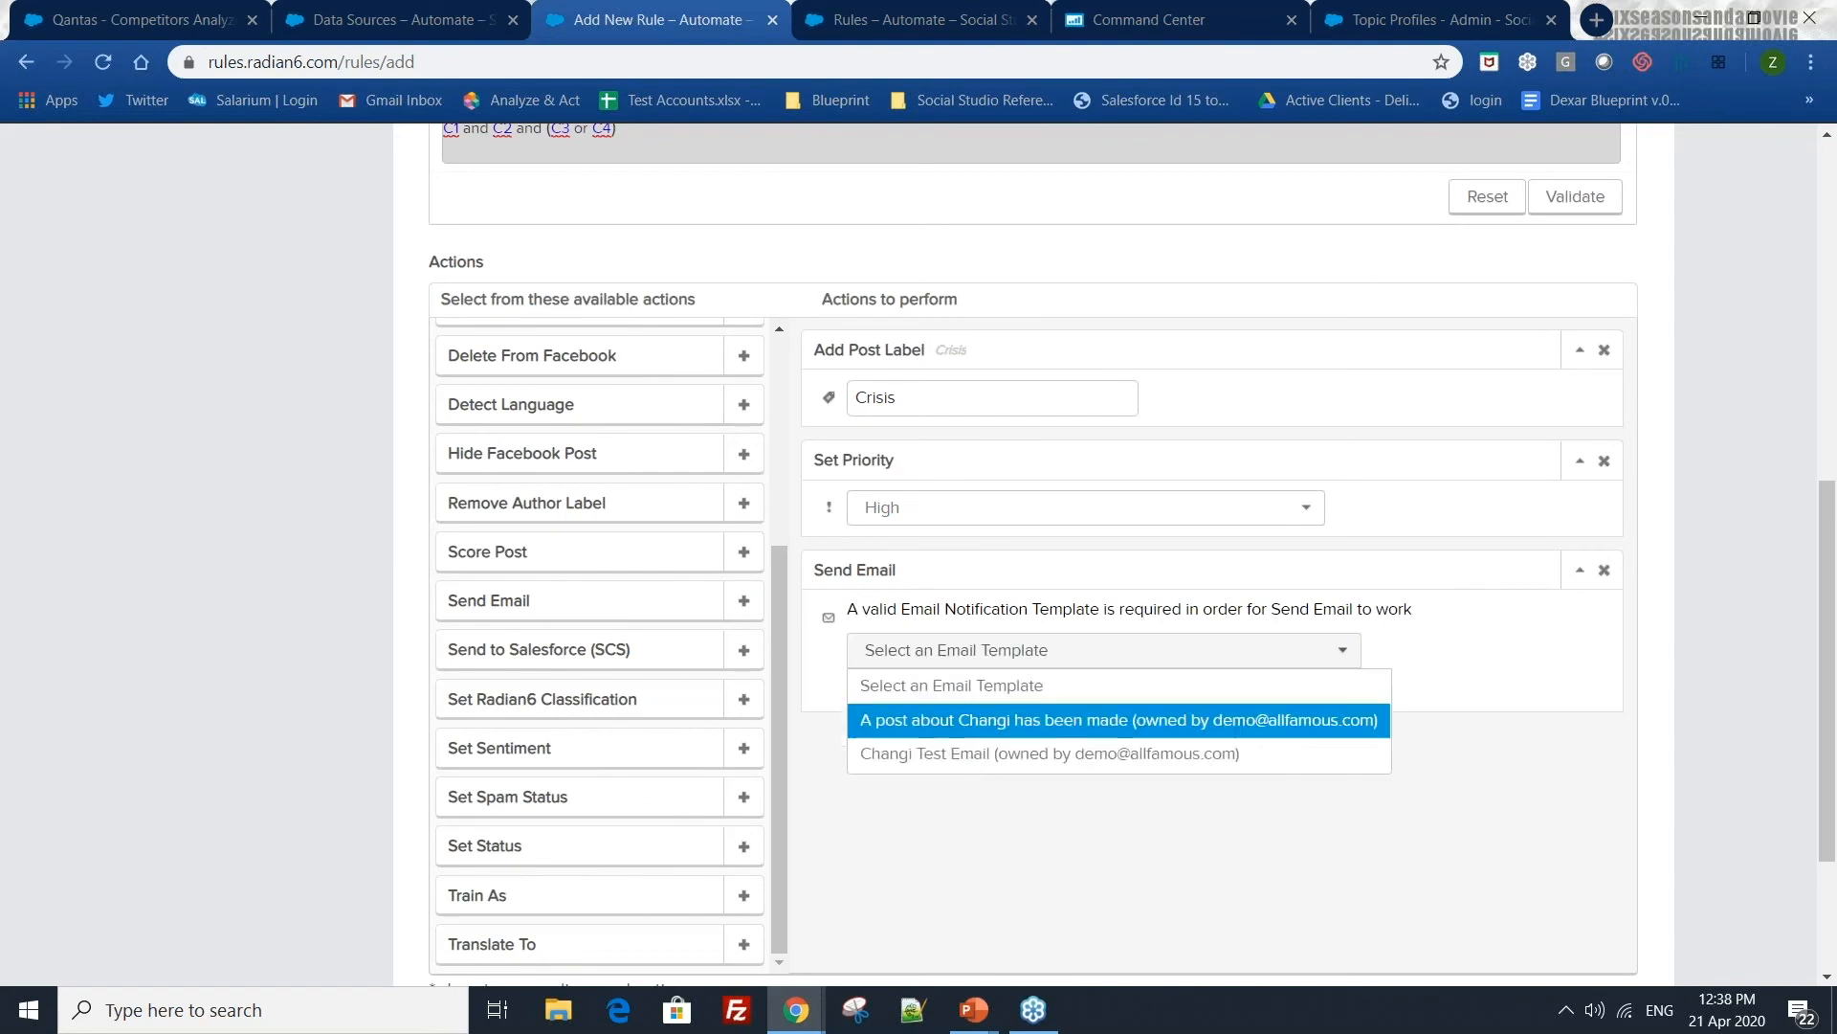
click(1136, 718)
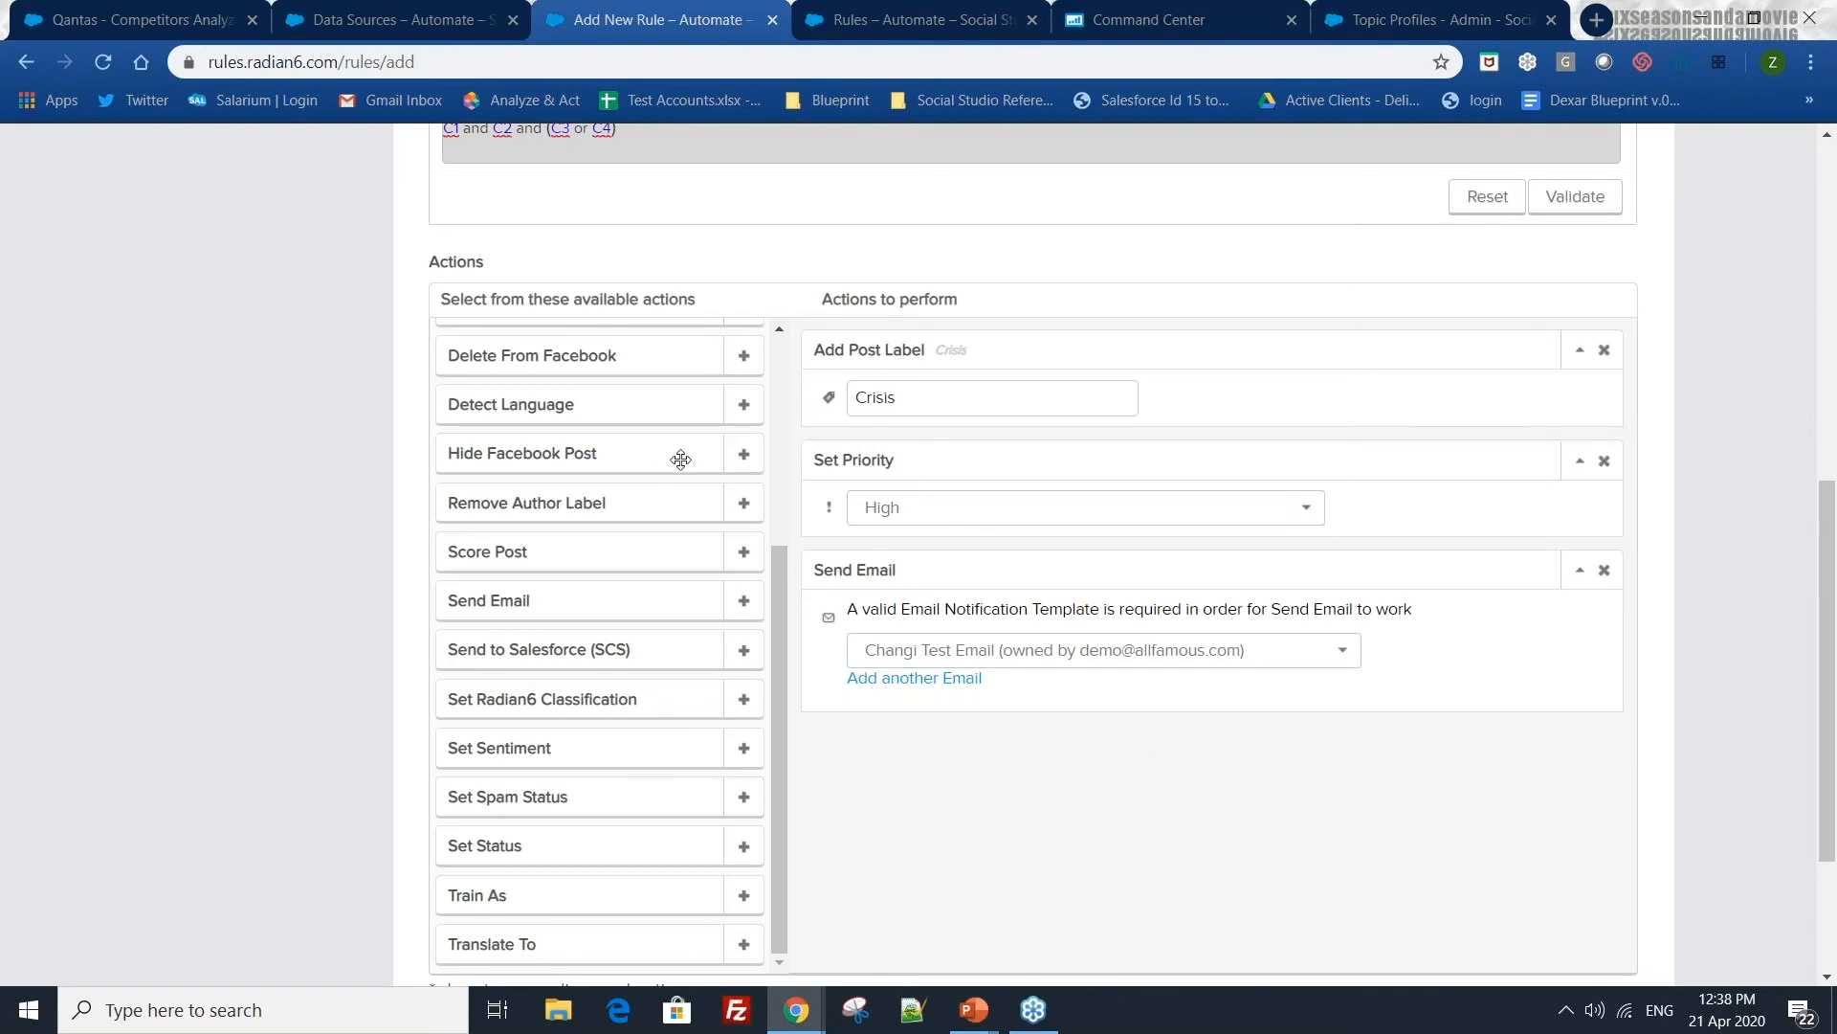
- Add the Hide Facebook Post and Assignment actions to the actions to perform
scroll(681, 459, up, 2)
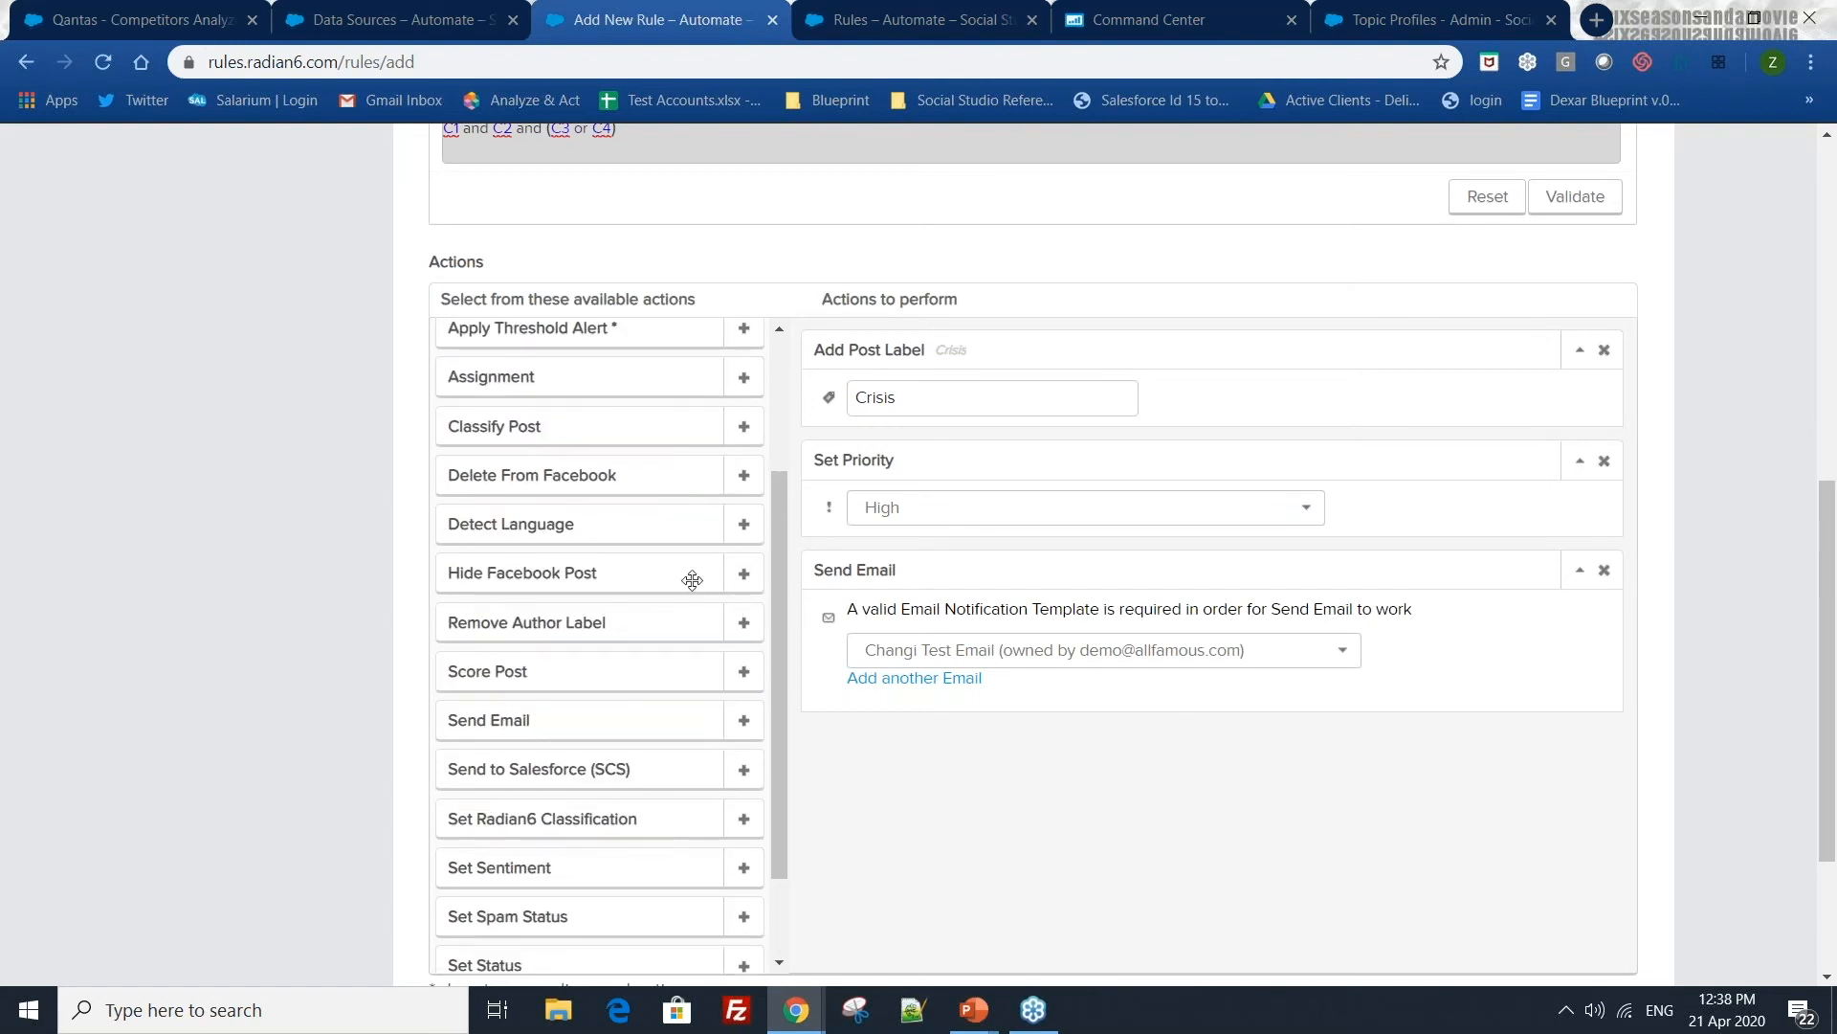
click(743, 574)
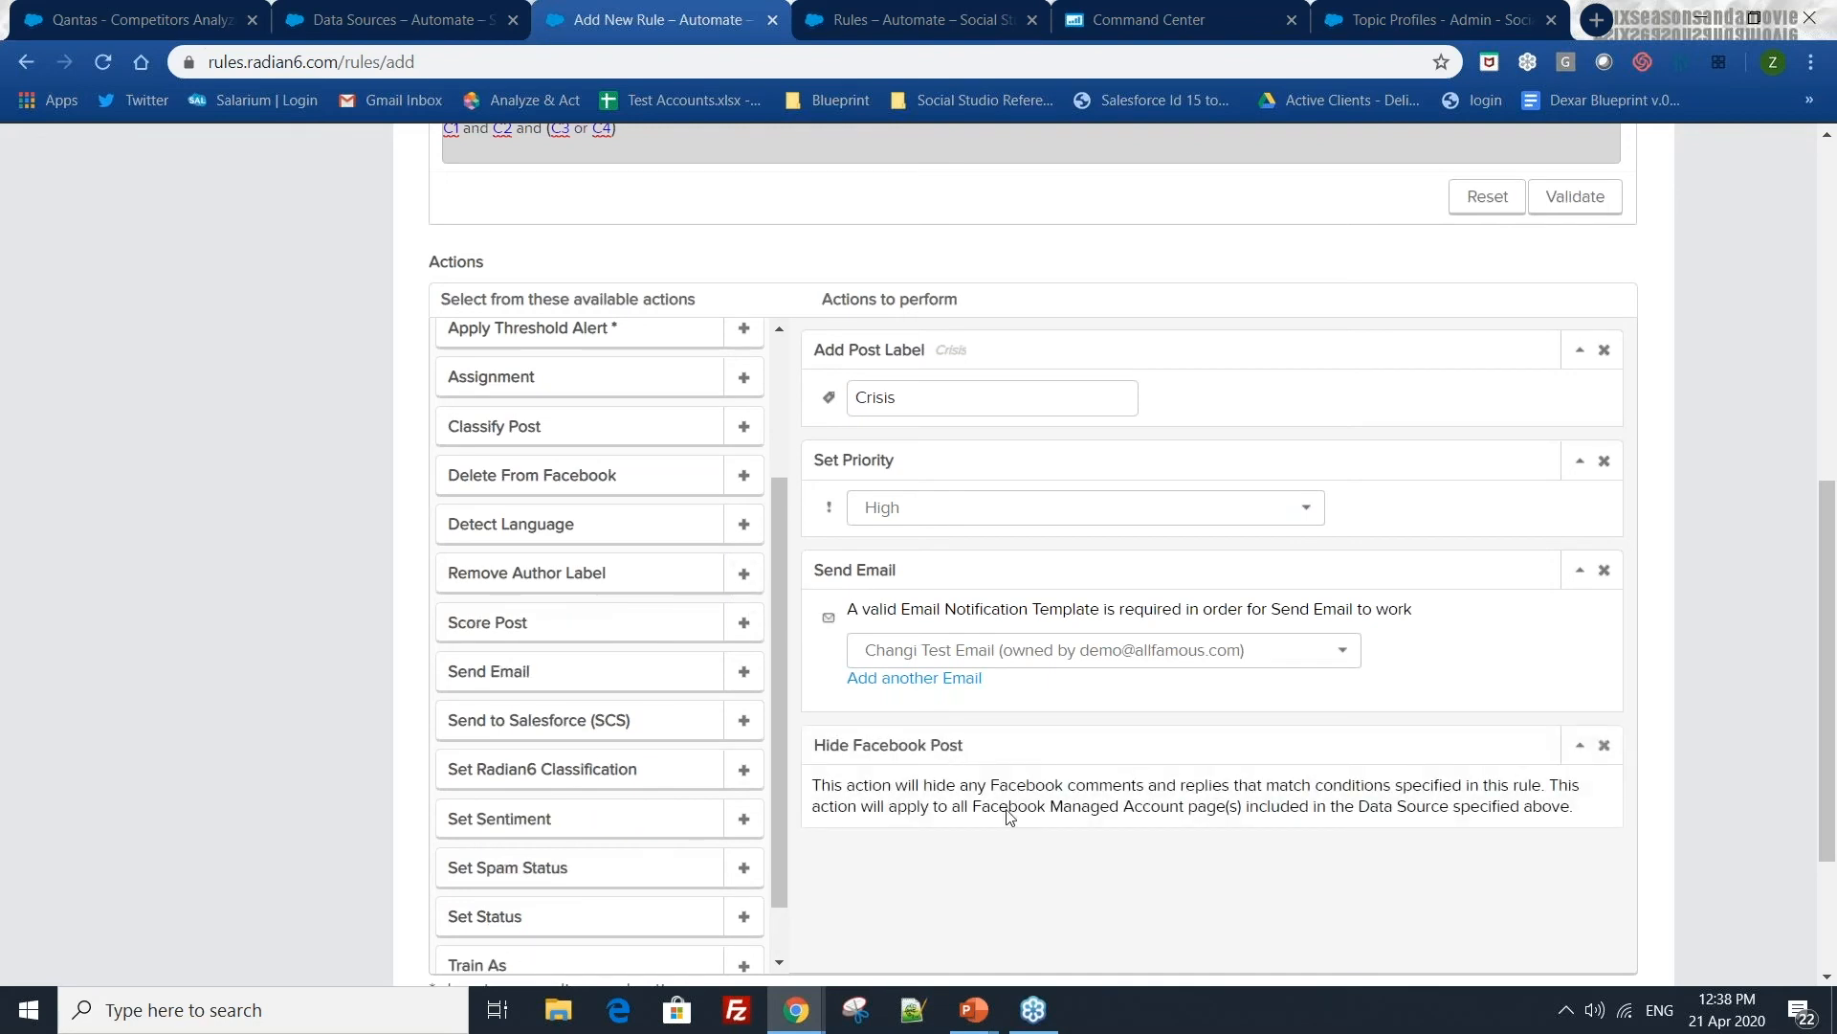
scroll(757, 624, up, 3)
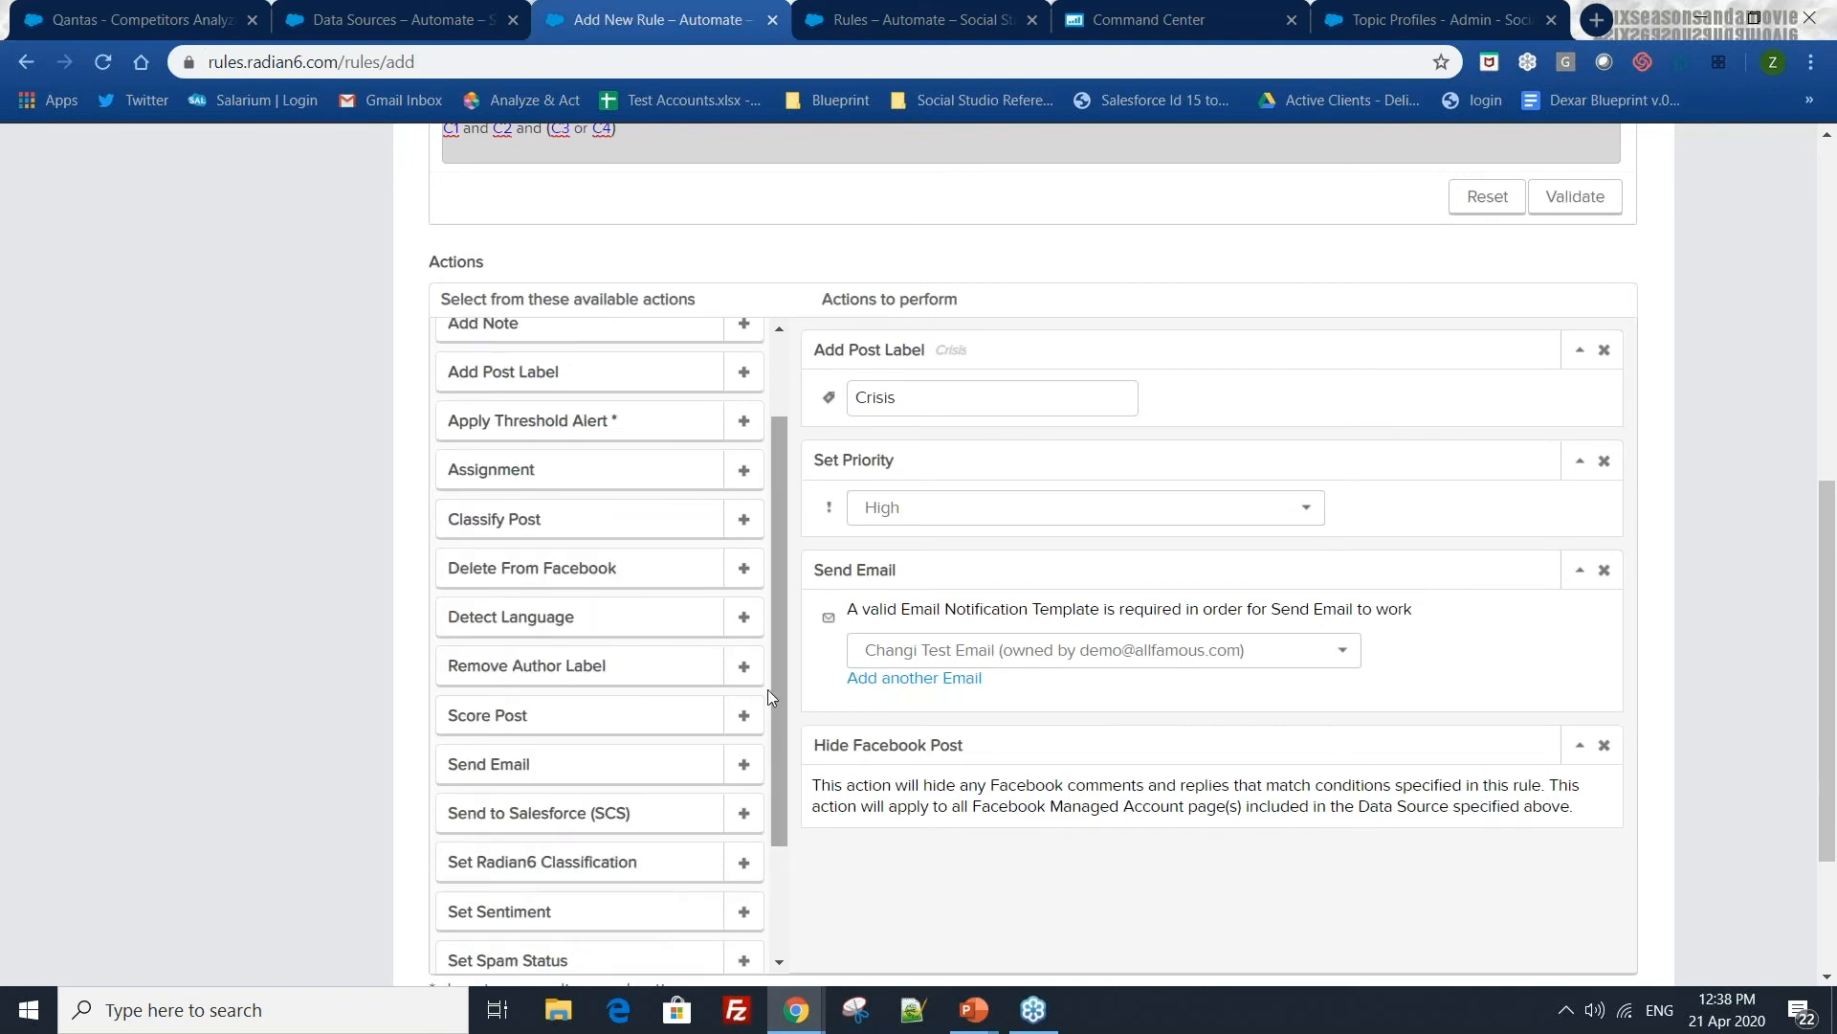
scroll(576, 534, down, 3)
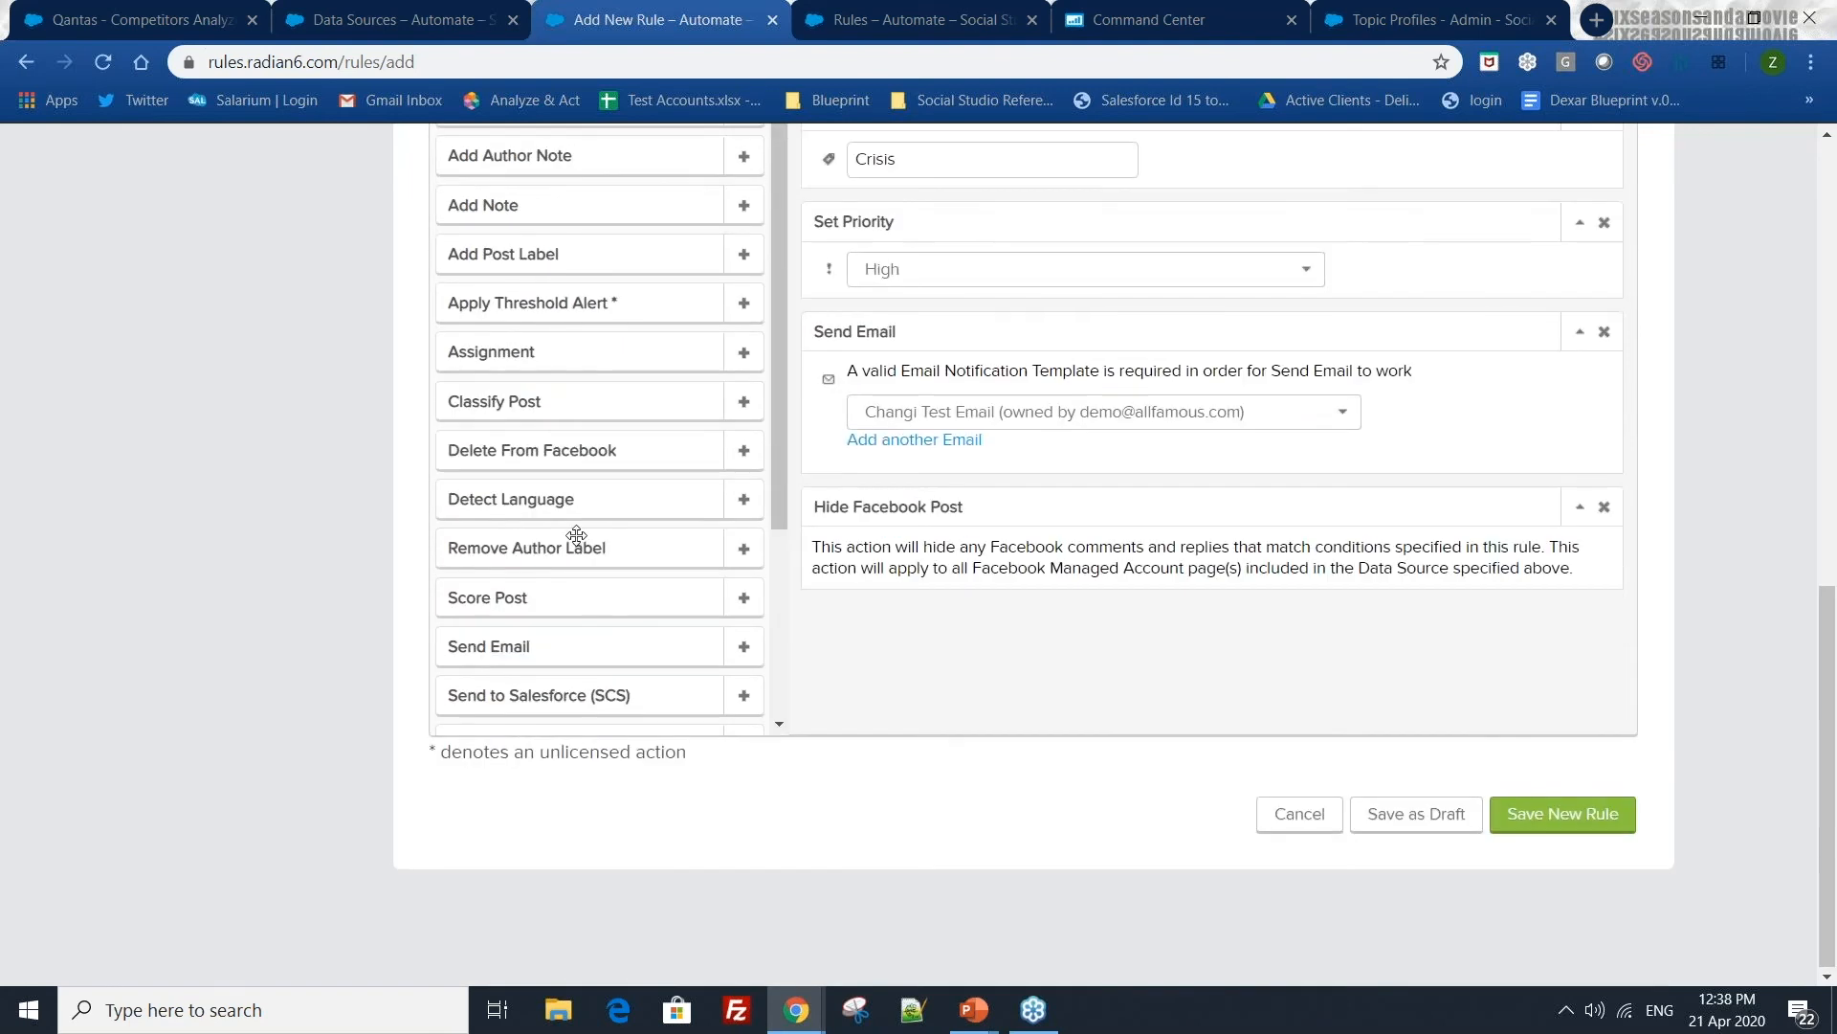
scroll(576, 534, up, 1)
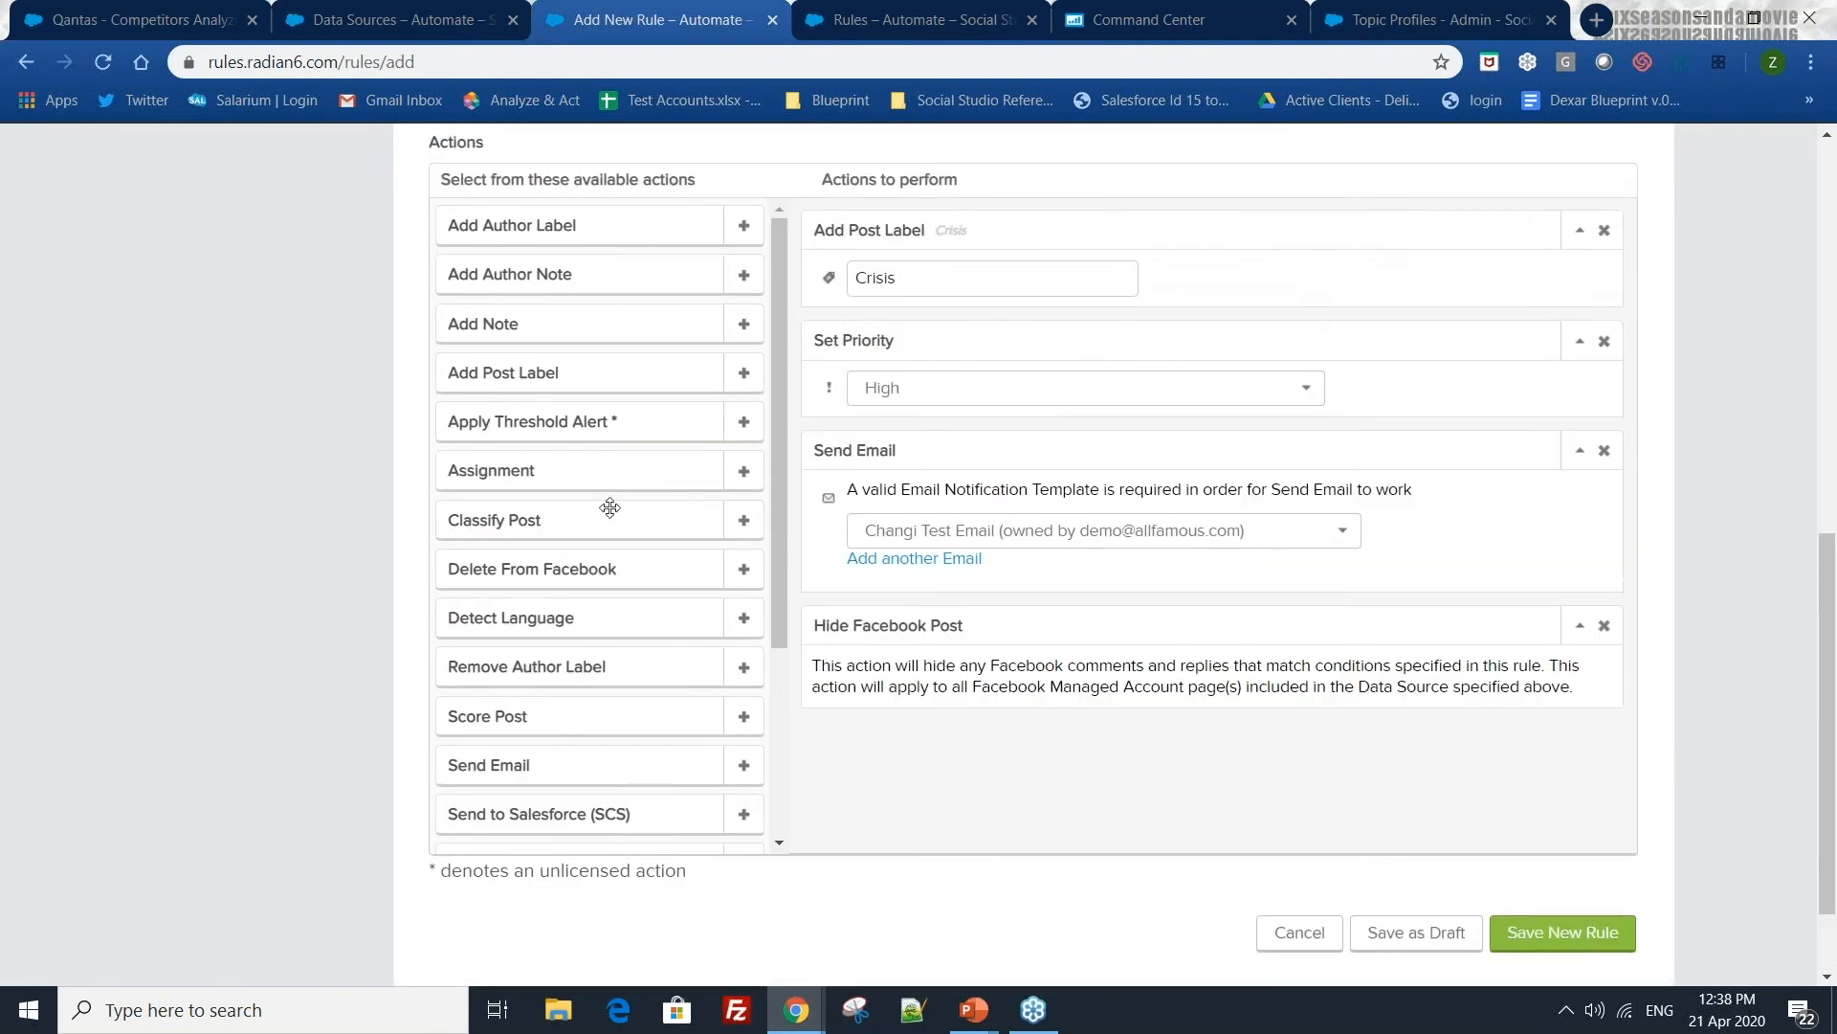
click(743, 471)
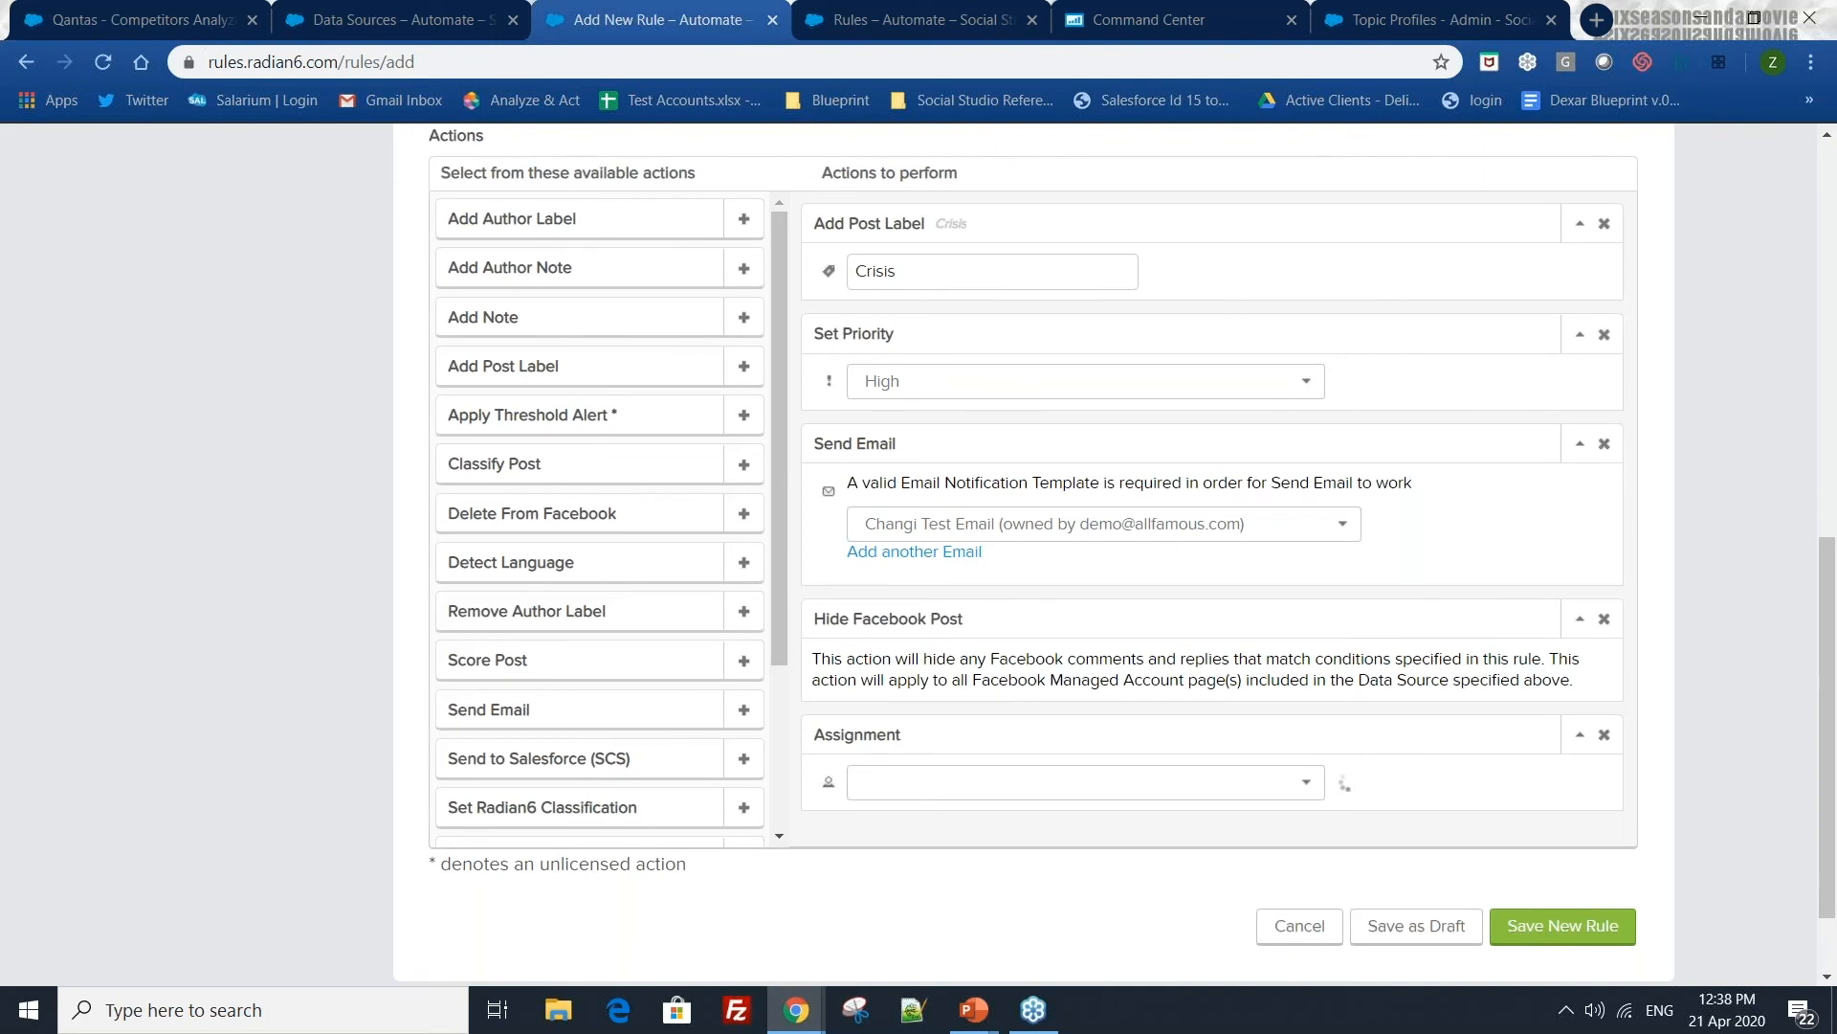
scroll(1175, 744, down, 2)
click(1175, 669)
- Add the Set Sentiment and Set Radian6 Classification actions and set the Radian6 classification to Complaint
scroll(641, 459, down, 3)
click(744, 508)
click(744, 508)
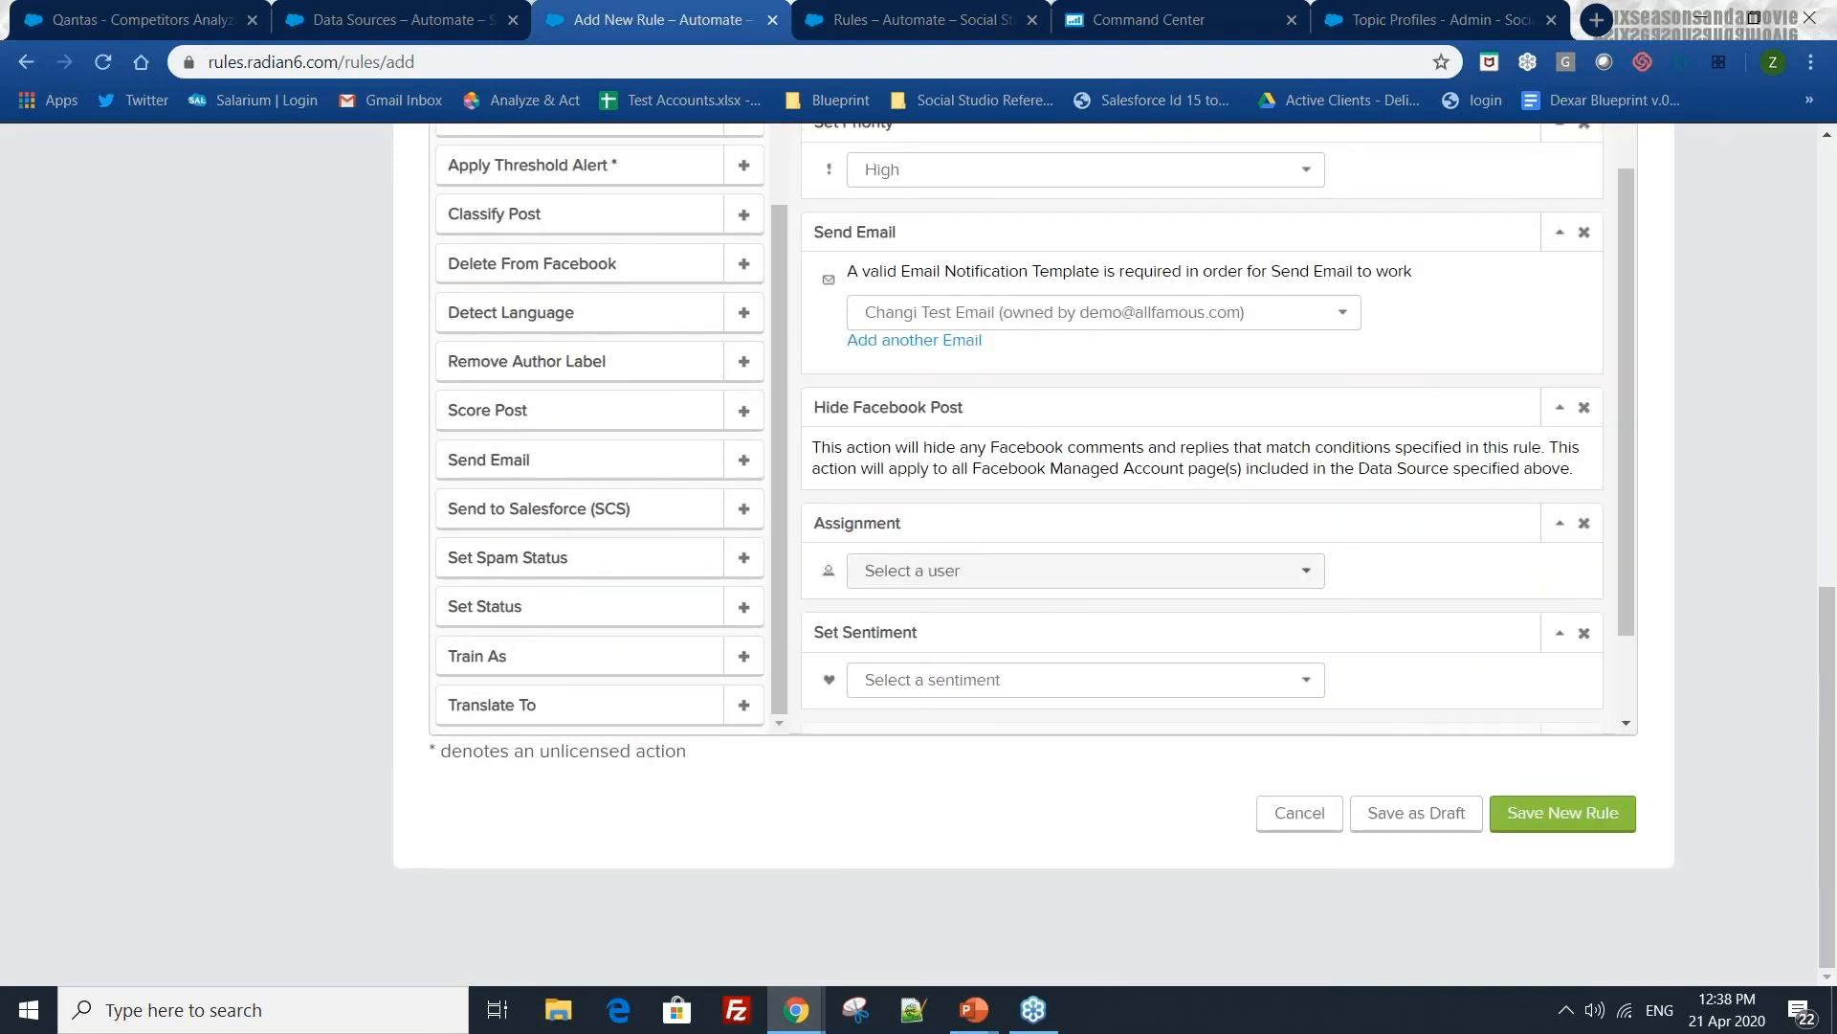
scroll(1218, 636, down, 1)
click(1309, 680)
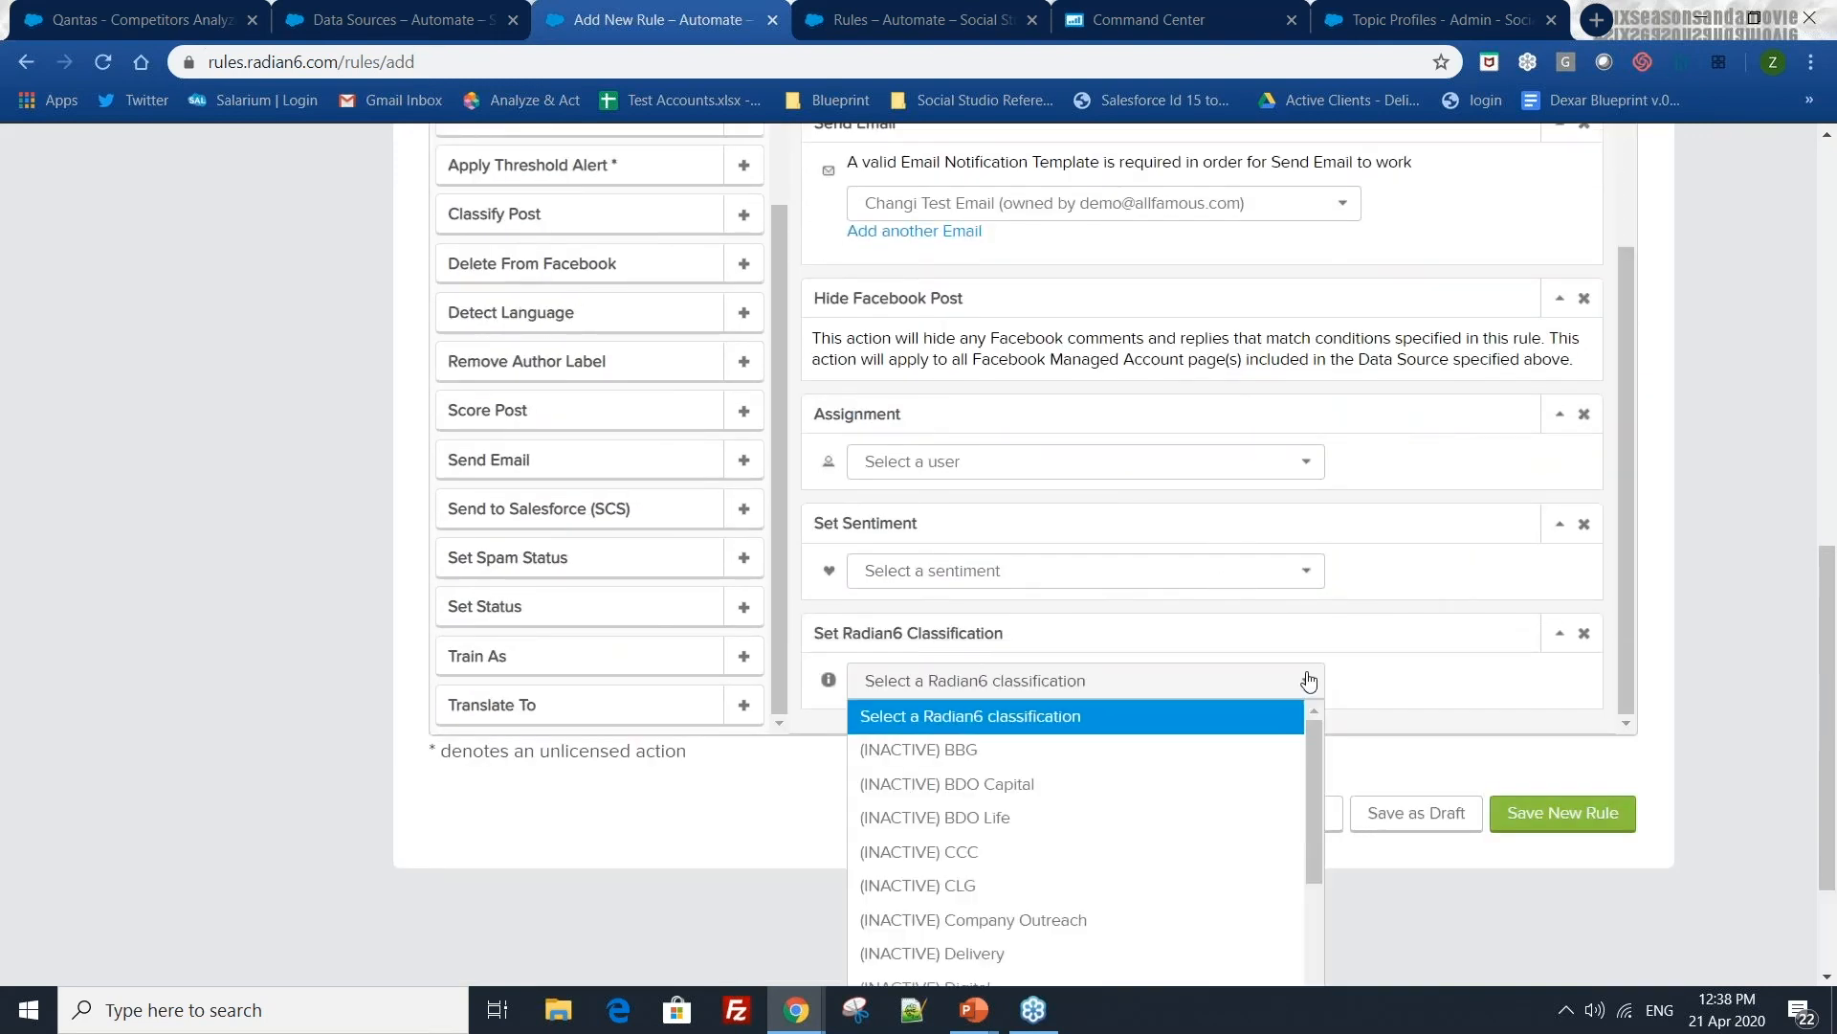
scroll(1309, 681, down, 1)
scroll(1193, 632, down, 6)
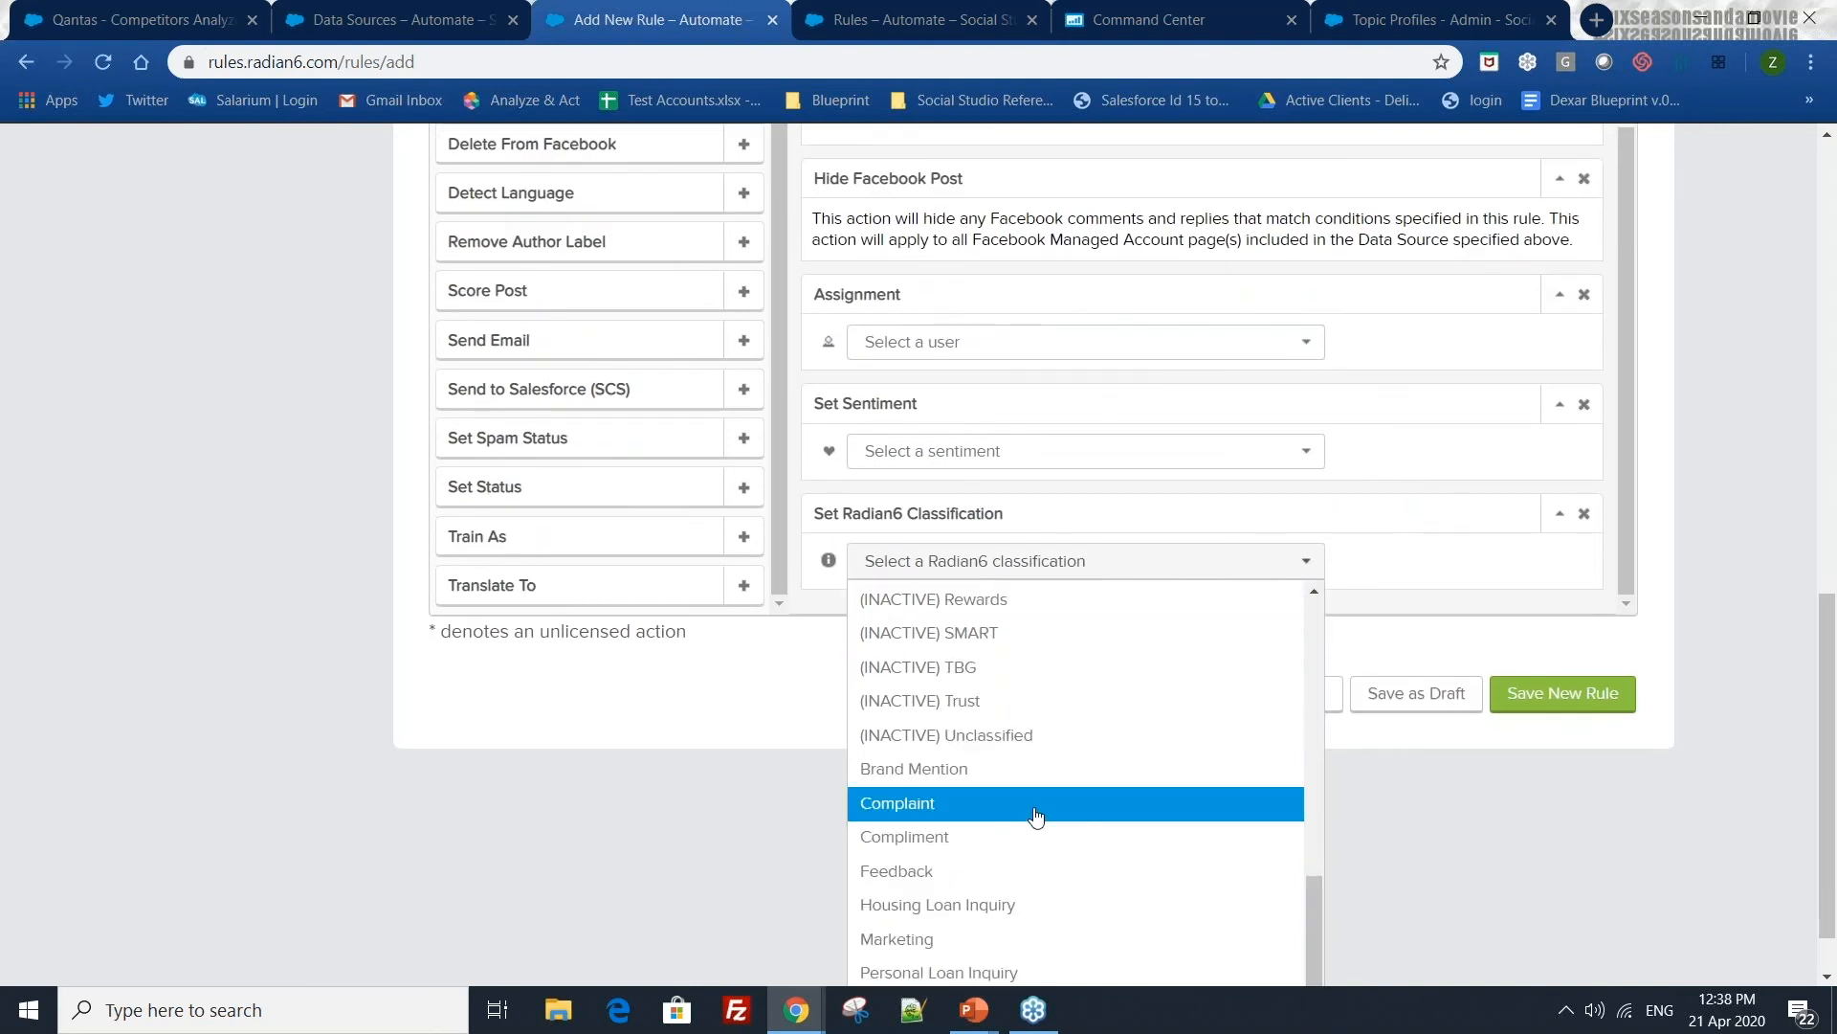
click(1036, 814)
- Remove the Set Sentiment and Assignment actions from the actions to perform
click(1581, 528)
click(1584, 522)
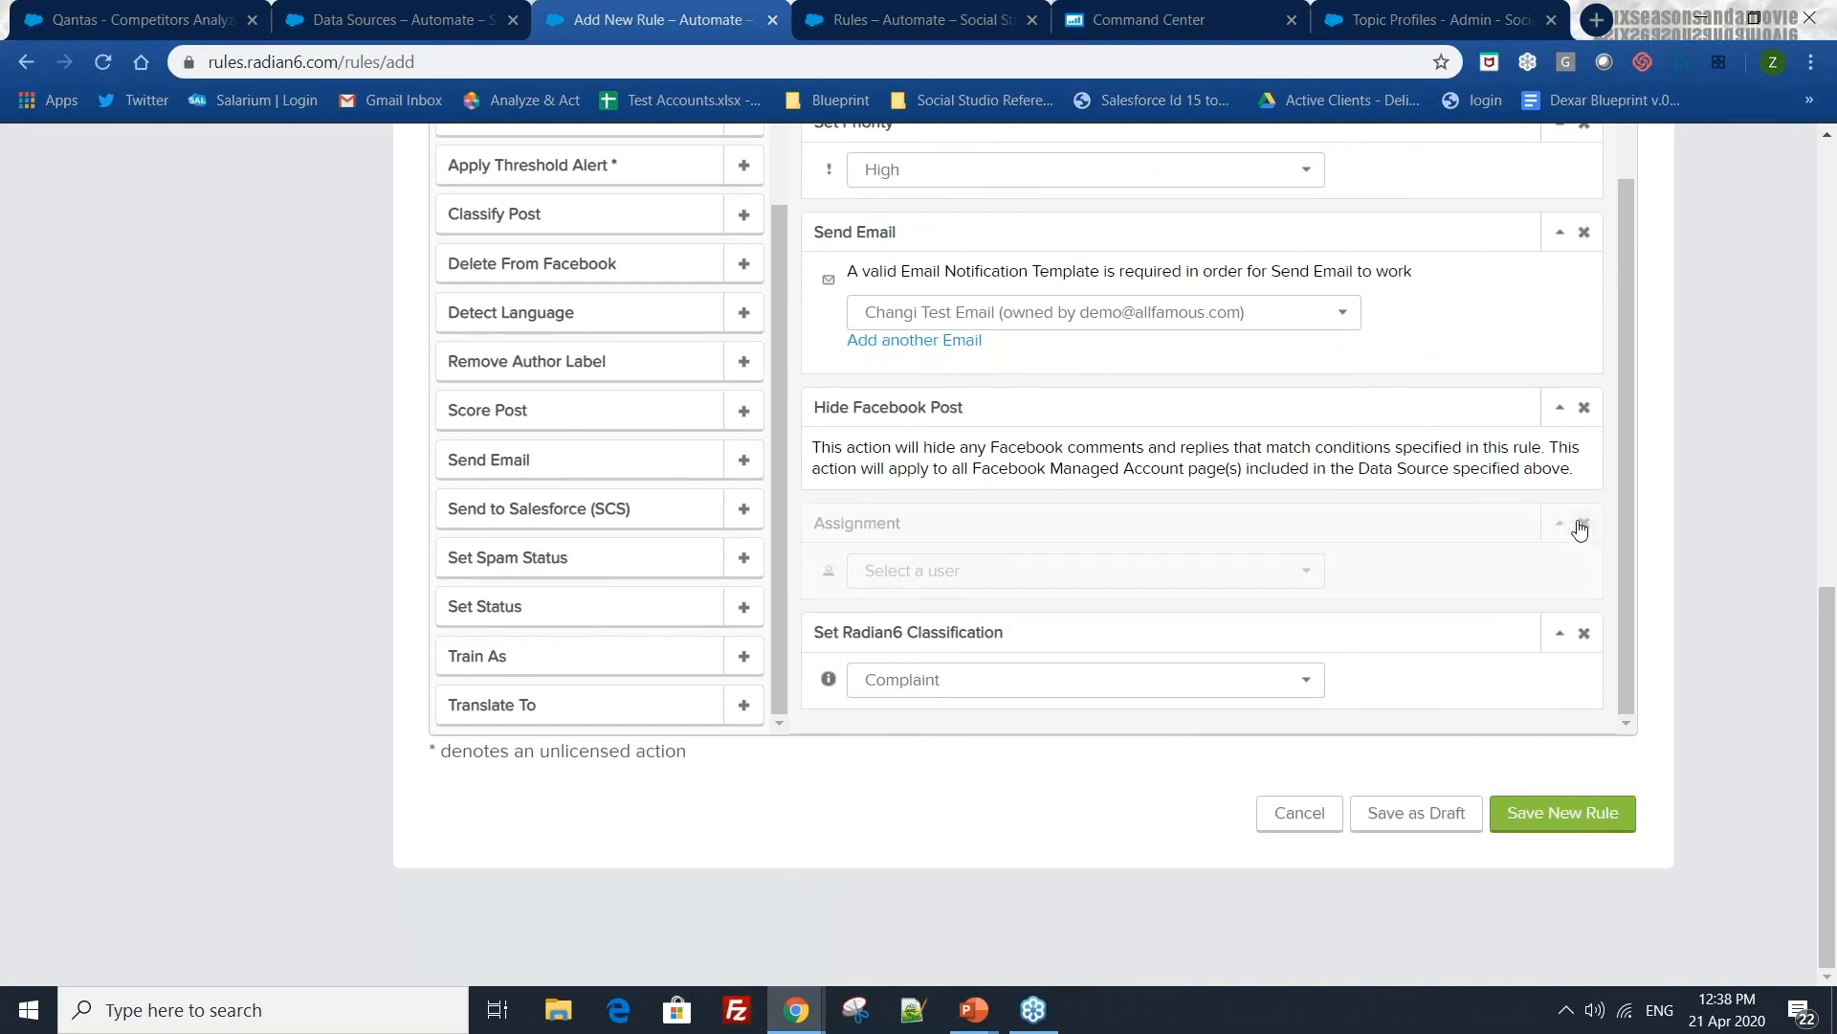
- Leave the Crisis Posts rule form without saving and return to the list of prioritized rules
scroll(1168, 517, up, 6)
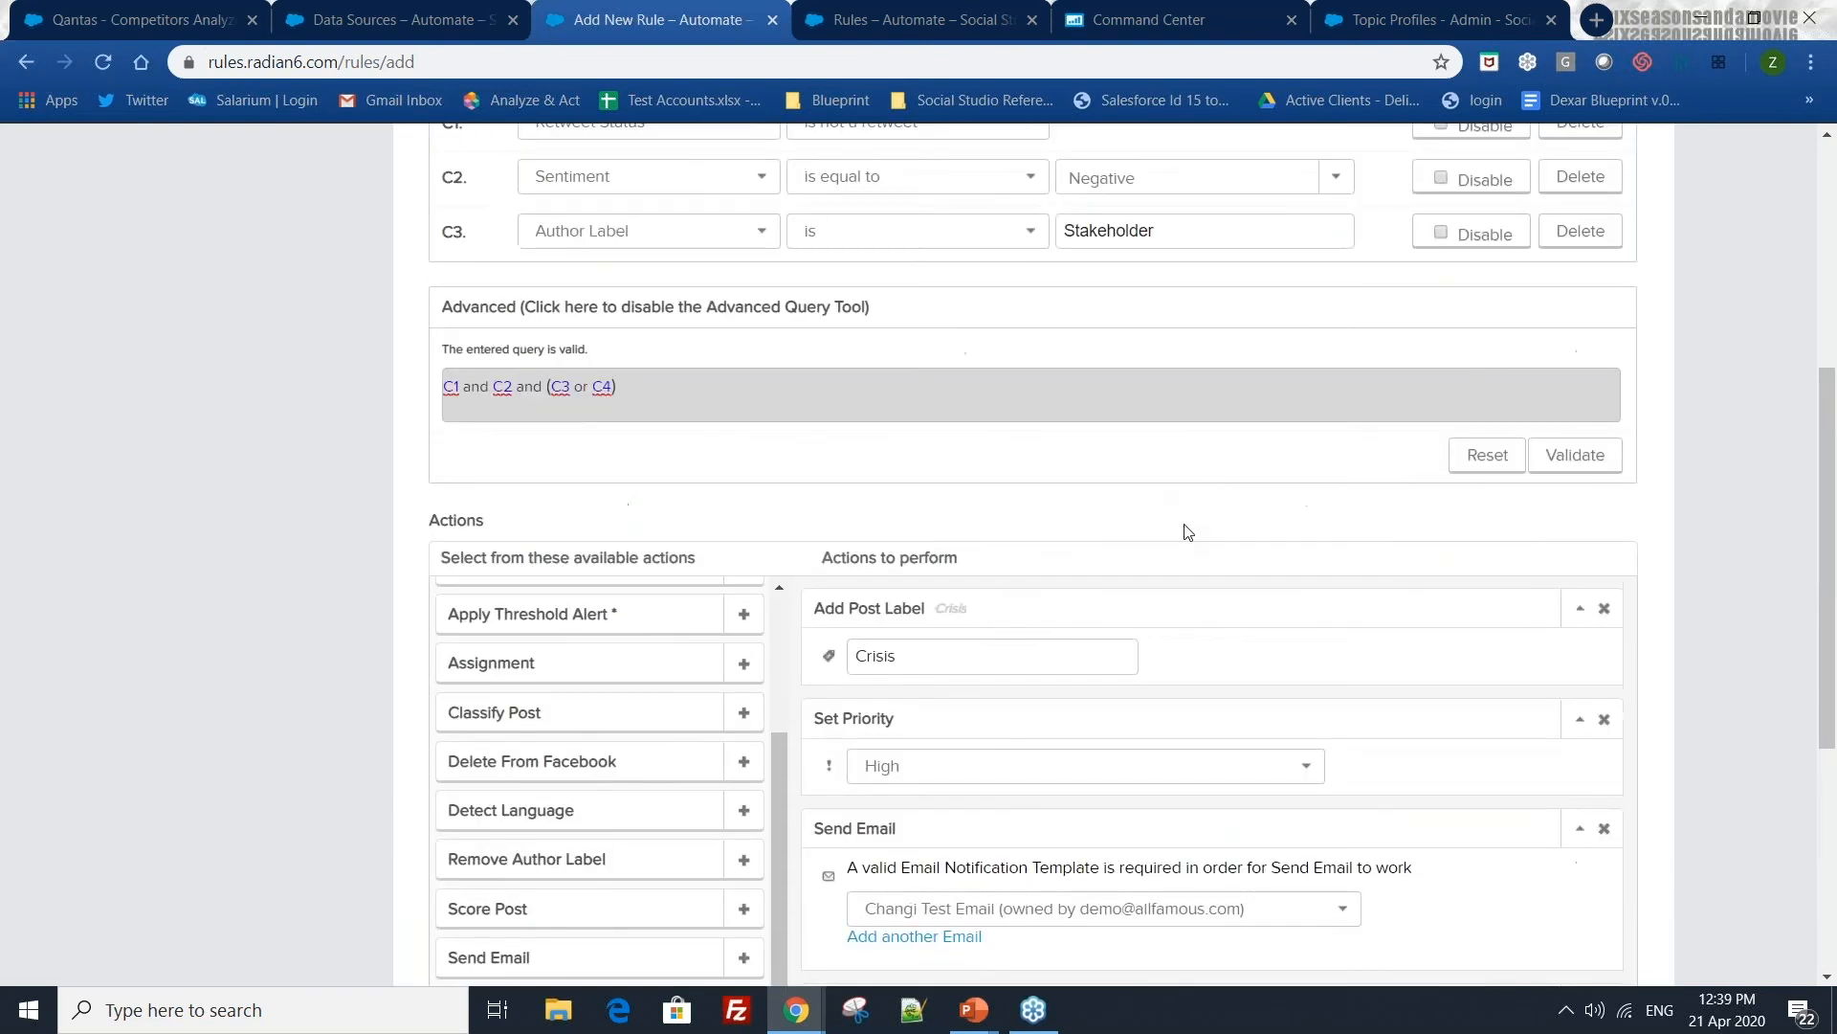
scroll(1168, 492, up, 2)
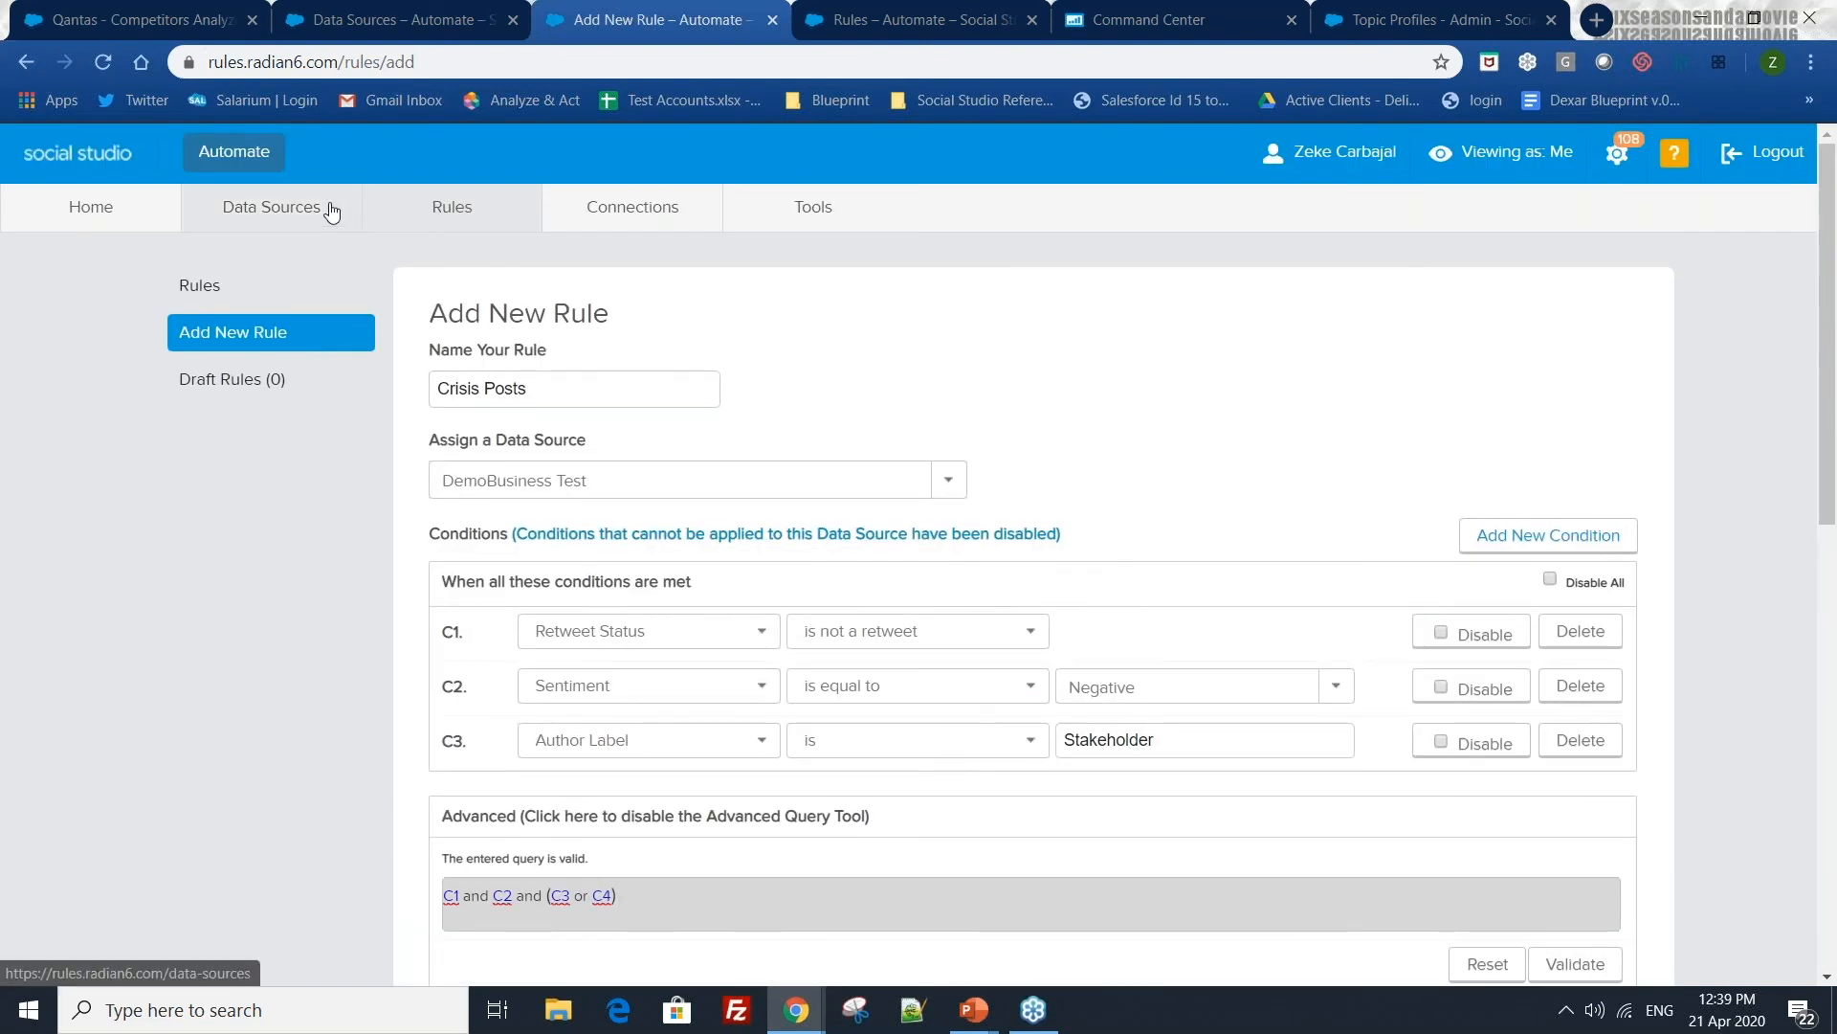
click(473, 212)
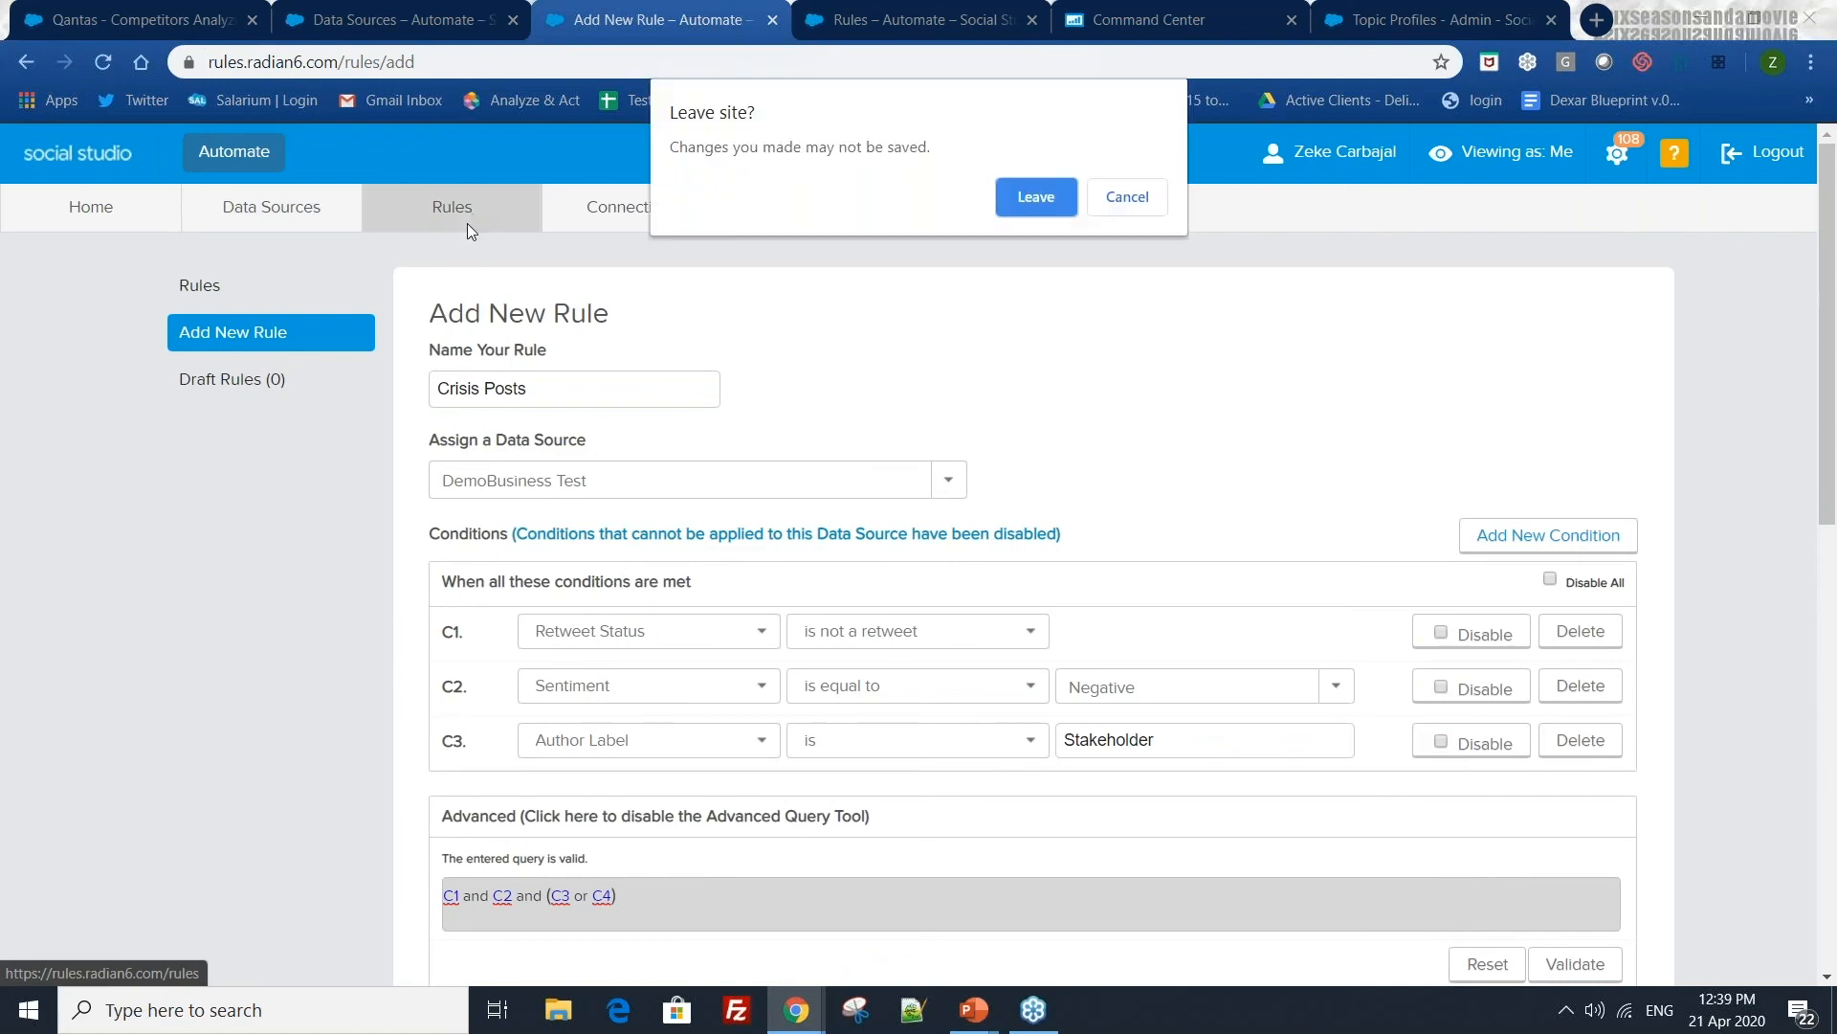
click(1018, 190)
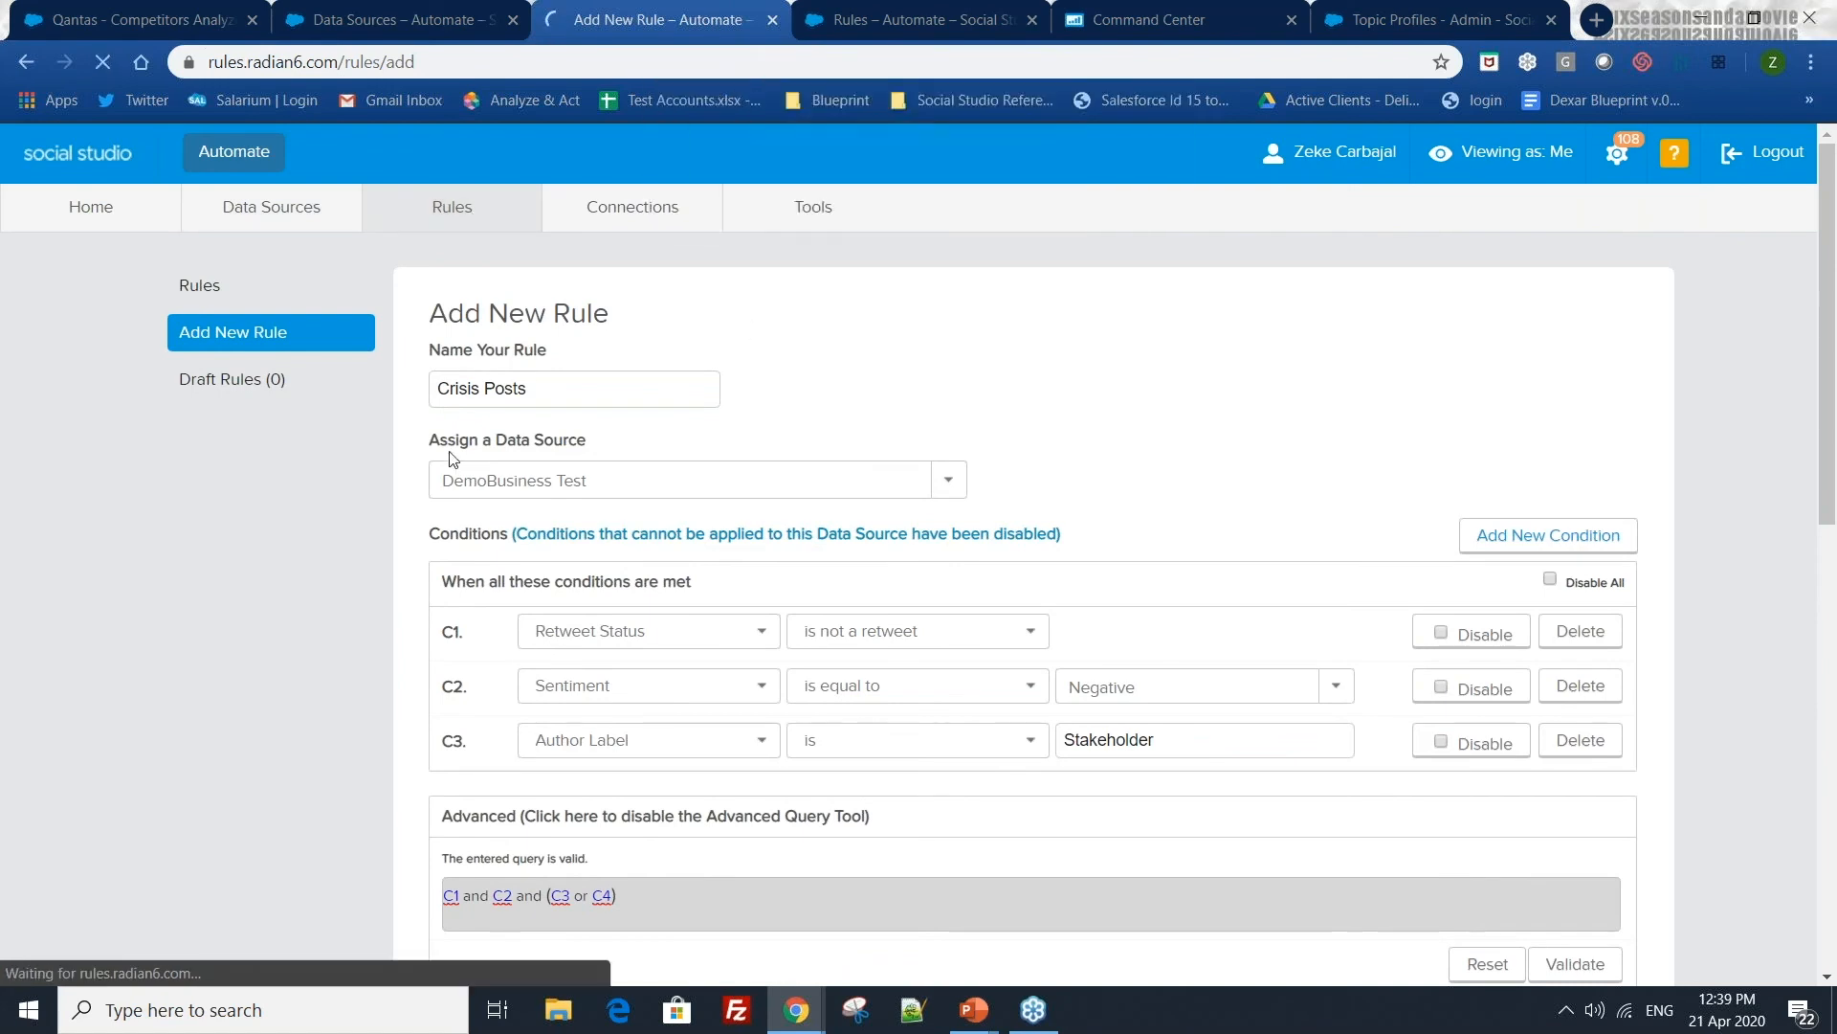
click(106, 18)
click(650, 20)
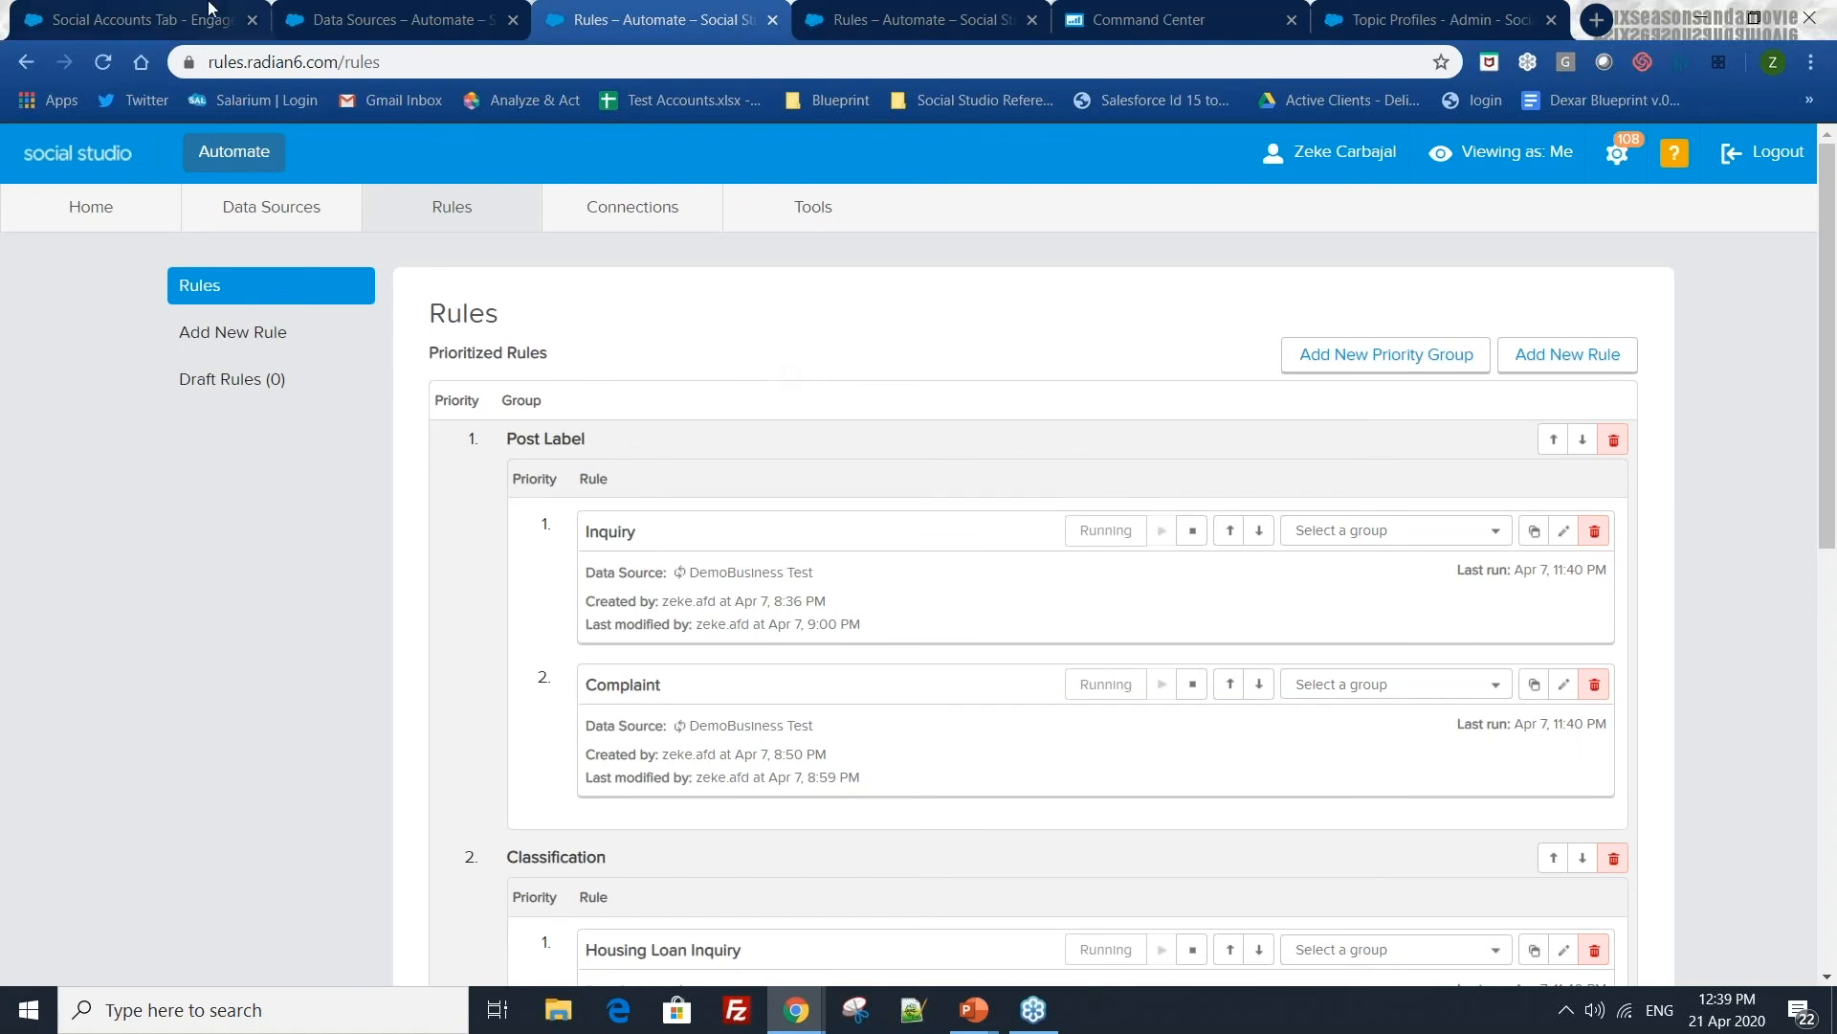
- In the Engage workspace, inspect the Facebook private message about a housing loan and remove its ATM Debit Card Feature post label
click(144, 19)
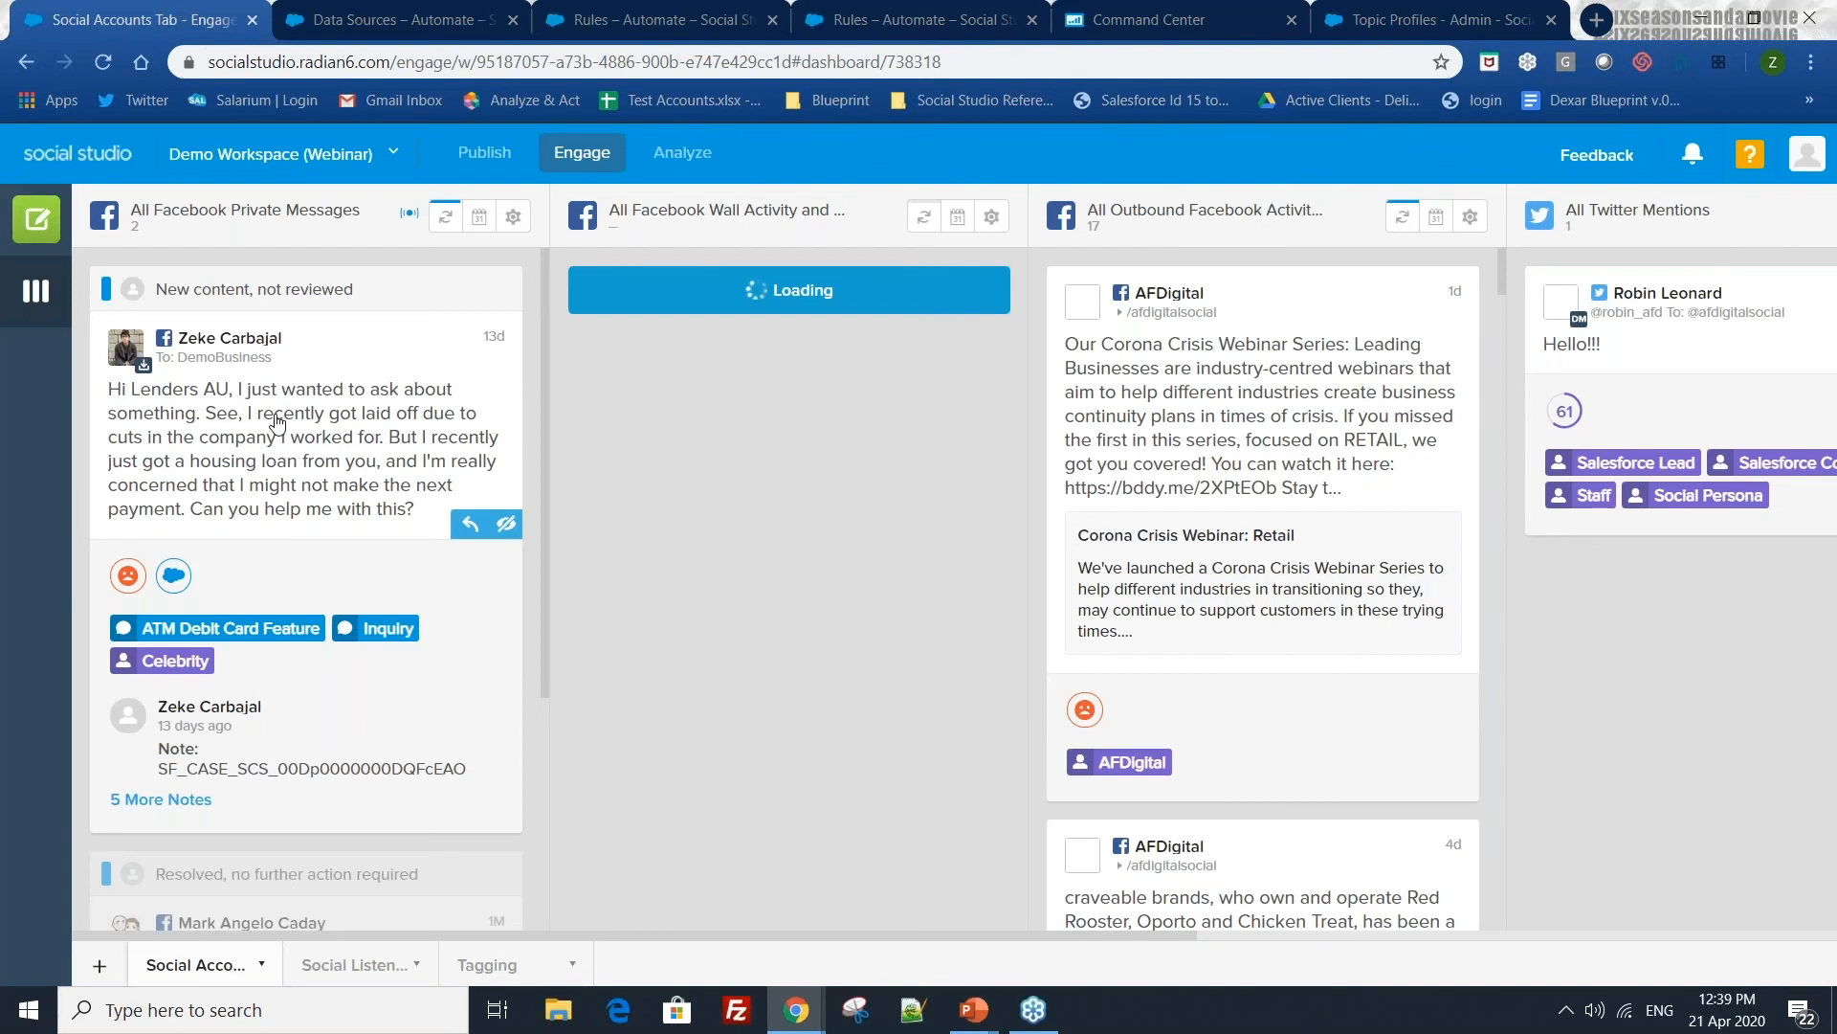
click(278, 450)
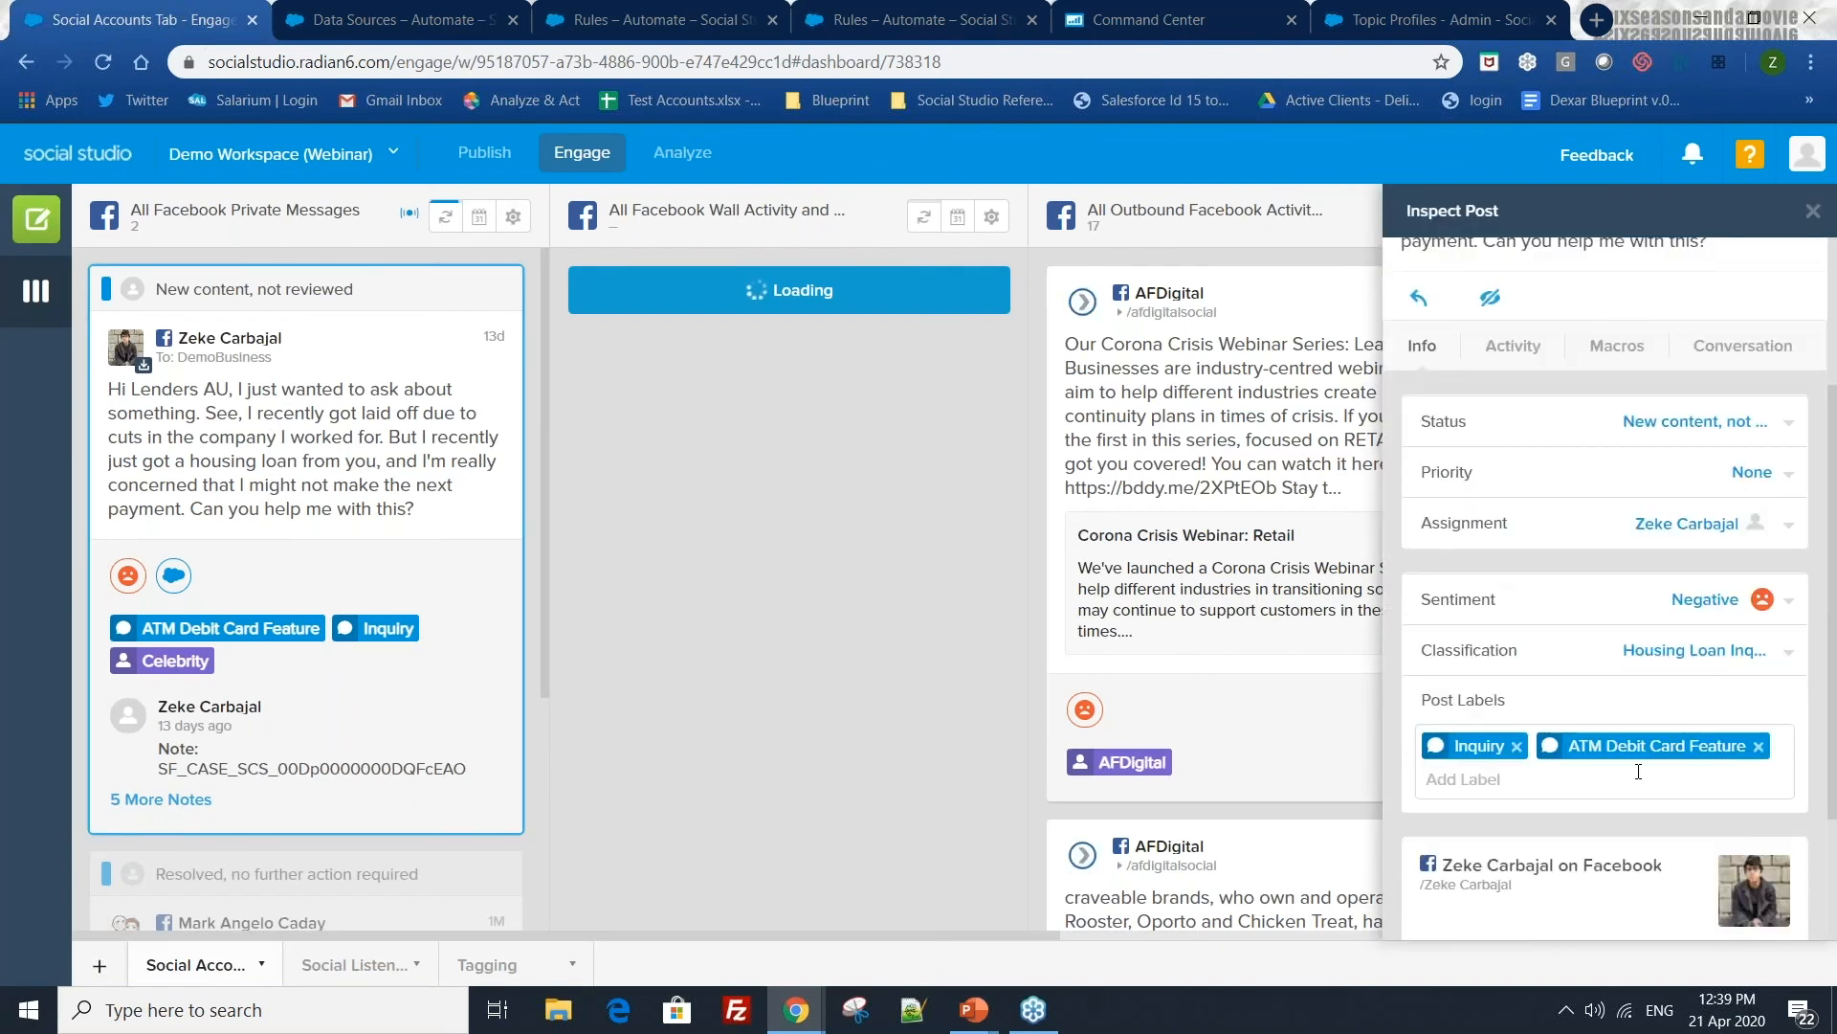
click(1758, 746)
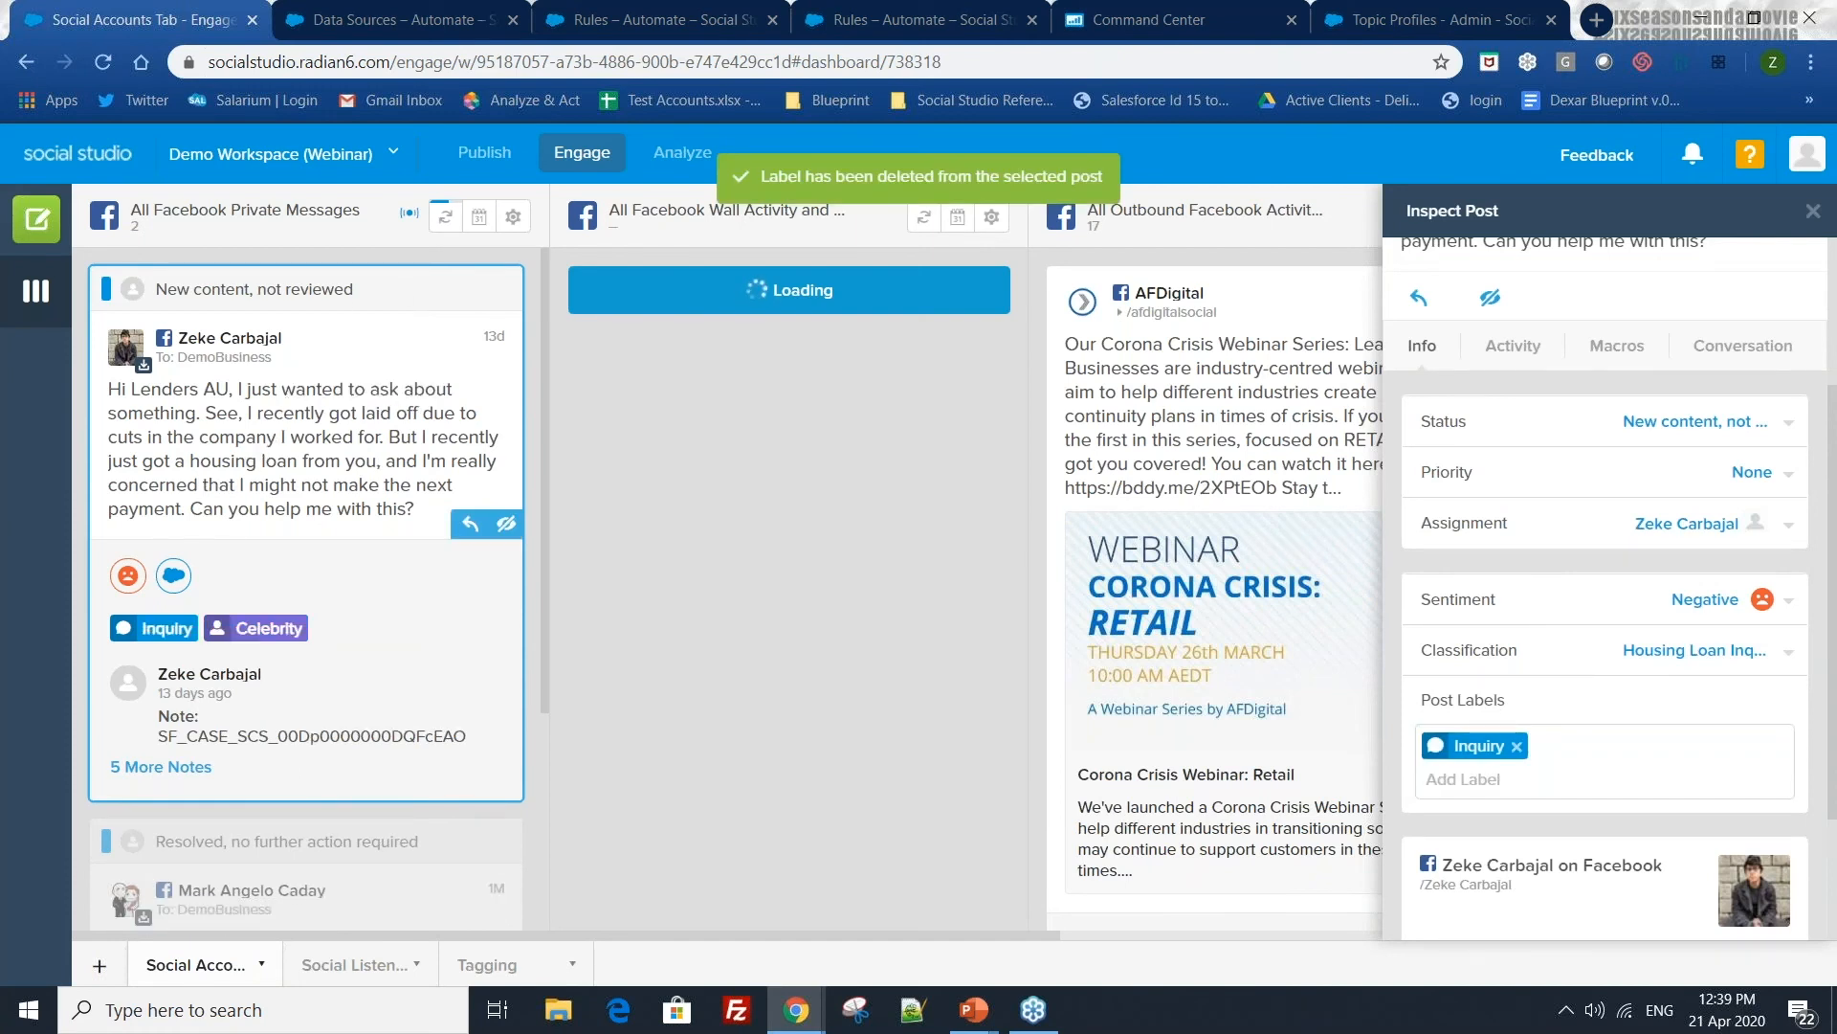
- Review the activity notes of the inspected housing loan message and return to its info
click(1514, 355)
scroll(1562, 590, down, 2)
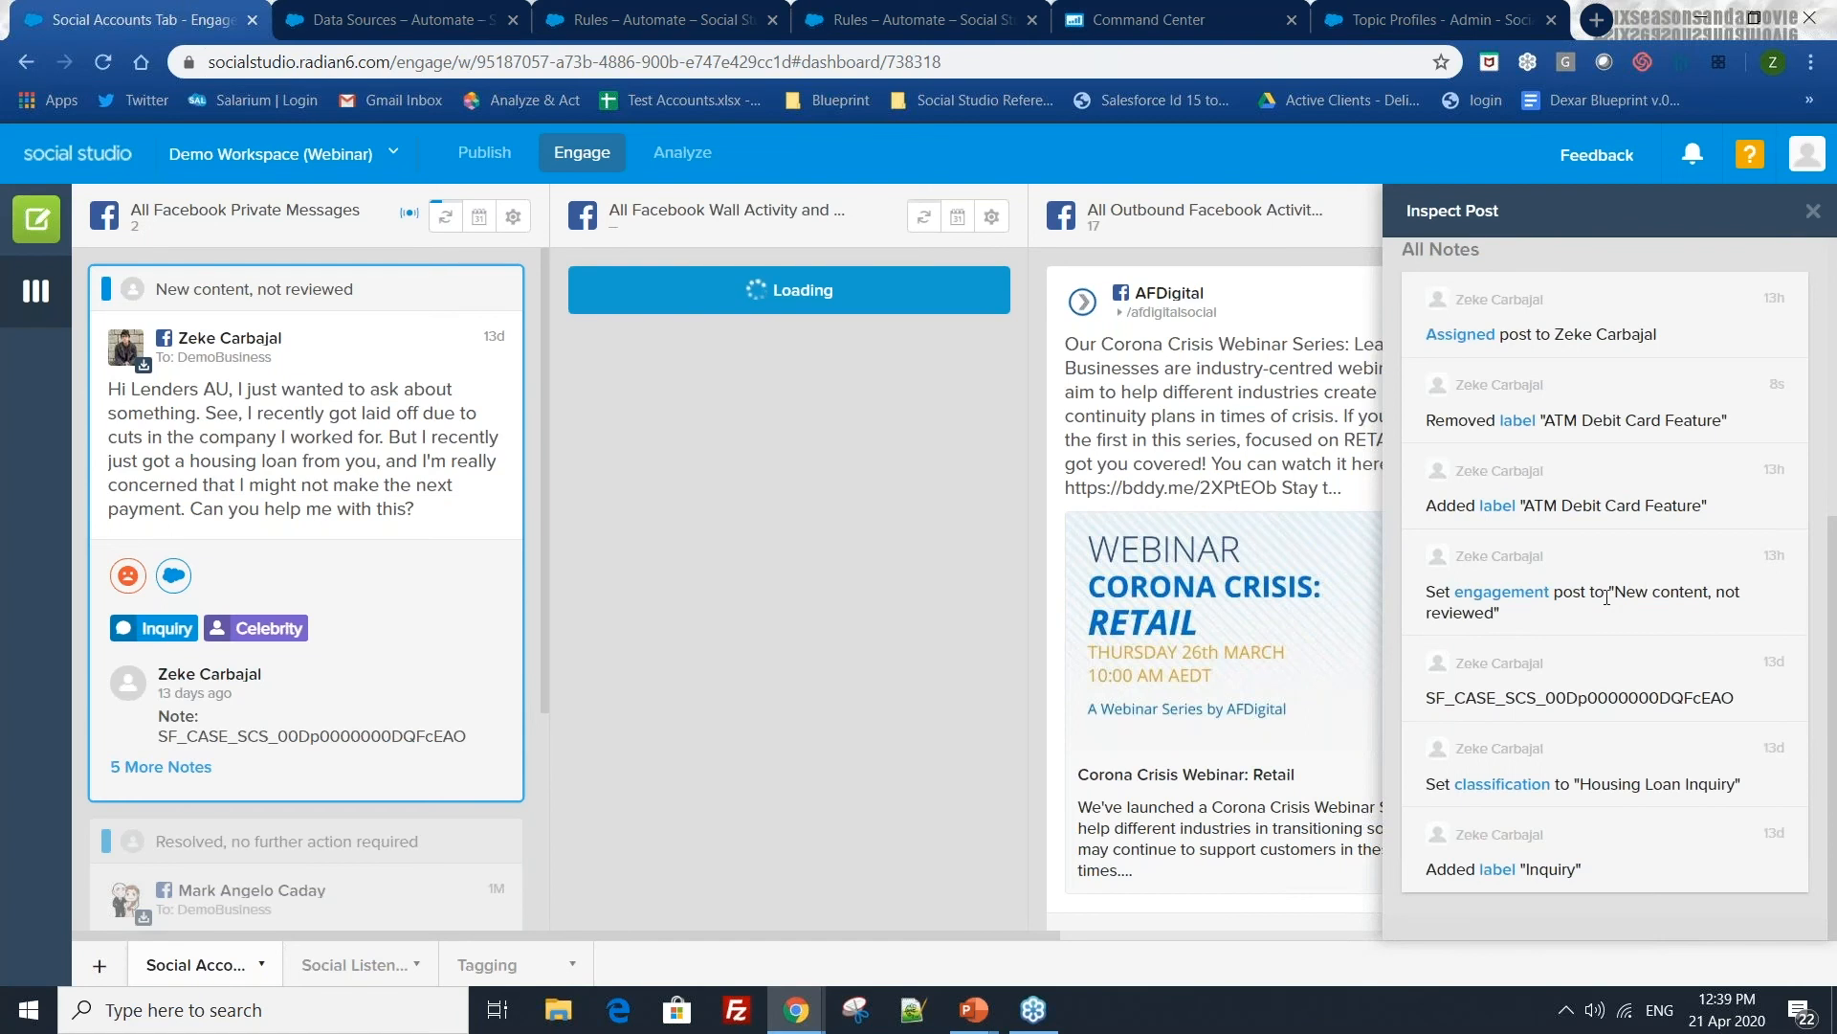
scroll(1607, 595, up, 3)
click(1423, 483)
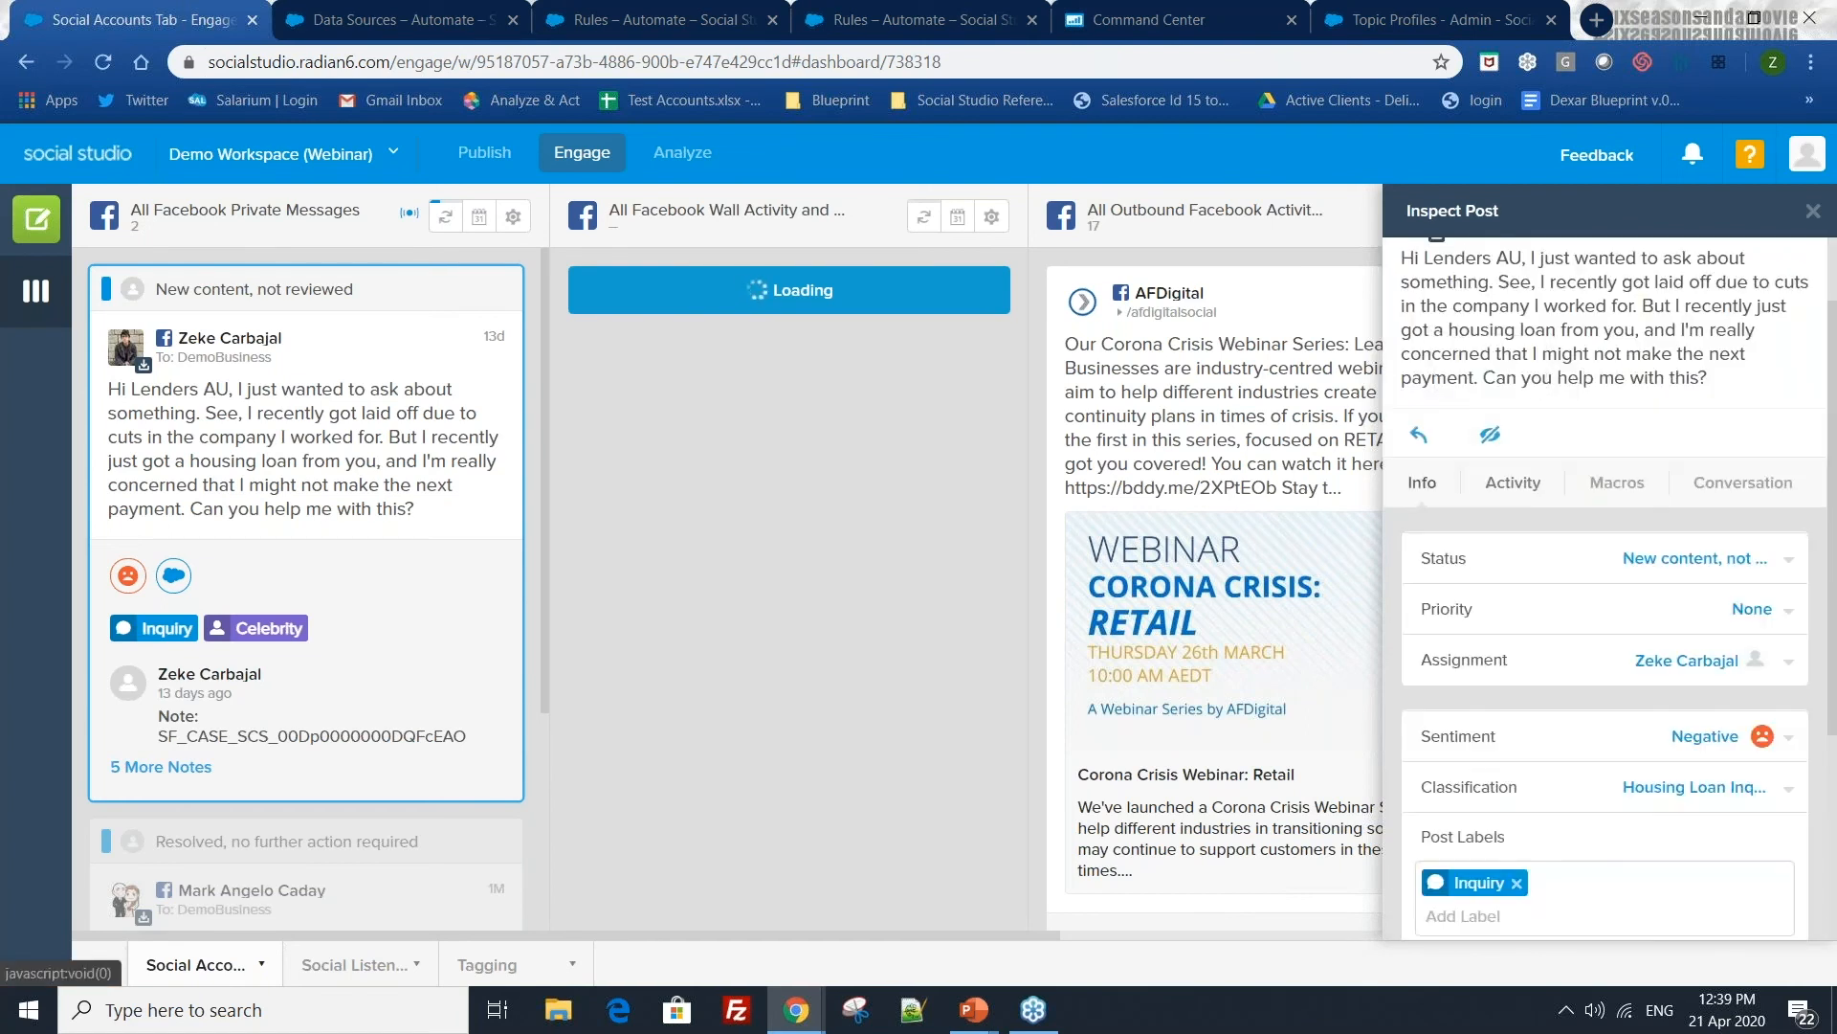
- Return to the Automate rules list and review the rules in the Post Label and Classification priority groups
click(624, 20)
scroll(783, 411, down, 3)
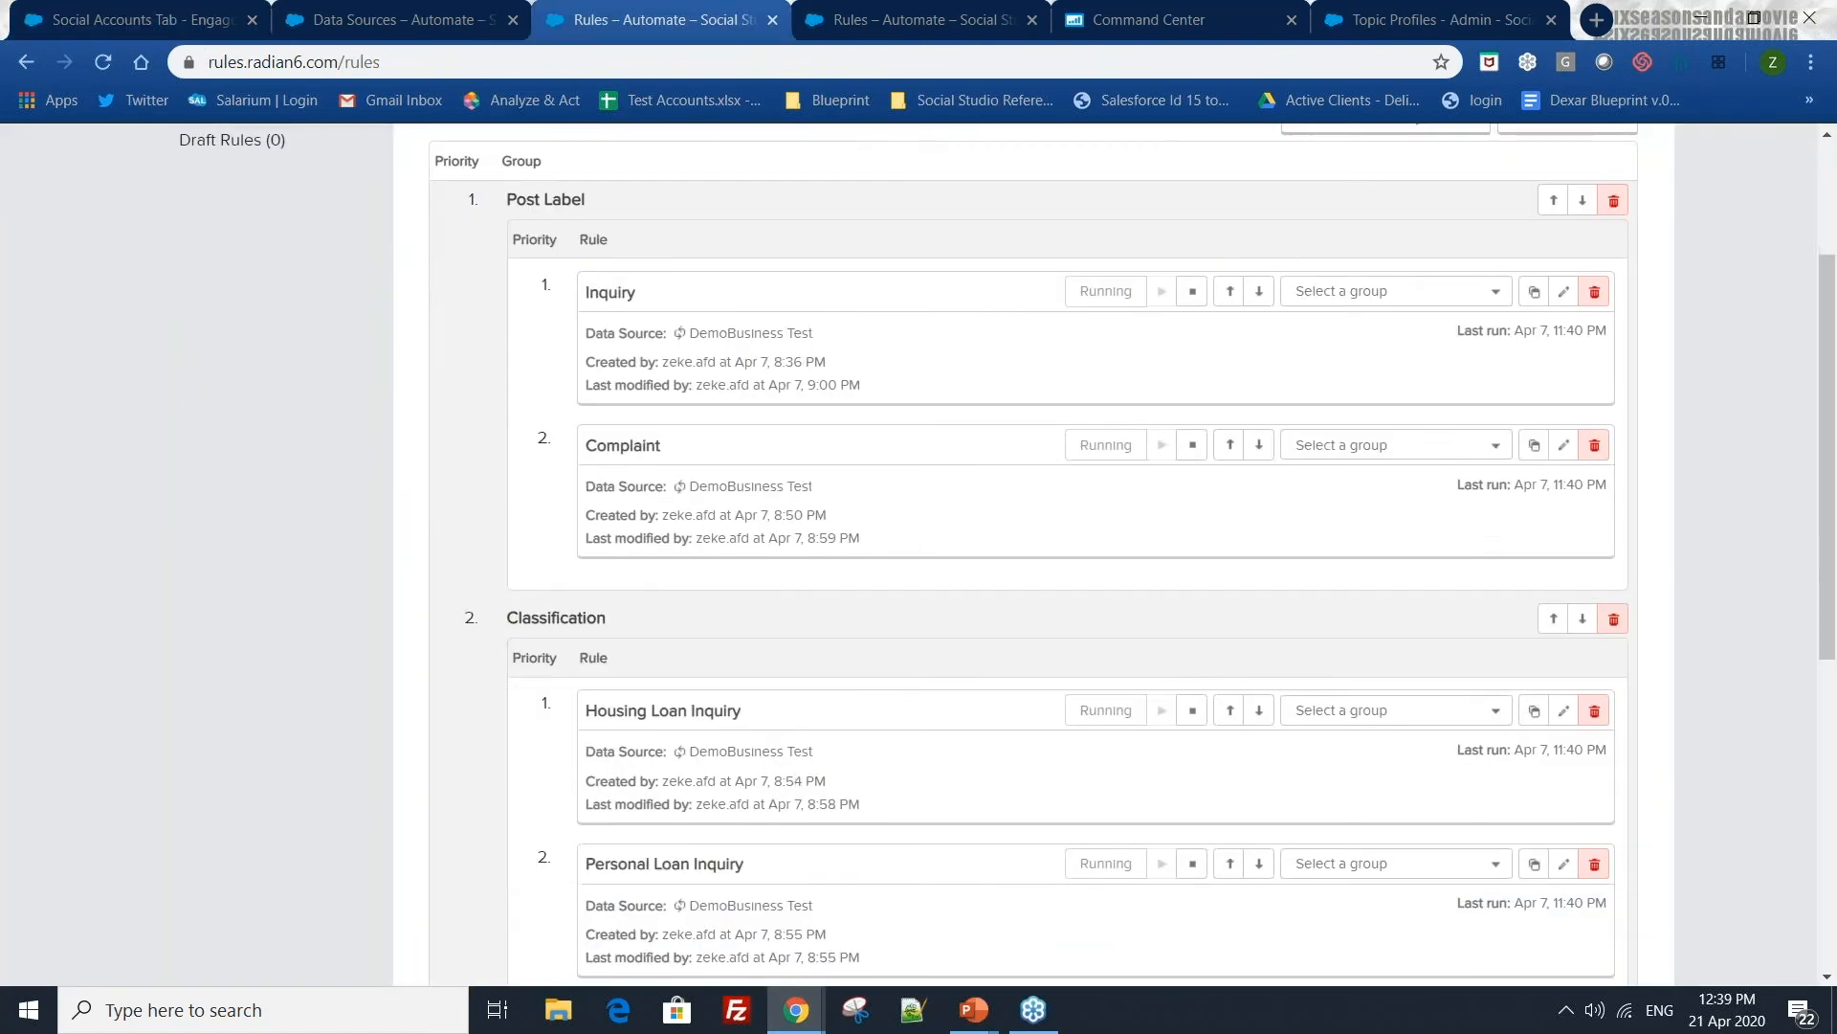
scroll(787, 414, up, 3)
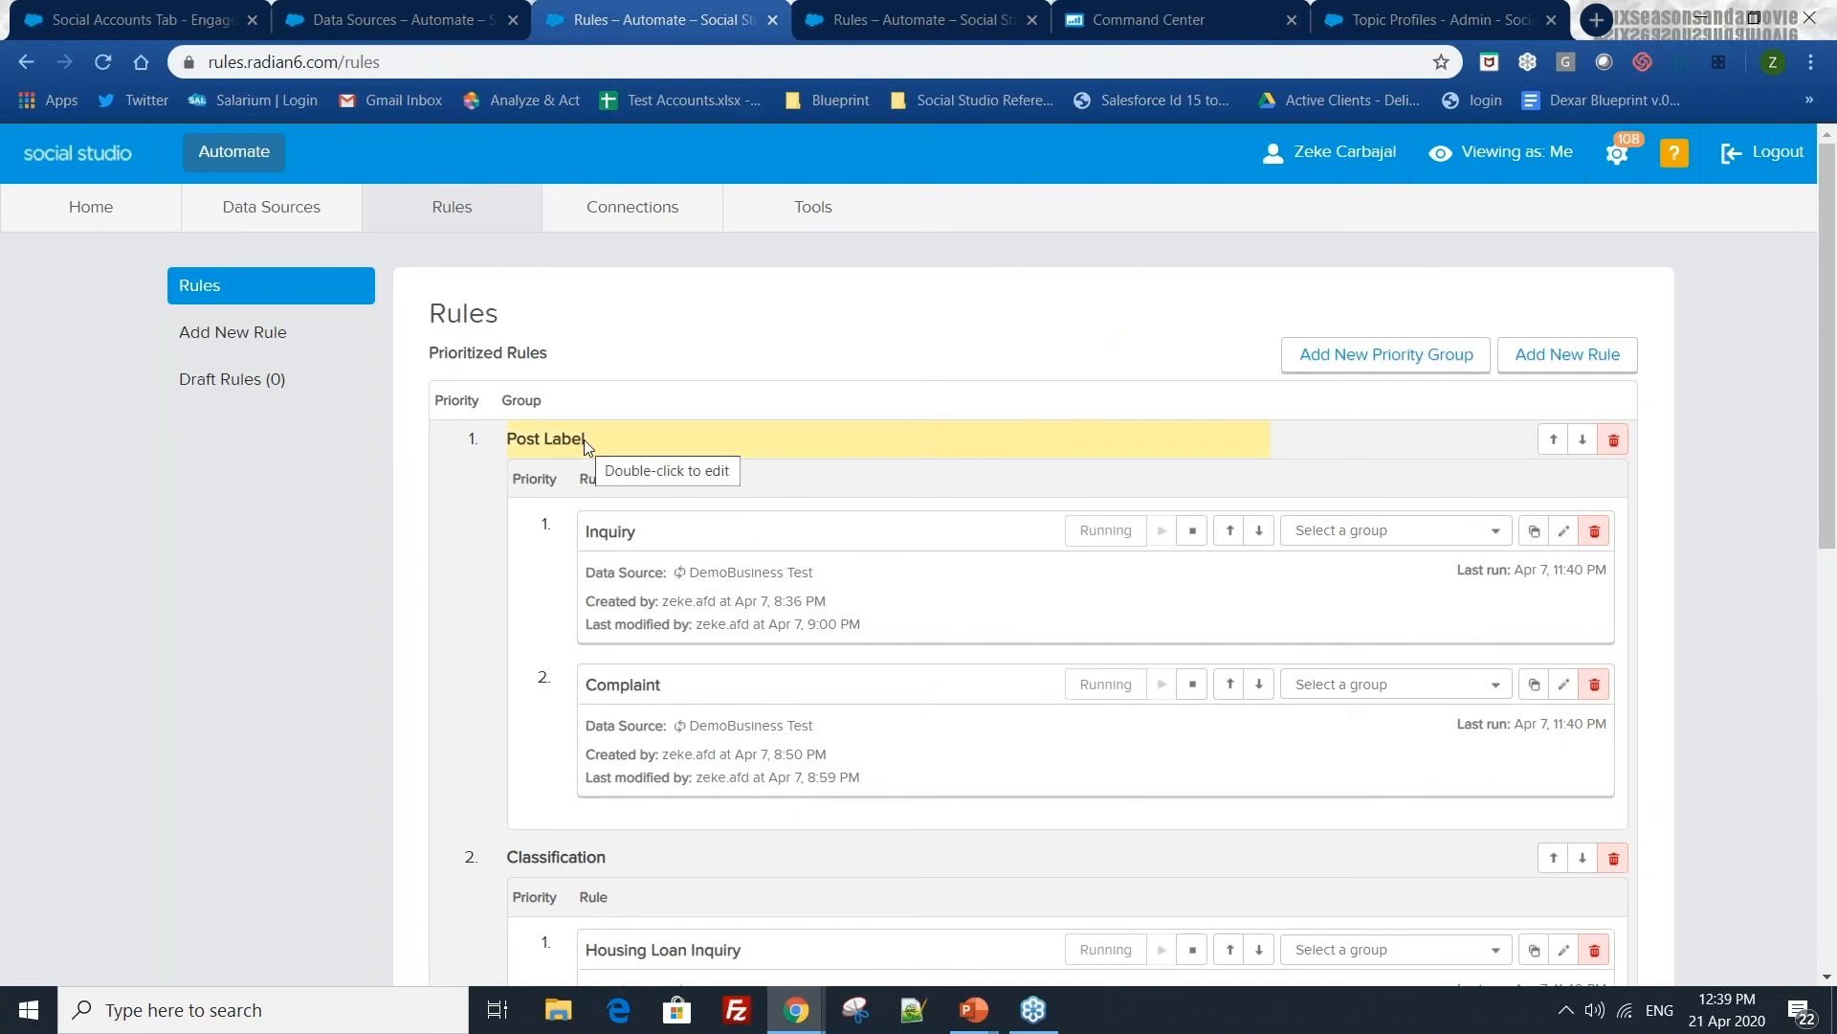
scroll(593, 494, down, 1)
scroll(593, 497, down, 2)
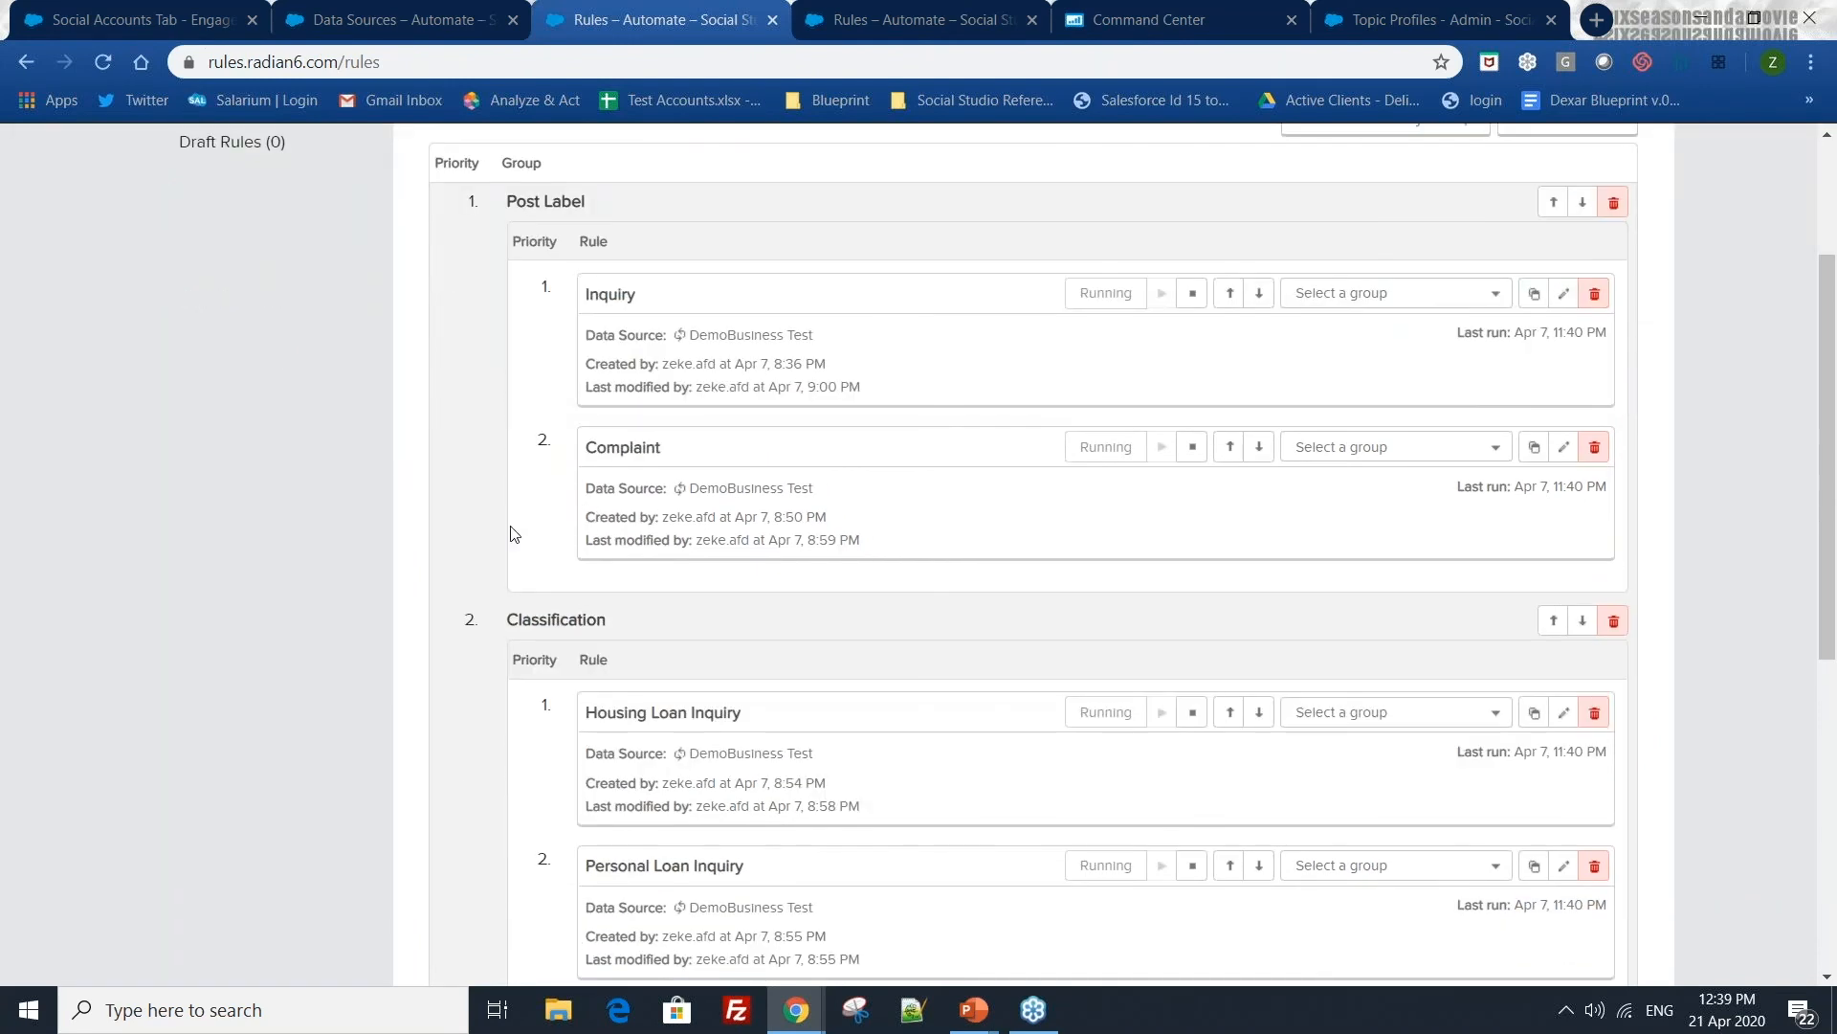
scroll(513, 529, up, 1)
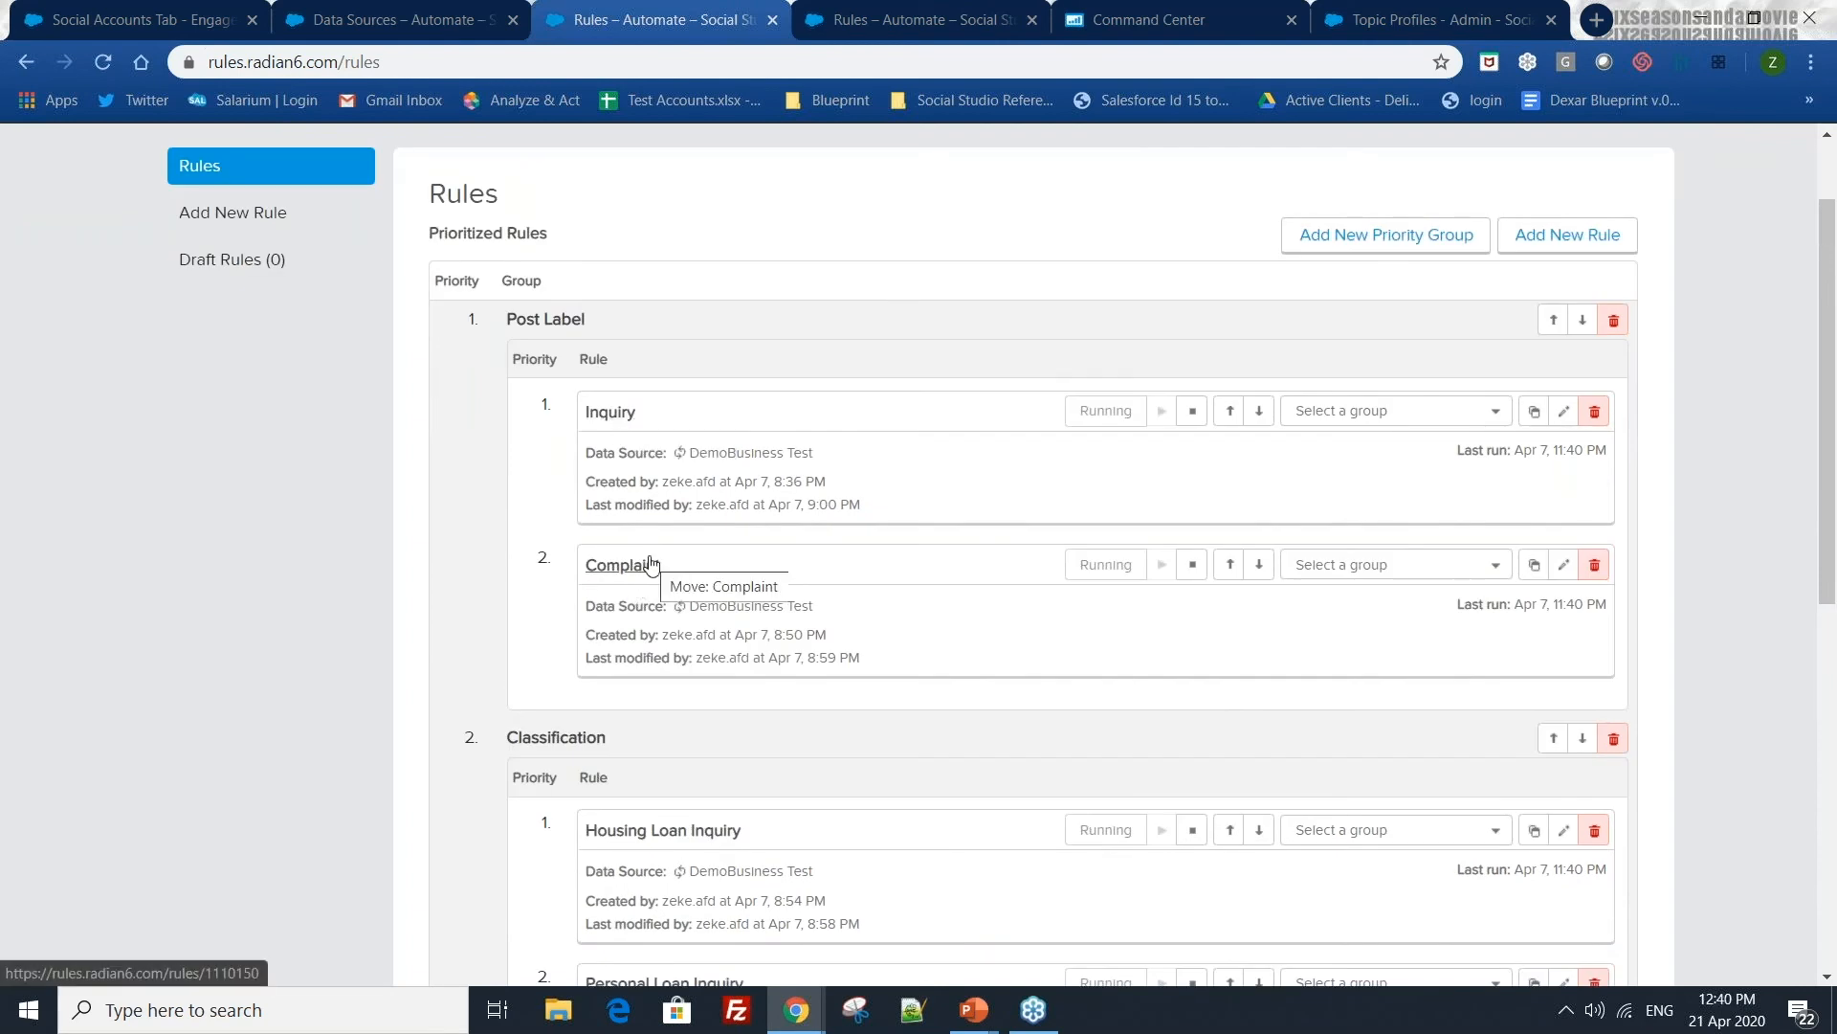
- Examine the Inquiry rule's configuration details, highlighting the content library named in its condition, and return to the rules list
click(620, 415)
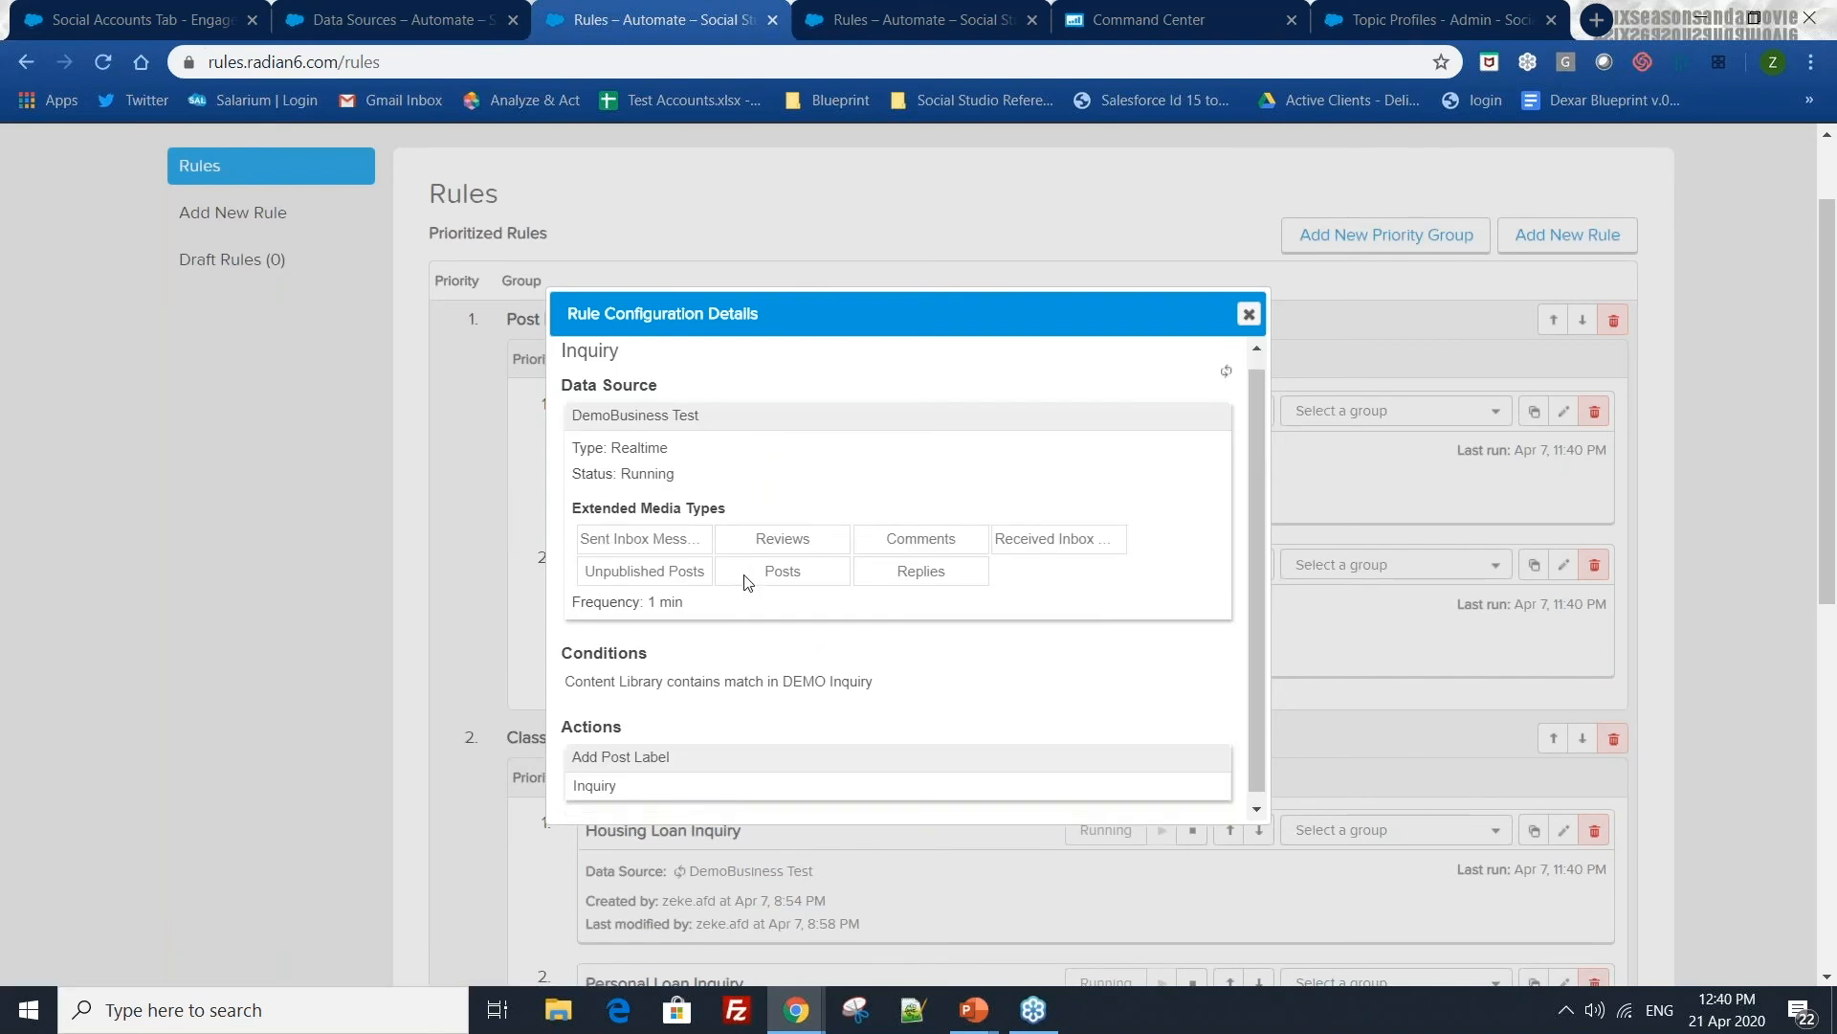
drag(867, 673, 775, 672)
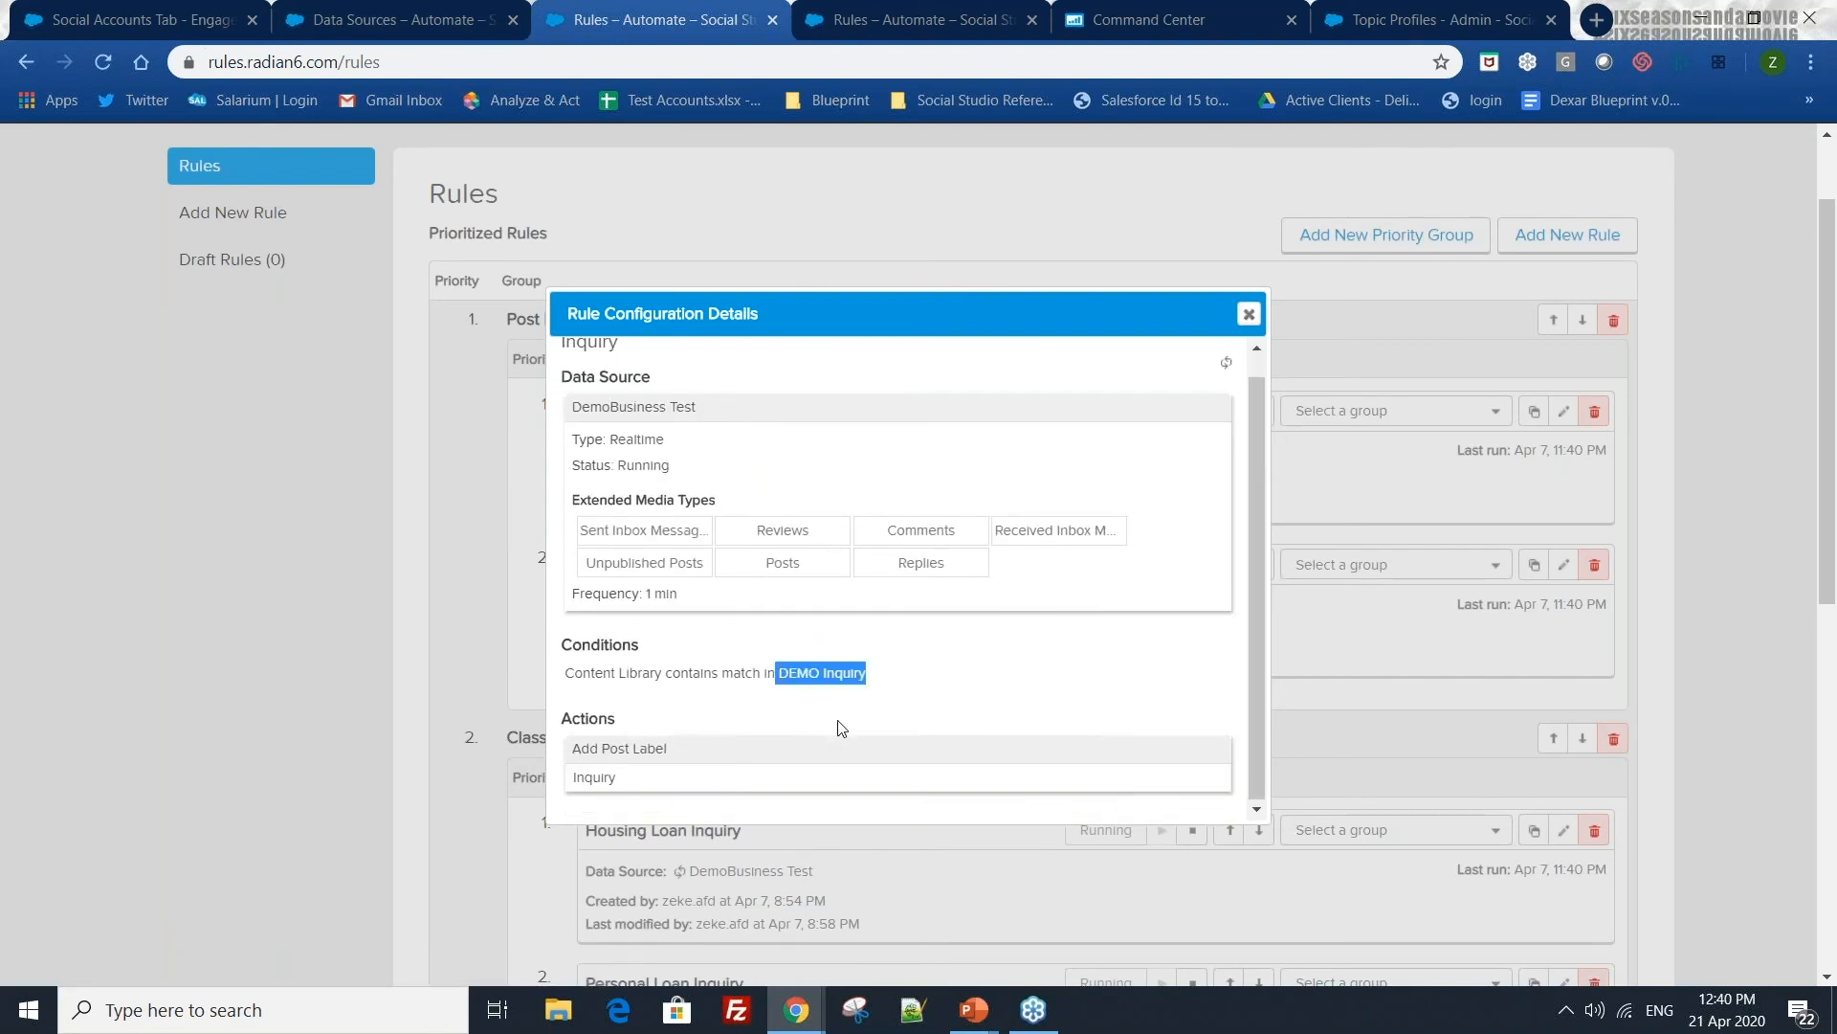
scroll(775, 718, down, 1)
scroll(874, 573, down, 1)
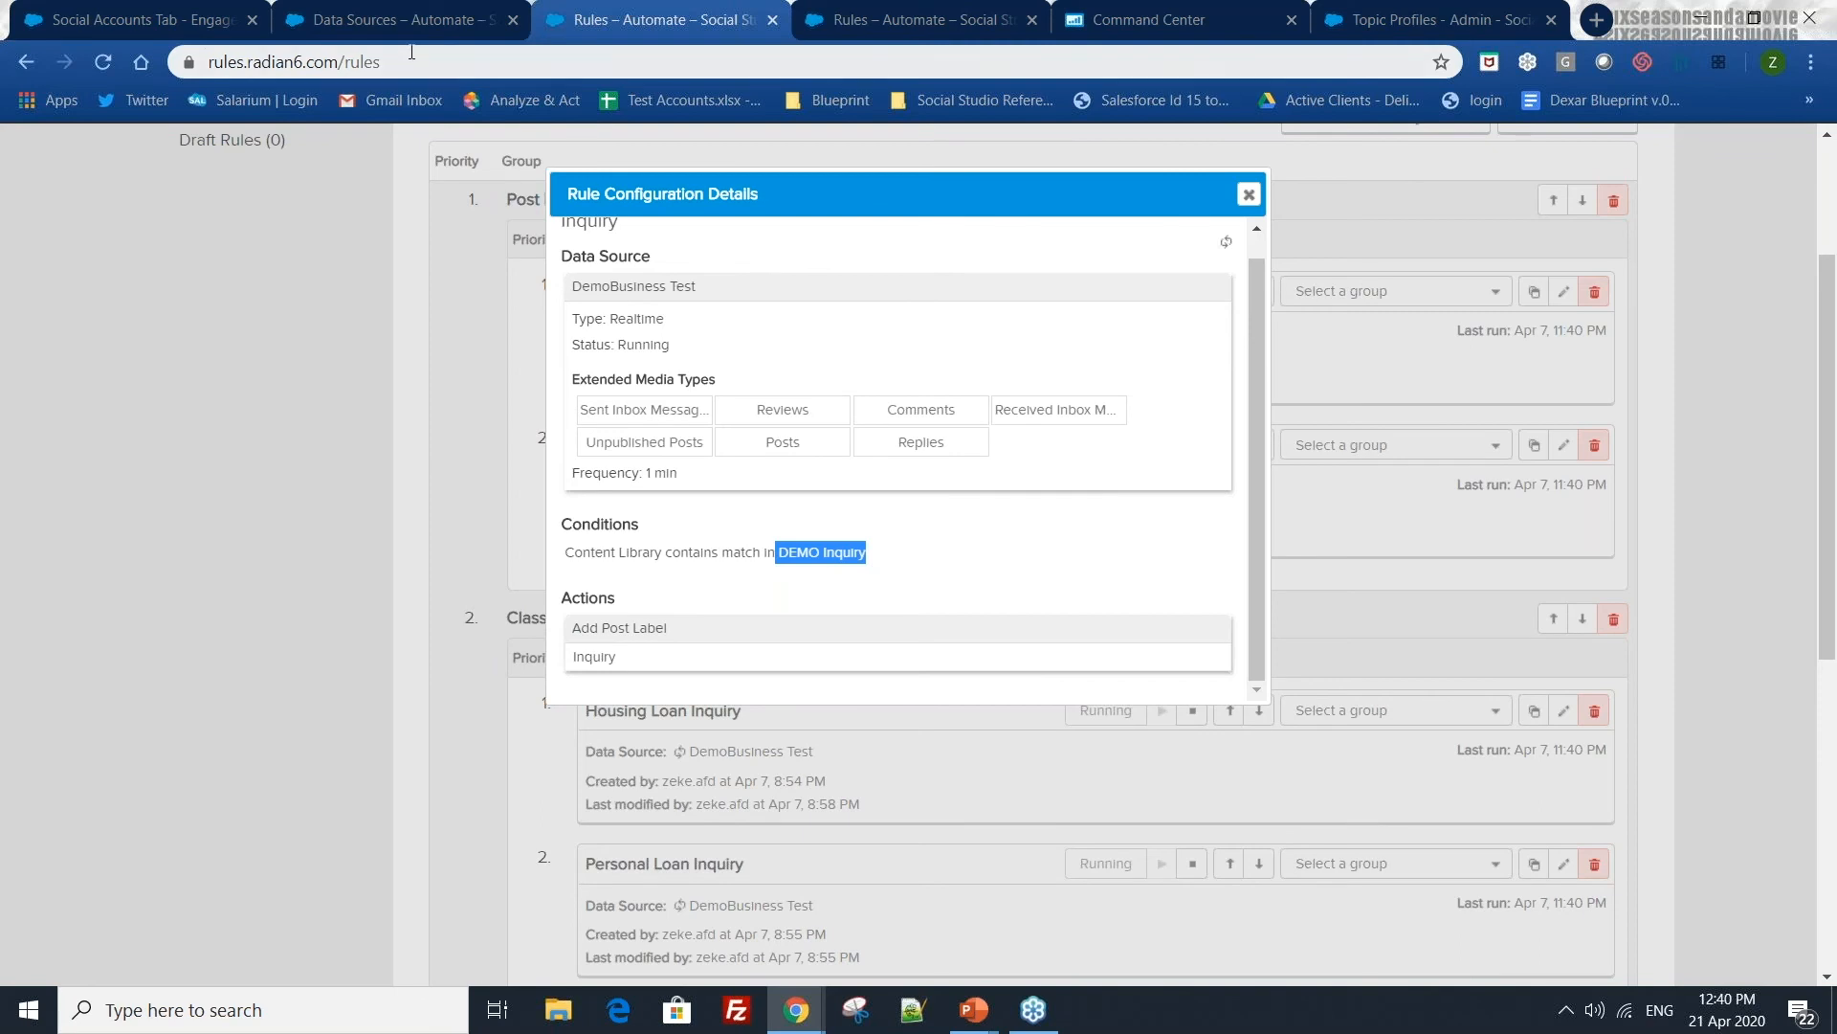
click(416, 14)
click(579, 14)
scroll(1043, 395, up, 1)
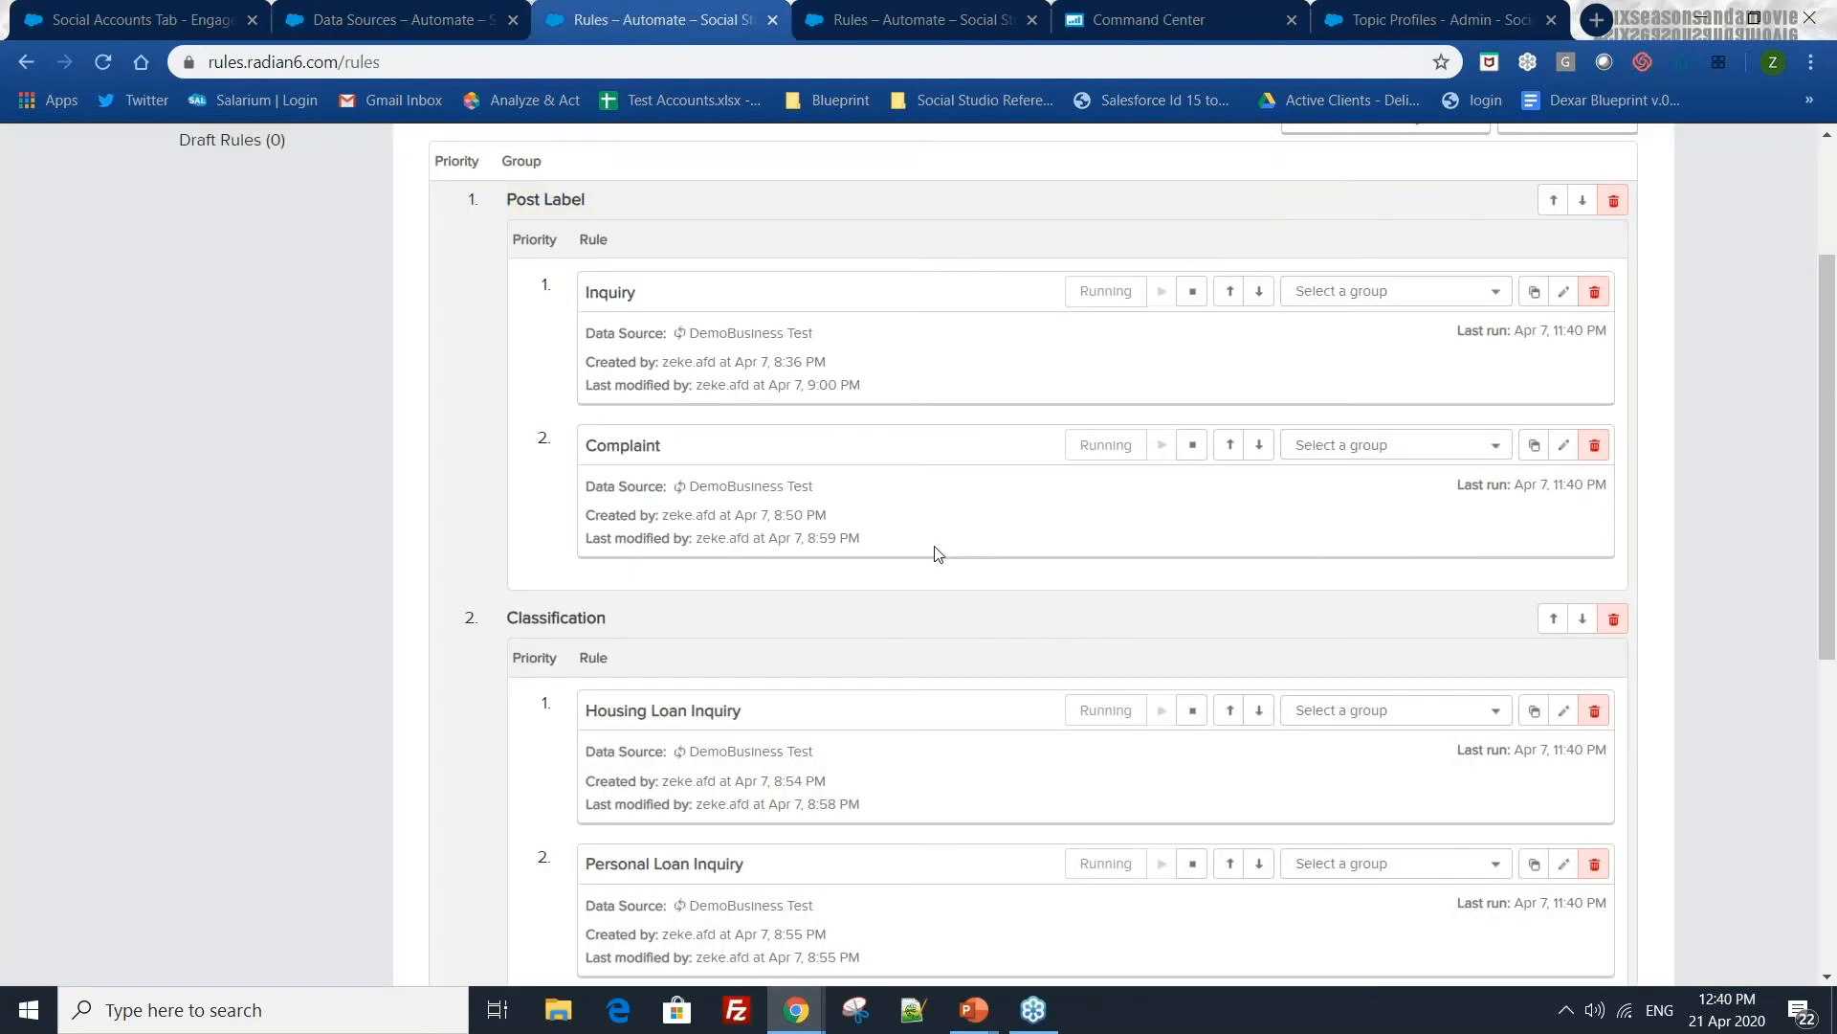
- Examine the Complaint rule's configuration details in the Post Label group, highlighting the content library named in its condition
click(635, 448)
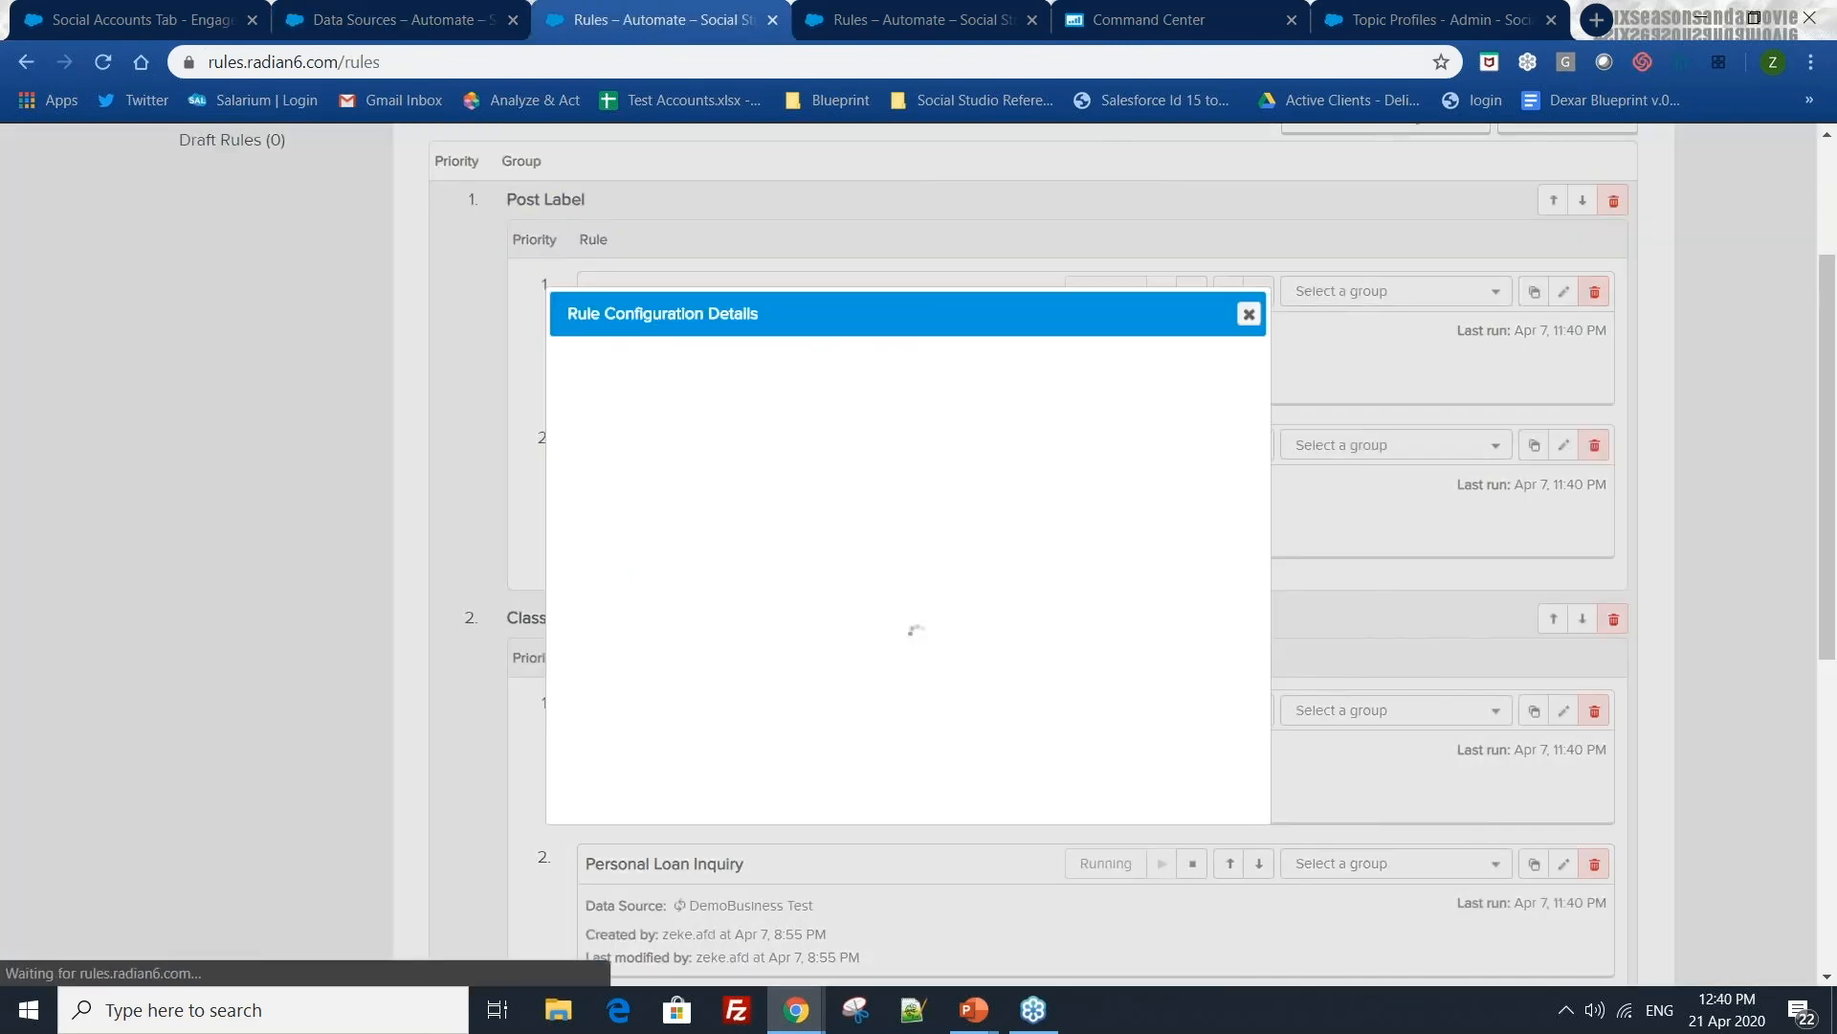
click(1249, 314)
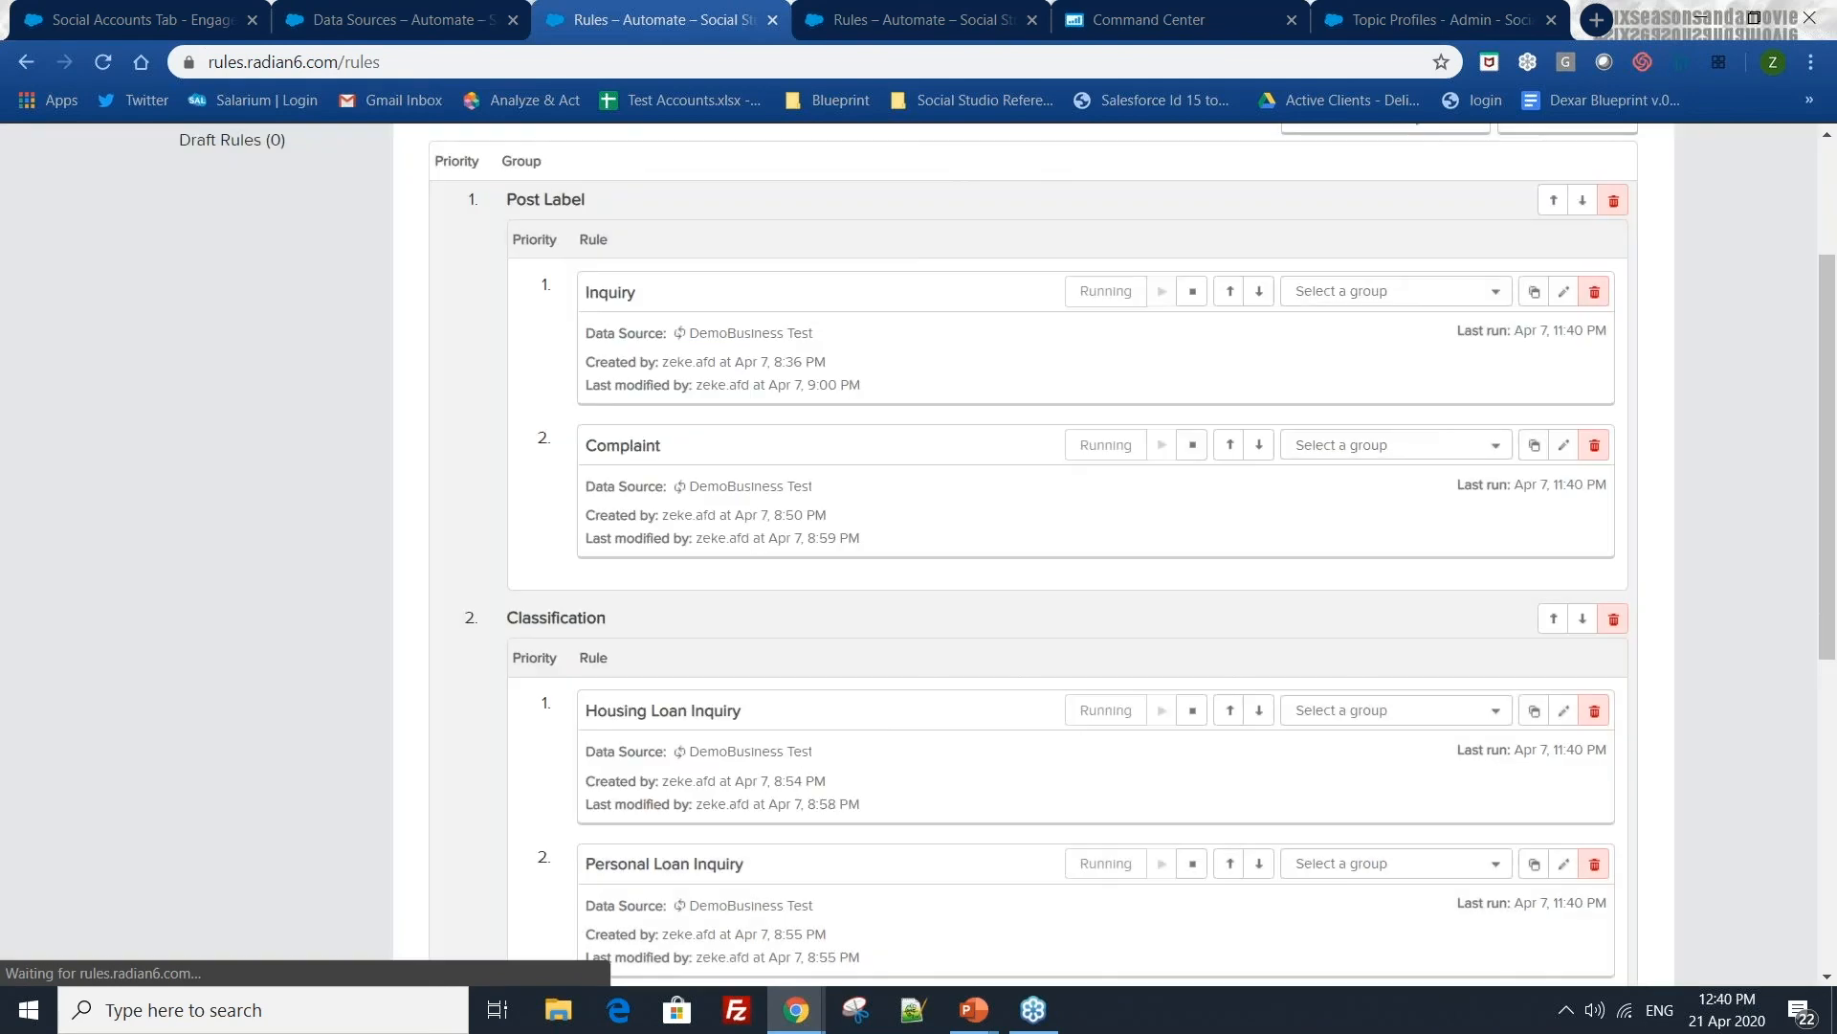
click(639, 454)
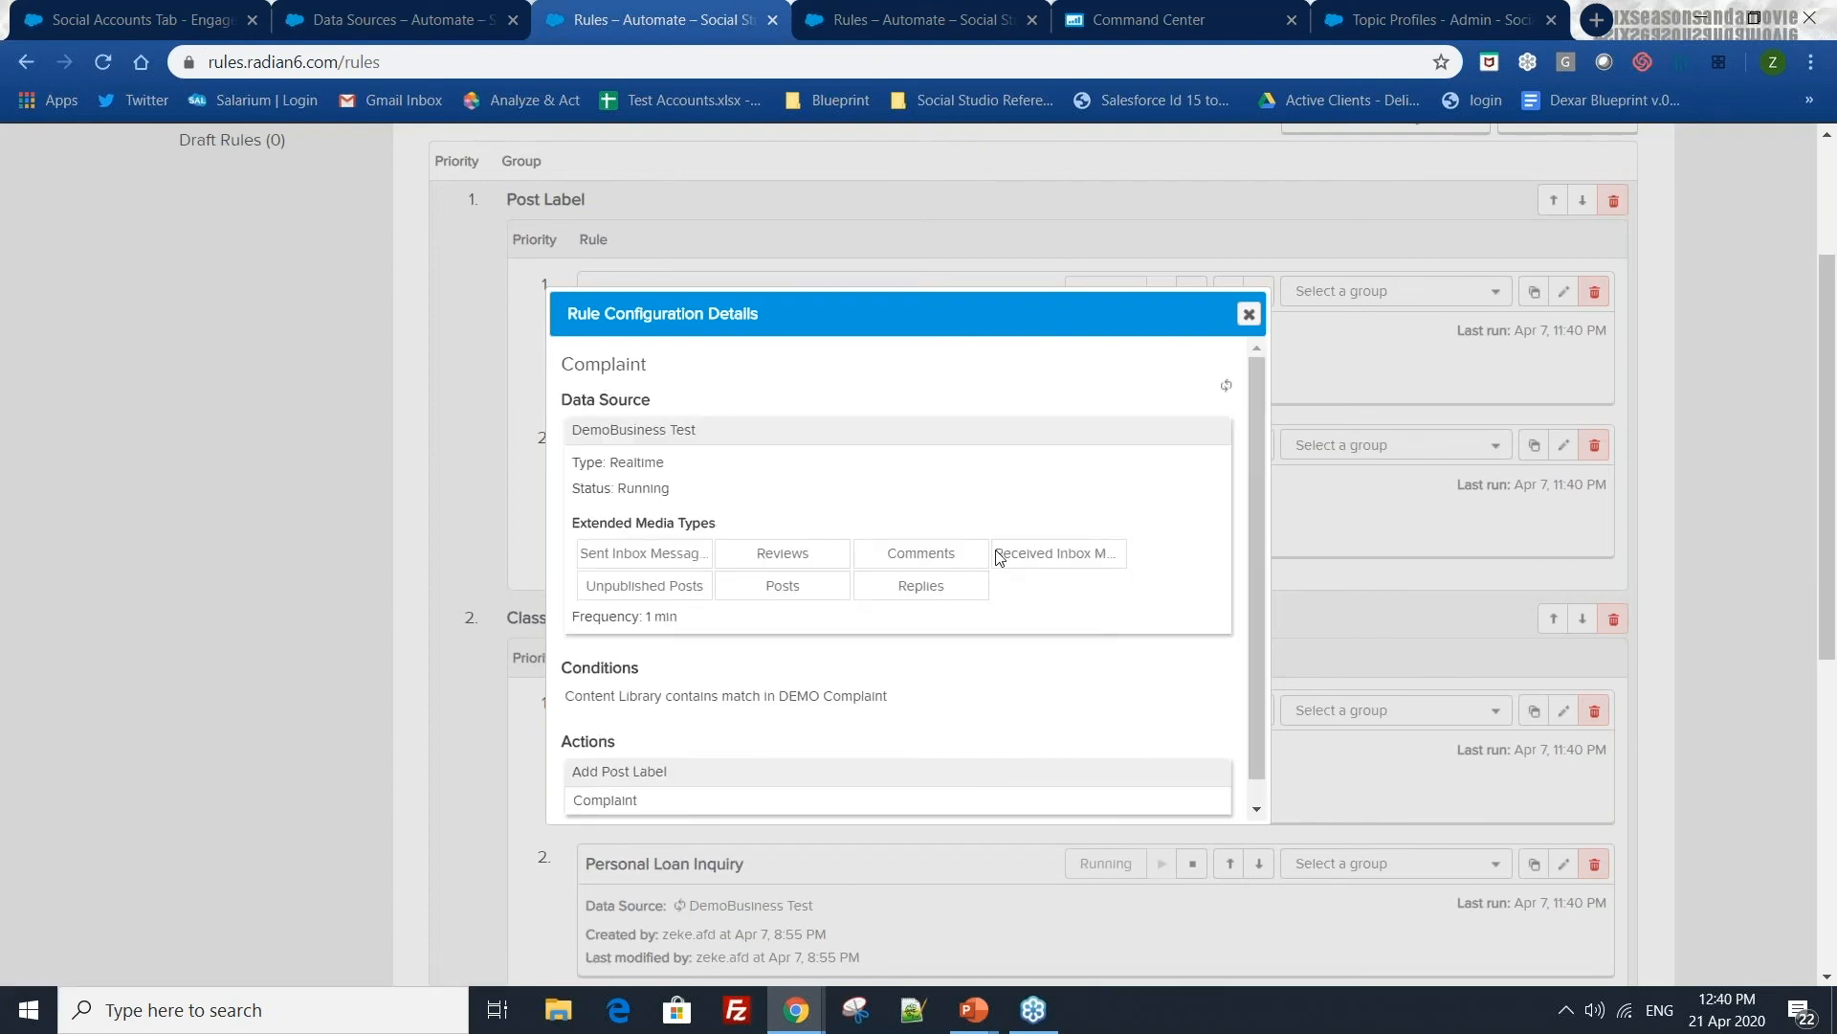
scroll(684, 723, down, 1)
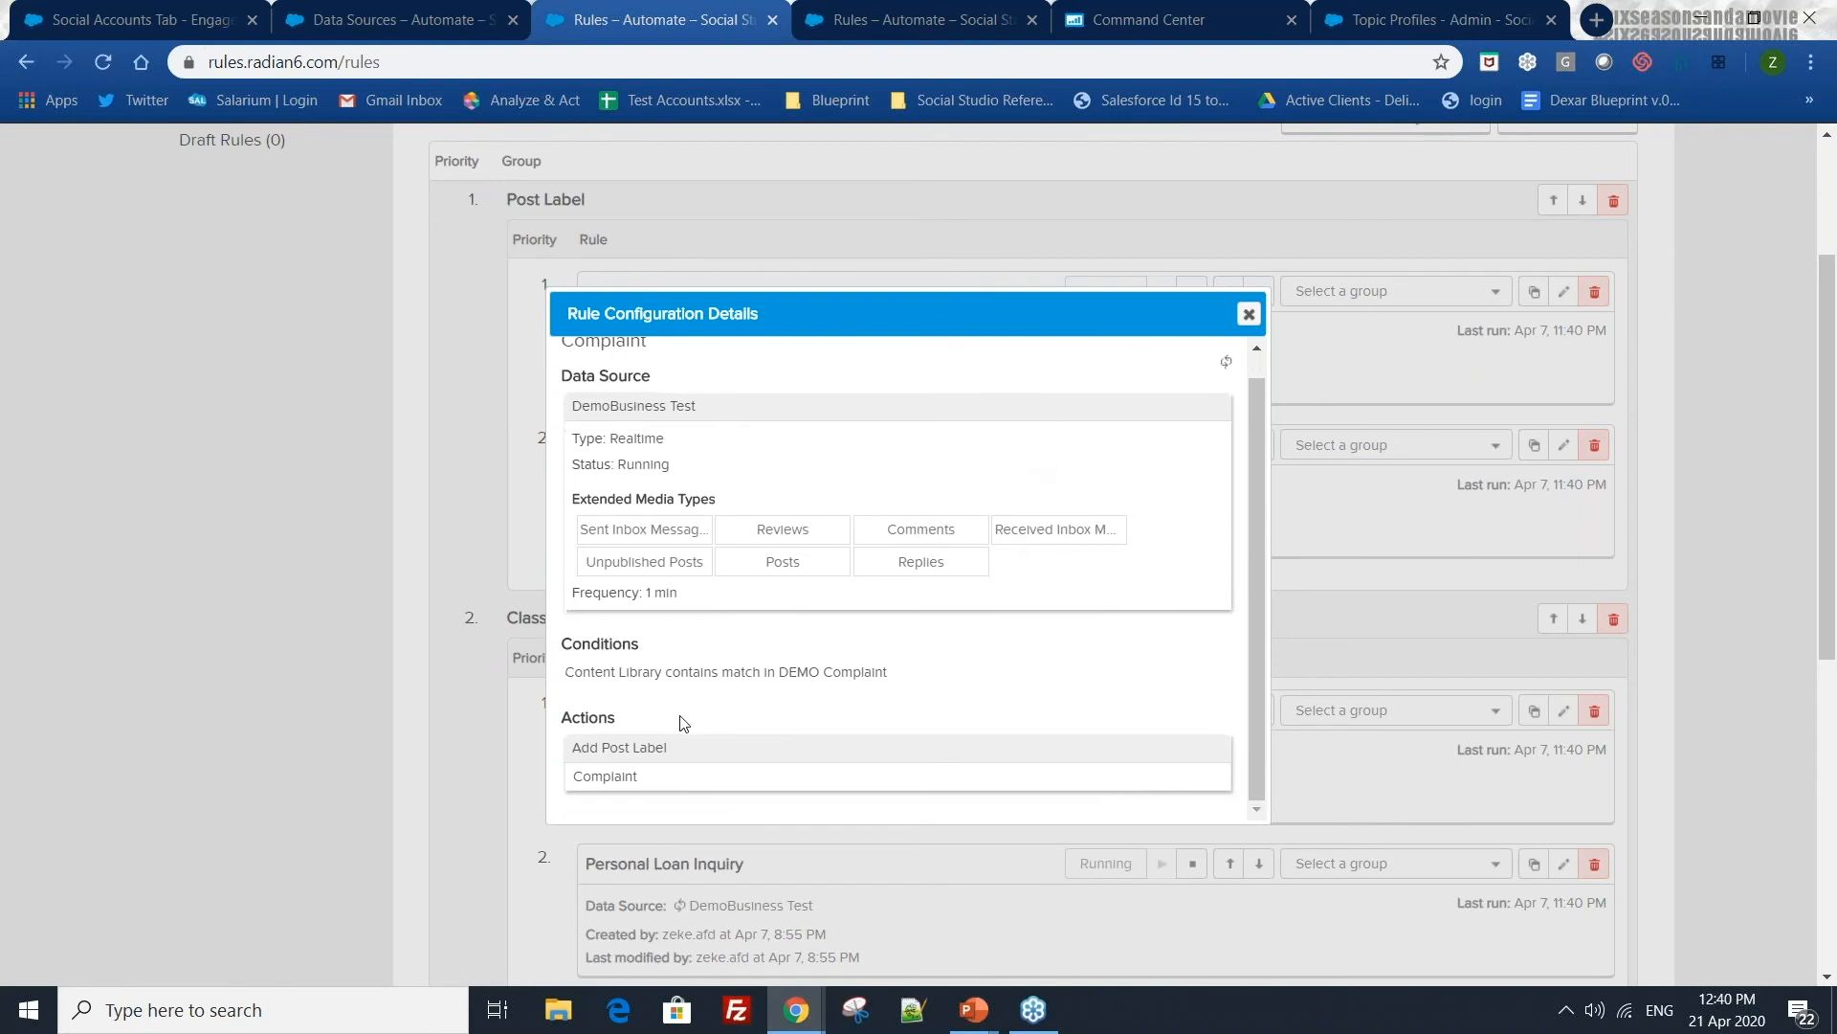
drag(890, 682, 777, 676)
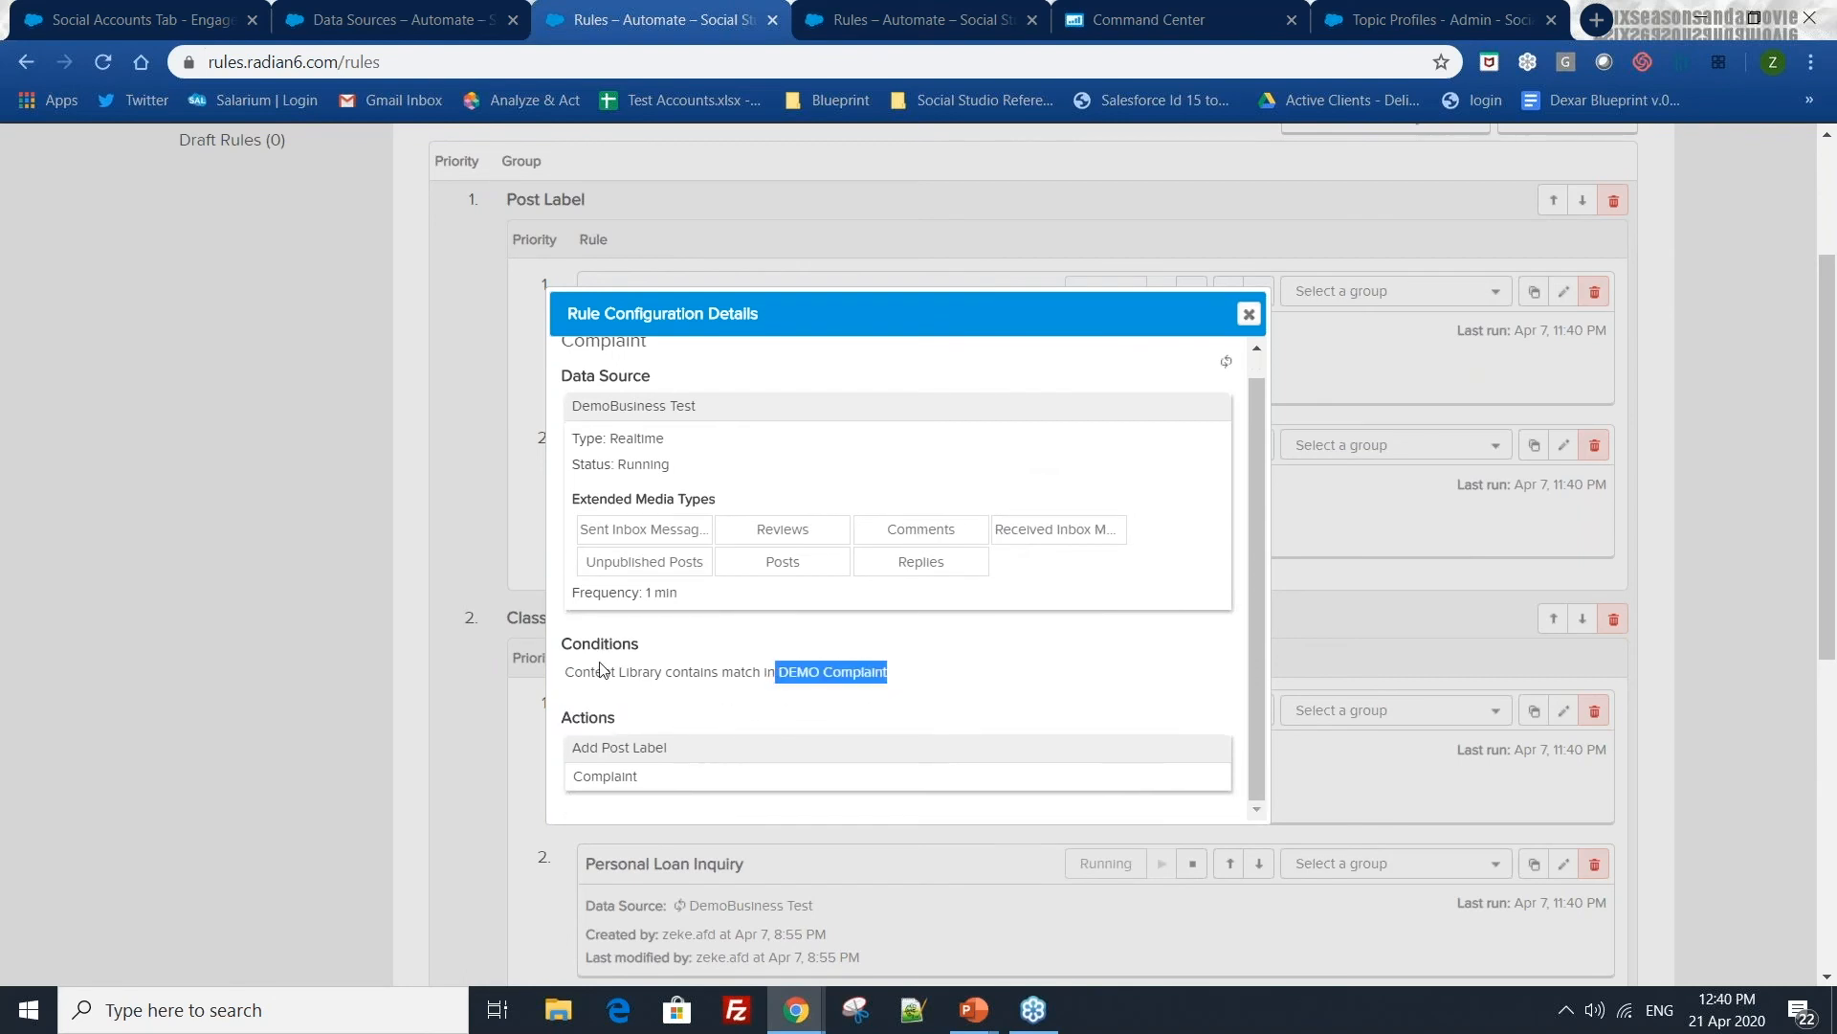
- Return to the Engage workspace and review the inspected housing loan message's text, classification and post label
click(205, 7)
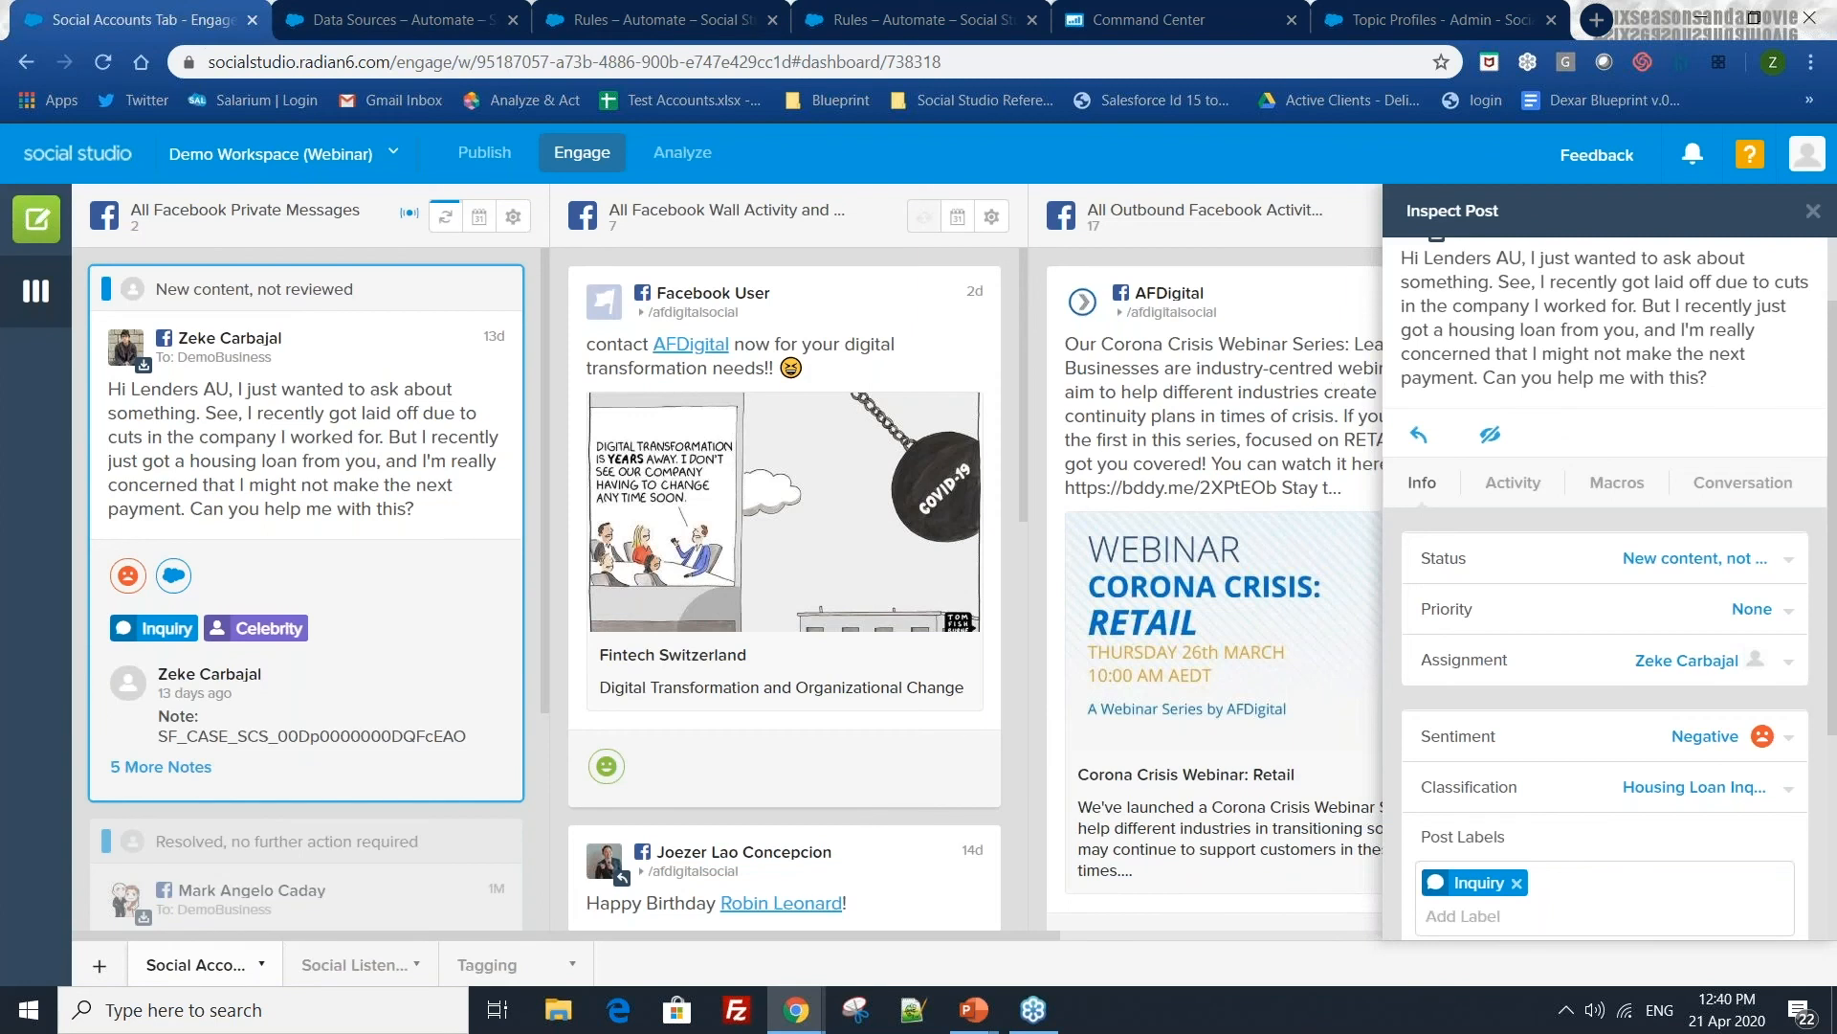
double_click(1678, 360)
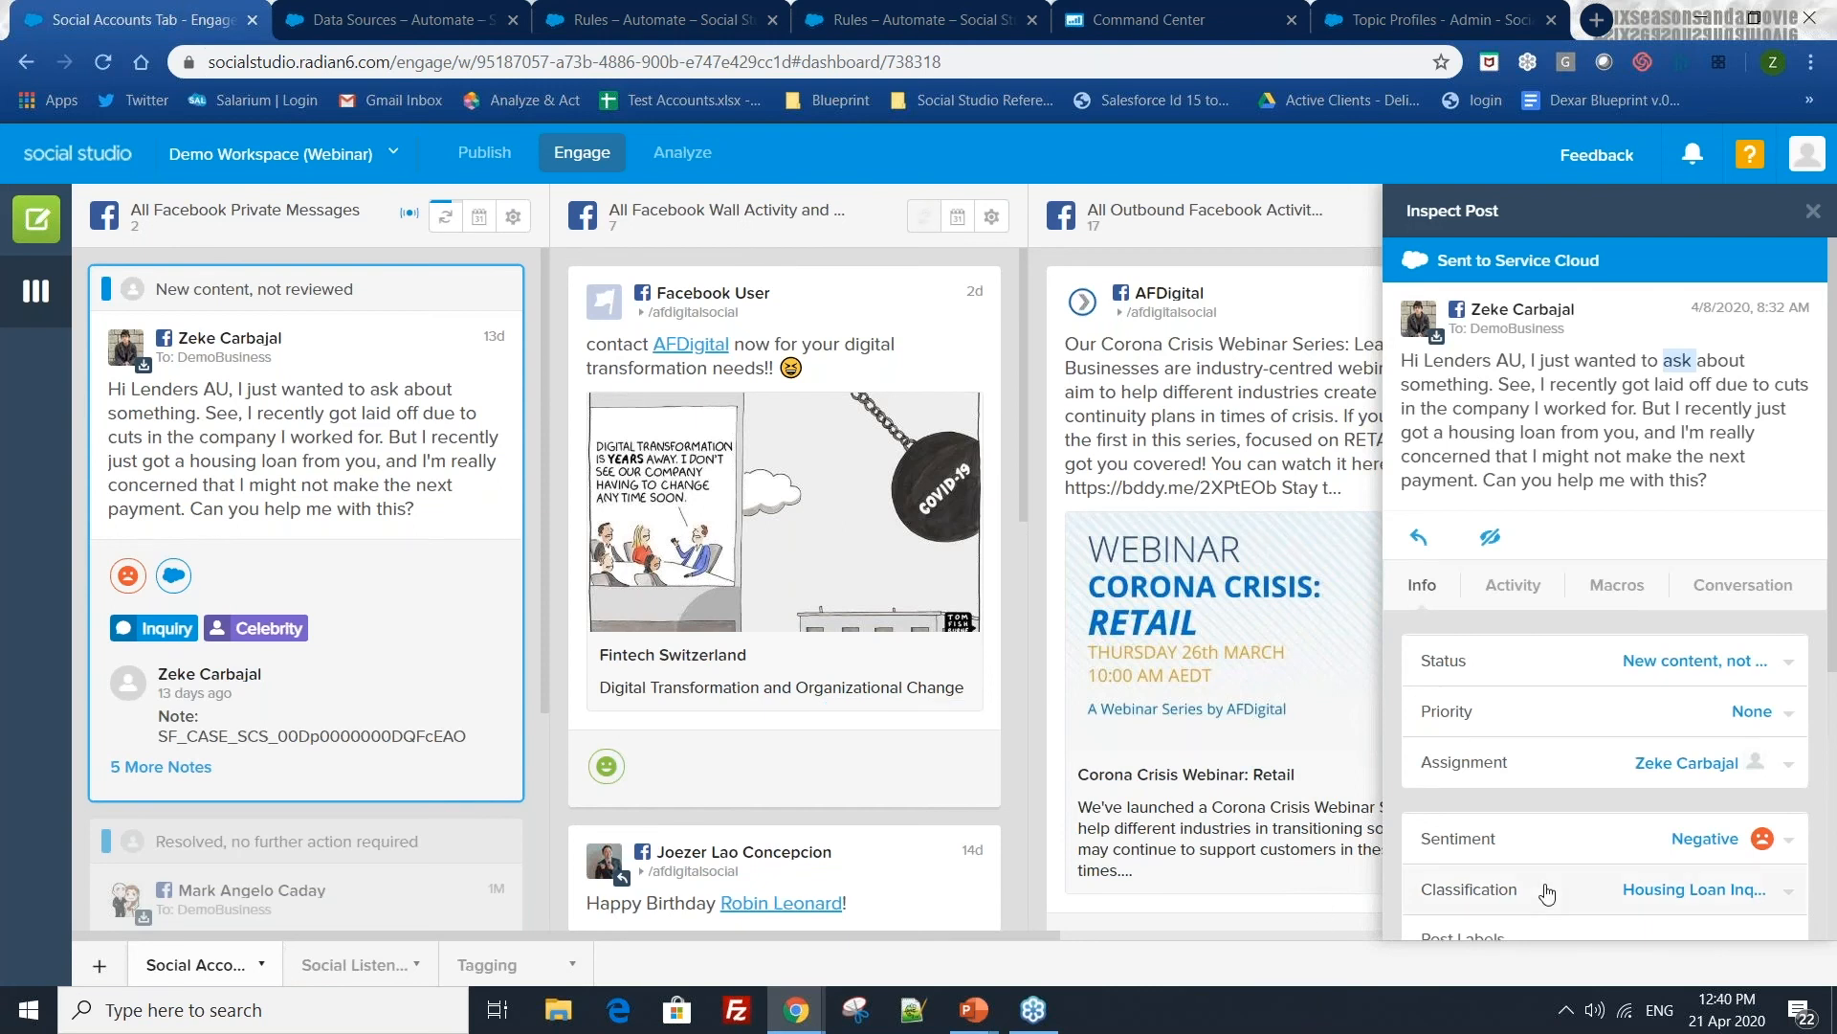
scroll(1547, 893, down, 3)
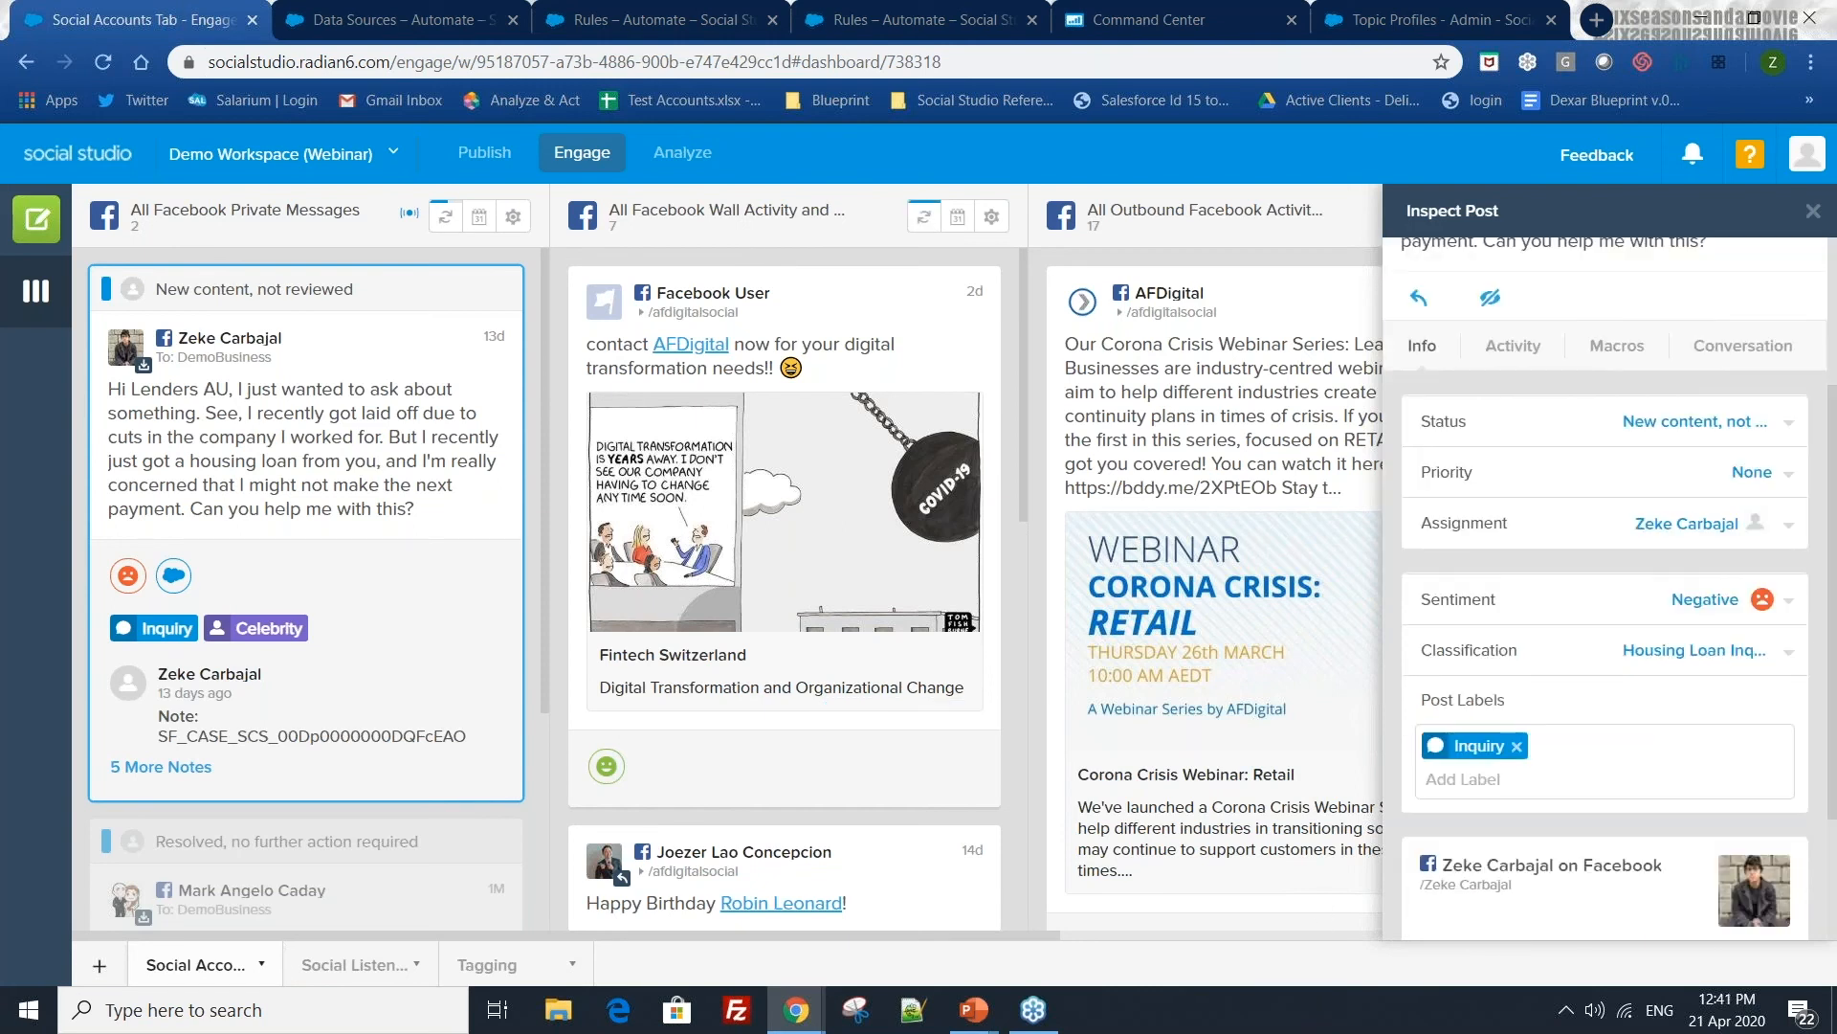
- Return to the Automate rules list, close the Complaint rule's configuration details and review the Classification group's rules
click(402, 14)
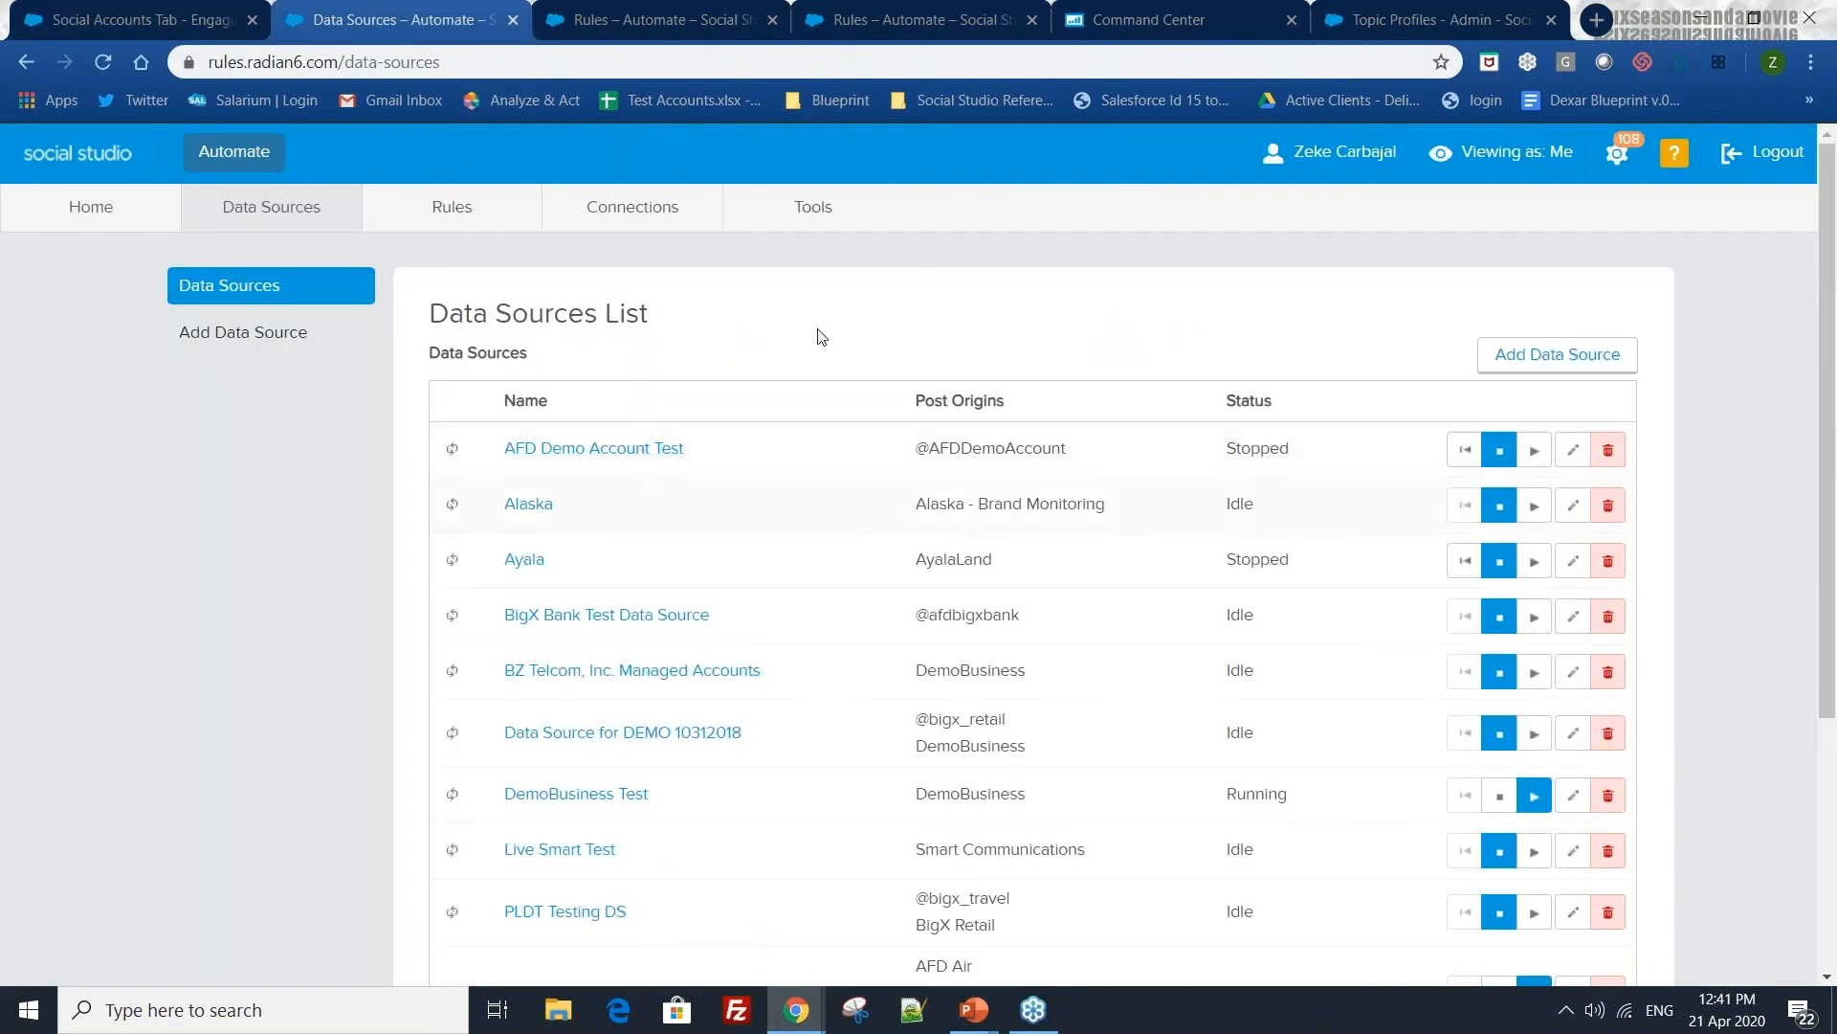
click(577, 8)
click(1251, 316)
scroll(1234, 373, down, 1)
scroll(1015, 551, down, 3)
scroll(1235, 393, up, 1)
scroll(1235, 394, down, 1)
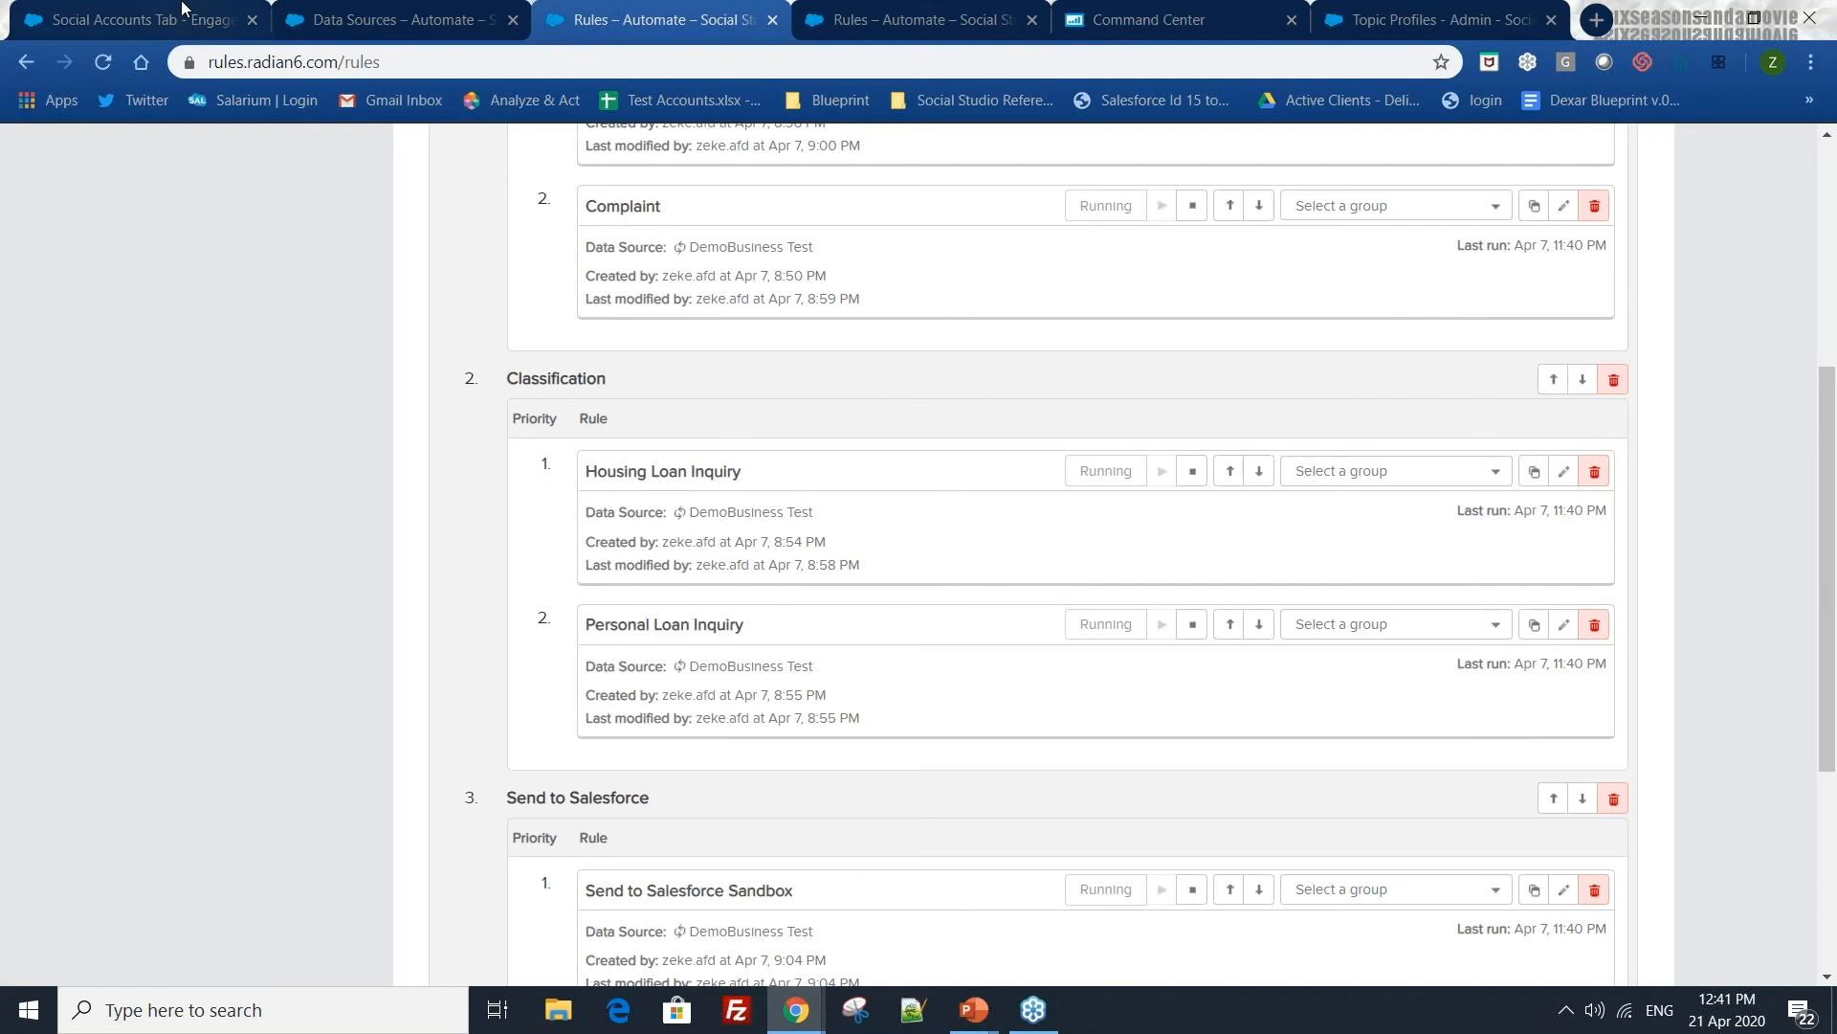
- In Engage, view the classification options of the inspected housing loan message without changing its classification
click(182, 7)
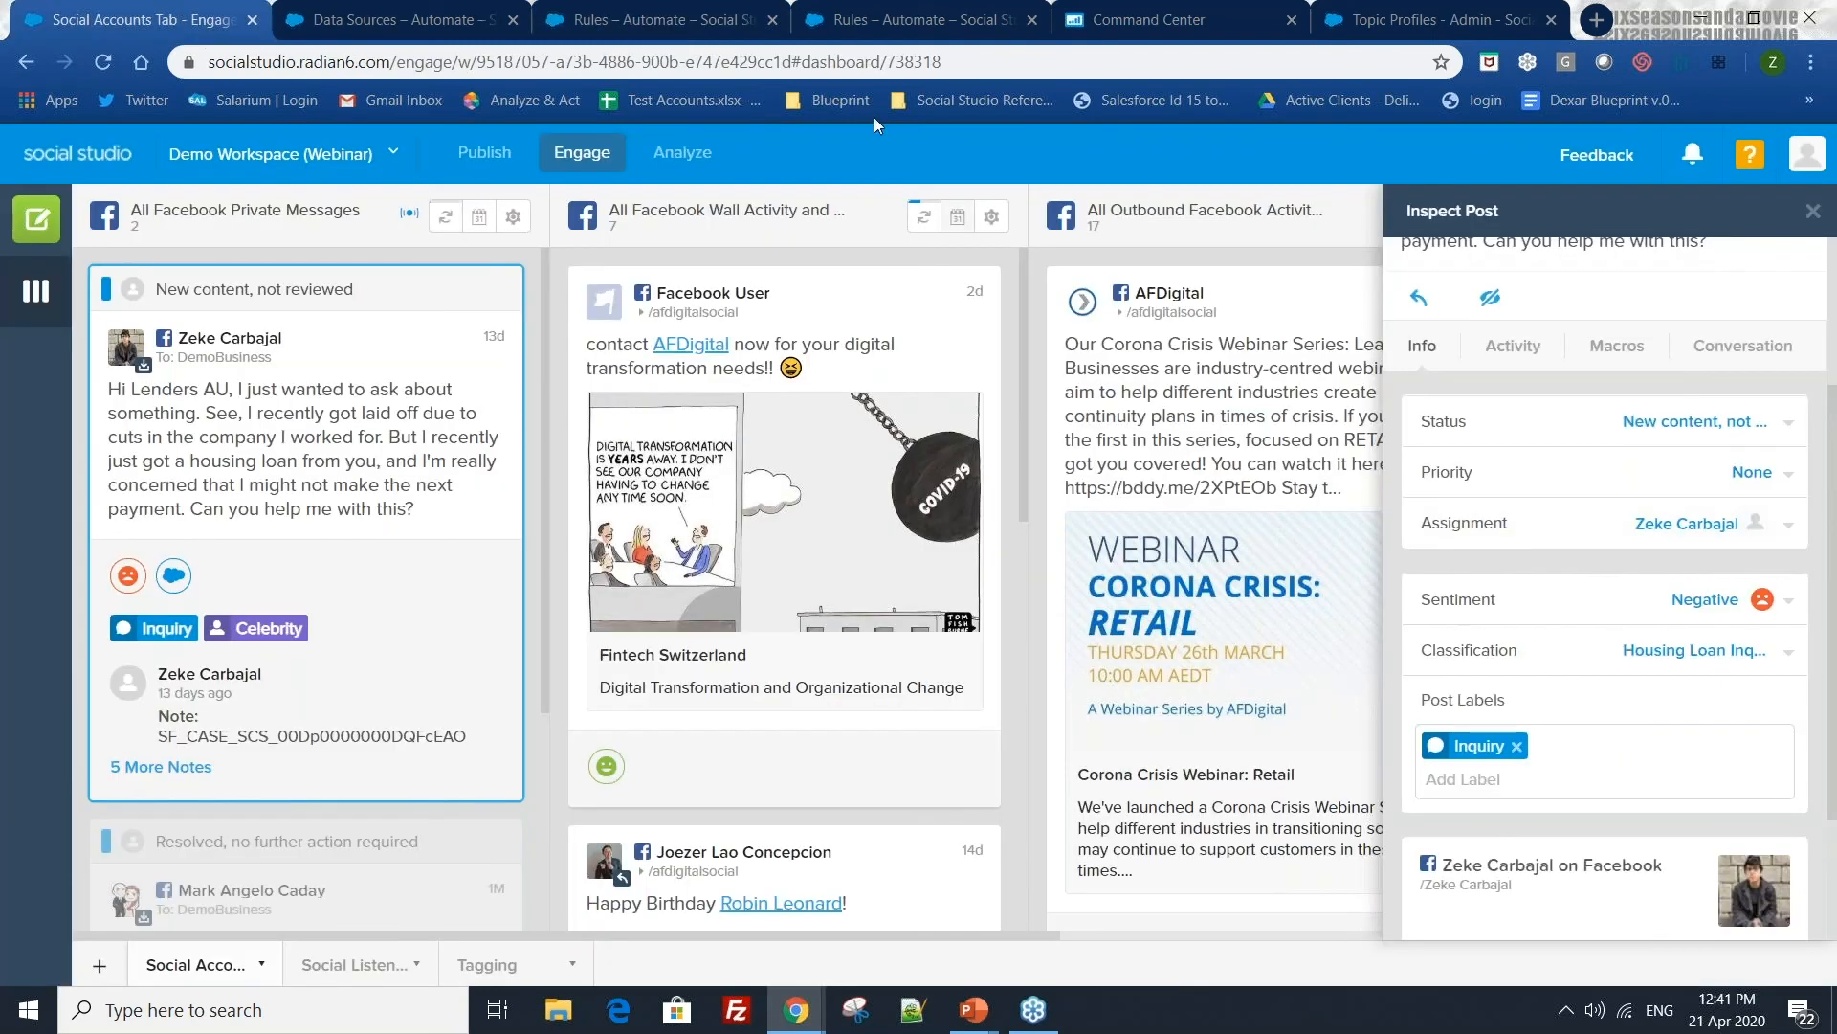
click(1694, 650)
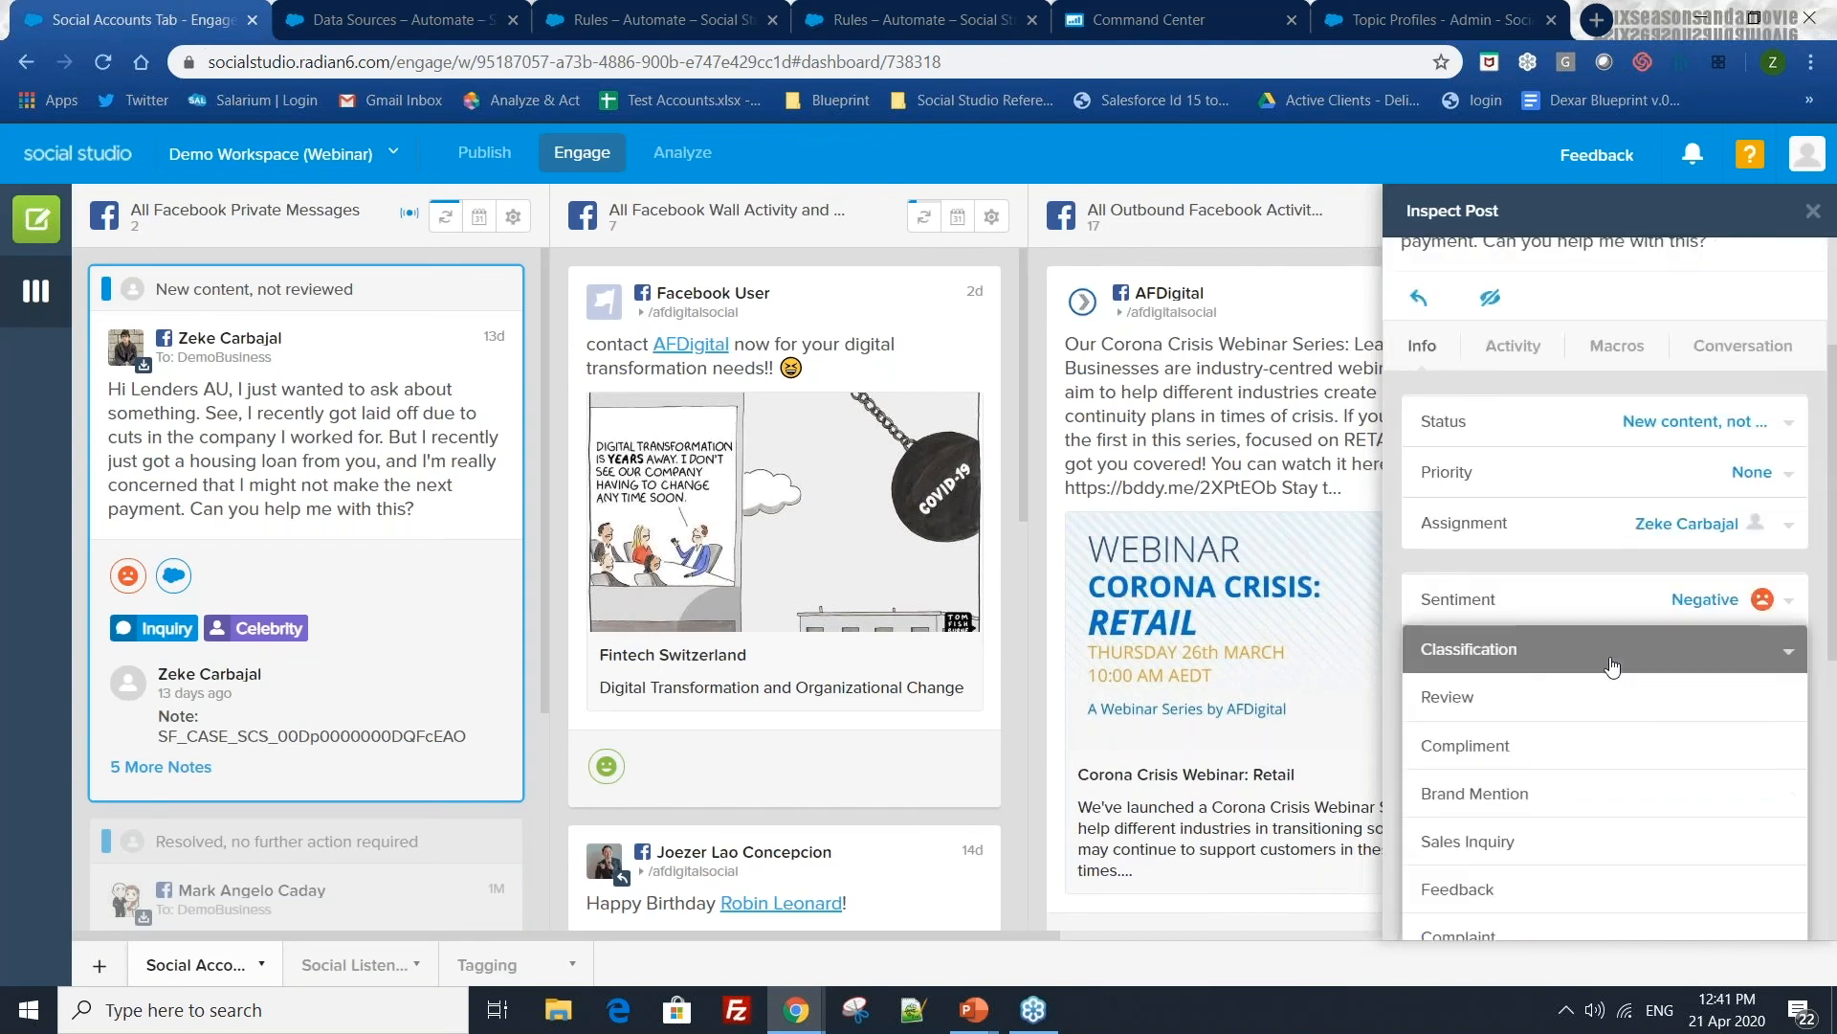
click(1605, 660)
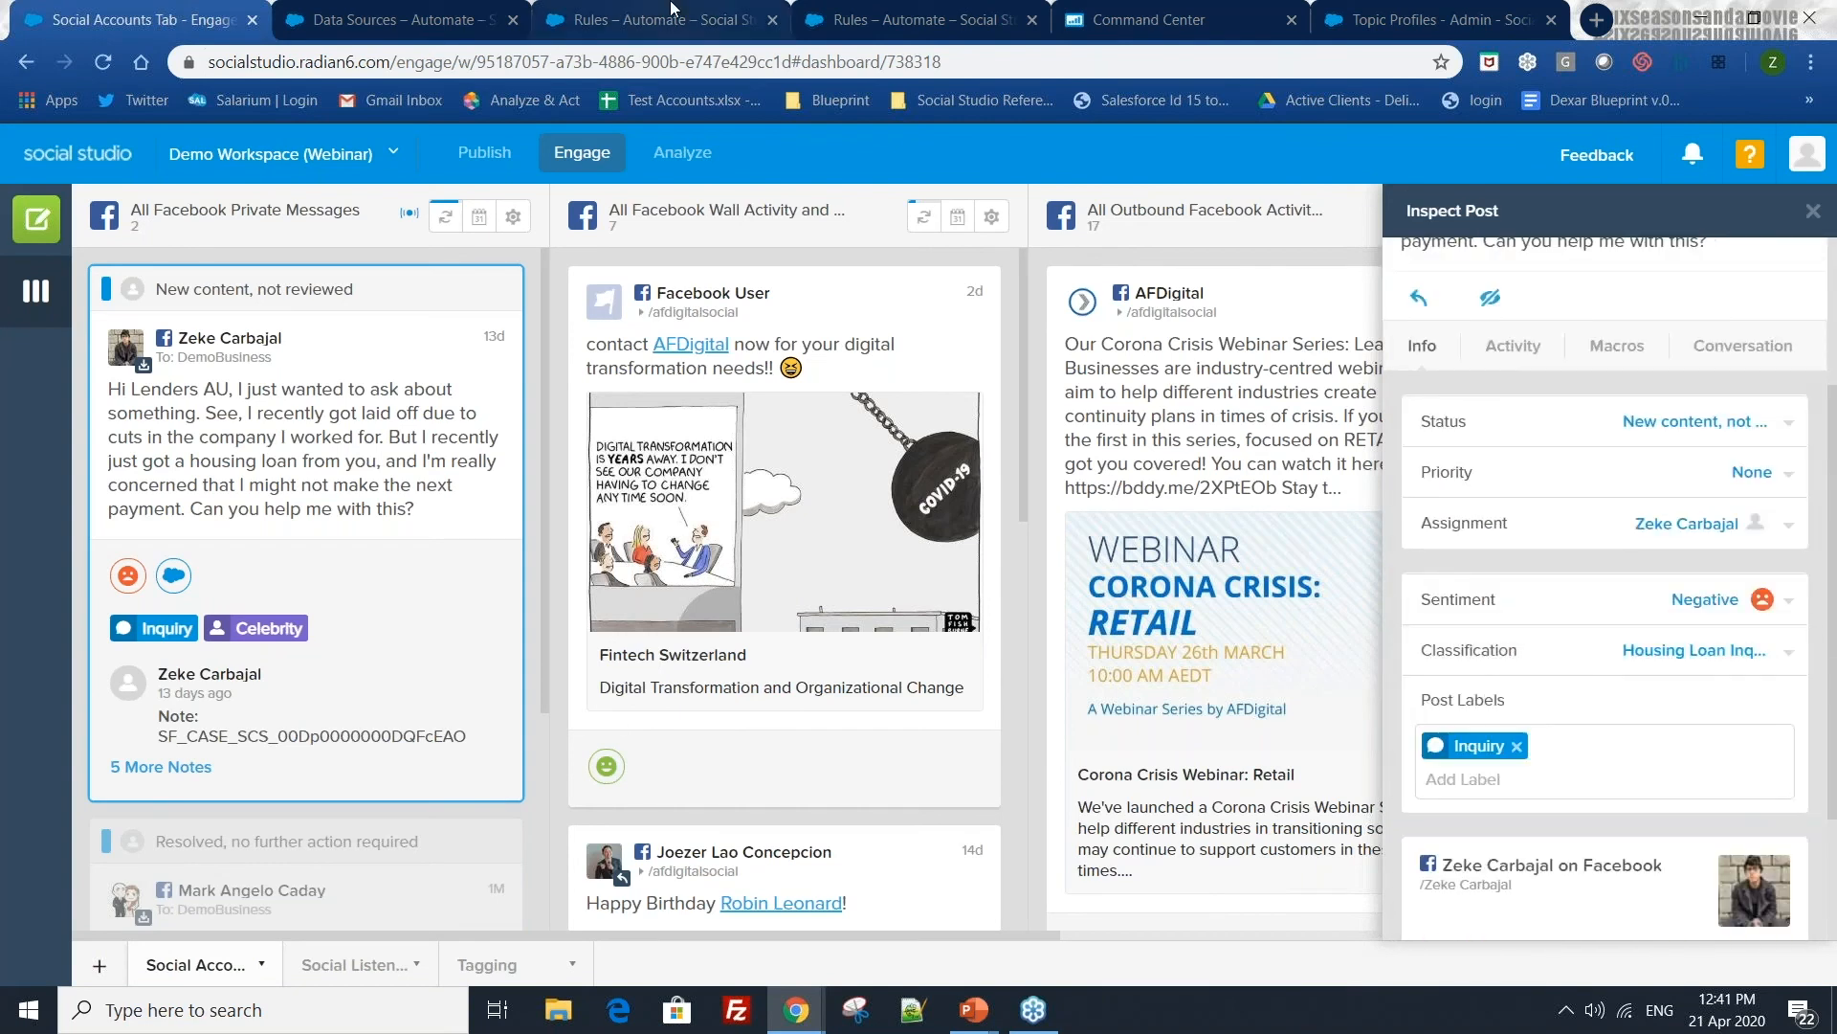
- Go back to the Automate rules list and examine the order of the Post Label, Classification and Send to Salesforce priority groups
click(660, 19)
scroll(714, 557, down, 3)
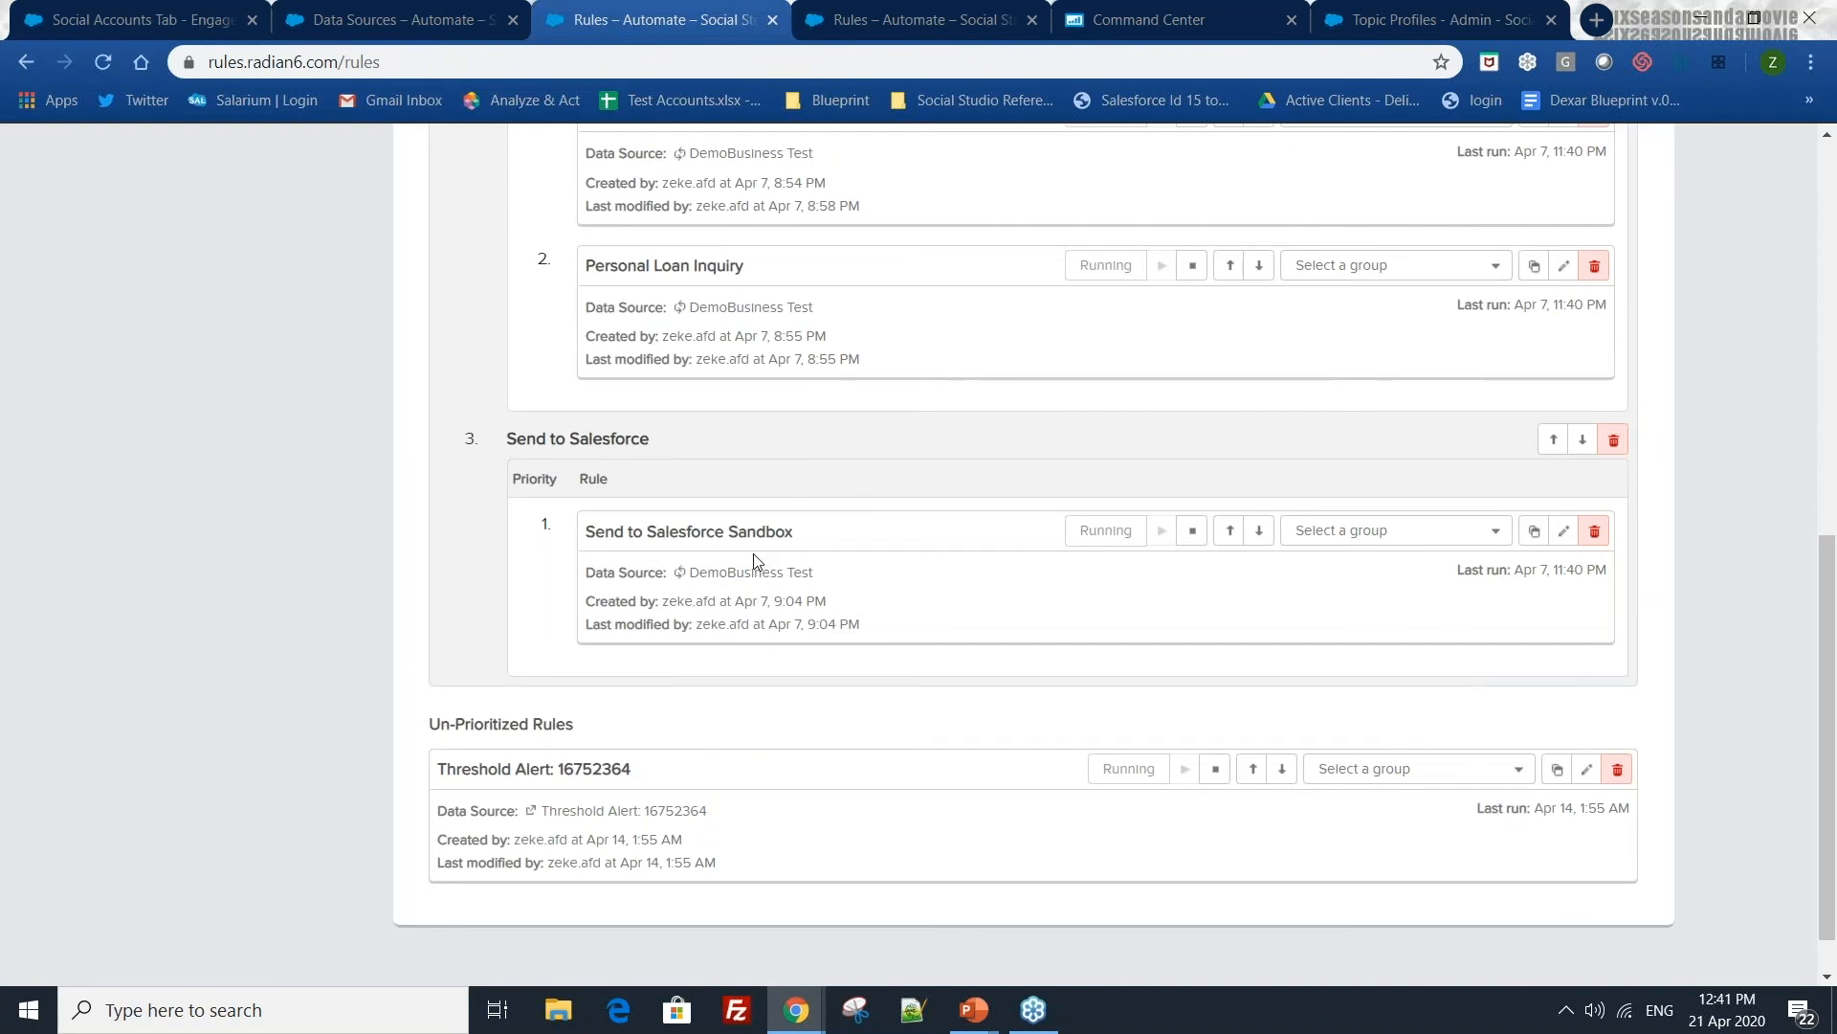
scroll(708, 536, up, 2)
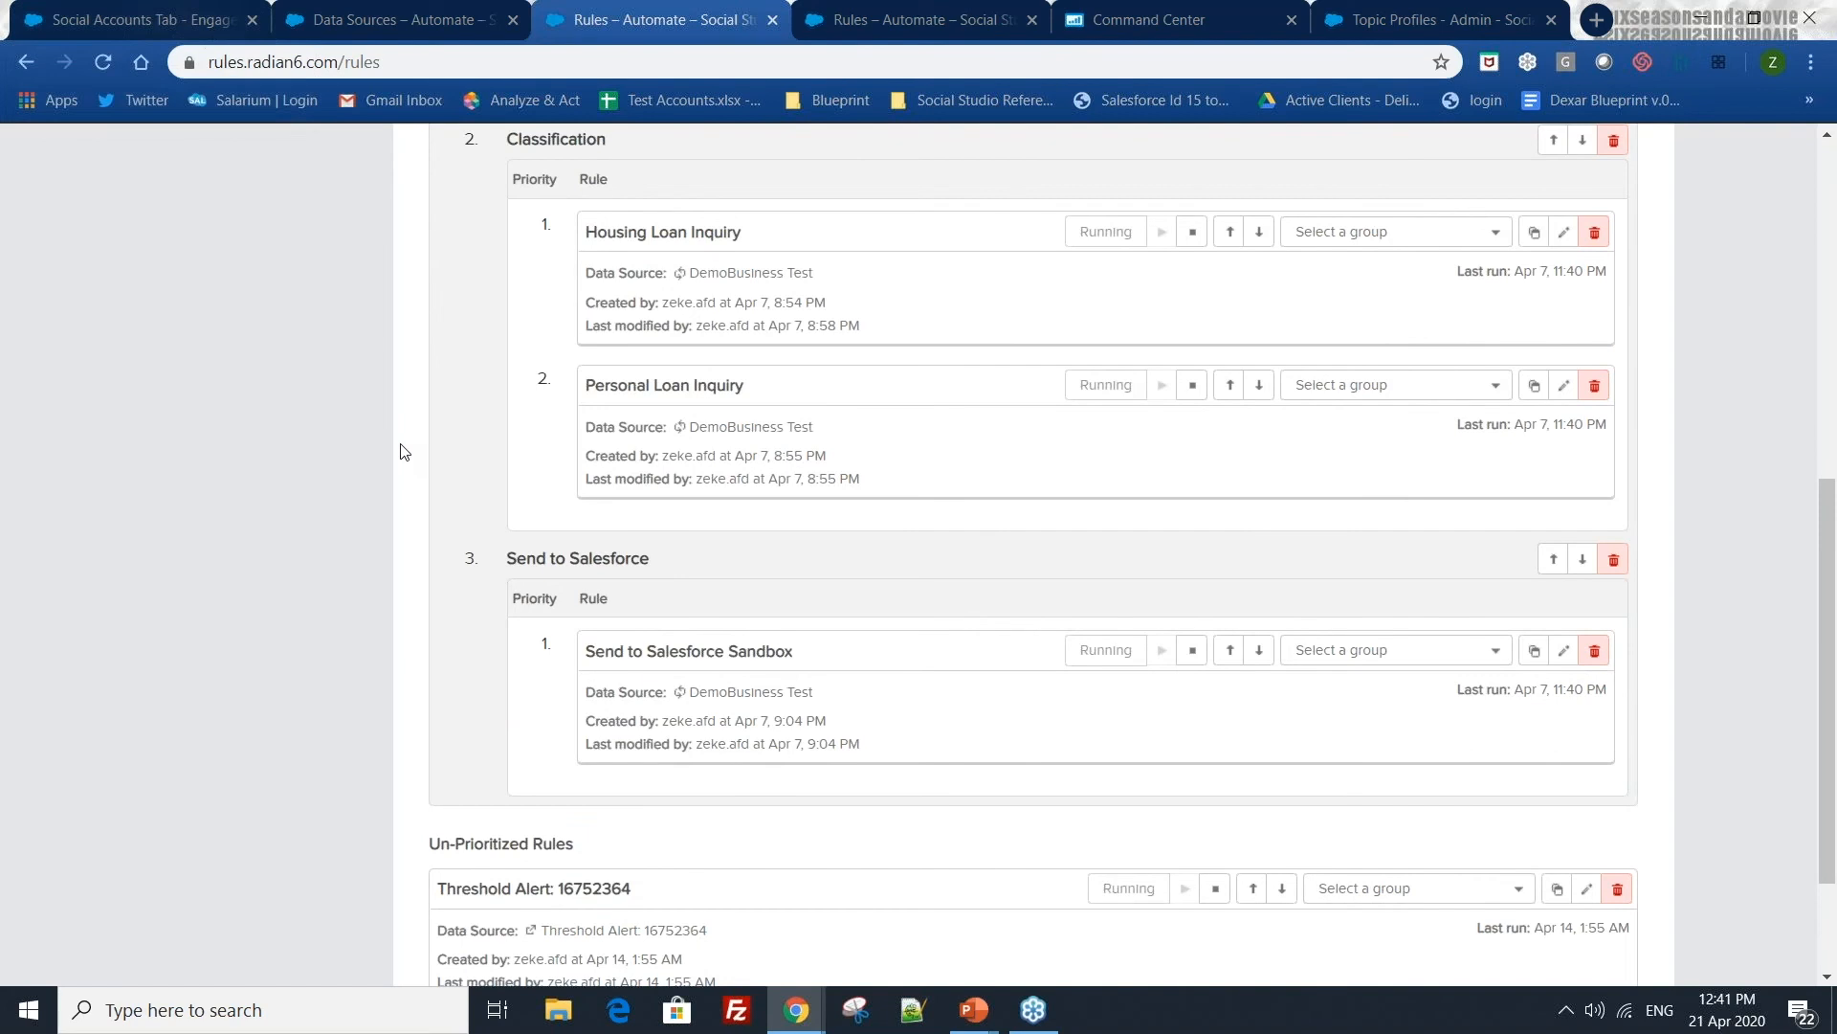
scroll(402, 451, up, 1)
scroll(402, 451, up, 5)
scroll(422, 492, down, 4)
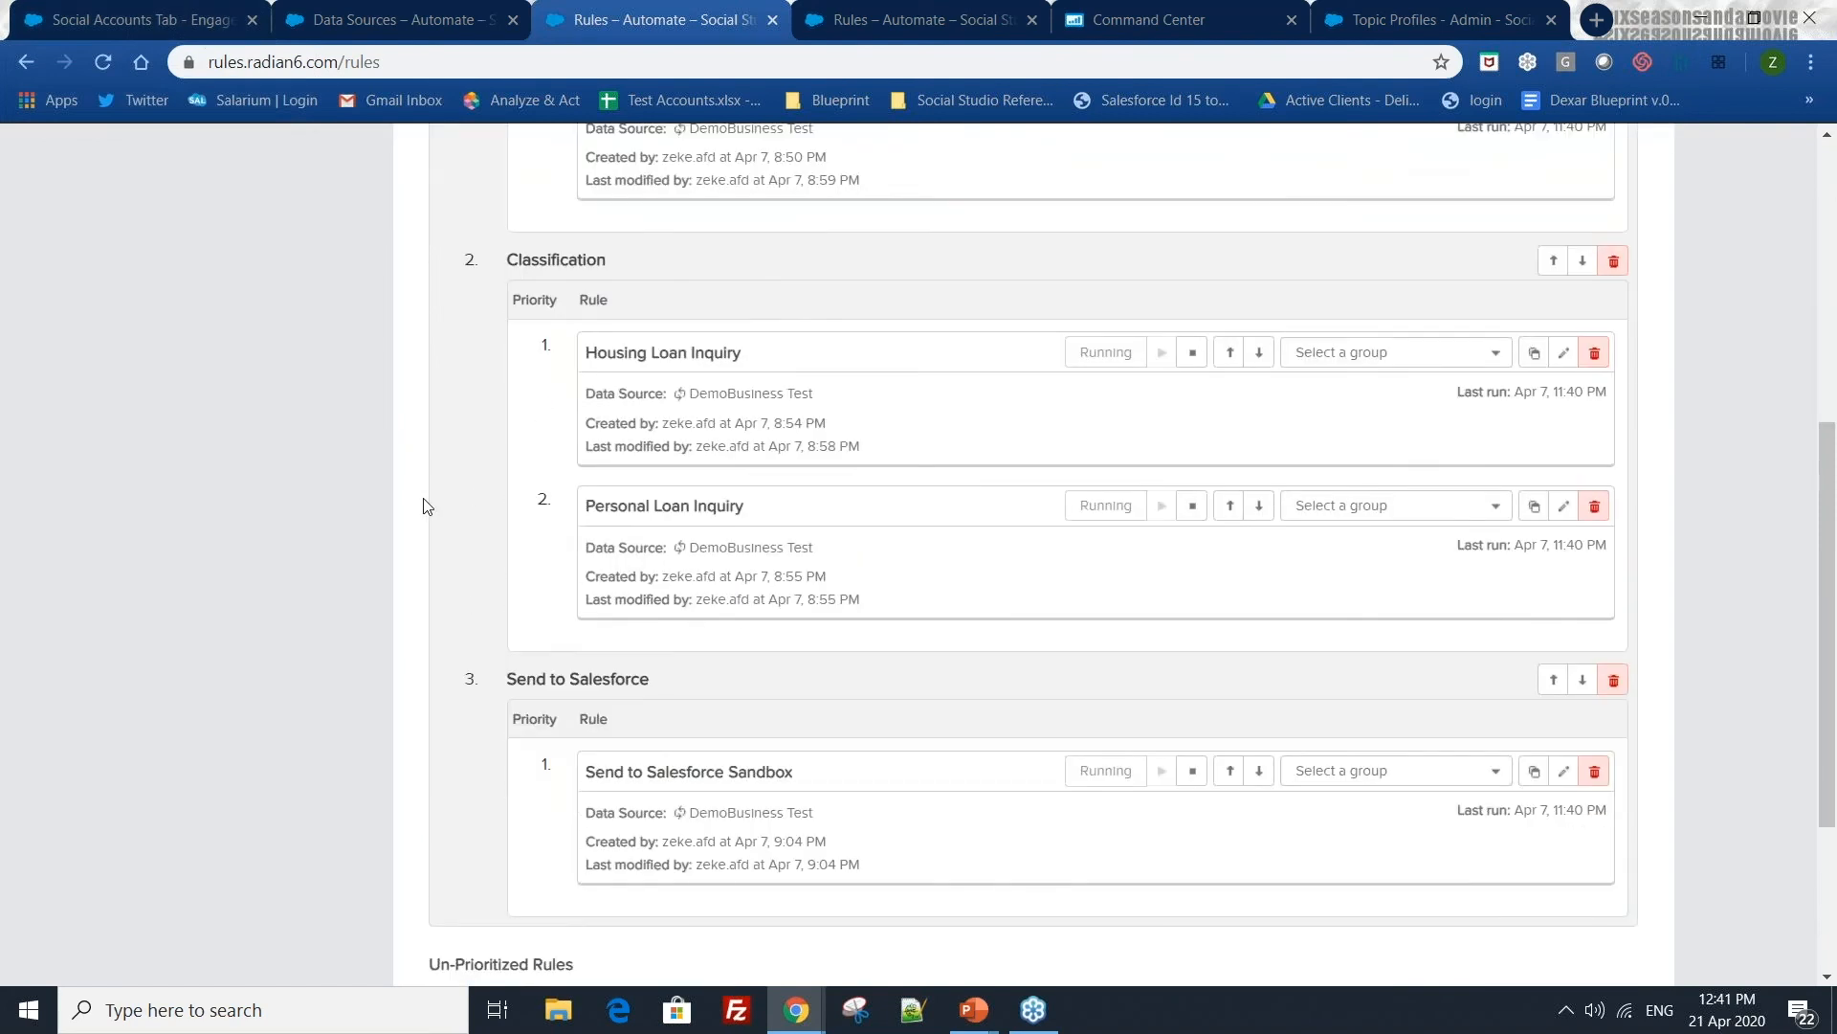
scroll(428, 497, up, 4)
scroll(428, 507, up, 5)
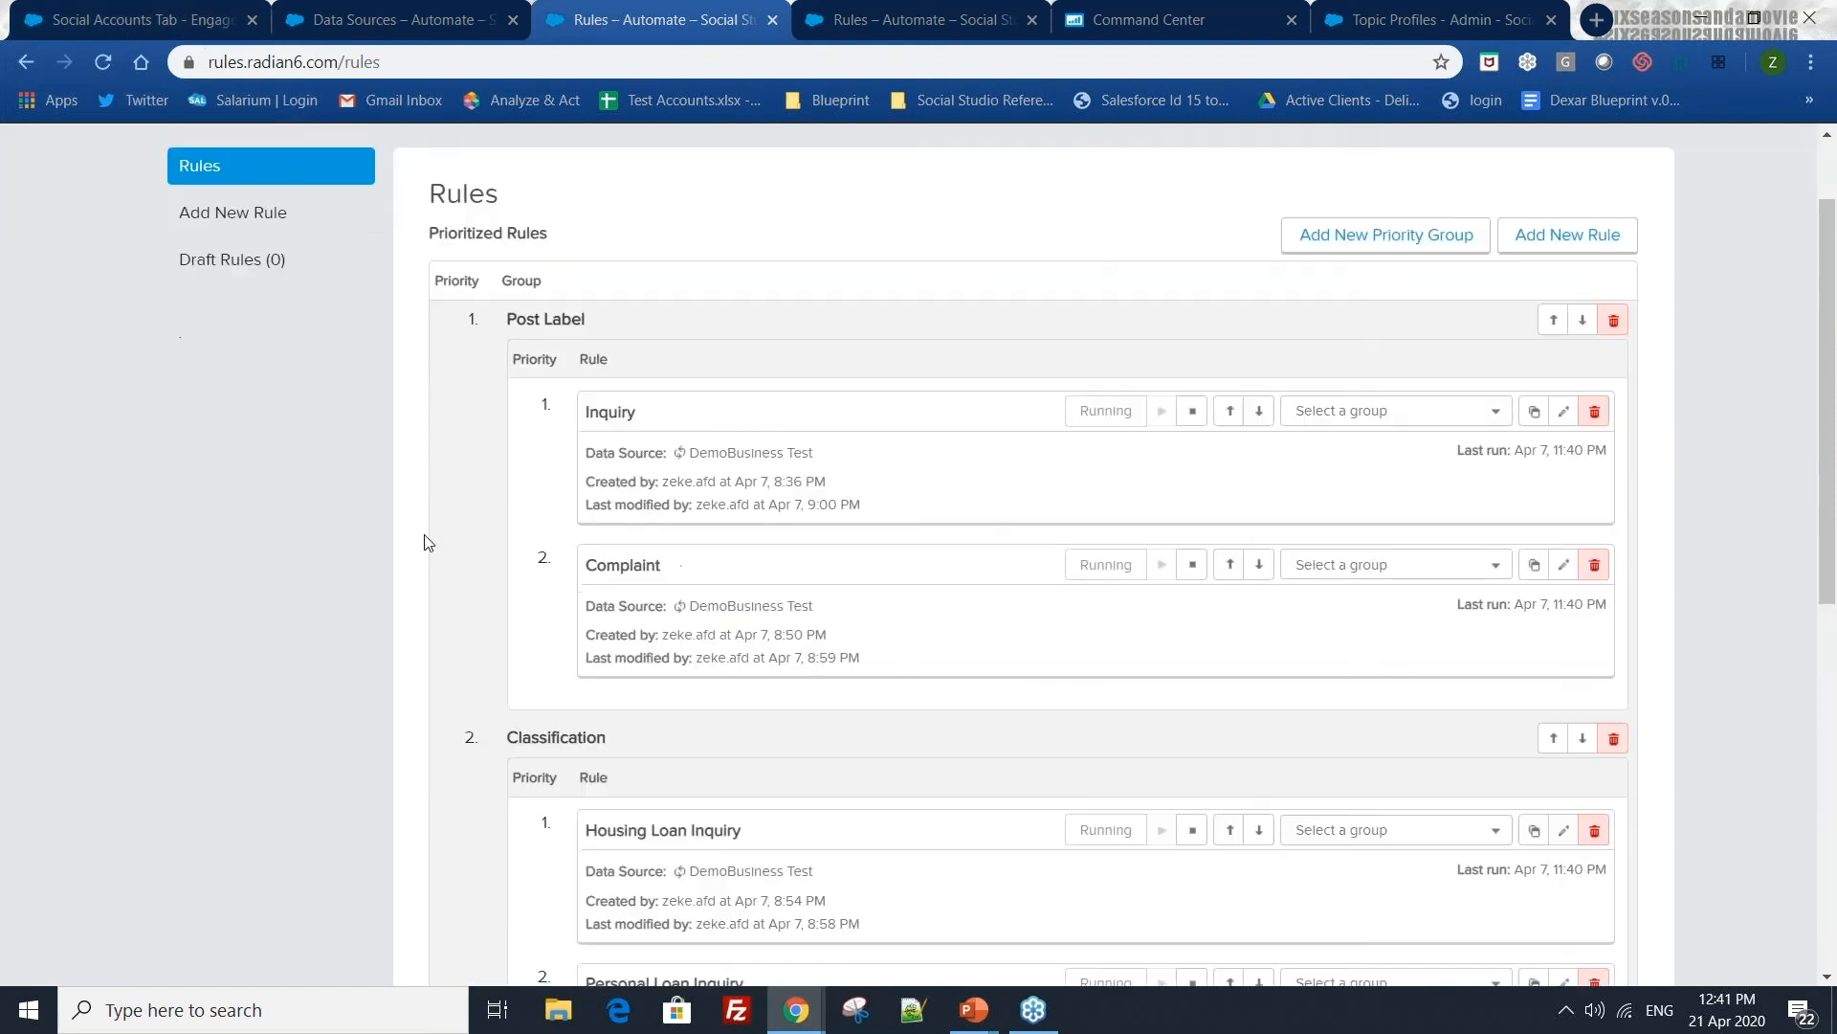
scroll(424, 537, down, 6)
scroll(484, 509, up, 2)
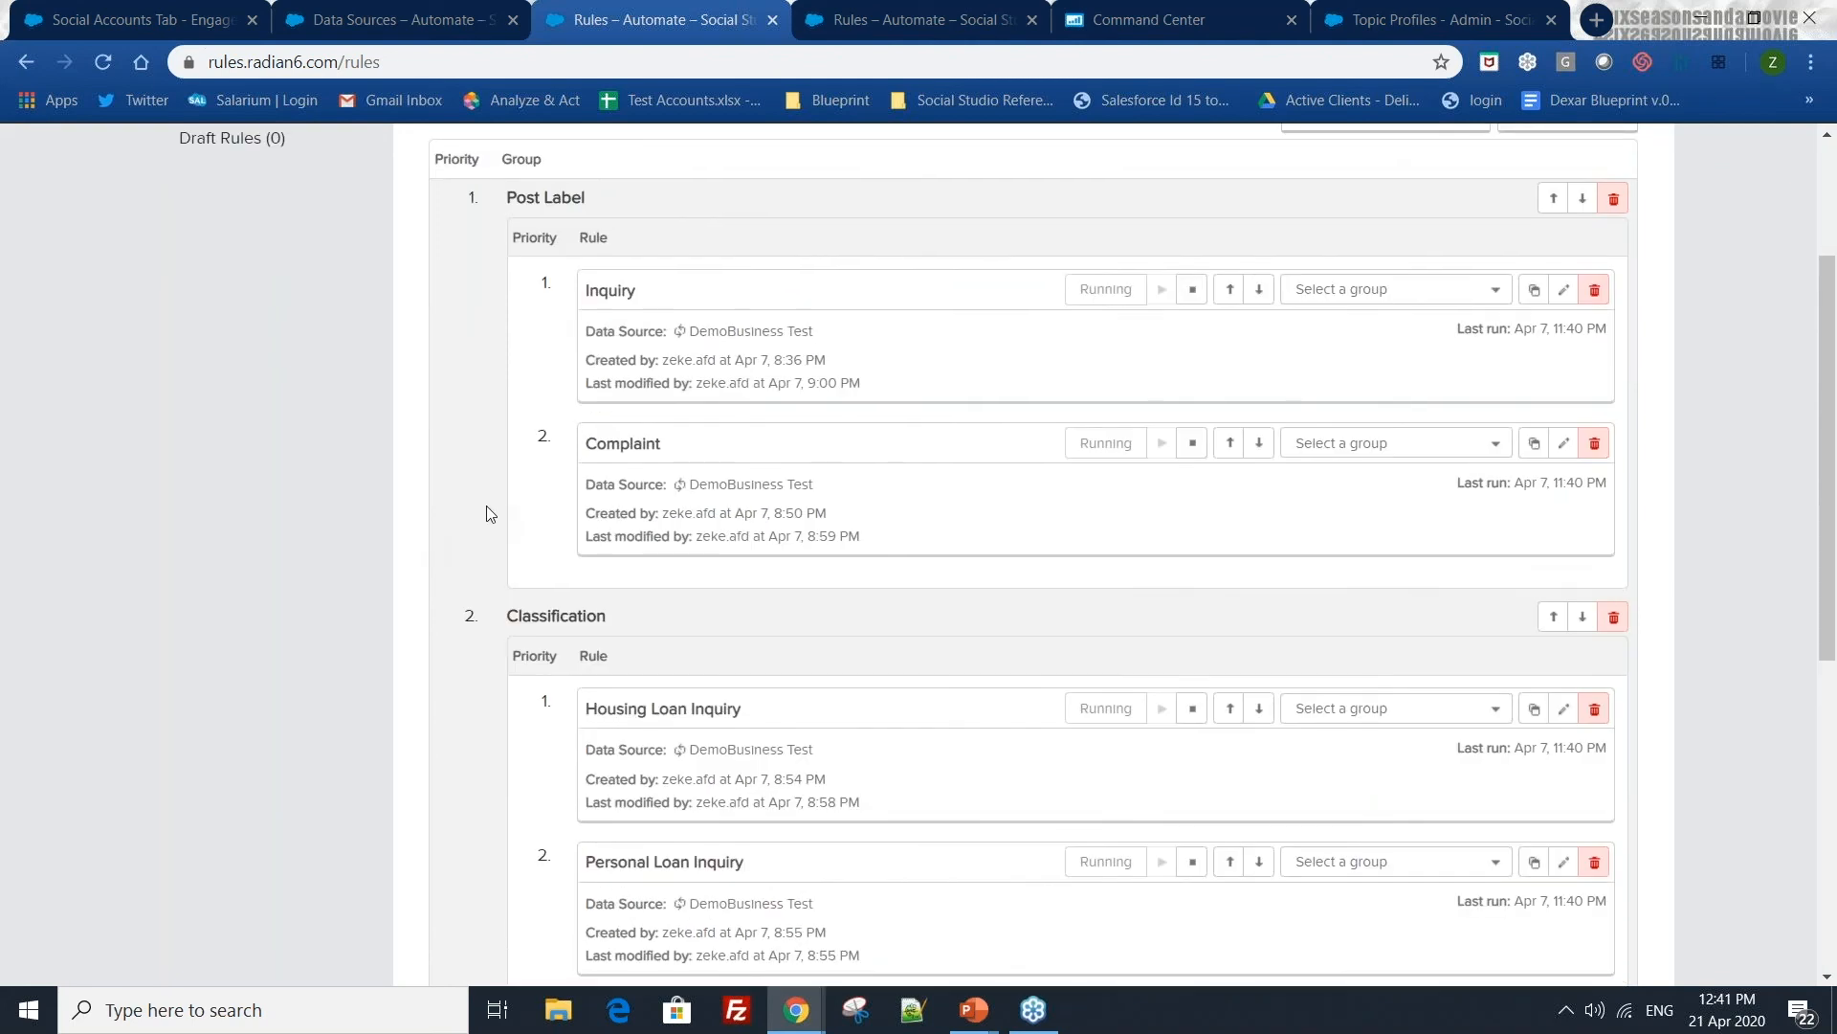
scroll(369, 528, down, 7)
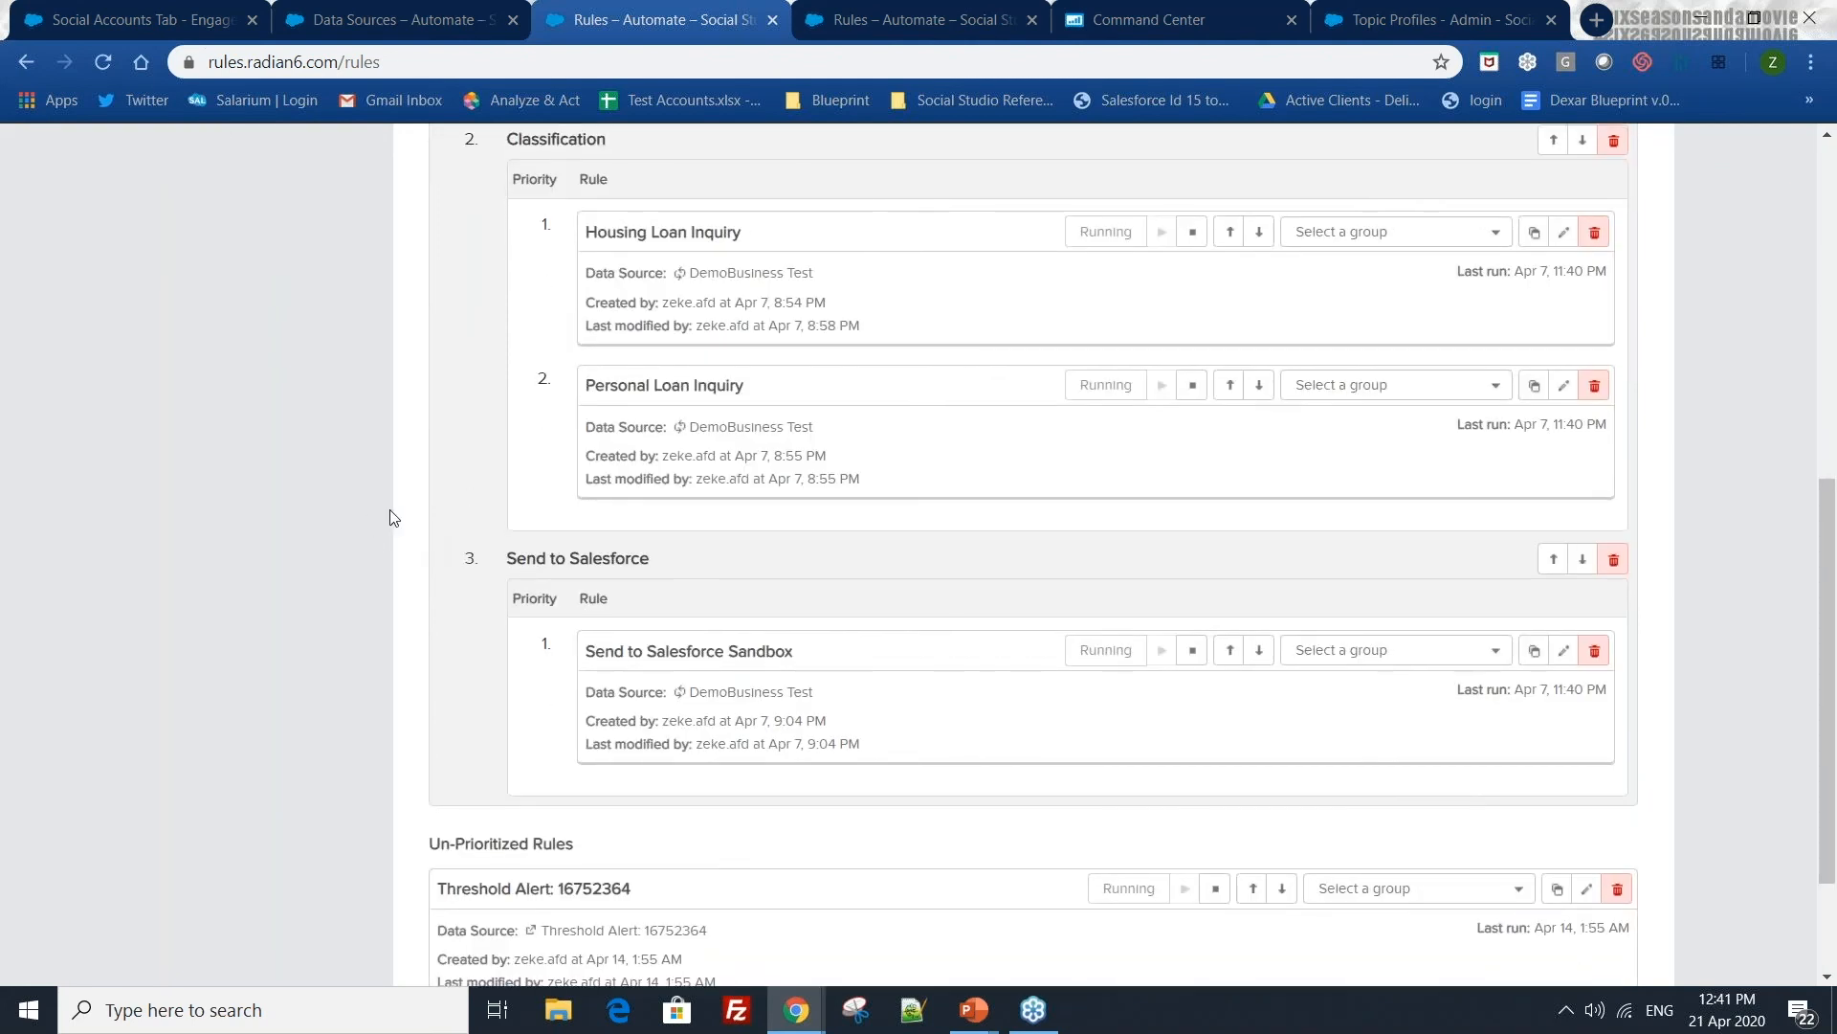
- Switch to the PowerPoint presentation and show slide 17, Hierarchy & Priority Groups
key(alt+Tab)
click(112, 771)
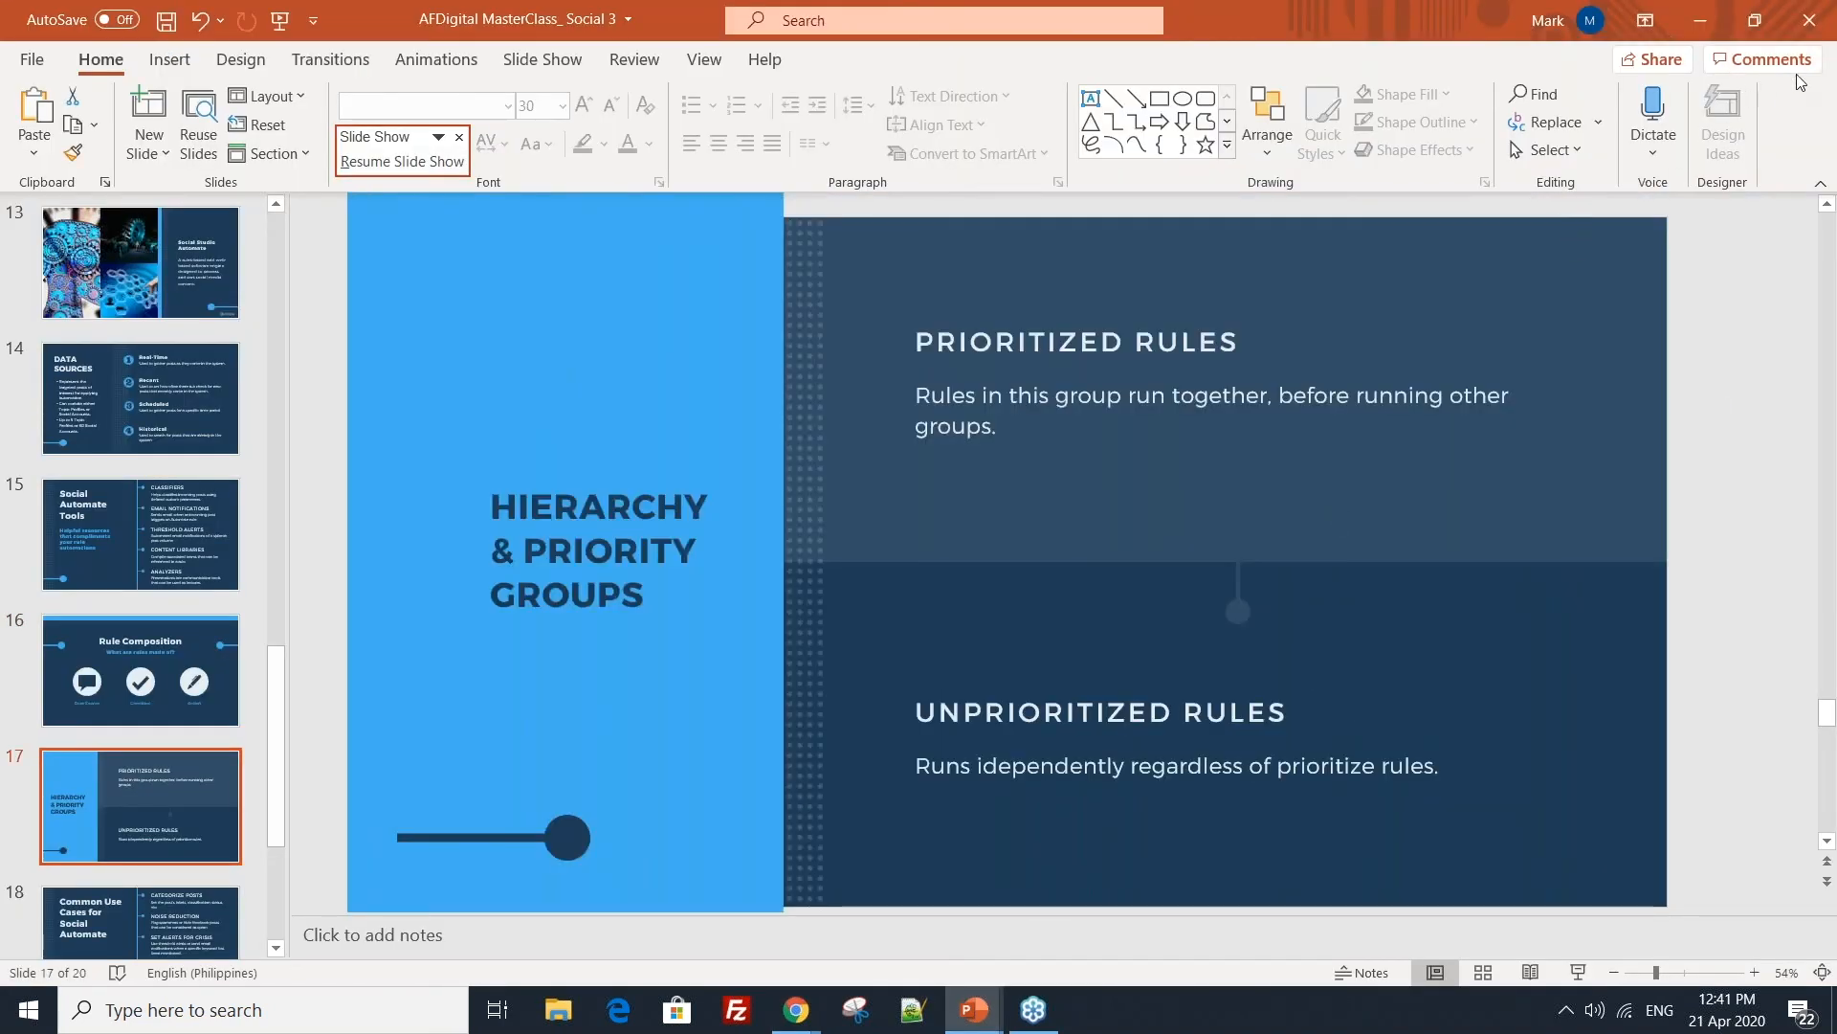
click(1645, 20)
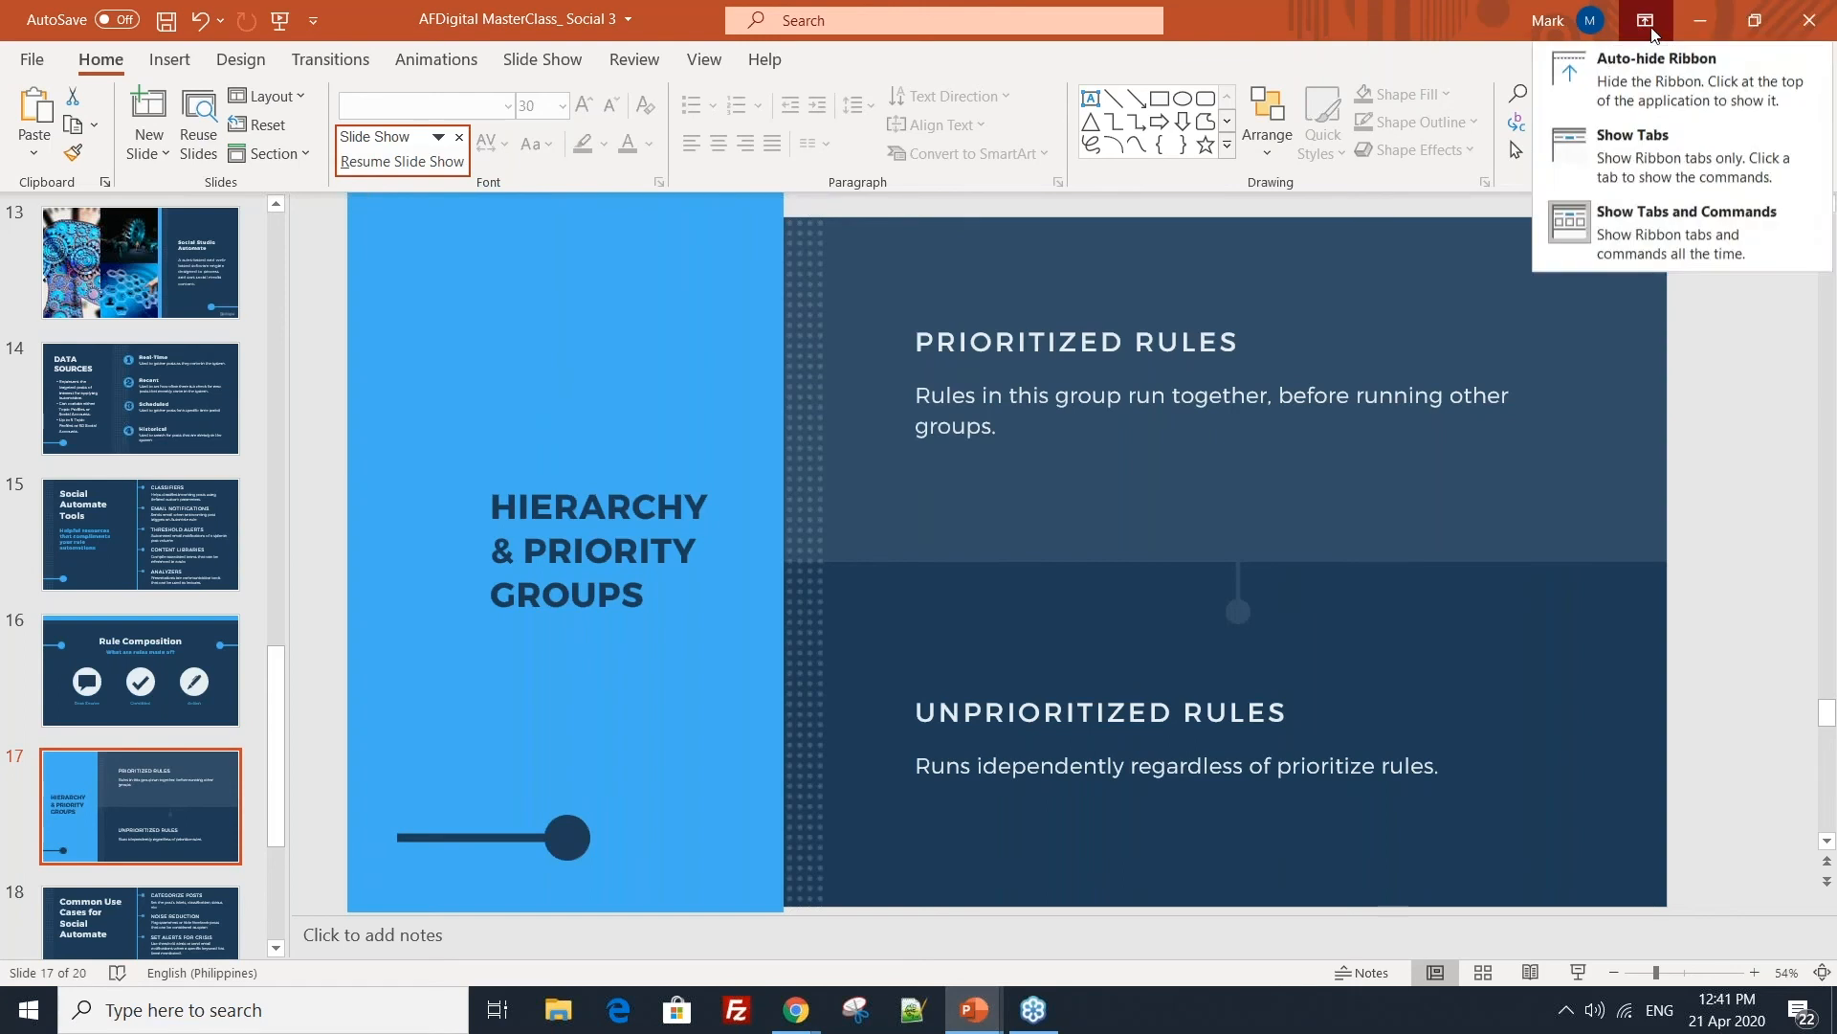
click(1702, 267)
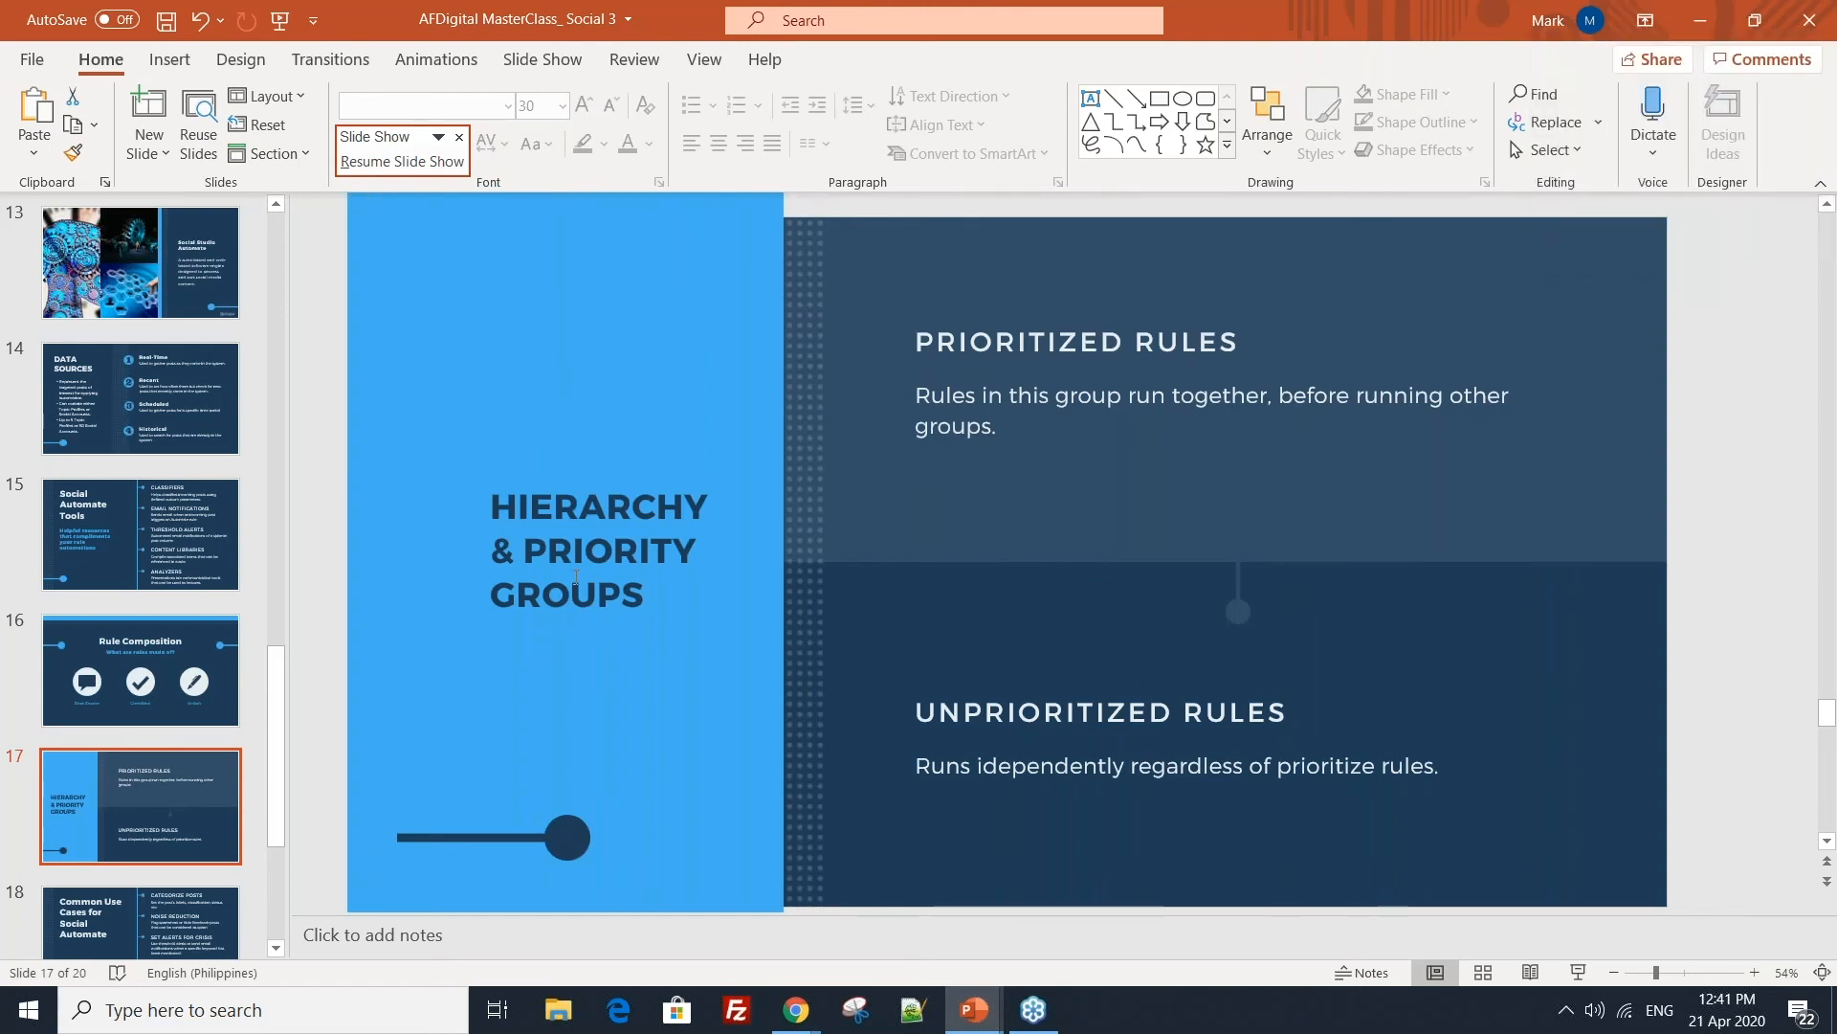
- Switch back to the Automate rules list in Chrome and review the prioritized rules from the Post Label group downward
key(alt+Tab)
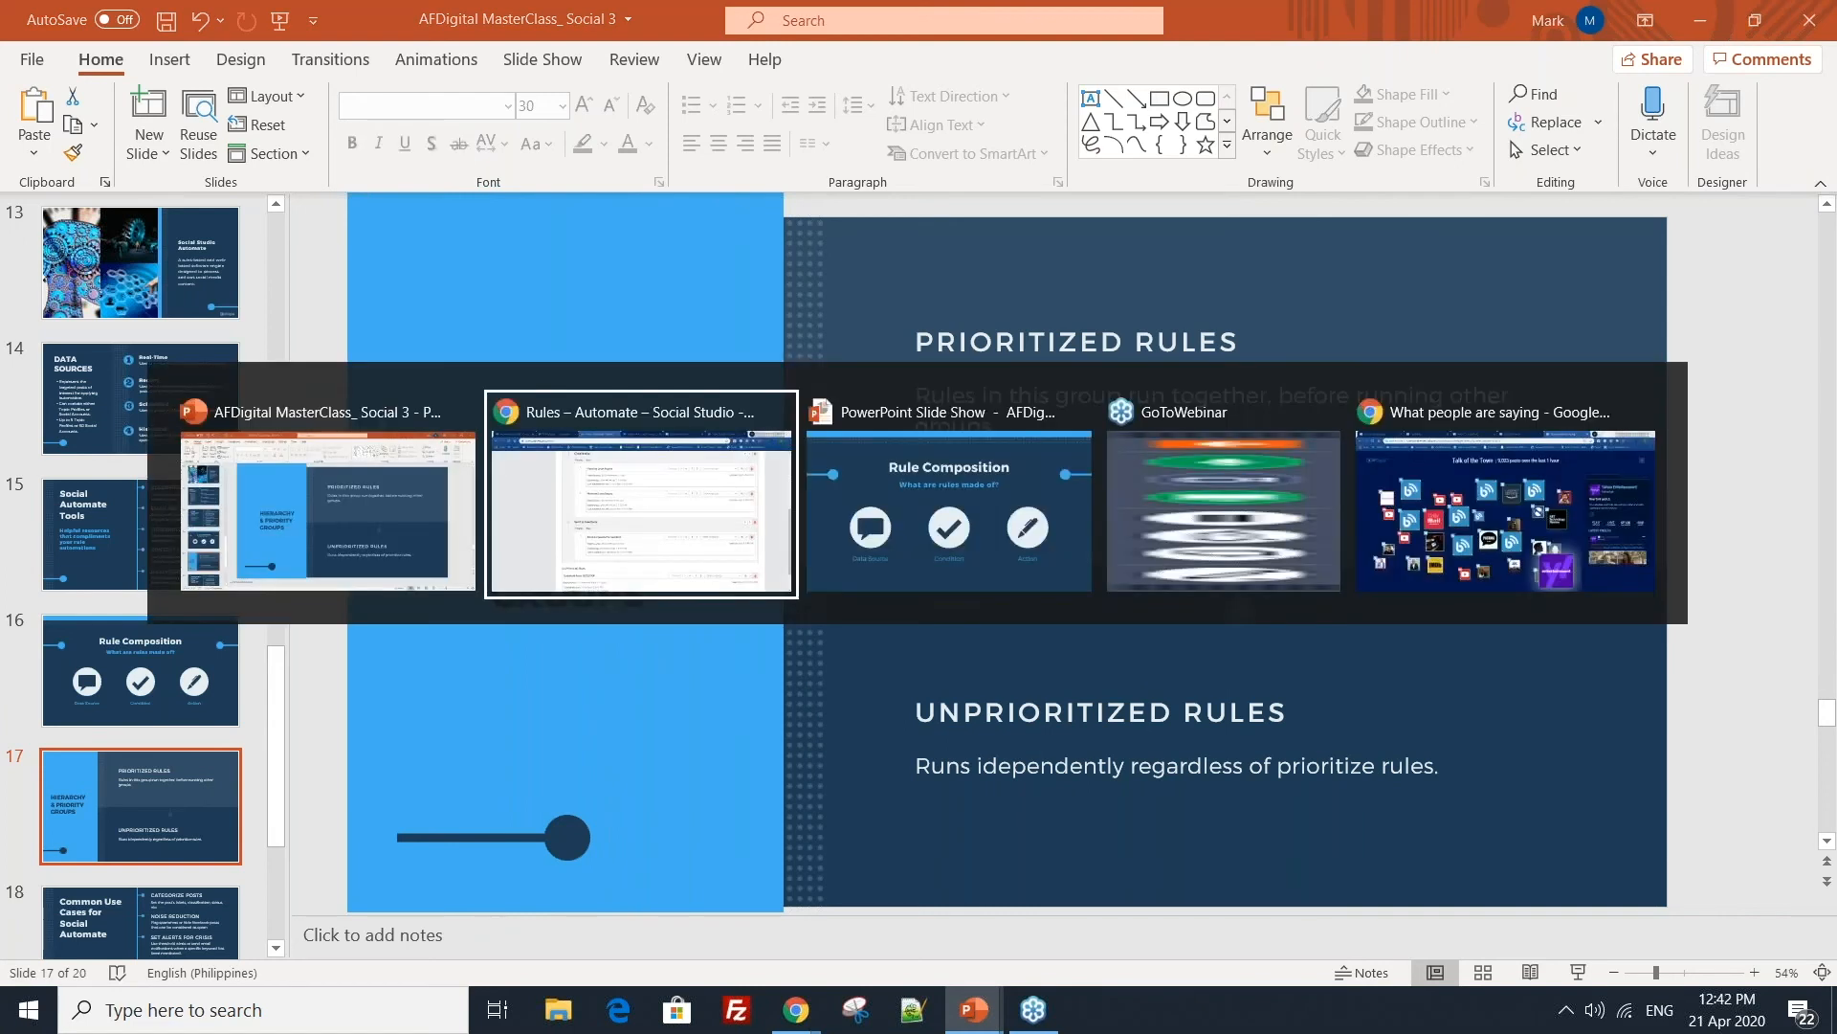
scroll(491, 451, up, 6)
scroll(490, 450, down, 2)
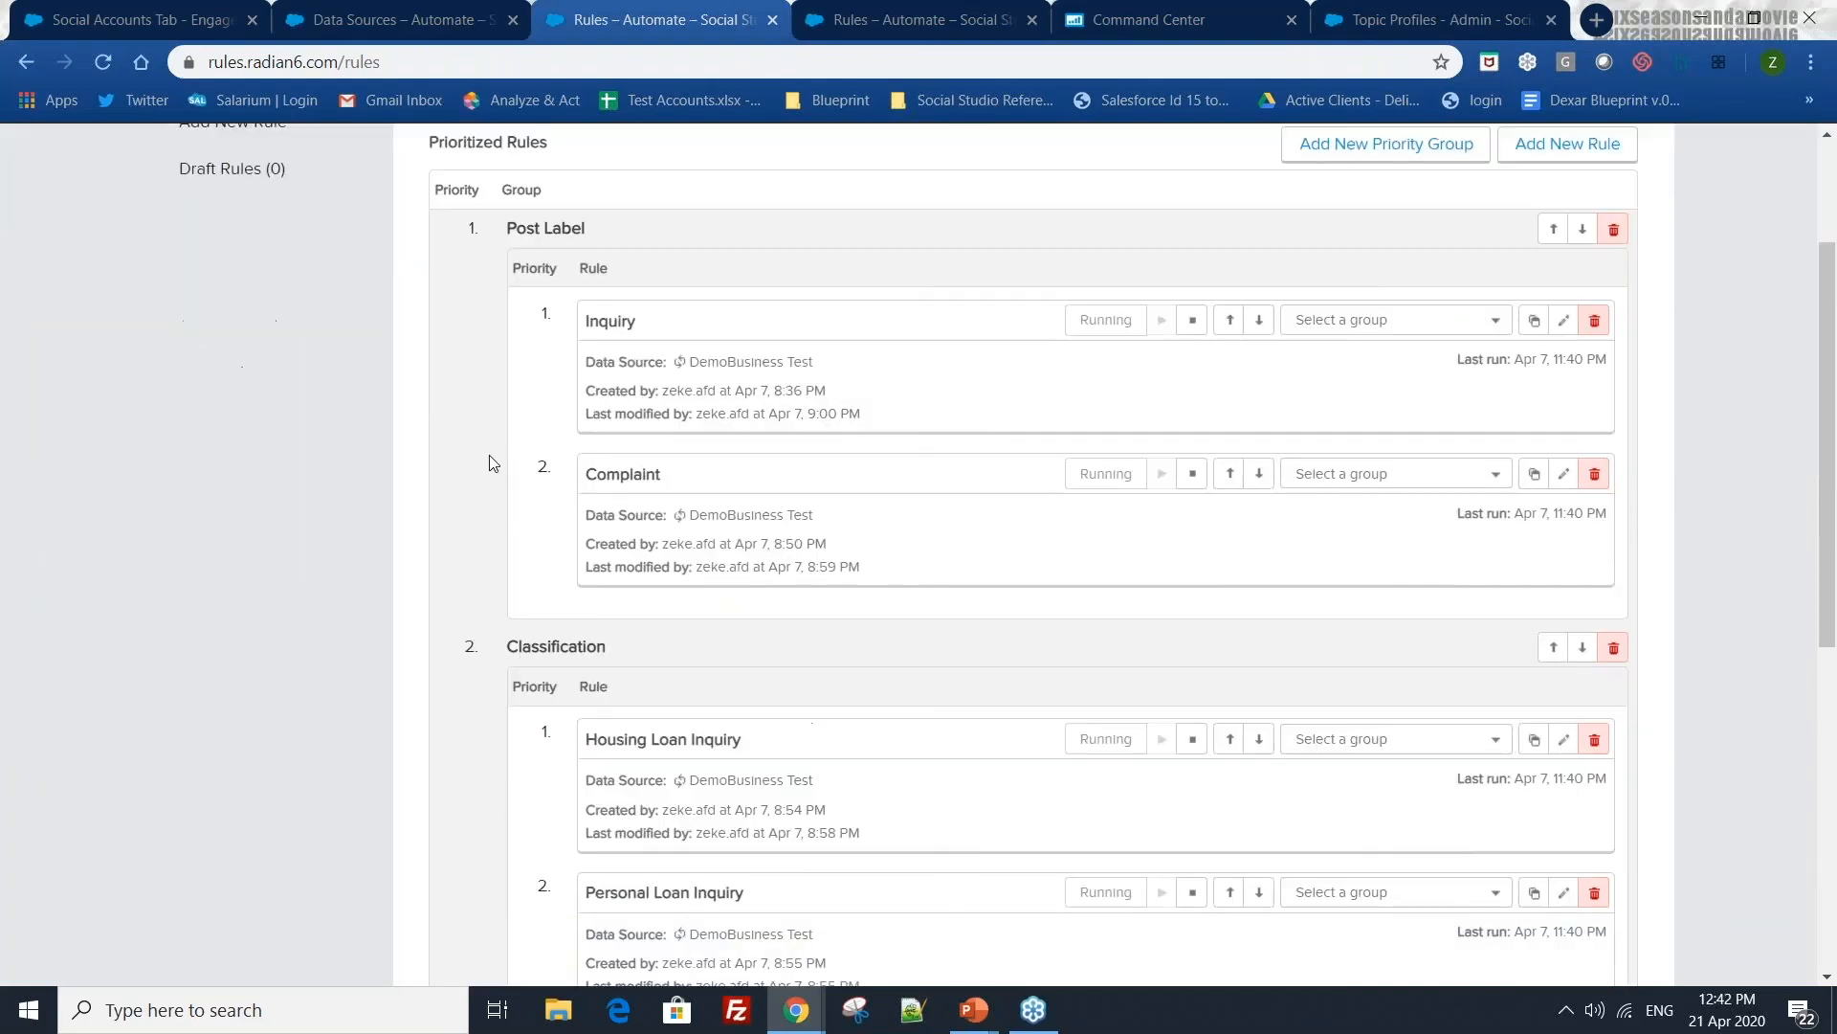
scroll(489, 464, down, 5)
- Consult the Hierarchy & Priority Groups slide again, then review the priority groups in the Automate rules list and return to its start
key(alt+Tab)
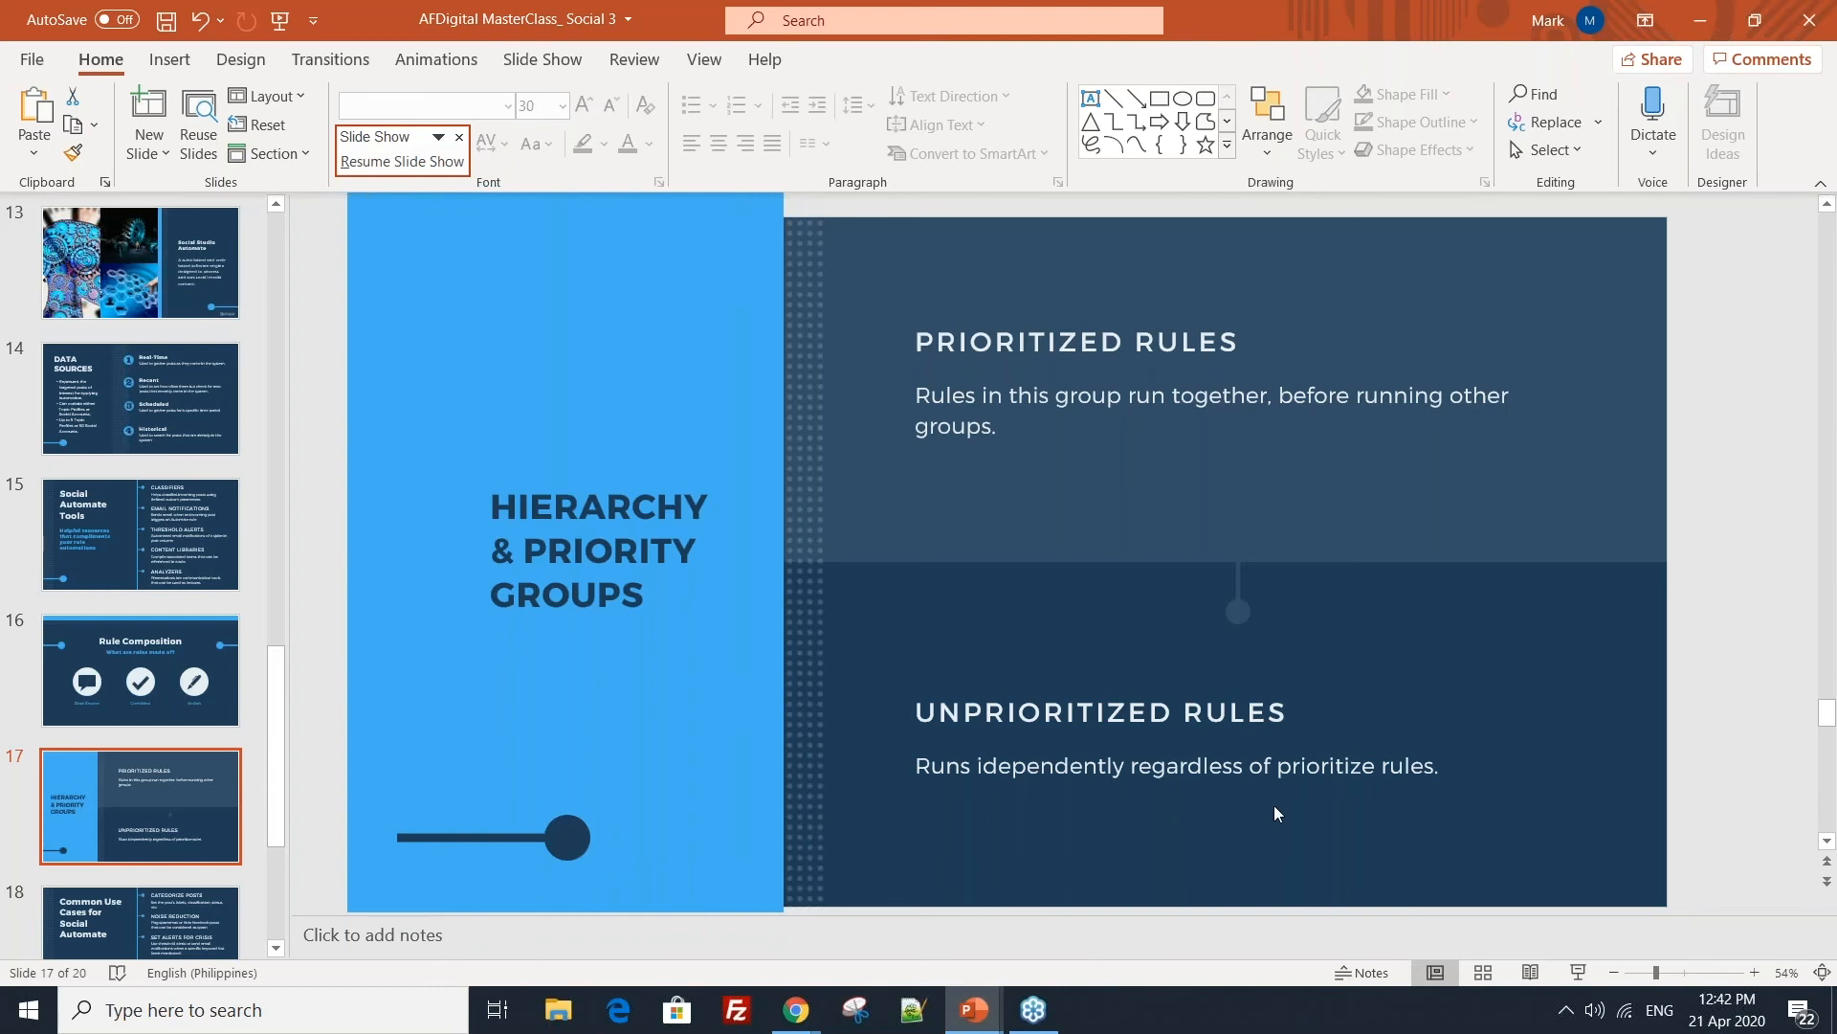
key(alt+Tab)
scroll(1247, 783, up, 1)
scroll(1247, 783, up, 3)
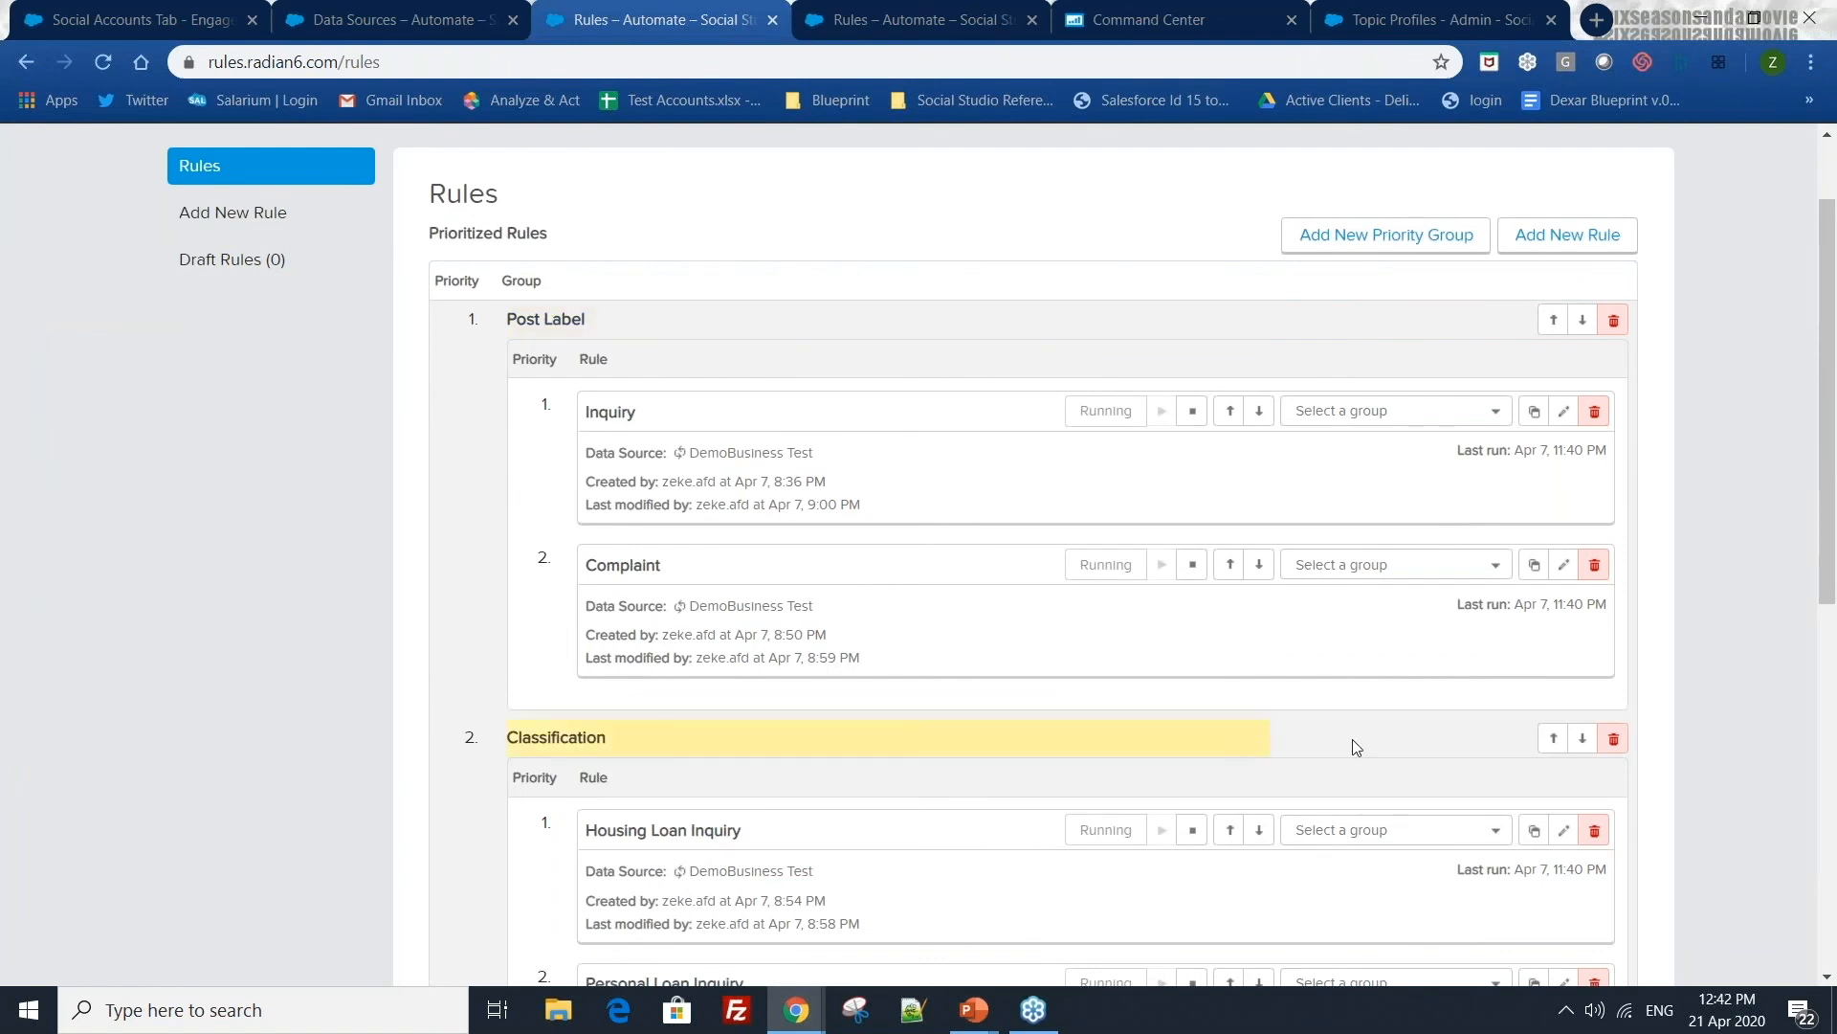
scroll(730, 377, down, 5)
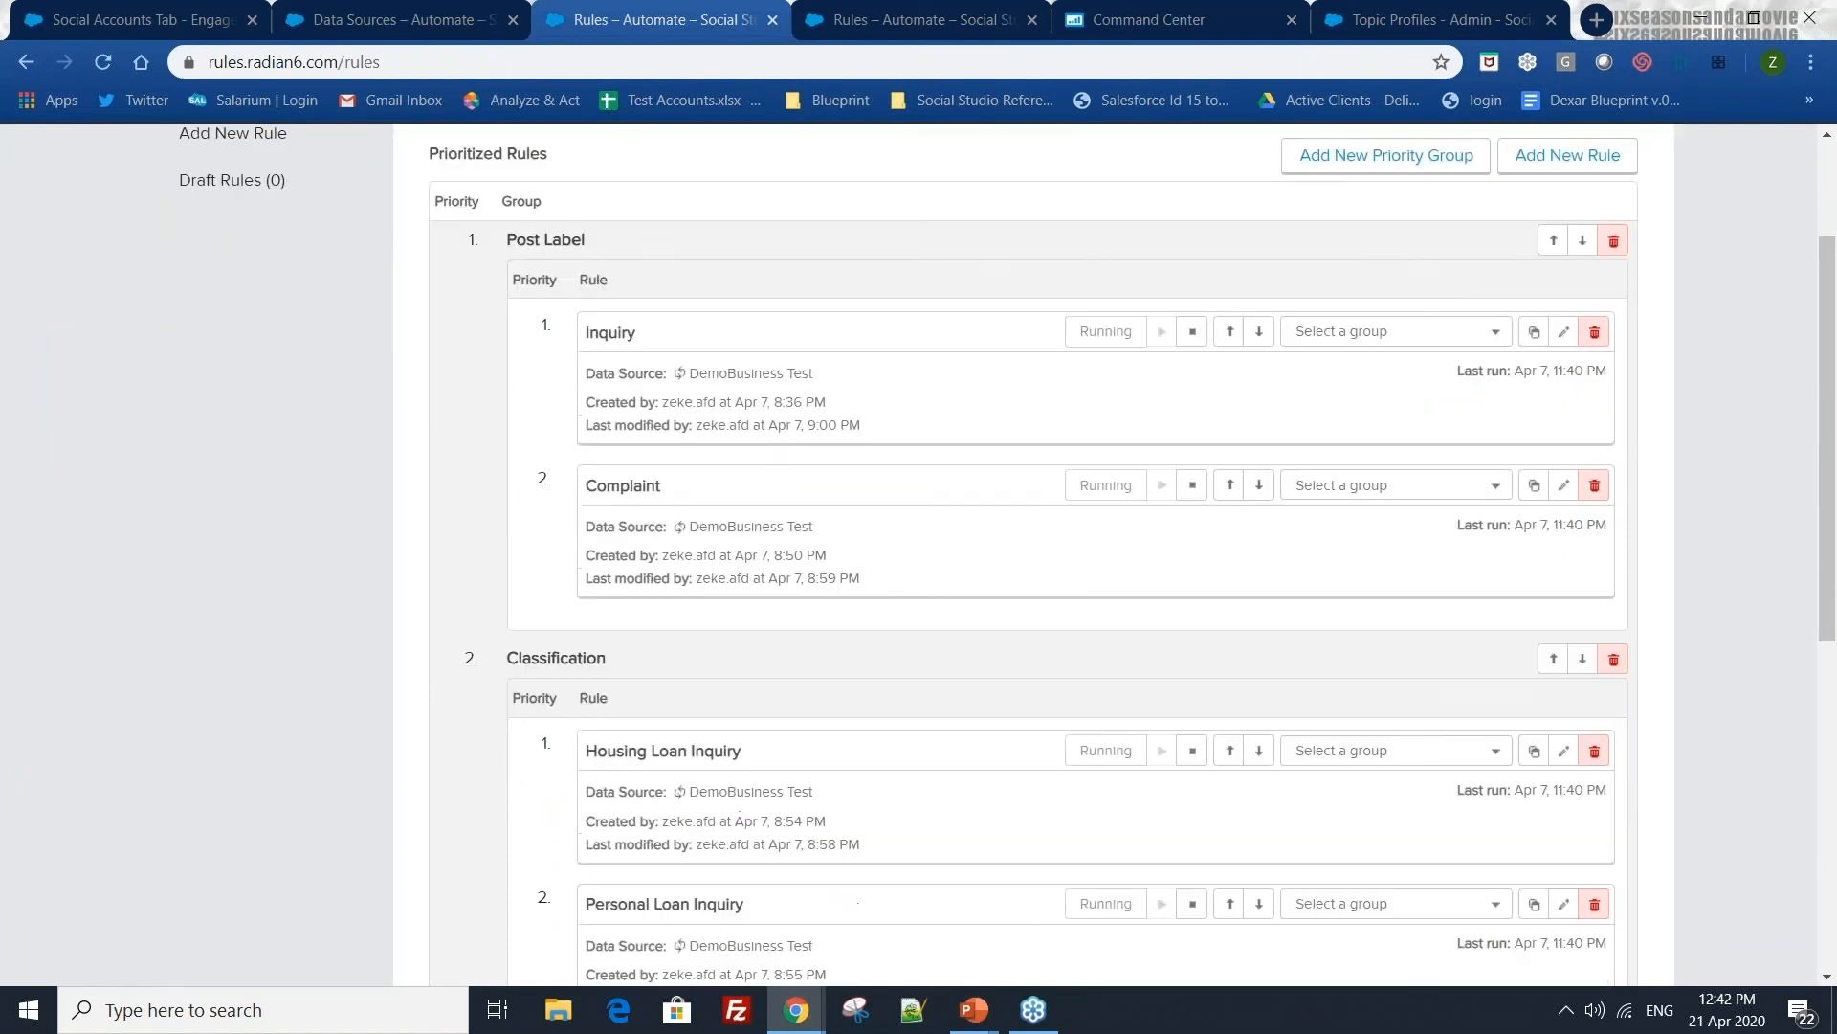
scroll(780, 509, down, 3)
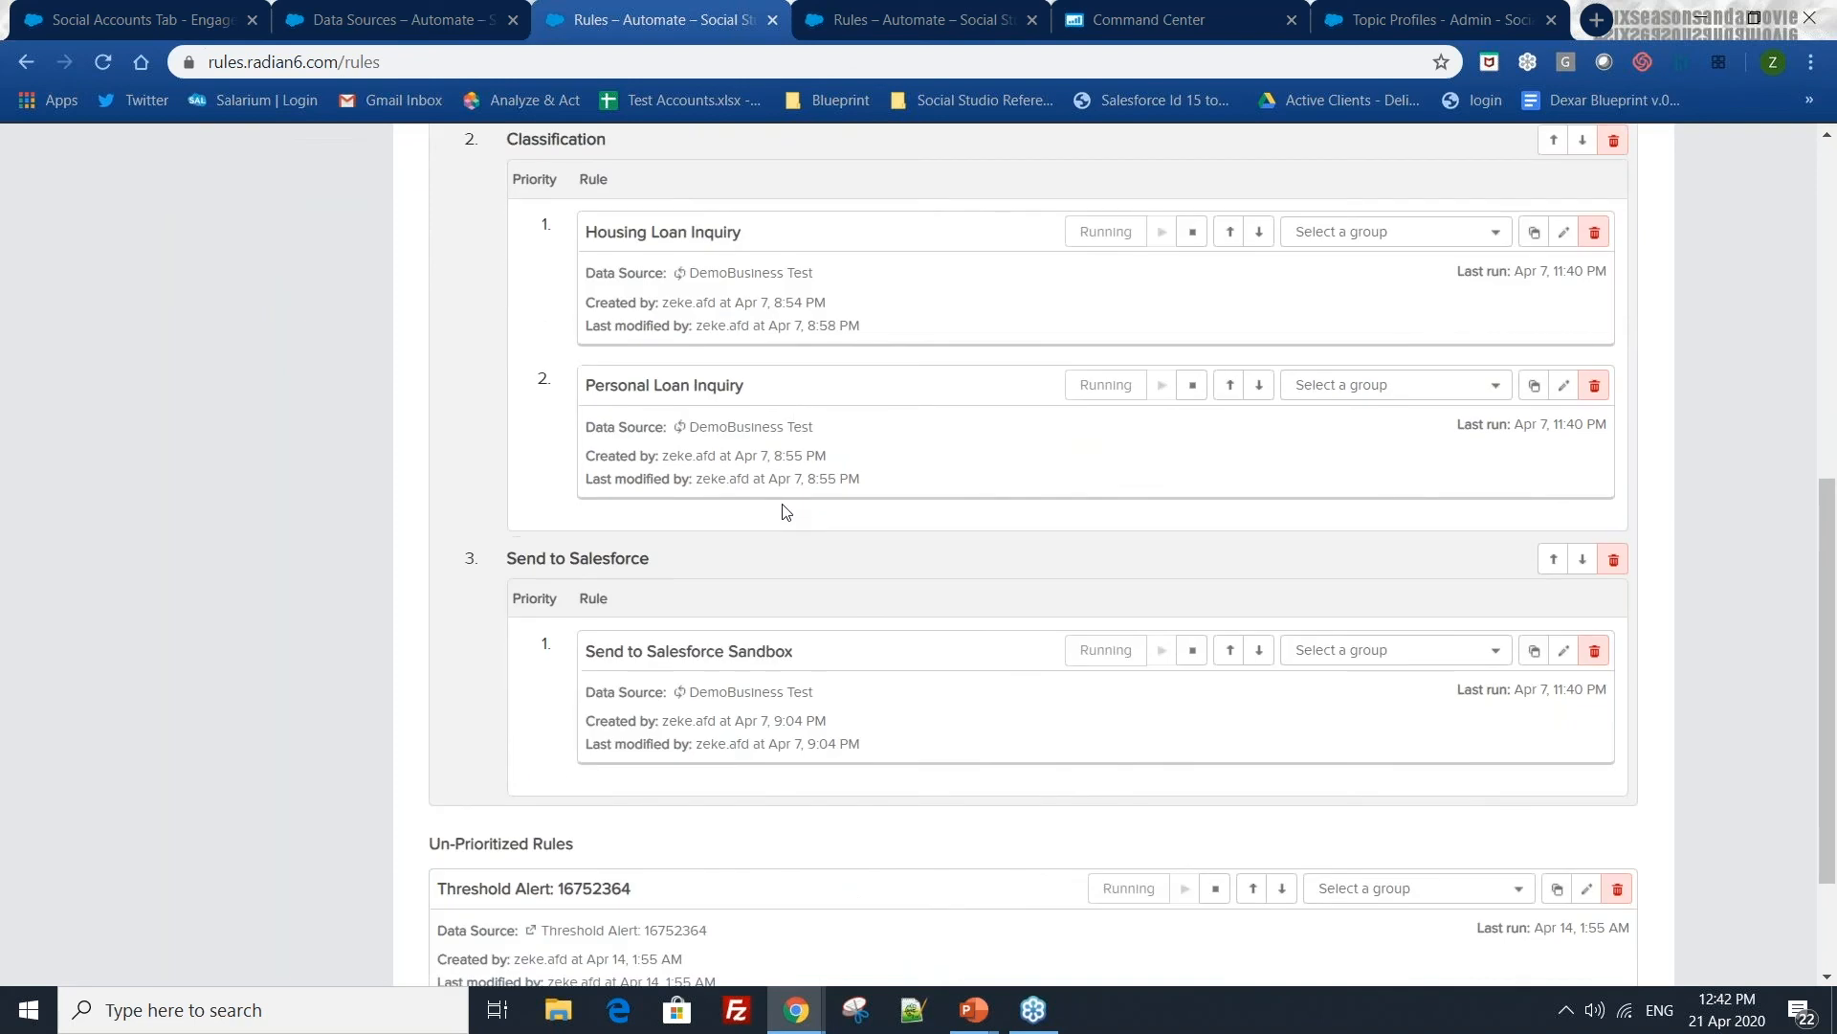
scroll(621, 785, up, 8)
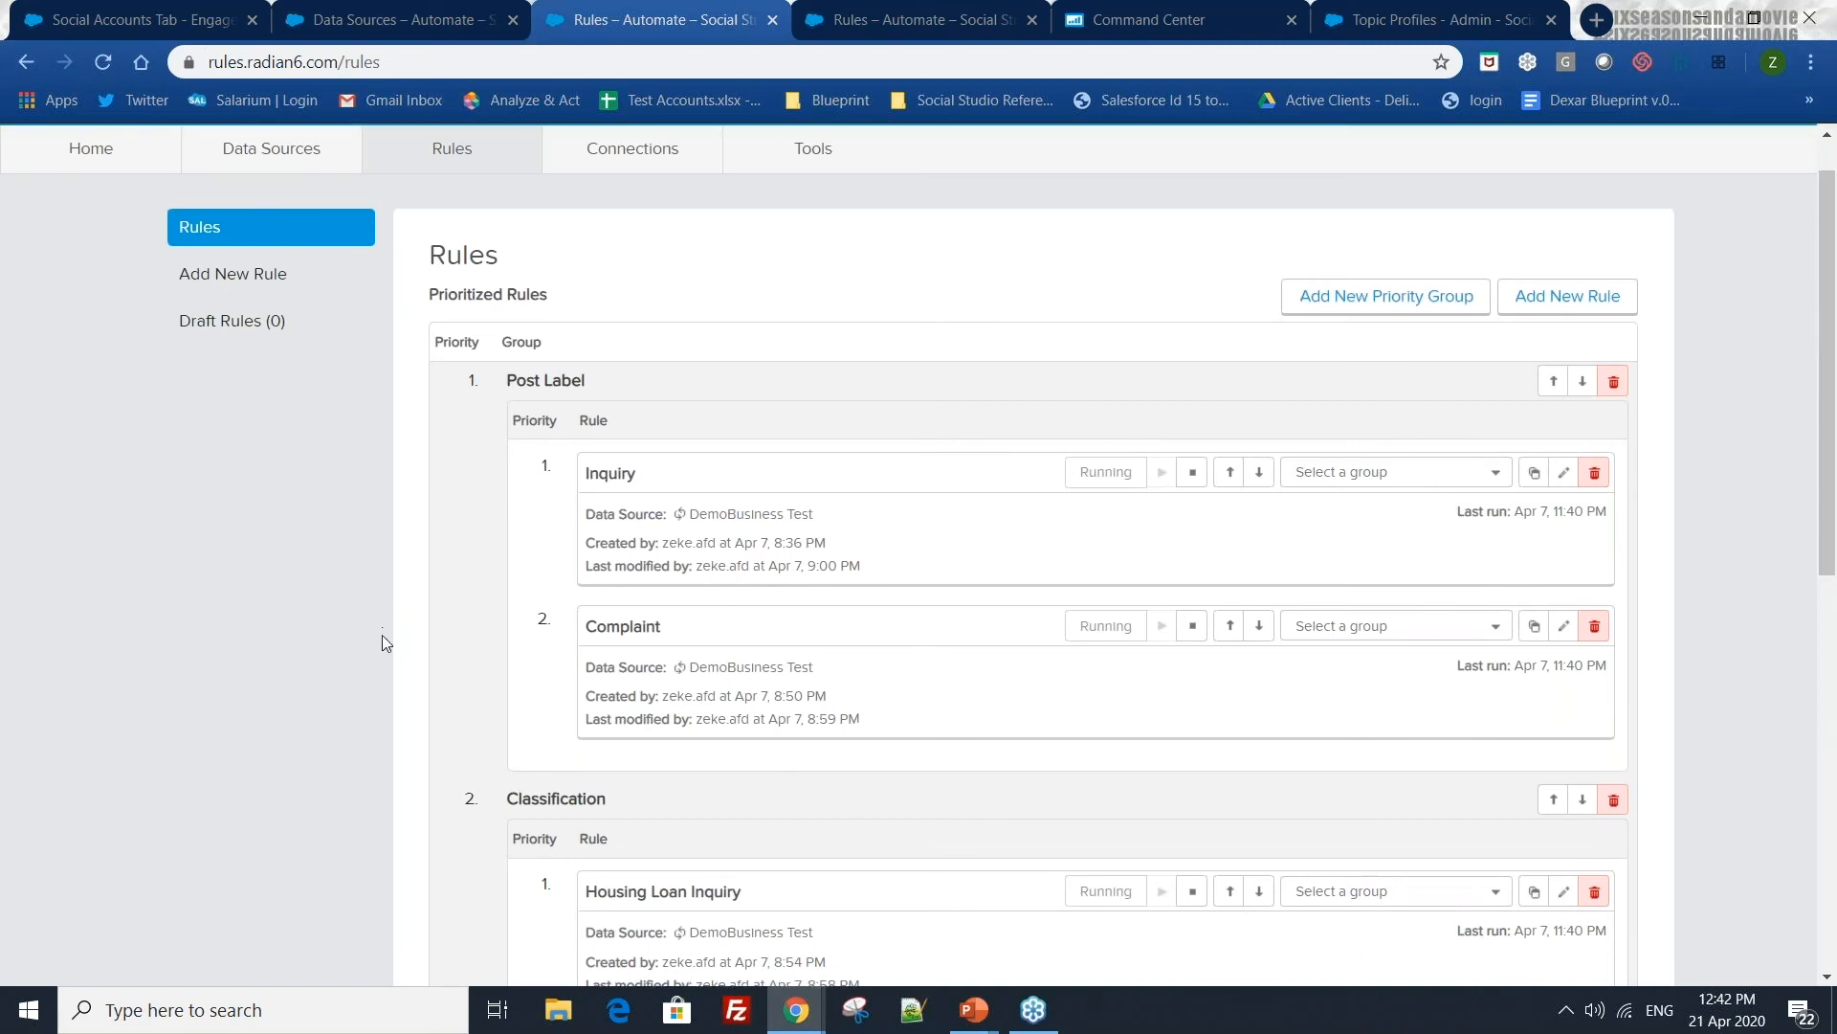
scroll(382, 634, up, 1)
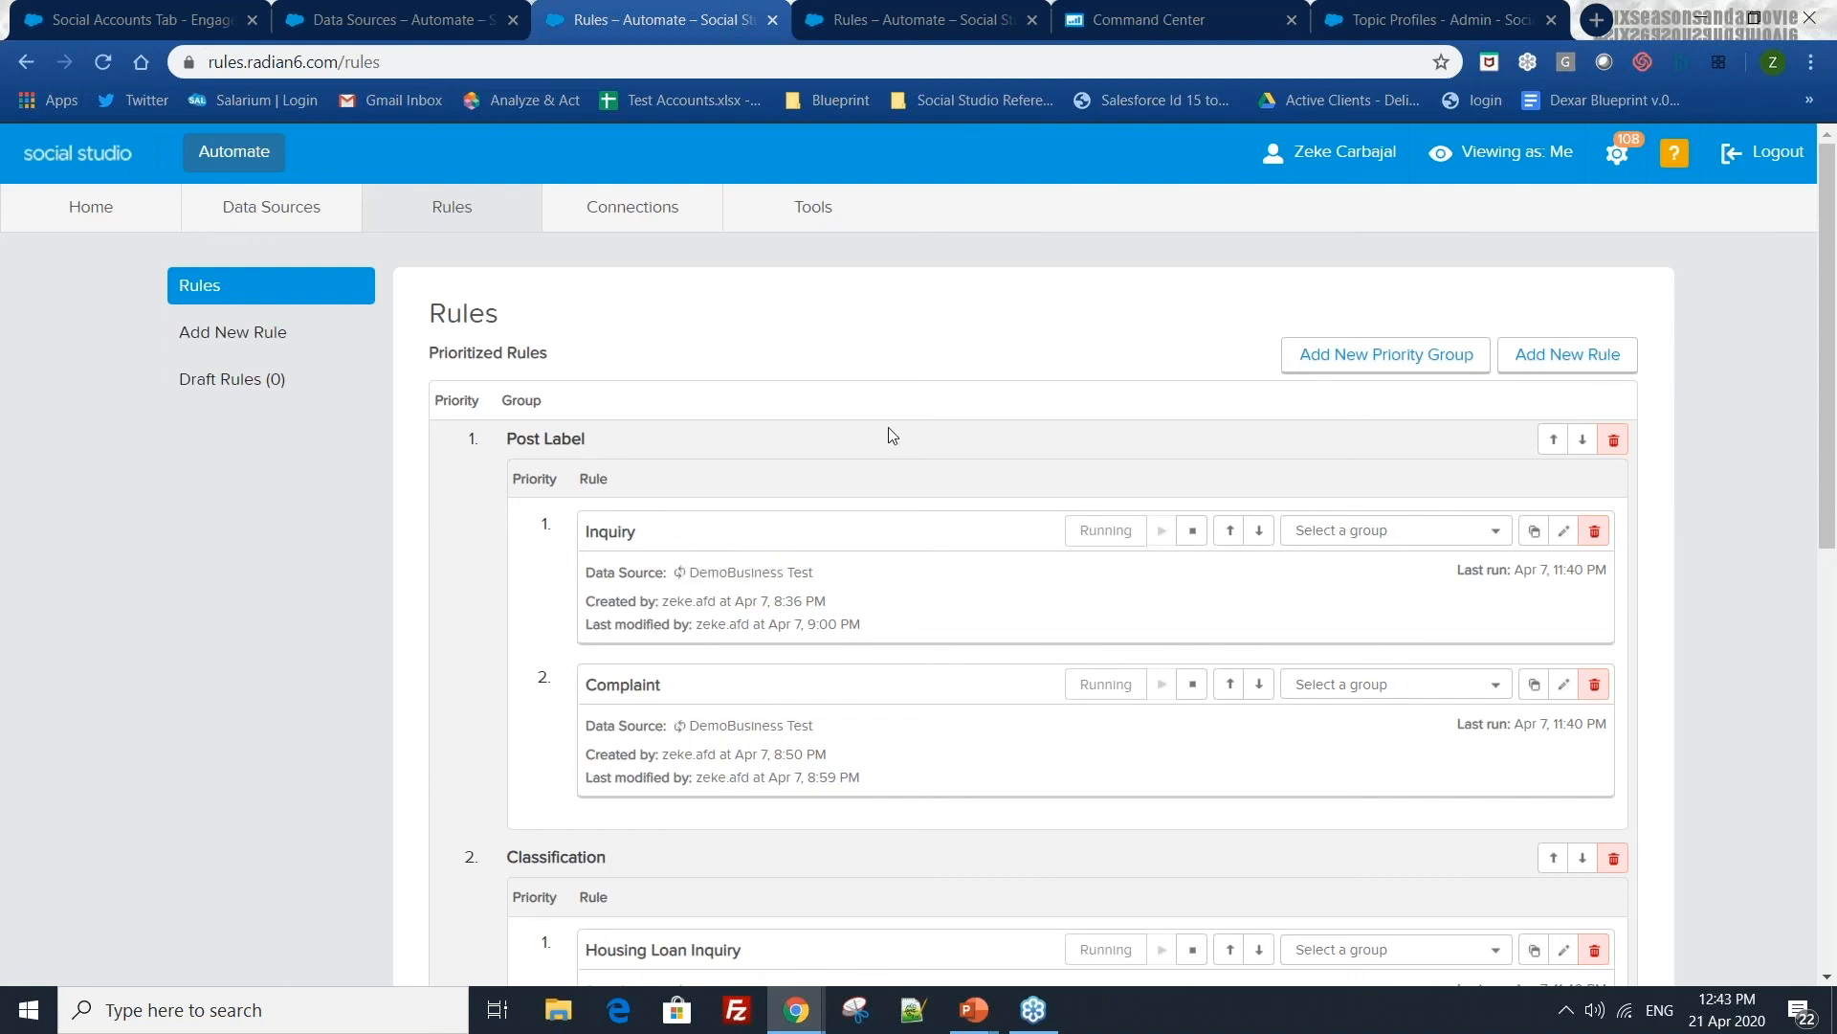
- Compare the prioritized groups with the Threshold Alert rule under Un-Prioritized Rules
scroll(343, 545, down, 3)
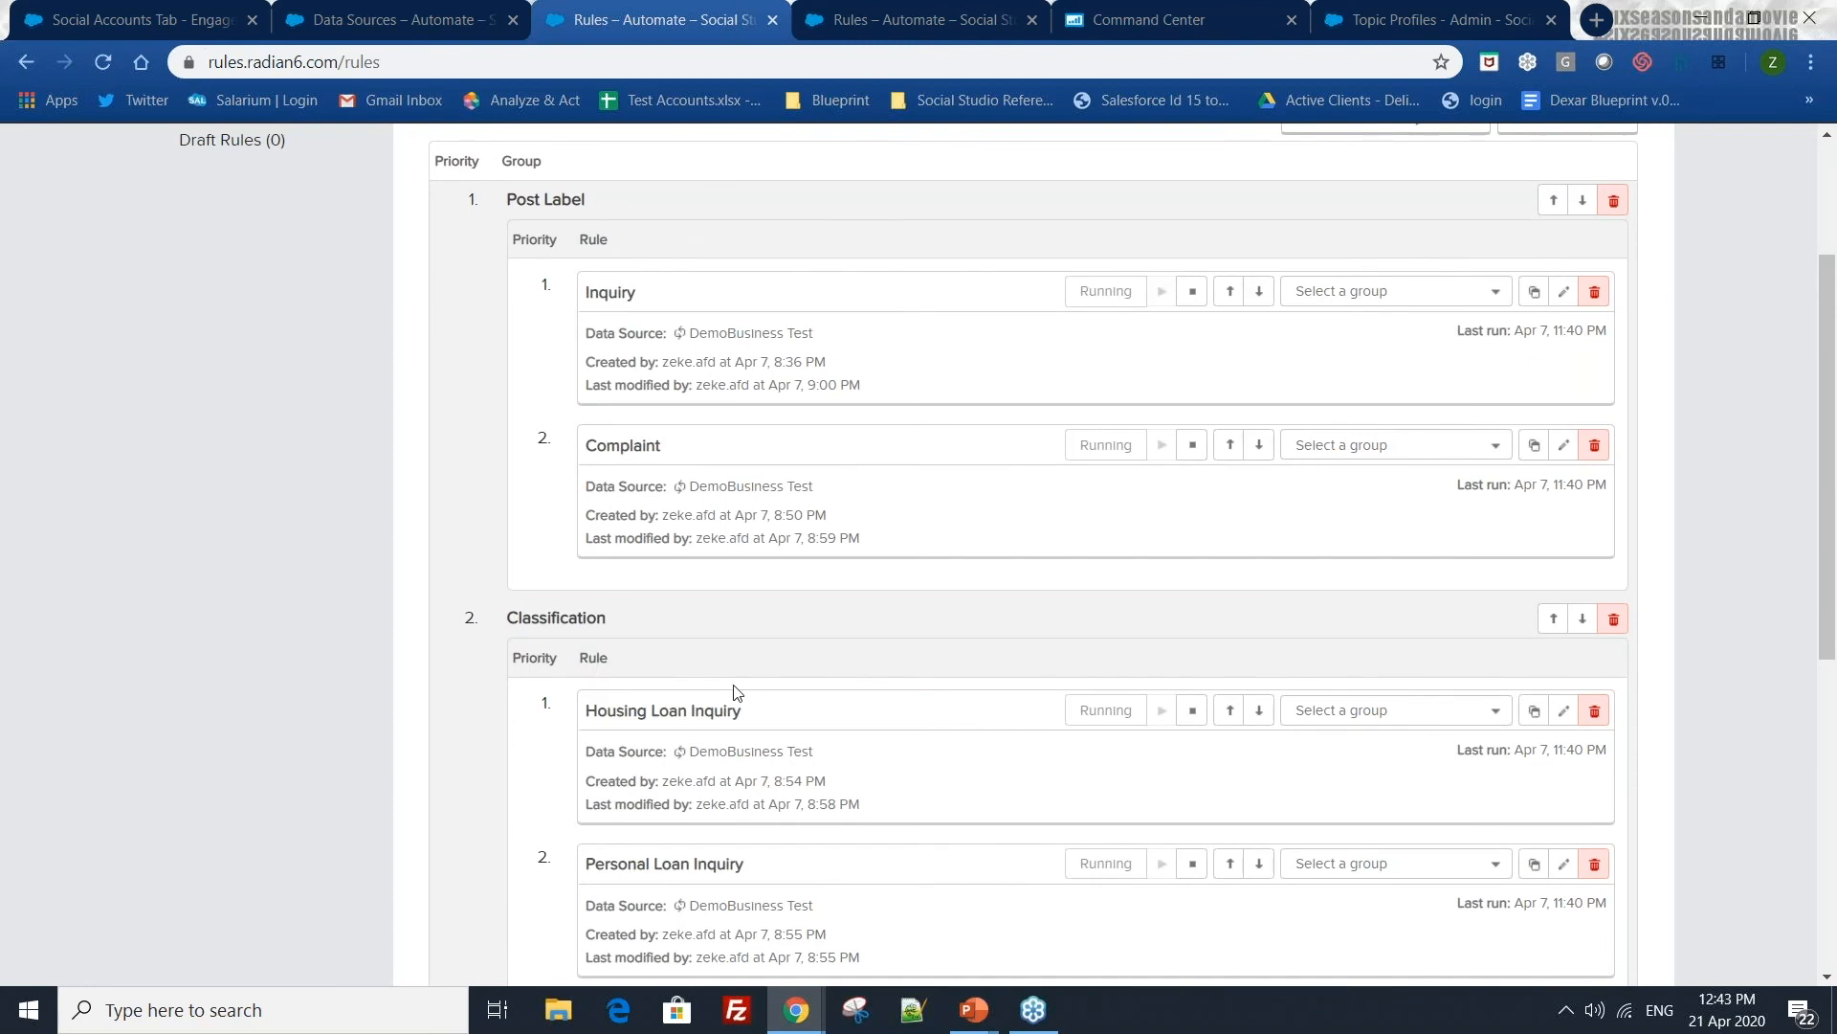
scroll(469, 679, down, 3)
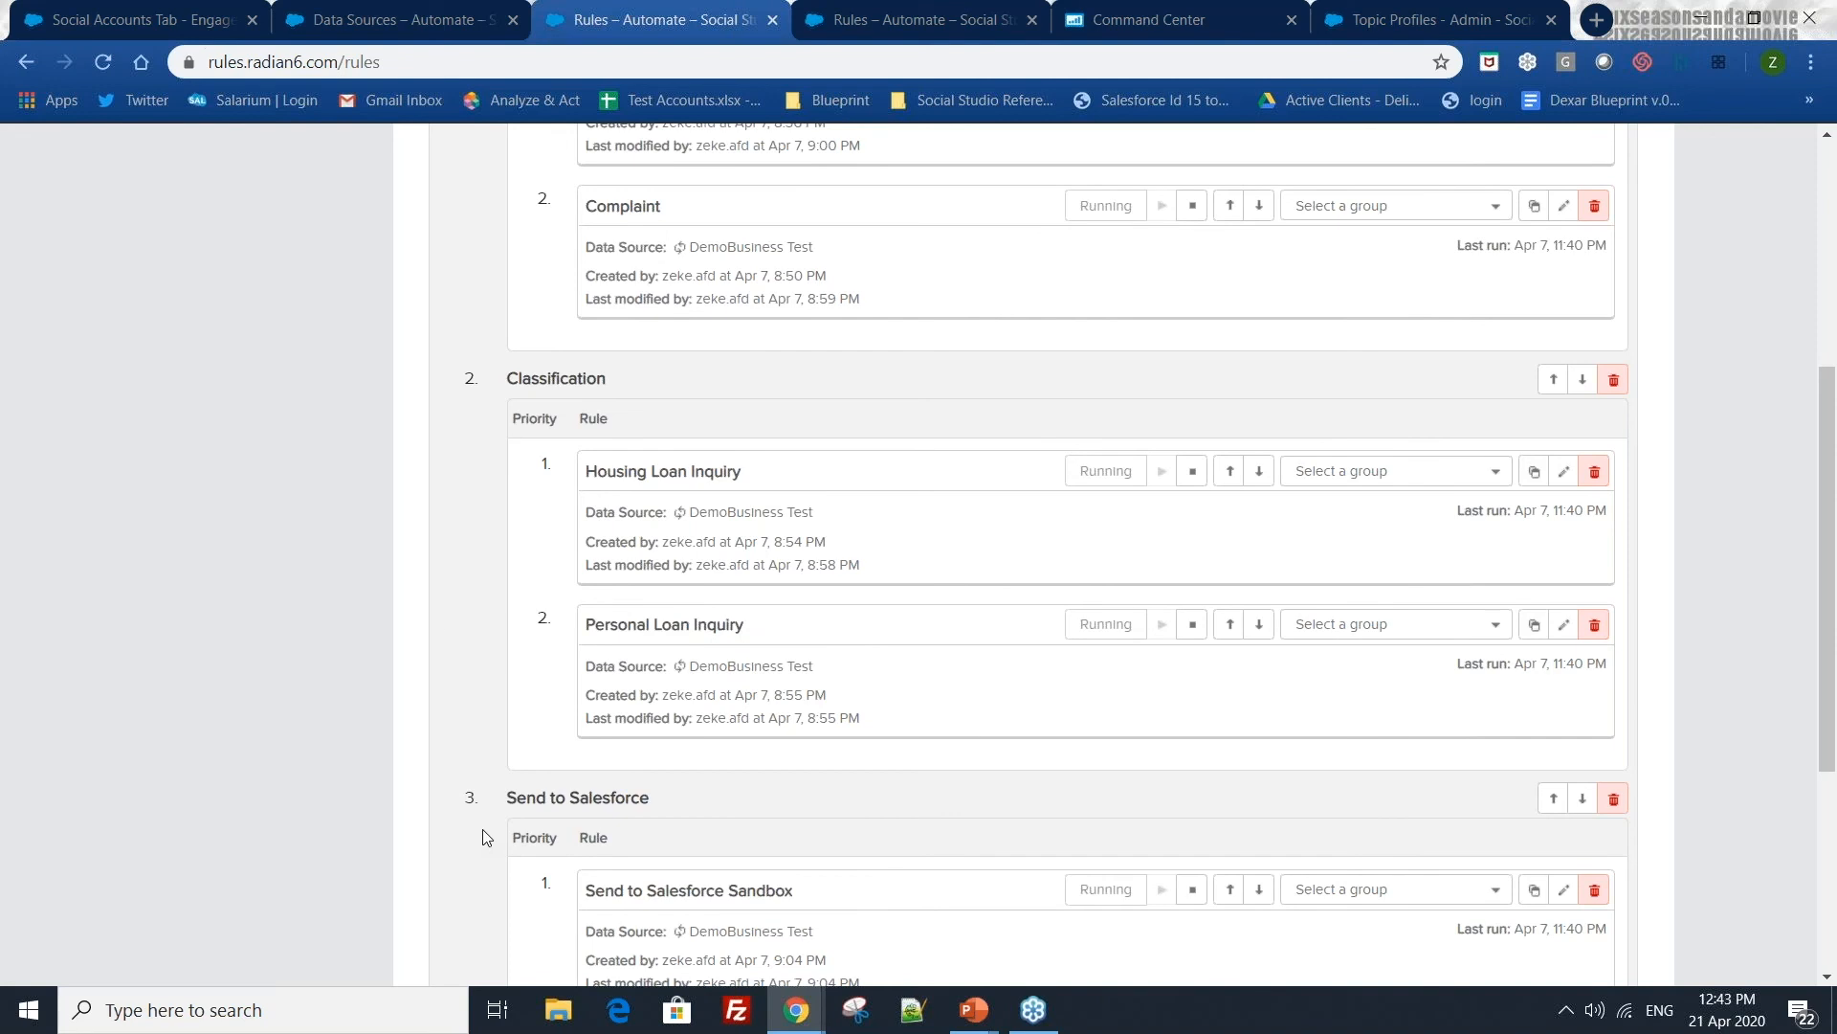
scroll(490, 833, down, 4)
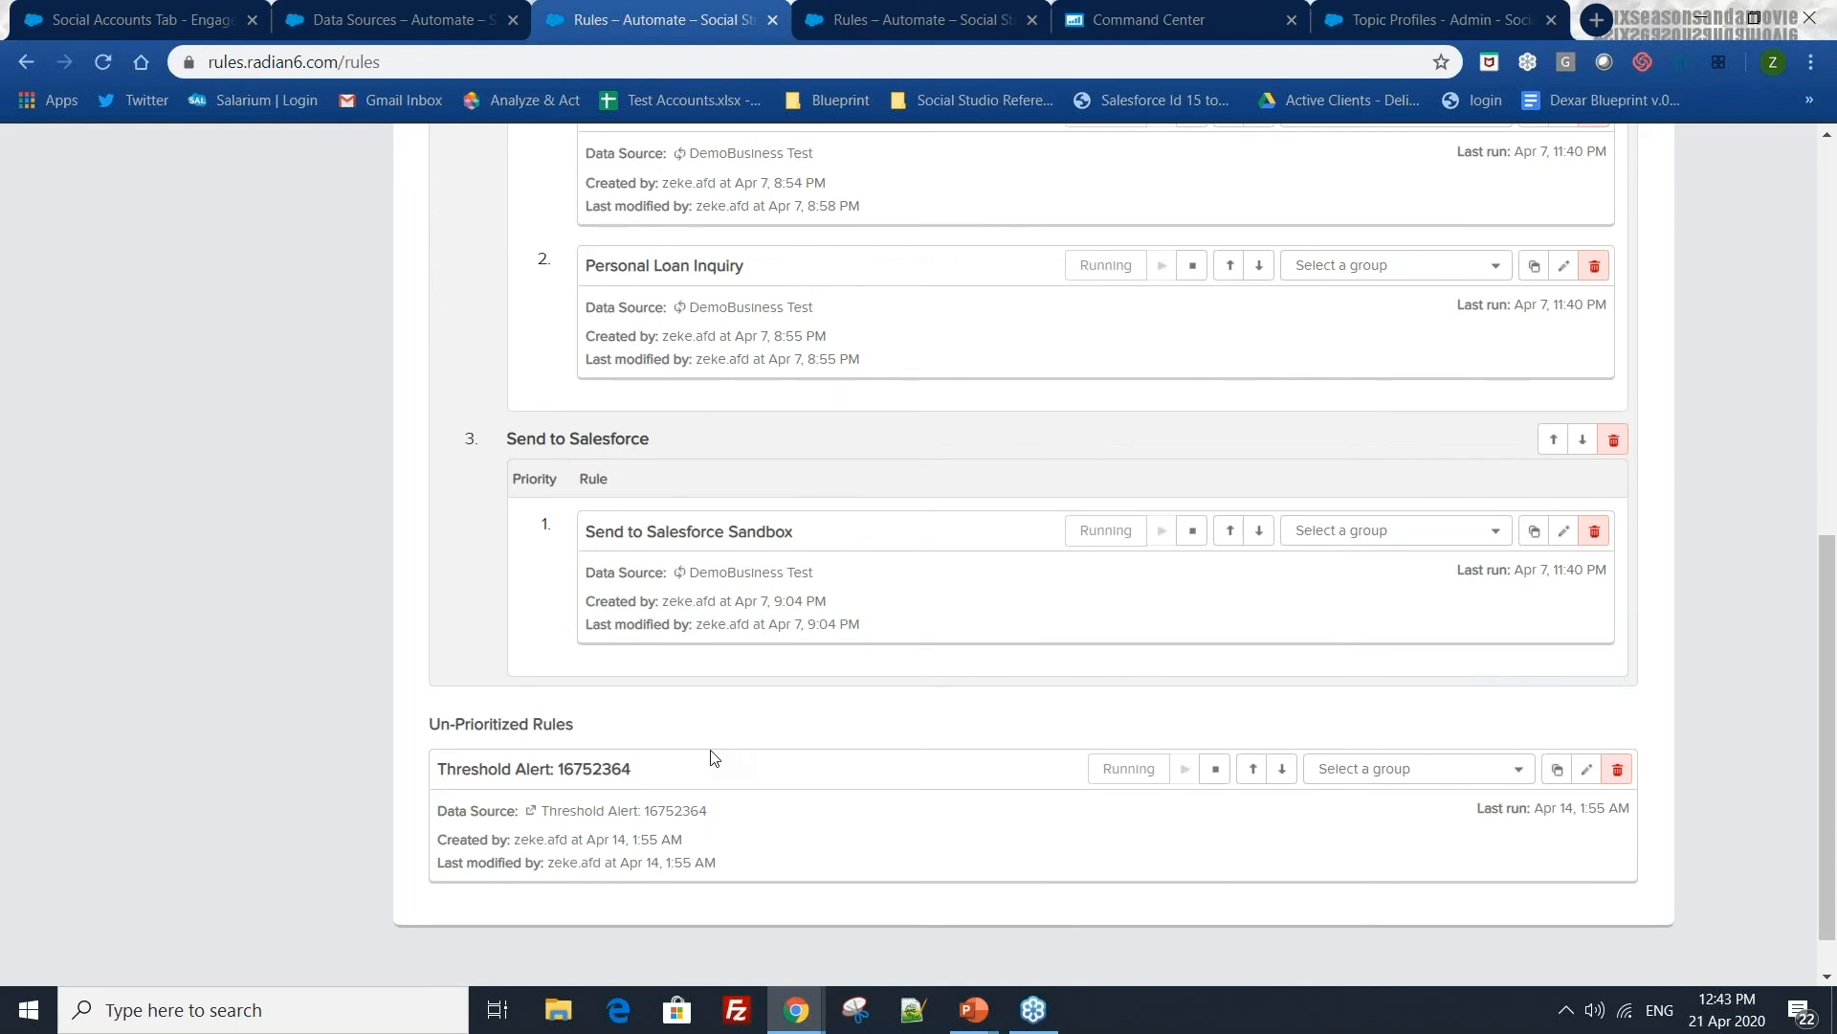
scroll(727, 746, up, 8)
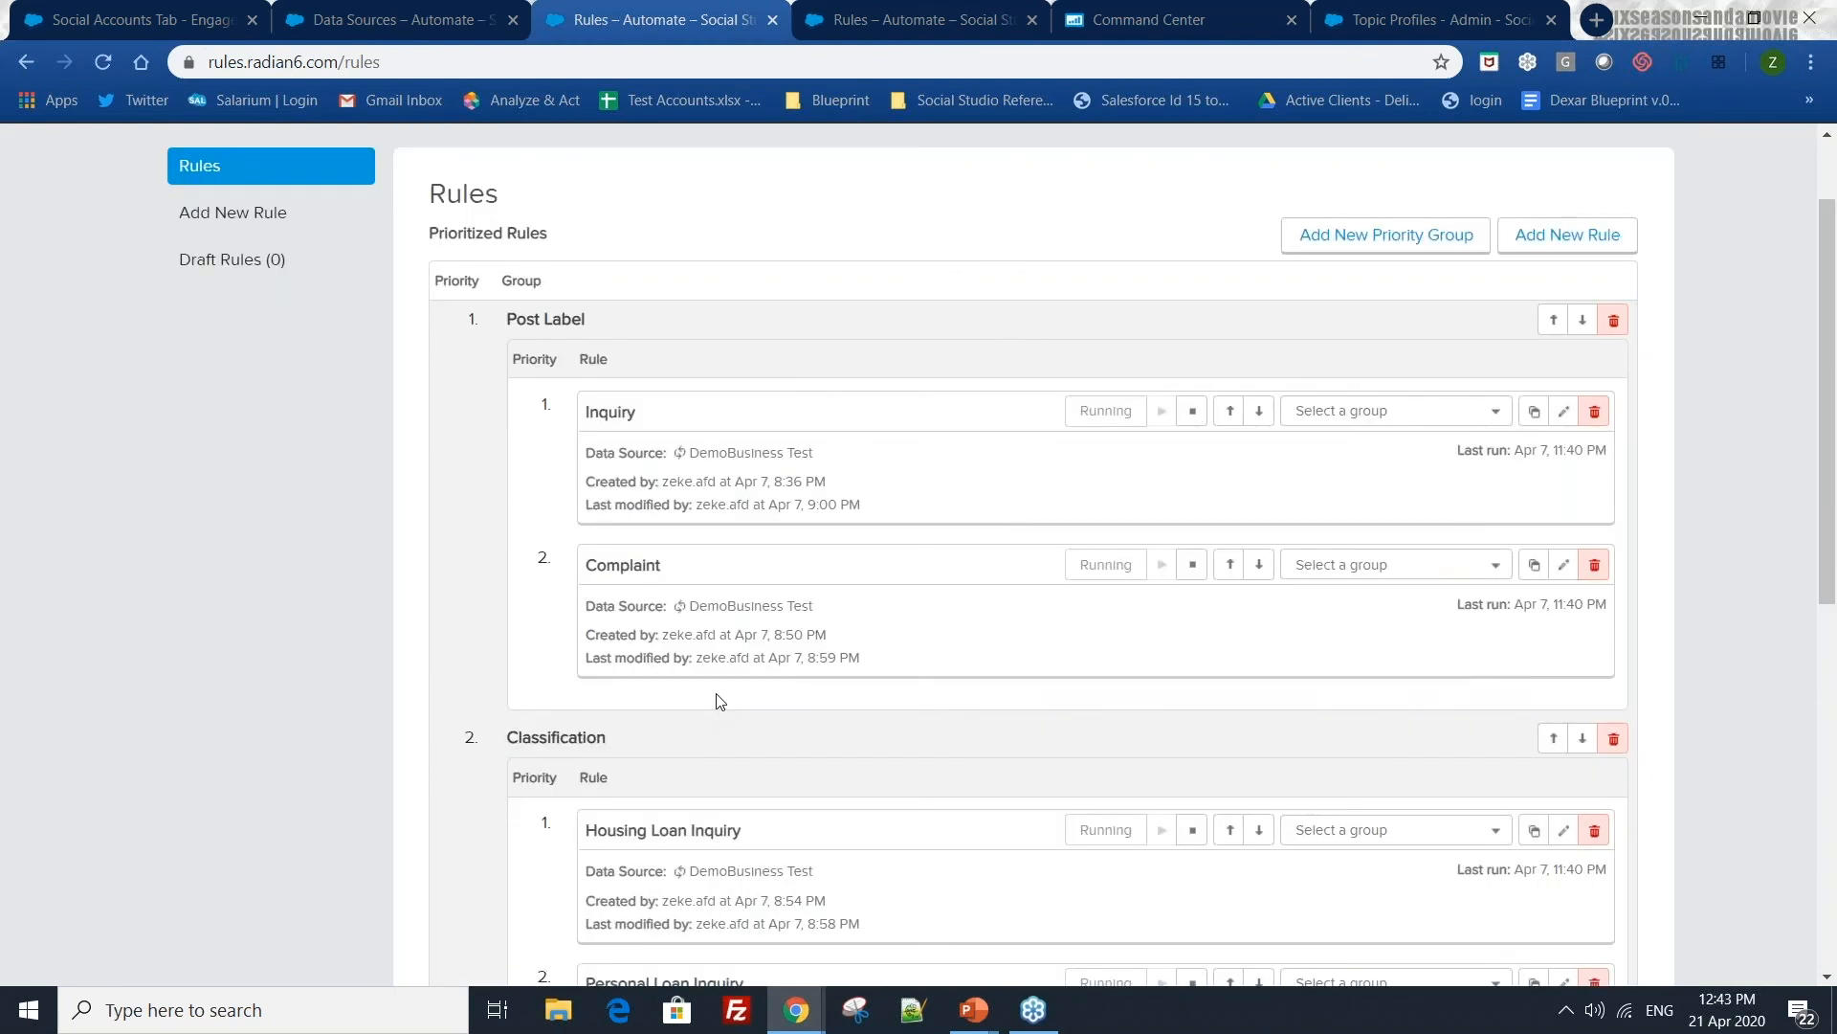
scroll(716, 704, down, 4)
scroll(721, 689, down, 5)
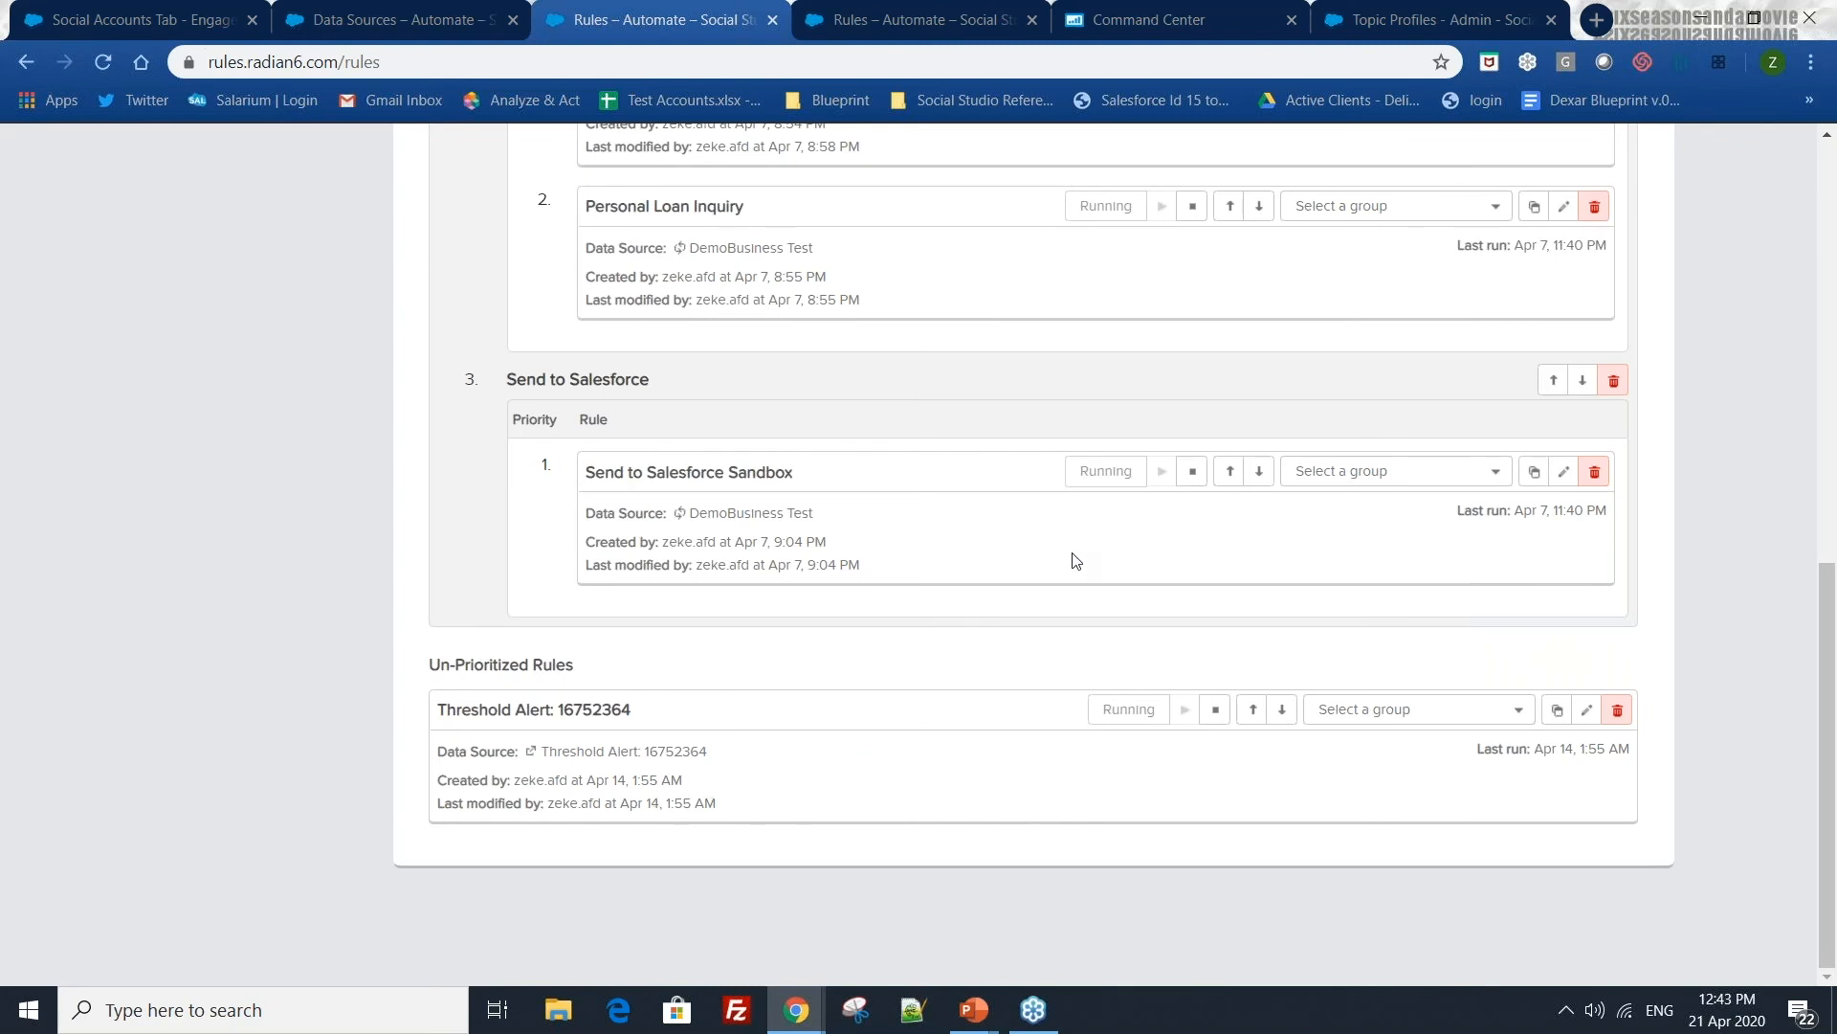
- Switch to the PowerPoint presentation and show slide 18, Common Use Cases for Social Automate
scroll(1086, 623, up, 1)
scroll(1078, 648, down, 1)
key(alt+Tab)
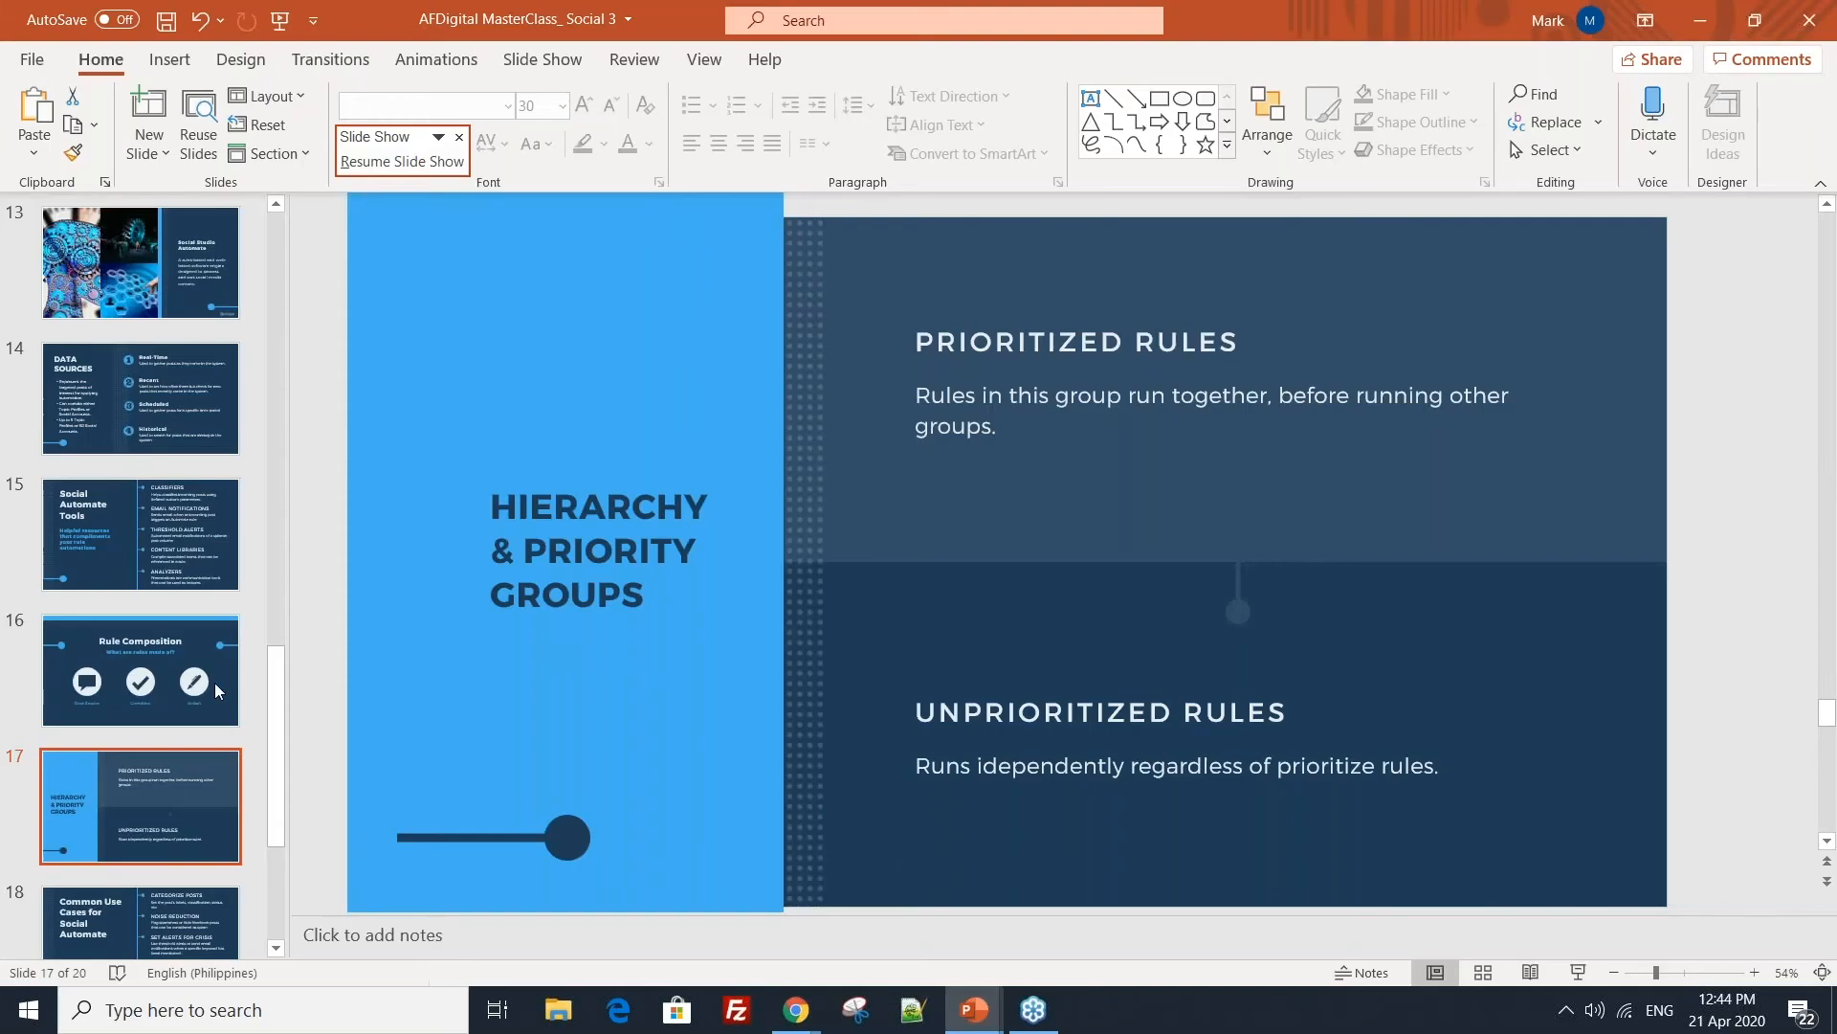
scroll(178, 700, down, 1)
click(143, 861)
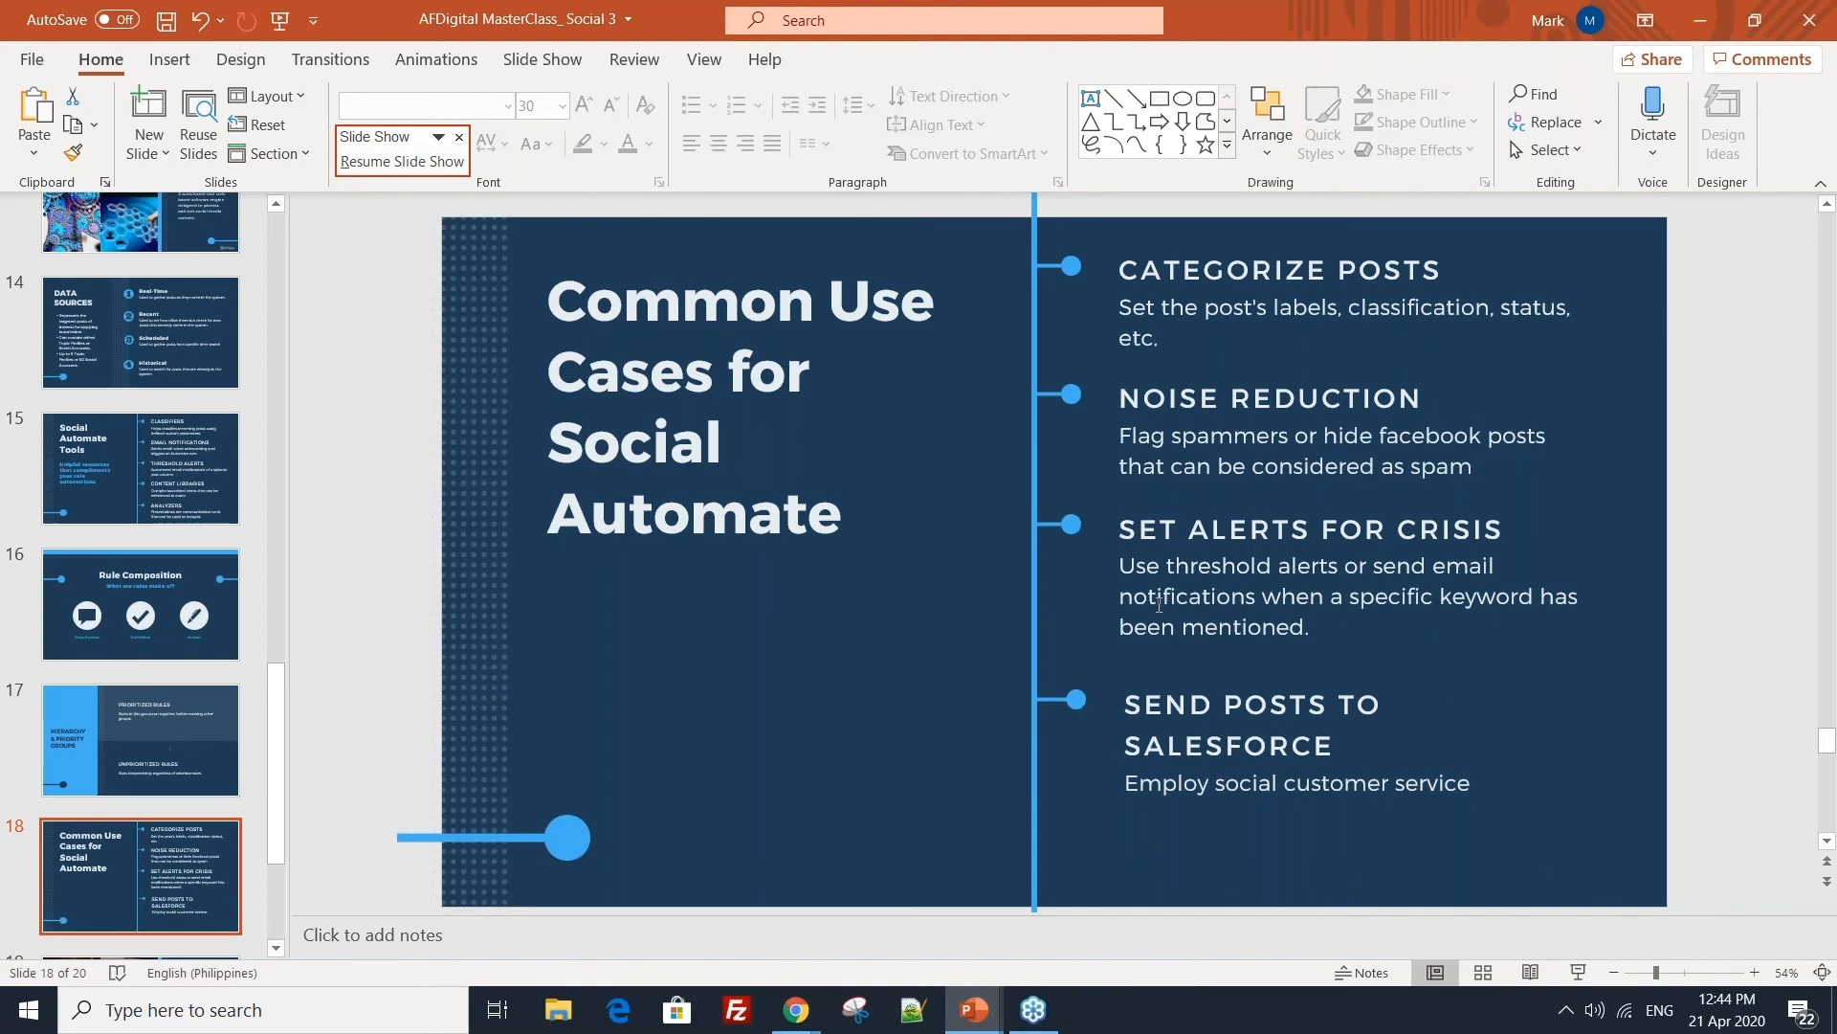
- Switch to the Automate rules list in Chrome and start a new rule, consulting the Common Use Cases slide in PowerPoint meanwhile
key(alt+Tab)
scroll(1157, 607, up, 5)
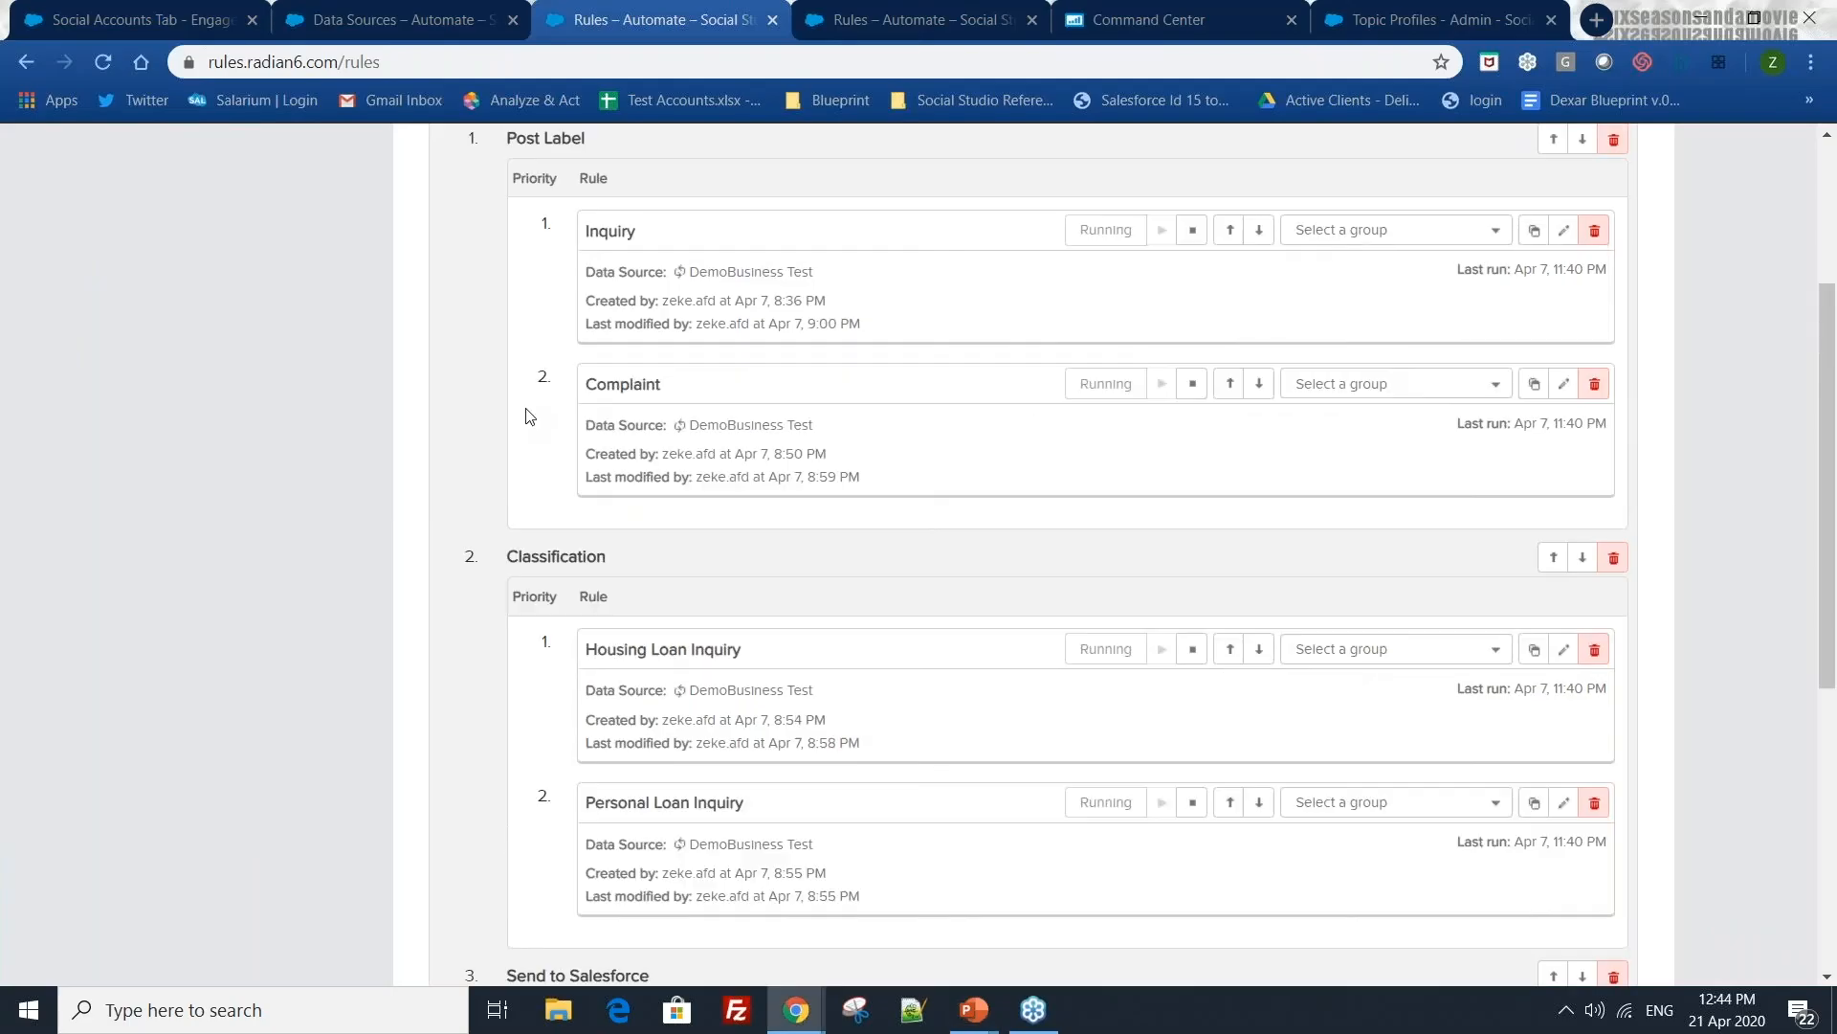
click(1546, 352)
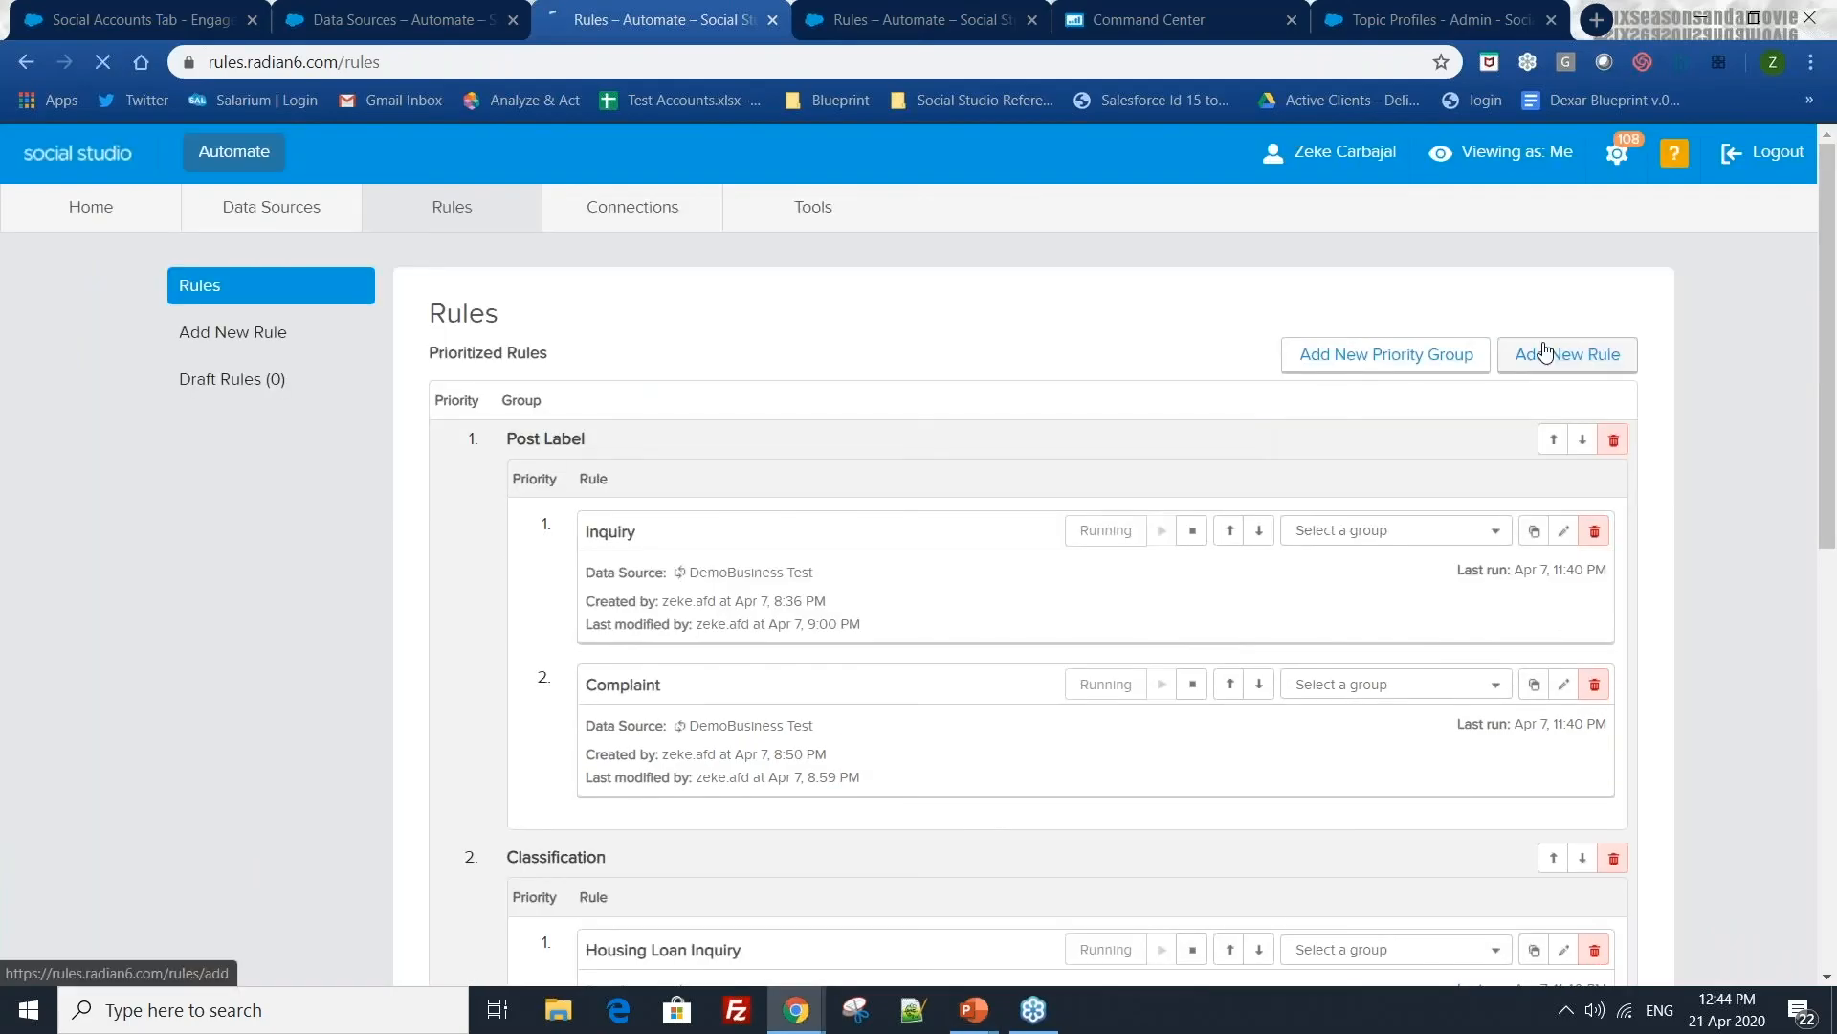
key(alt+Tab)
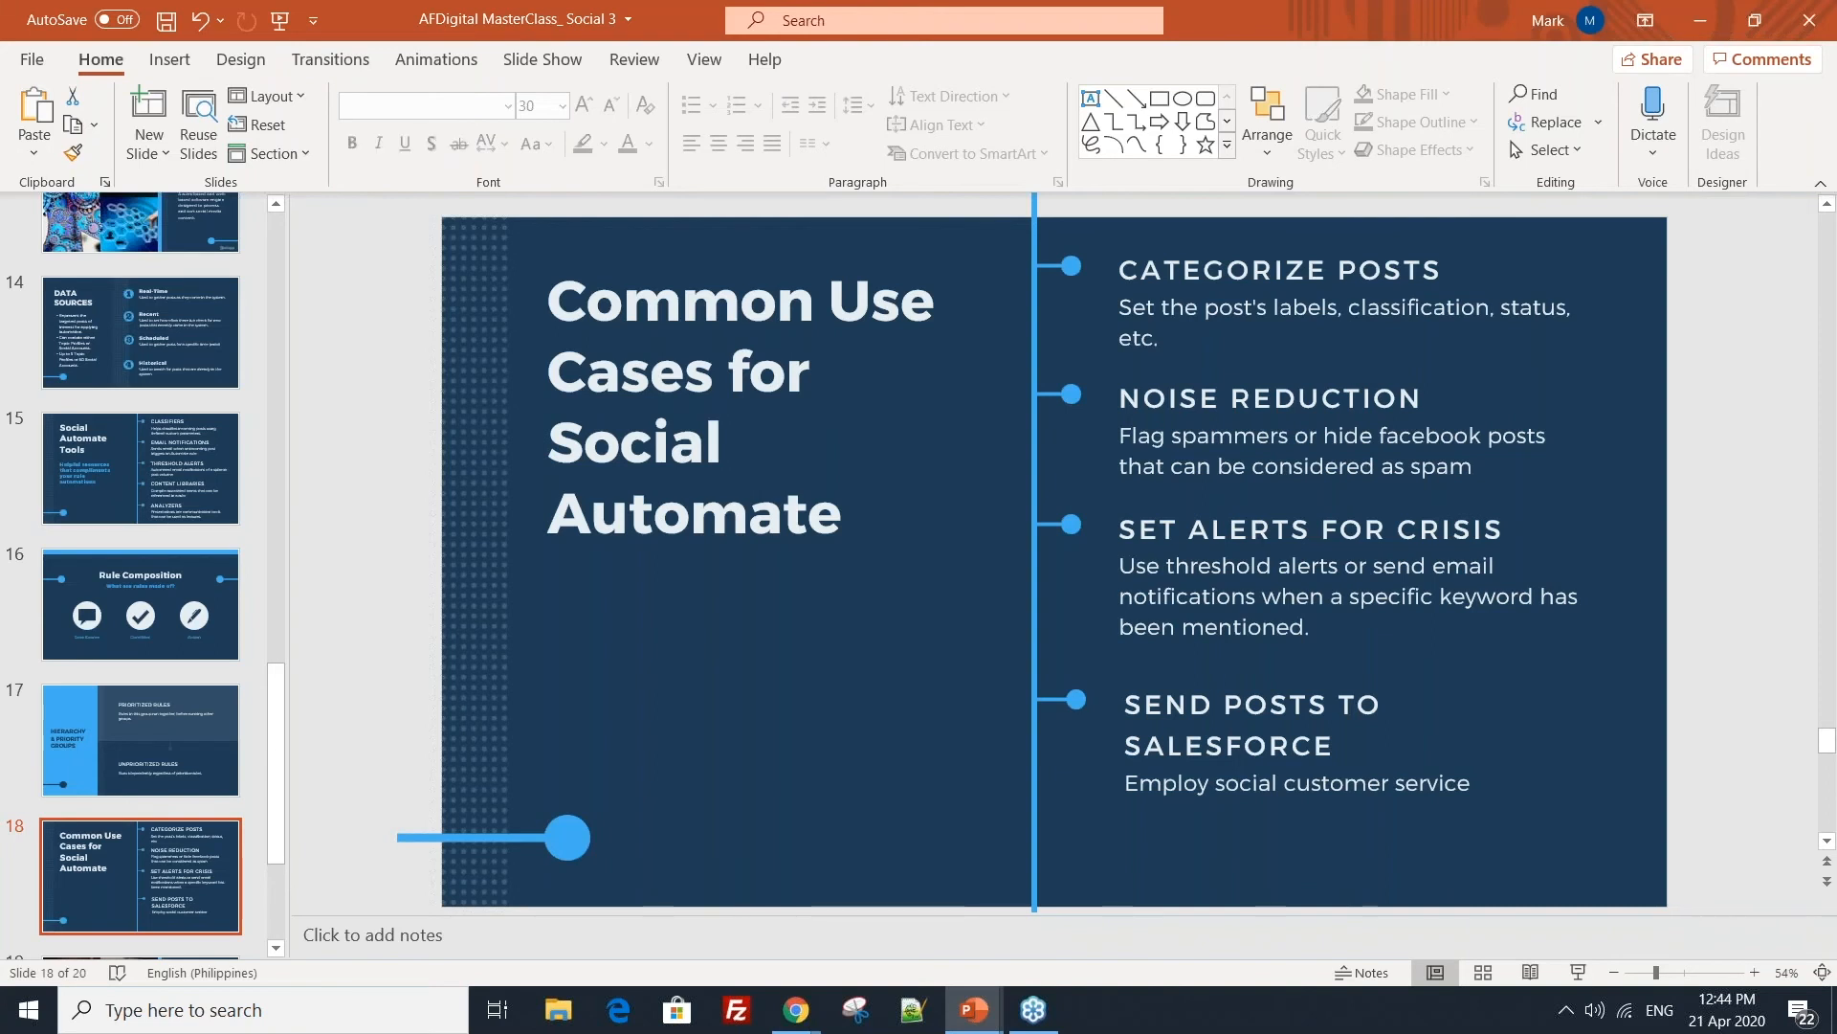
key(alt+Tab)
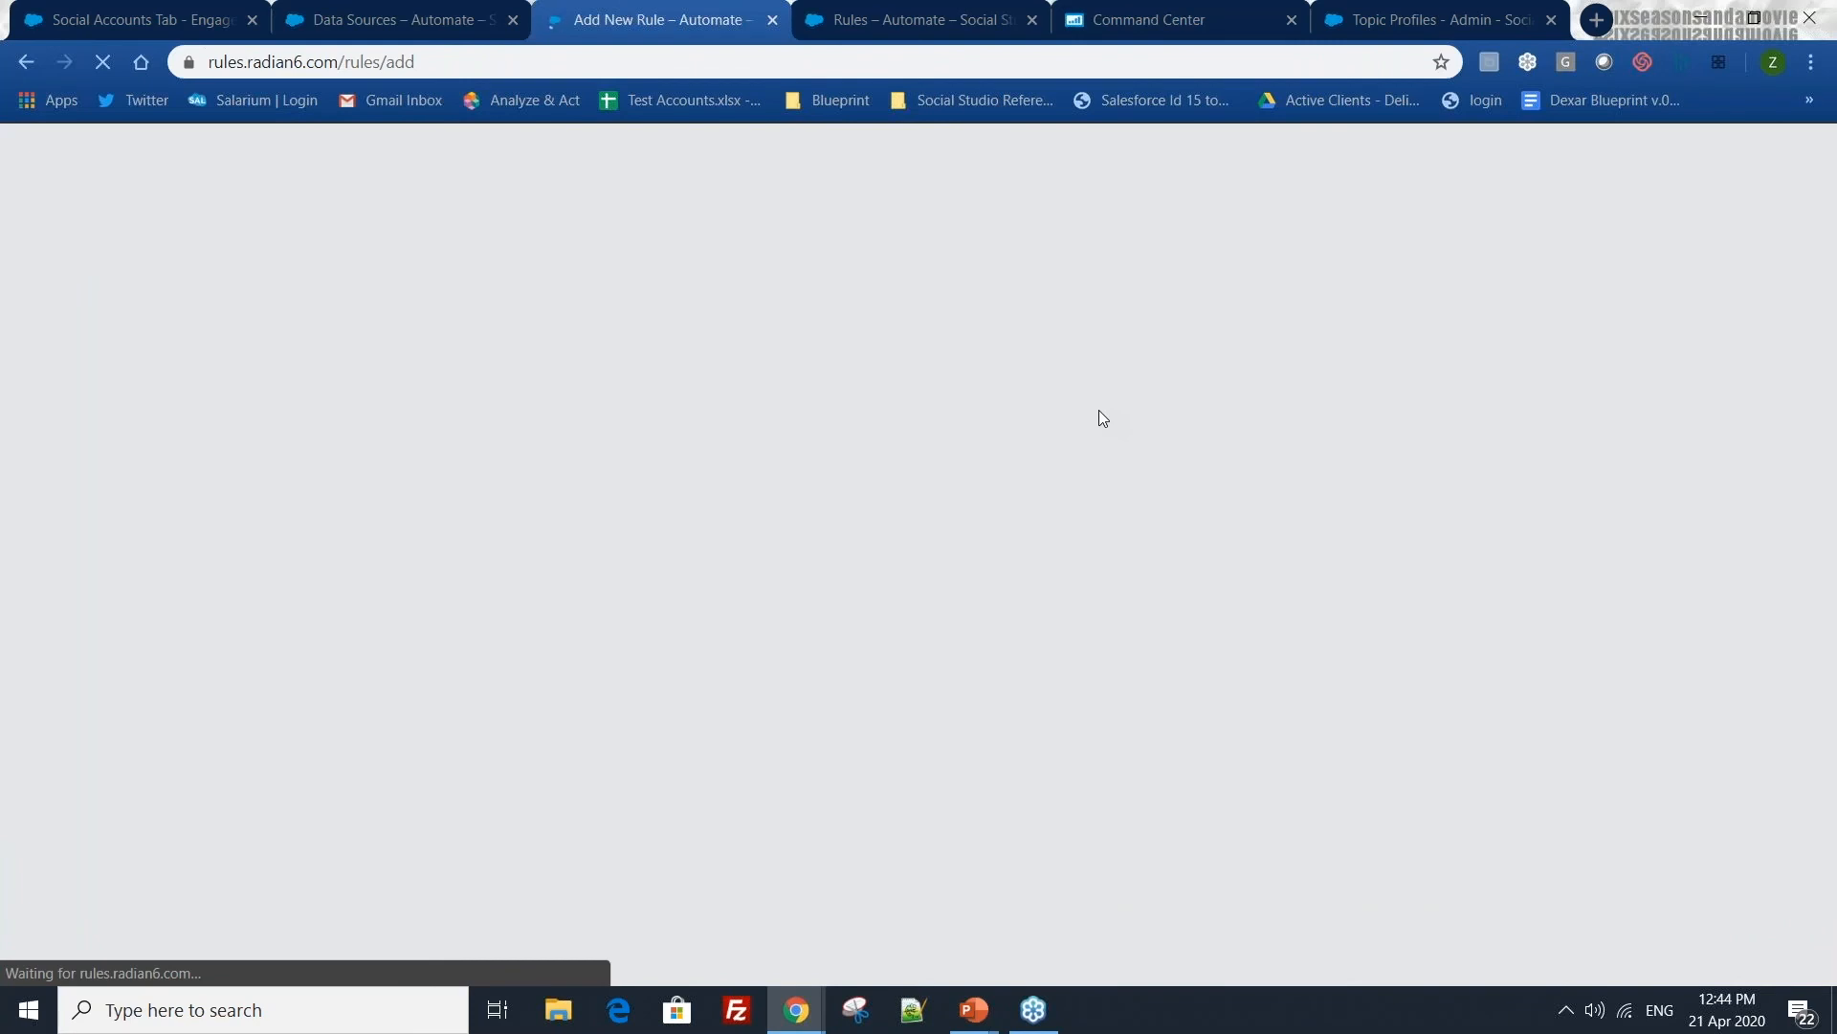
key(alt+Tab)
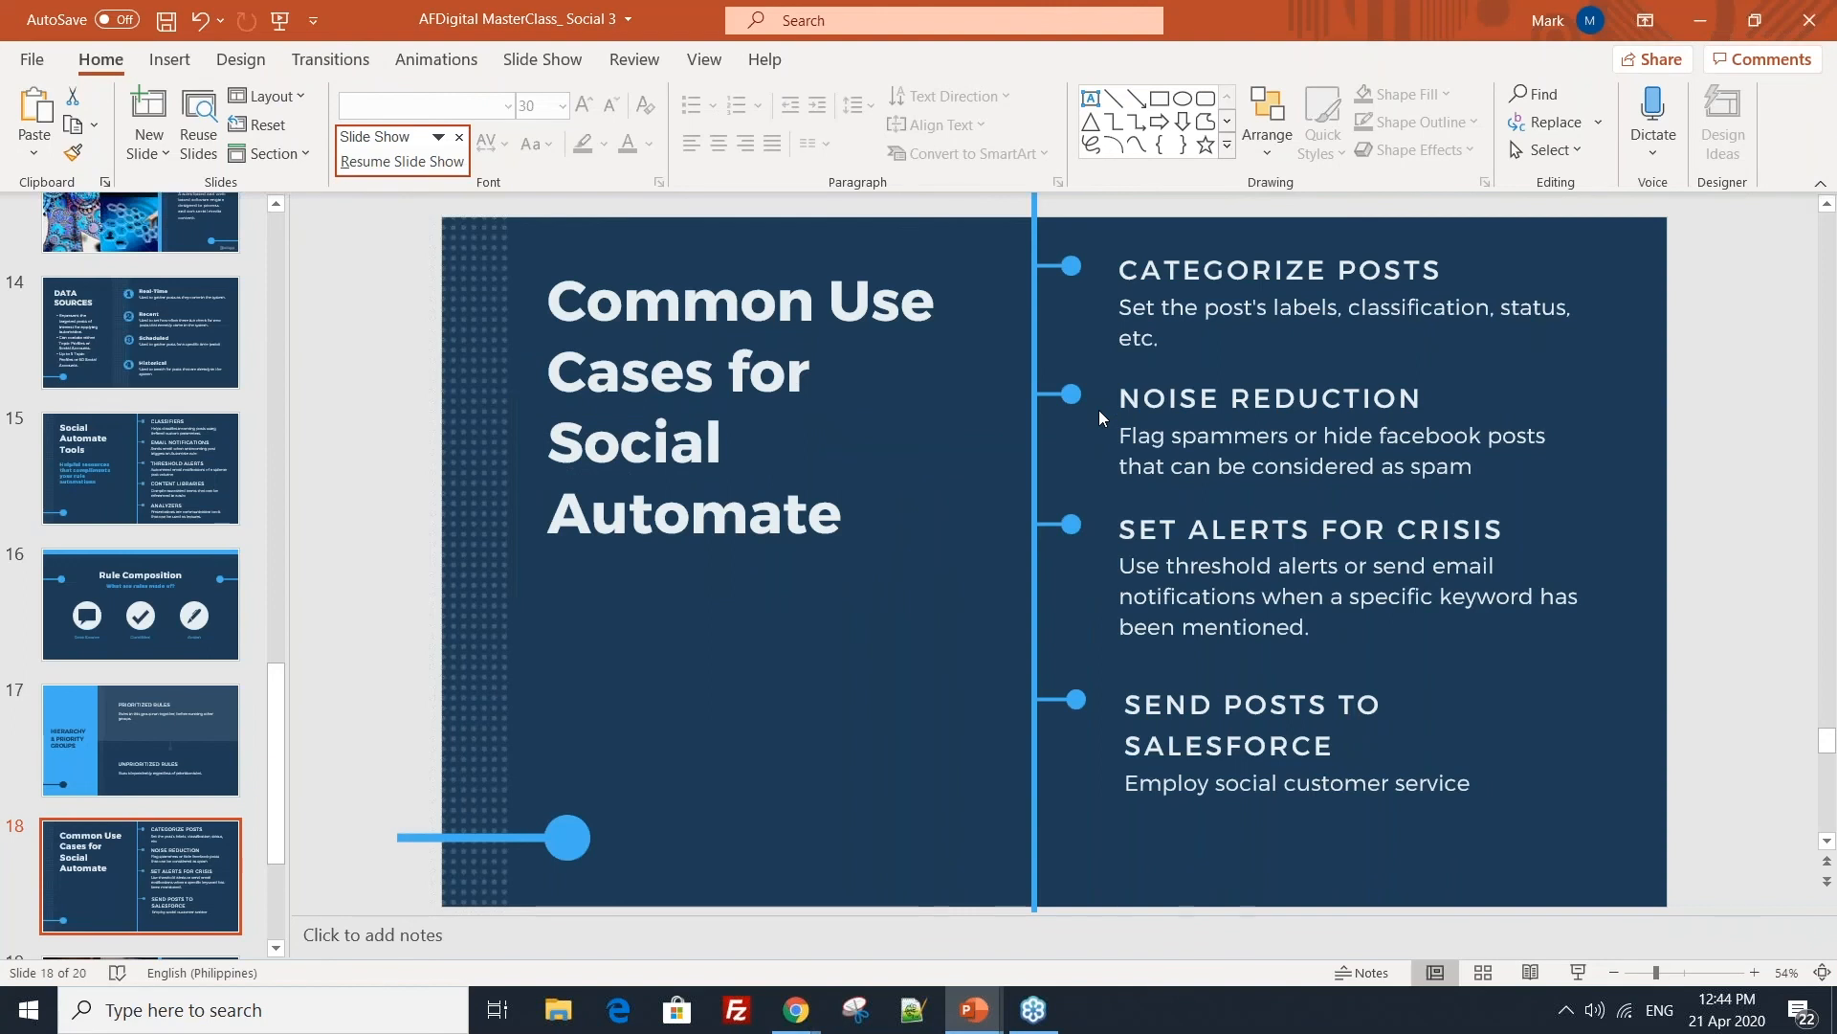
key(alt+Tab)
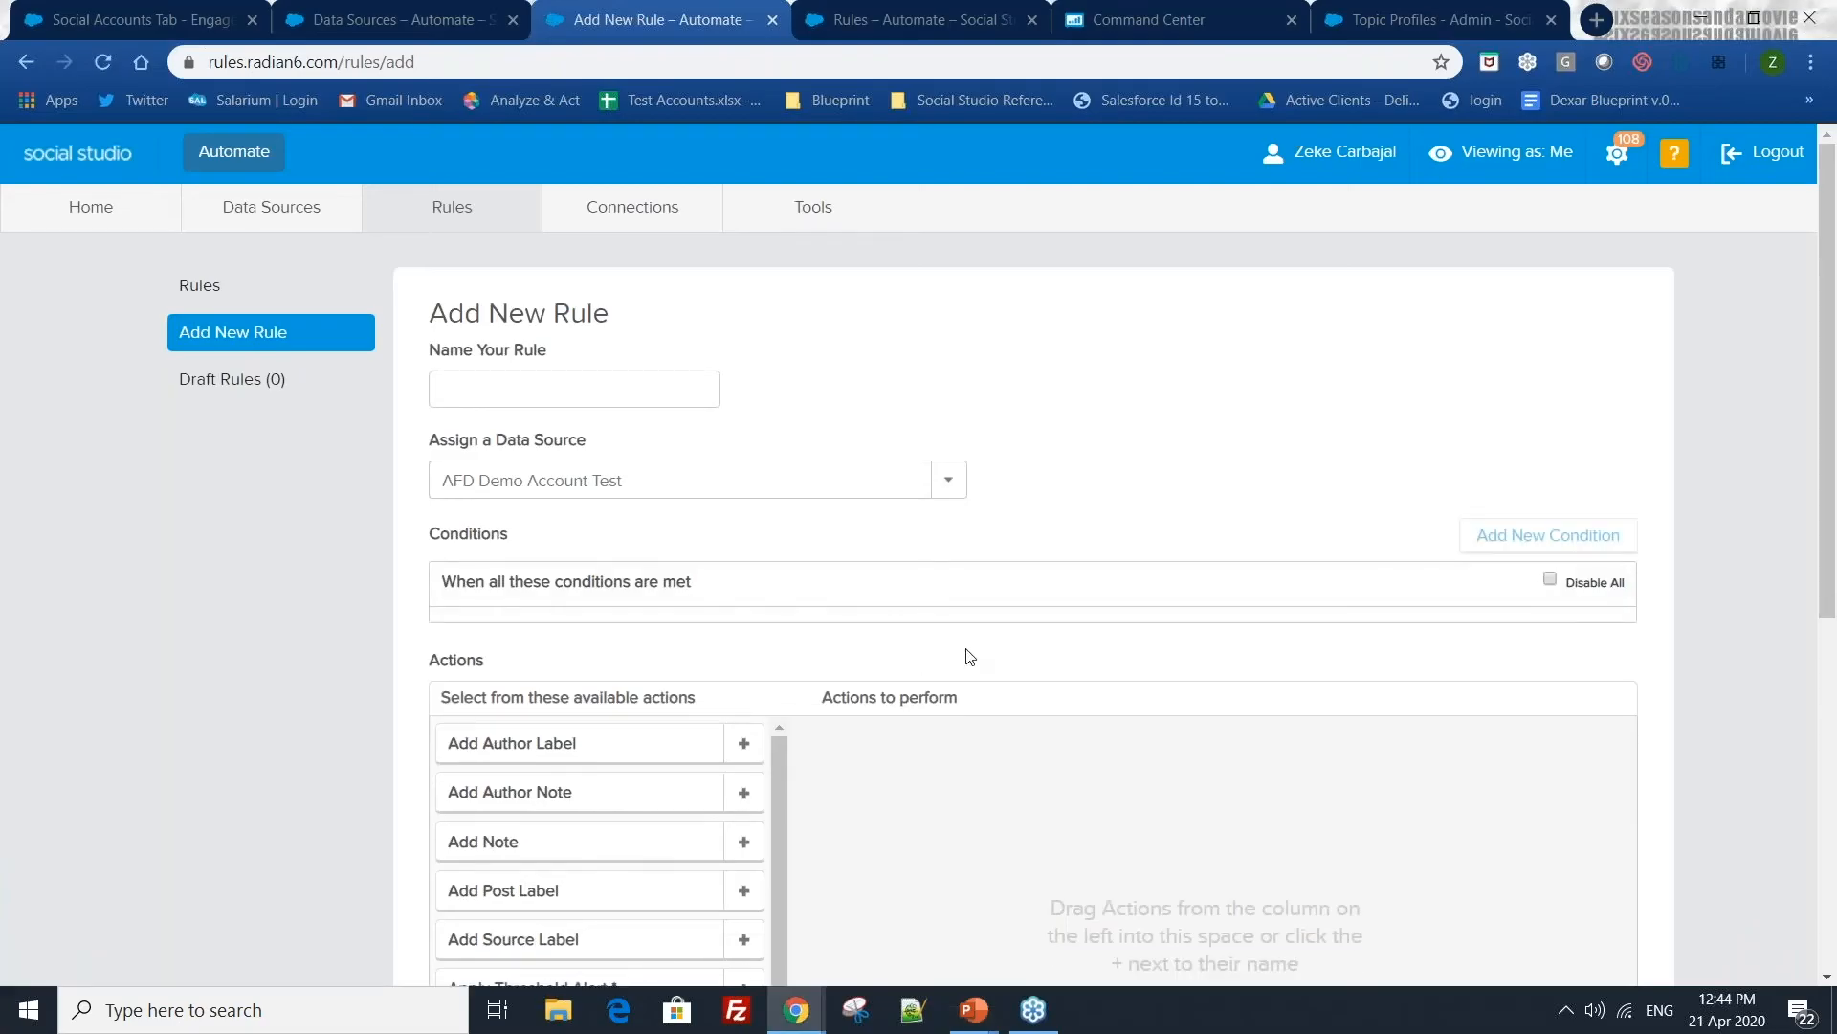
- Set the new rule's first condition to Content Library contains match in Spam
scroll(962, 657, down, 3)
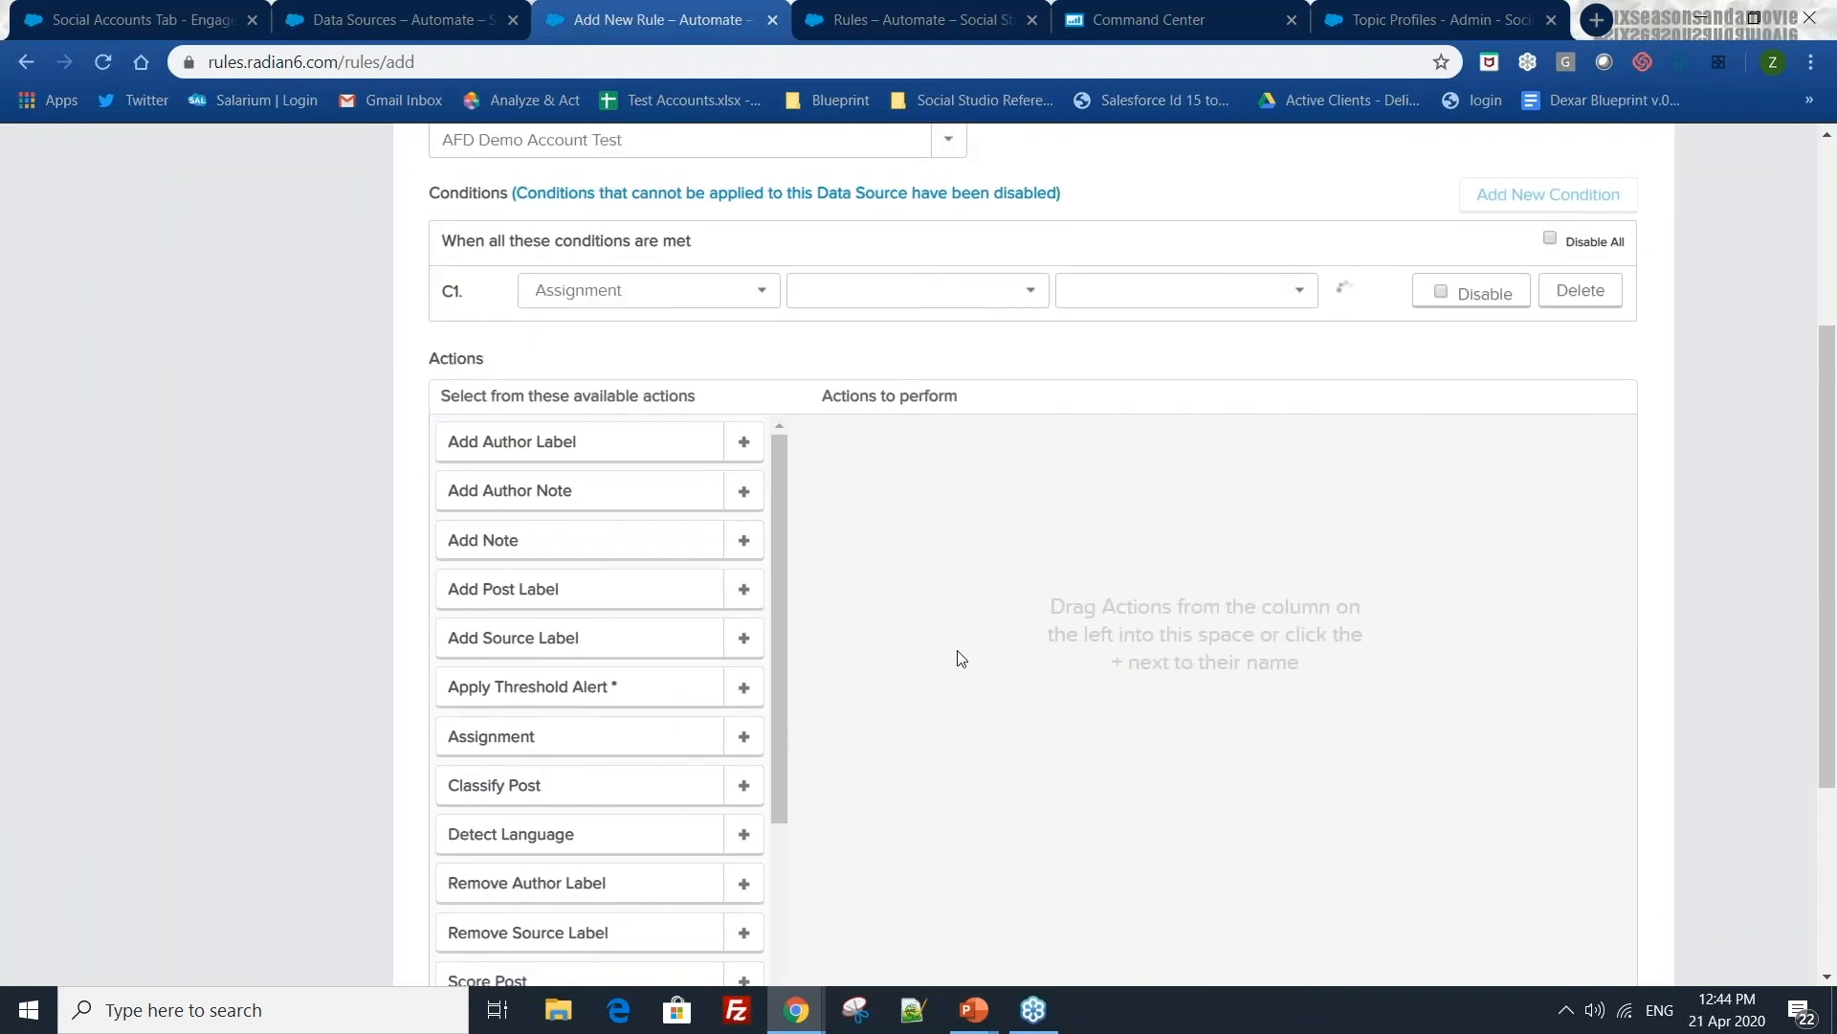
scroll(957, 656, up, 3)
click(745, 641)
scroll(705, 738, down, 4)
scroll(641, 708, up, 1)
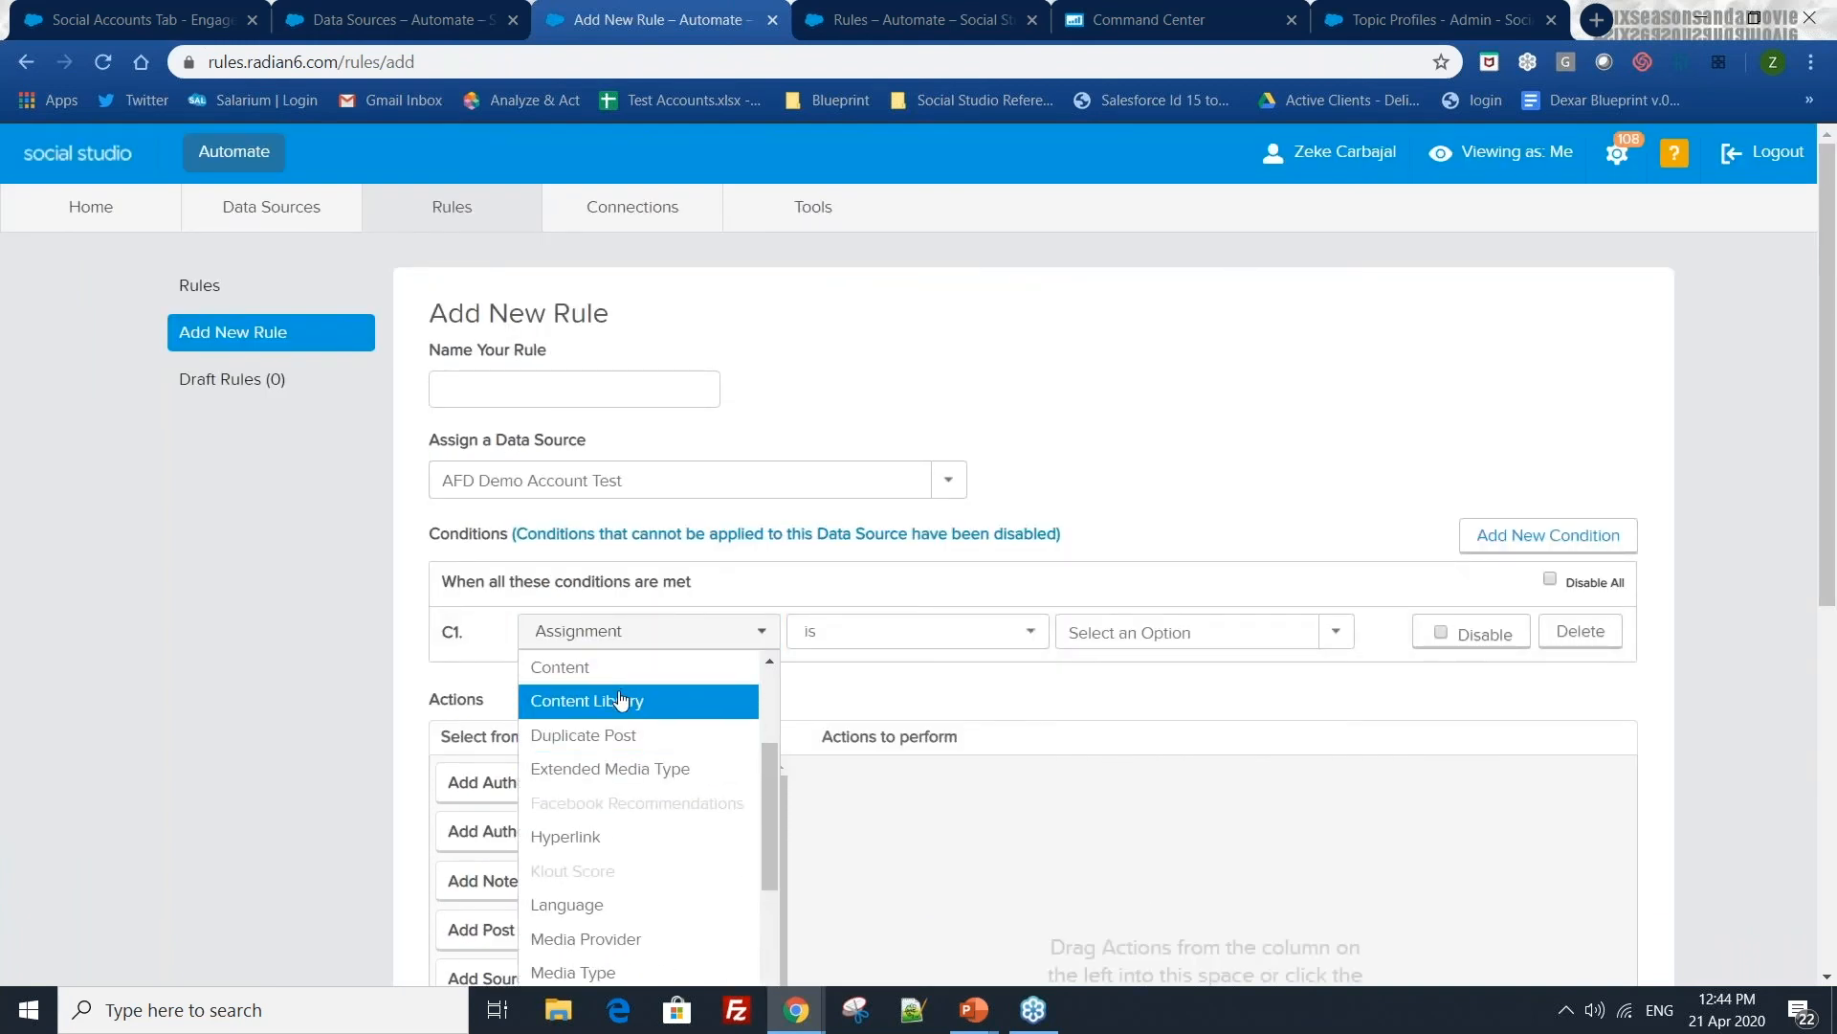
click(636, 698)
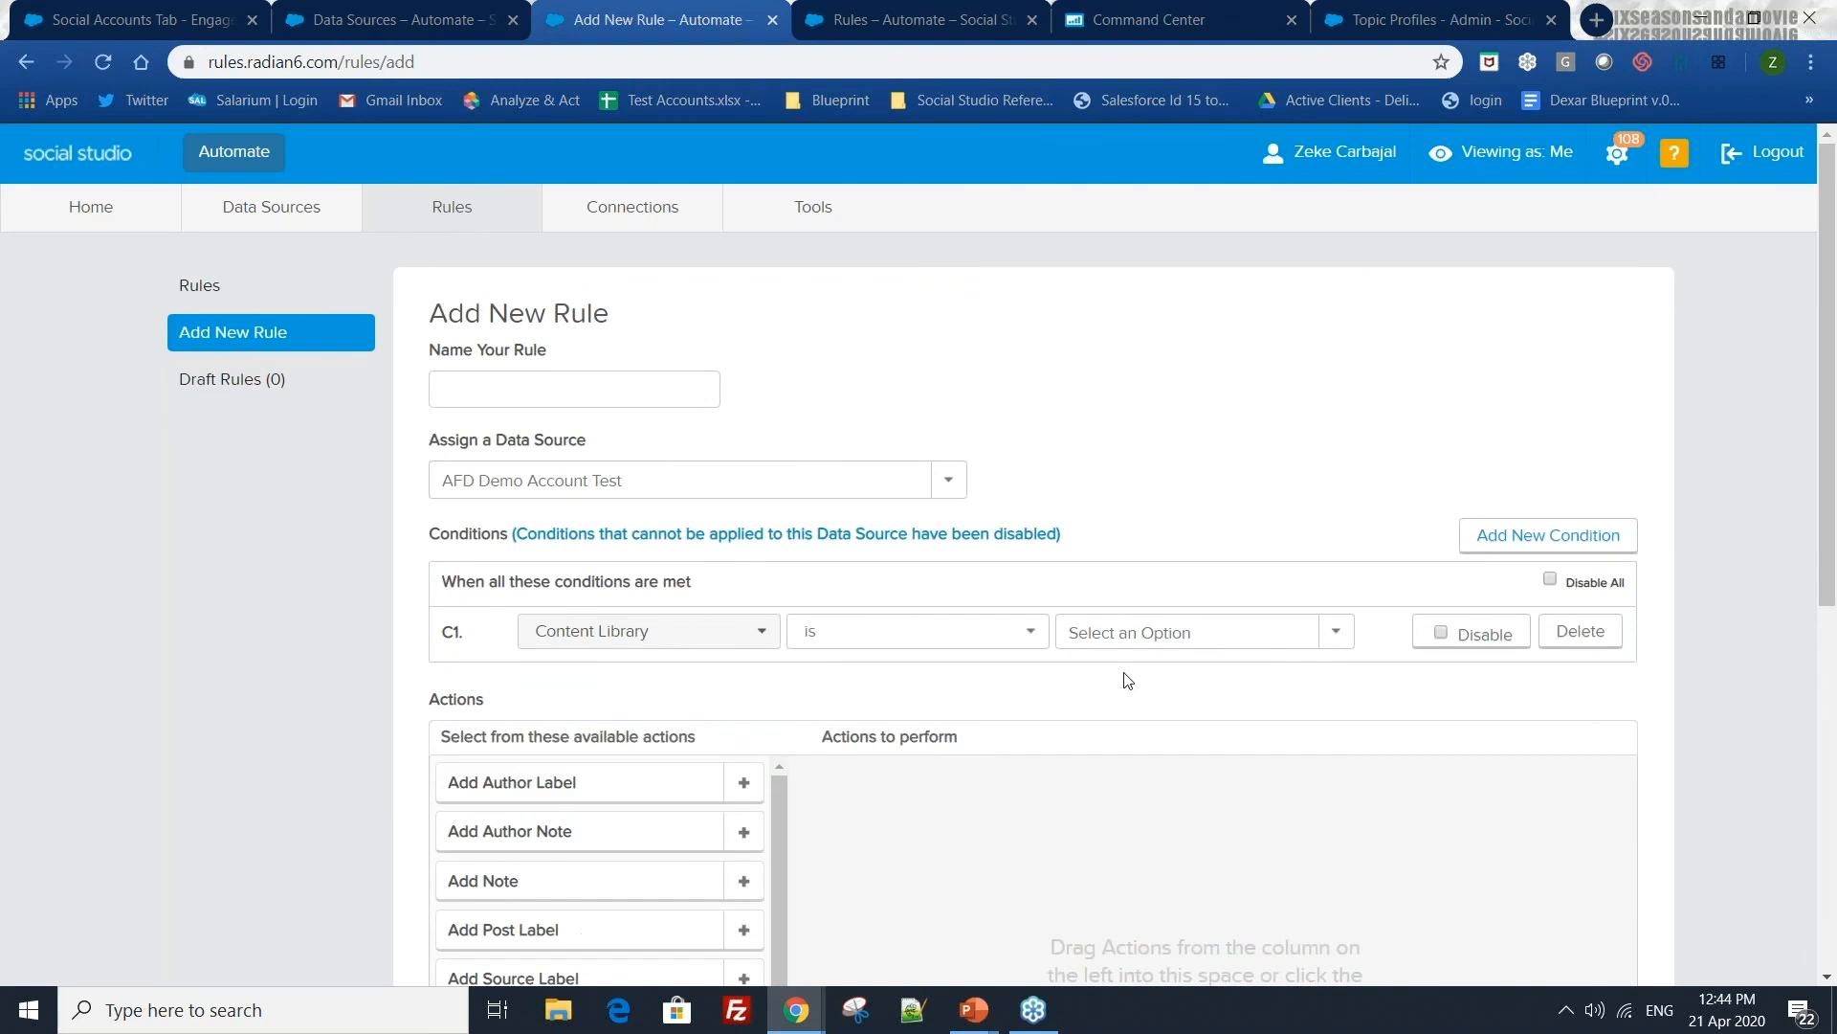
click(1324, 644)
scroll(1219, 708, down, 10)
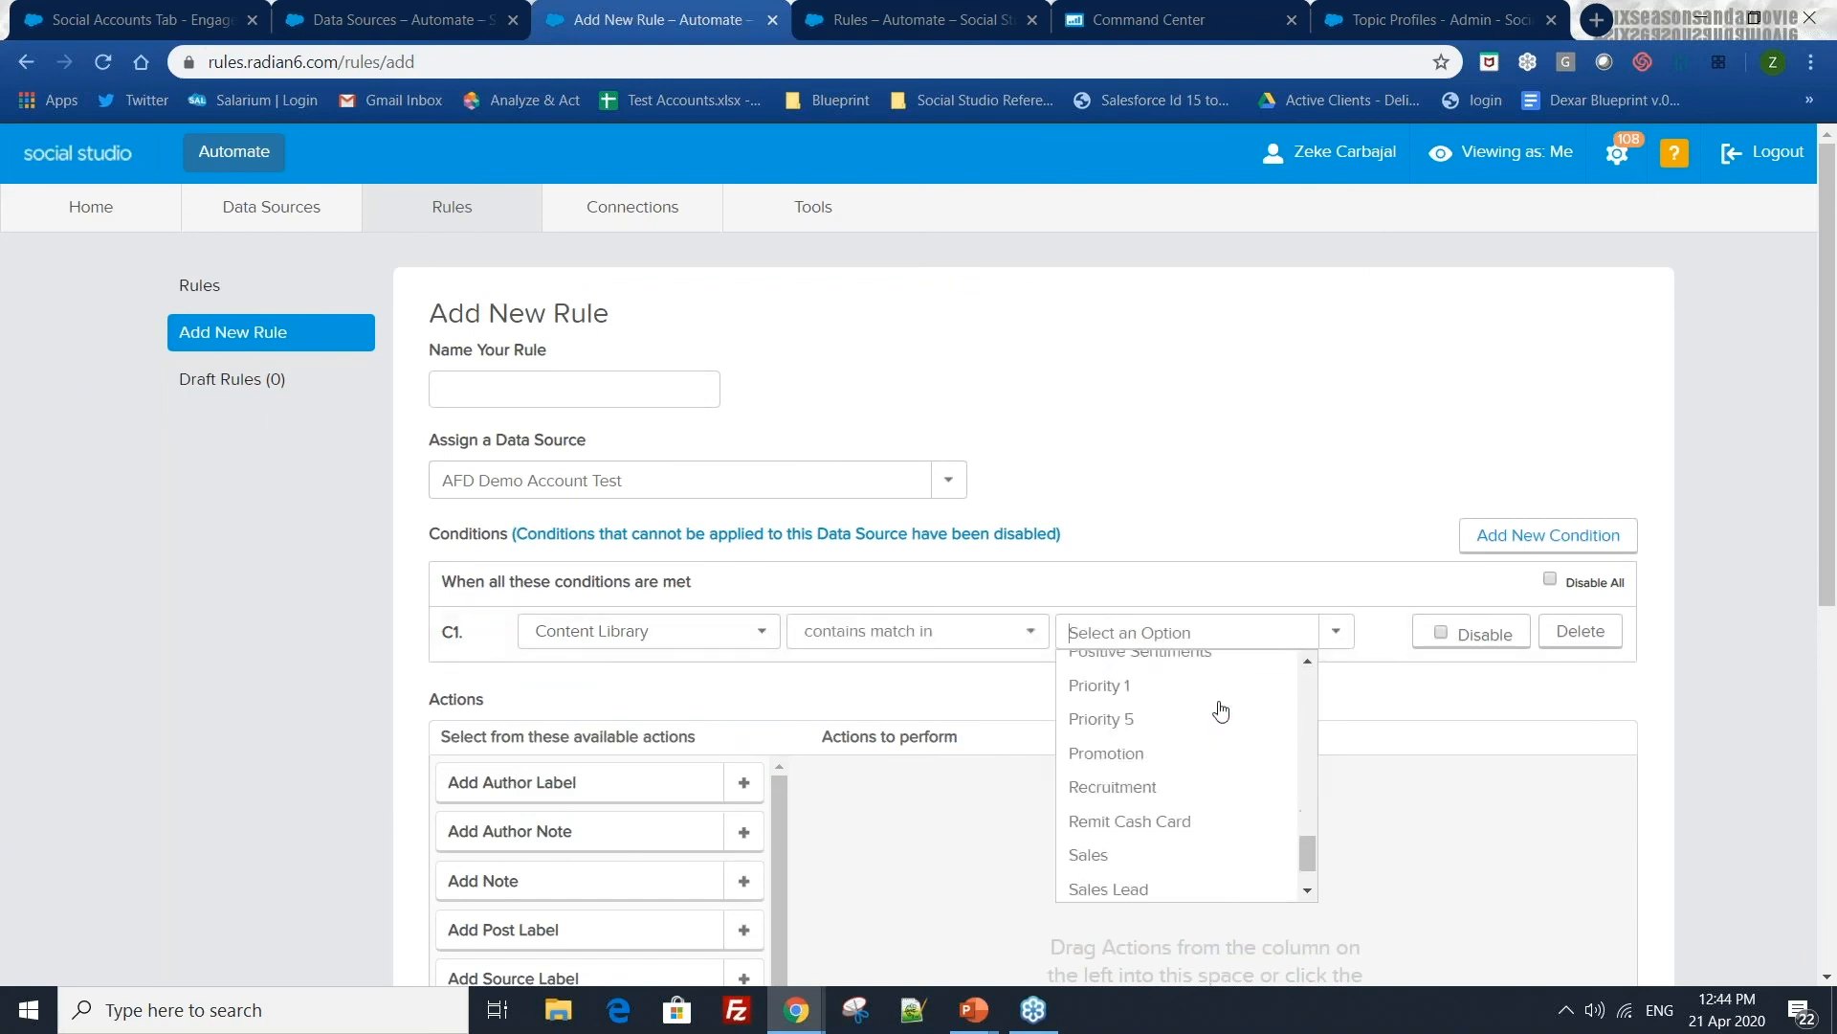
scroll(1138, 841, down, 2)
click(1110, 855)
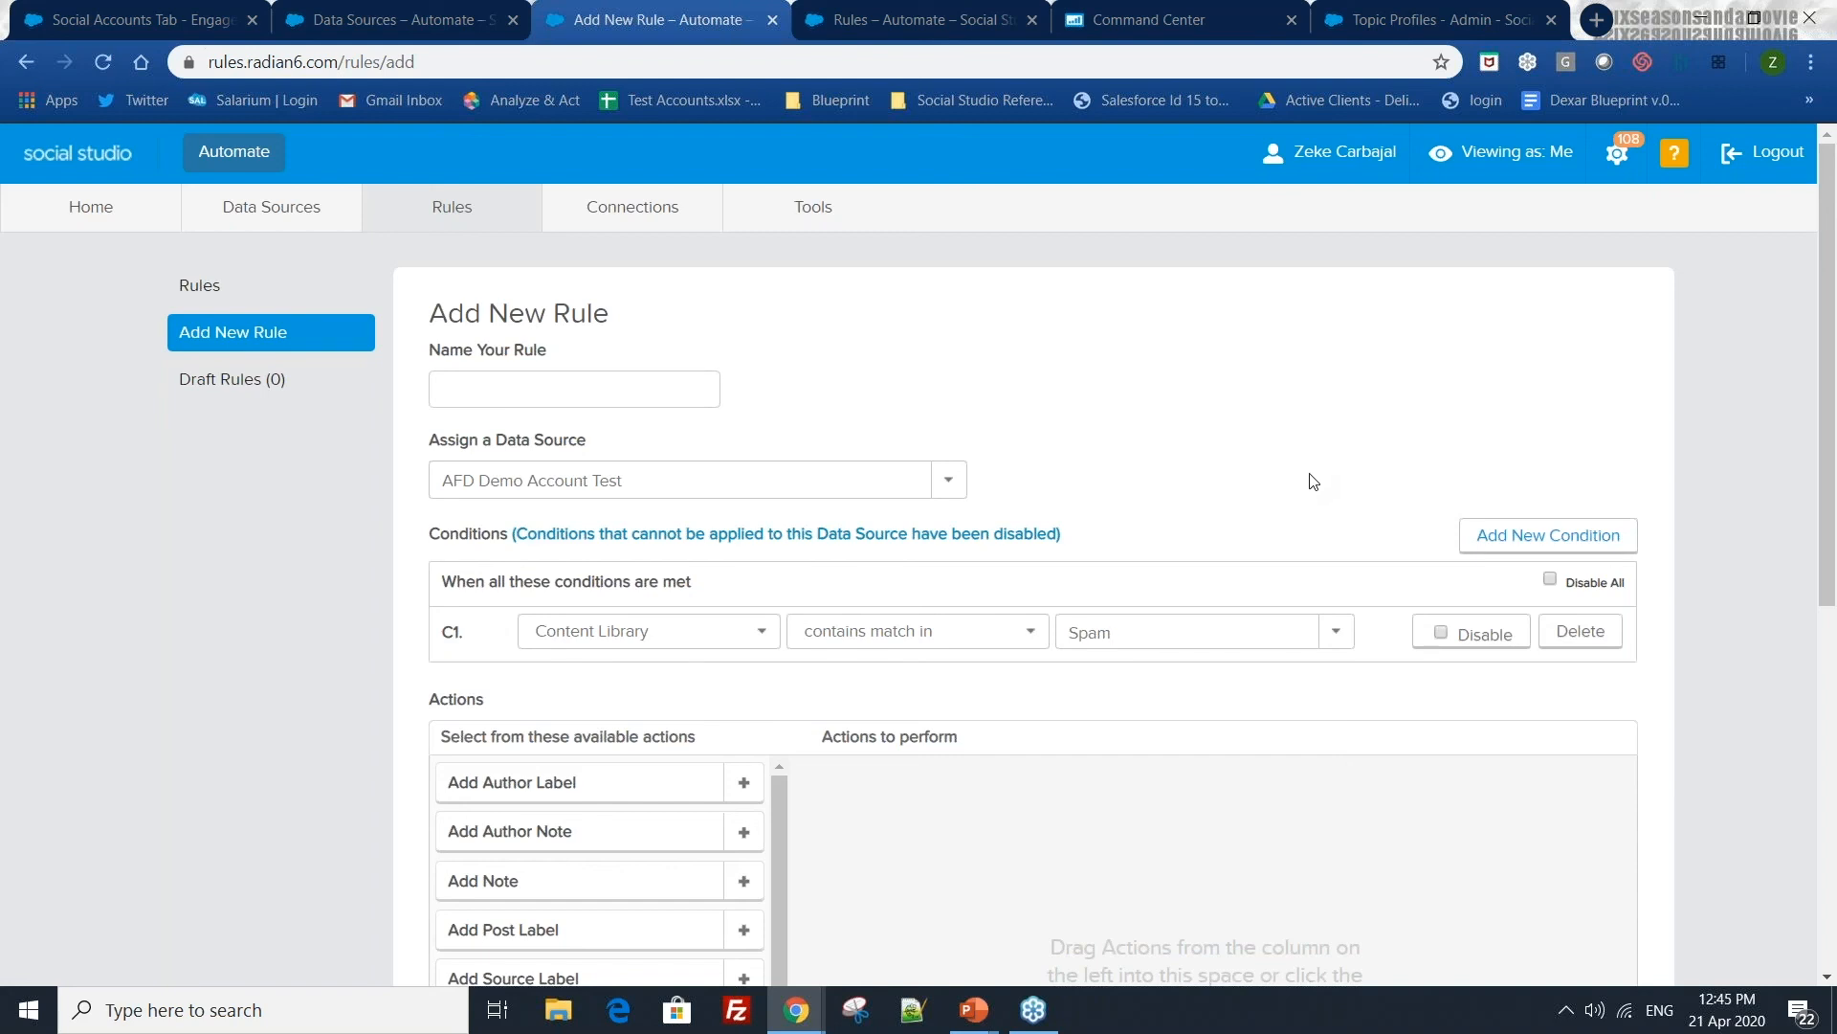
- Name the rule Spam Rule and add a second condition, Duplicate Post exists
click(610, 401)
text(Spam Rule)
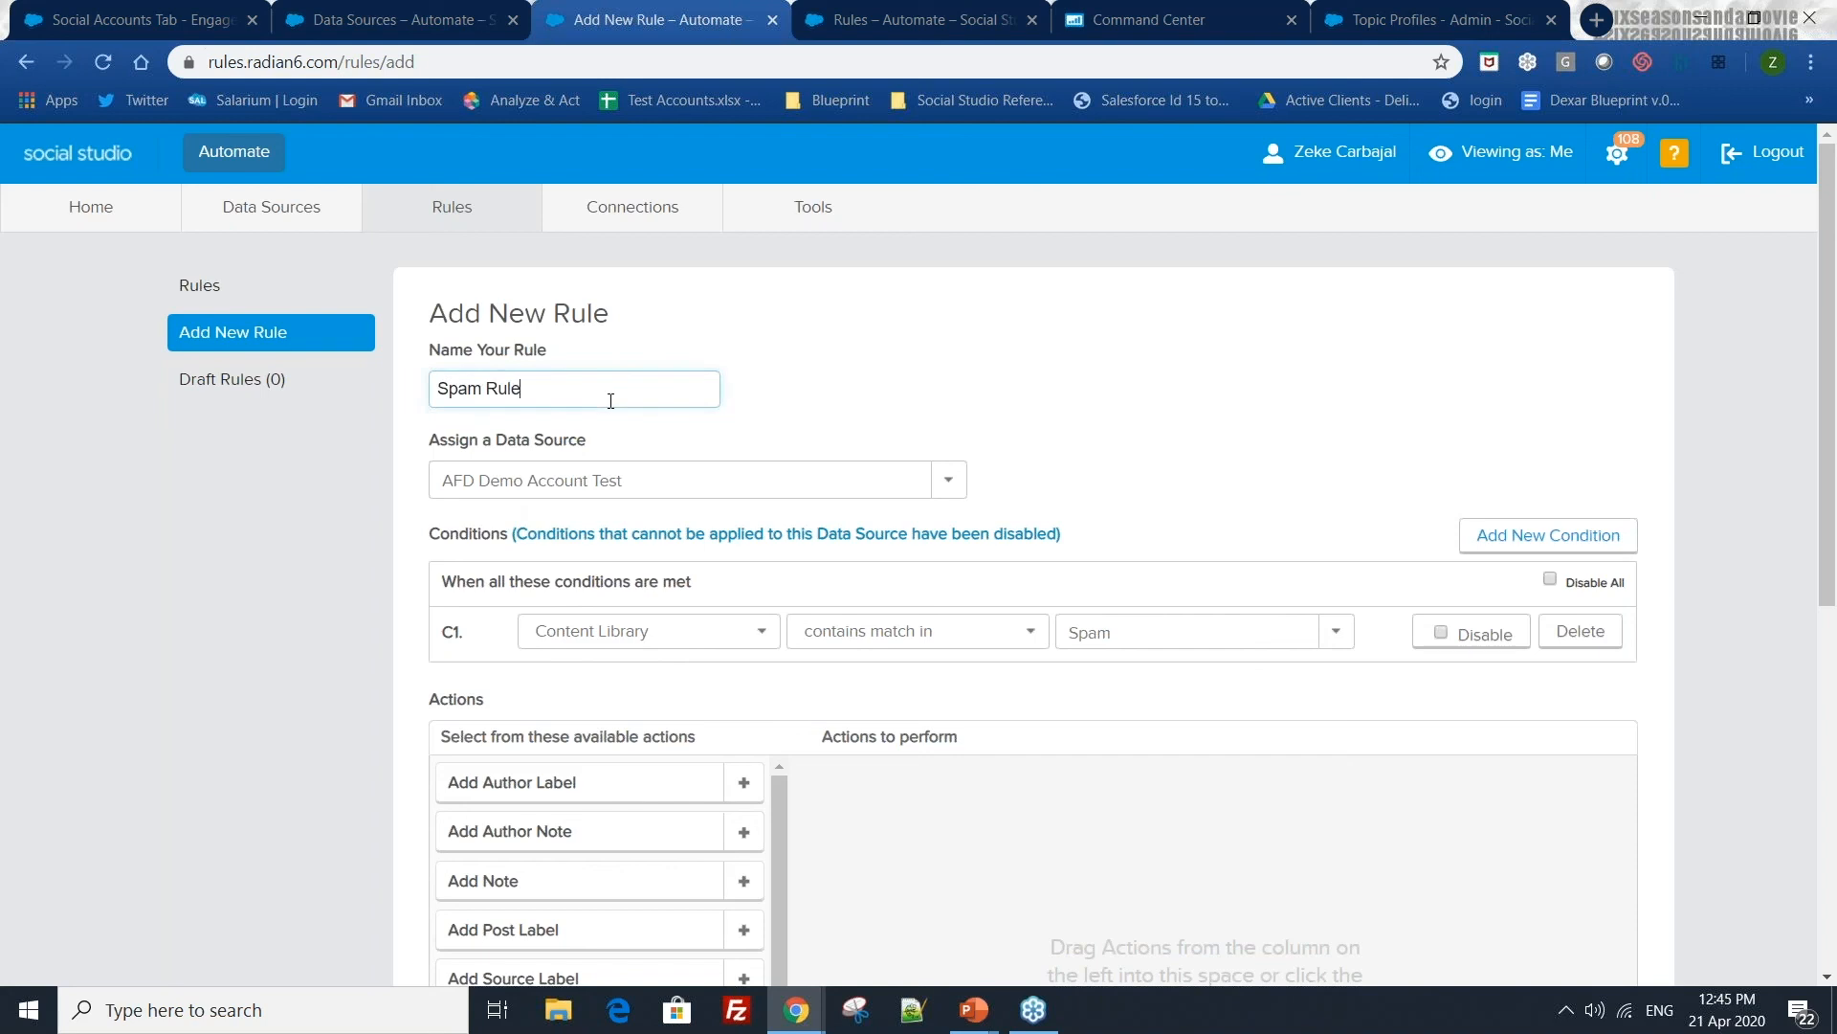
click(1148, 440)
click(1491, 537)
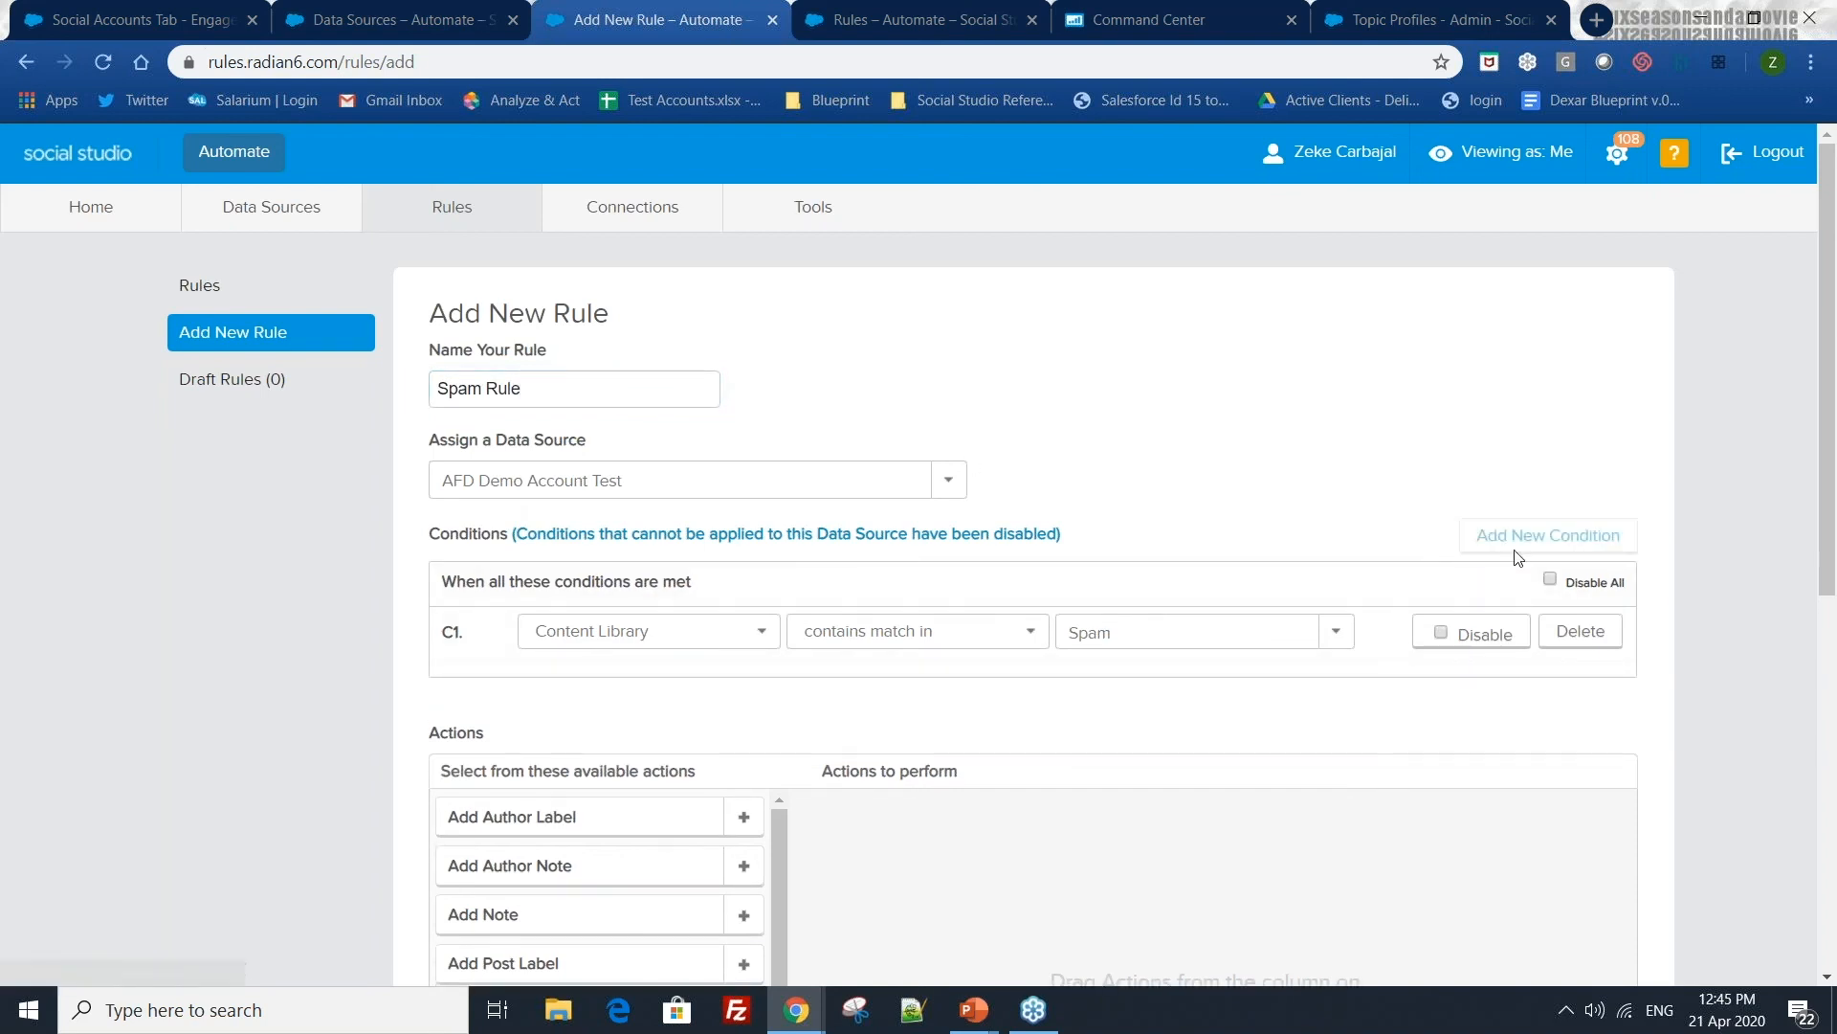
click(710, 685)
scroll(679, 837, down, 3)
click(669, 862)
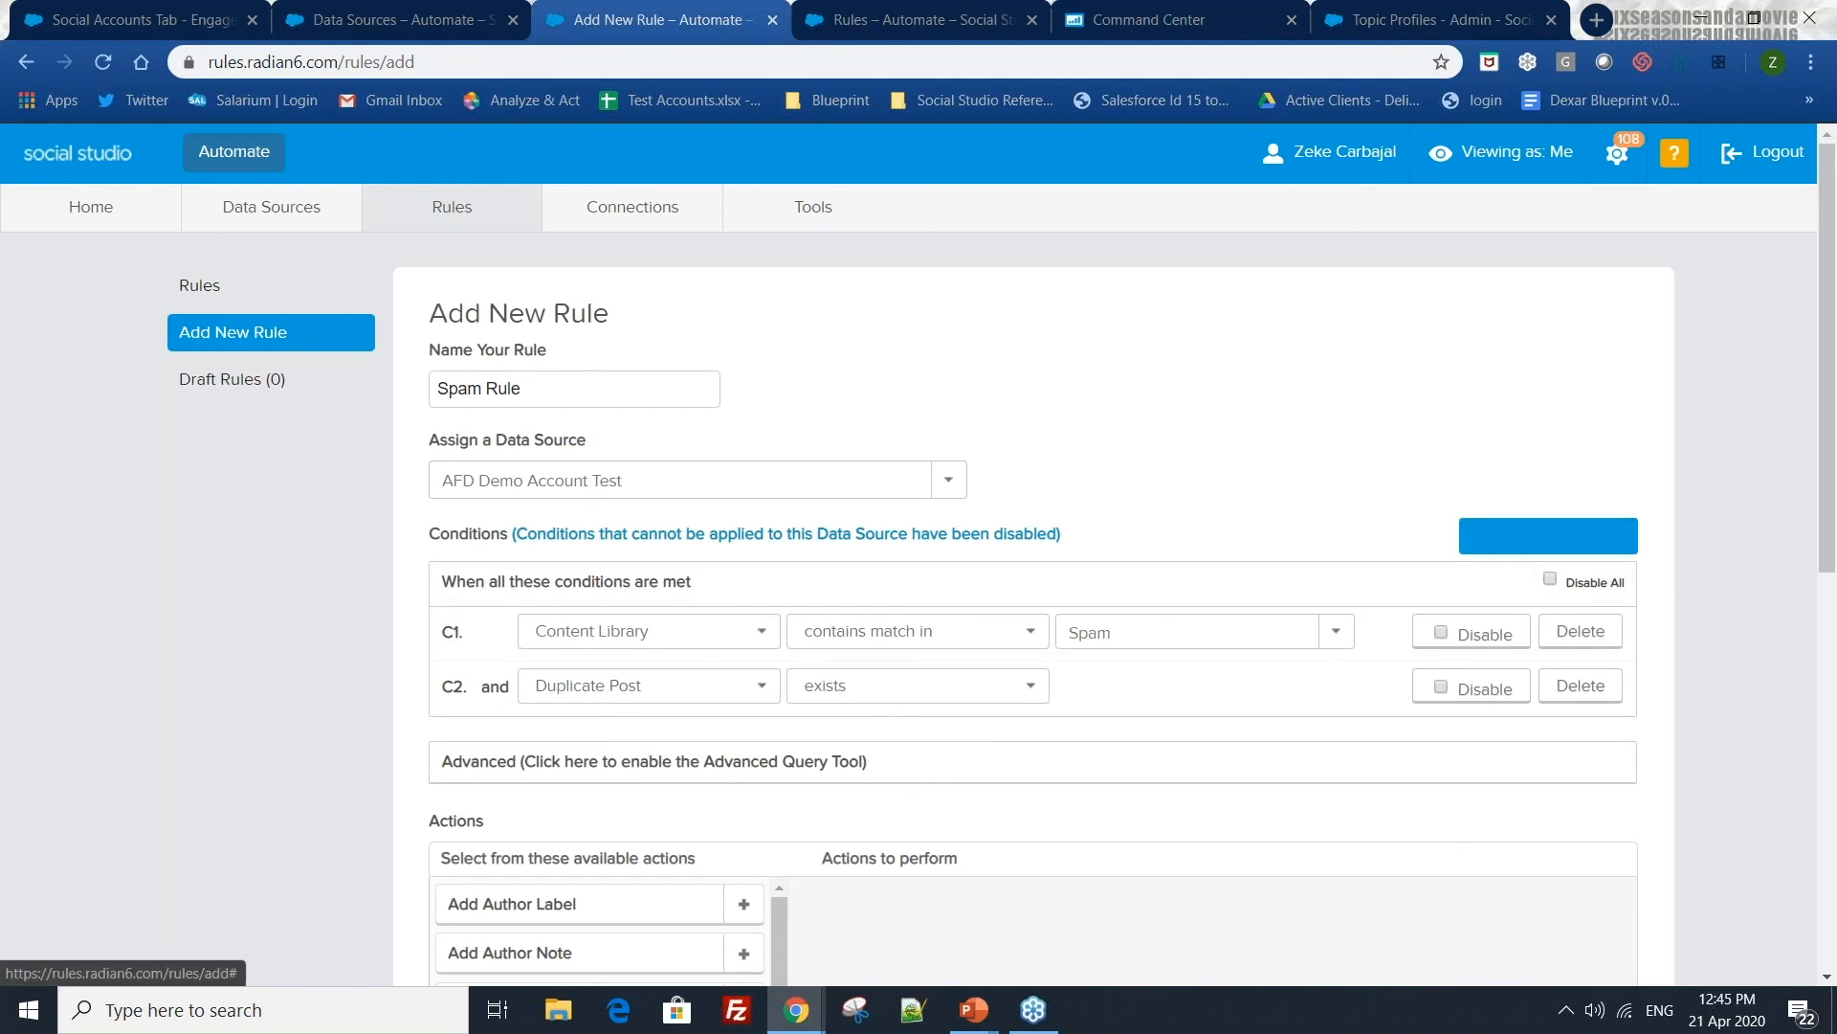
- Add a third condition to the rule, Author Label is Spammer
click(1548, 535)
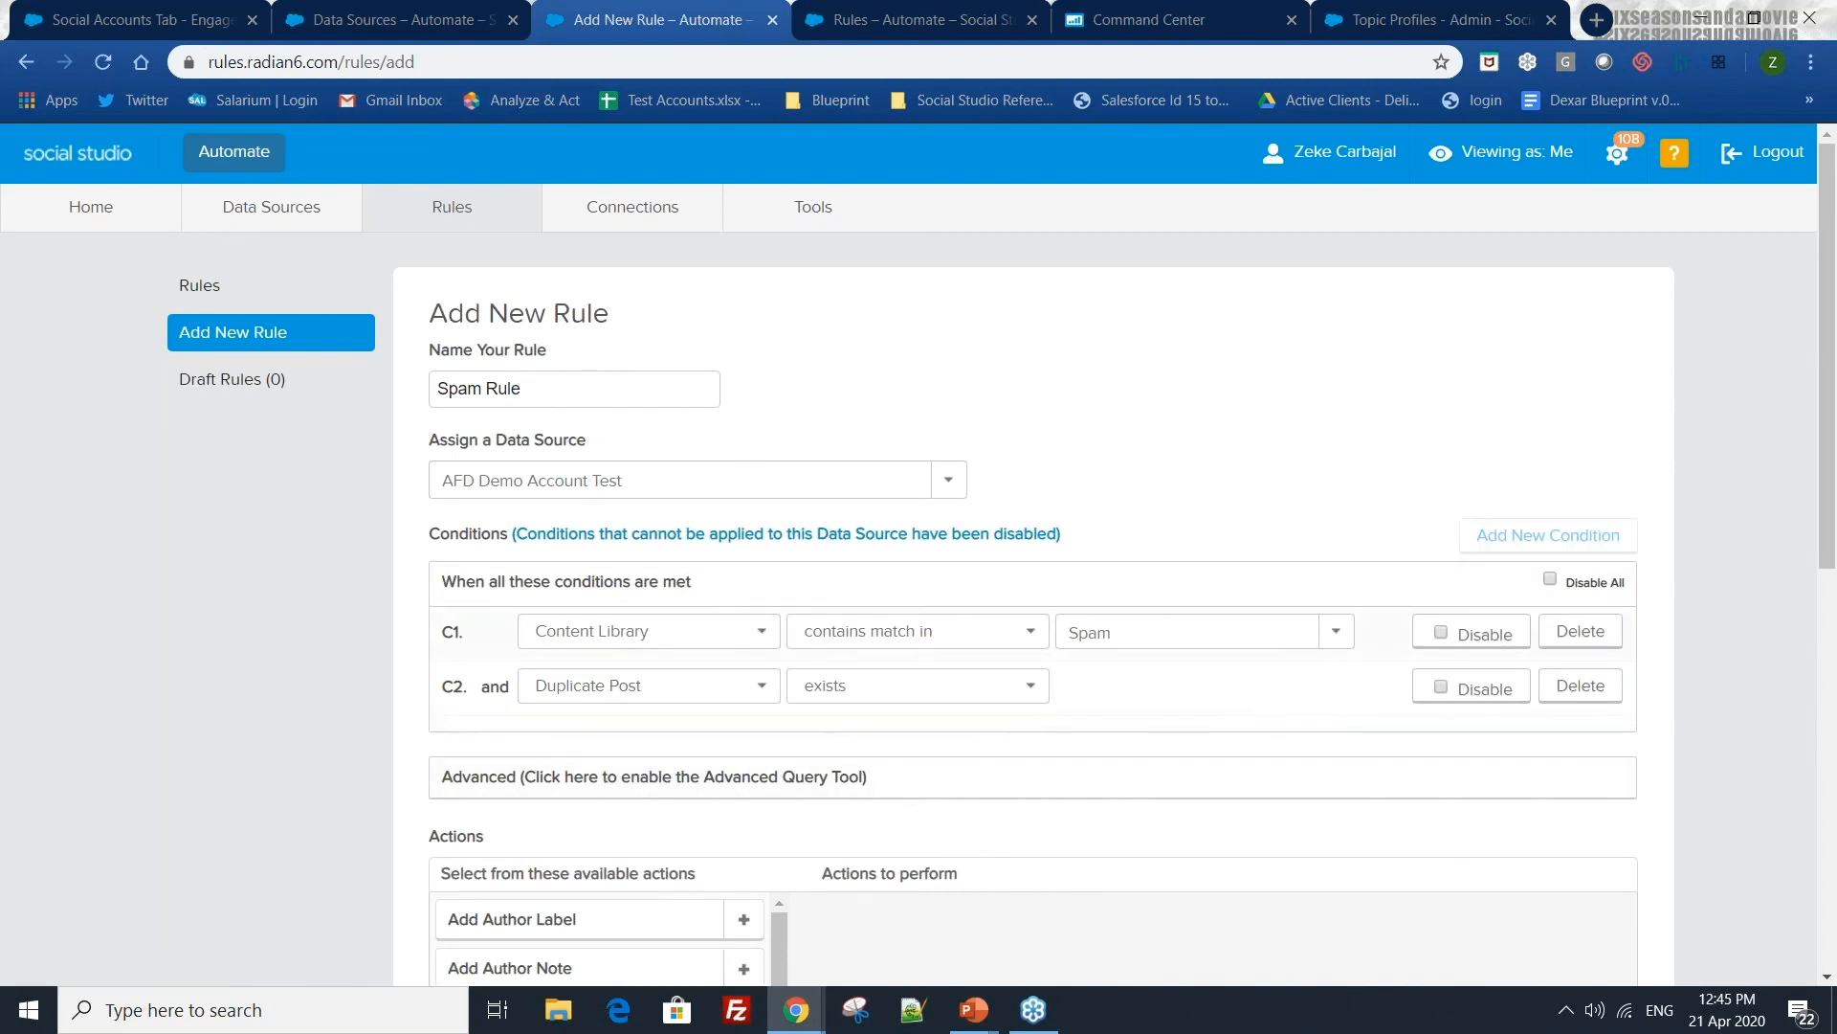
click(670, 741)
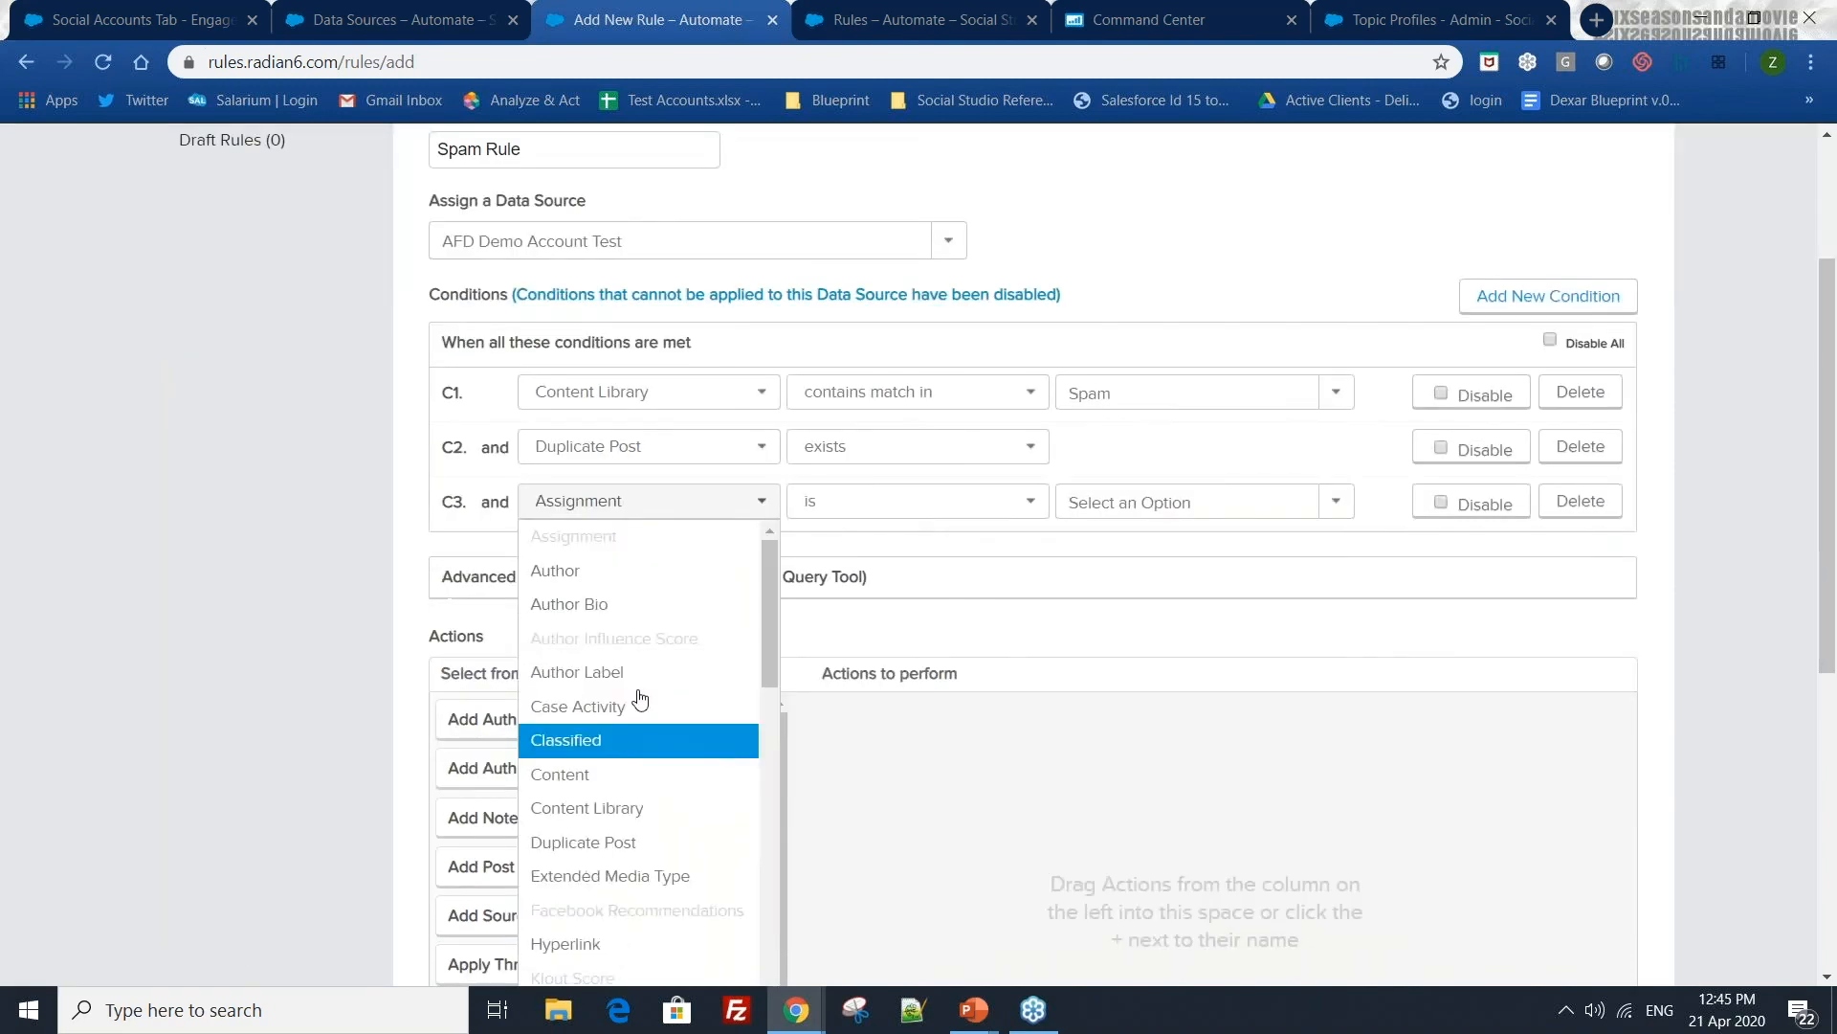
click(638, 676)
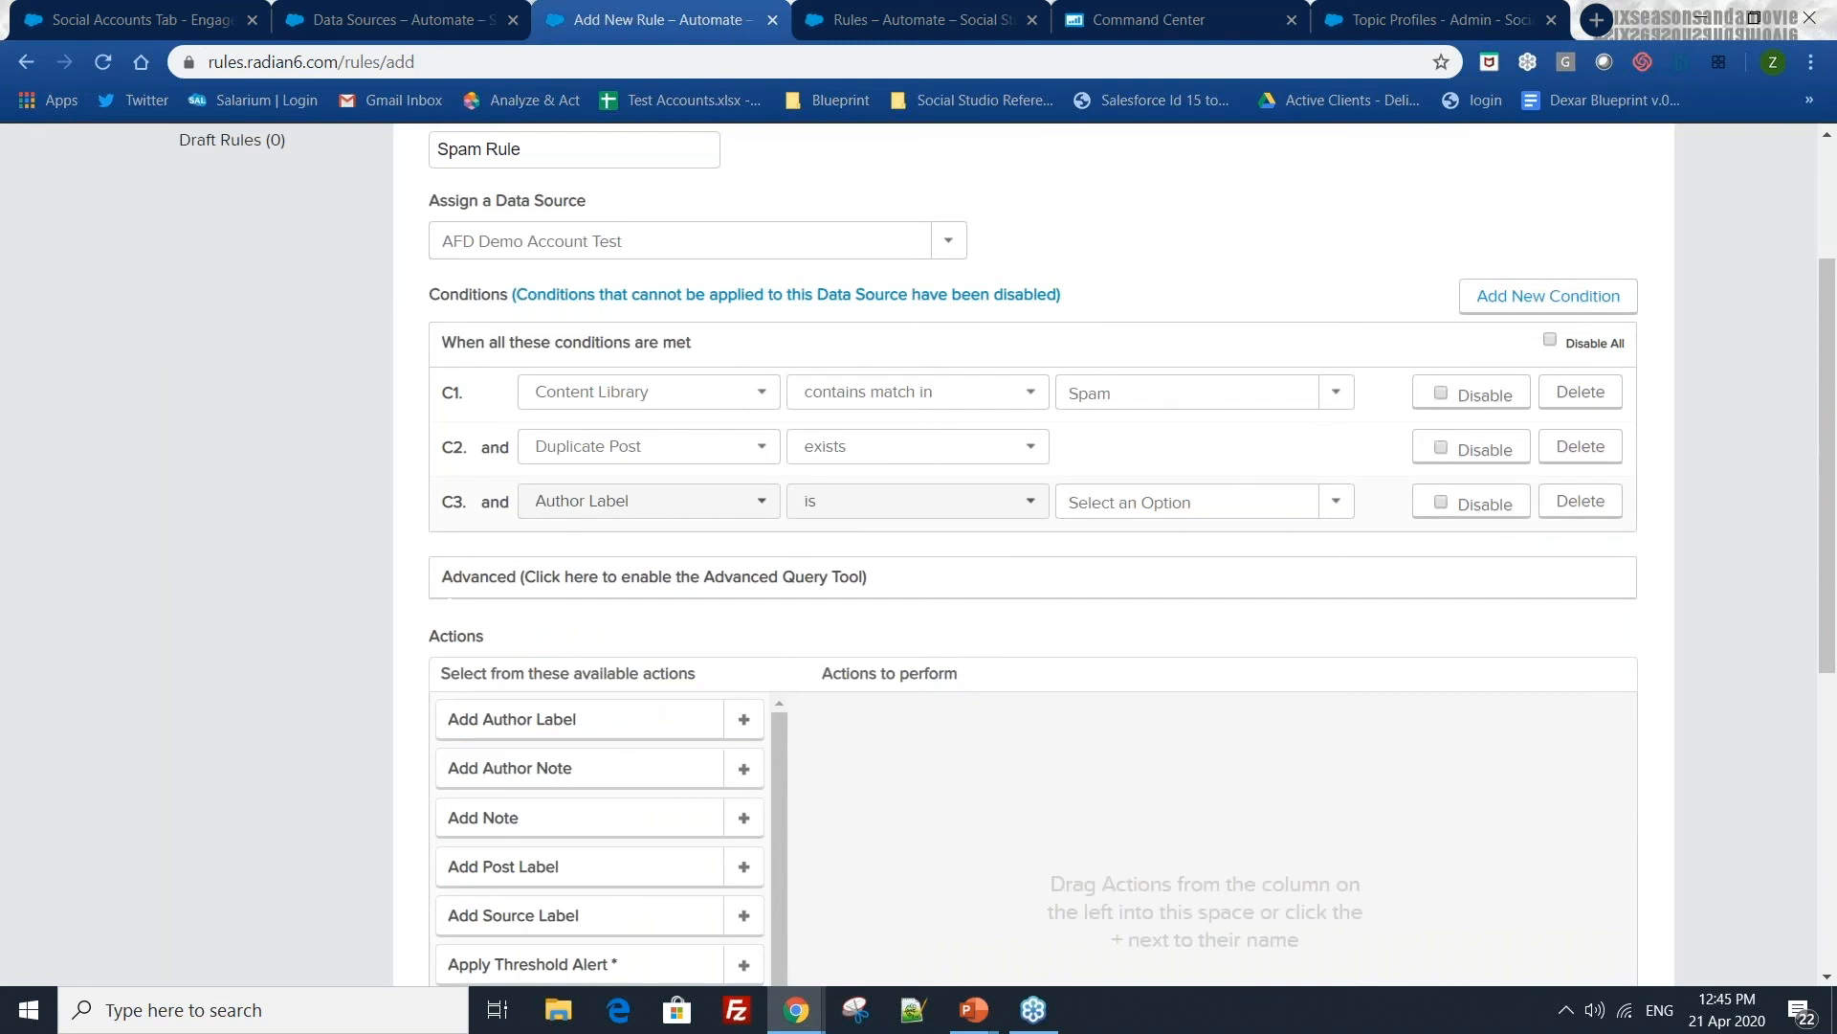
click(1009, 502)
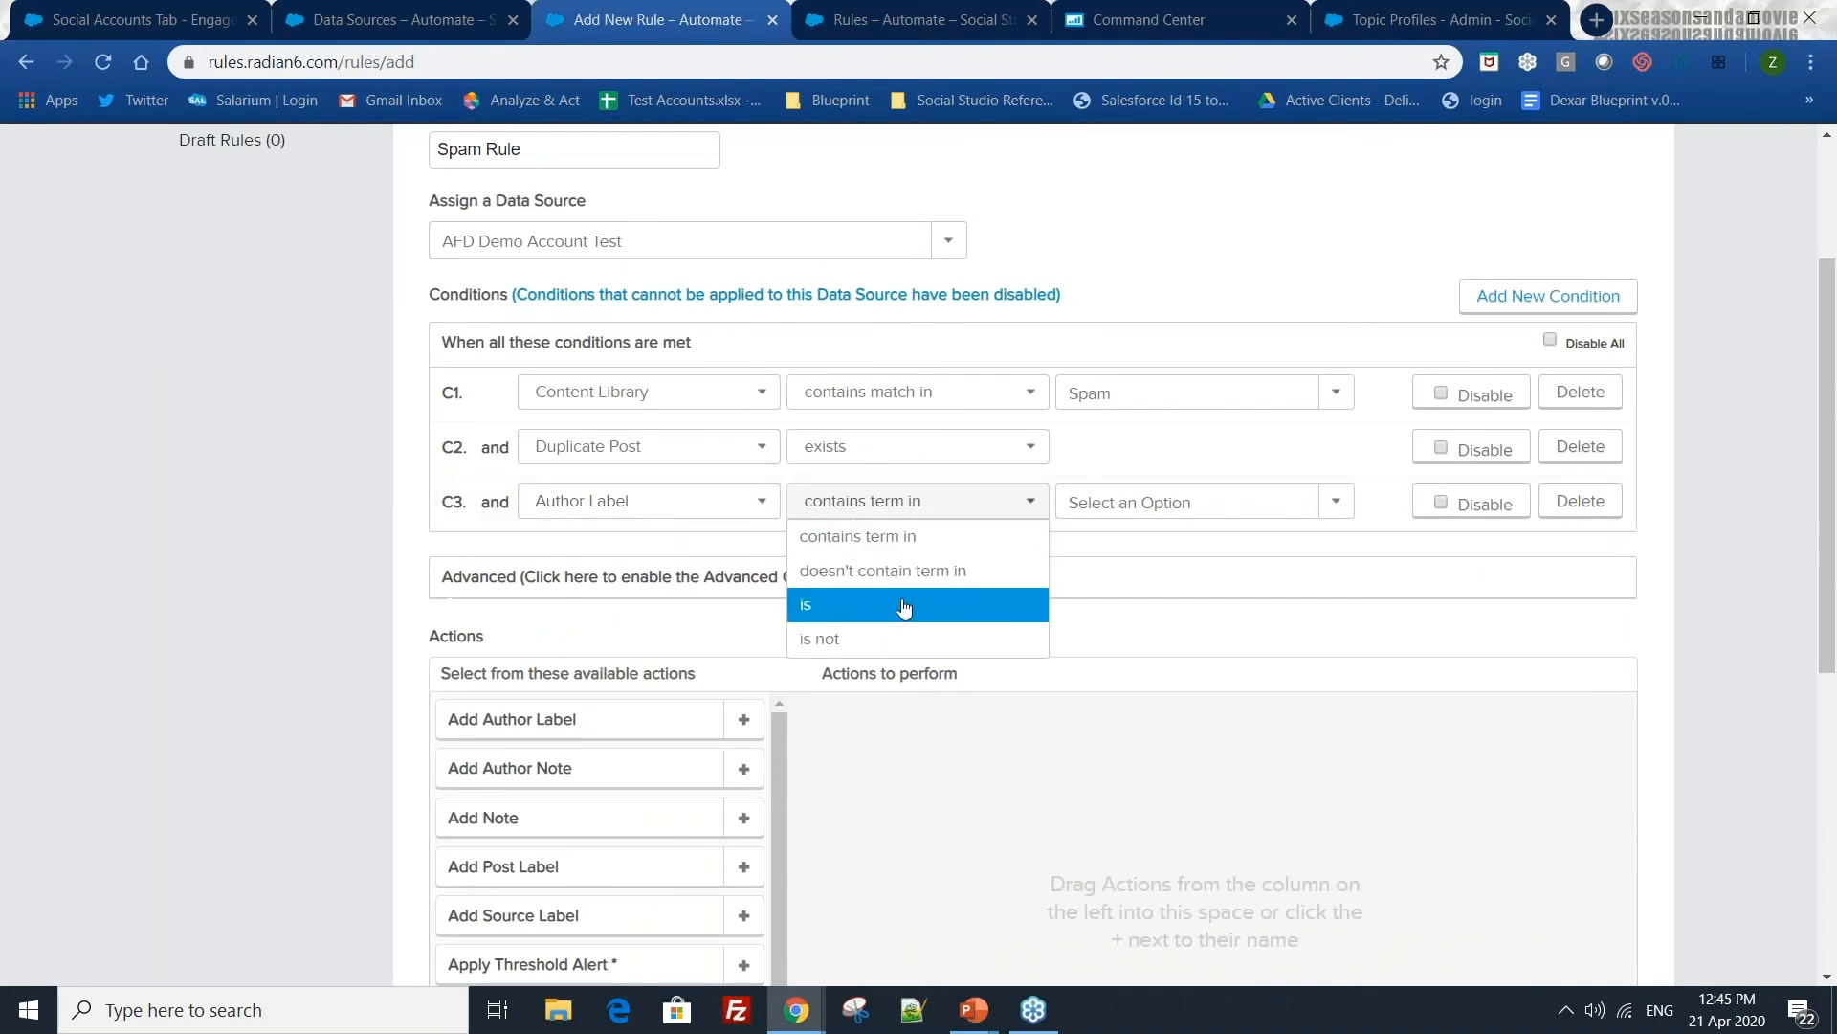
click(923, 603)
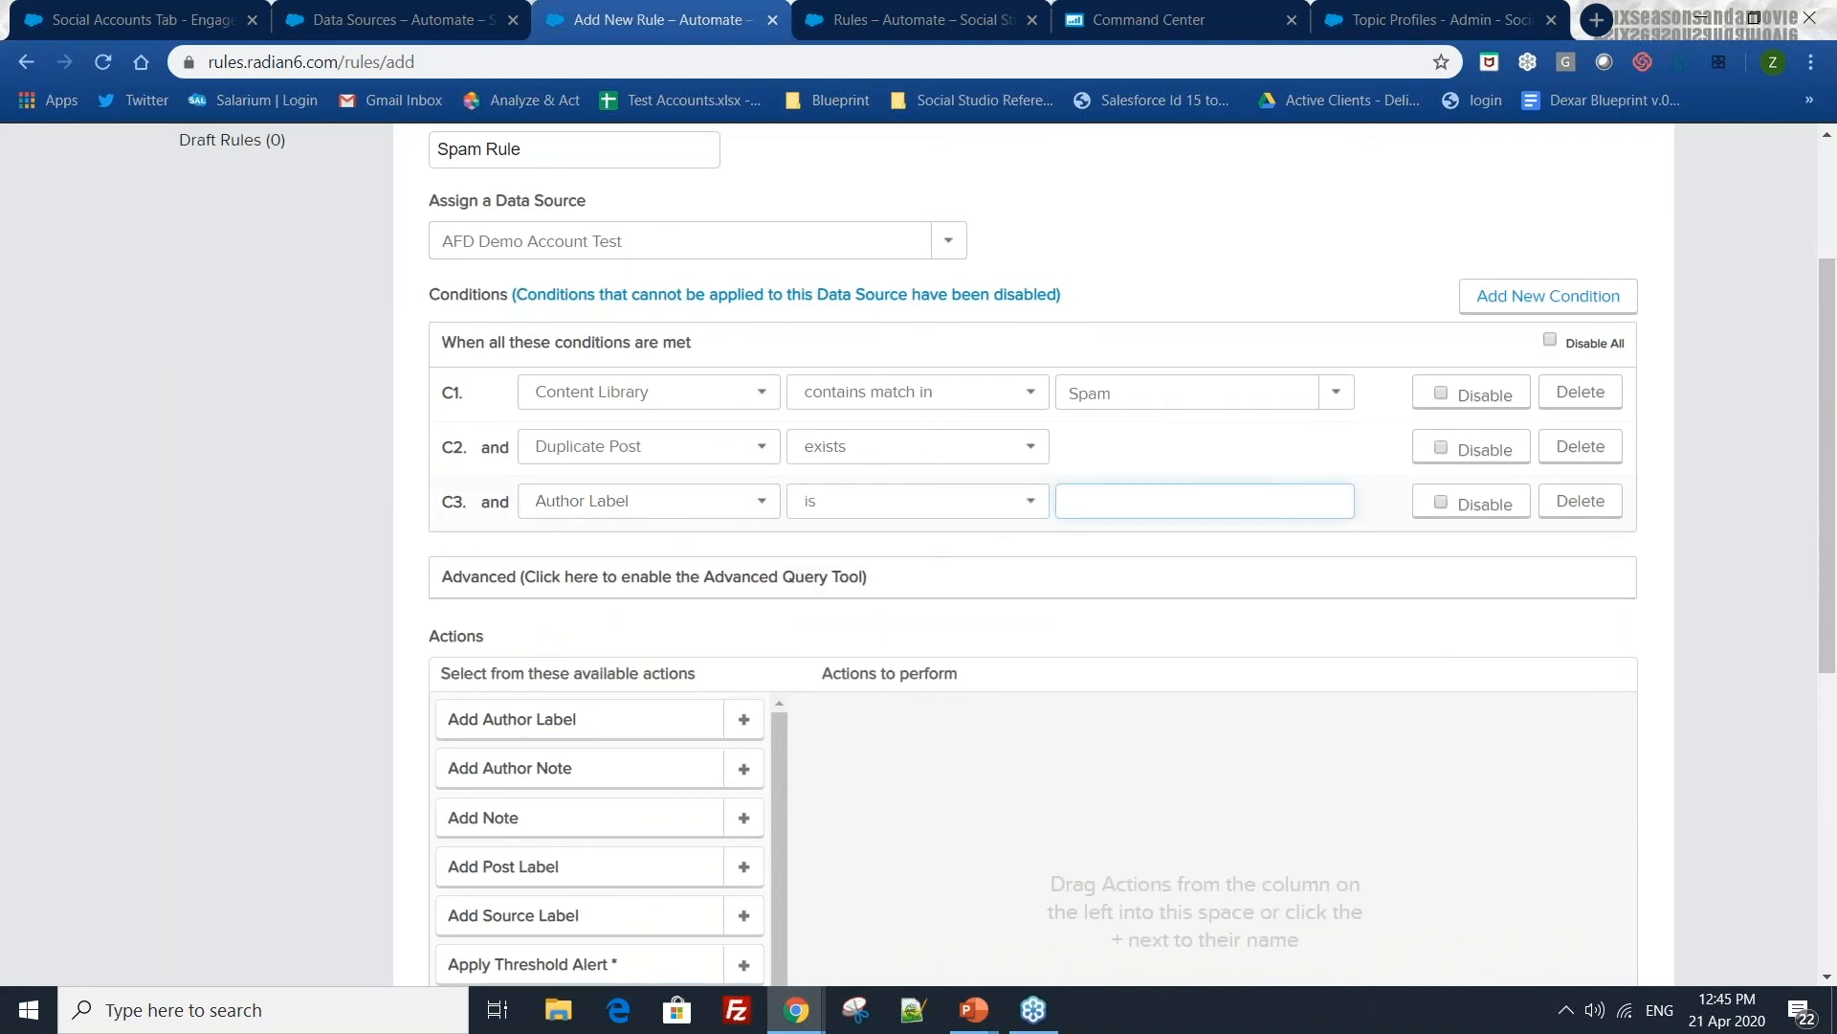
text(Spammer)
- Enable the Advanced Query Tool and change the condition logic to C1 or C2 or C3
click(833, 588)
double_click(535, 624)
text(or C3)
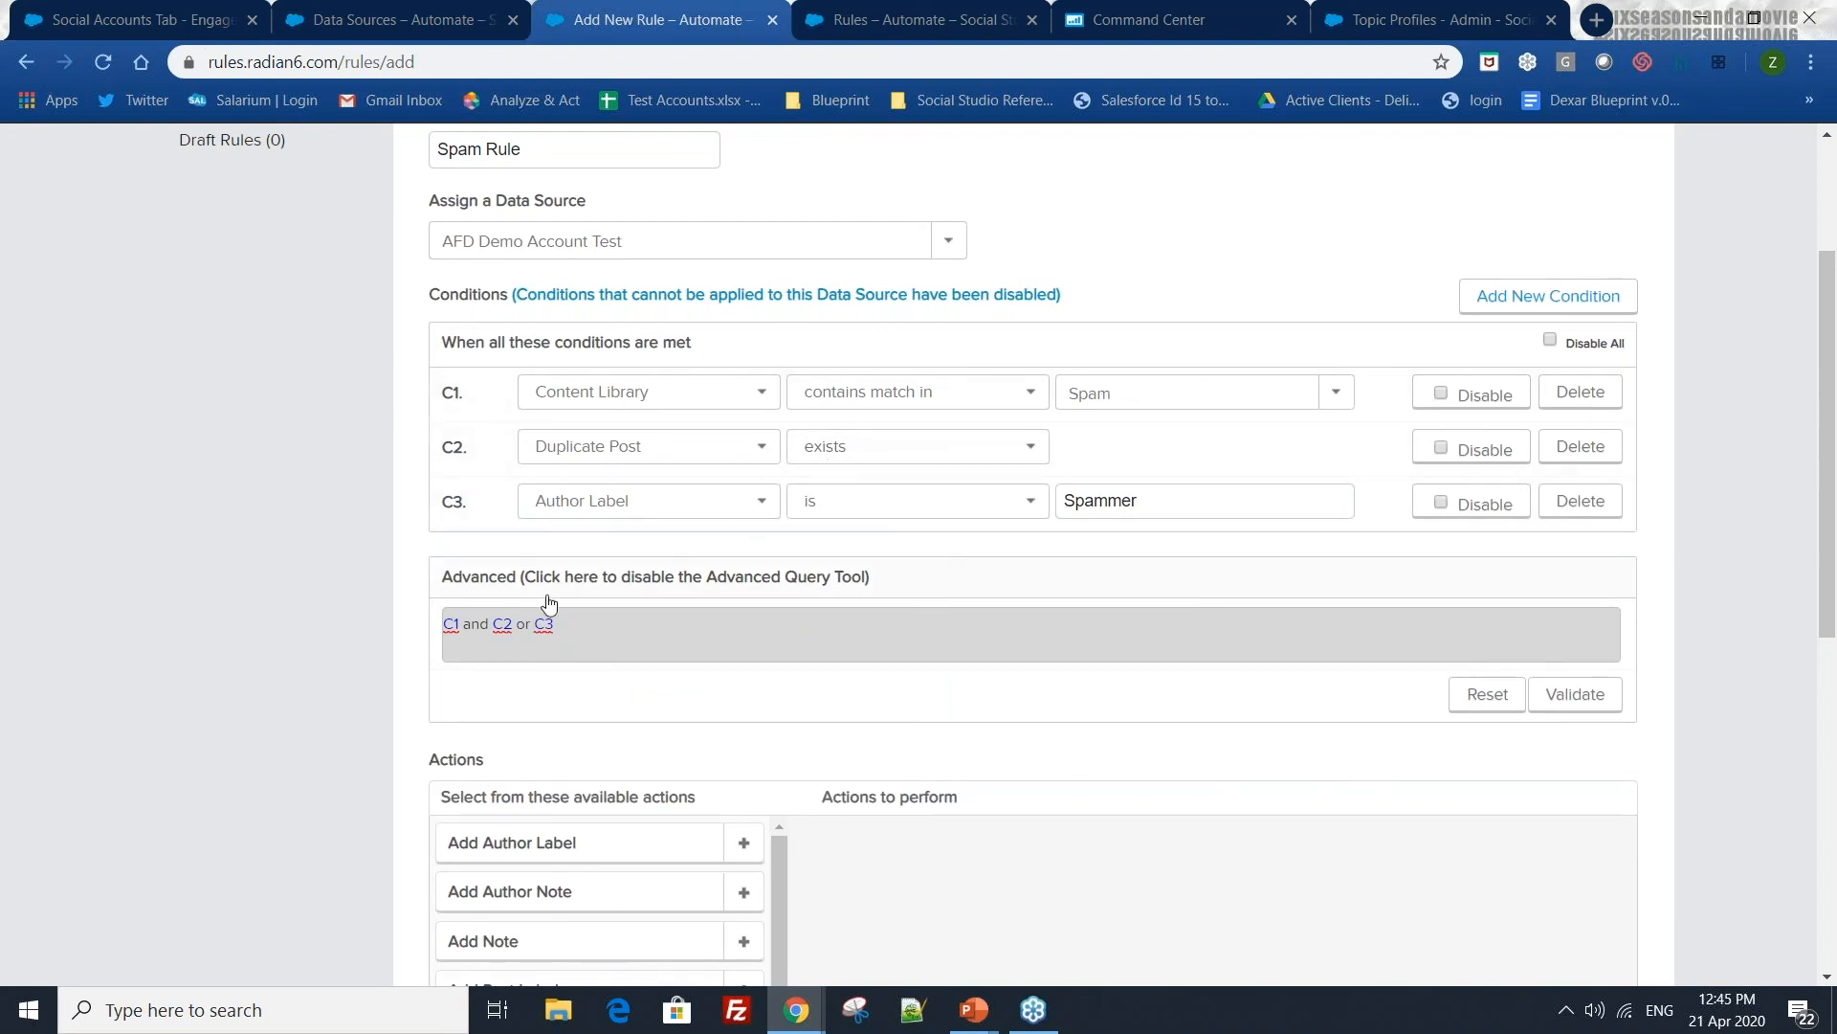
double_click(488, 624)
text(or)
- Add the Set Spam Status action to the rule and set it to Is Spam
scroll(719, 904, down, 3)
scroll(1059, 881, down, 1)
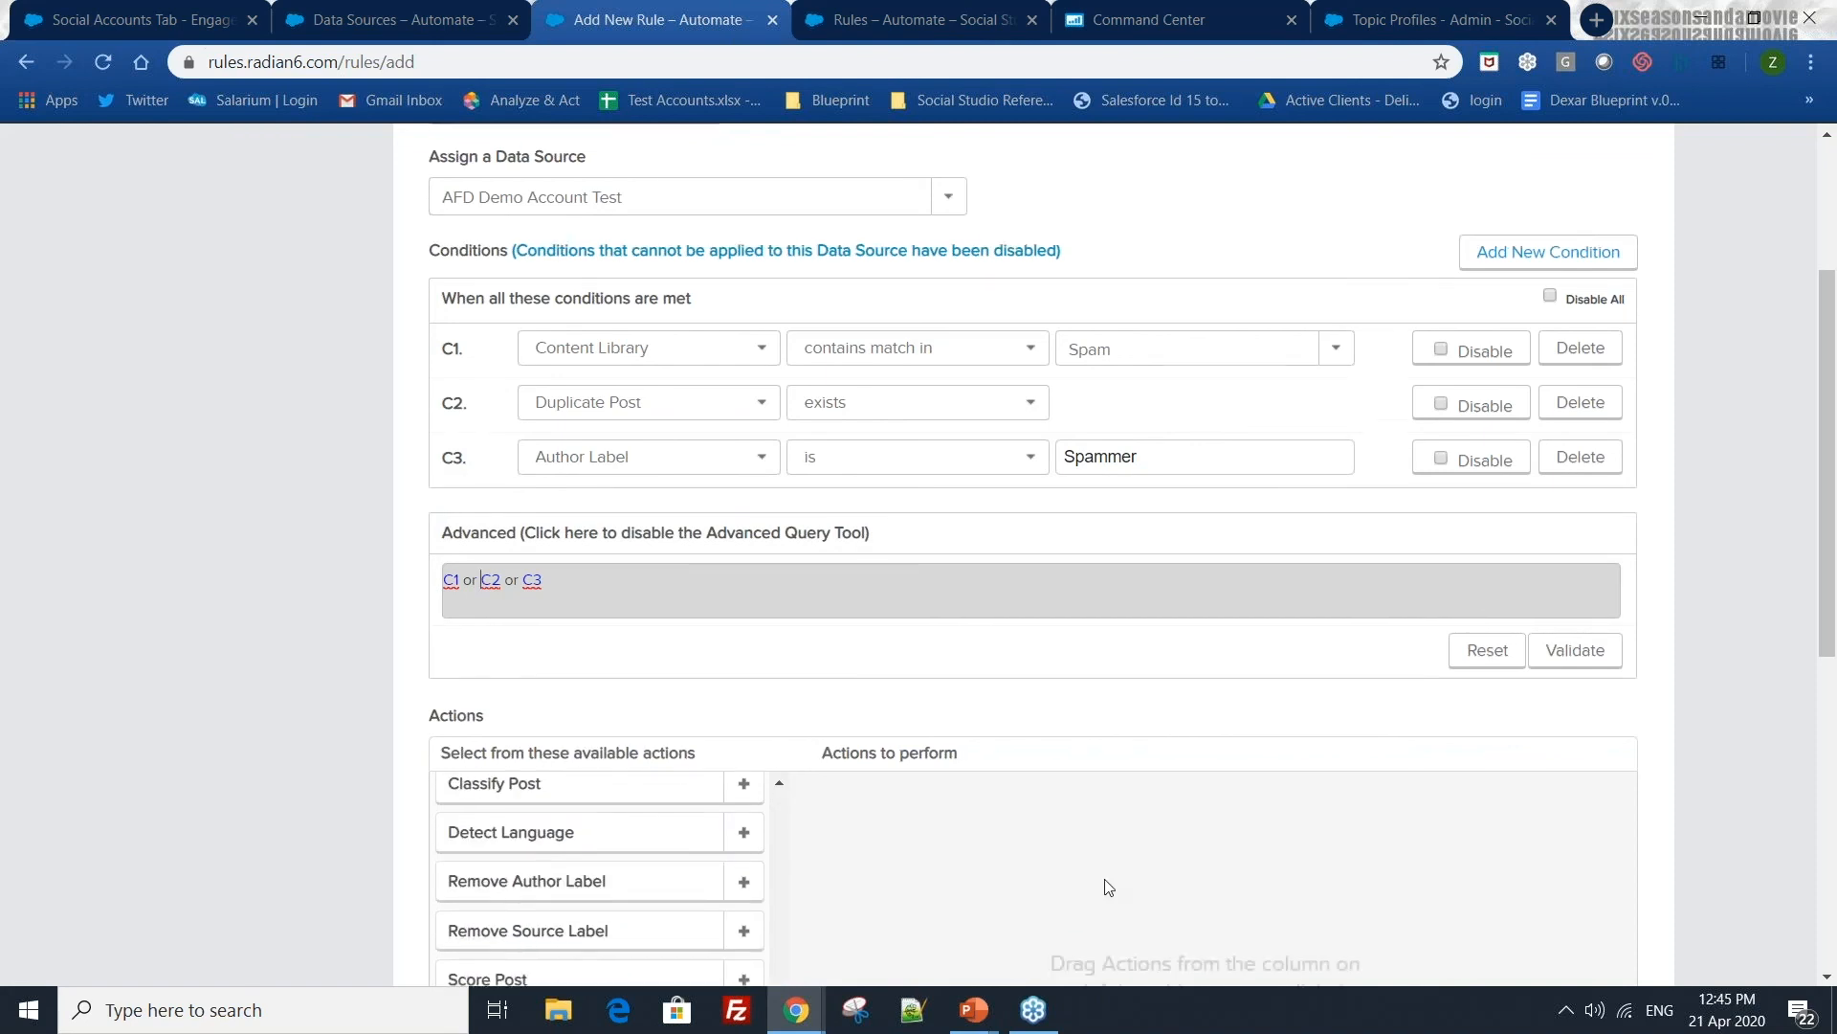
scroll(1108, 887, down, 7)
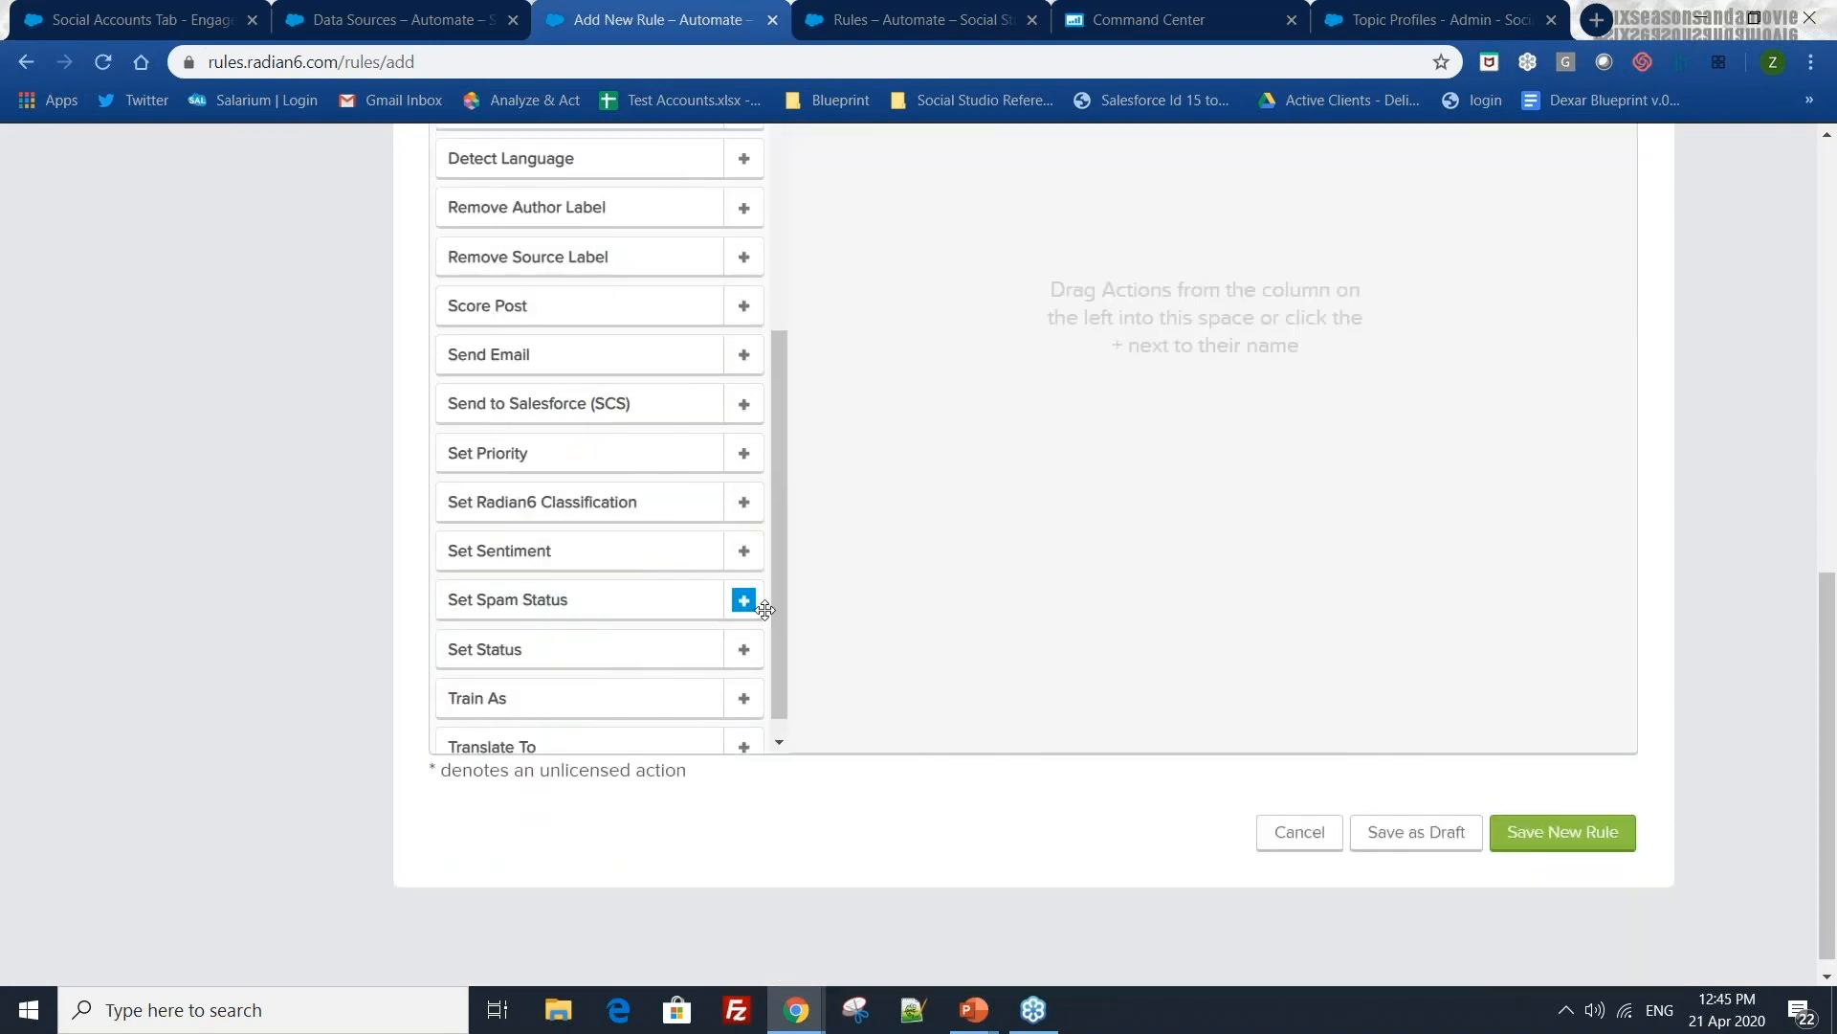
click(744, 600)
scroll(919, 644, up, 5)
click(1013, 652)
click(947, 726)
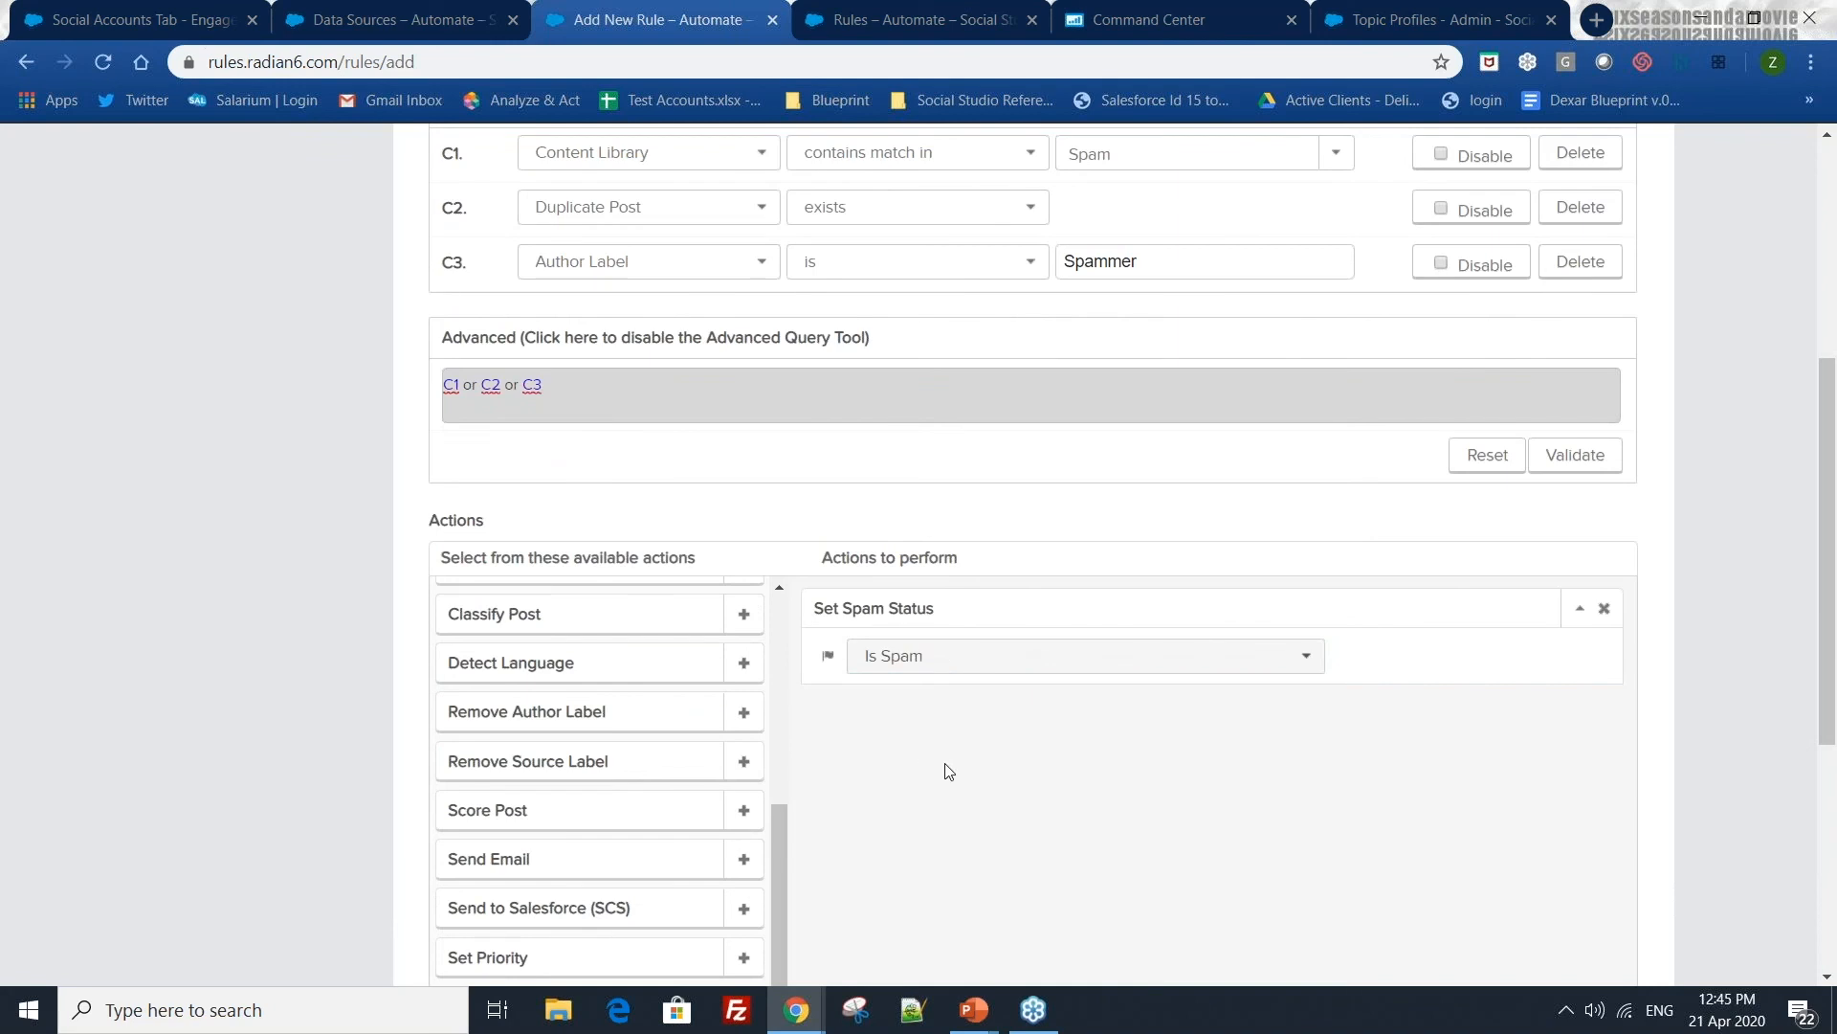
- Delete the Author Label condition C3 and add an Add Author Label action with the label Spammer
scroll(549, 796, up, 3)
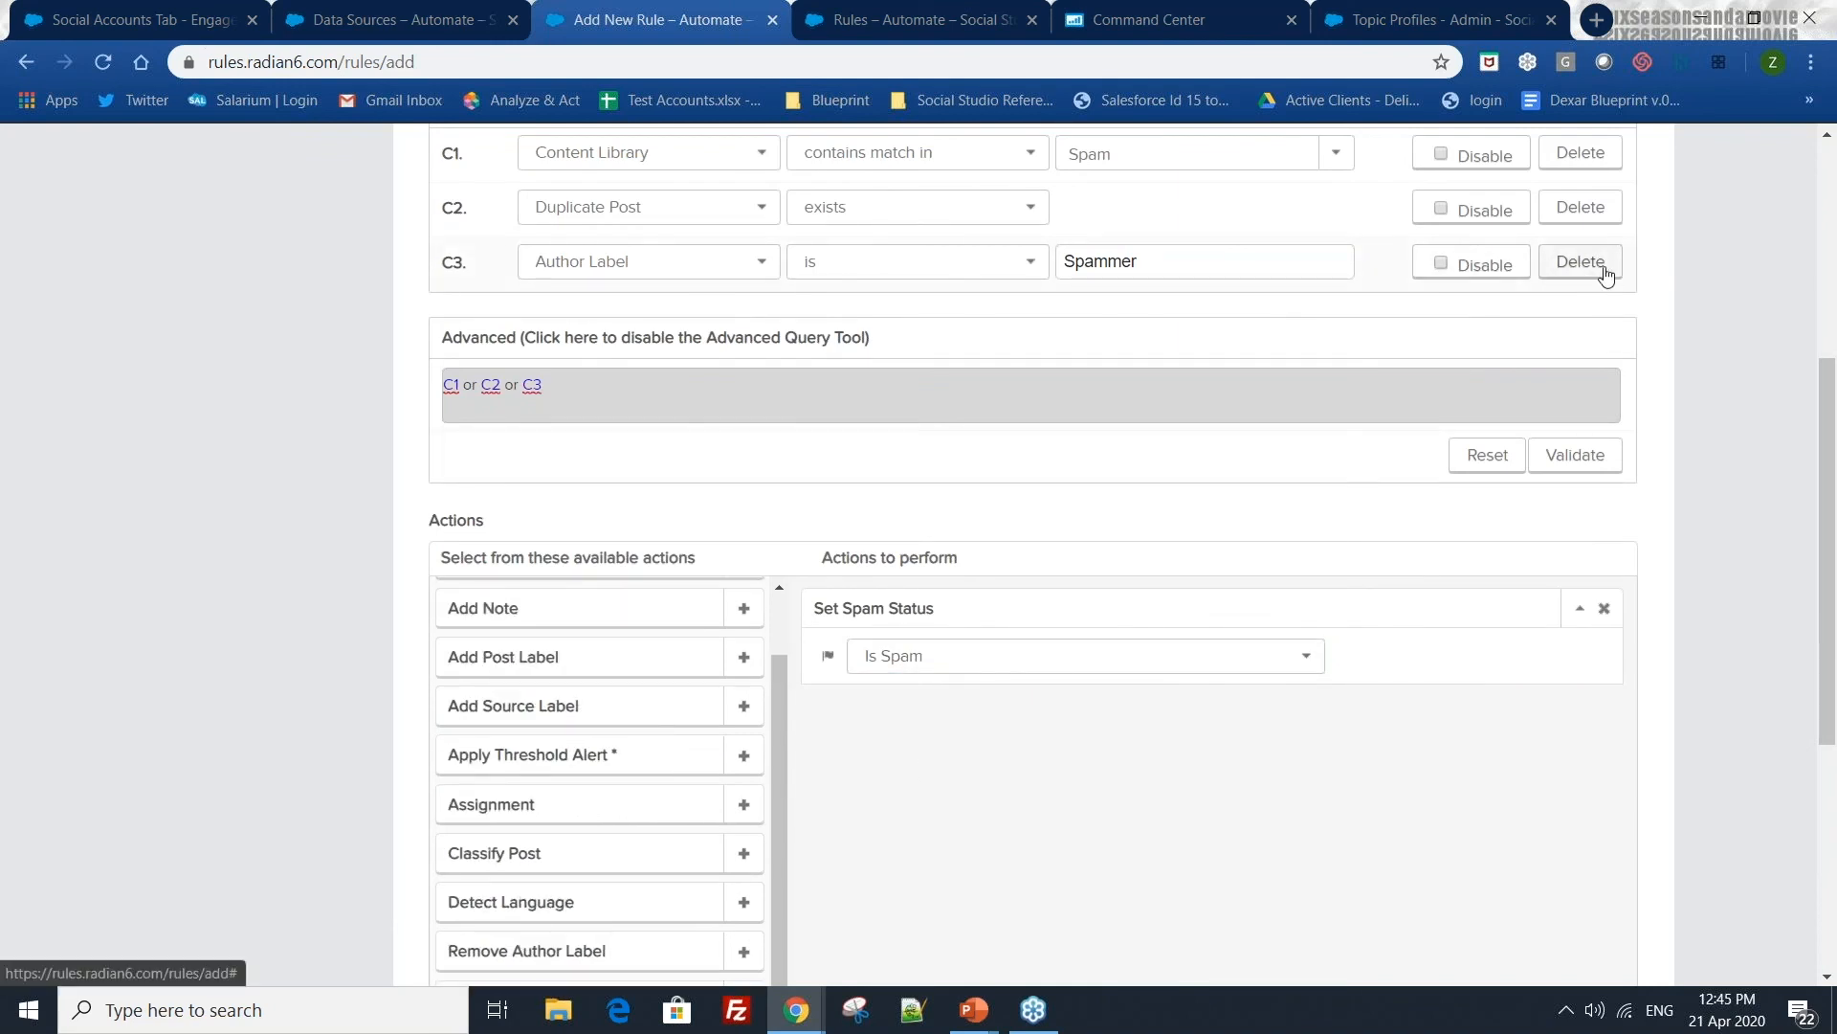
click(1606, 275)
scroll(1038, 837, down, 3)
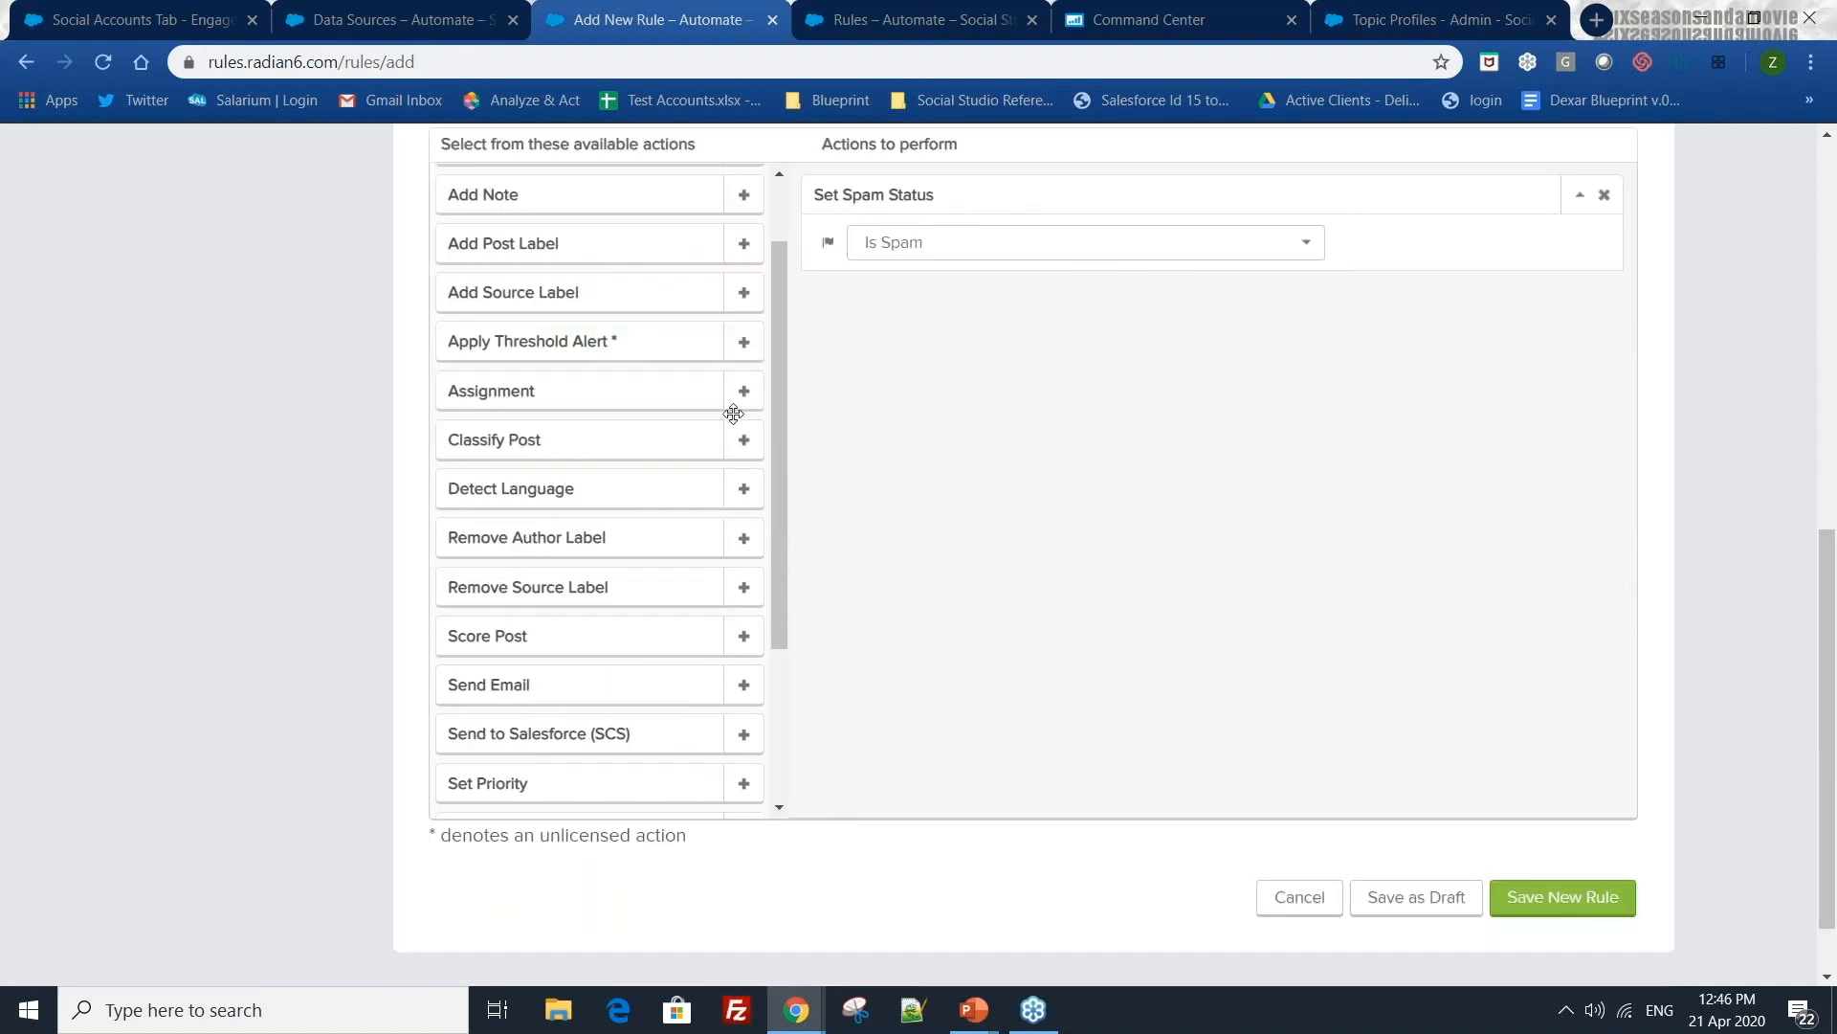
scroll(707, 507, down, 2)
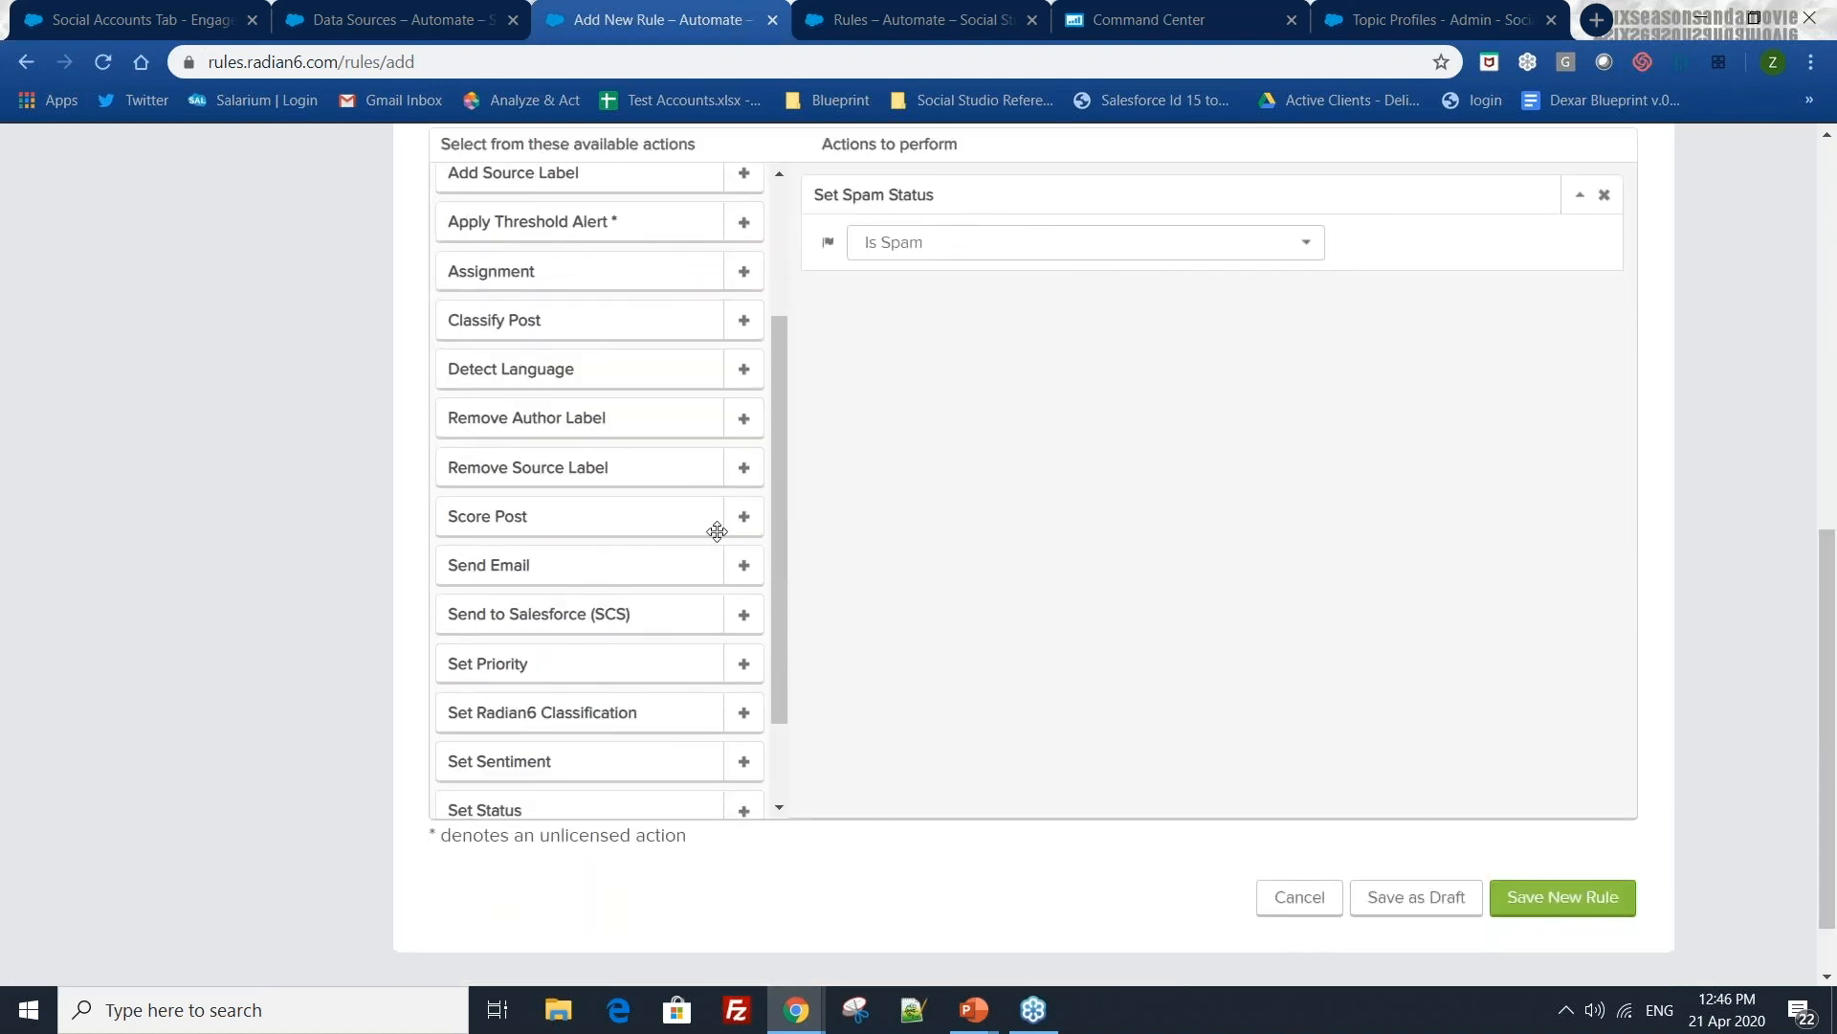
scroll(717, 532, down, 2)
scroll(717, 491, up, 5)
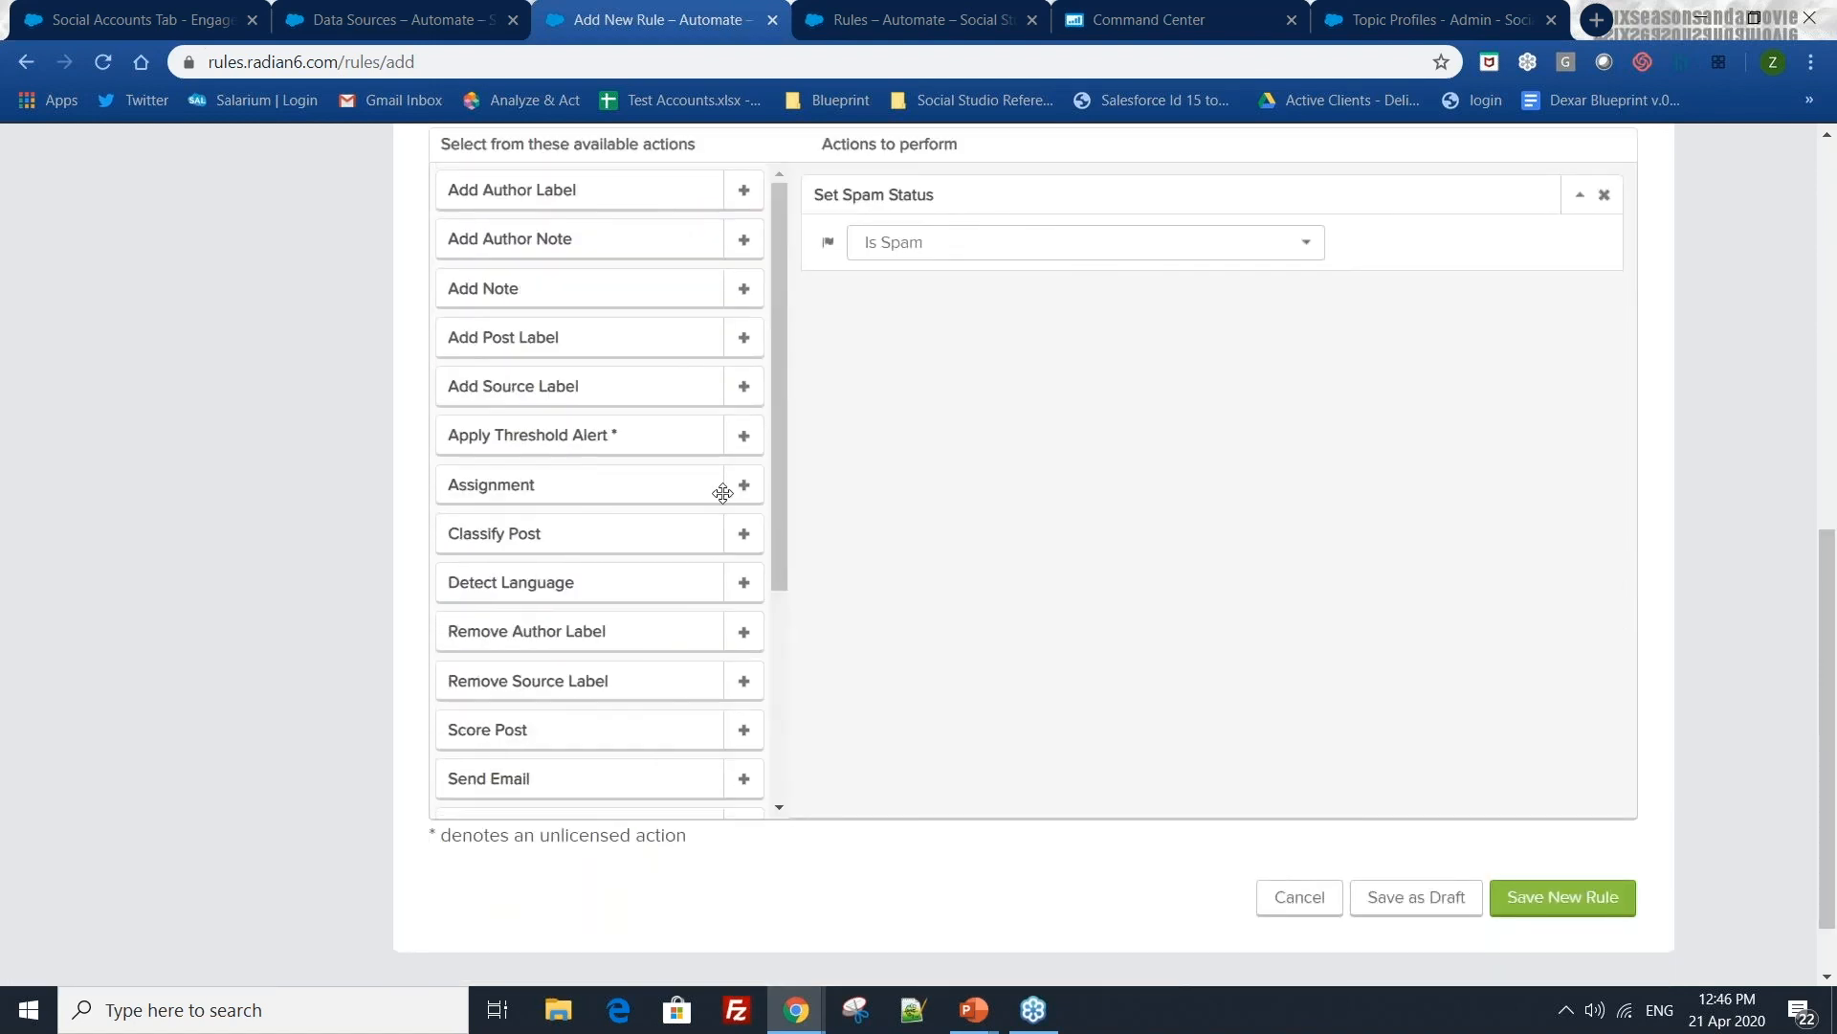
scroll(738, 422, up, 2)
click(743, 429)
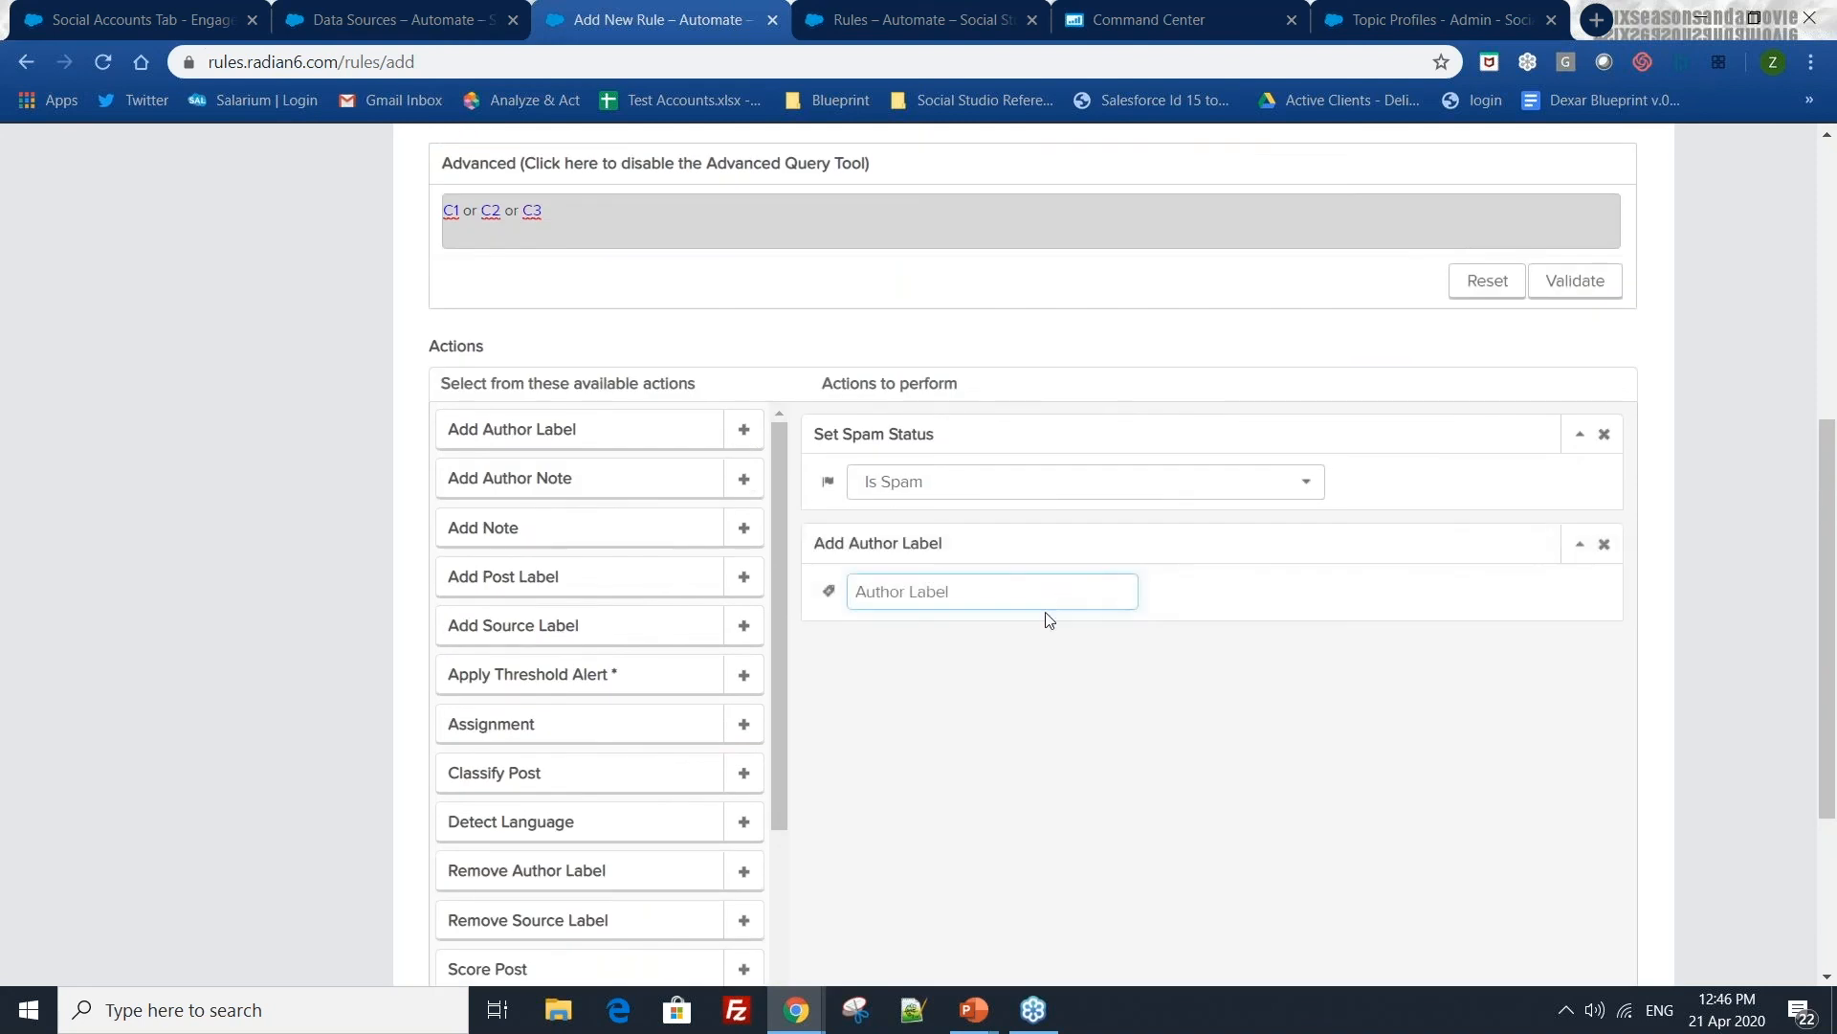
text(Spammer)
click(1002, 684)
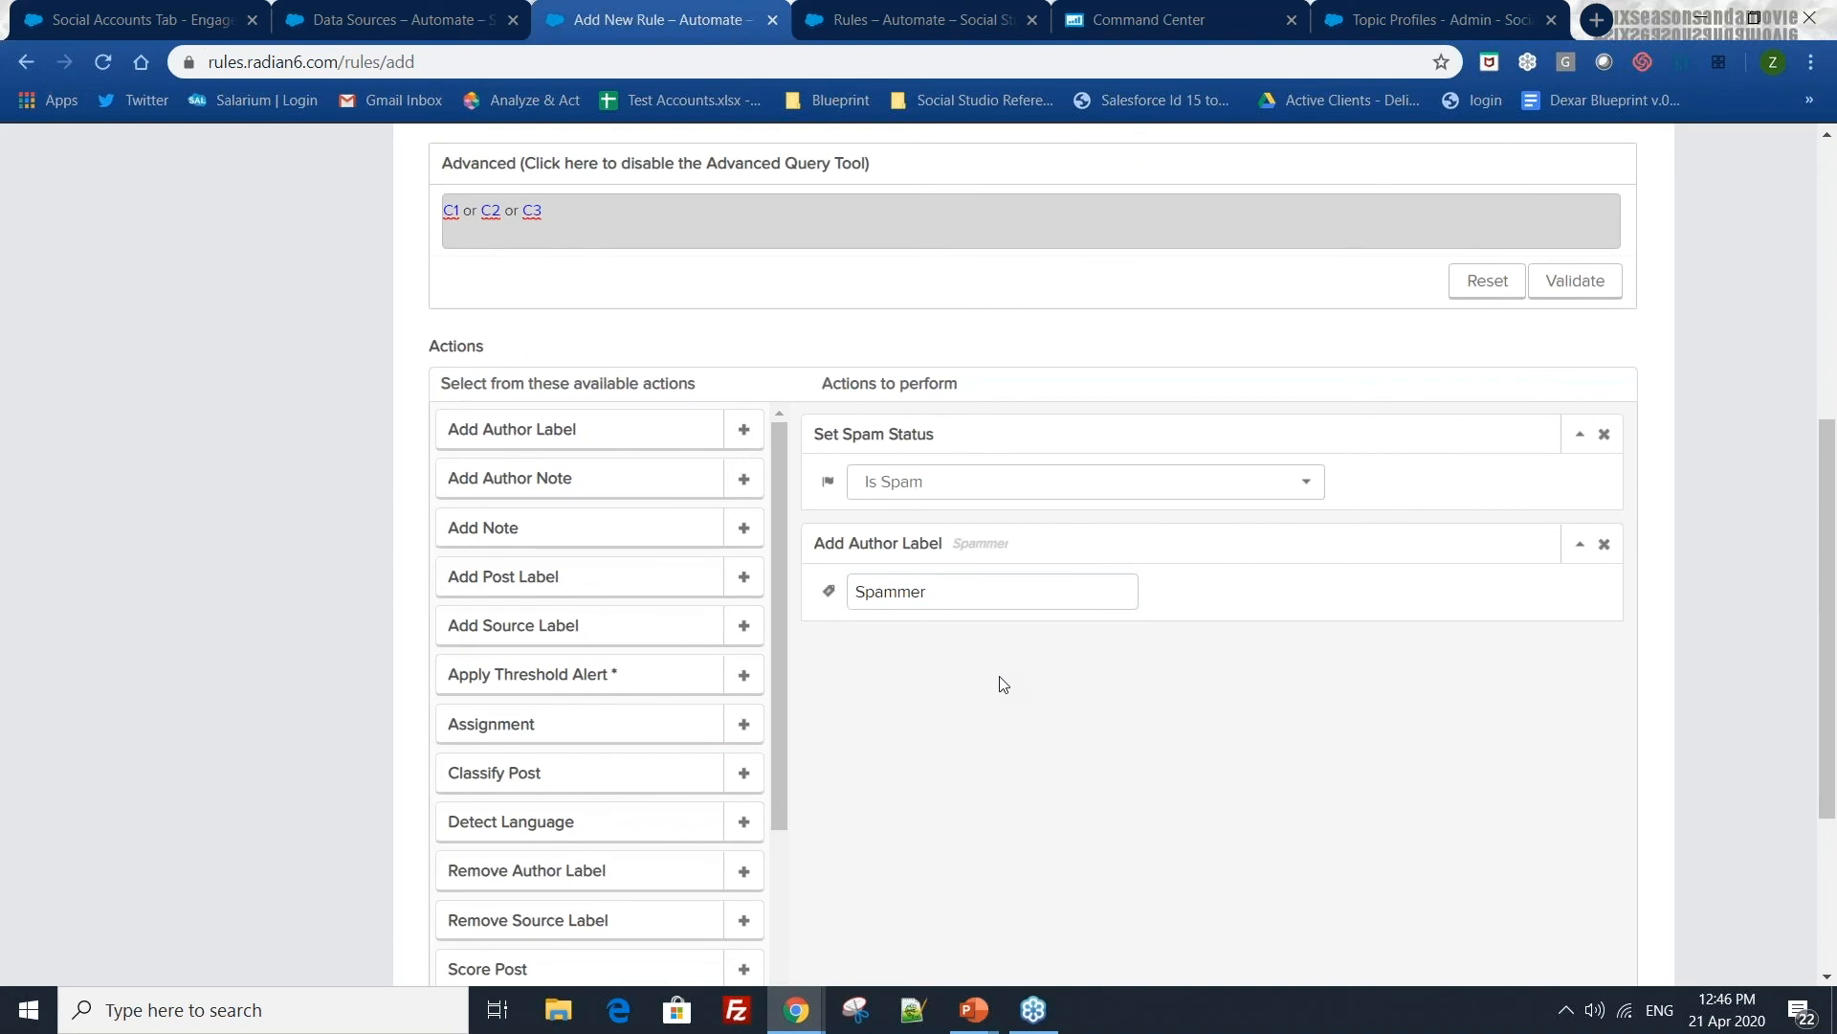
- Consult the Common Use Cases slide in PowerPoint, then return to the new rule in Chrome and rename it Crisis Posts
scroll(1002, 684, up, 5)
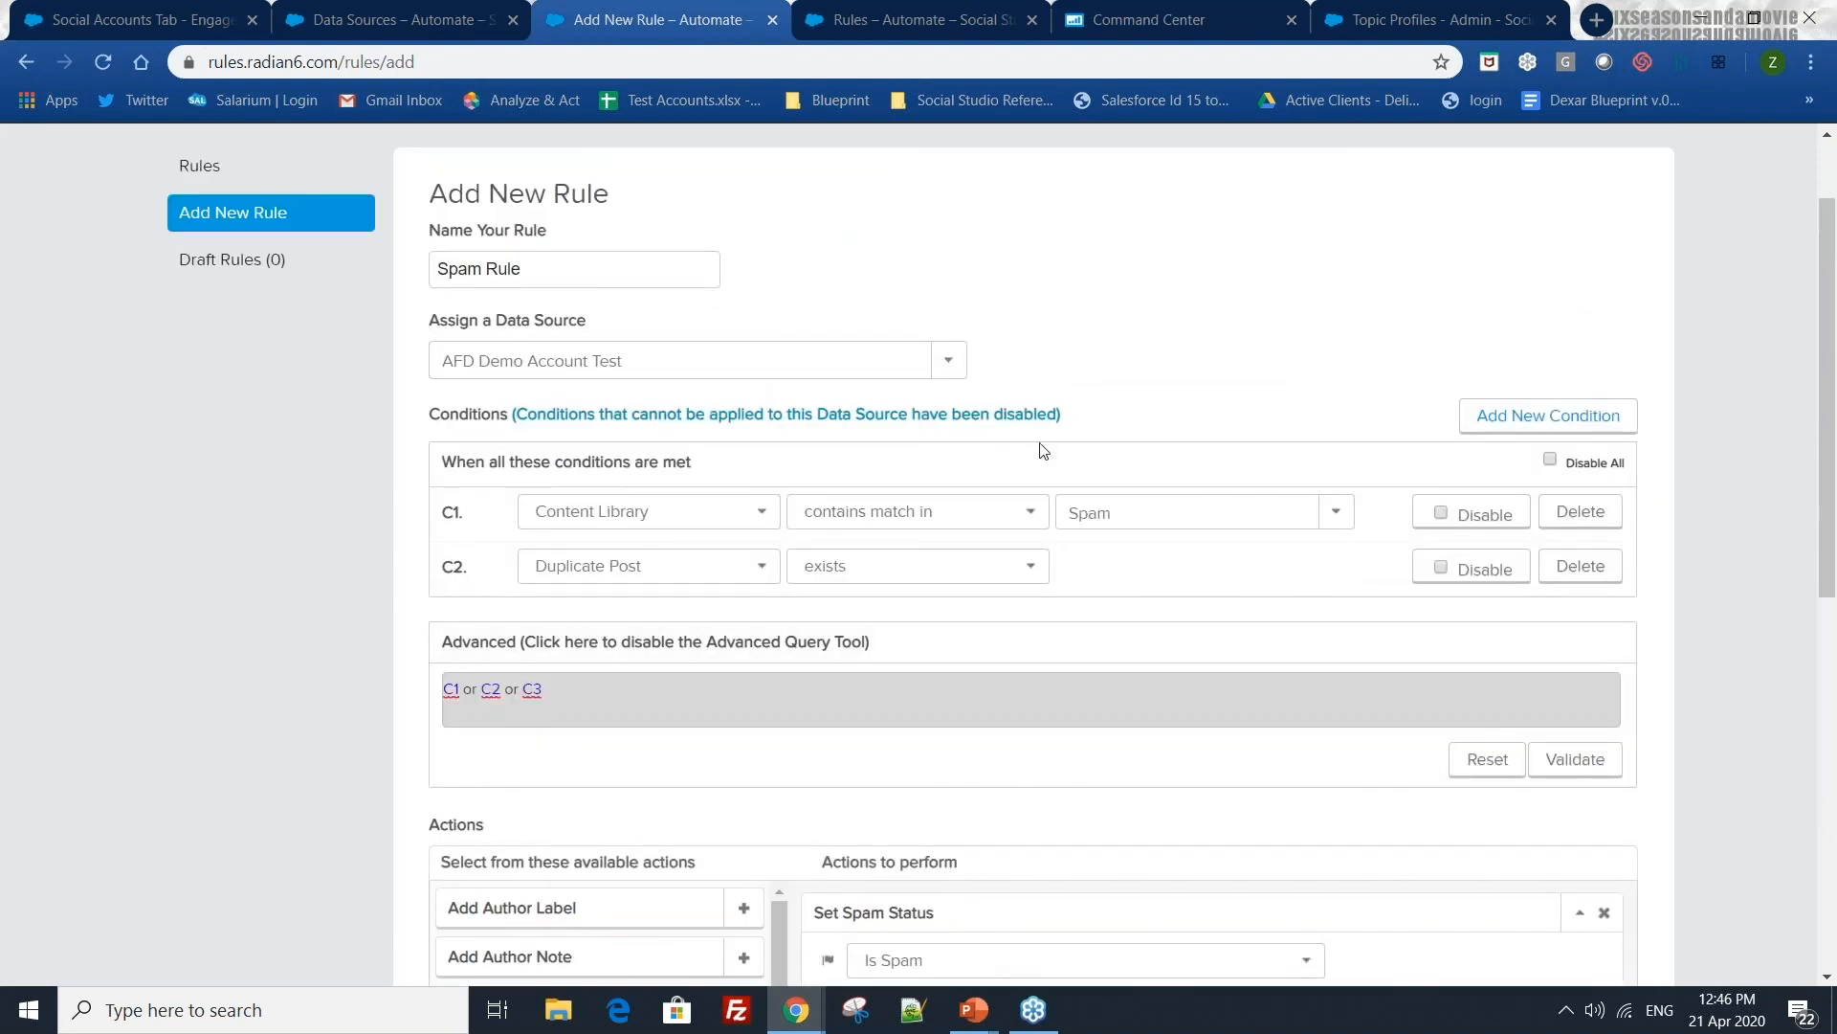
key(alt+Tab)
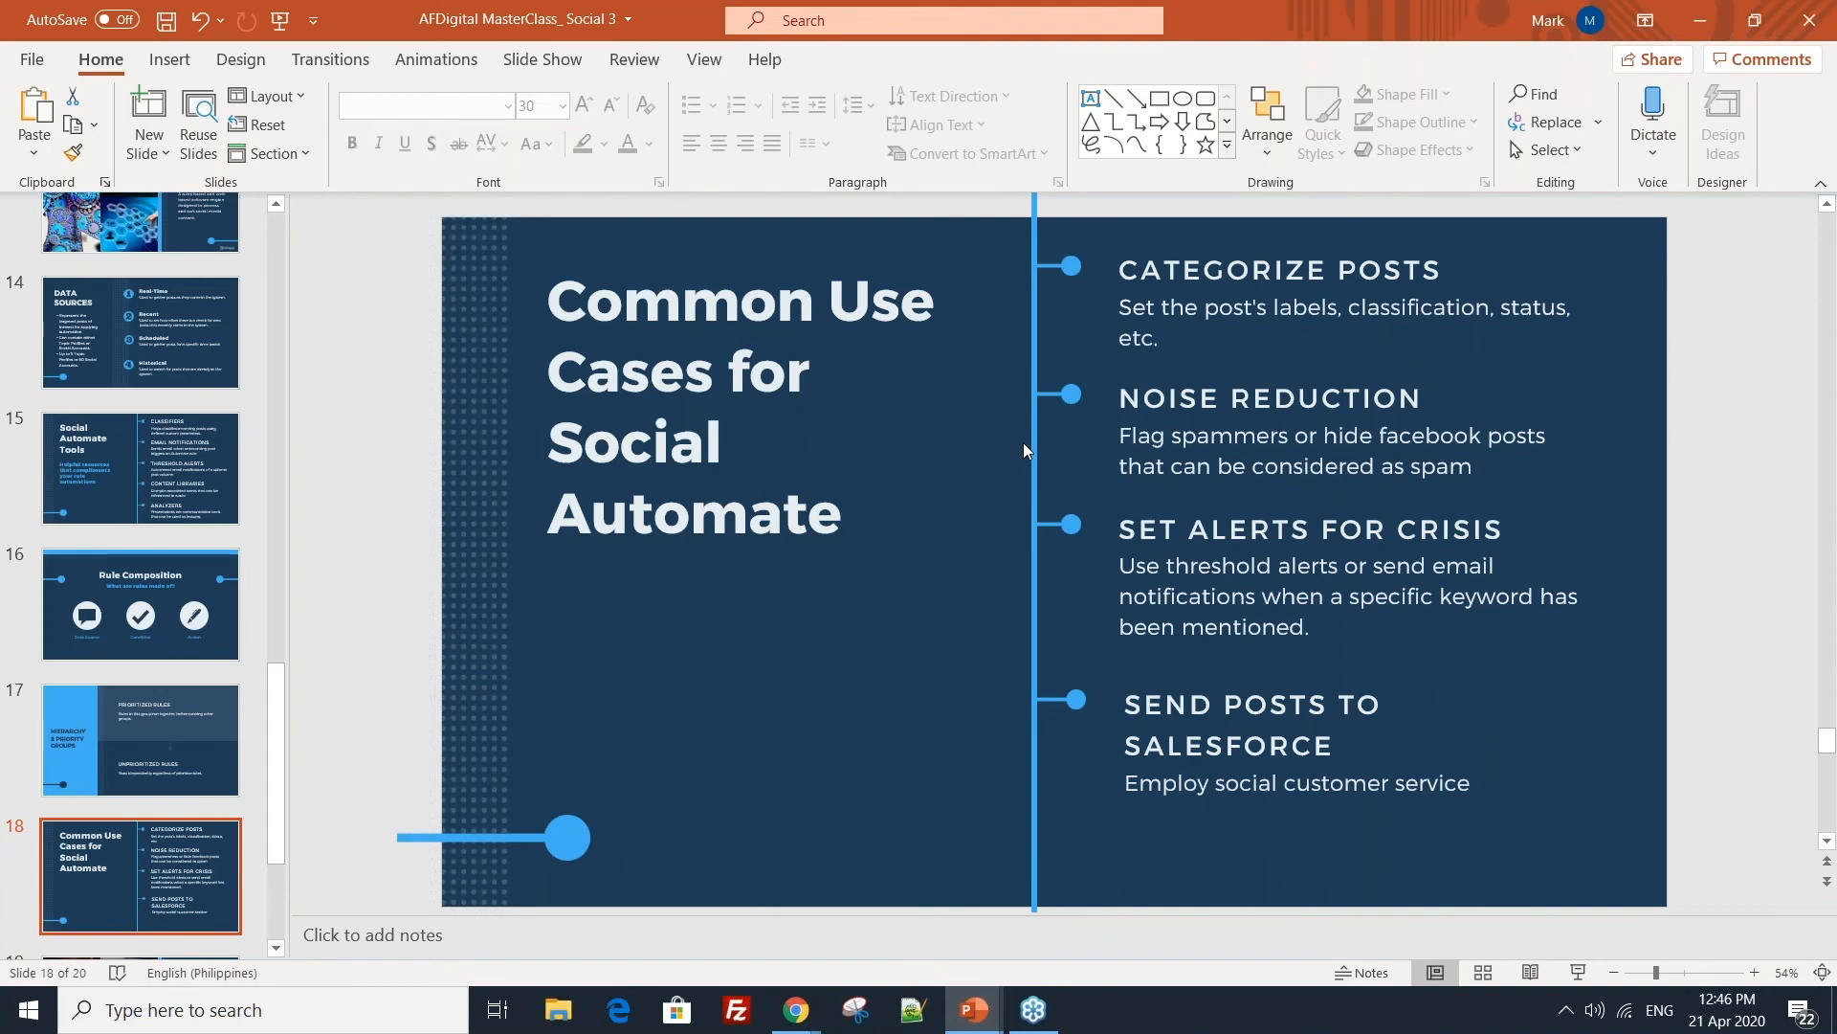
key(alt+Tab)
scroll(657, 468, down, 3)
scroll(657, 468, up, 4)
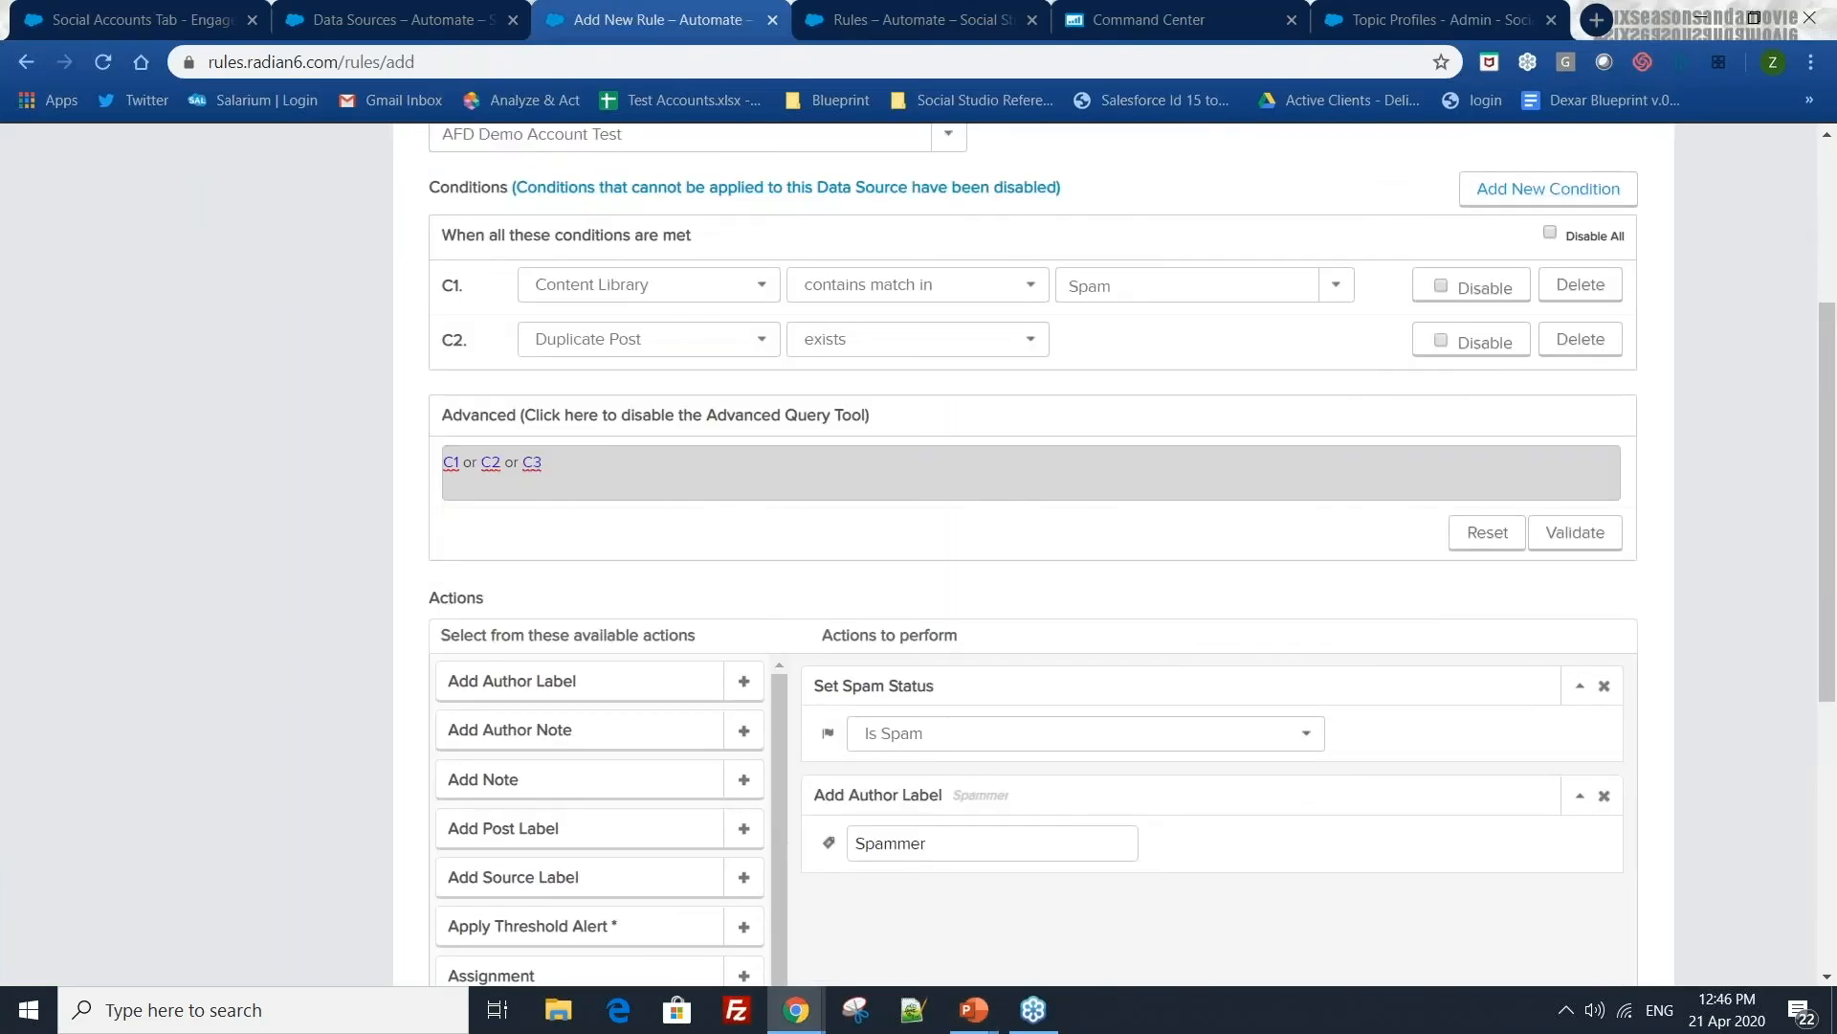
triple_click(516, 381)
text(Crisis Posts)
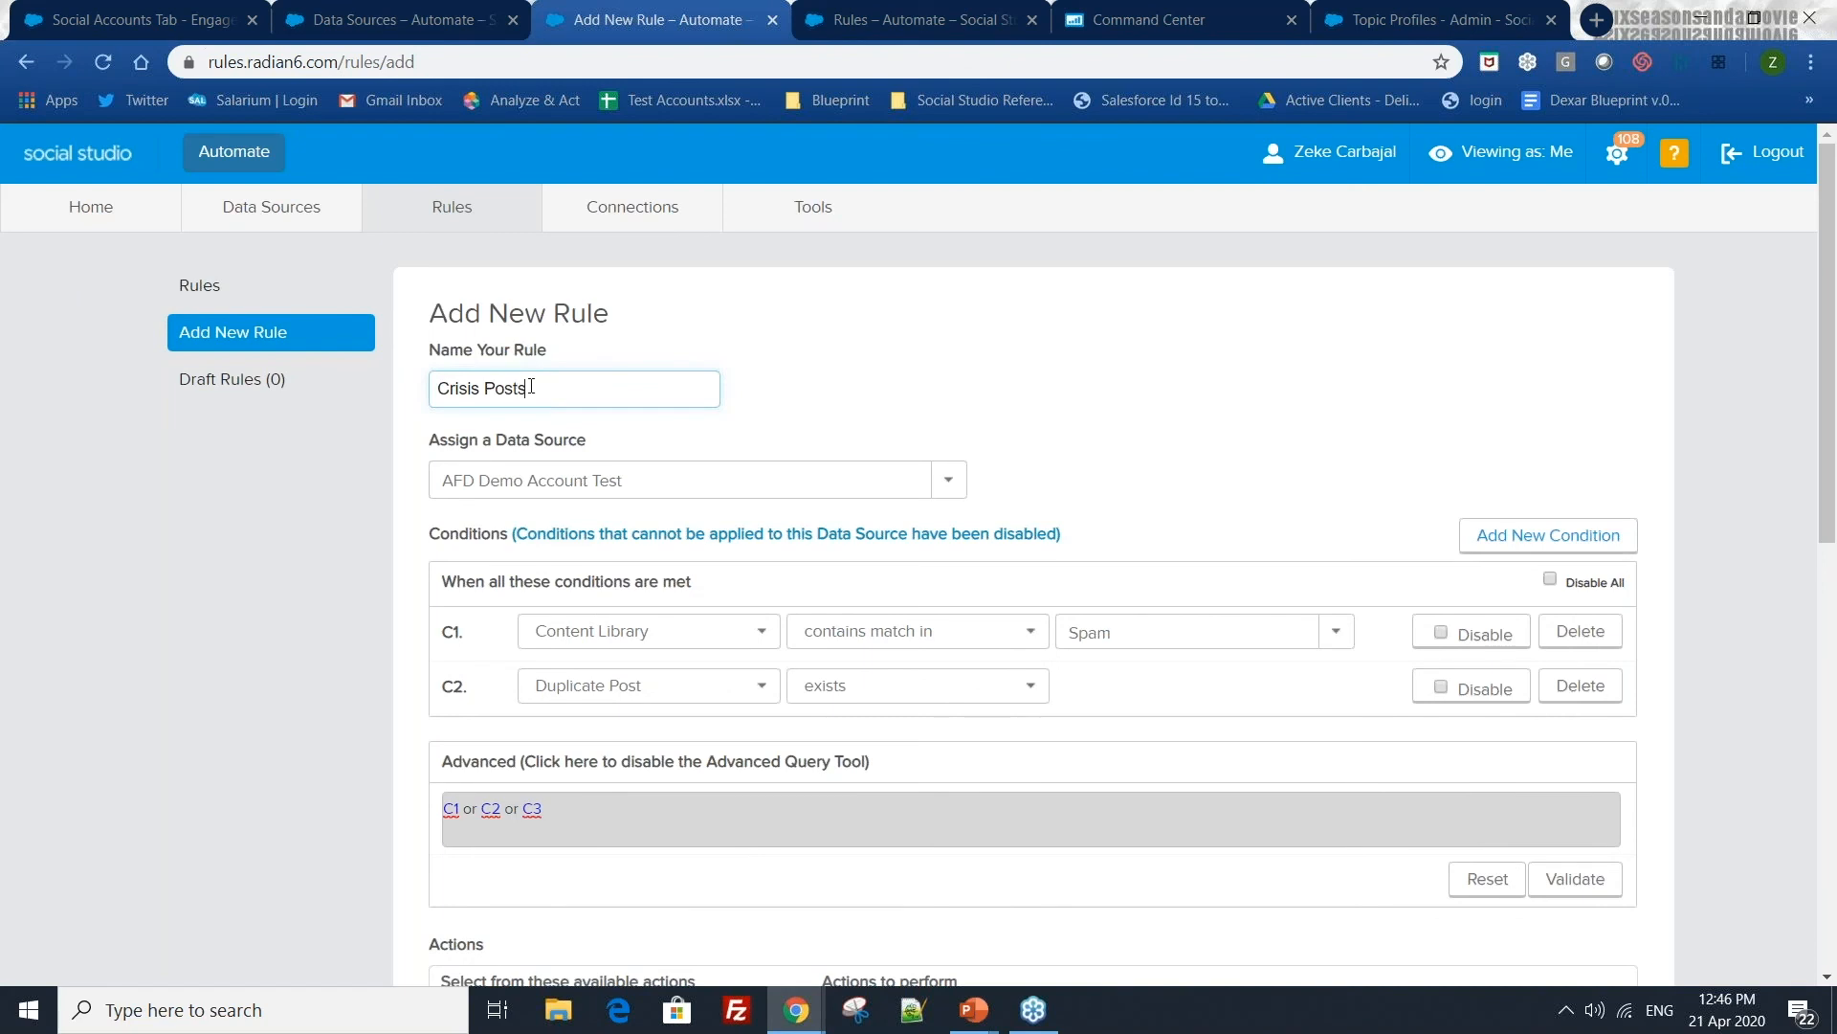
- Delete both existing conditions and add a Content Library condition that contains match in Negative Sentiments
click(1596, 643)
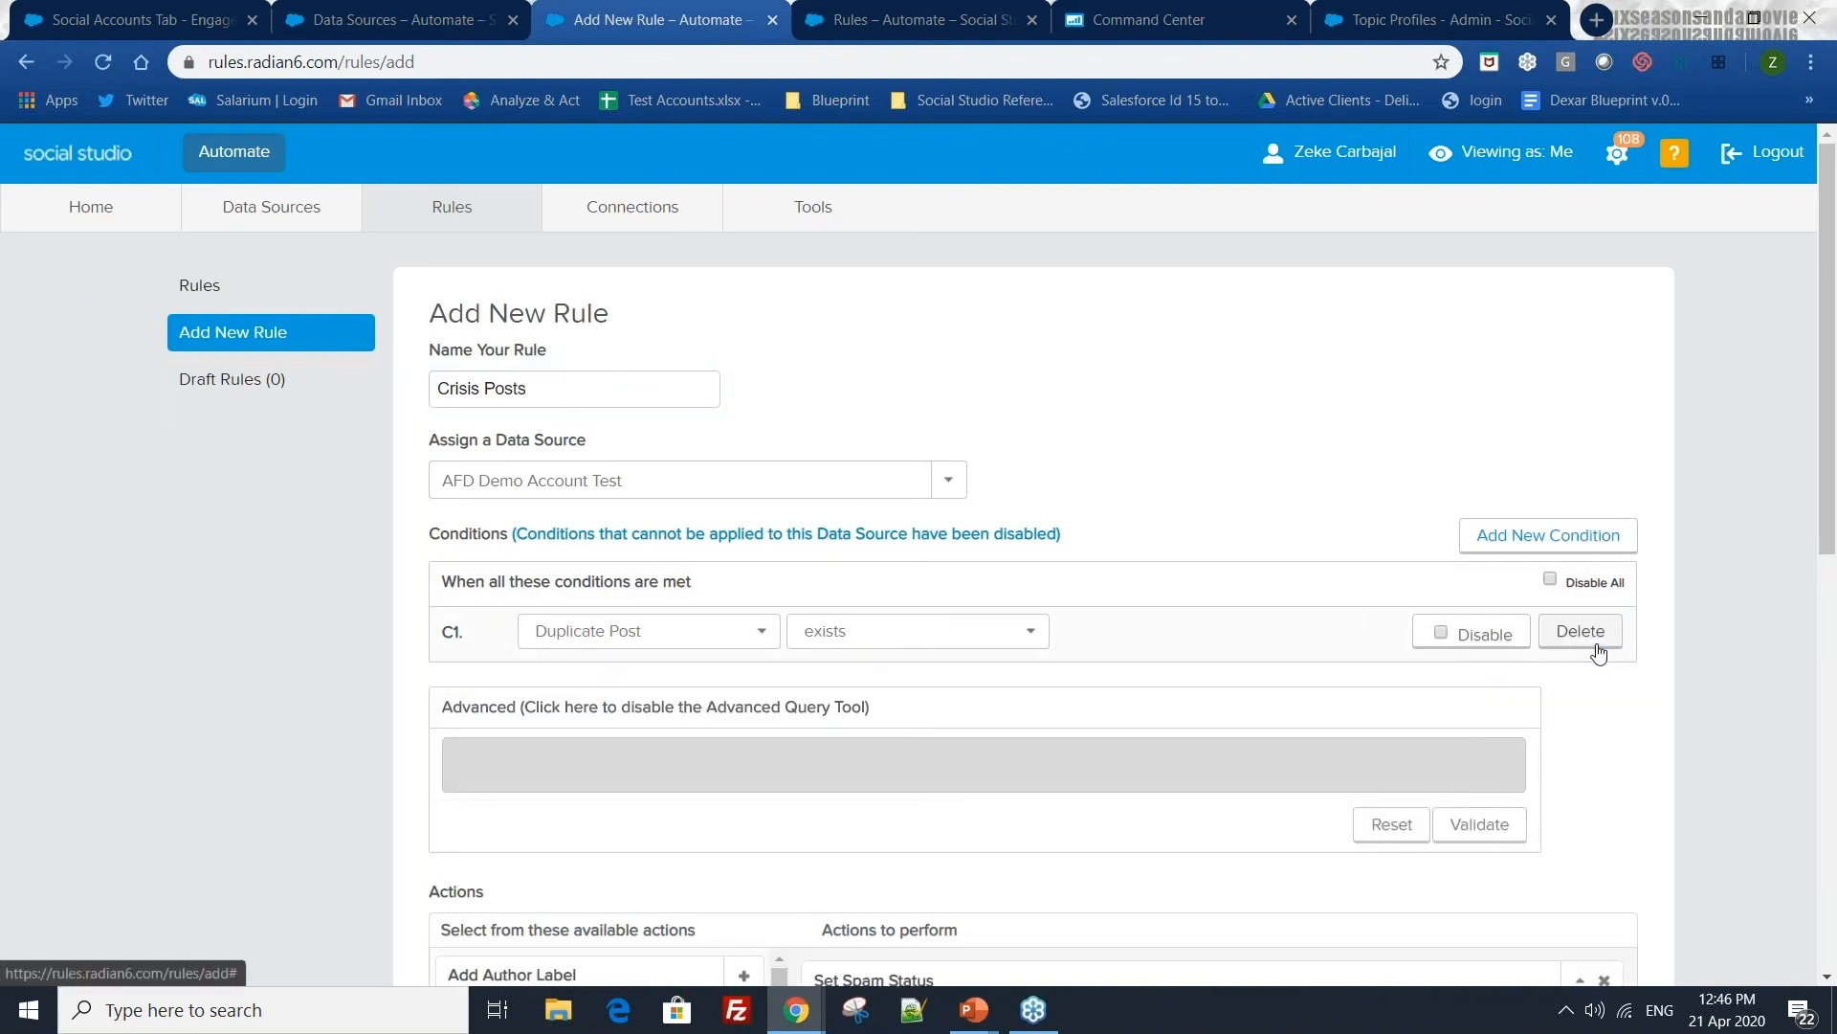
click(1596, 643)
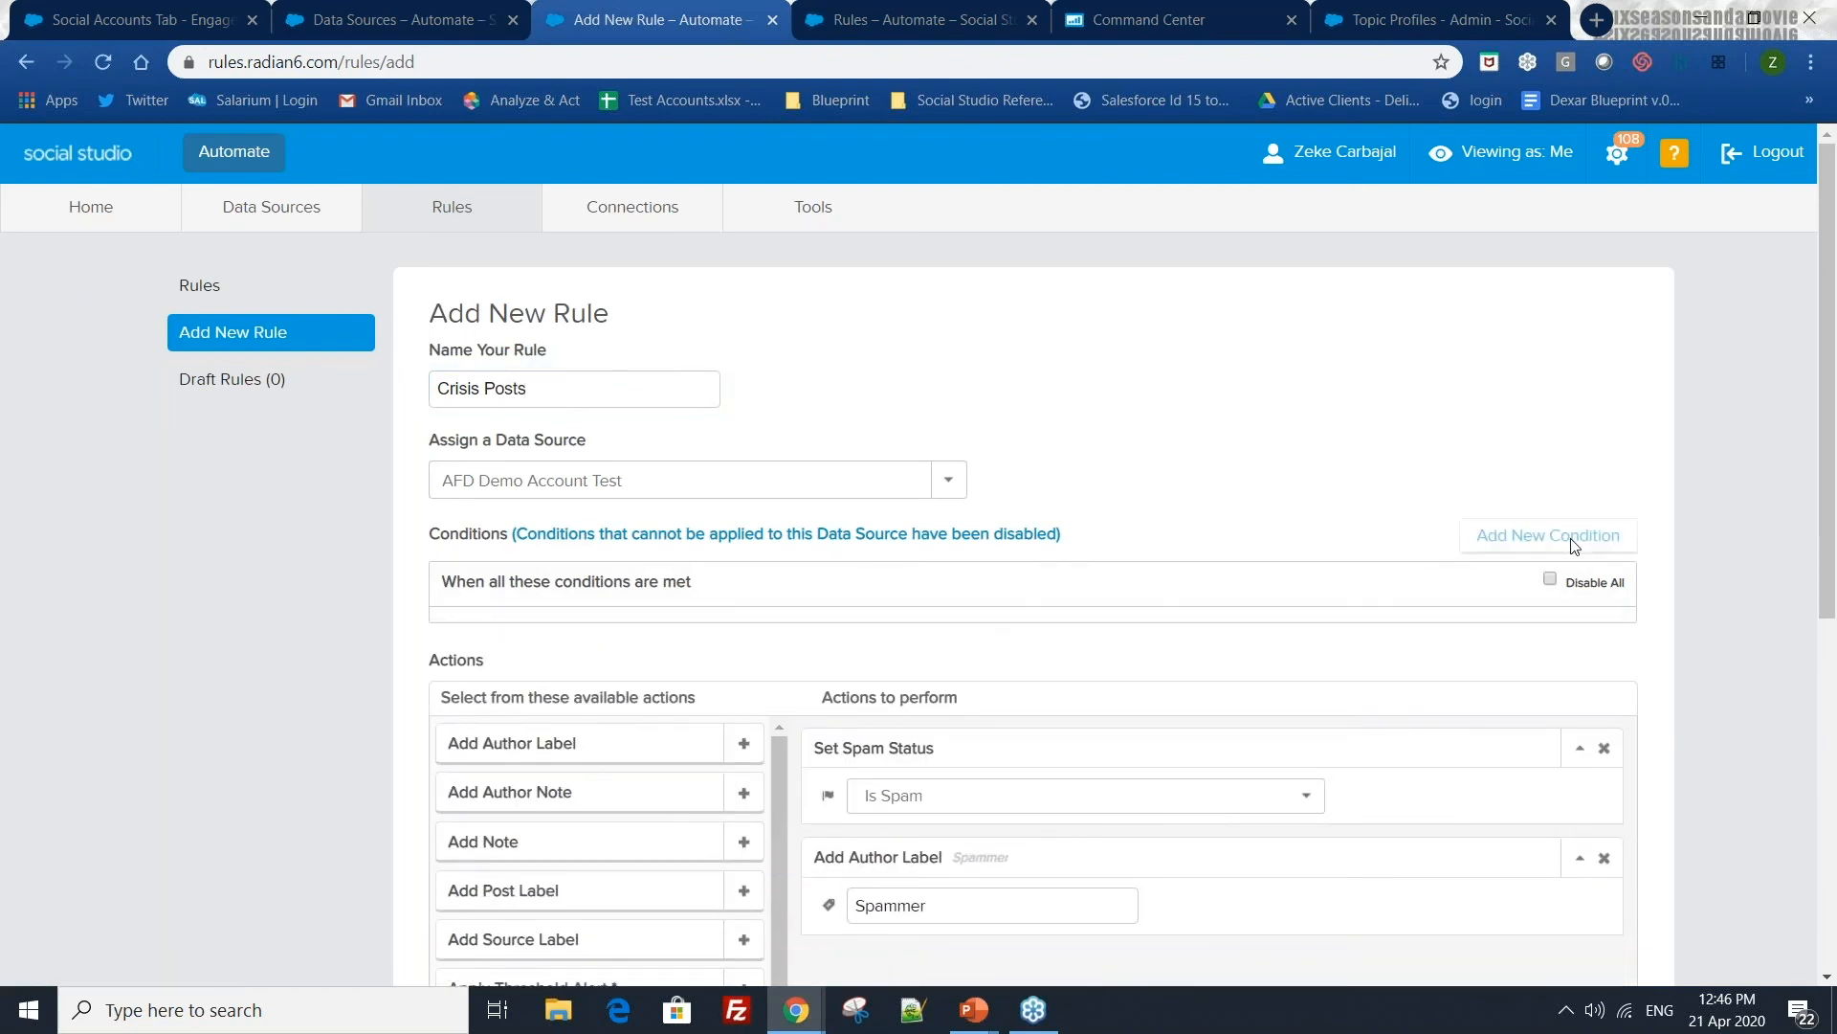
click(1559, 538)
click(742, 639)
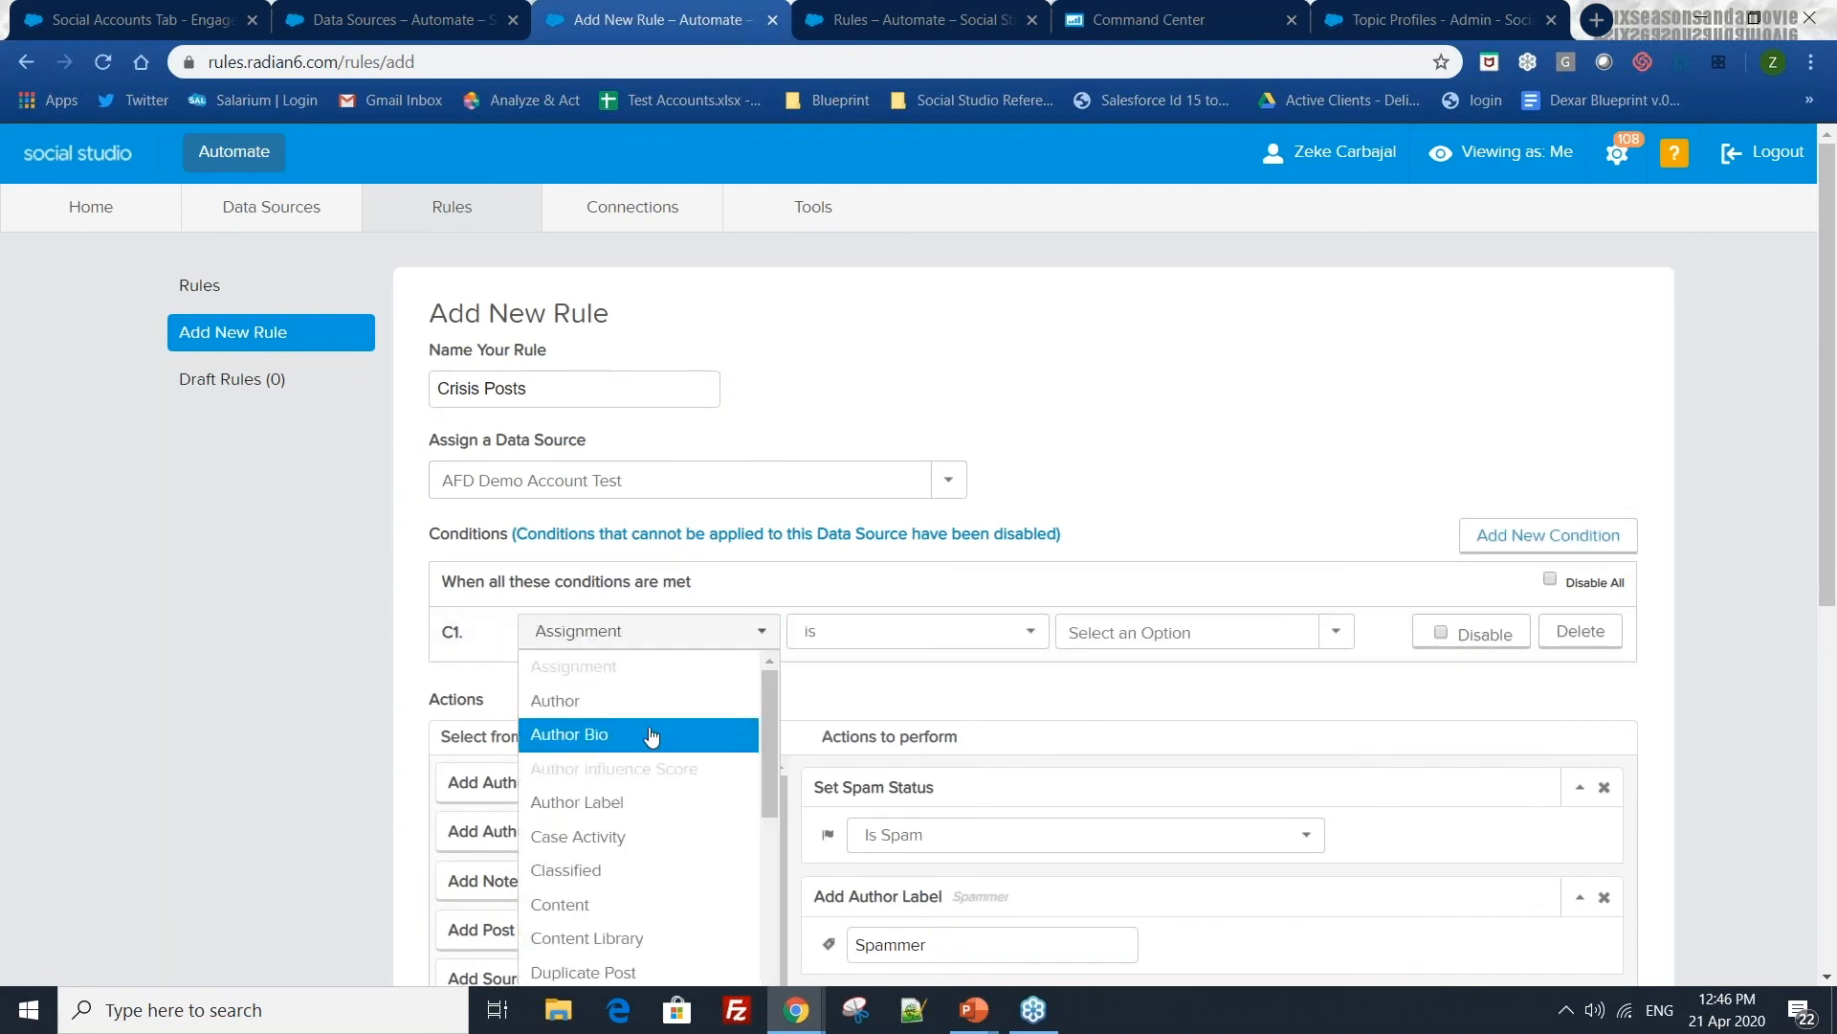
click(641, 937)
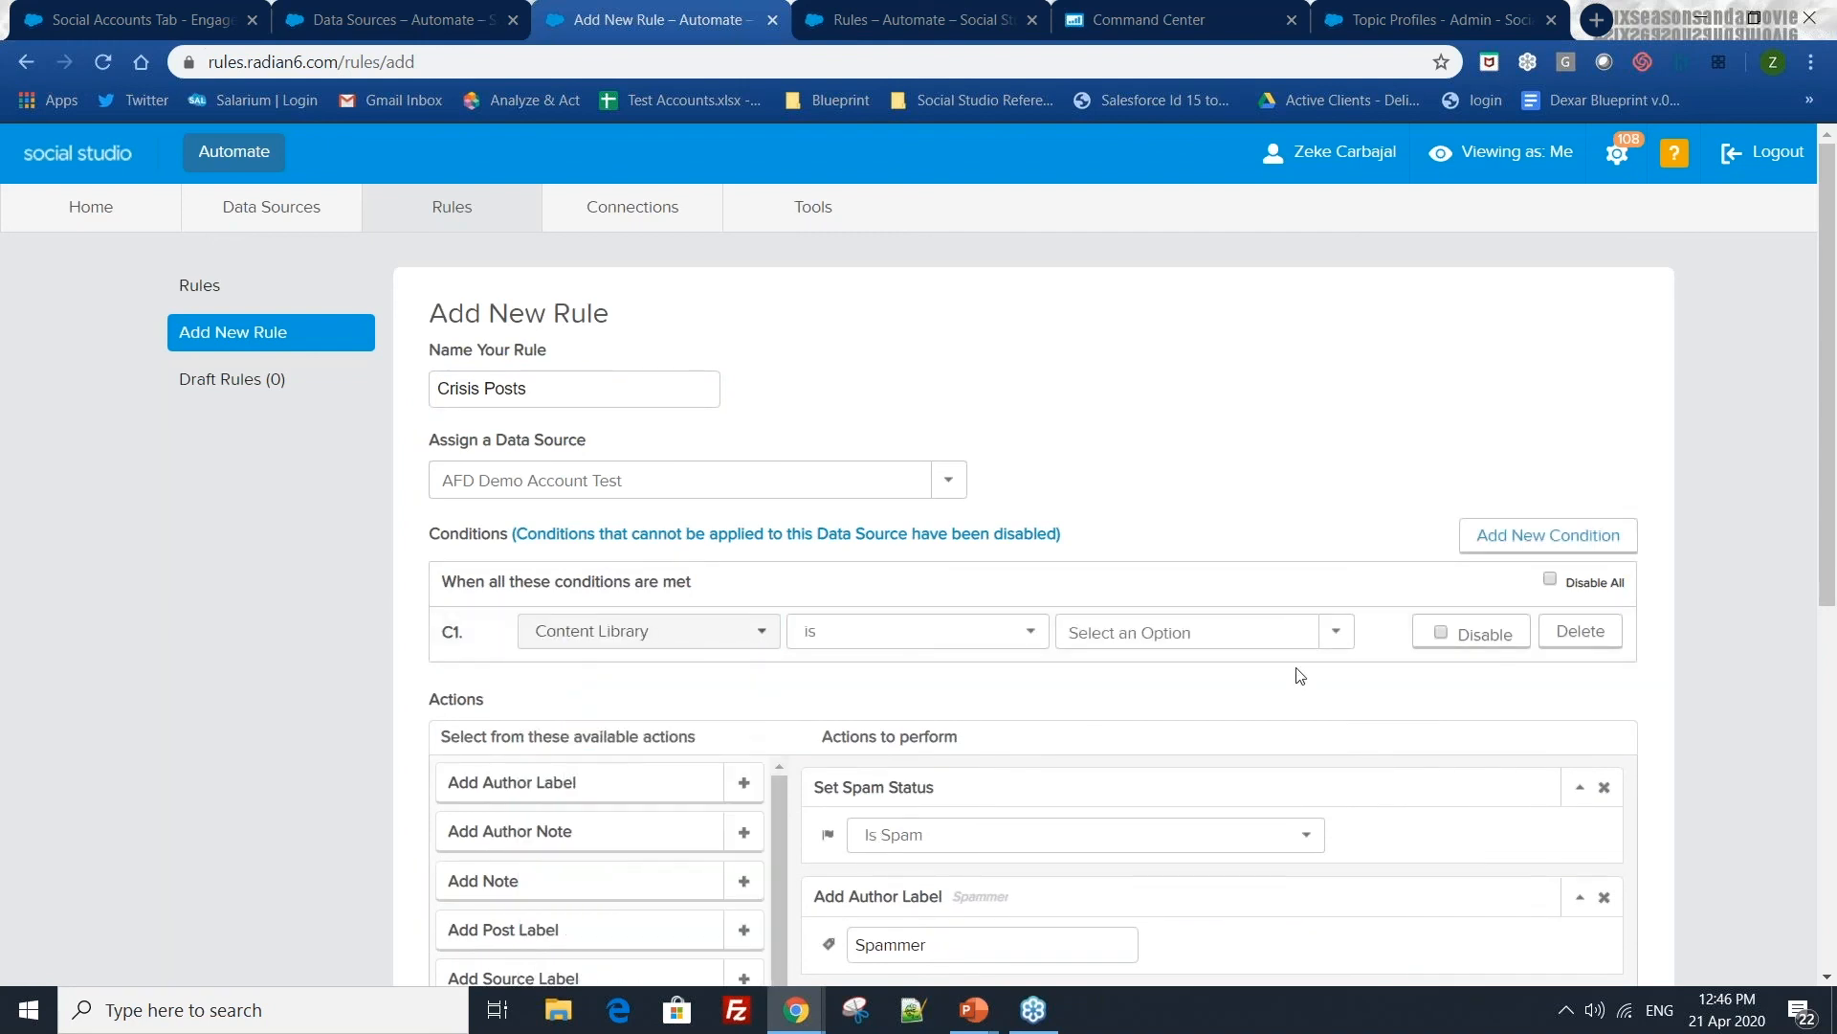
click(1336, 631)
click(1336, 632)
scroll(1231, 727, down, 10)
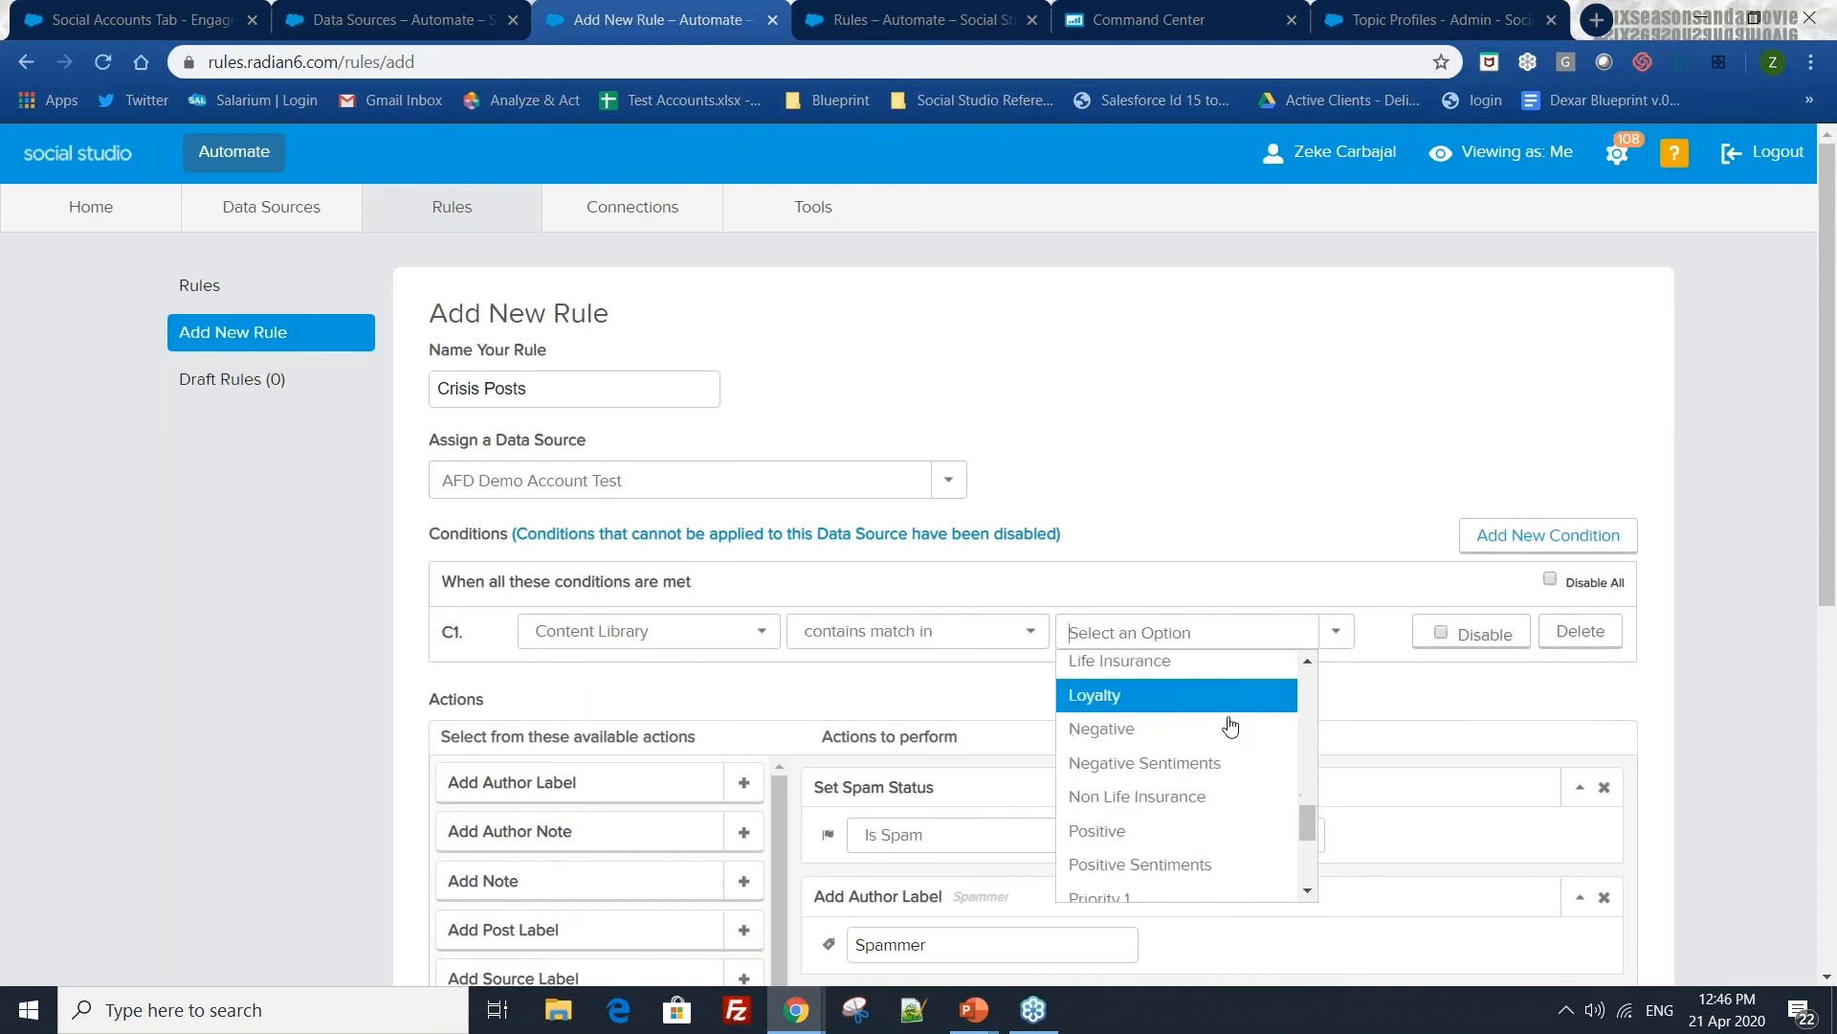
click(1204, 763)
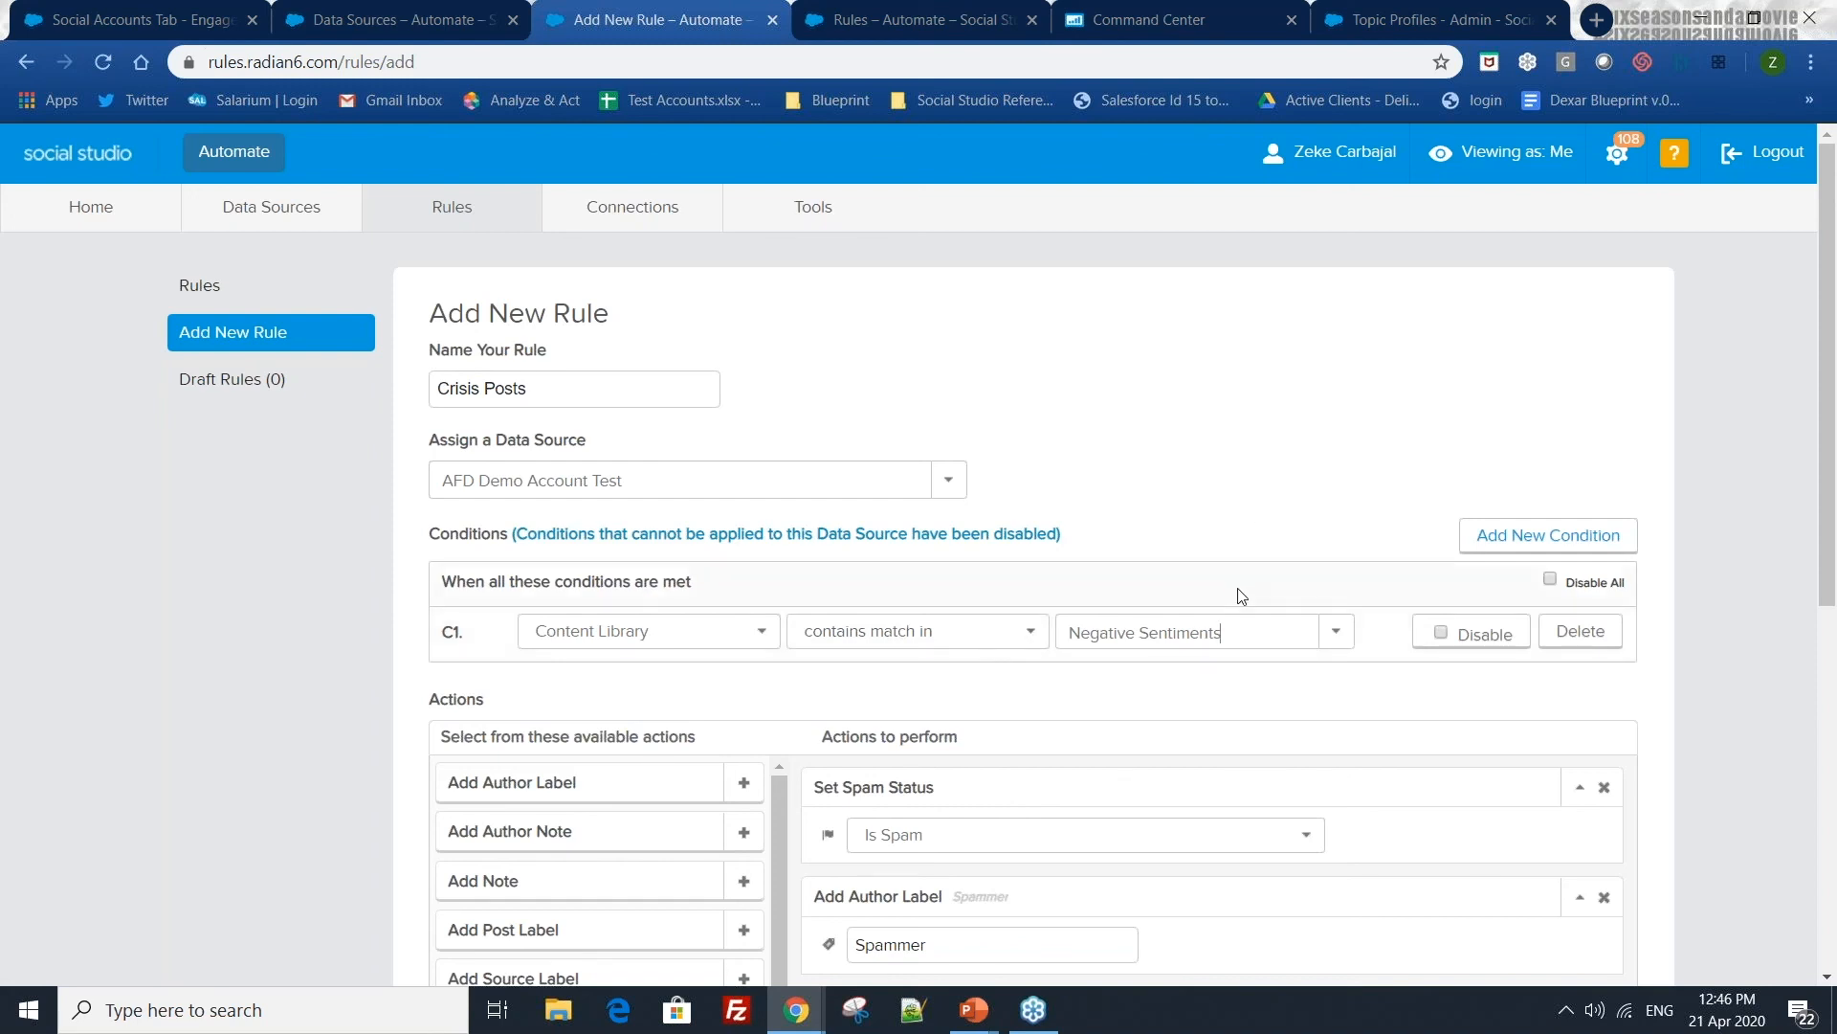
- Remove the Set Spam Status and Add Author Label actions from the rule
scroll(1204, 692, down, 2)
scroll(1244, 661, down, 2)
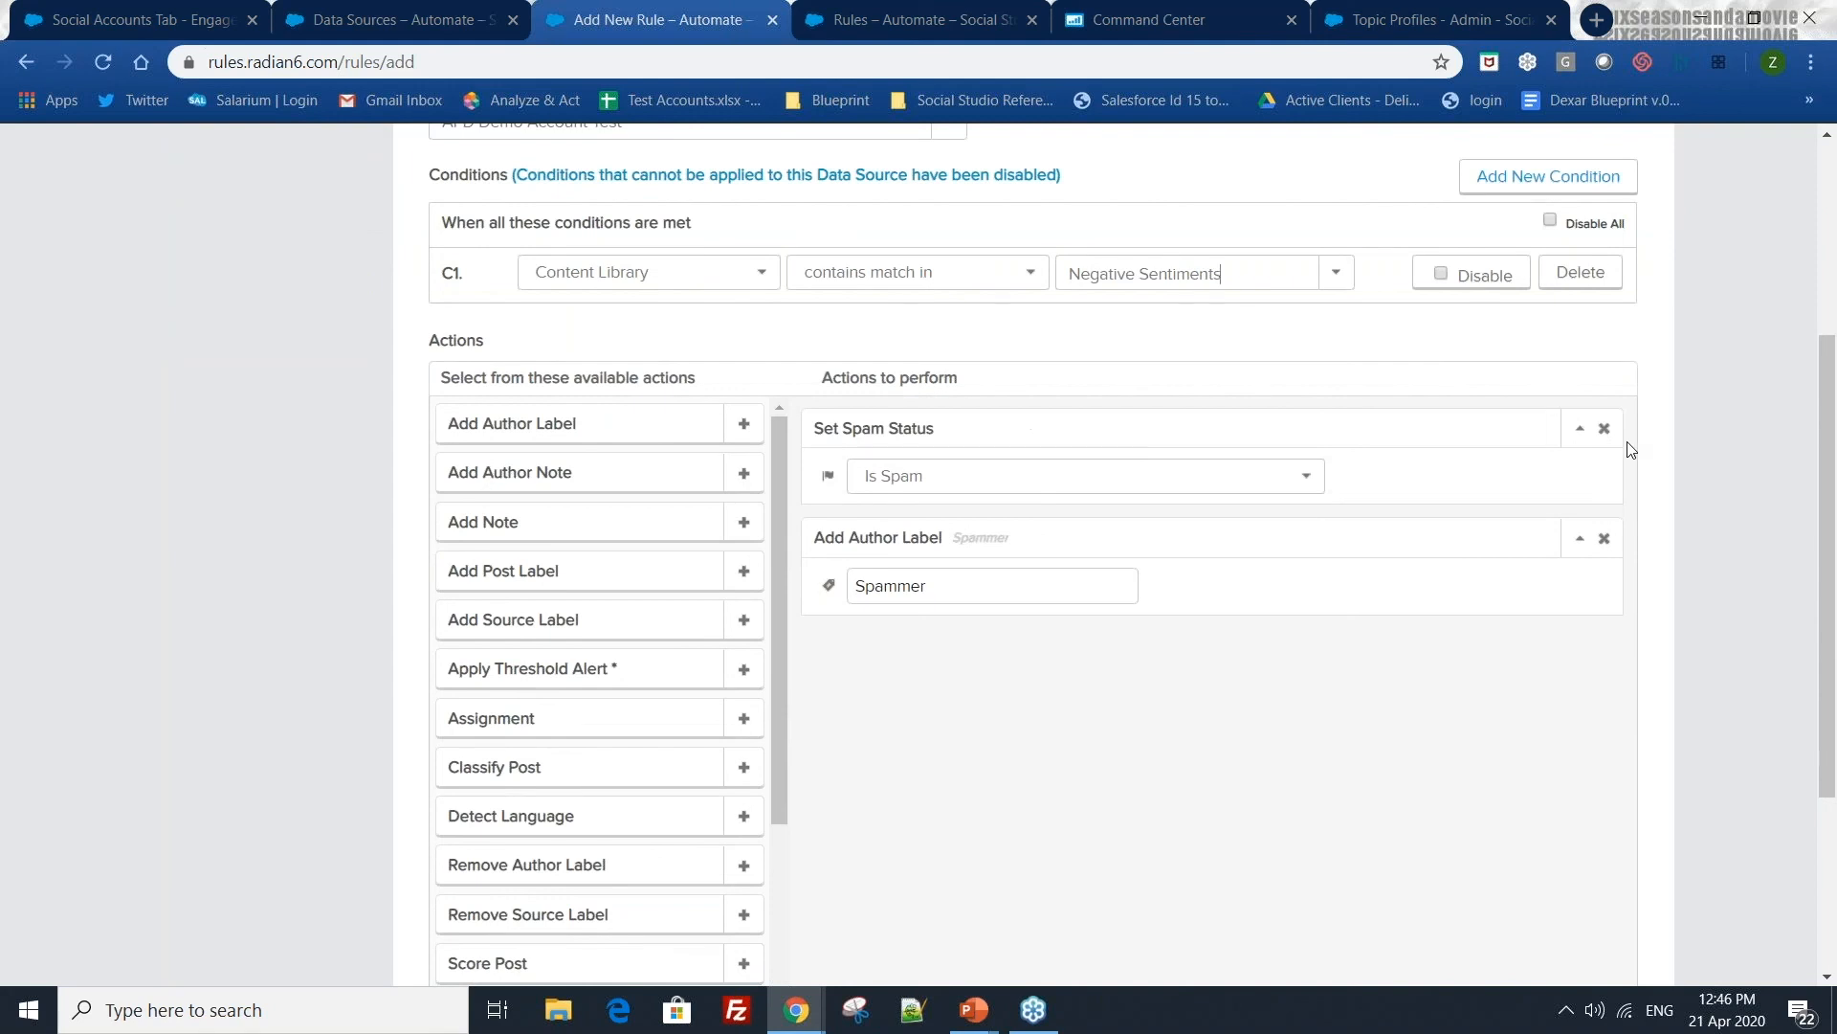
click(1604, 430)
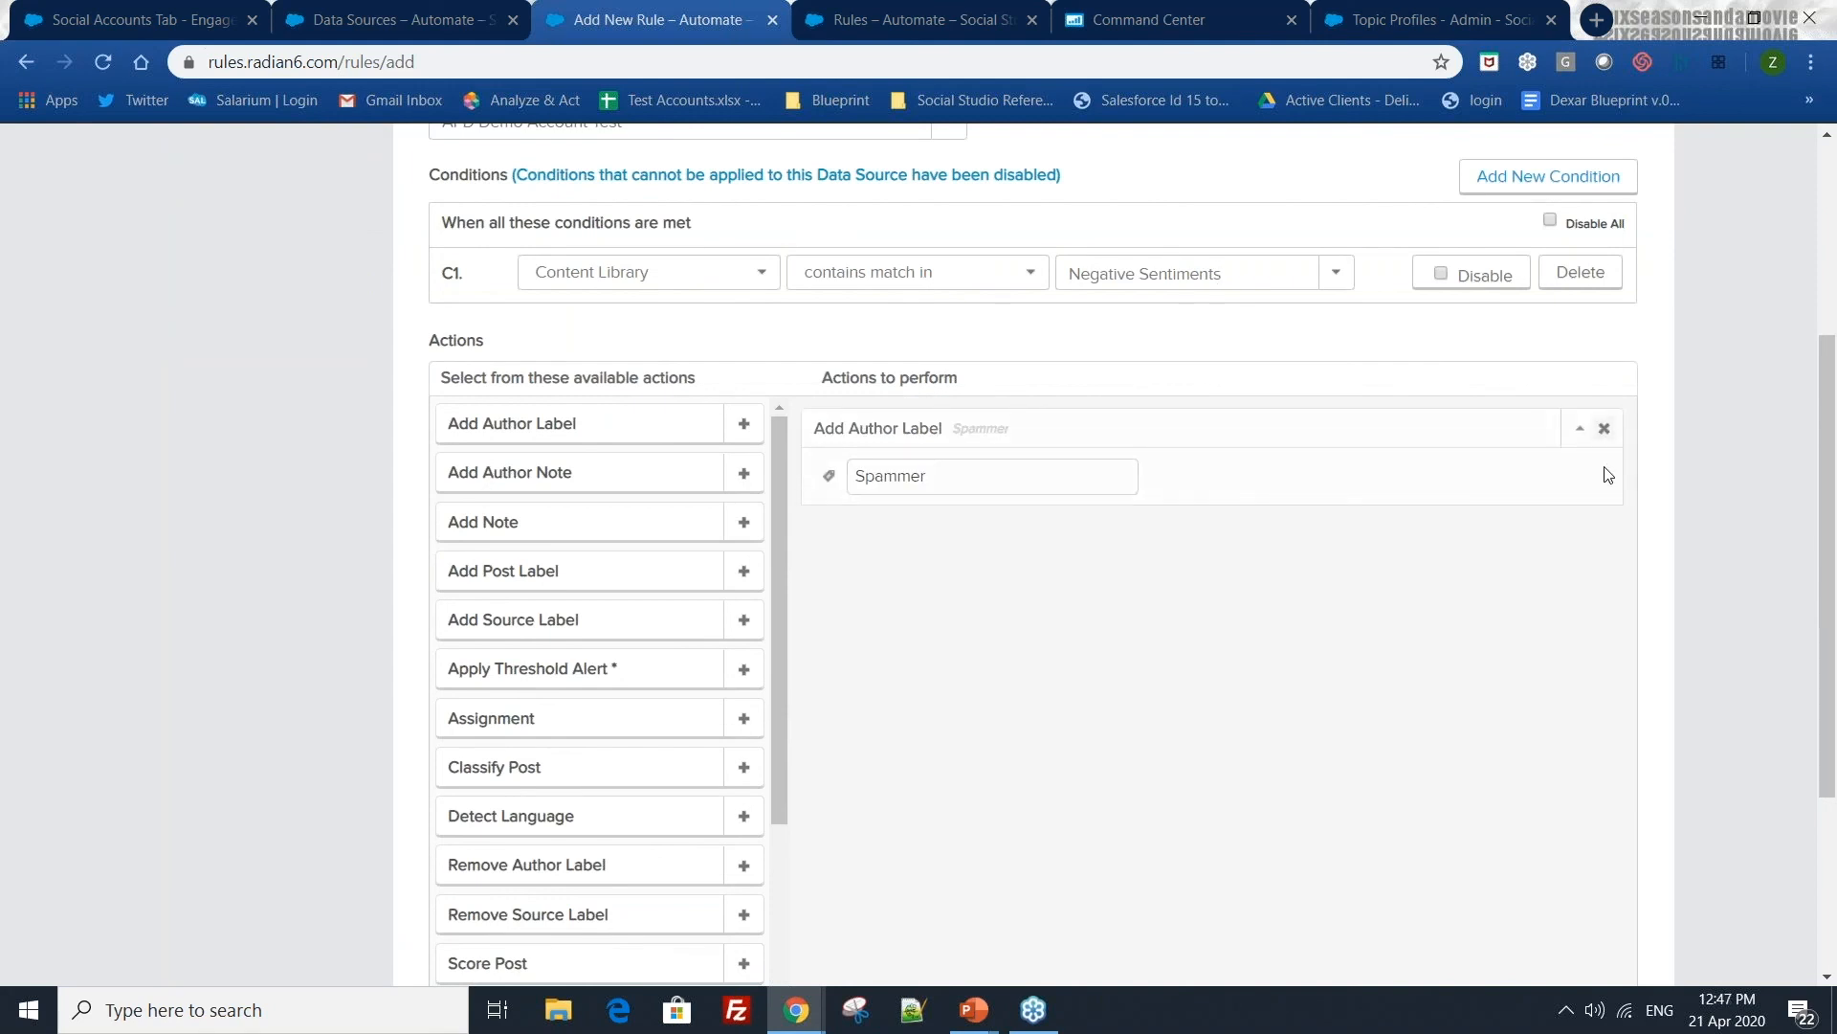
click(1604, 430)
- Add a second condition requiring that the Author Label is Government Officials
scroll(1604, 431, up, 4)
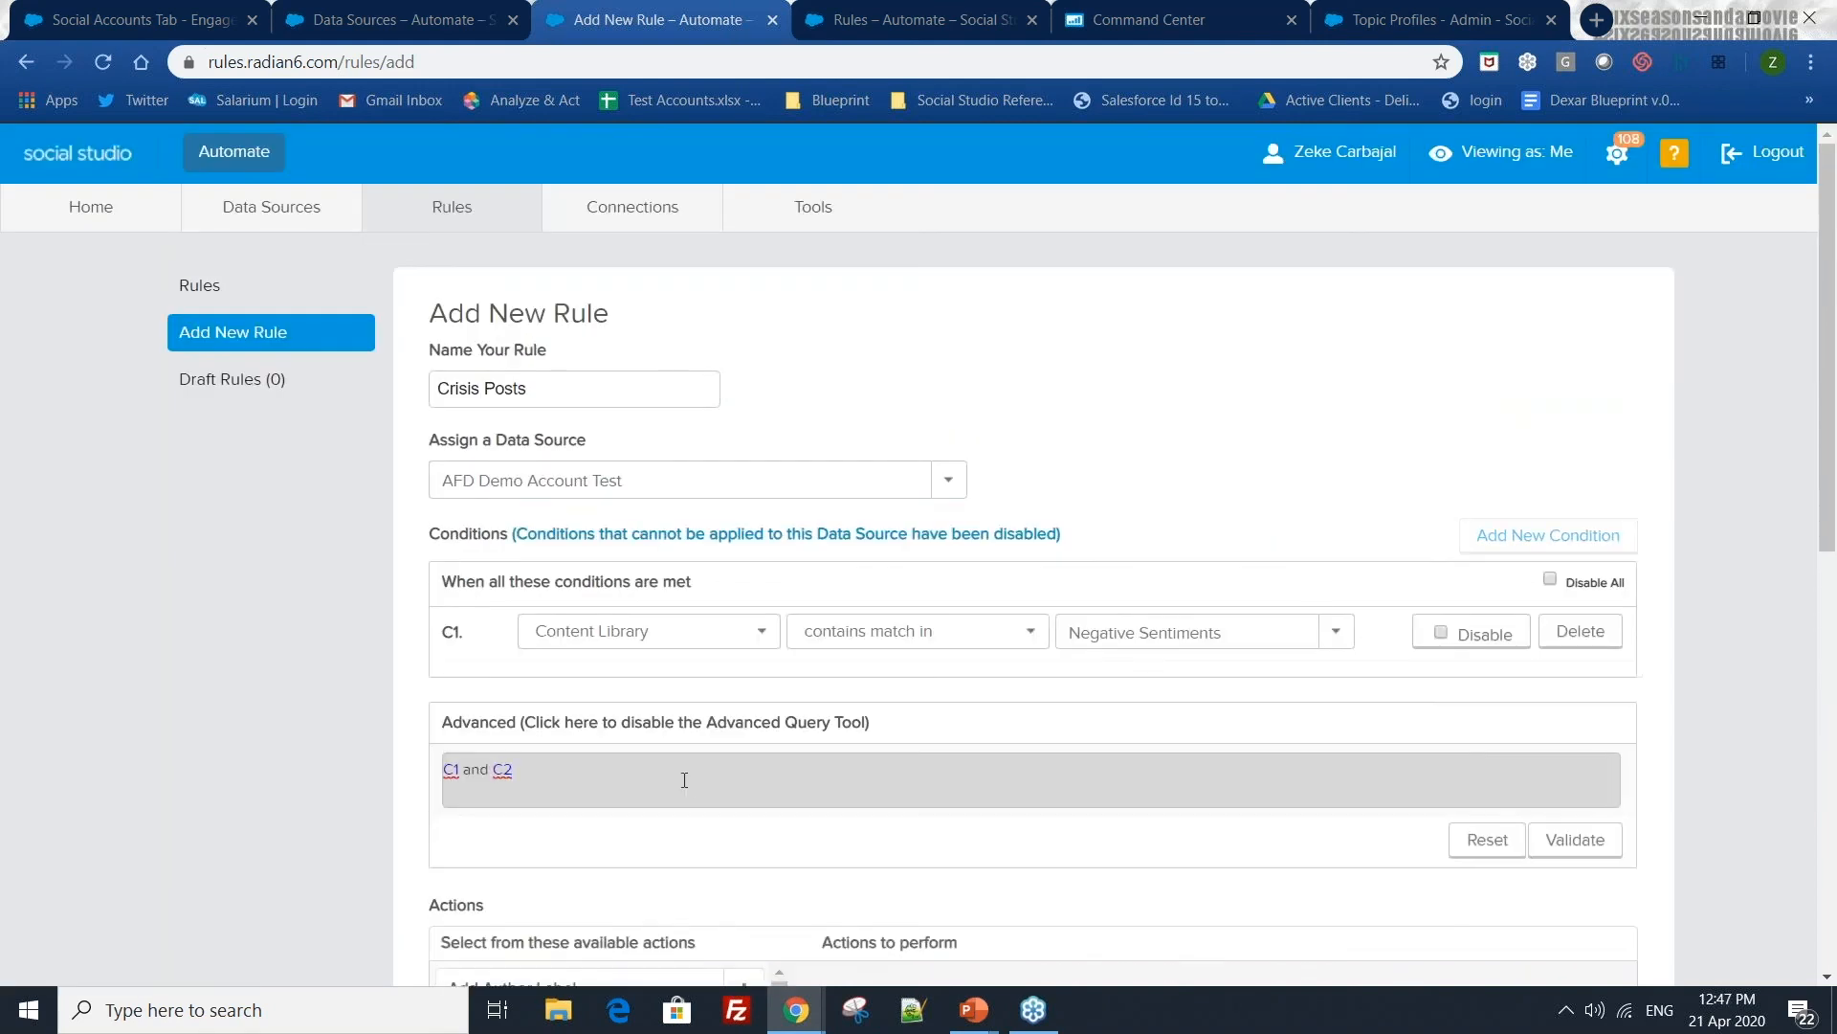
click(689, 686)
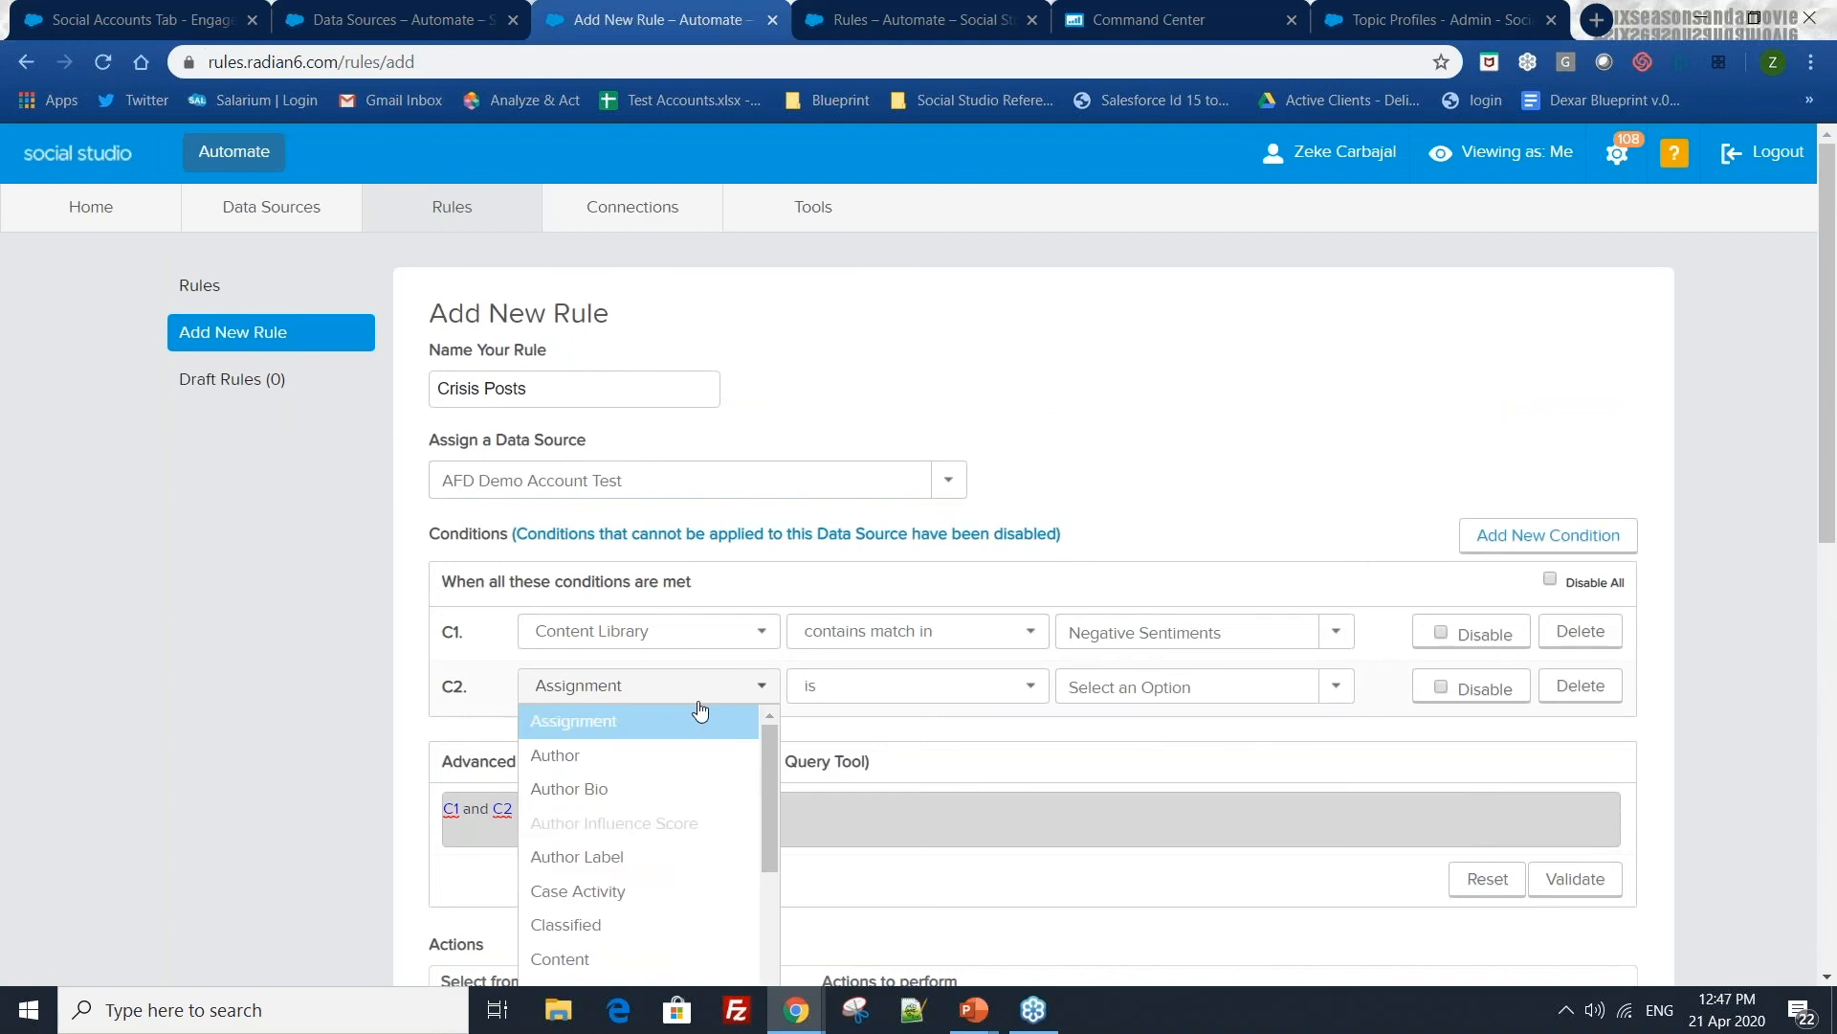
click(644, 856)
click(1336, 686)
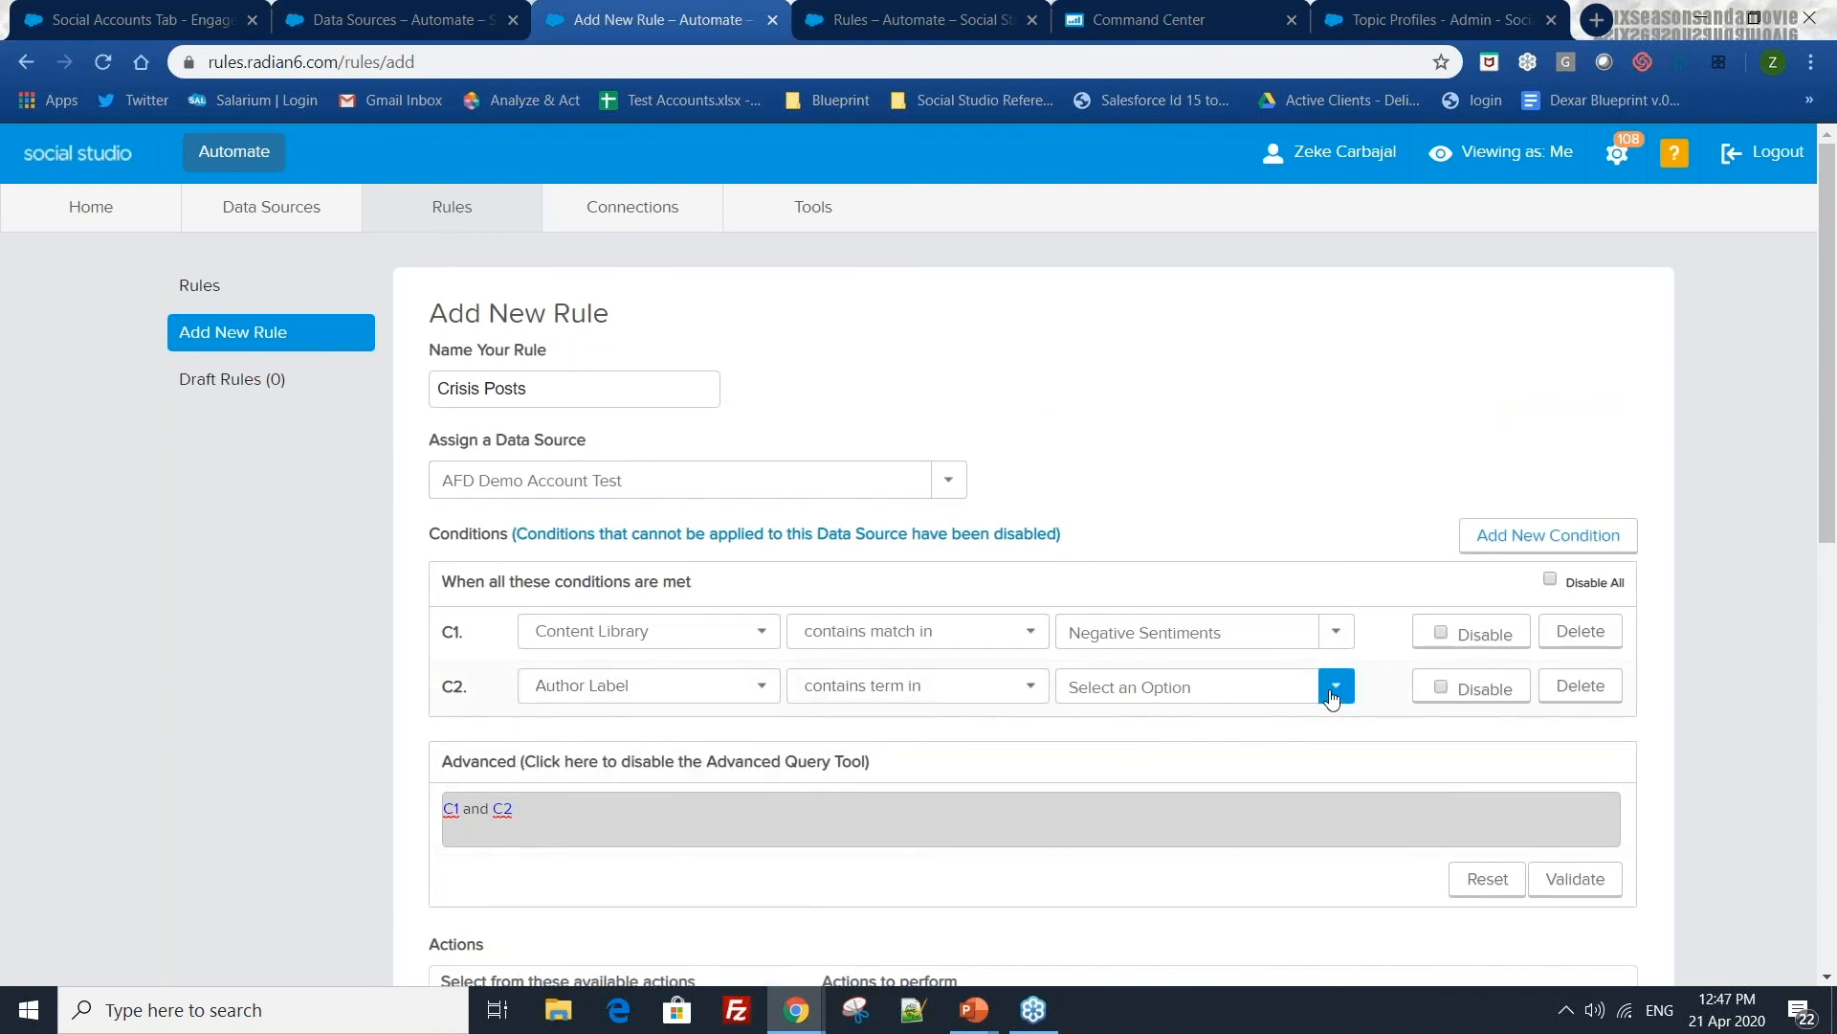
click(986, 689)
click(861, 788)
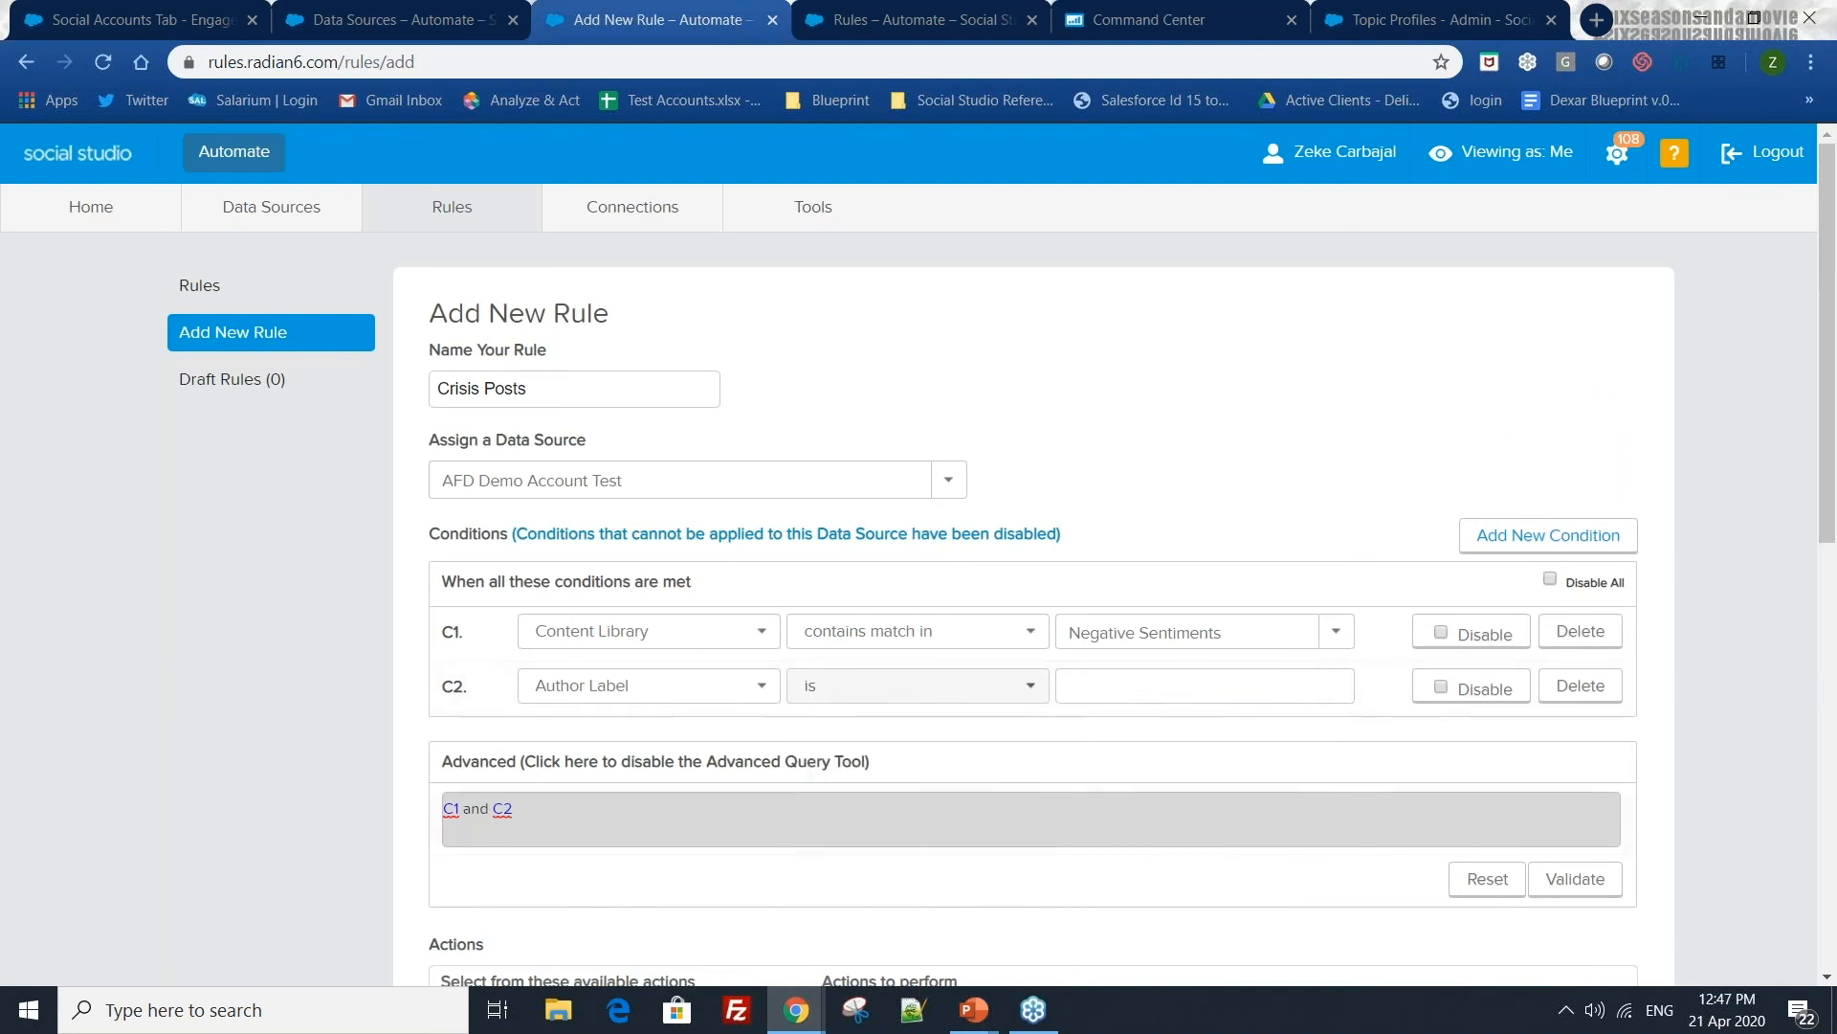
click(1110, 691)
text(Government Officials)
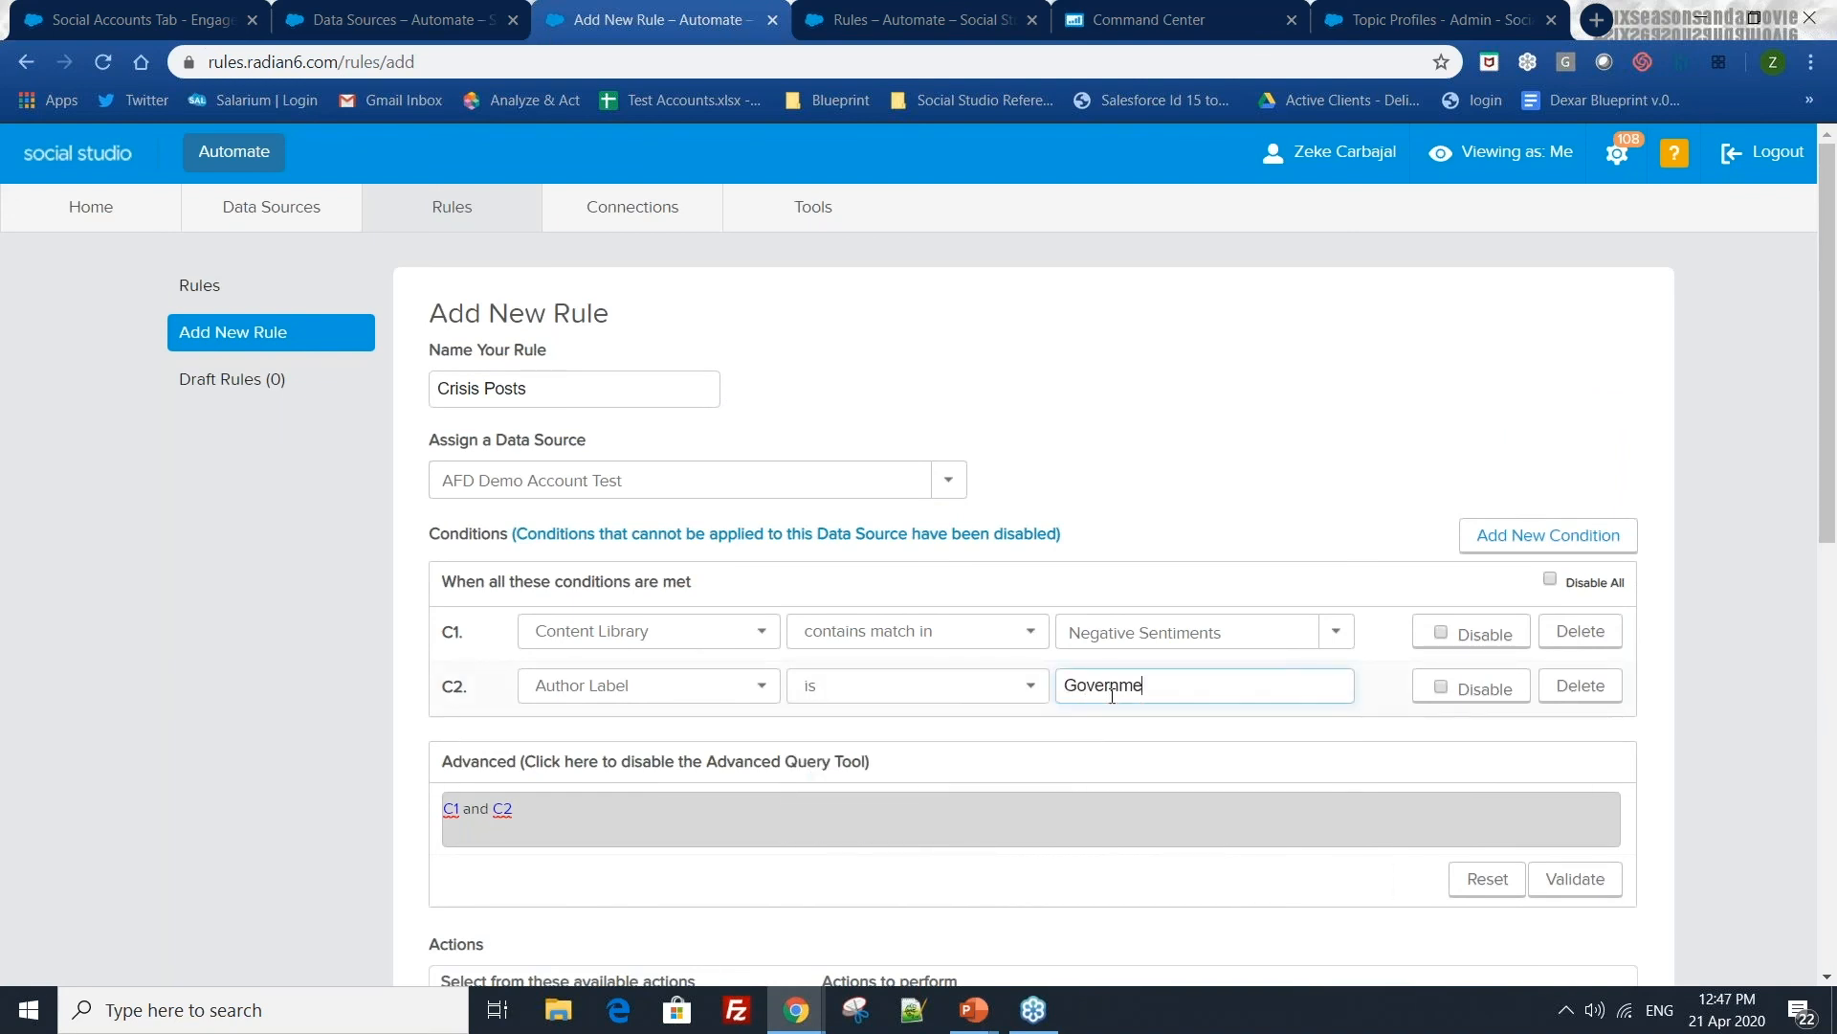
- Change the advanced condition logic to C1 or C2
click(1092, 715)
scroll(1107, 730, down, 1)
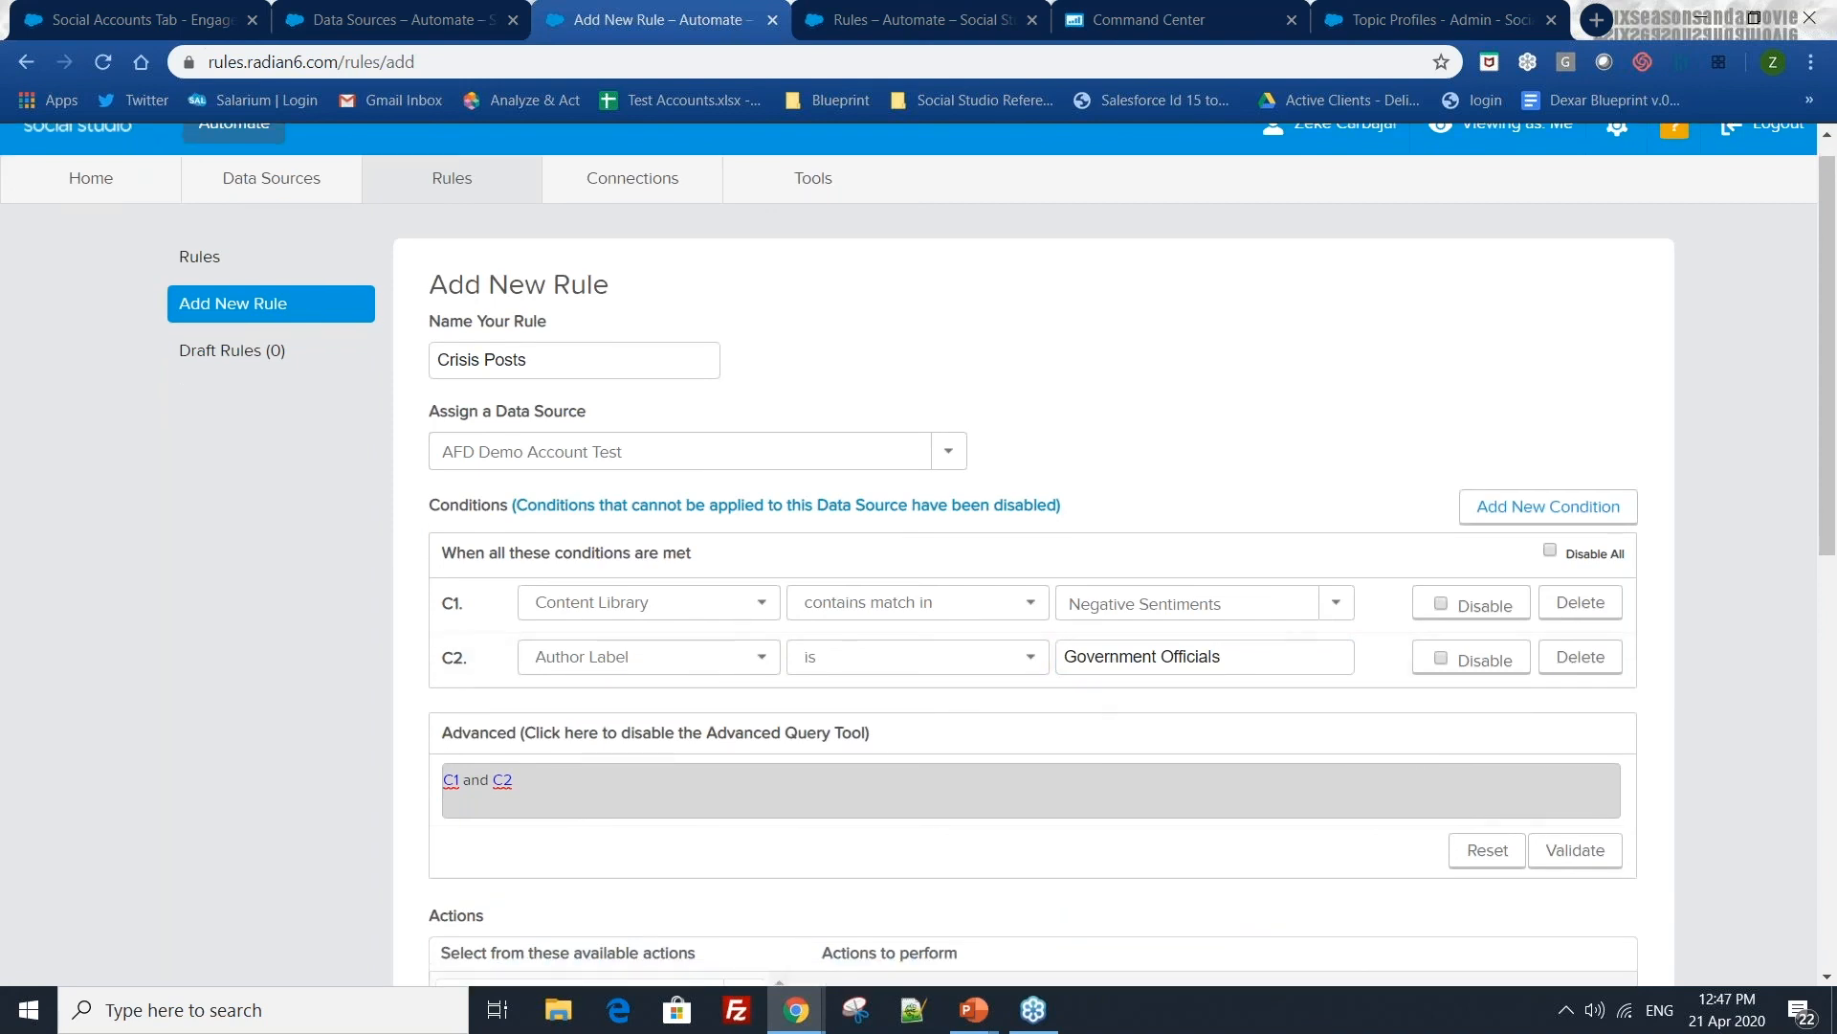
scroll(675, 661, down, 1)
text(or)
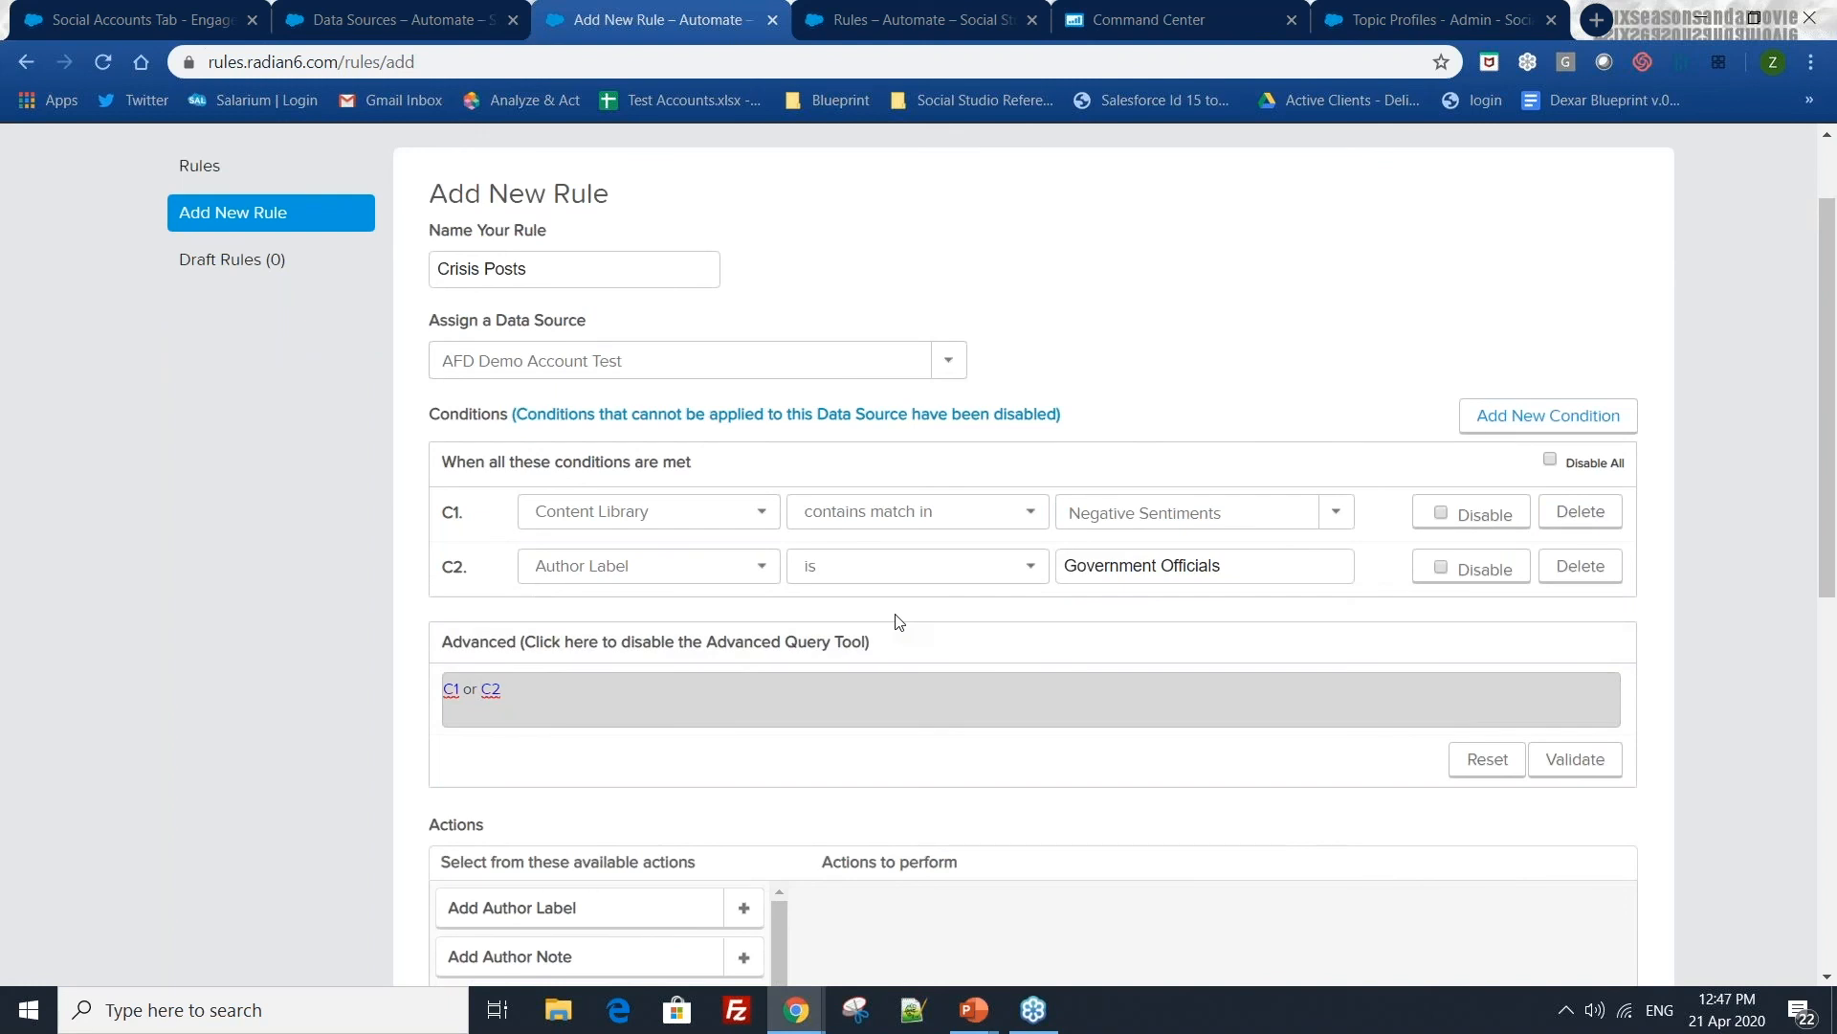
click(1241, 569)
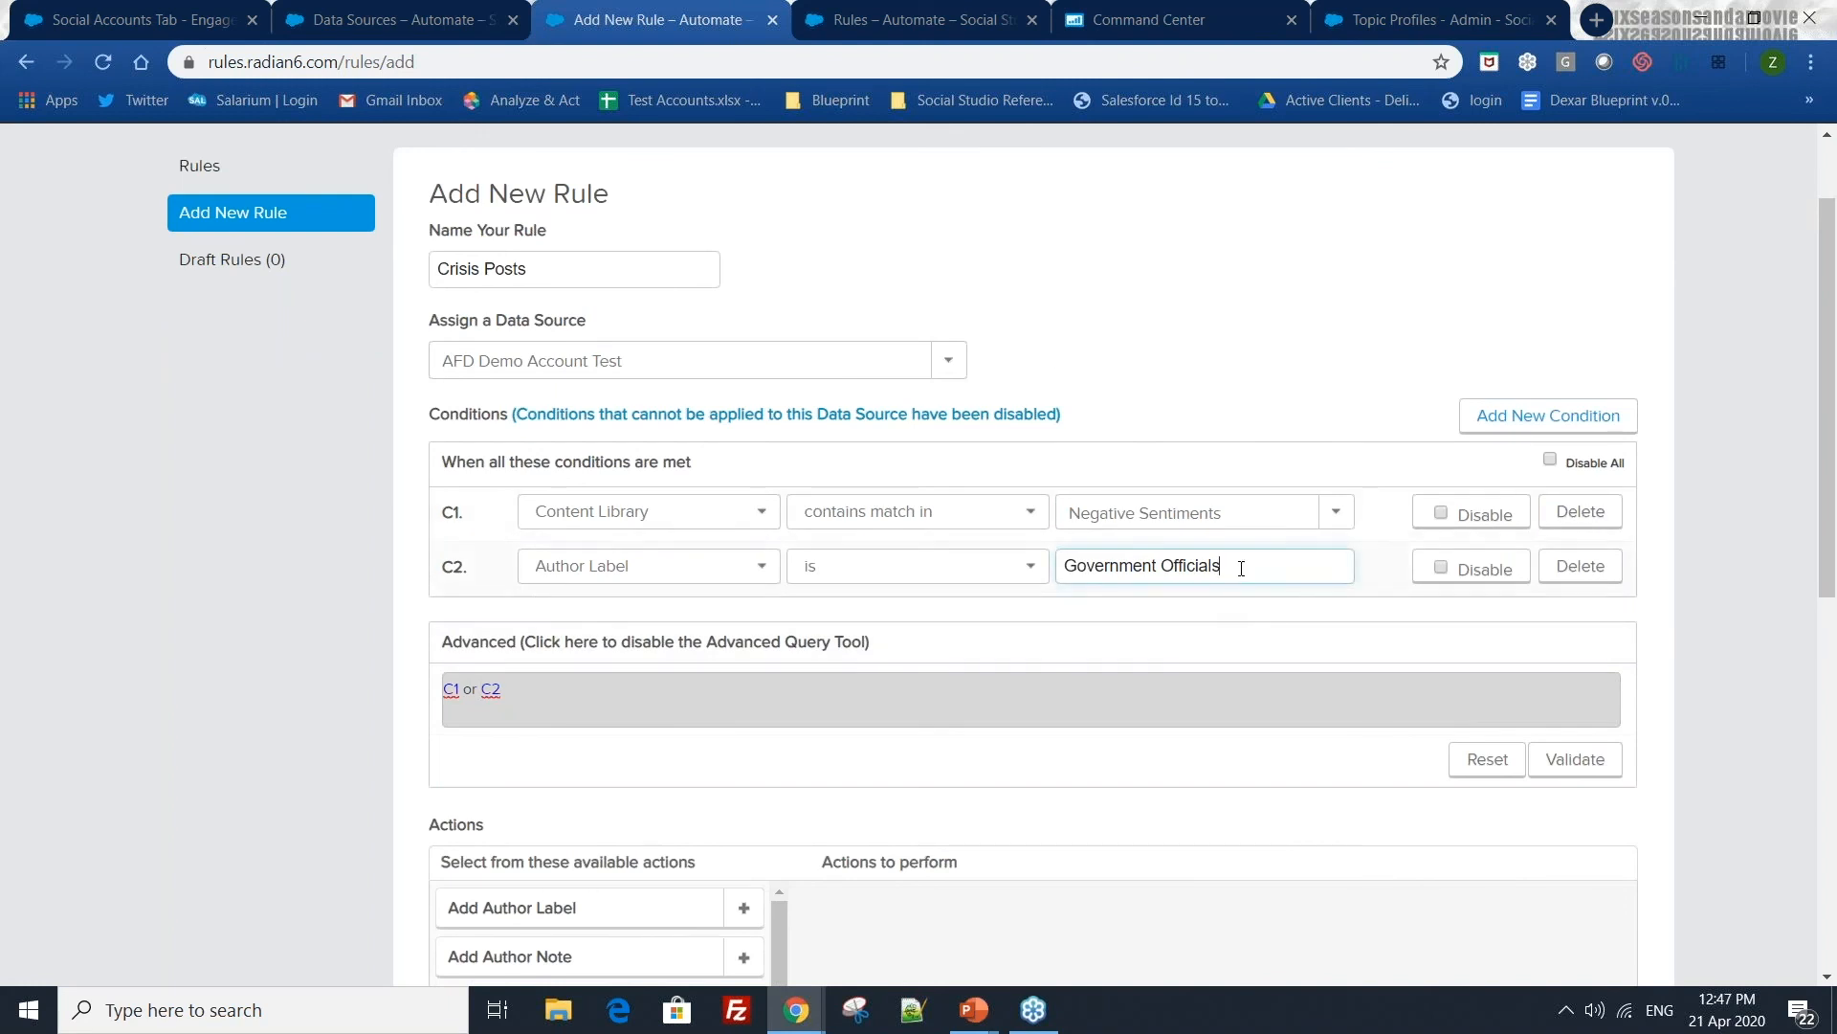
- Add the Send Email action to the rule and look through its email templates without choosing one
scroll(1241, 569, down, 5)
scroll(656, 628, down, 5)
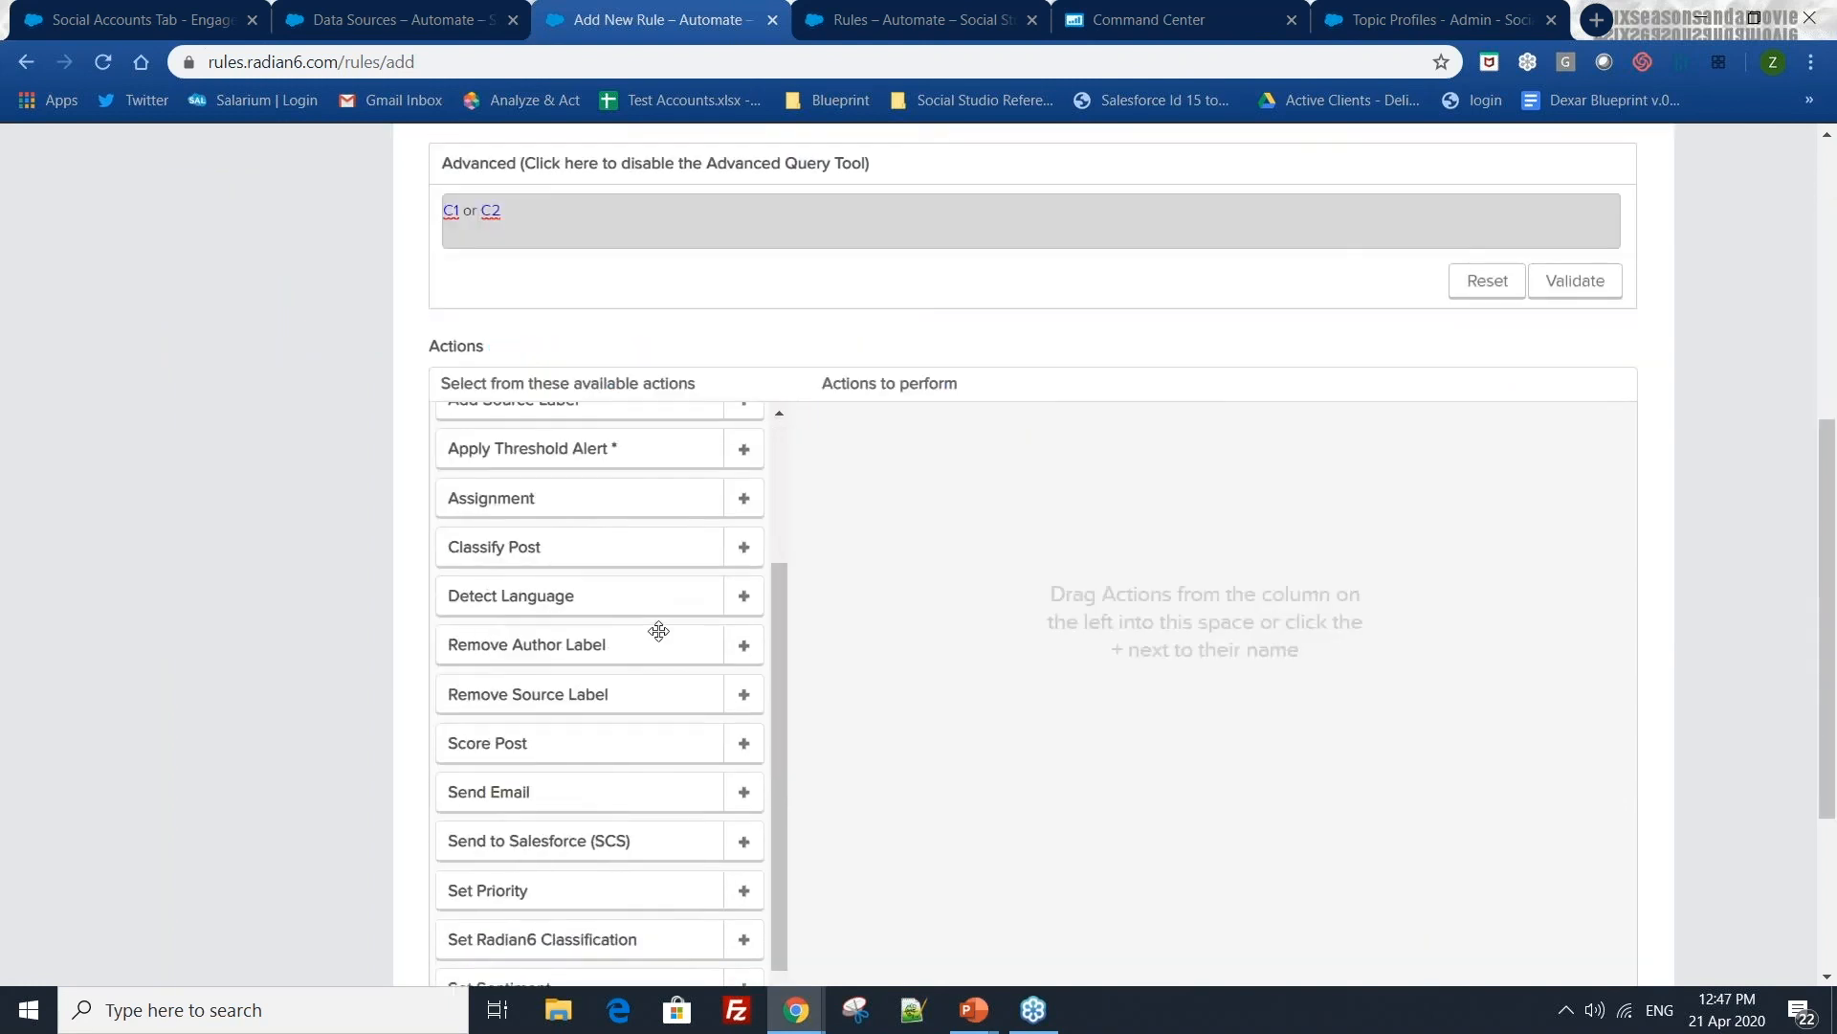
scroll(715, 786, down, 1)
click(744, 684)
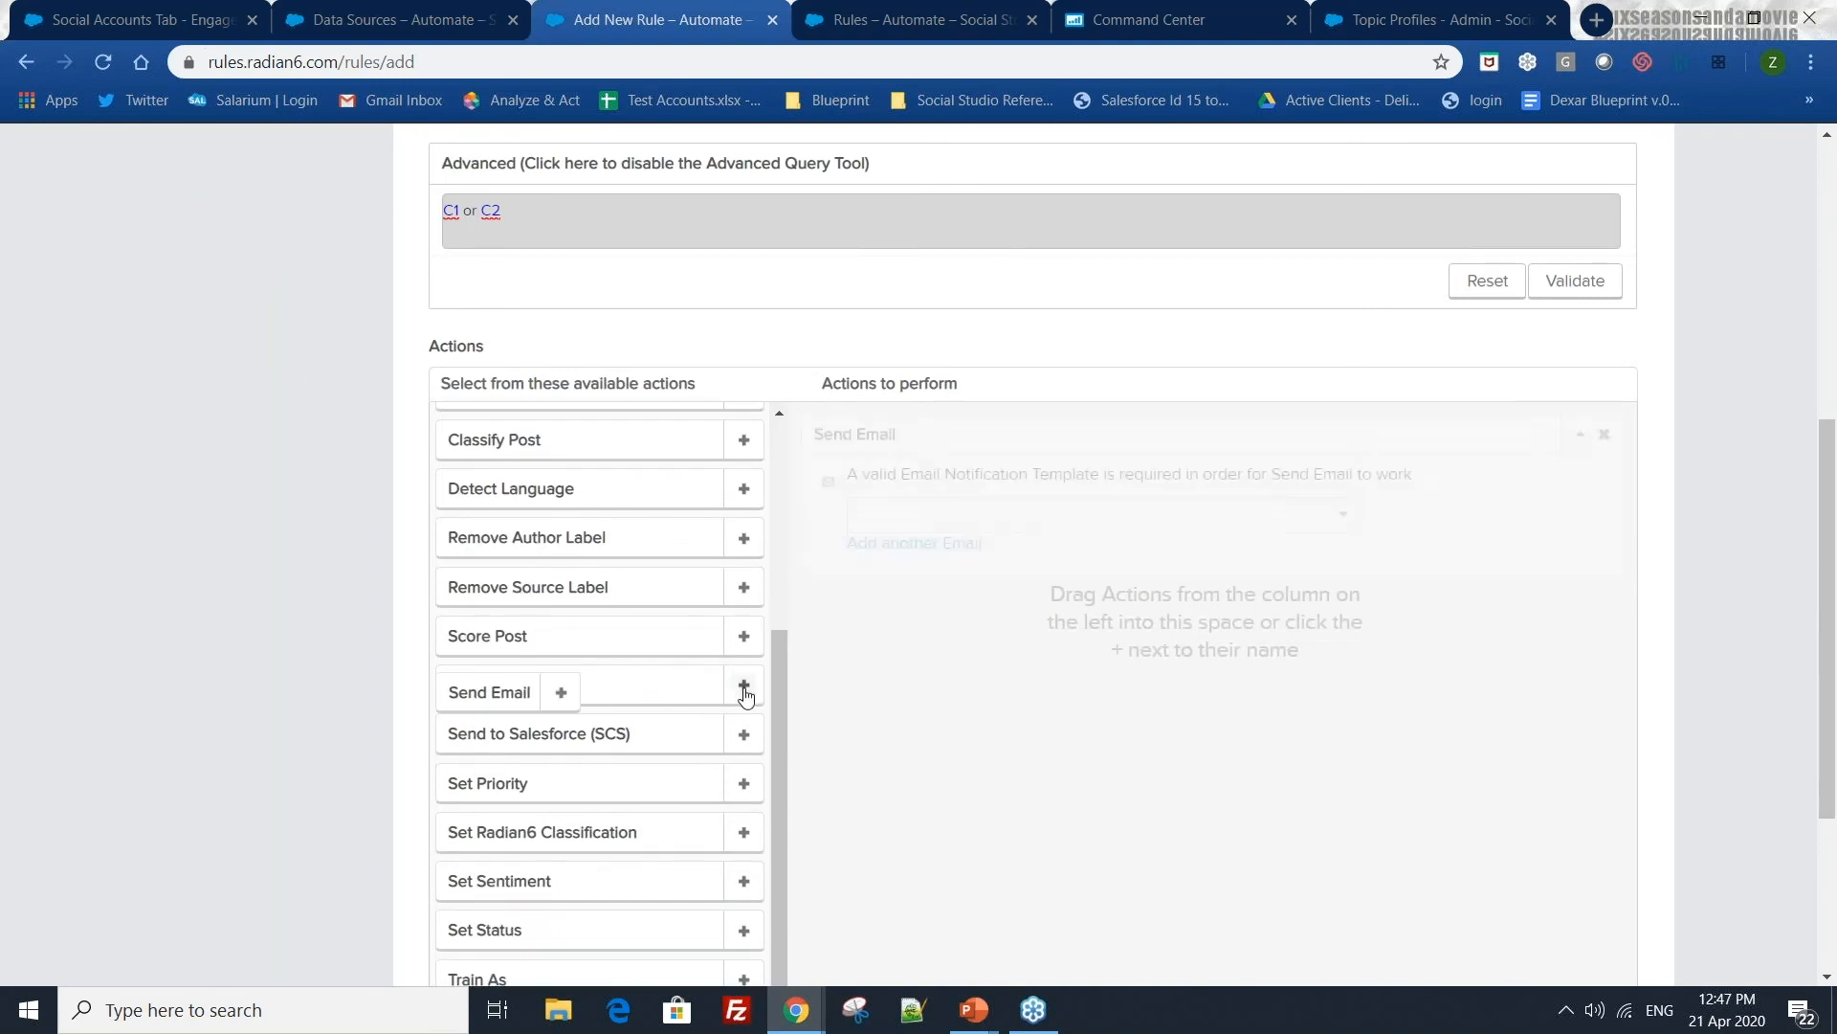
click(1314, 527)
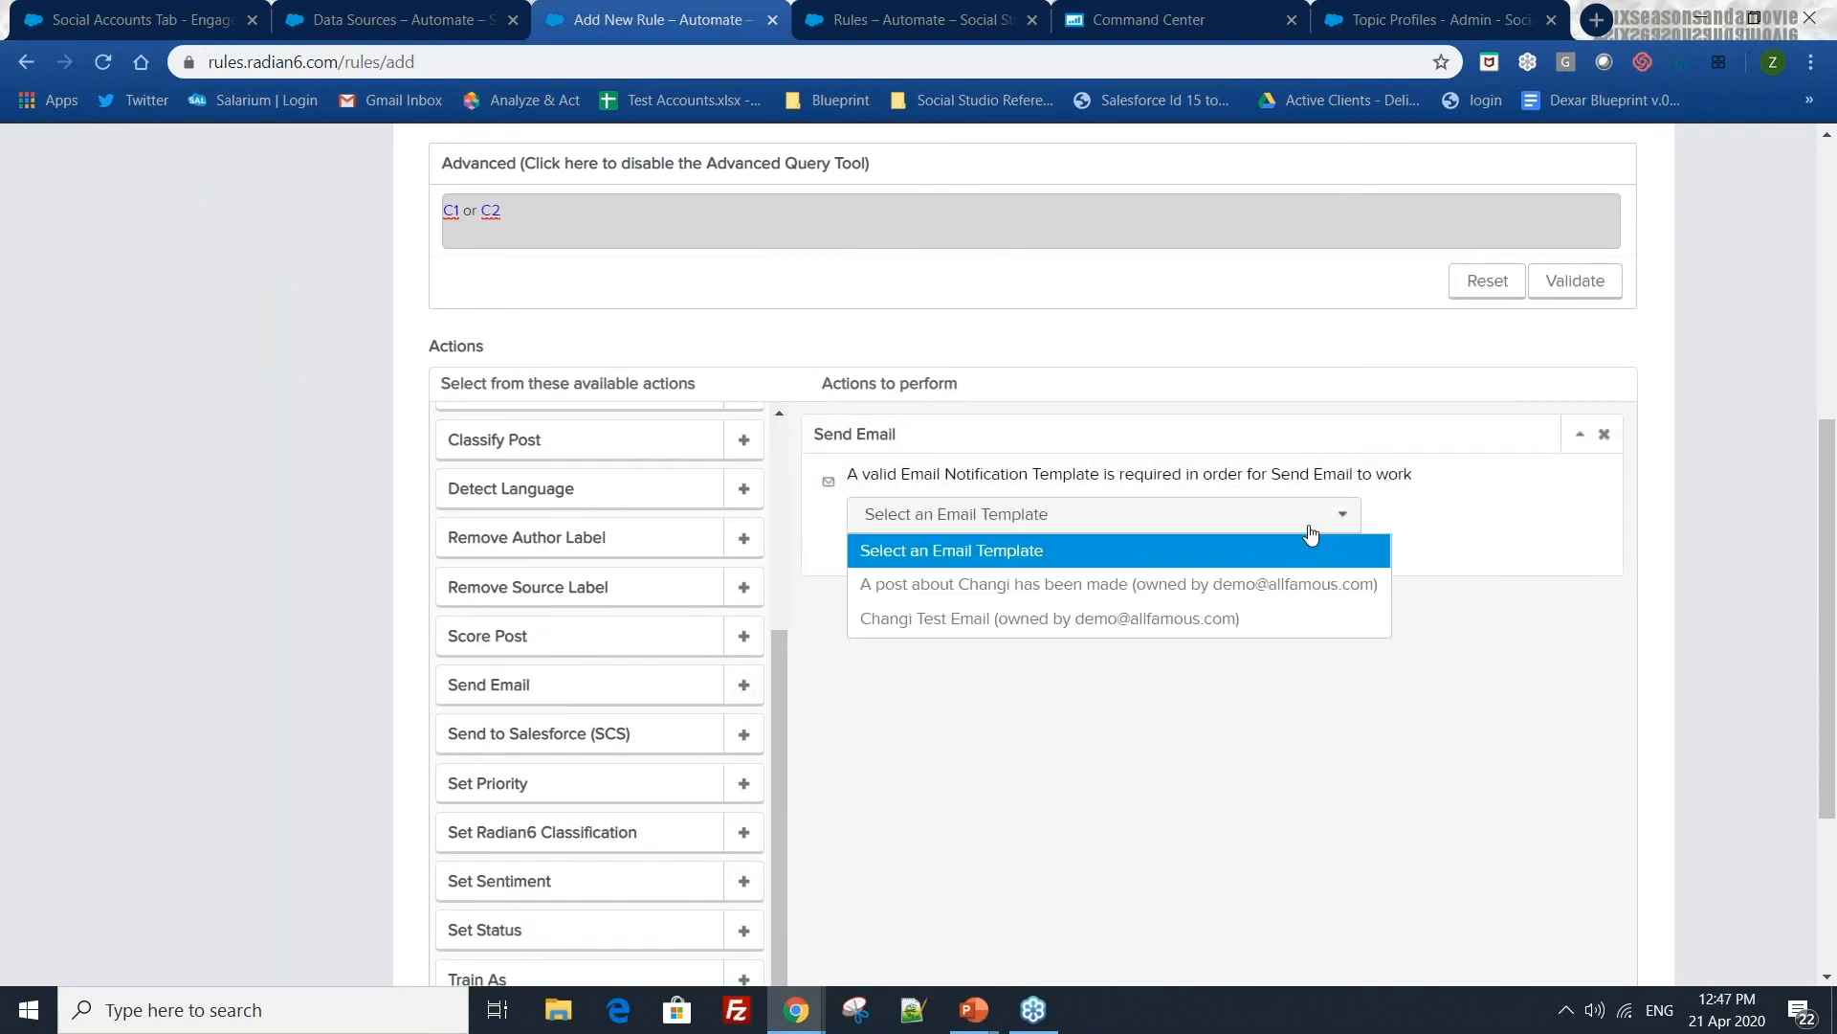
click(1447, 794)
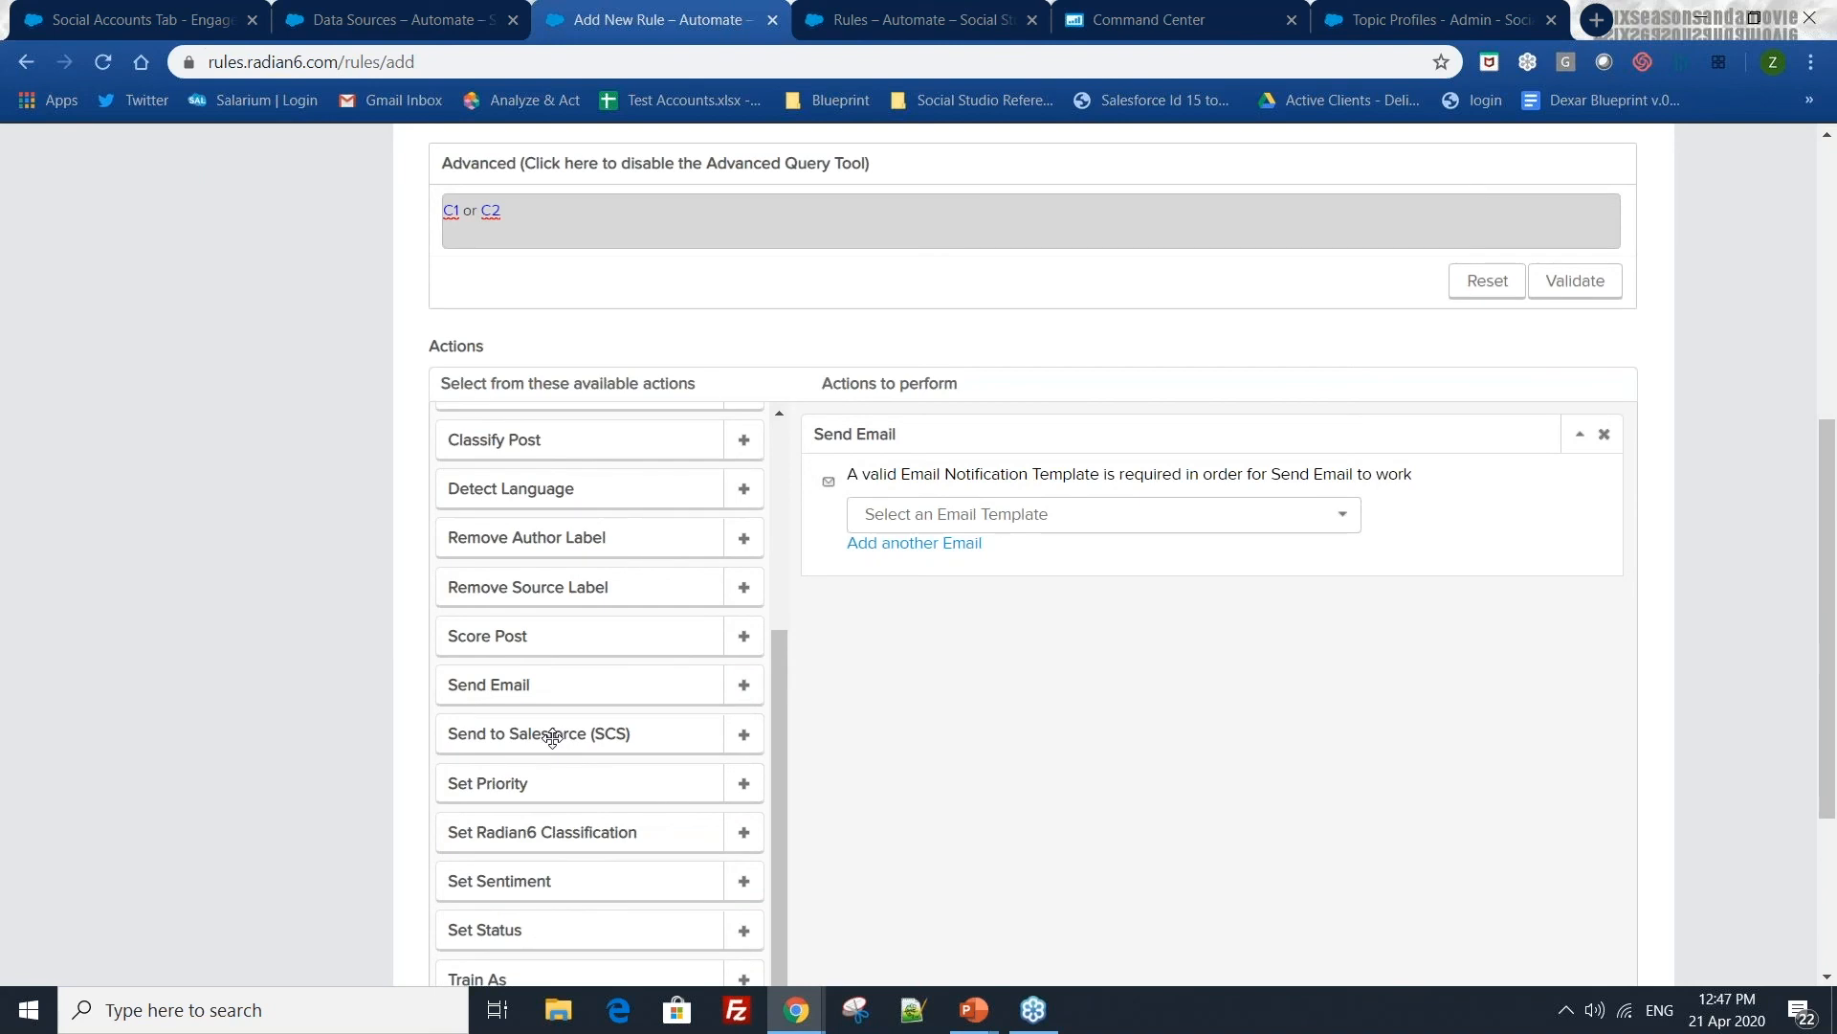
- Add the Set Sentiment action to the rule and set it to Negative
scroll(551, 736, down, 3)
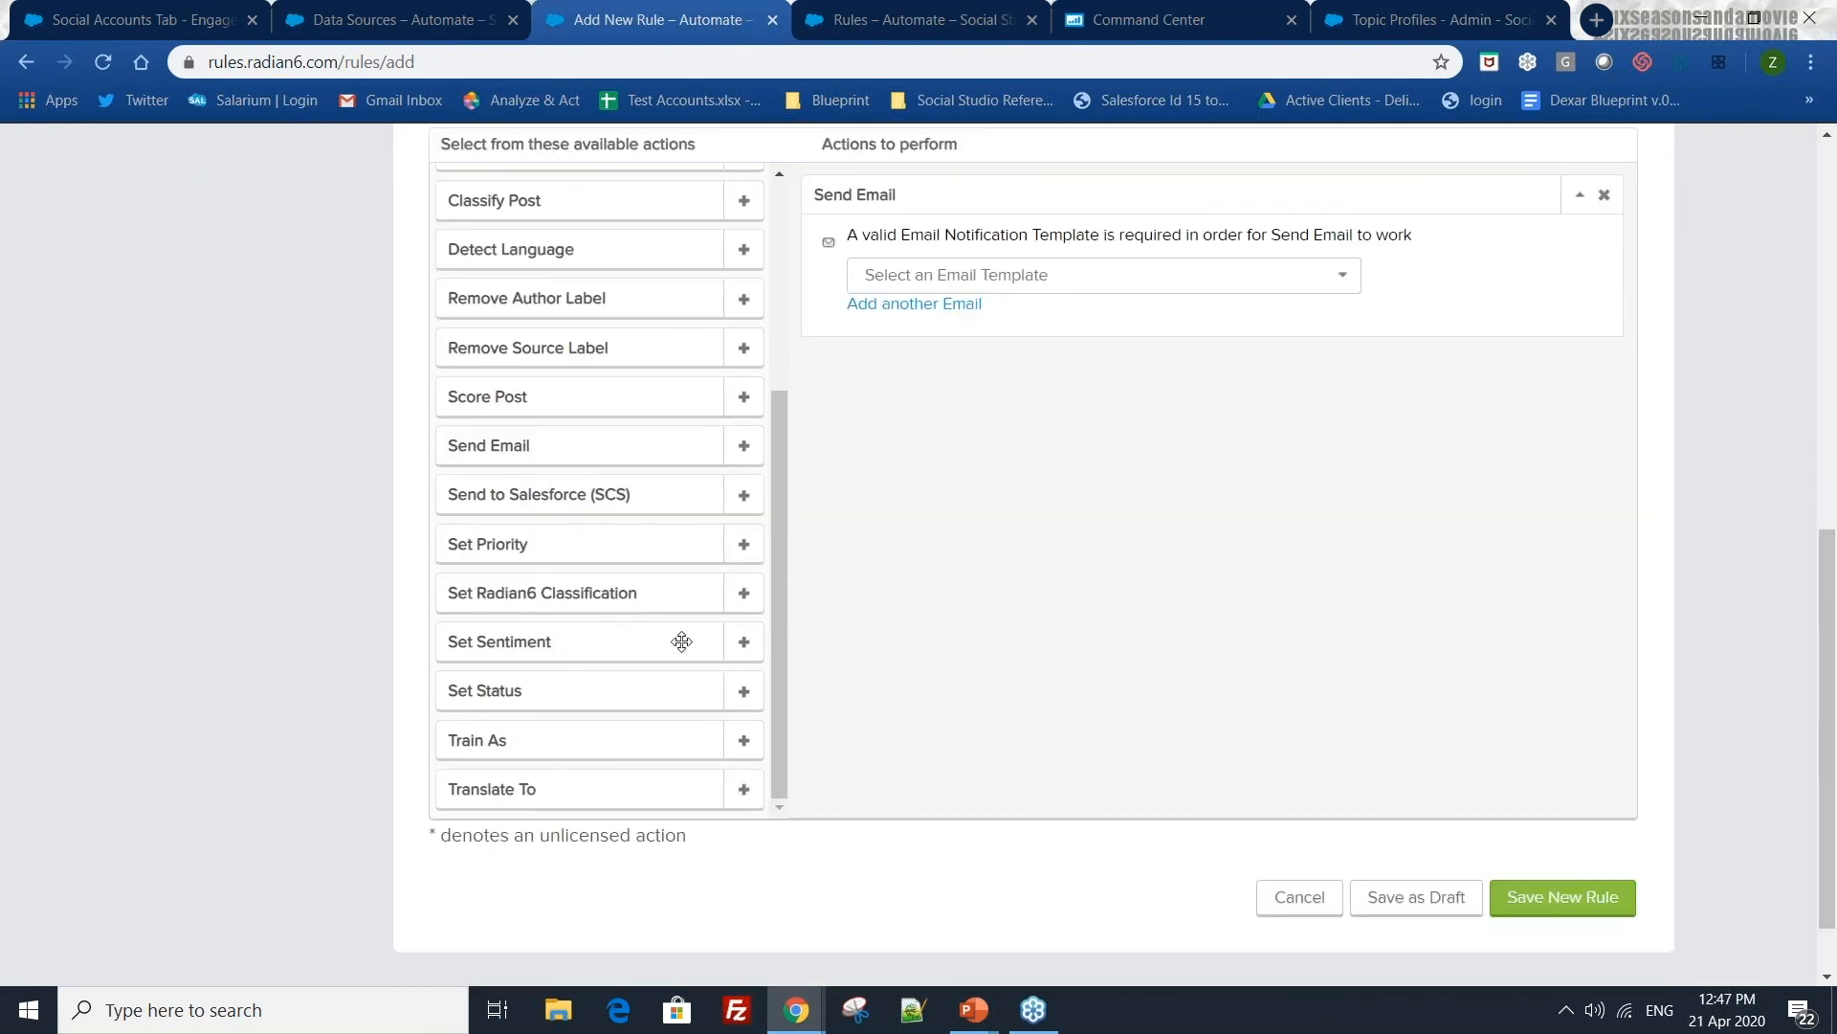
click(743, 642)
click(1021, 429)
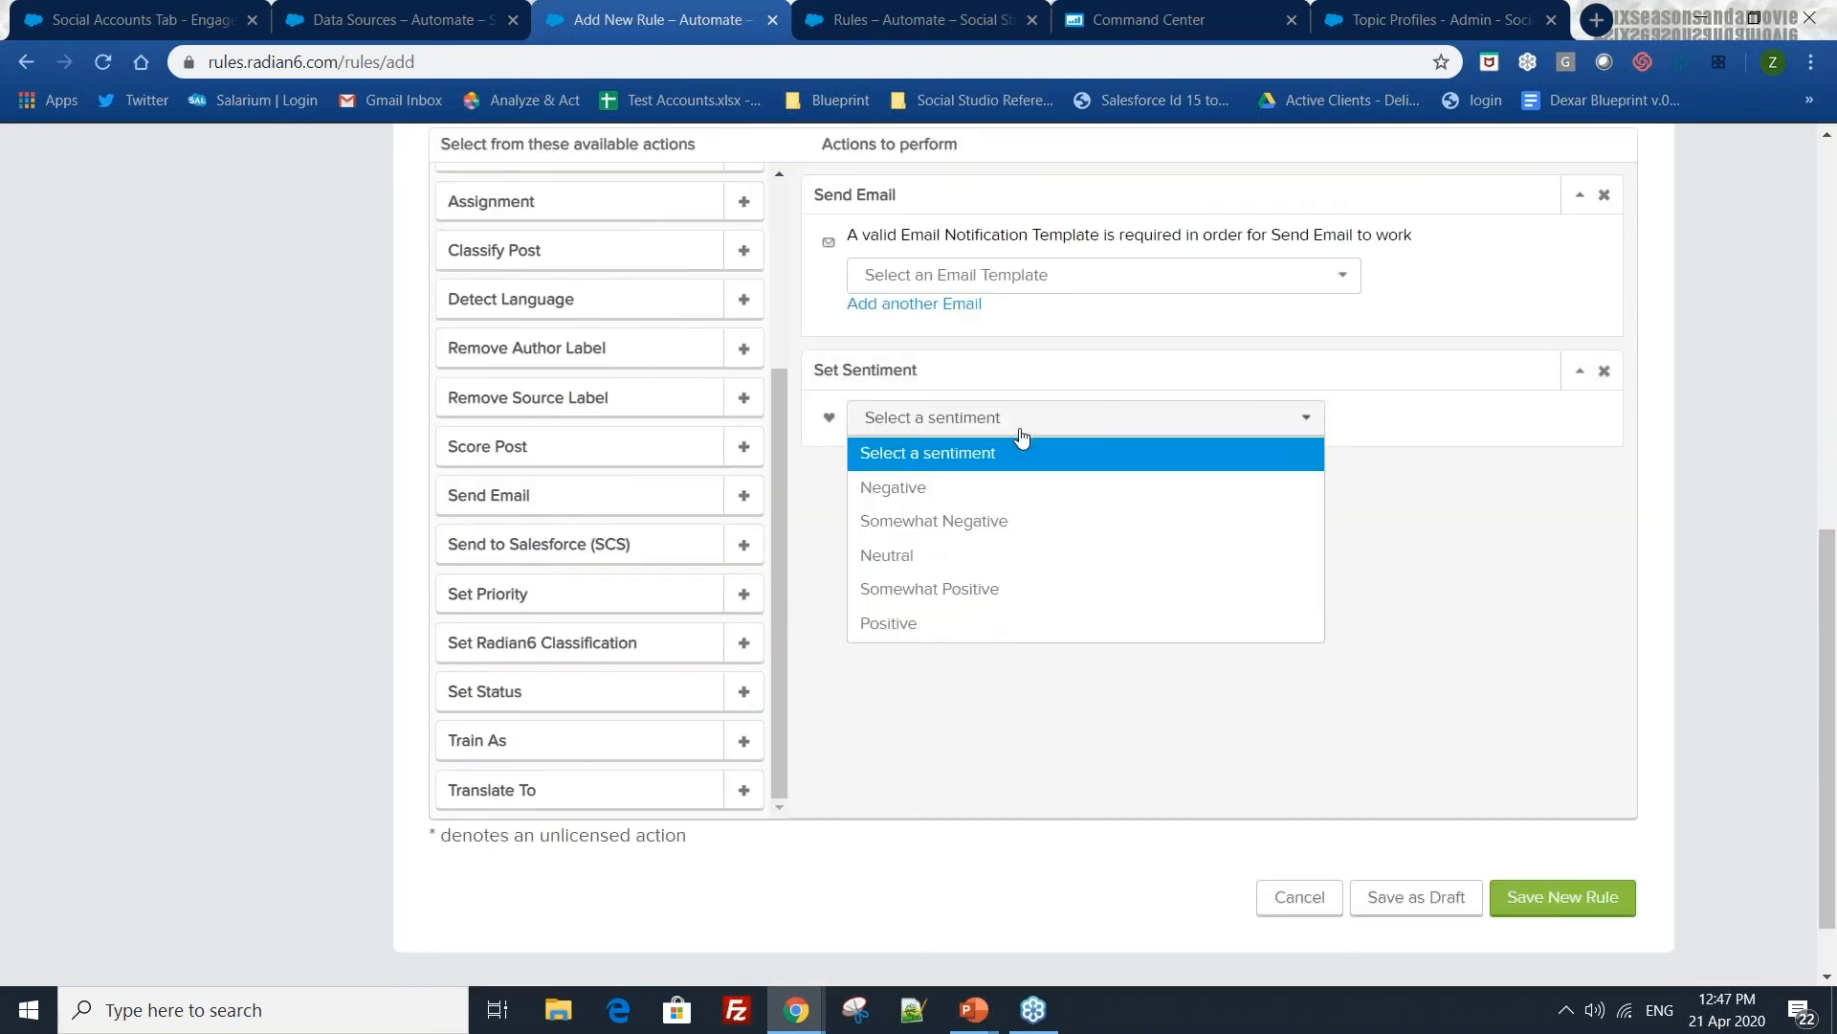
click(947, 487)
- Add the Set Priority action to the rule and set it to High
scroll(661, 579, up, 1)
scroll(673, 569, up, 1)
scroll(708, 583, down, 2)
click(744, 594)
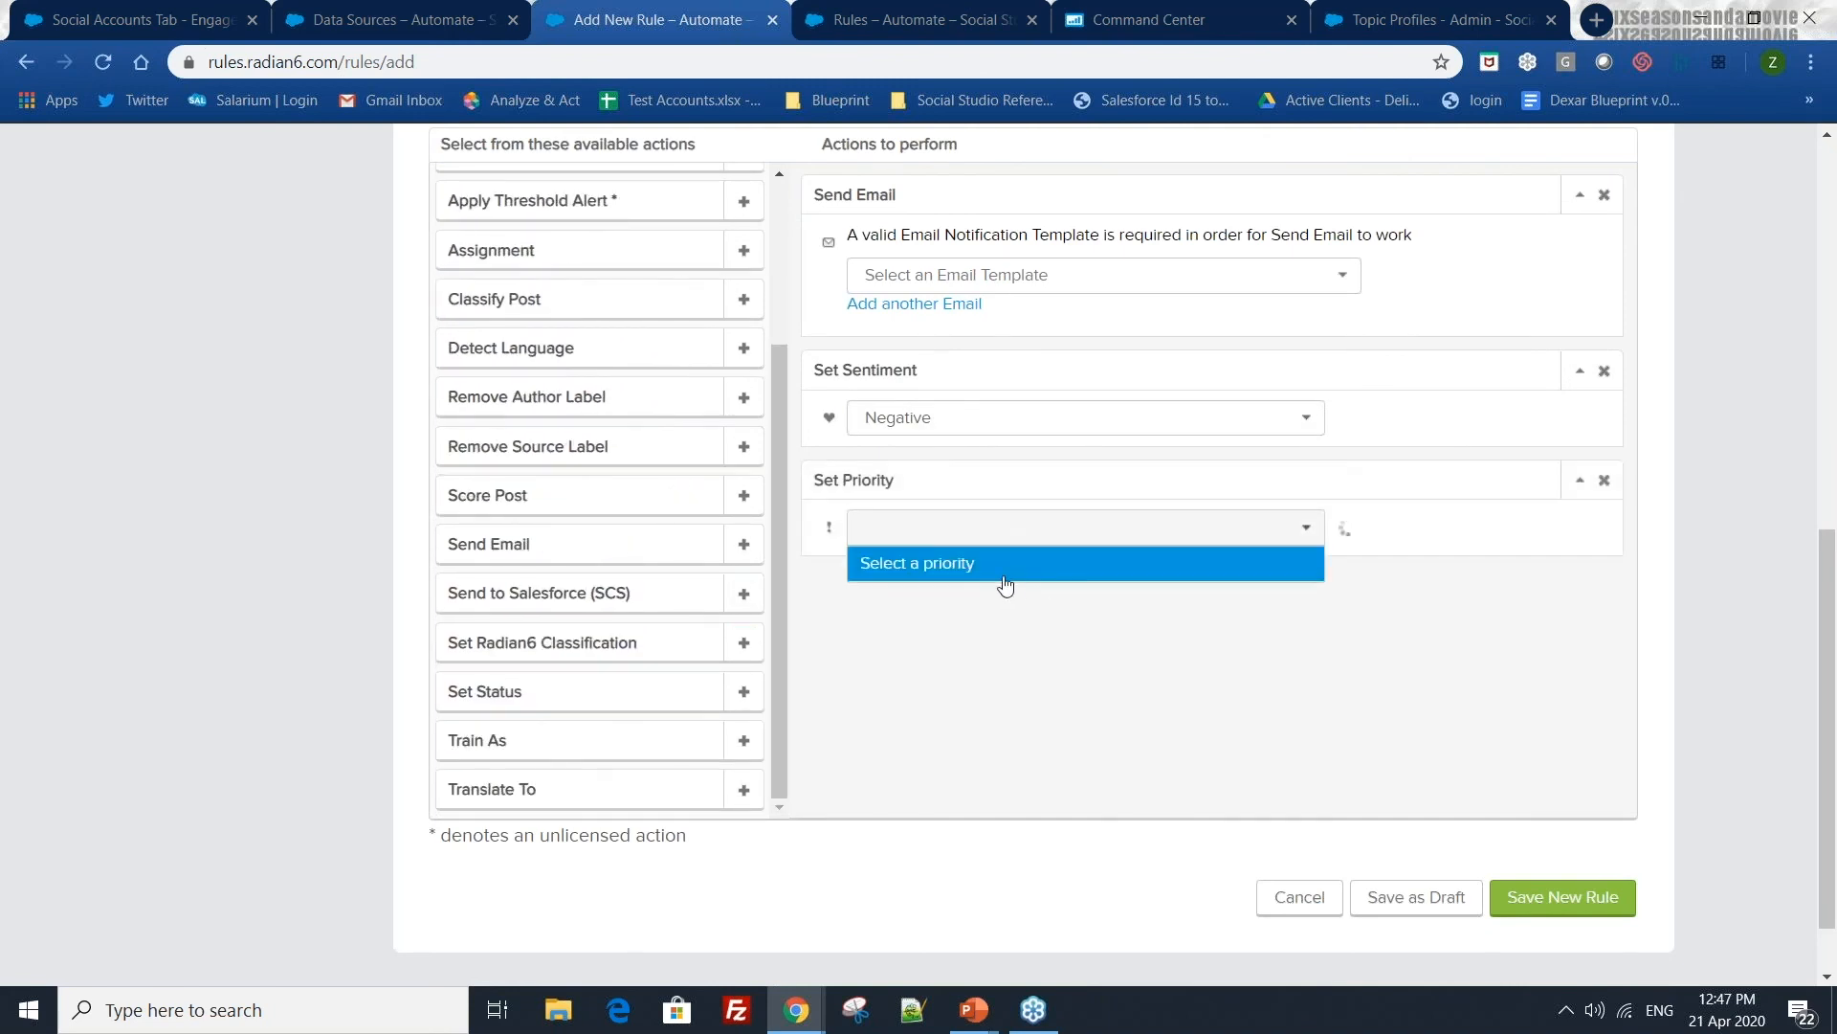
click(944, 599)
- Add the Send to Salesforce (SCS) action, consult the Common Use Cases slide in PowerPoint, and return to the rule in Chrome
click(745, 594)
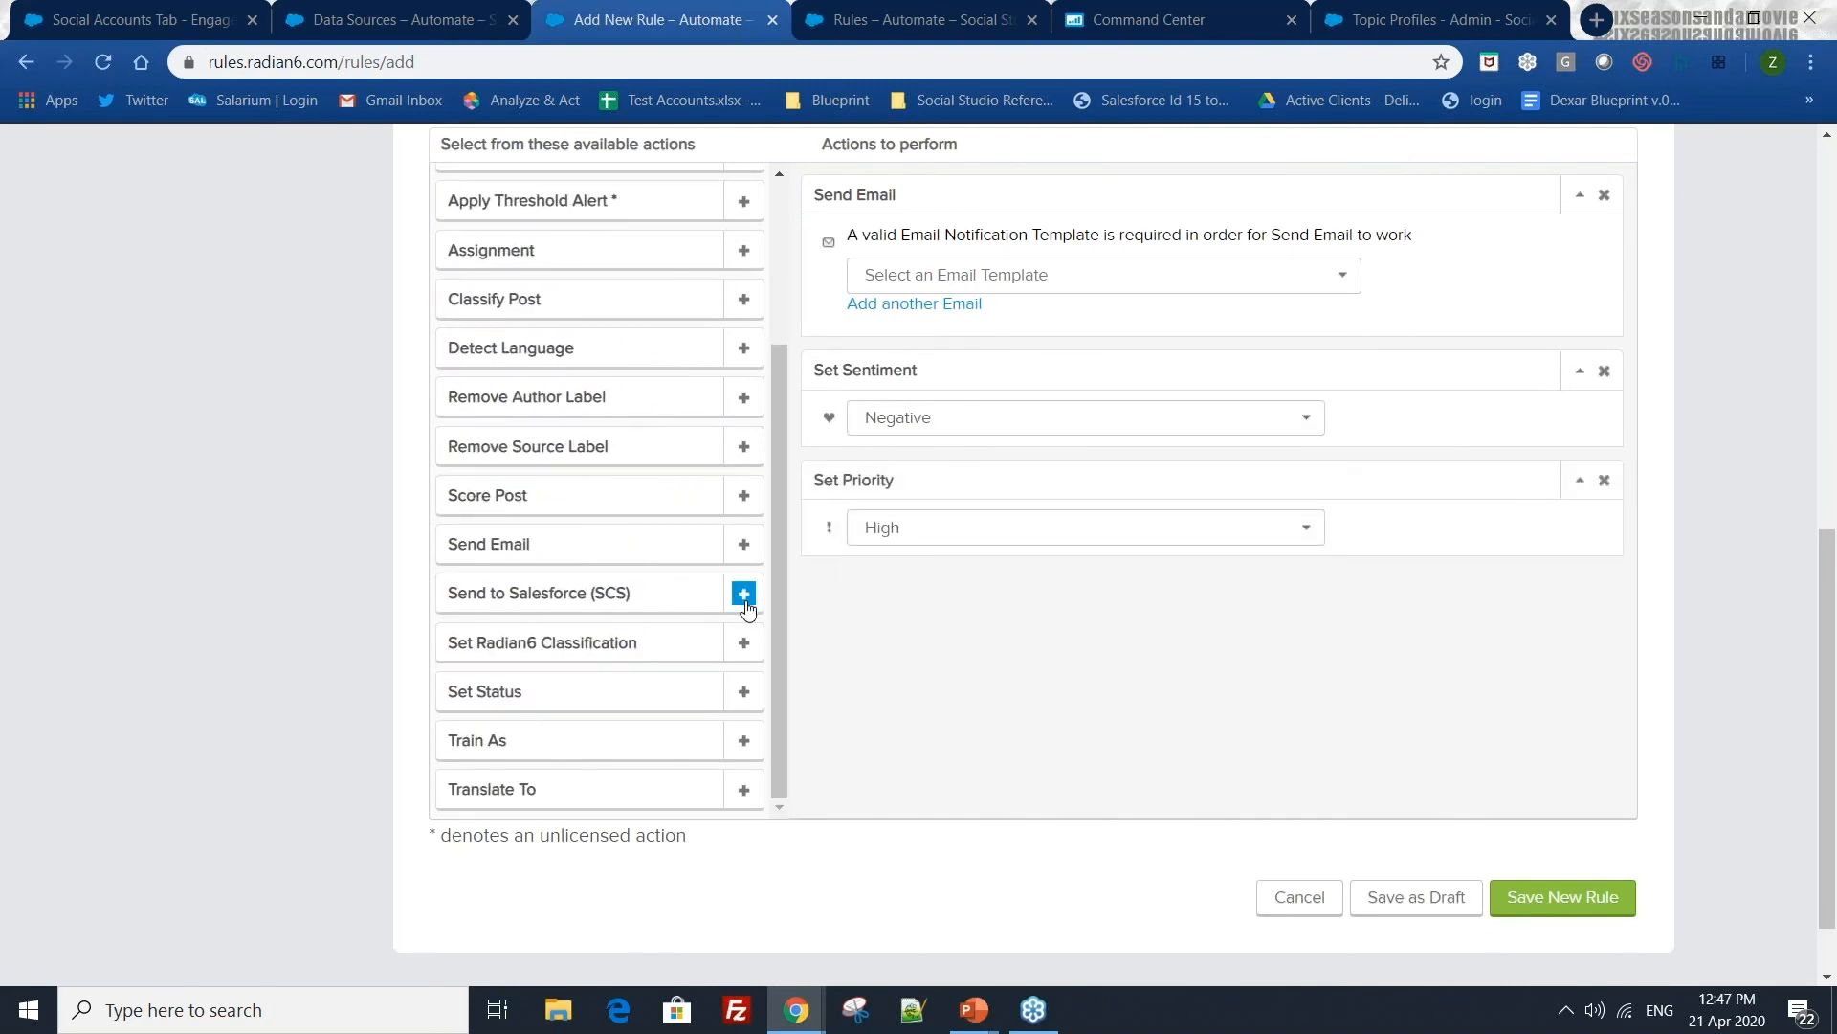
scroll(1086, 703, down, 1)
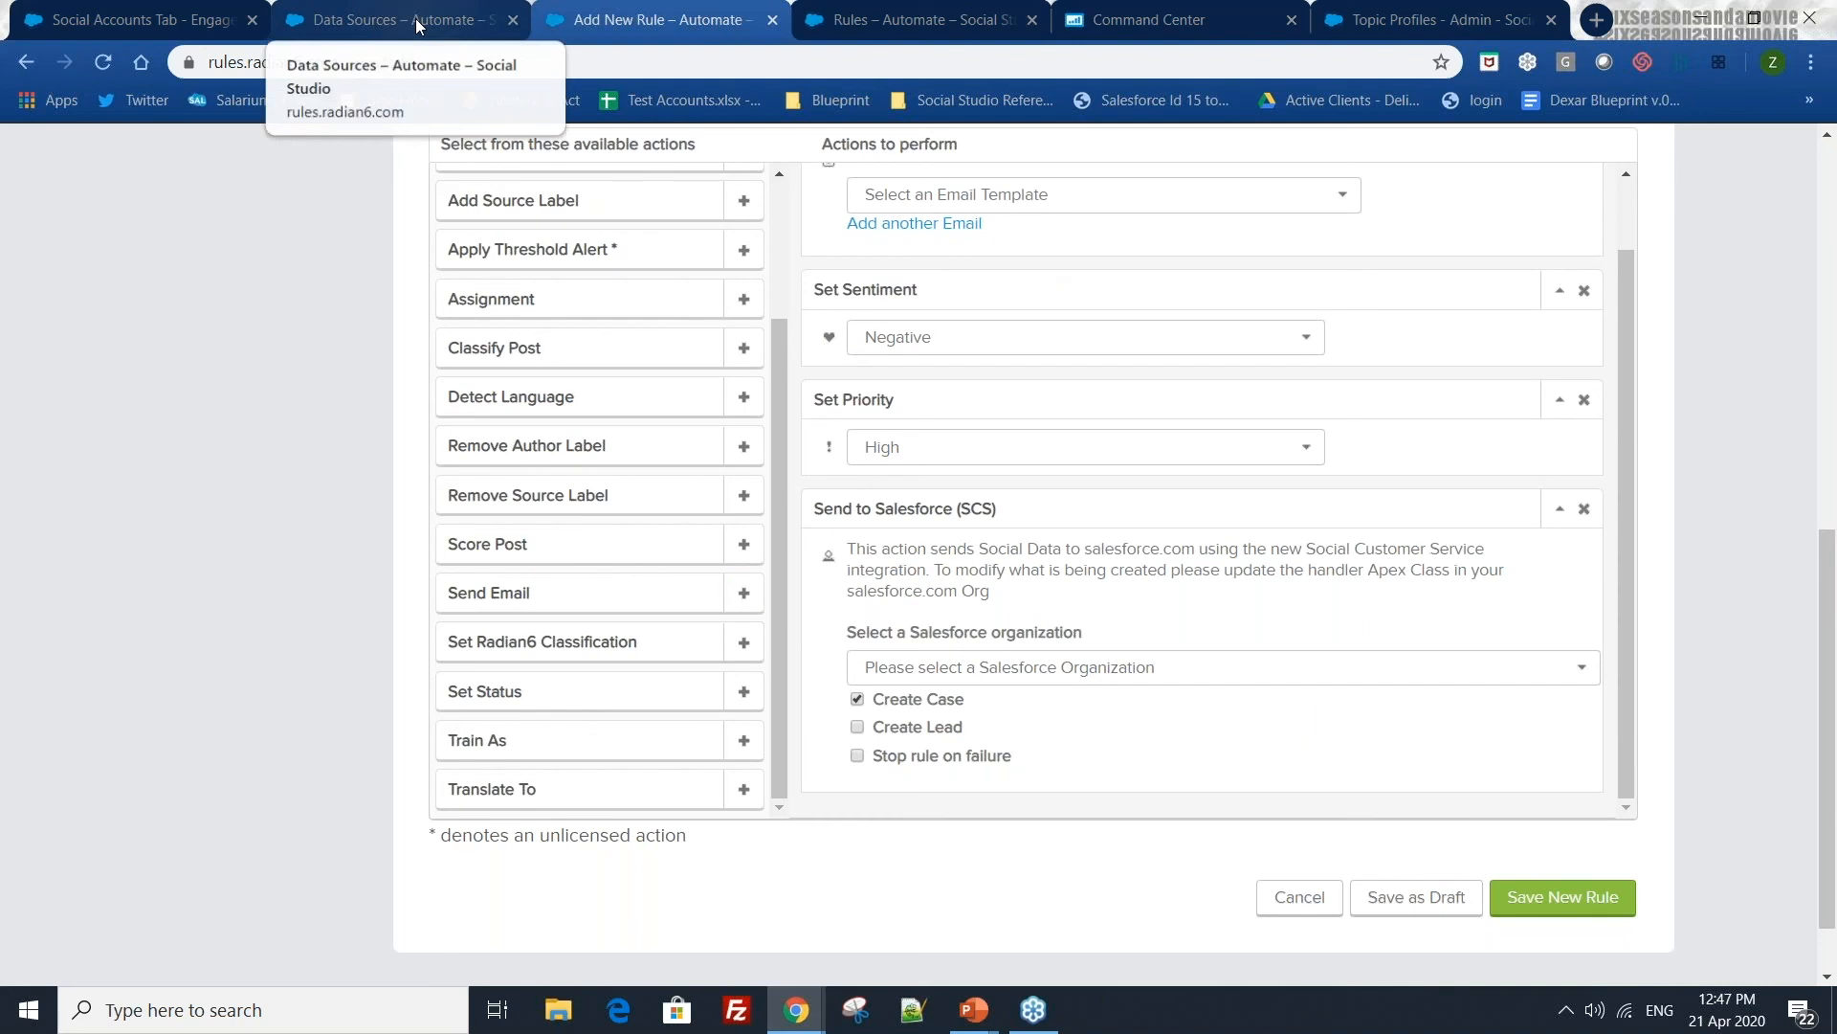
key(alt+Tab)
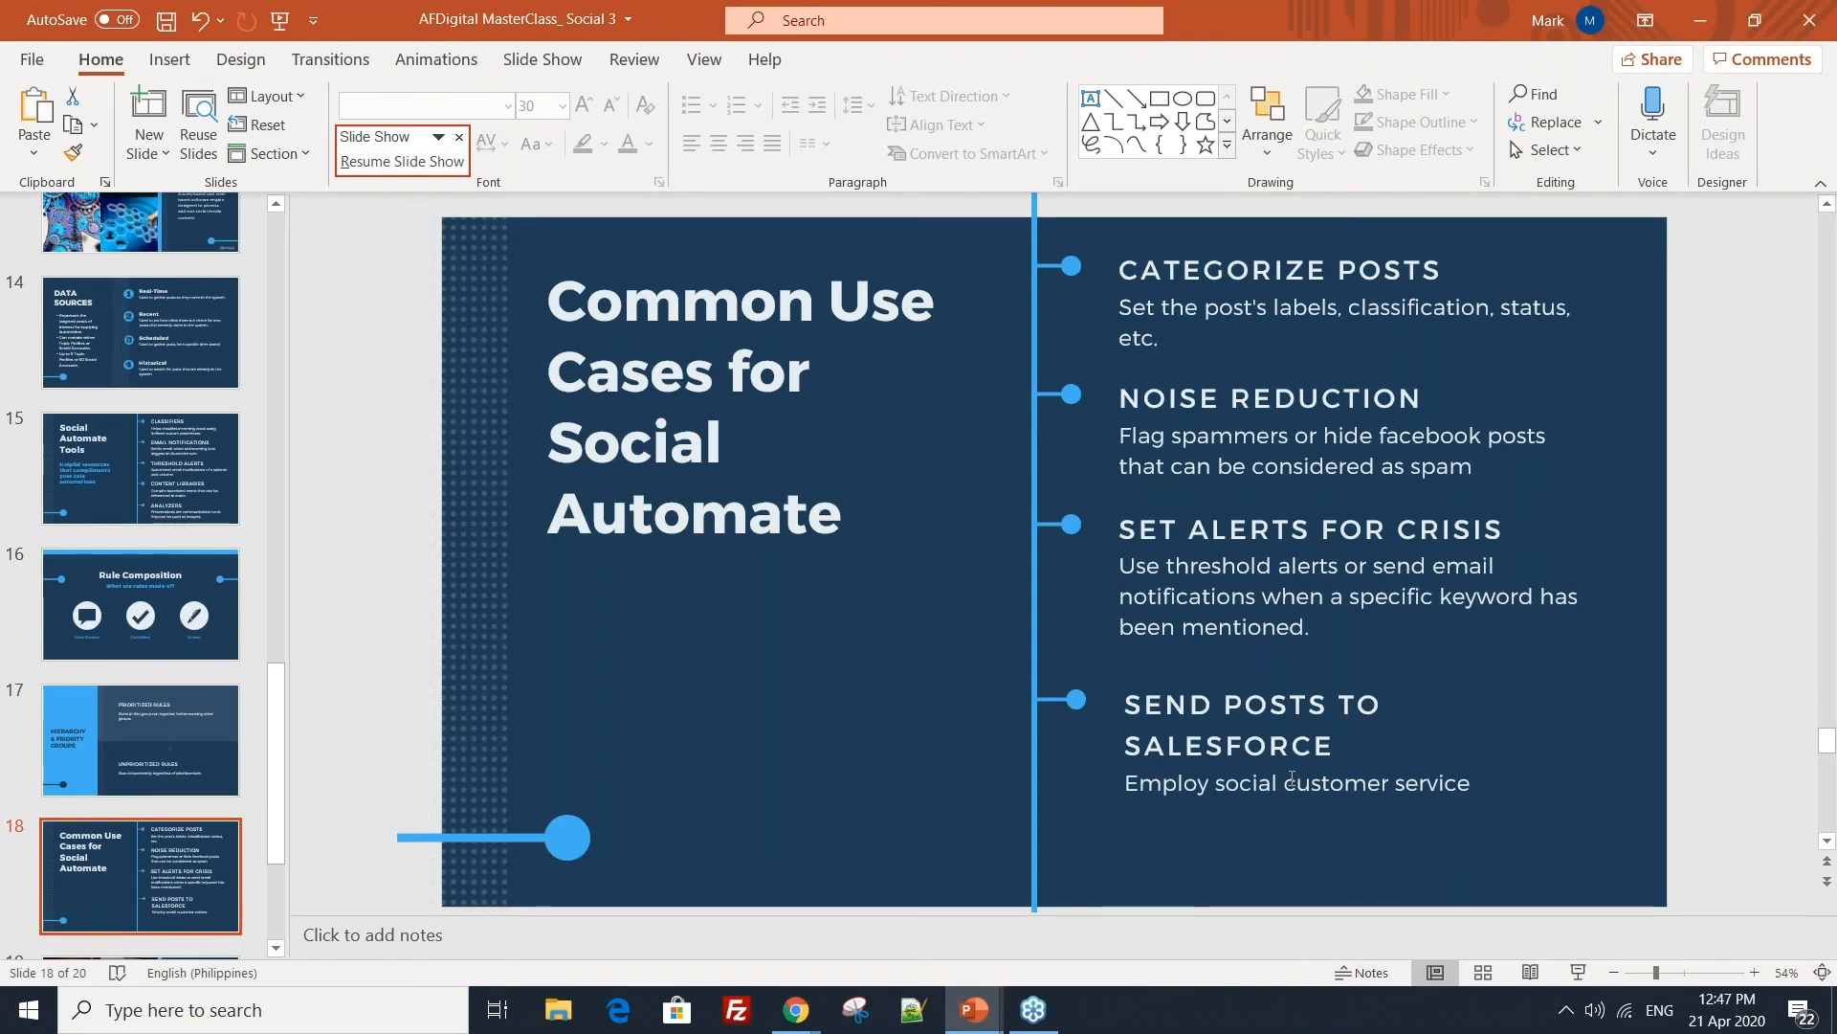
key(alt+Tab)
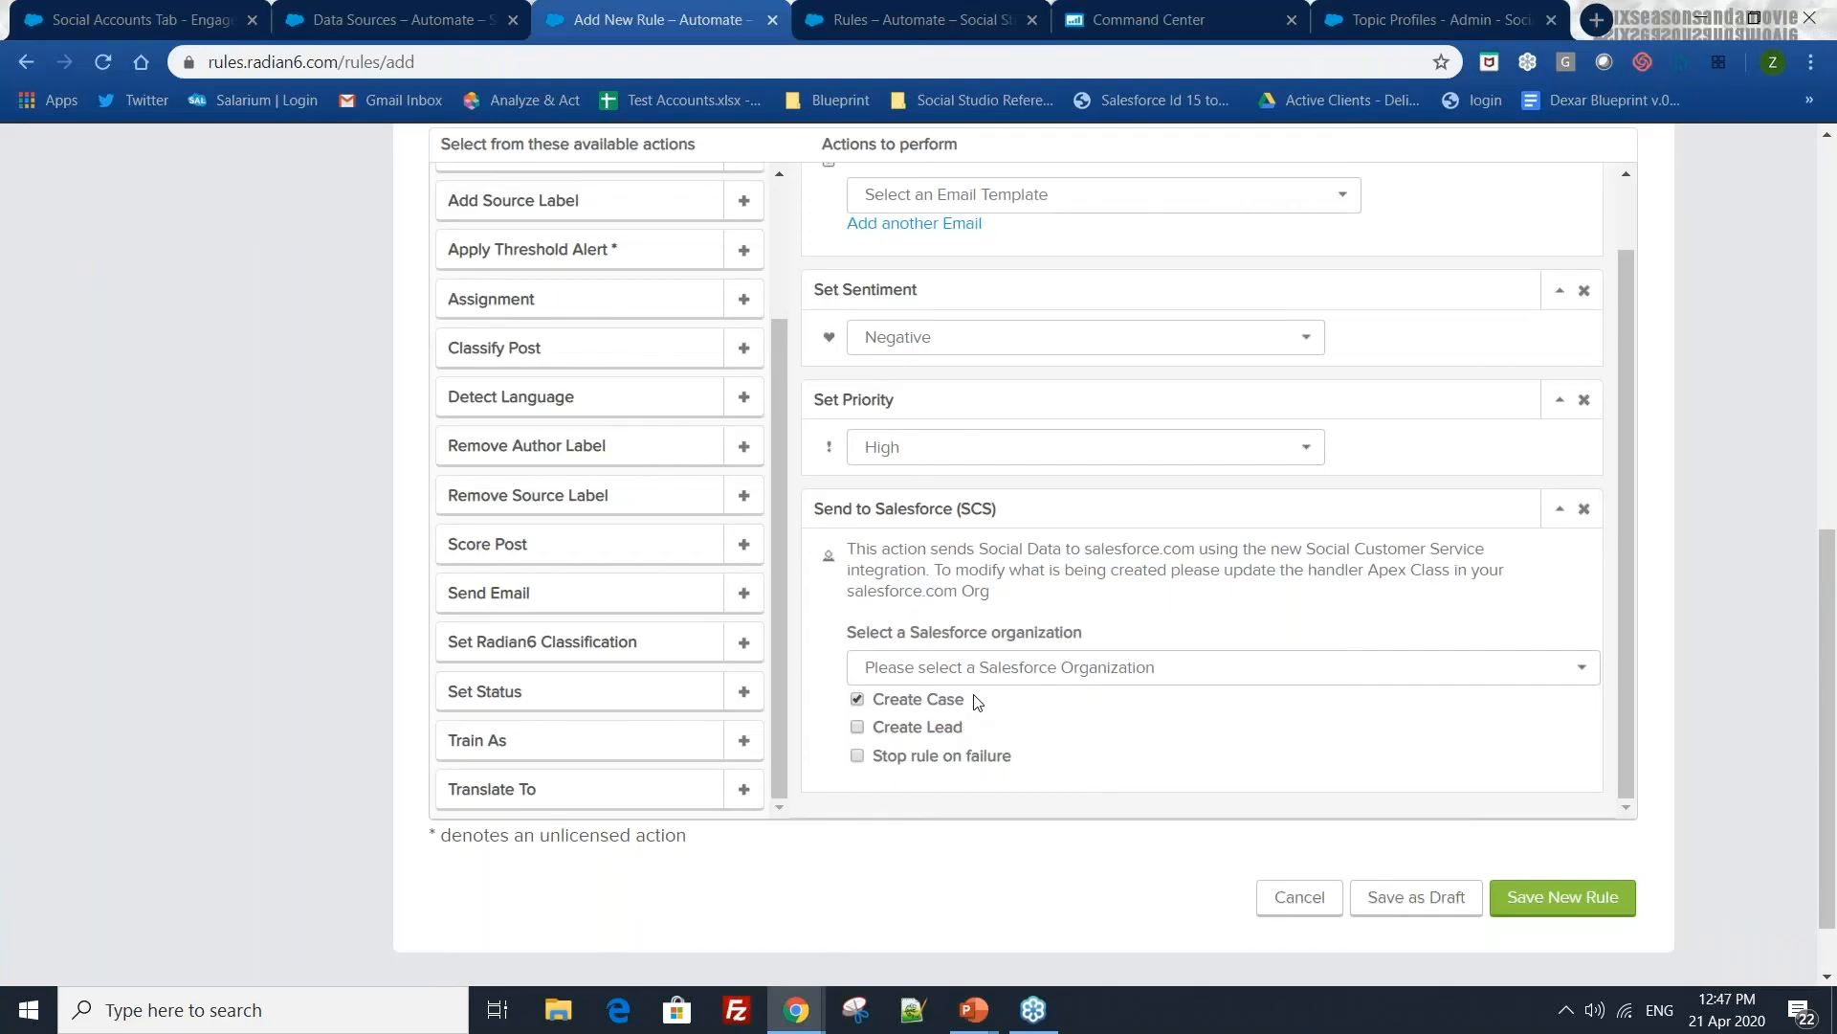
- Look through the Salesforce organizations without choosing one, and set the Salesforce action to Create Lead instead of Create Case
click(1018, 670)
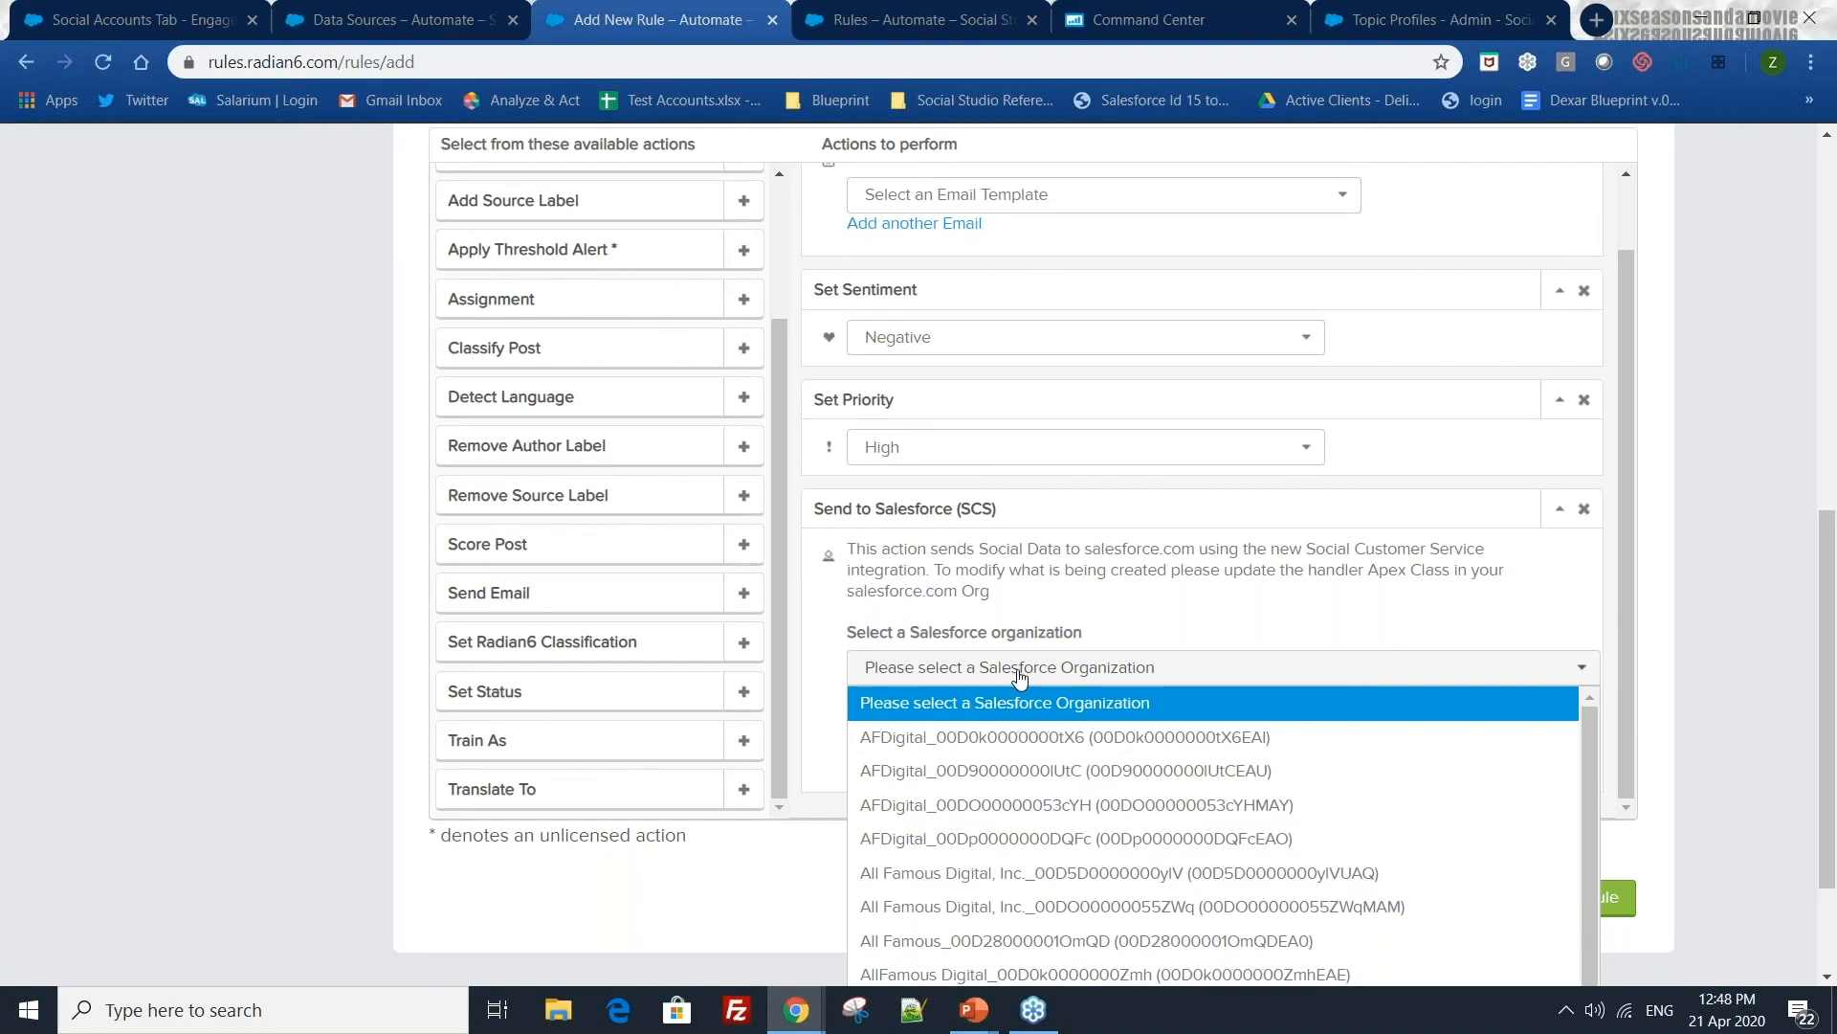
scroll(1059, 733, down, 1)
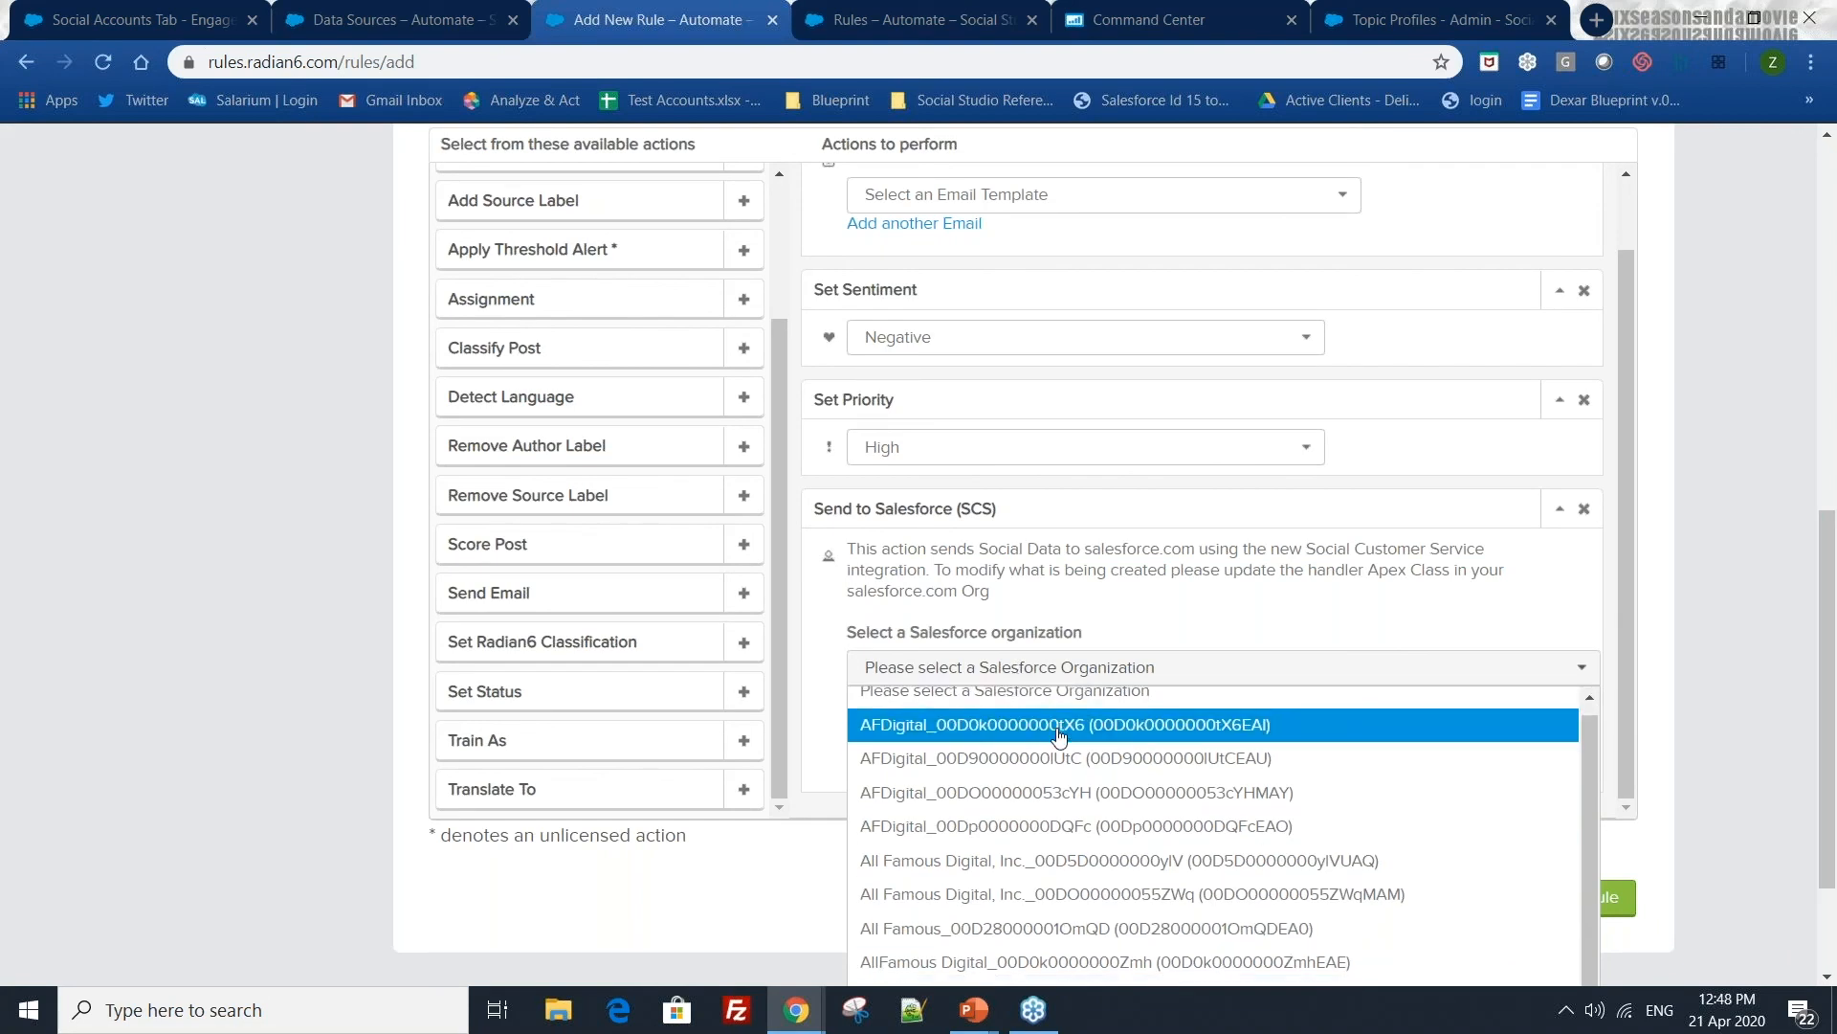
scroll(1094, 718, up, 1)
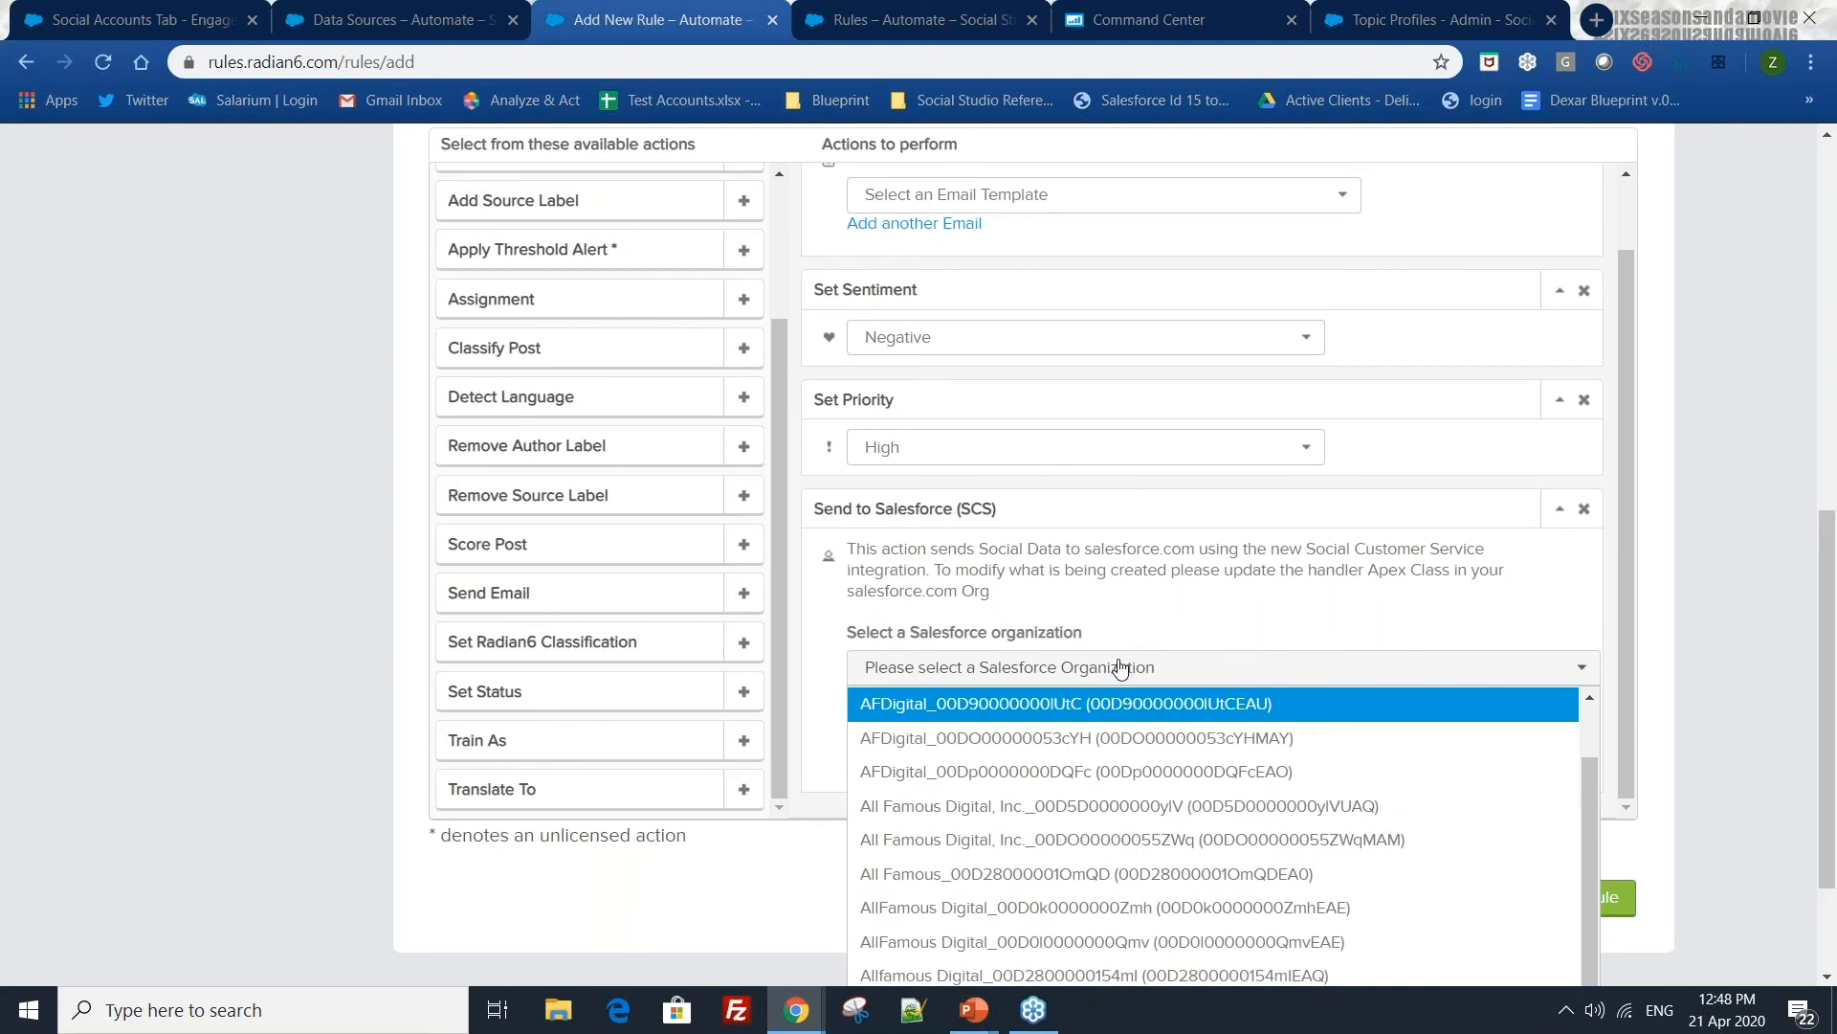
click(1121, 667)
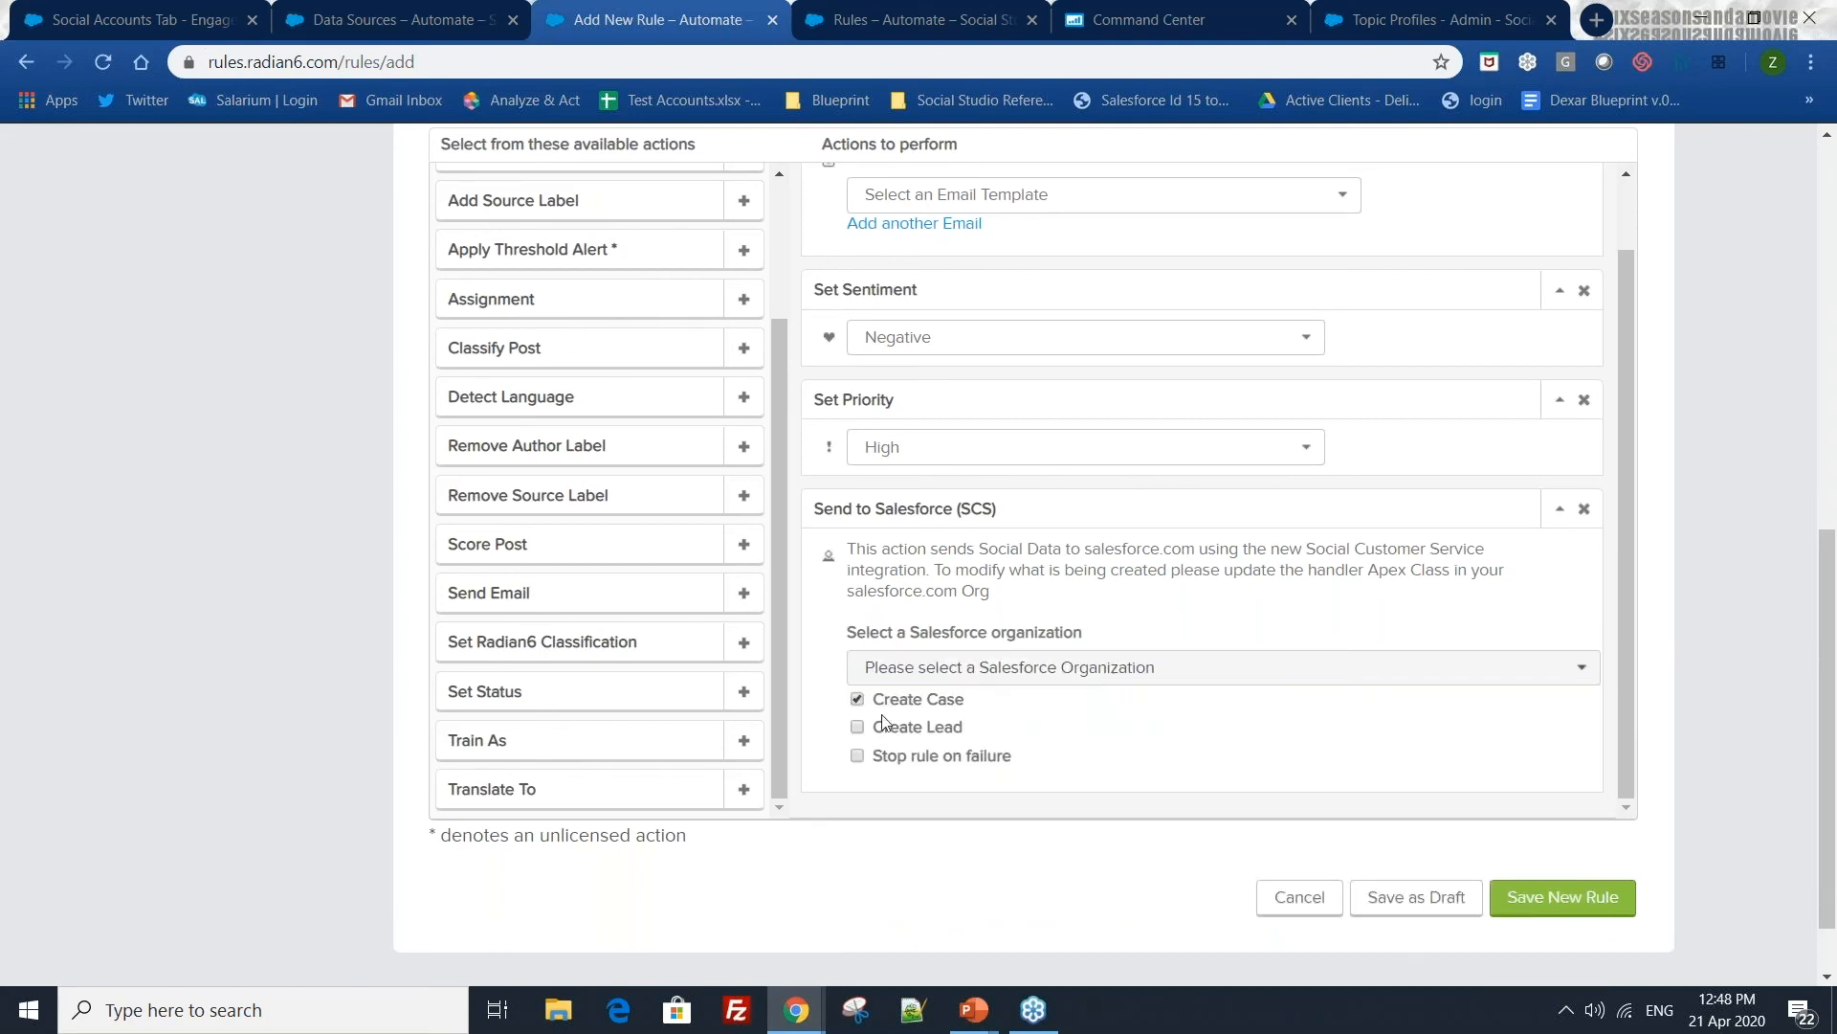
click(923, 728)
click(942, 706)
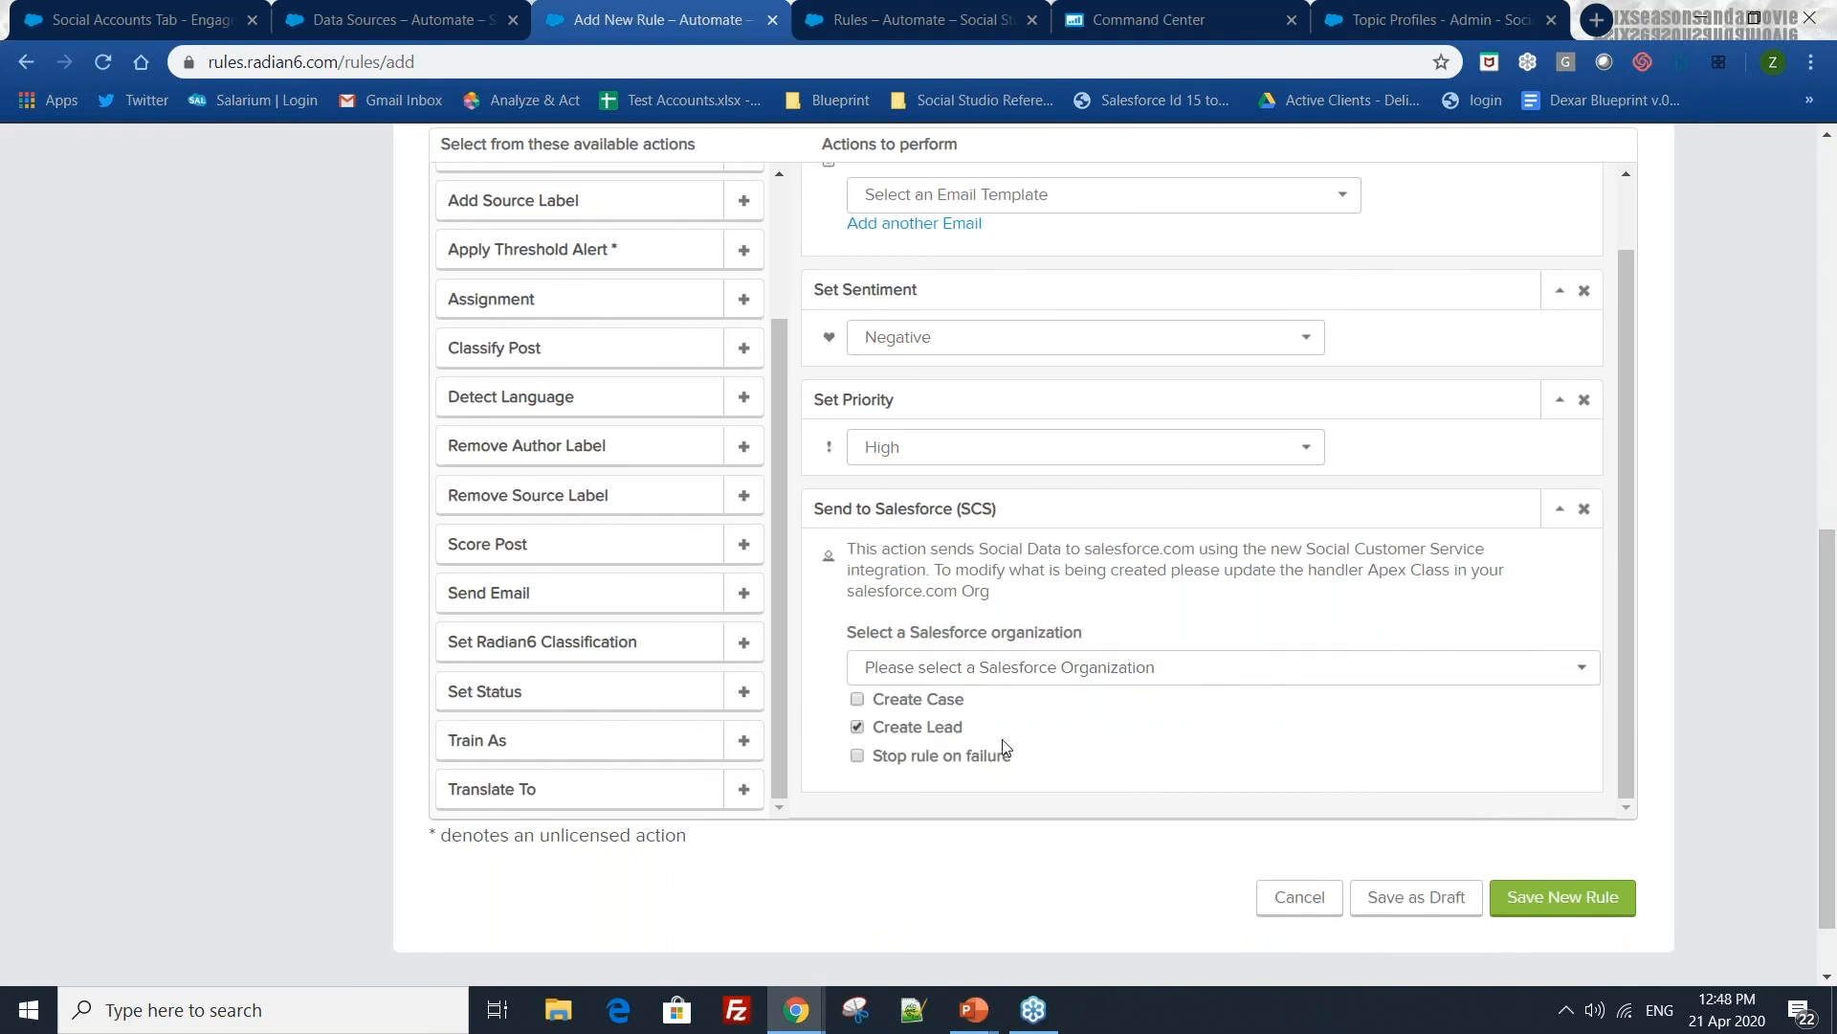
- Delete both conditions and rename the rule Lead Identification
scroll(1001, 710, up, 1)
scroll(1004, 761, up, 10)
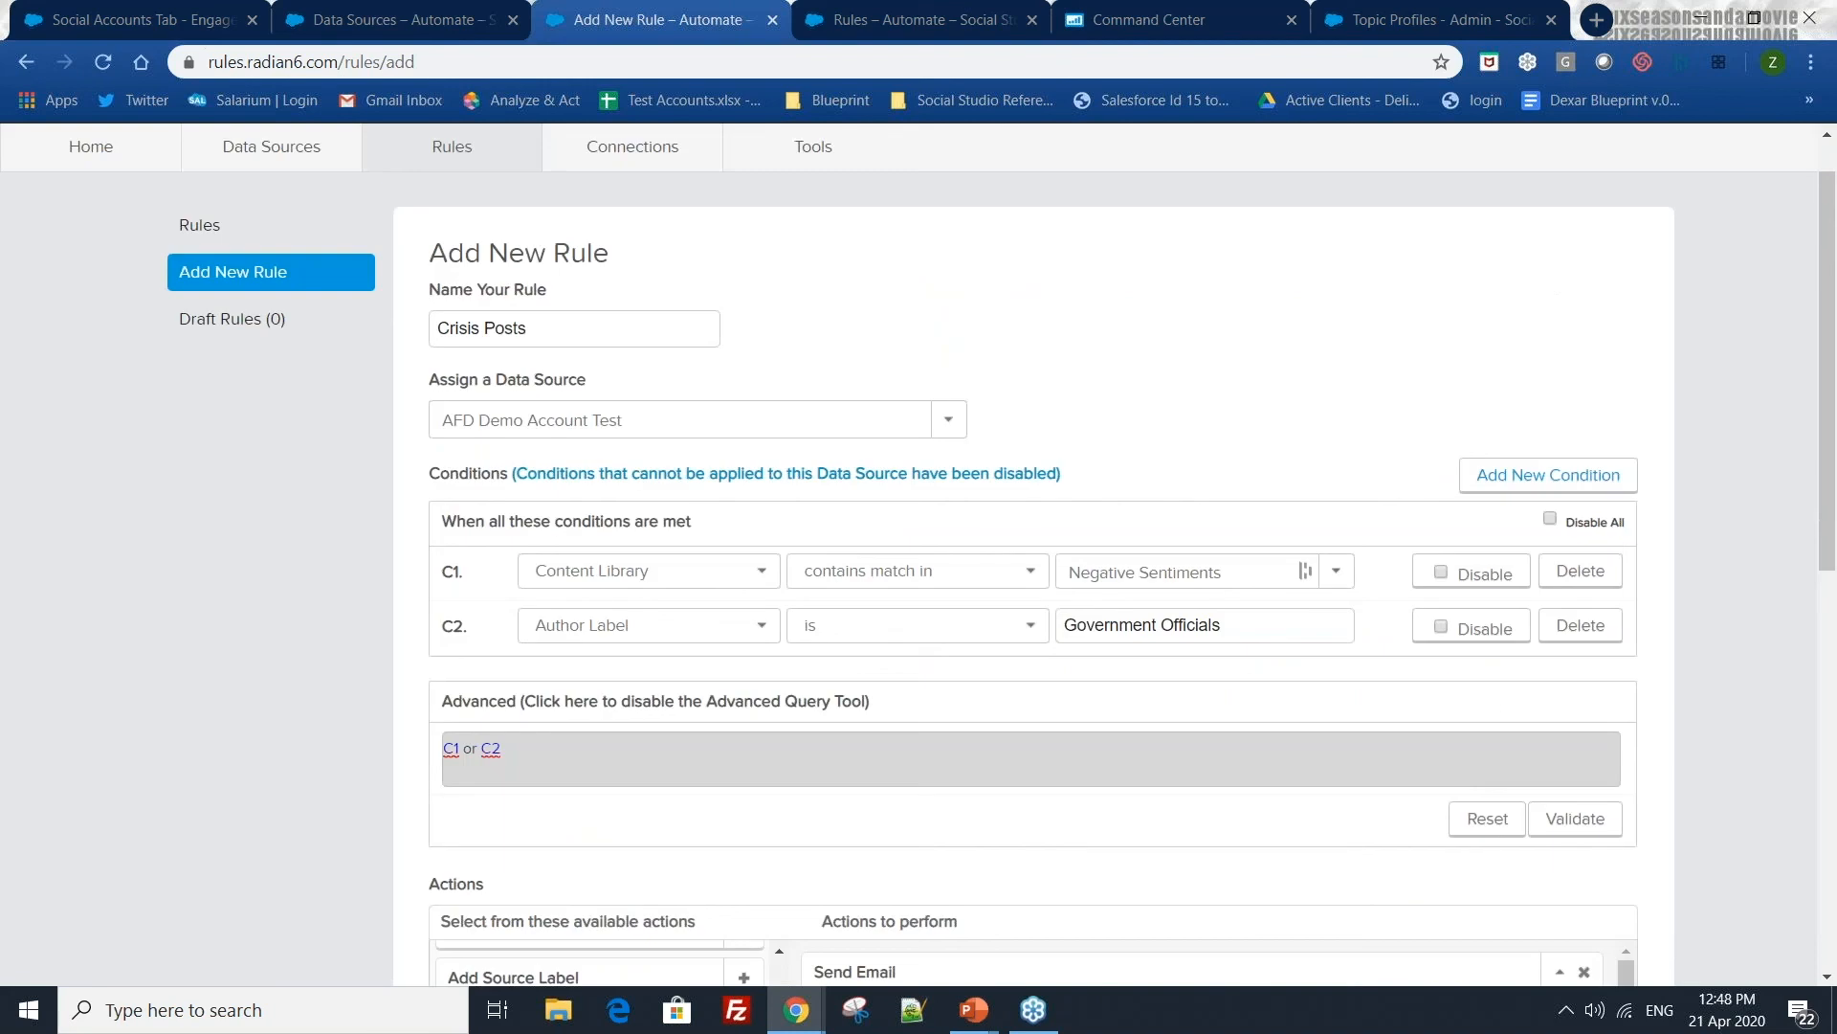
click(1580, 630)
click(1580, 631)
triple_click(563, 392)
text(Lead Ident)
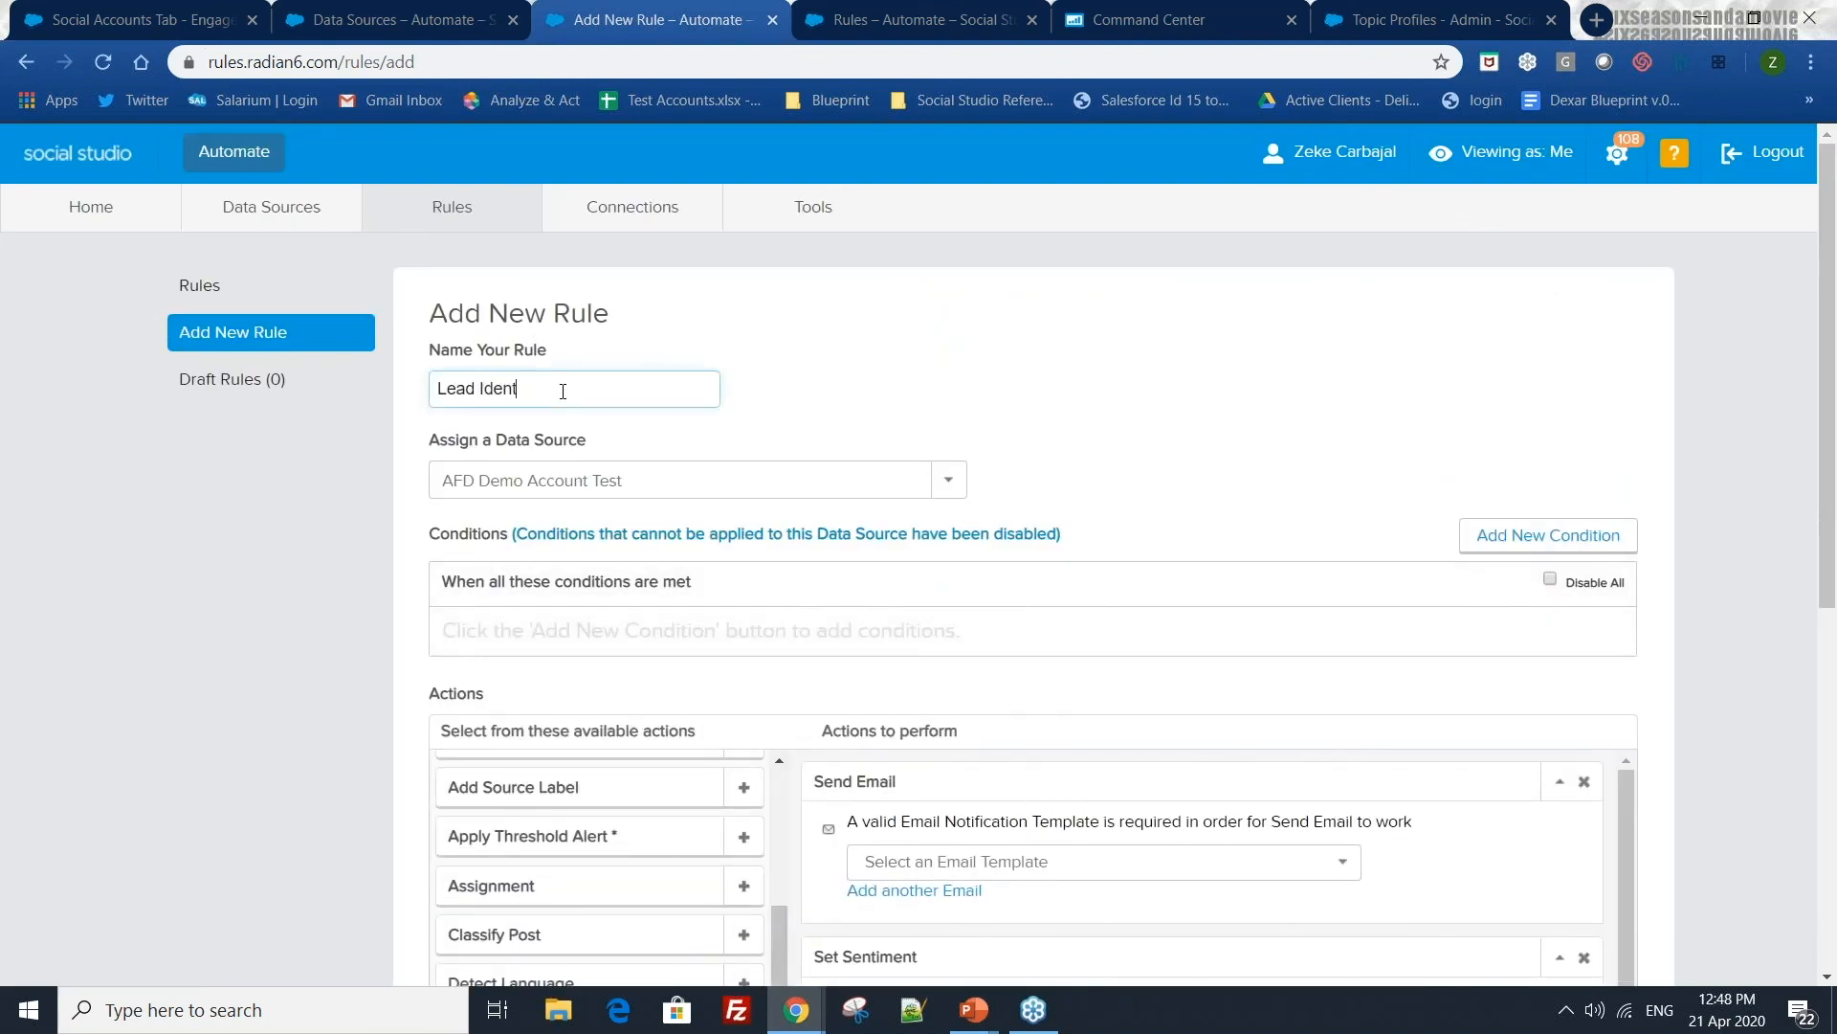
text(ification)
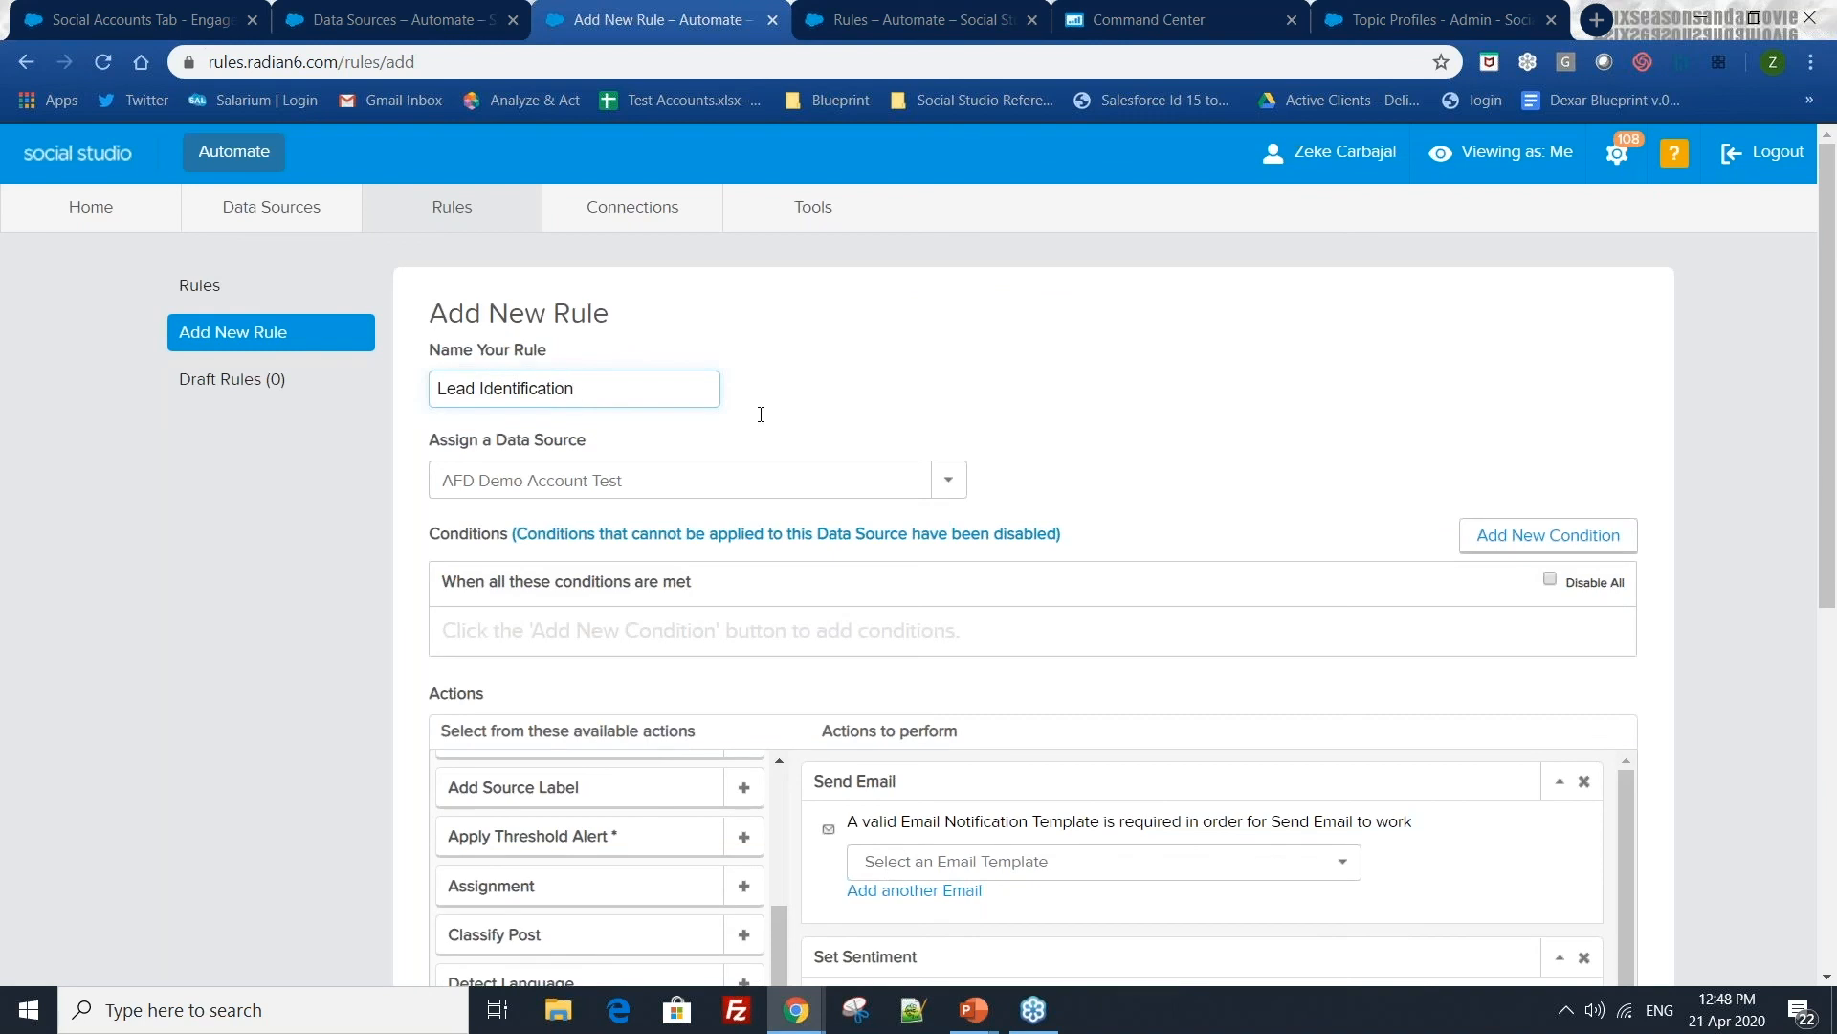
- Add a condition to the Lead Identification rule that the Content Library contains a match in Auto Loan
click(1551, 537)
click(772, 634)
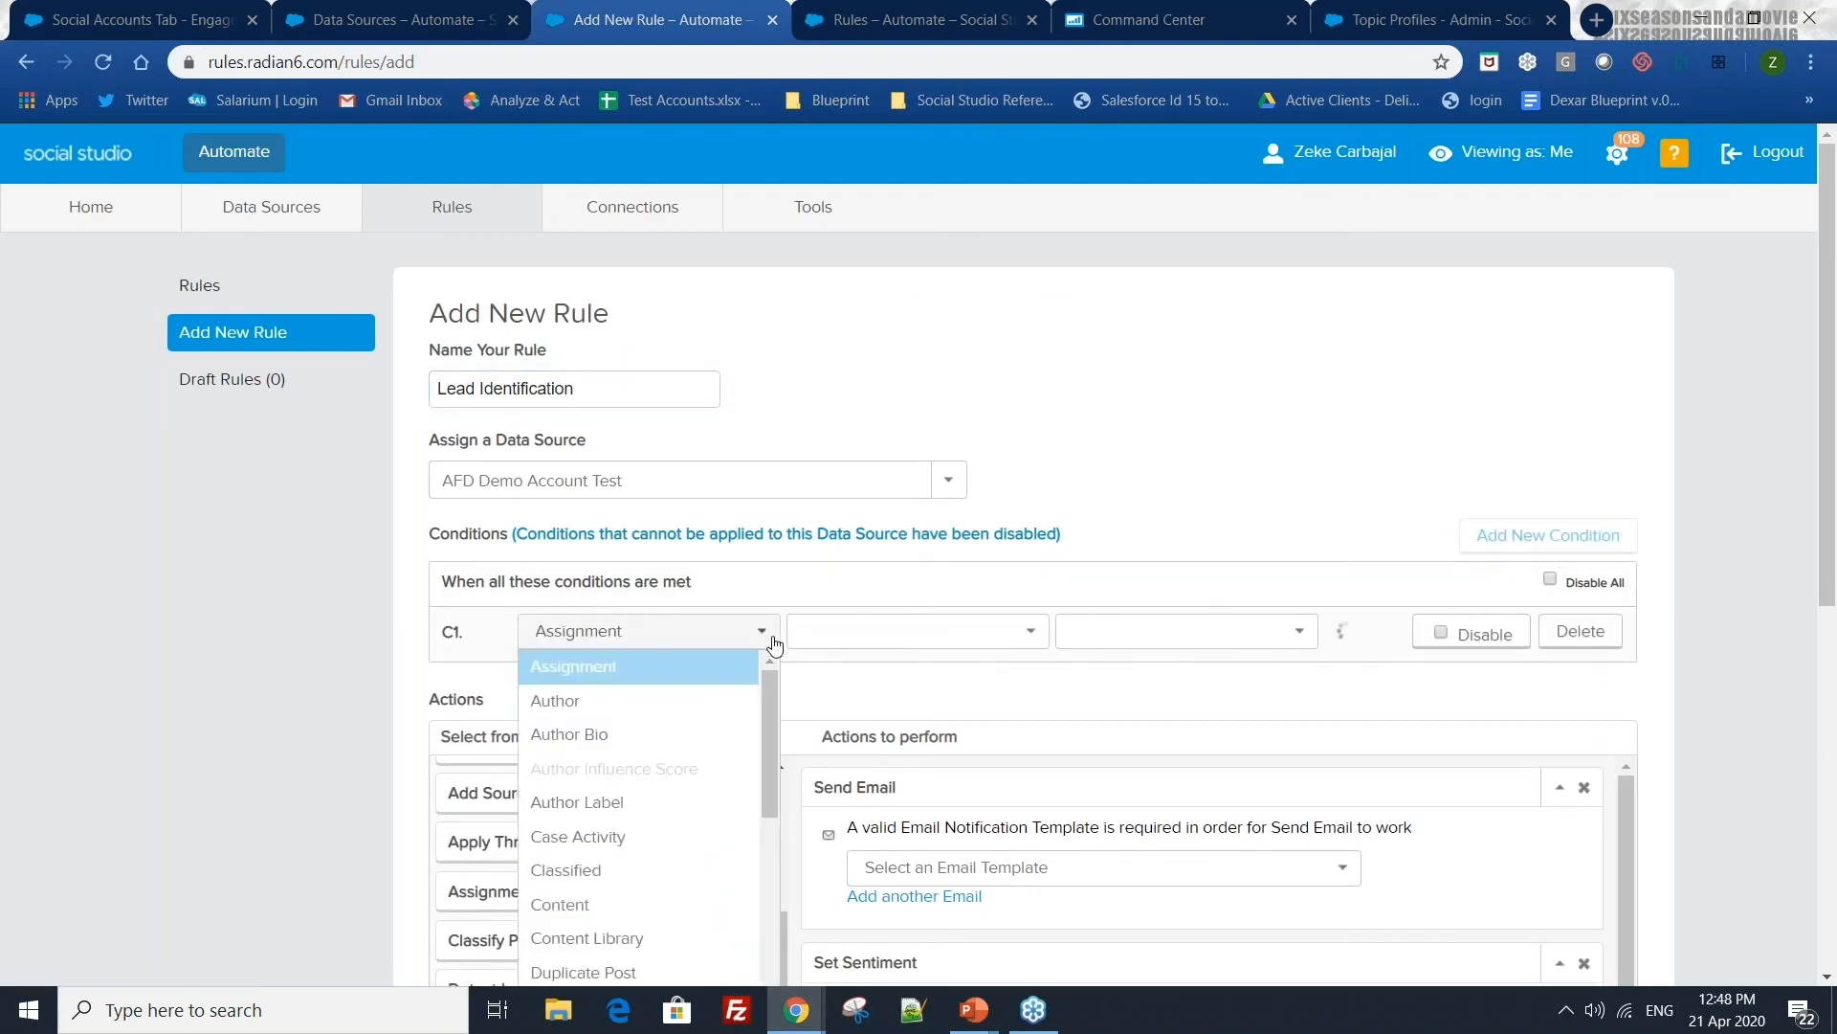
click(667, 938)
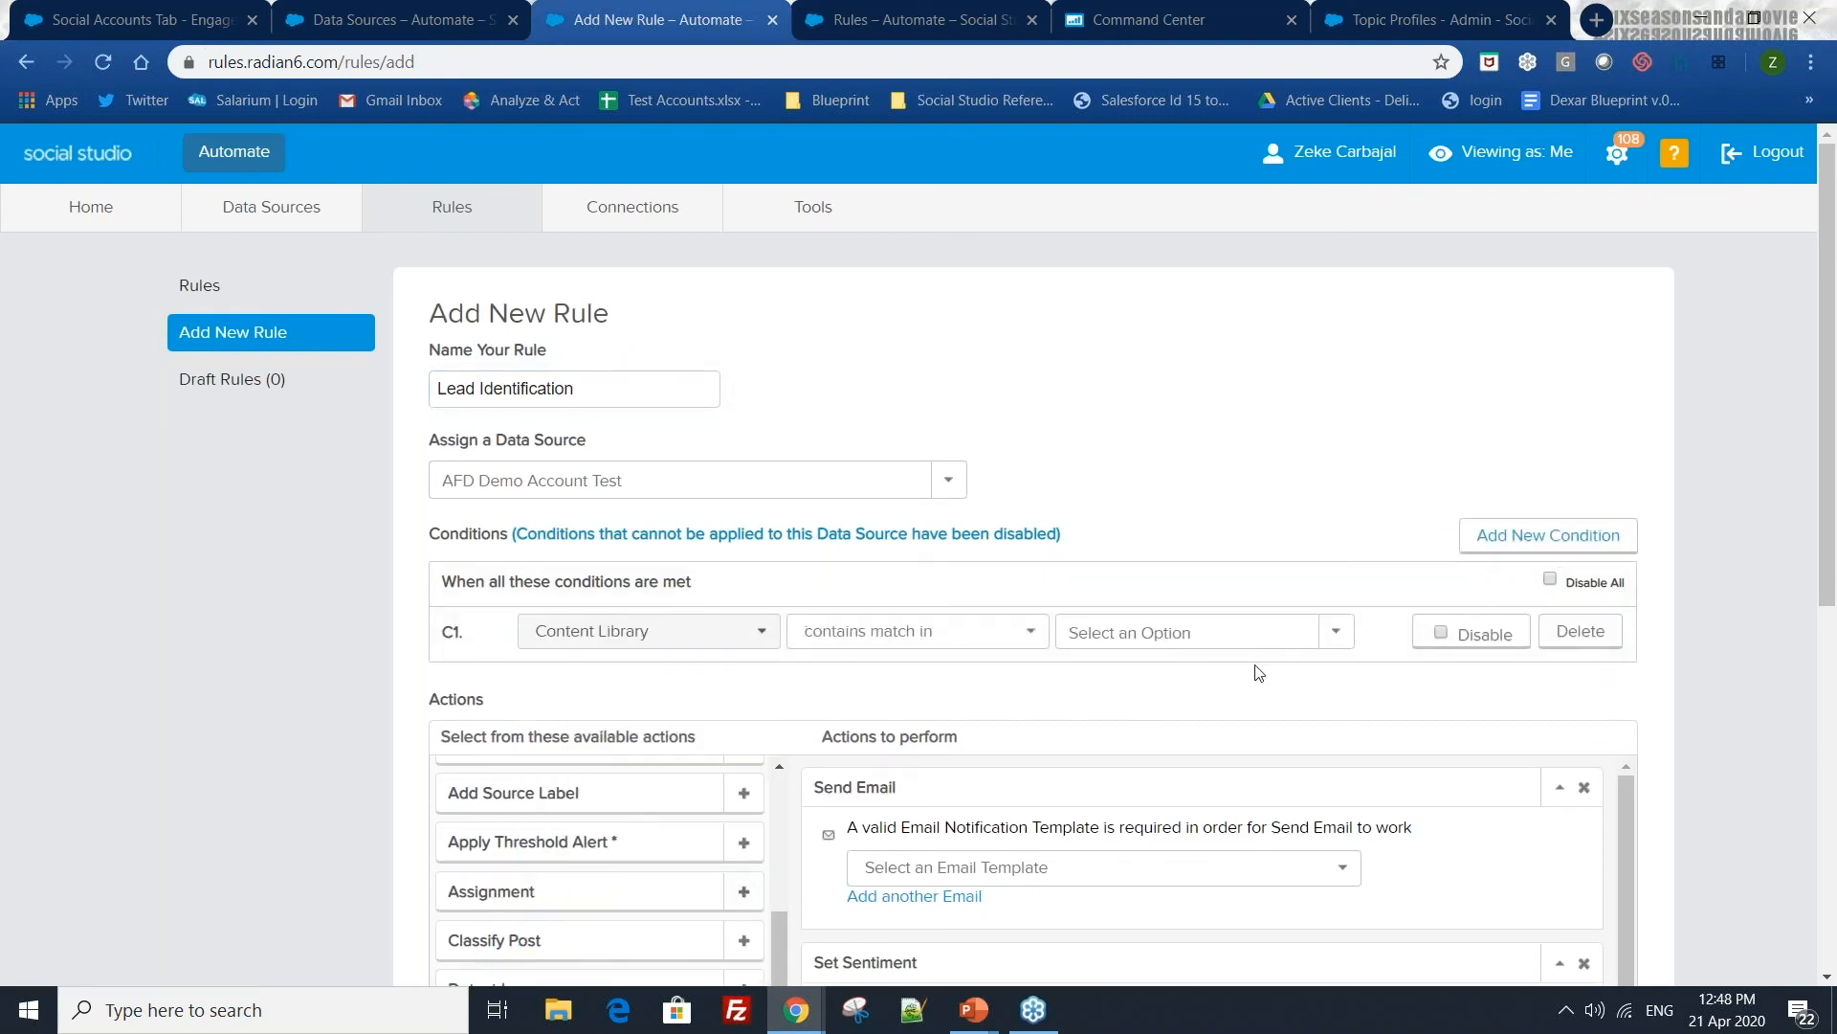
click(1334, 633)
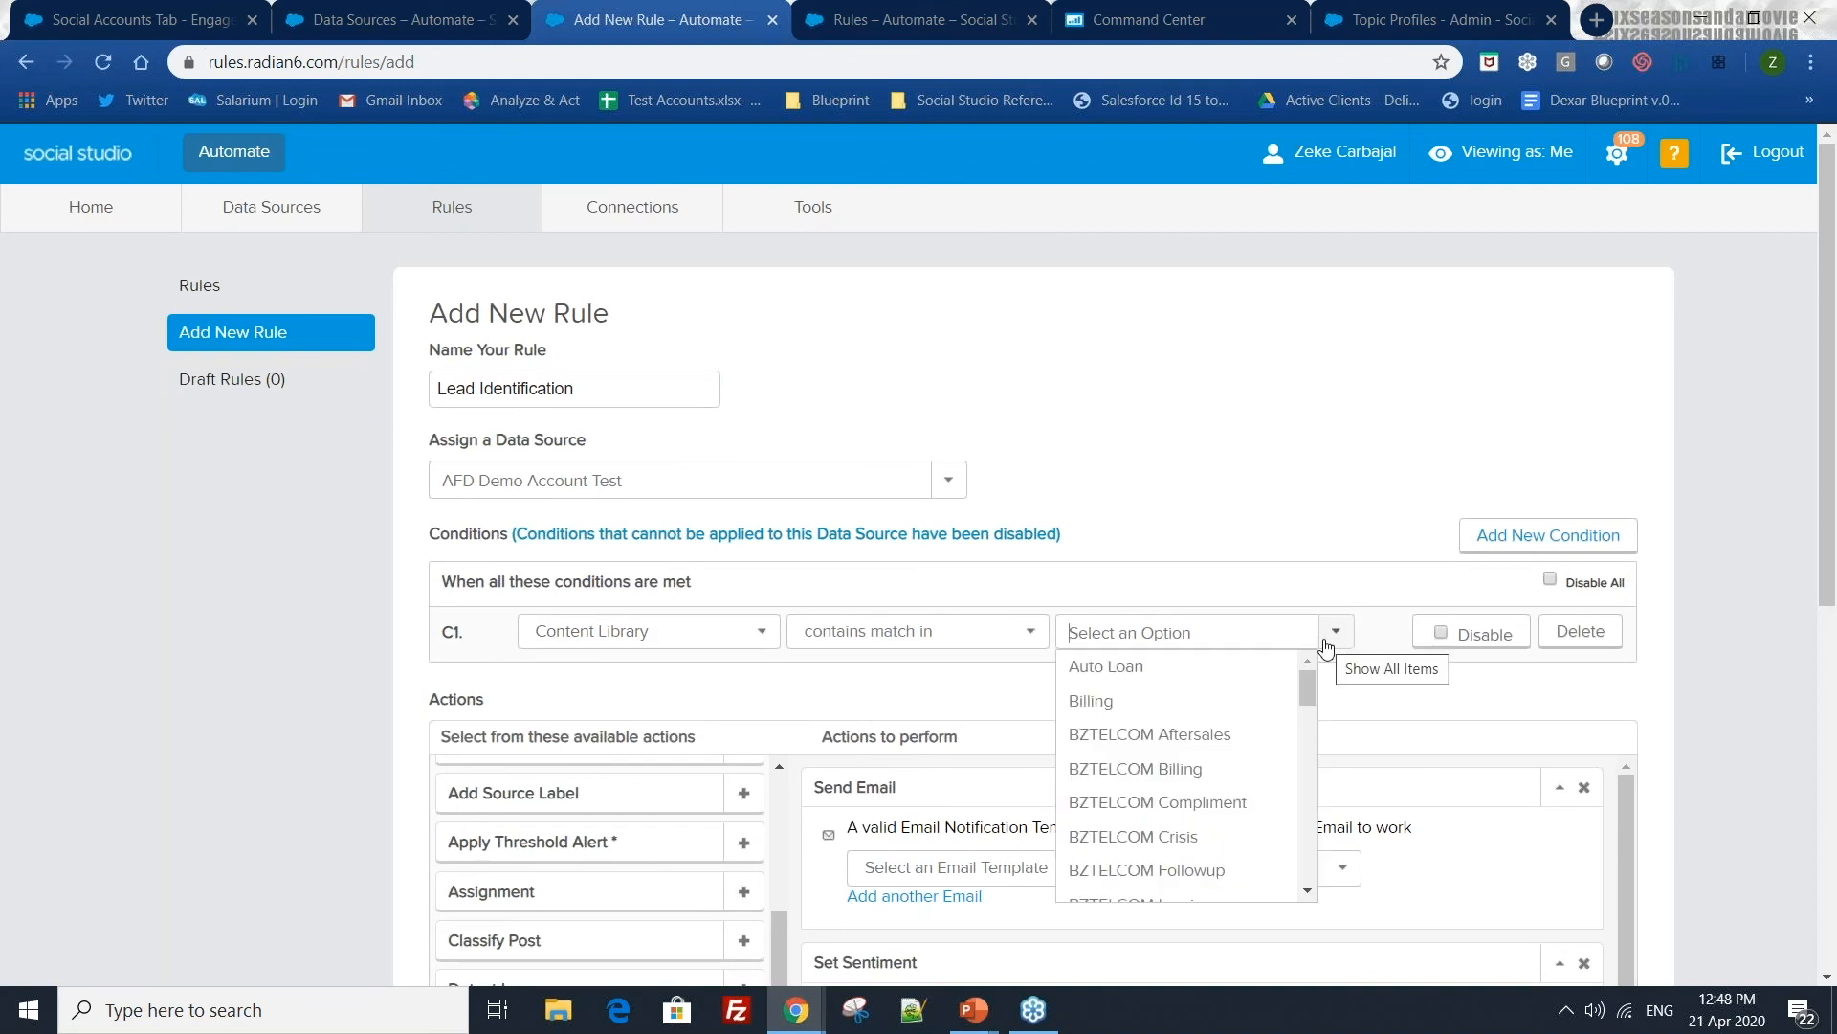
click(1175, 670)
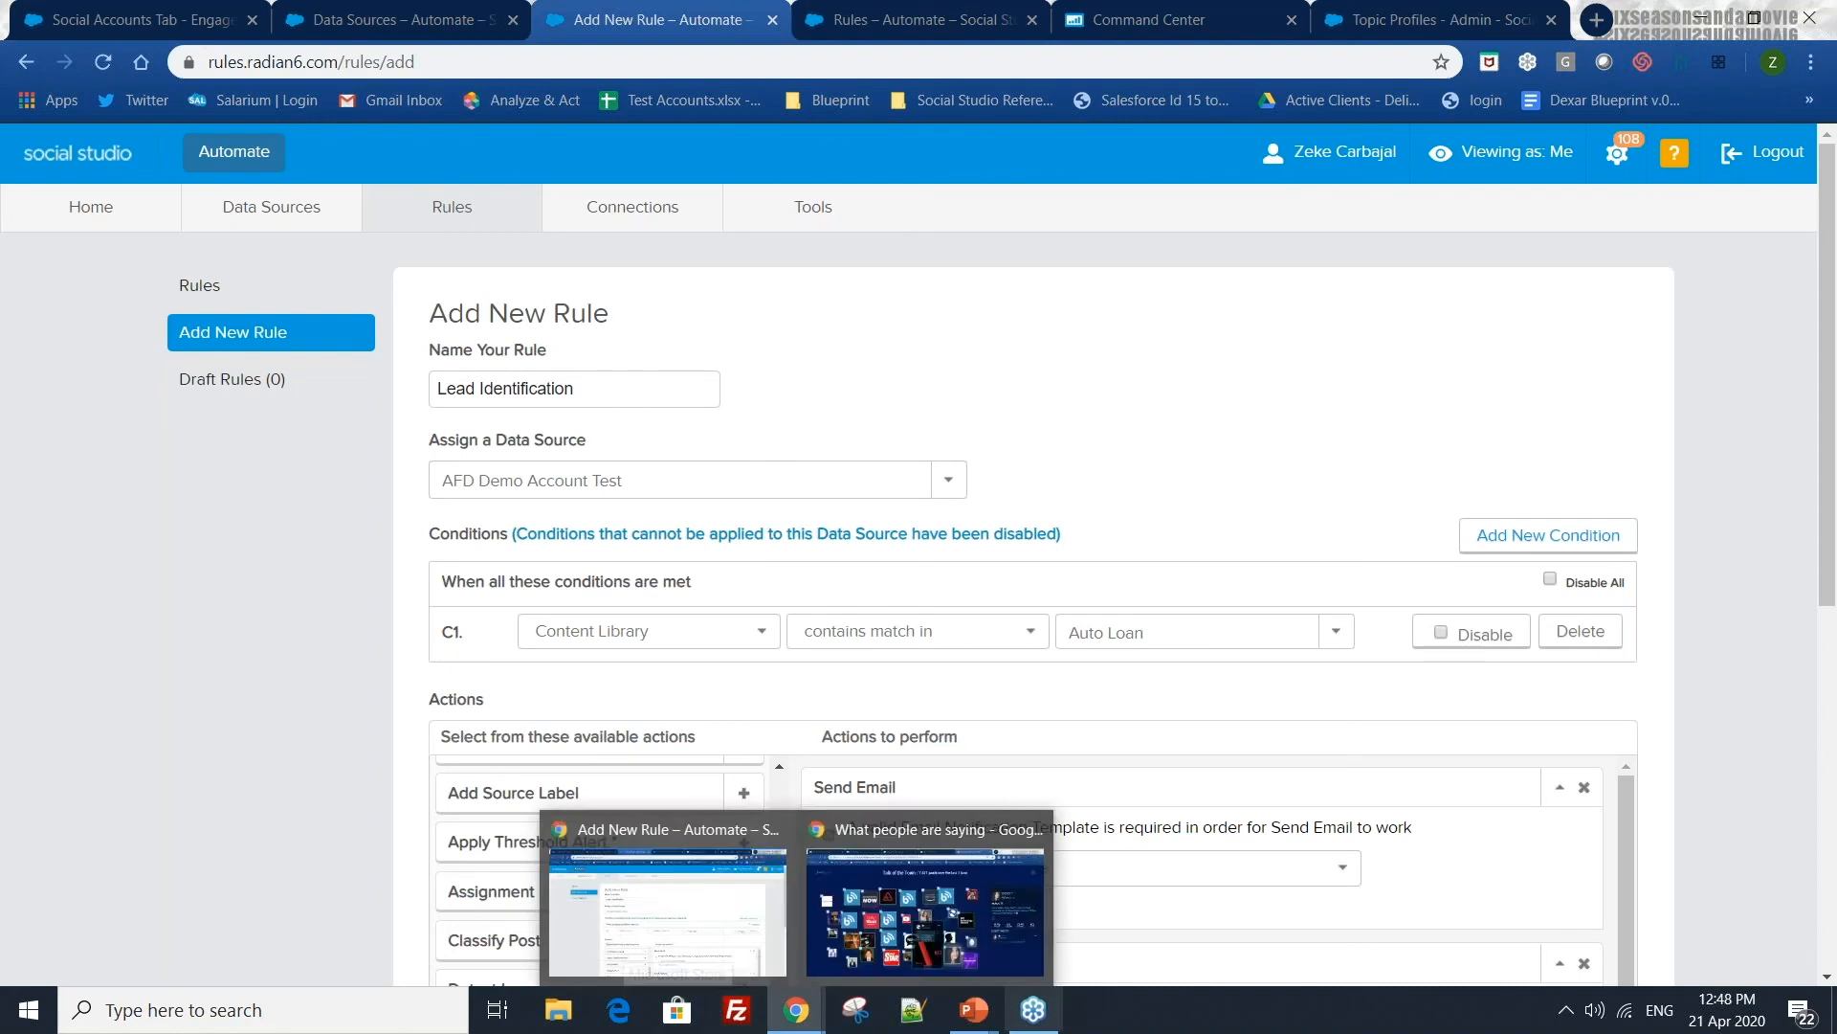
- Remove the Send Email, Set Sentiment and Set Priority actions from the rule, and switch to the Common Use Cases slide in PowerPoint
click(1584, 786)
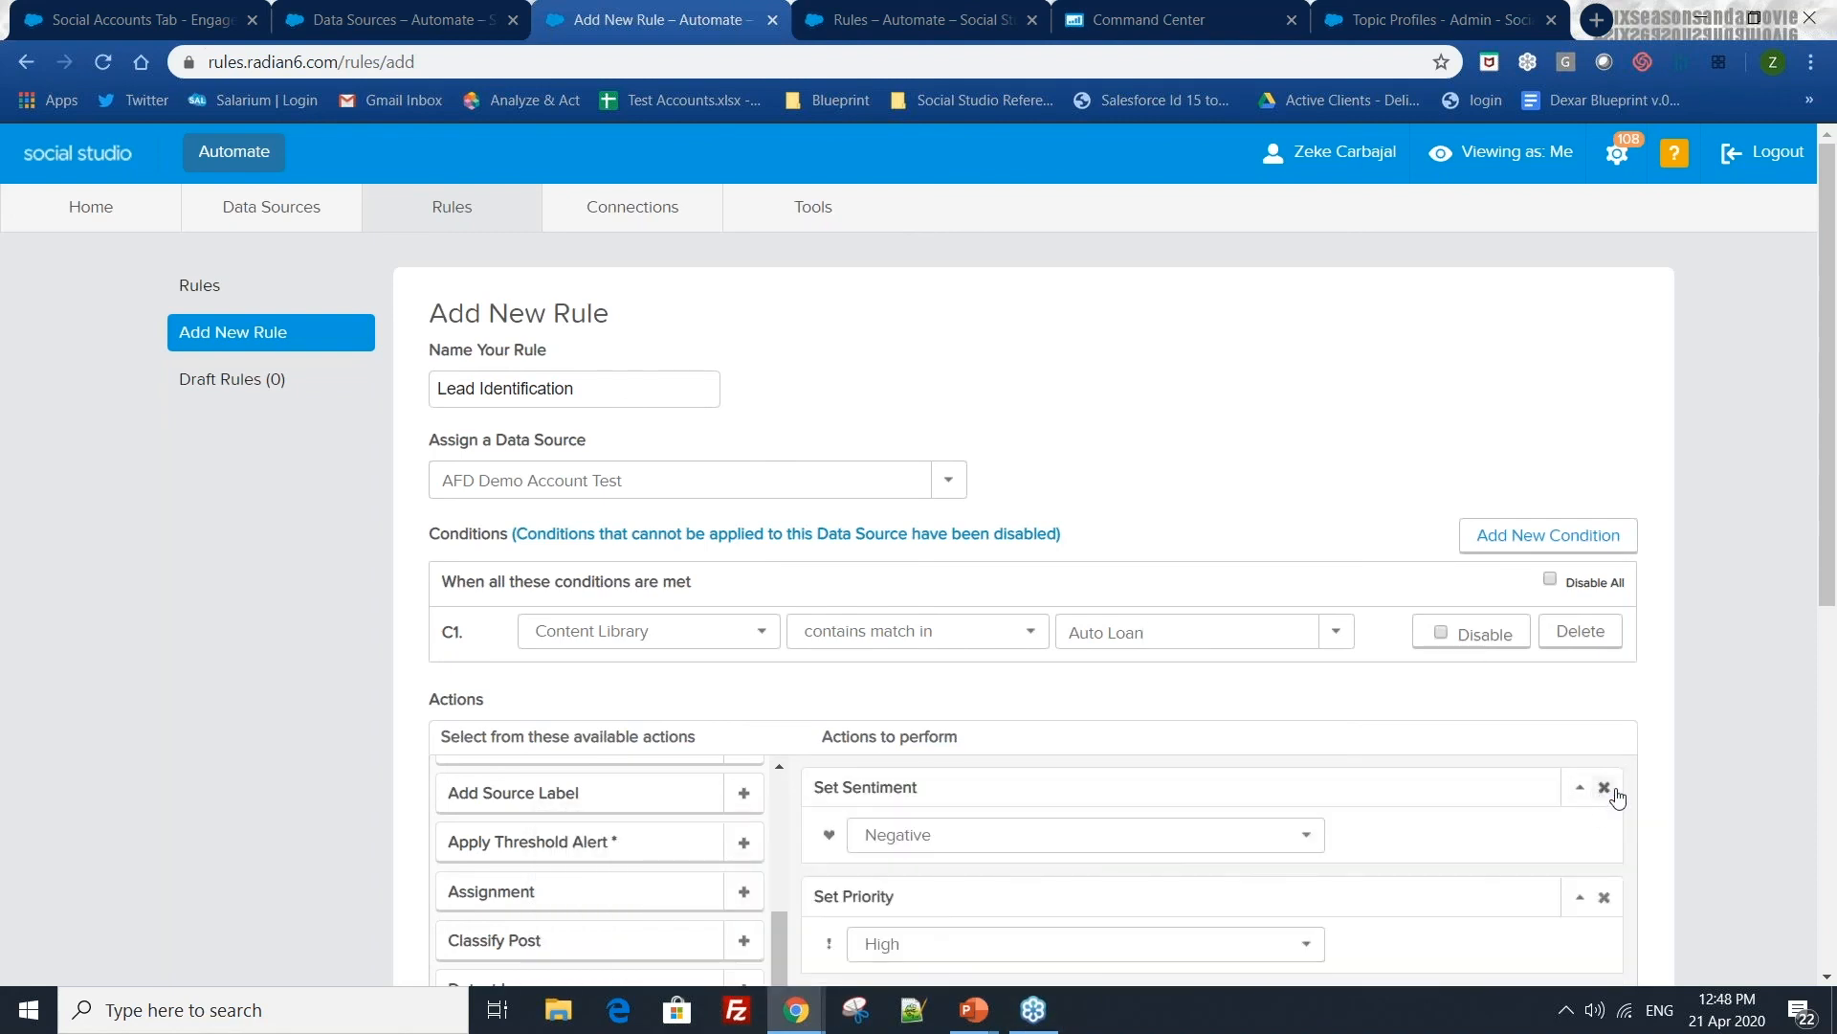
click(1605, 788)
click(1606, 788)
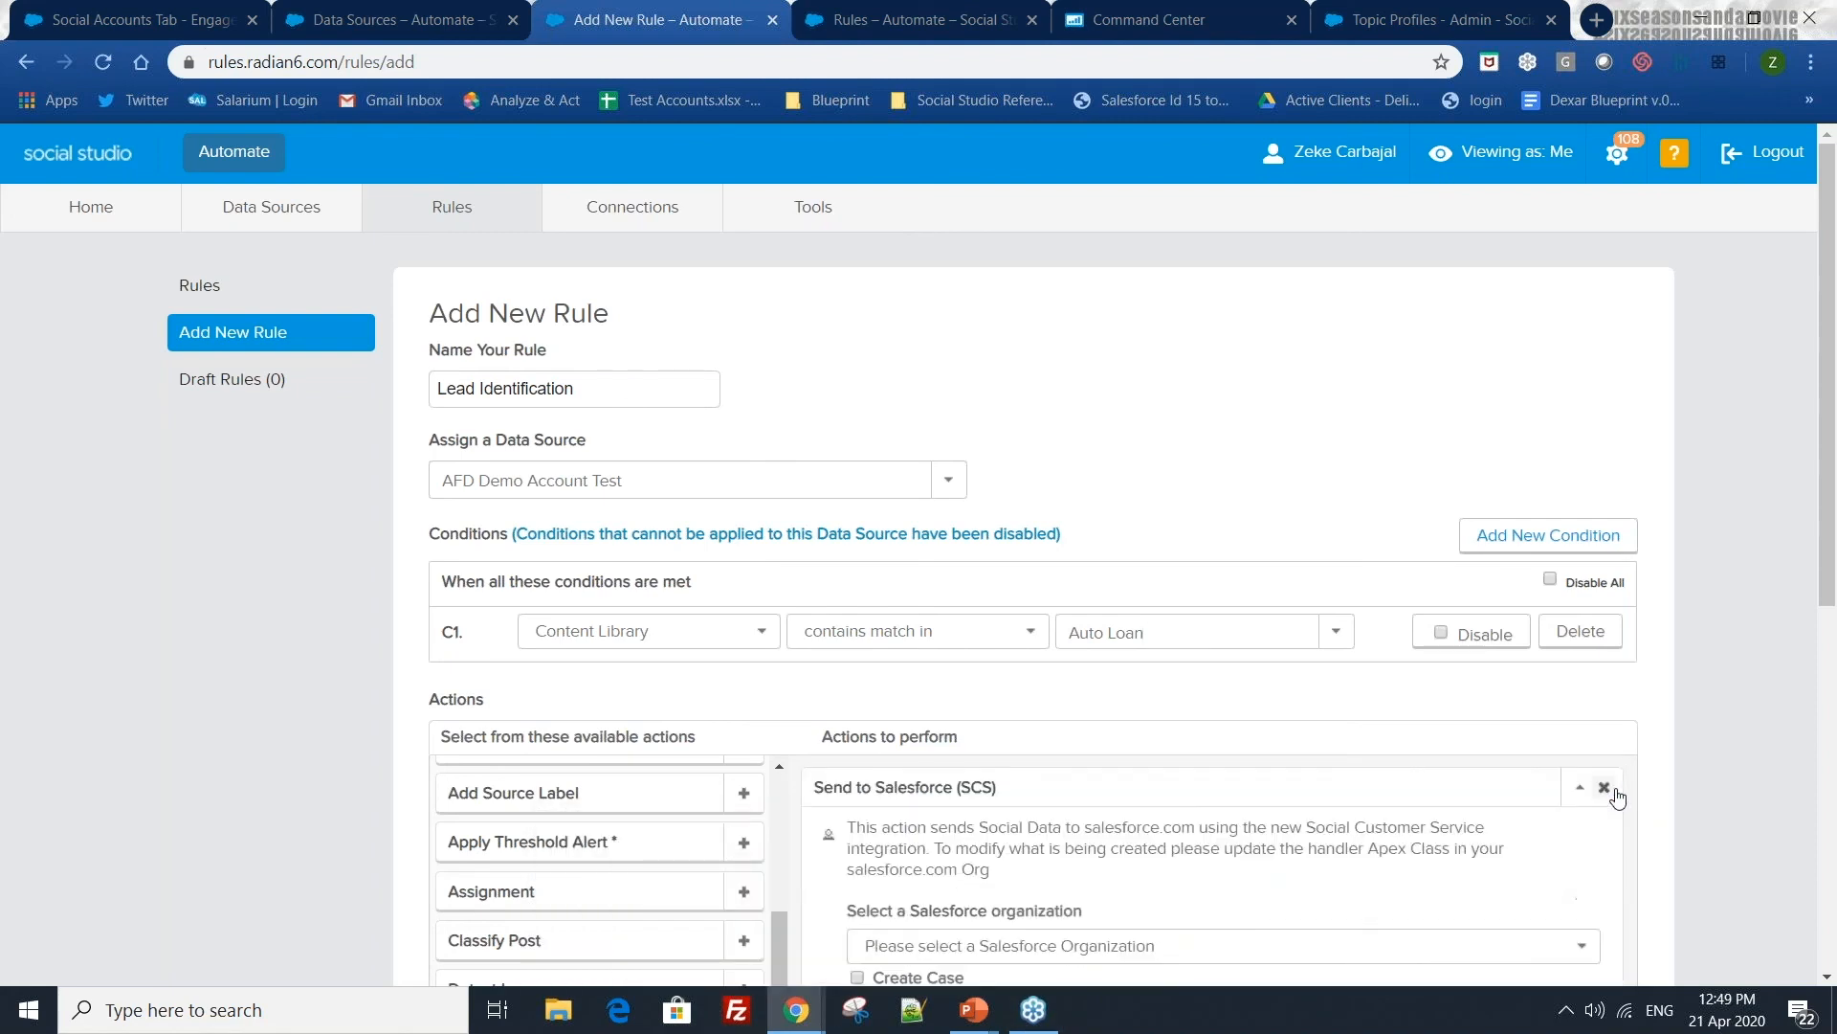
scroll(1608, 799, down, 1)
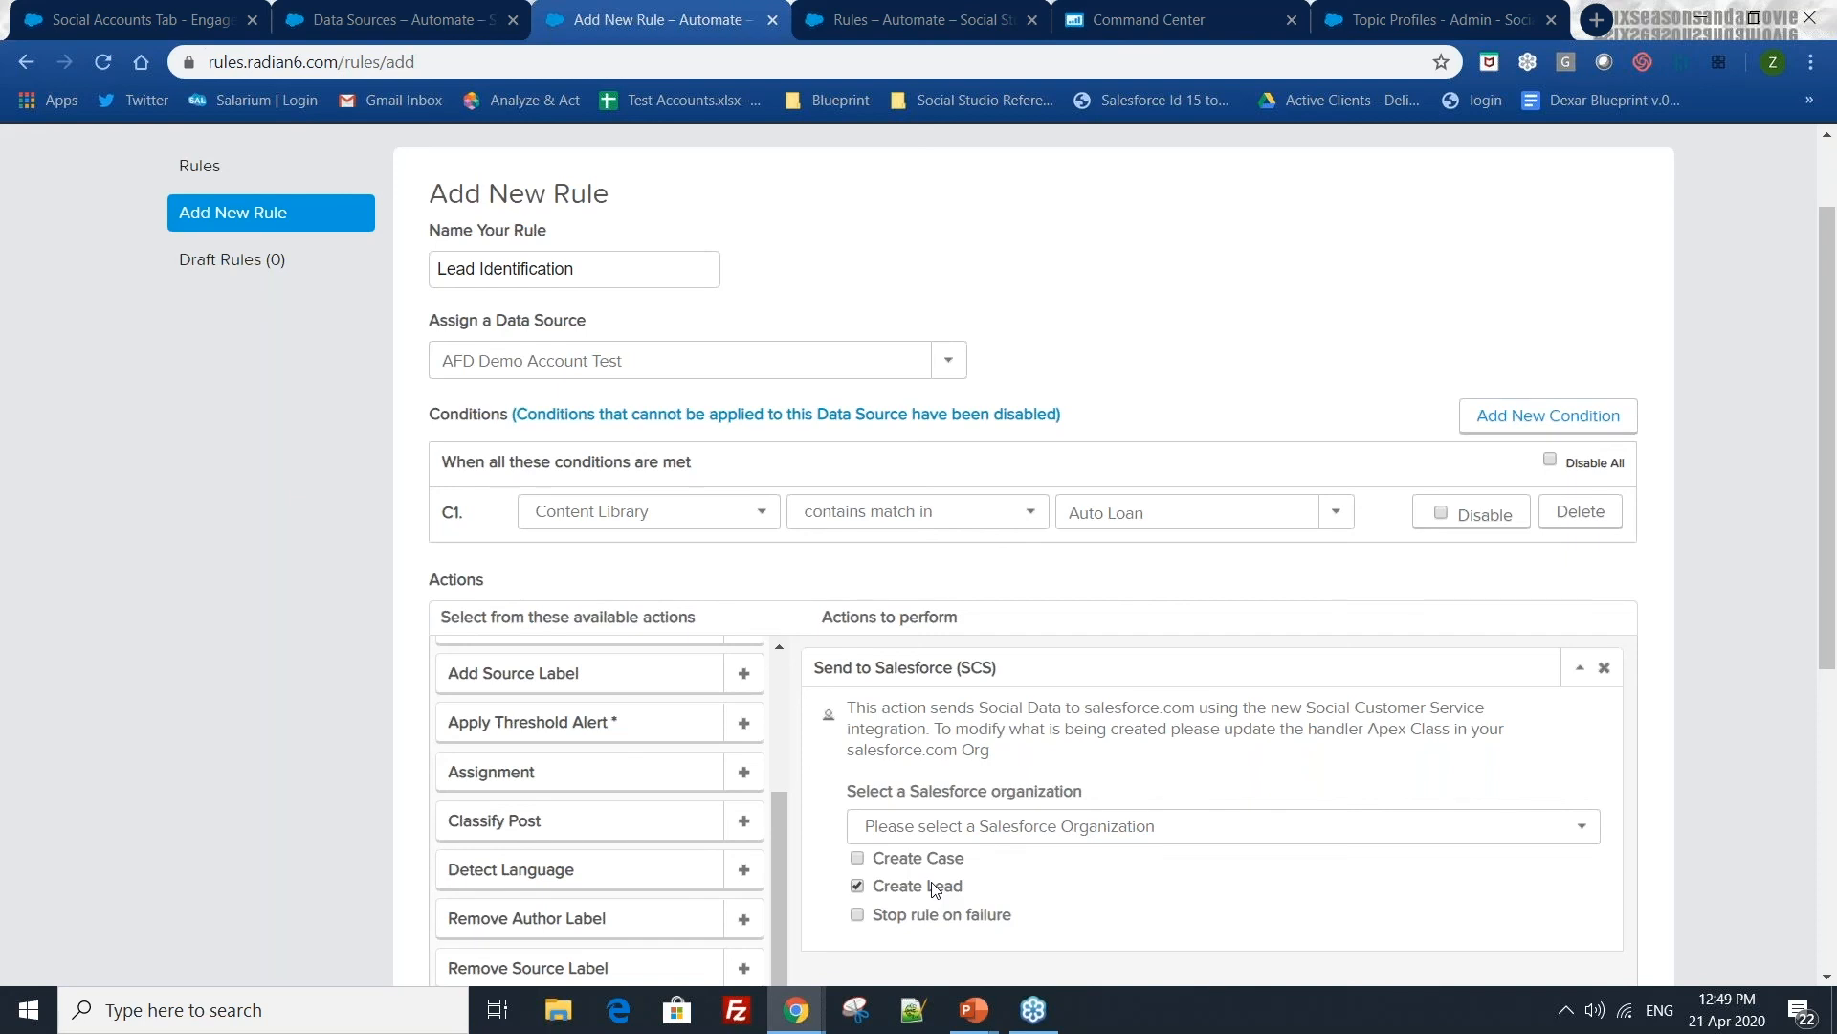
key(alt+Tab)
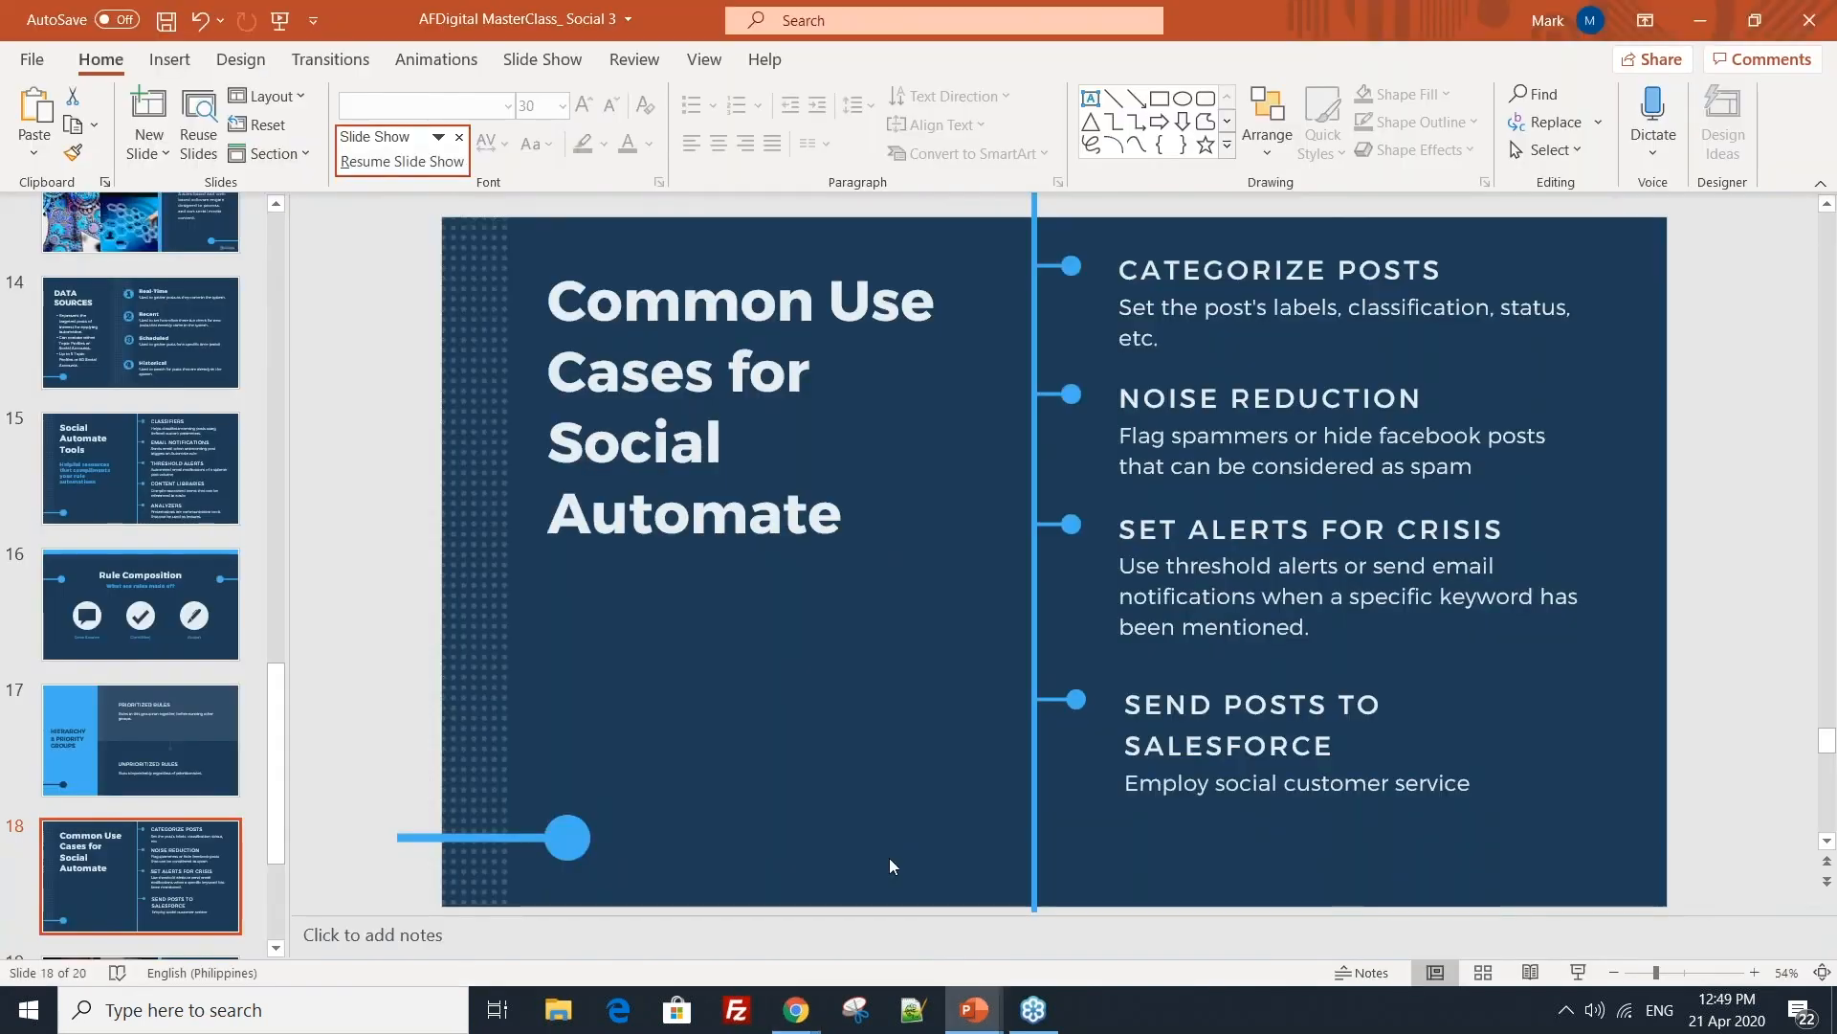